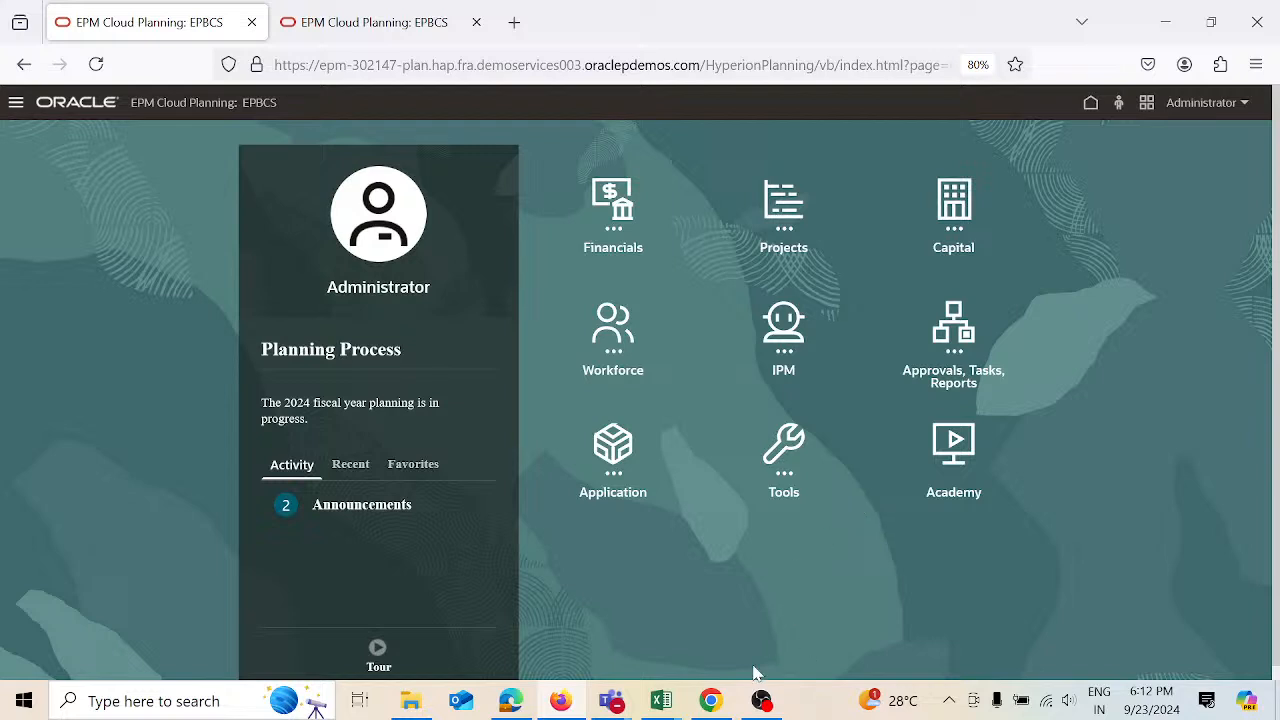
- Switch to the Plan scenario workbook in Excel and examine the FRESH DRINKS table, its title and its list of regions
mouse_move(668, 690)
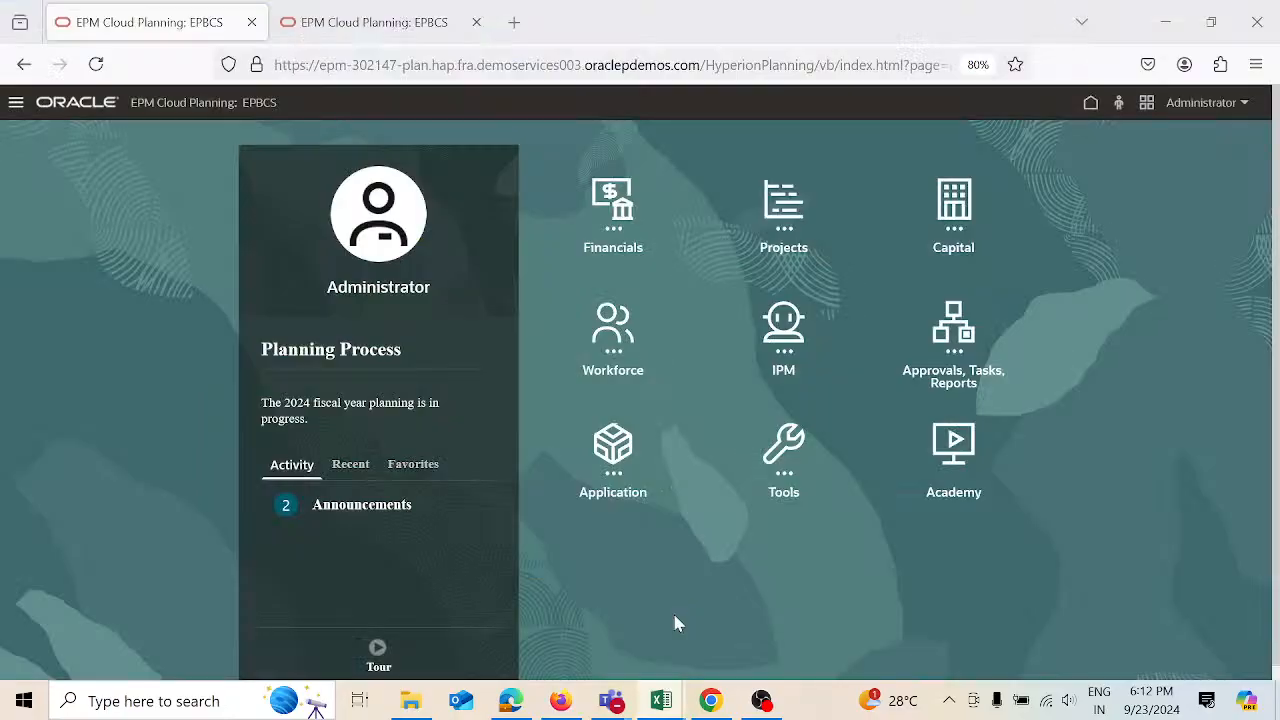
click(676, 620)
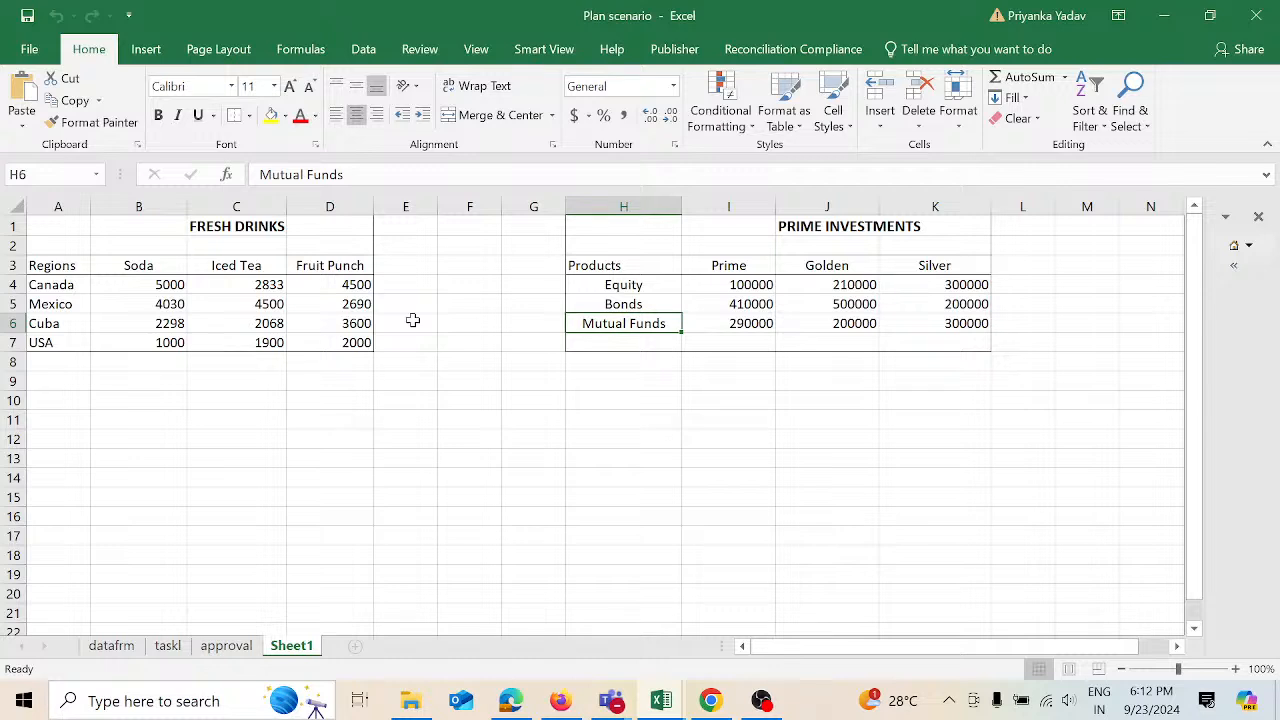
mouse_move(86, 224)
mouse_down()
mouse_move(292, 252)
mouse_move(350, 345)
mouse_up()
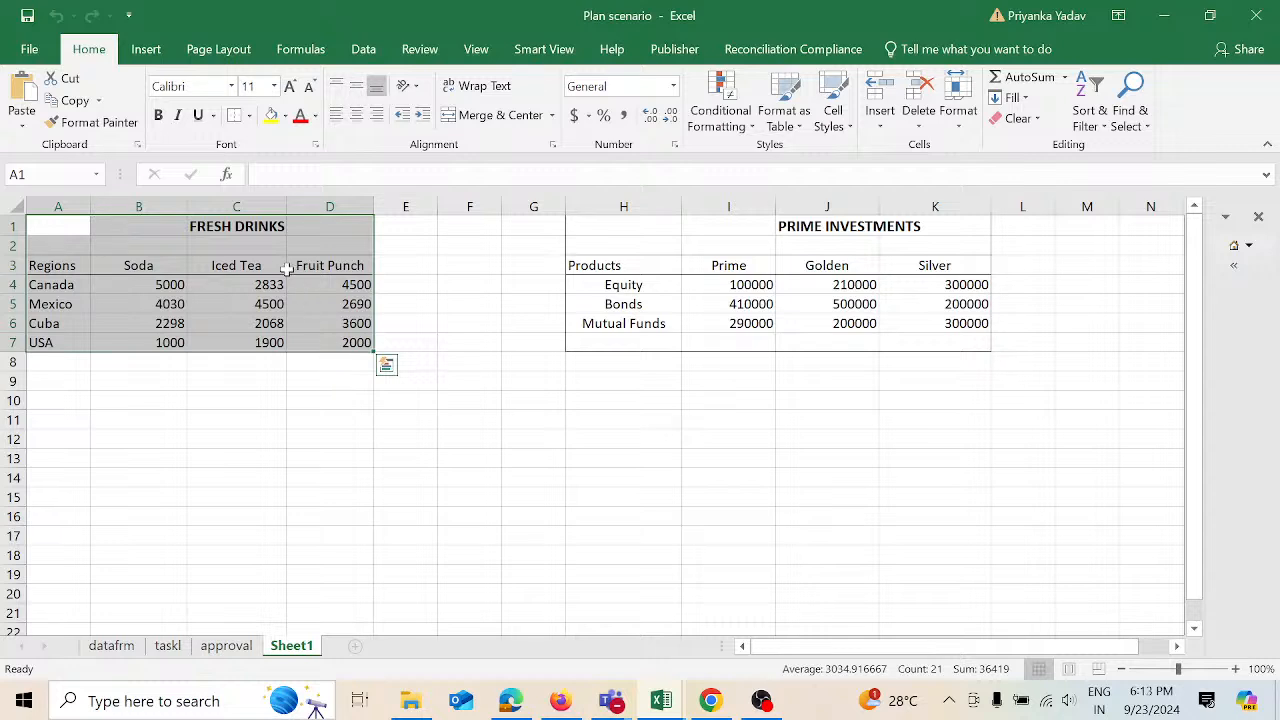
click(221, 227)
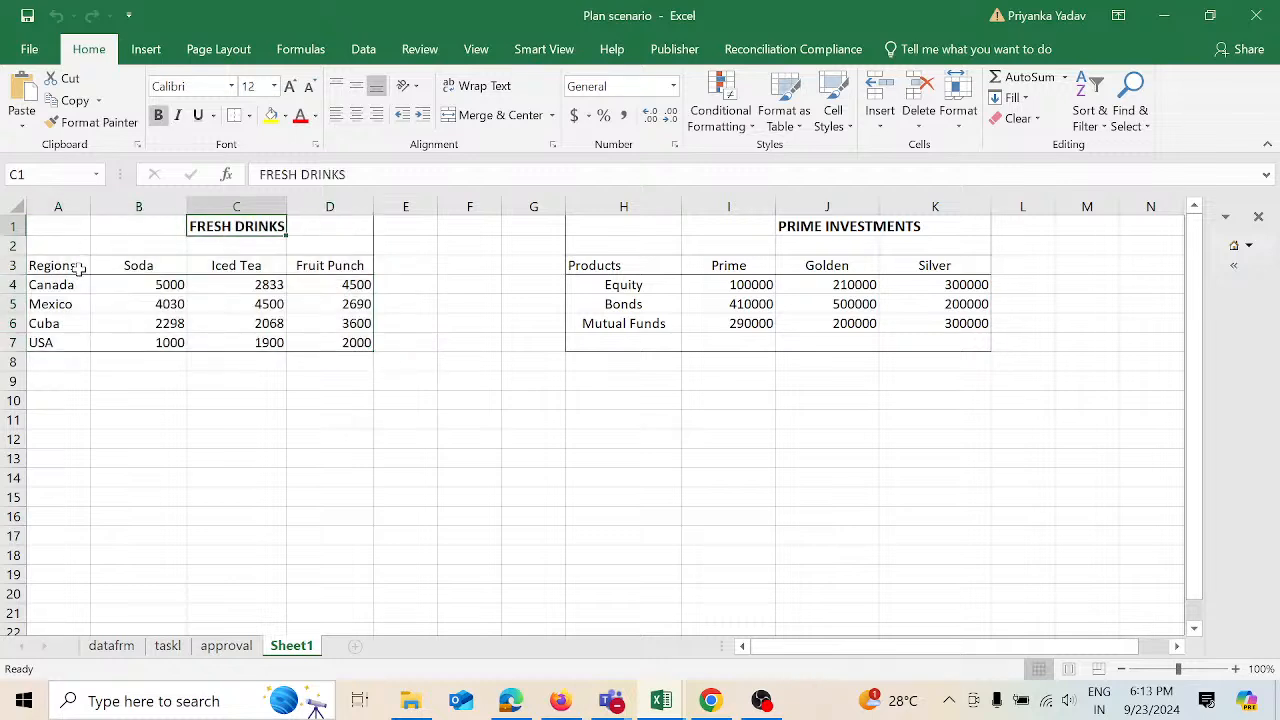
drag(77, 265, 77, 342)
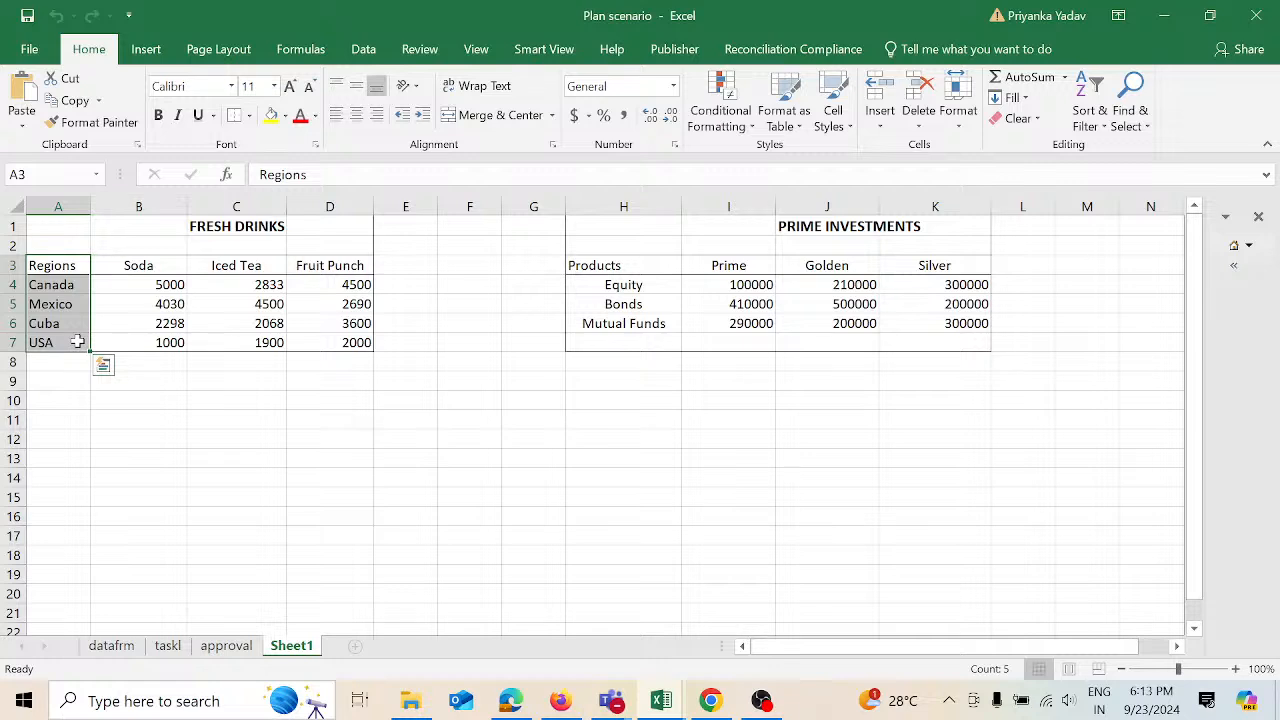
- Examine the Soda, Iced Tea and Fruit Punch headings and the regional figures under each drink
click(182, 262)
click(238, 262)
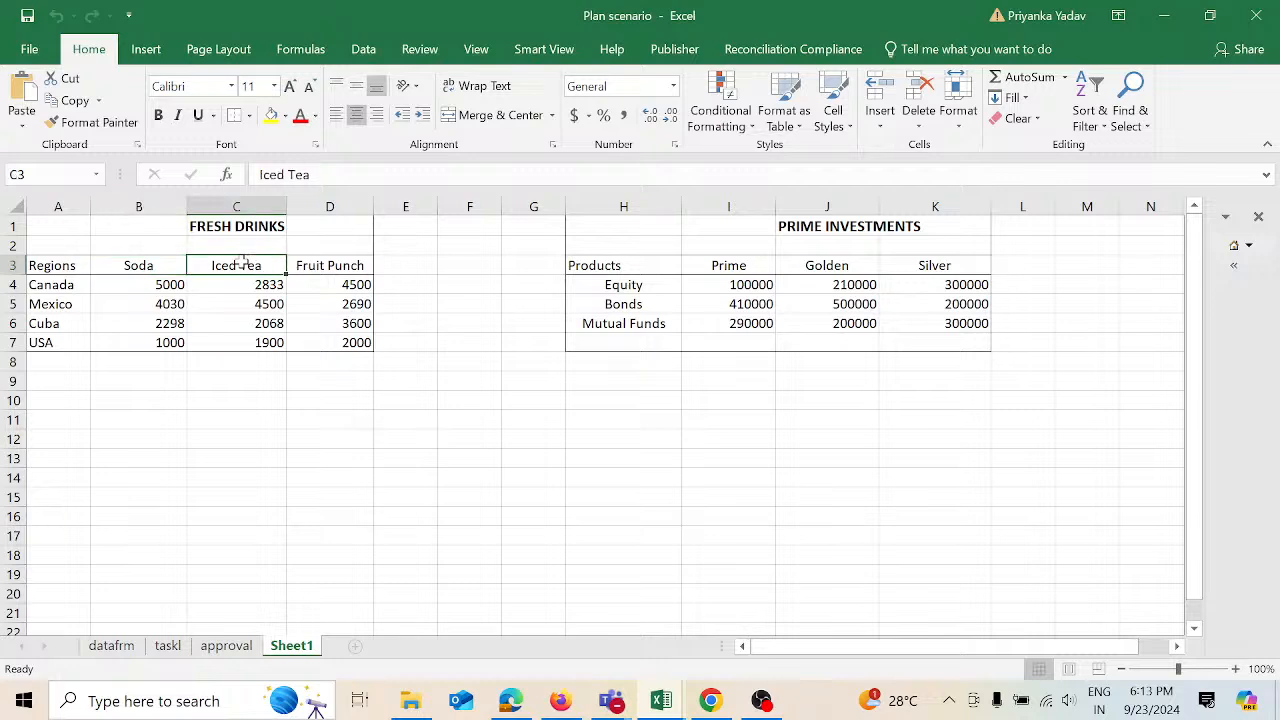
click(316, 260)
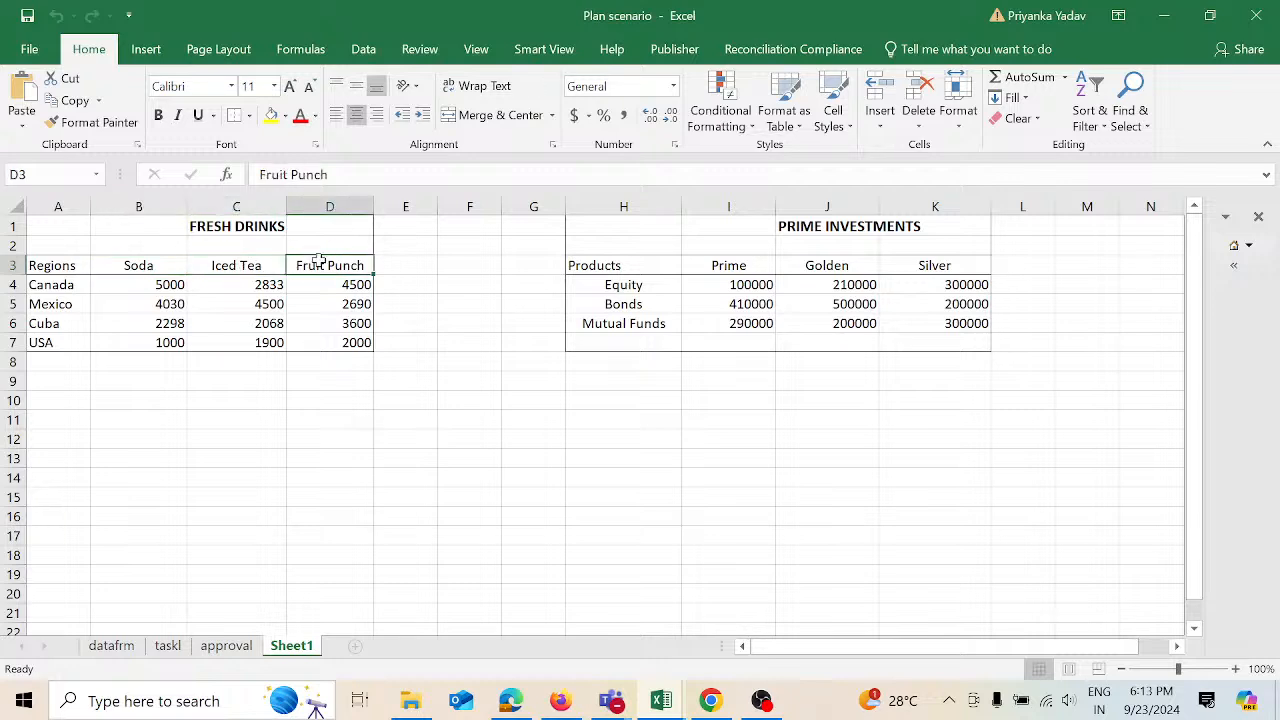
click(171, 265)
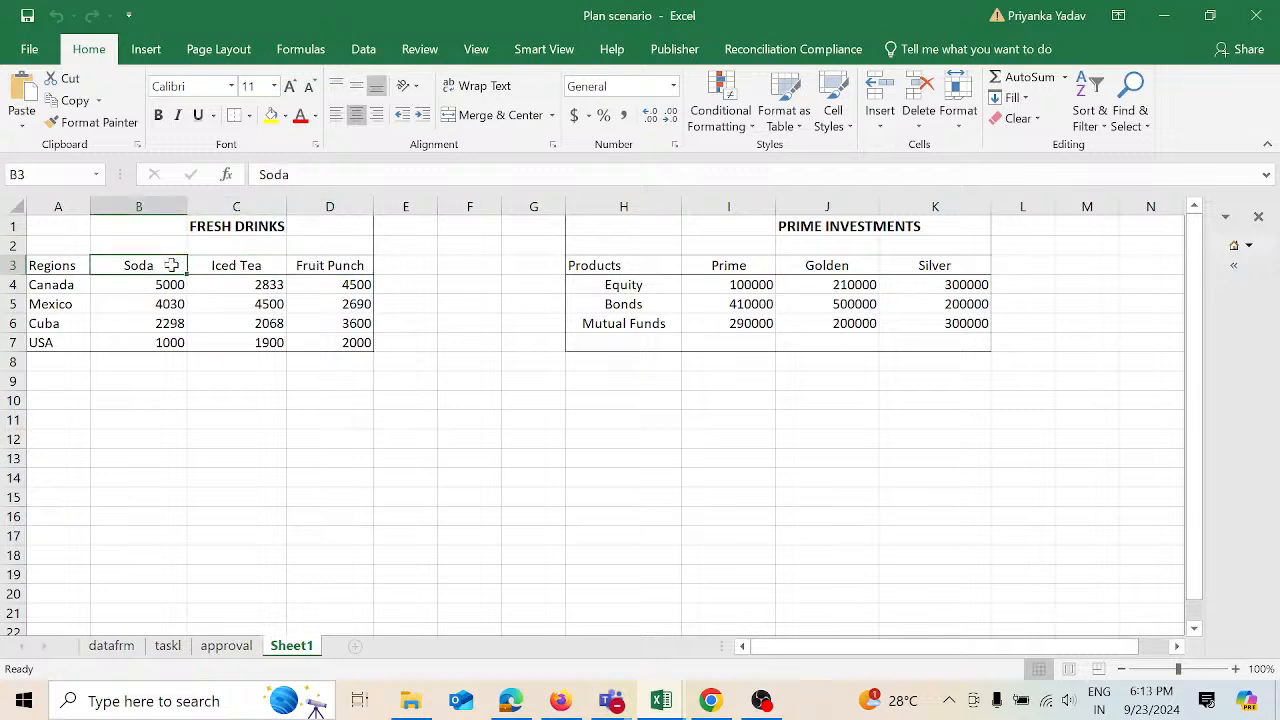
click(216, 266)
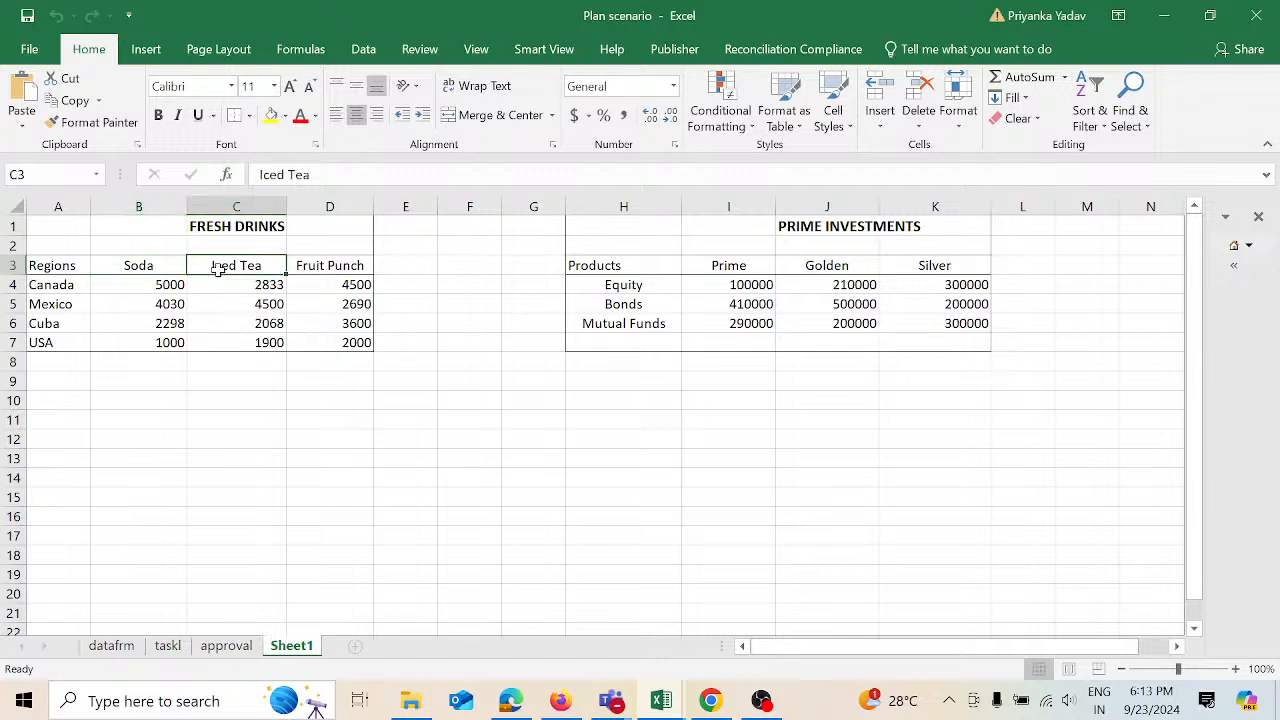
click(307, 265)
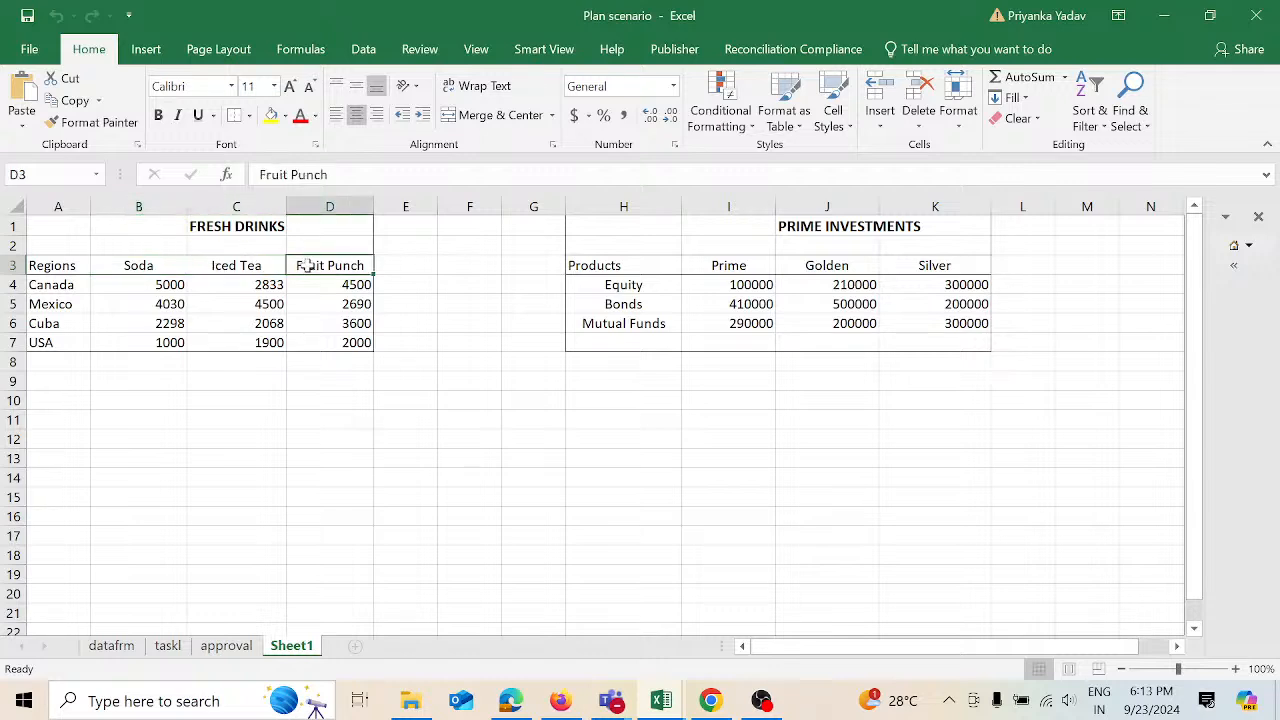
click(148, 285)
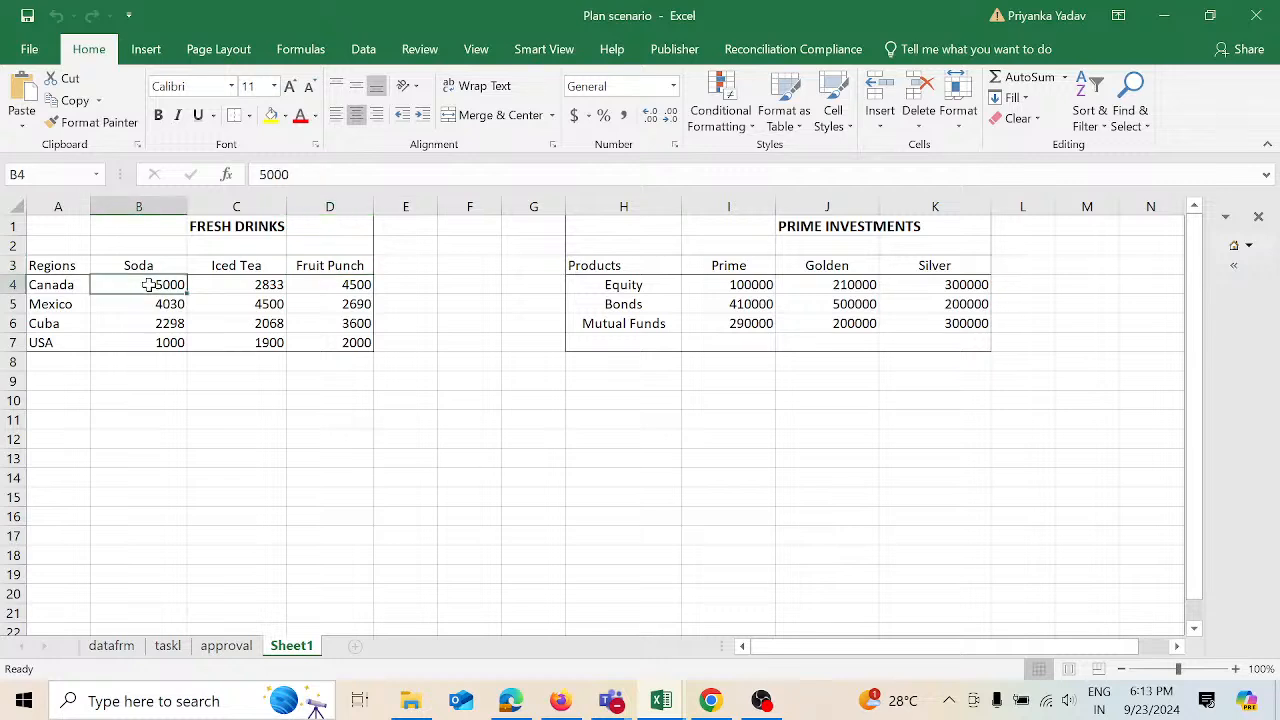
drag(148, 285, 150, 343)
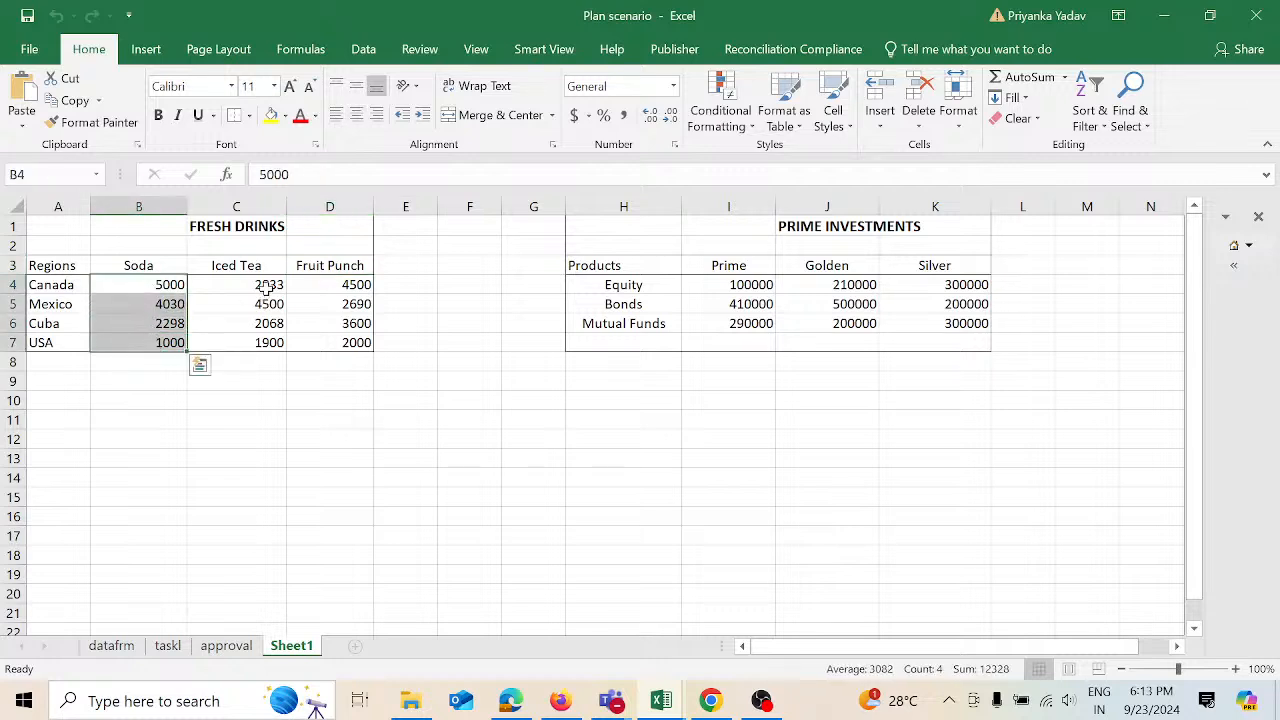
drag(262, 285, 266, 345)
drag(337, 286, 340, 341)
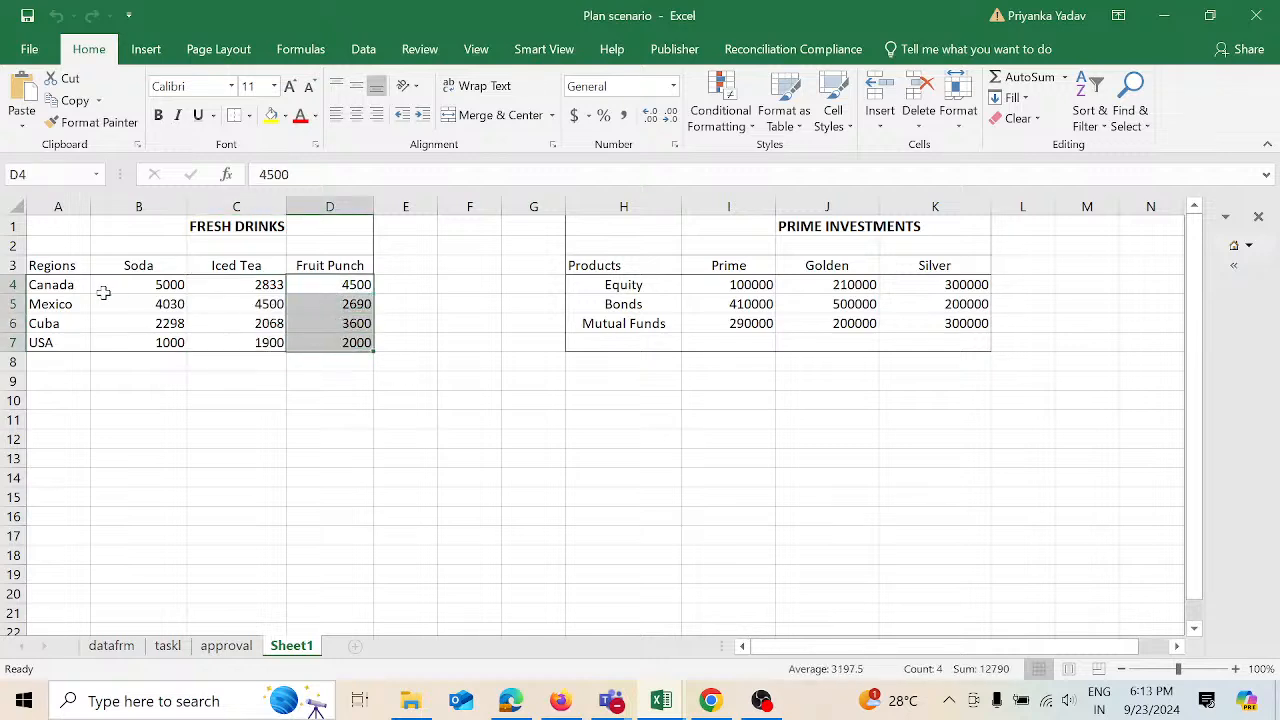
- Review the Canada and Mexico rows of the FRESH DRINKS table against its three drink headings and title
click(14, 285)
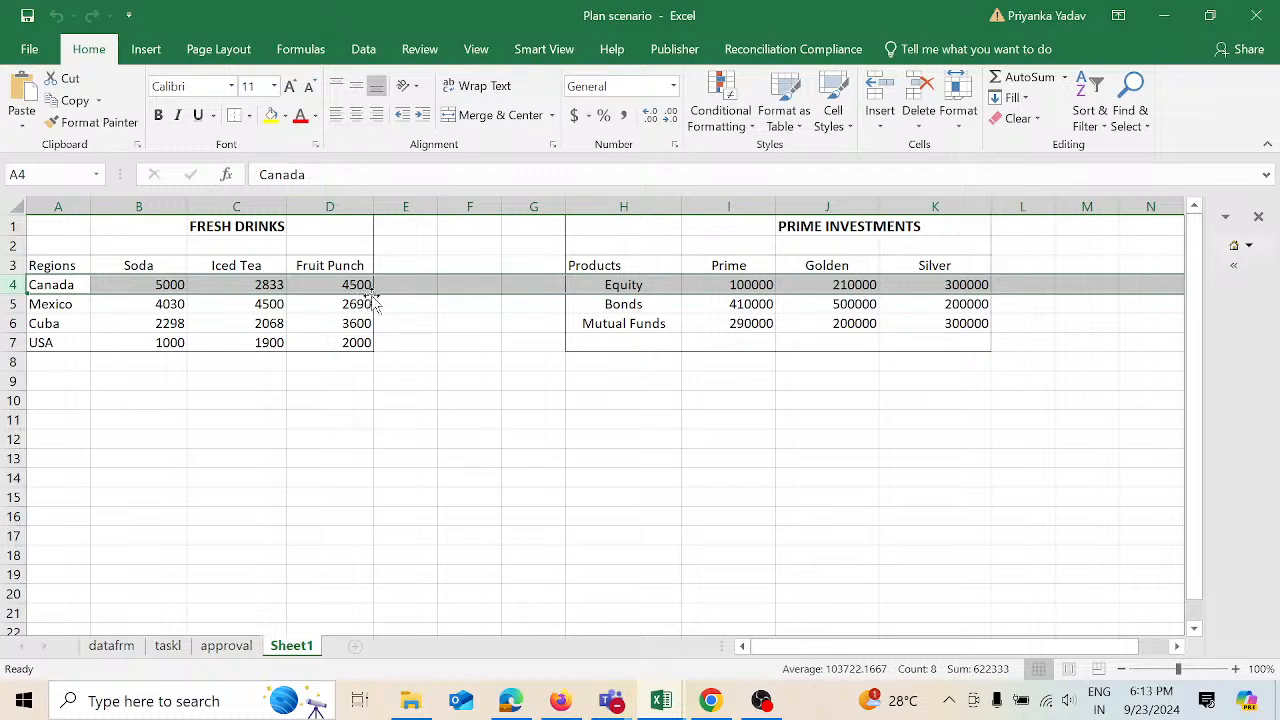
click(15, 304)
drag(60, 304, 322, 300)
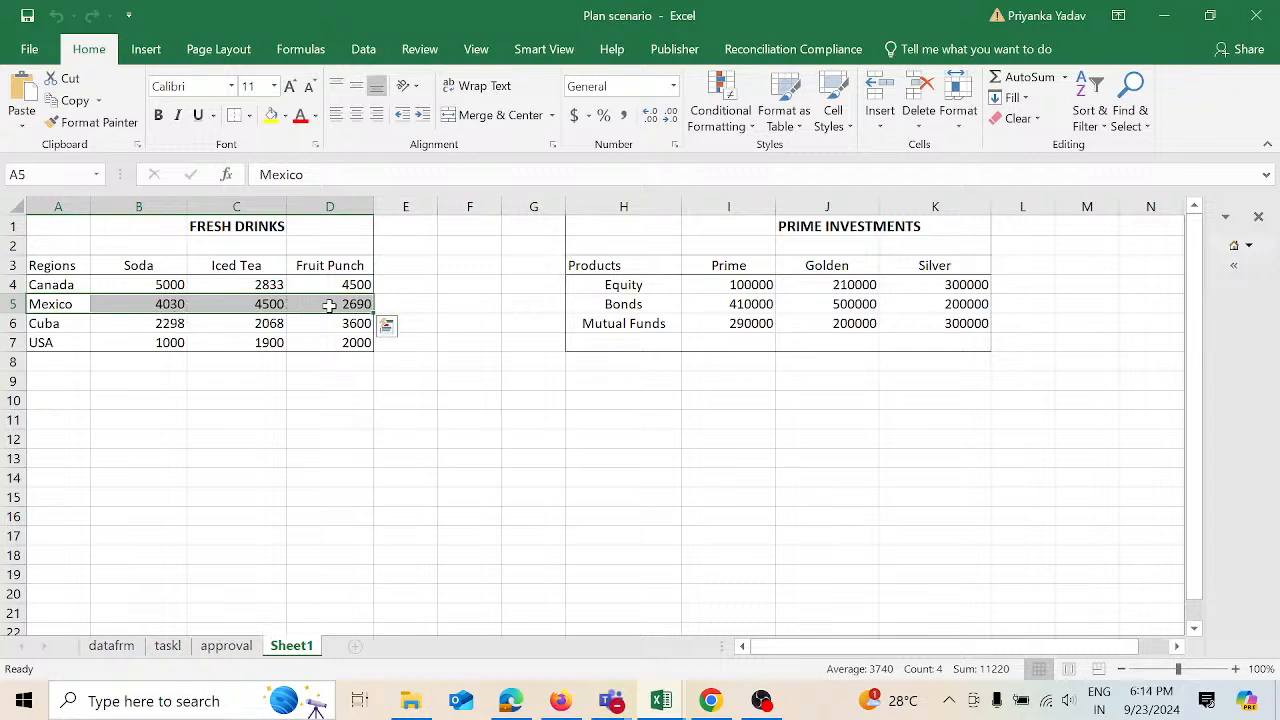
click(160, 263)
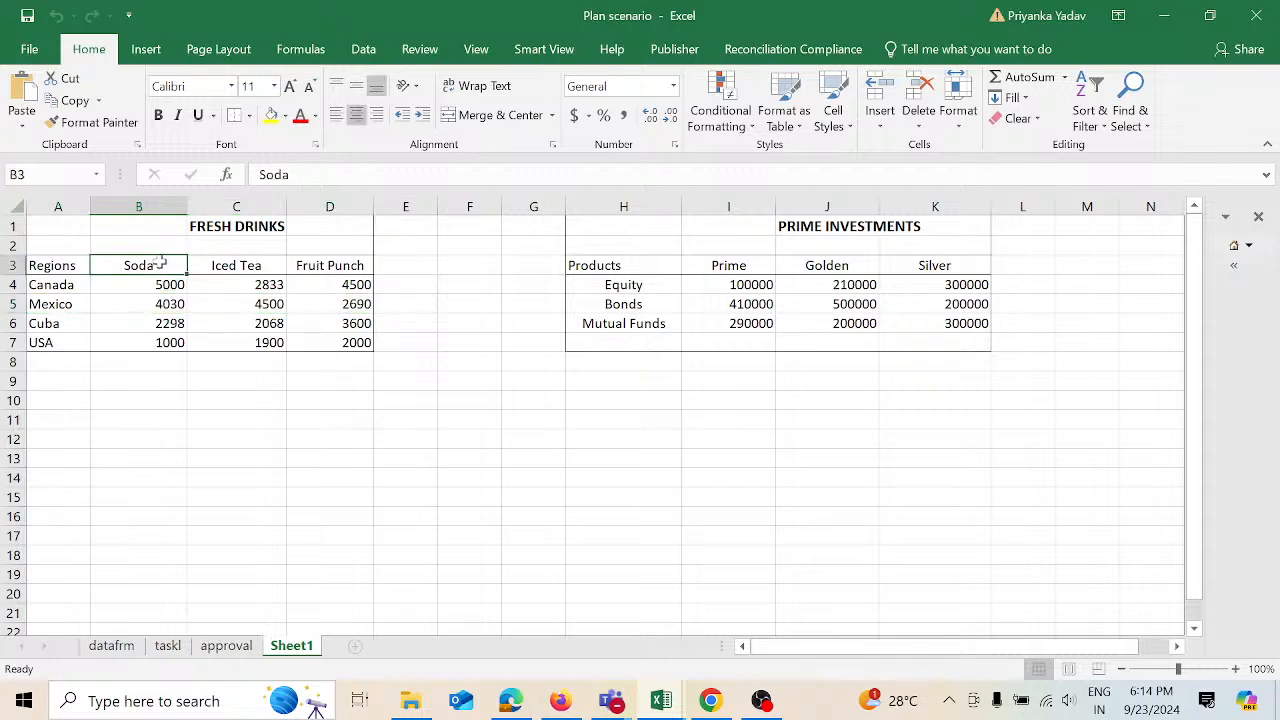
drag(216, 268, 300, 264)
click(300, 264)
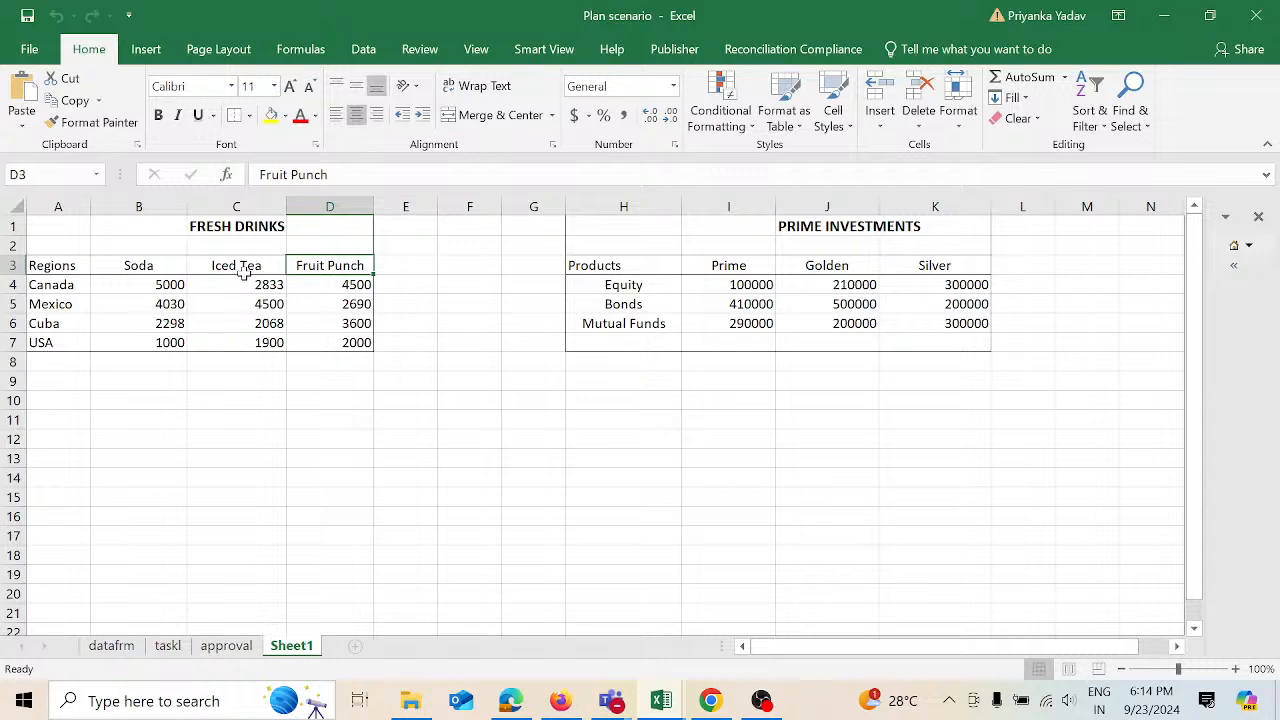
click(204, 229)
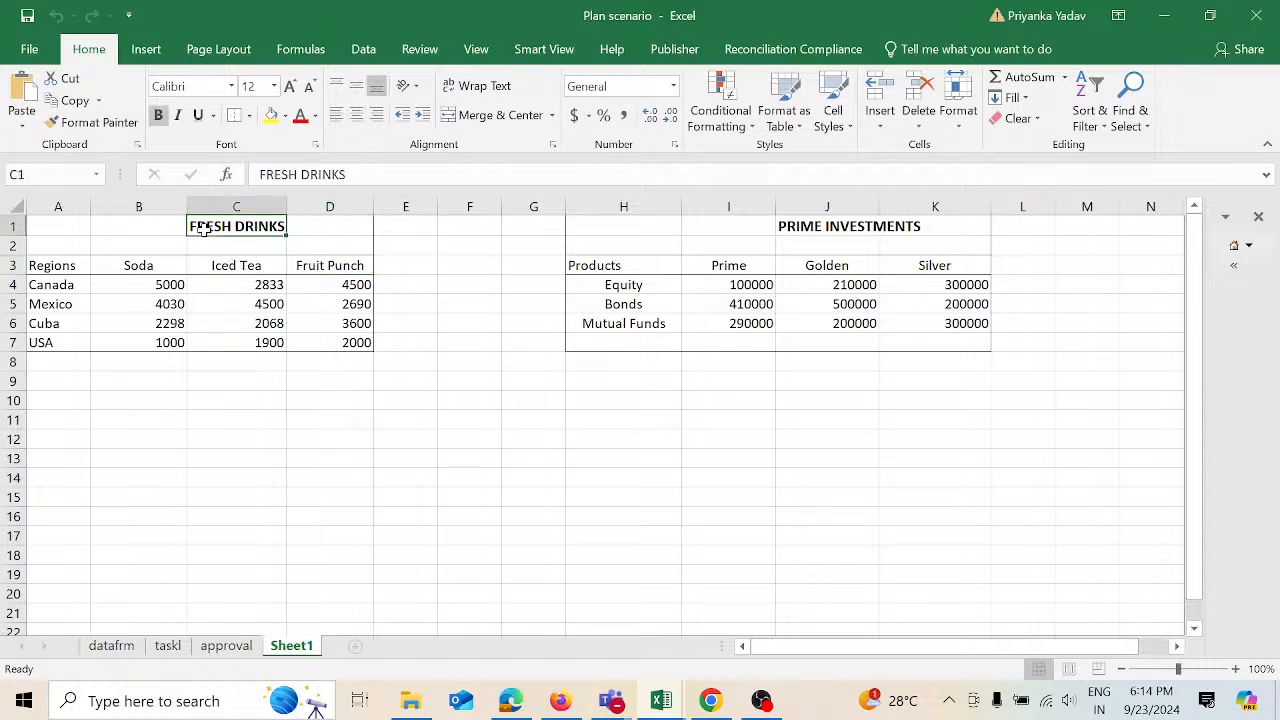
- Go over the FRESH DRINKS regions, the drink headings and the full block of figures in B4:D7
click(70, 266)
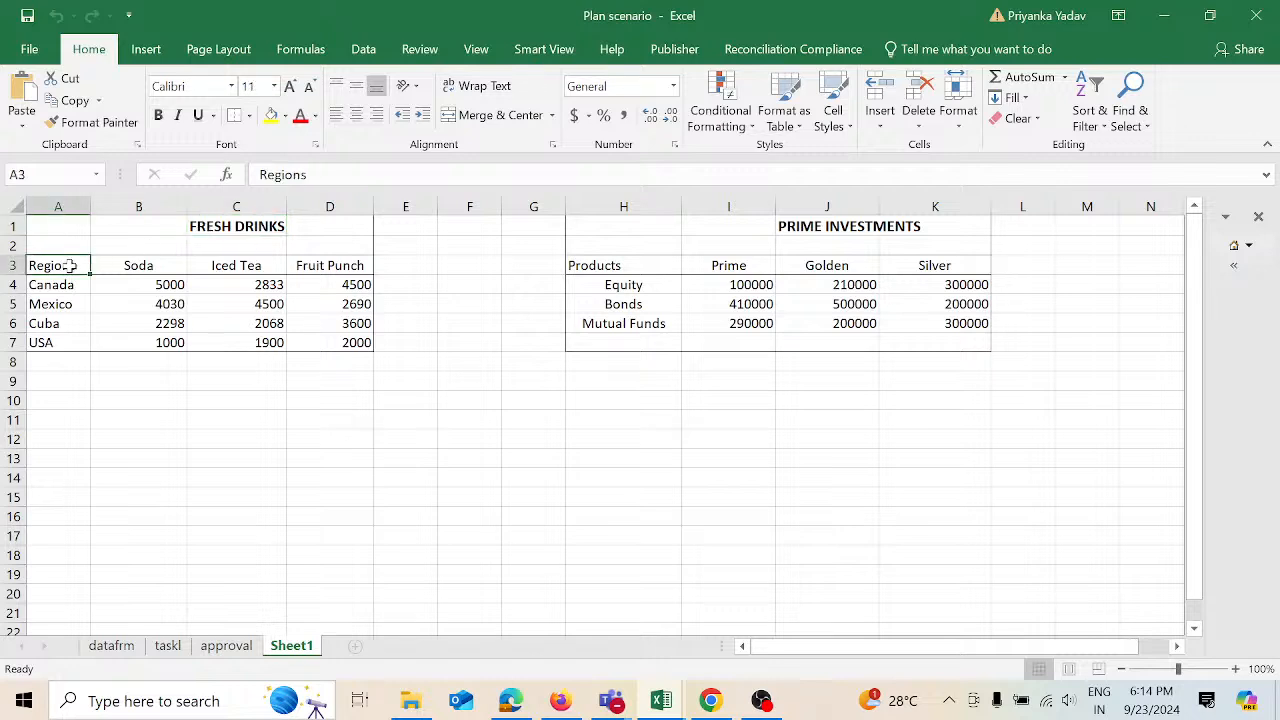
drag(70, 266, 74, 340)
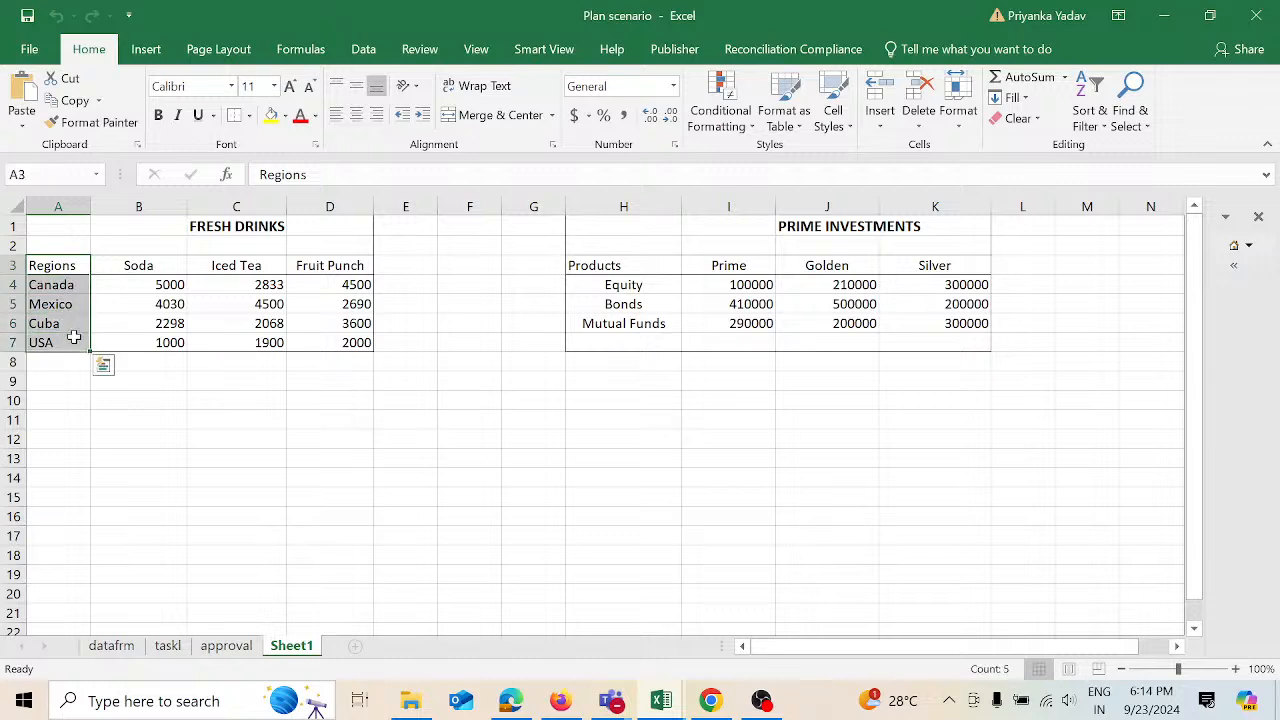
click(176, 266)
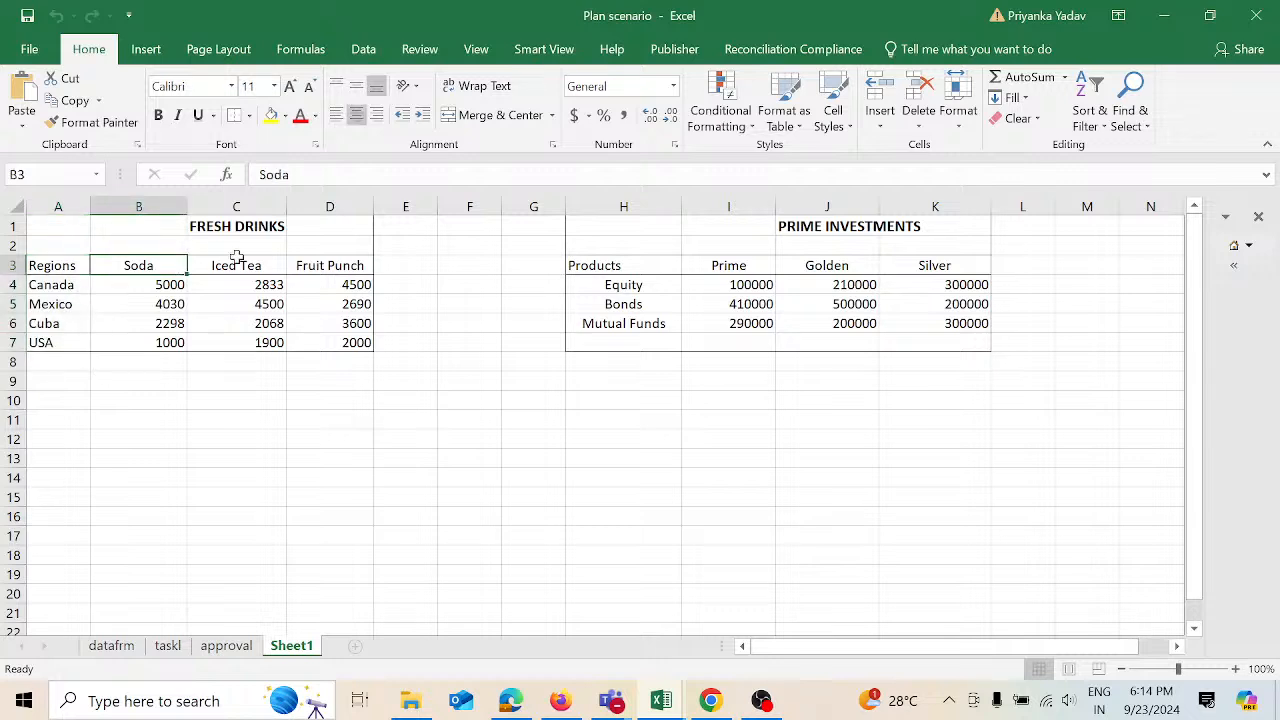
click(250, 263)
click(349, 265)
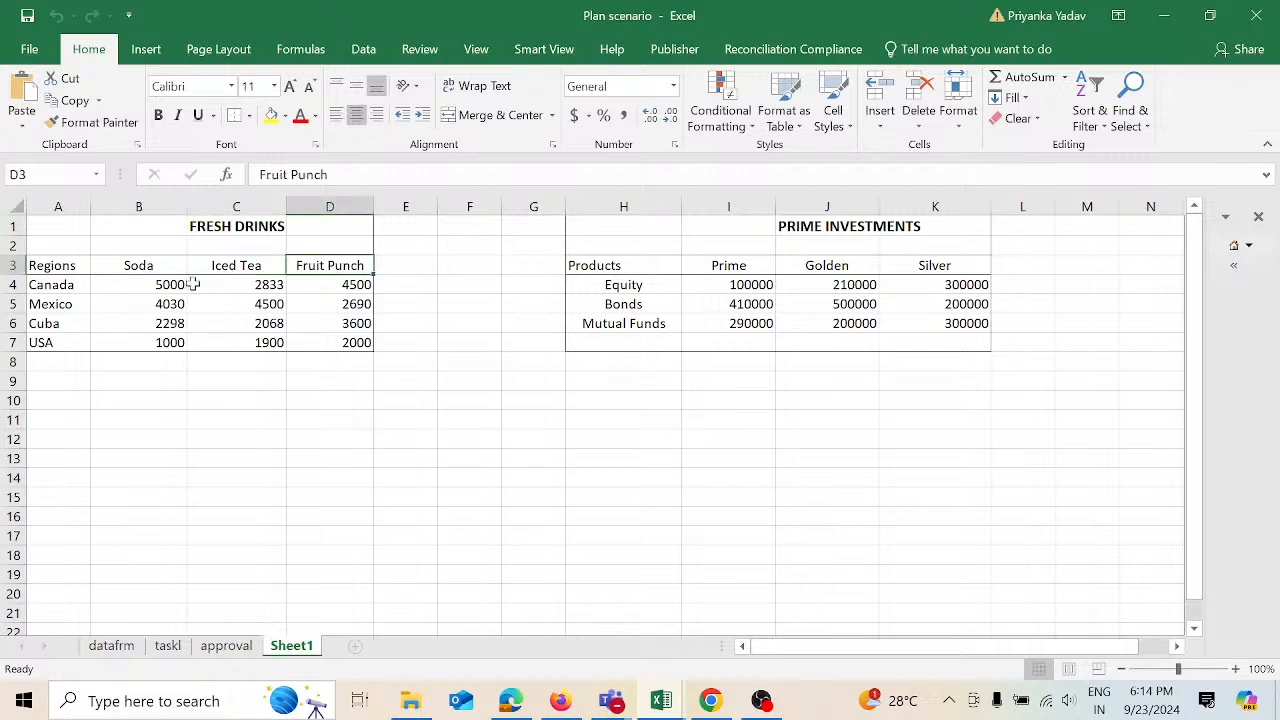
drag(177, 286, 326, 344)
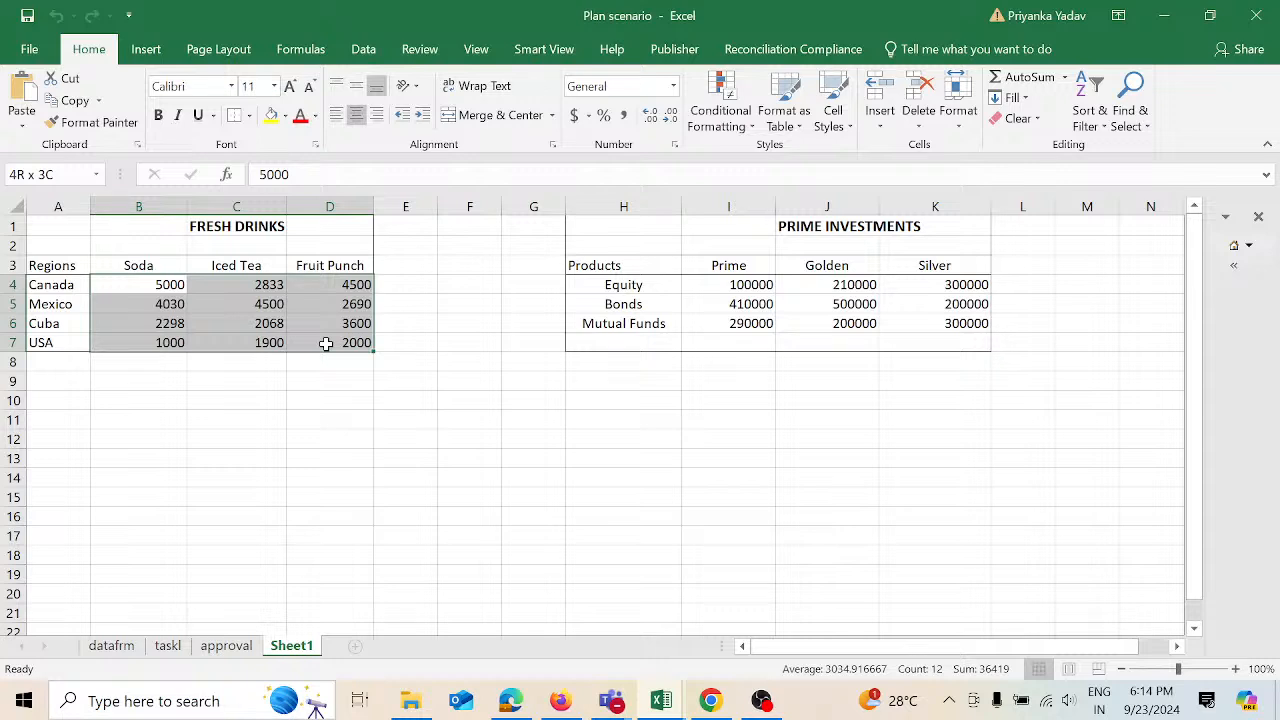
drag(326, 344, 326, 344)
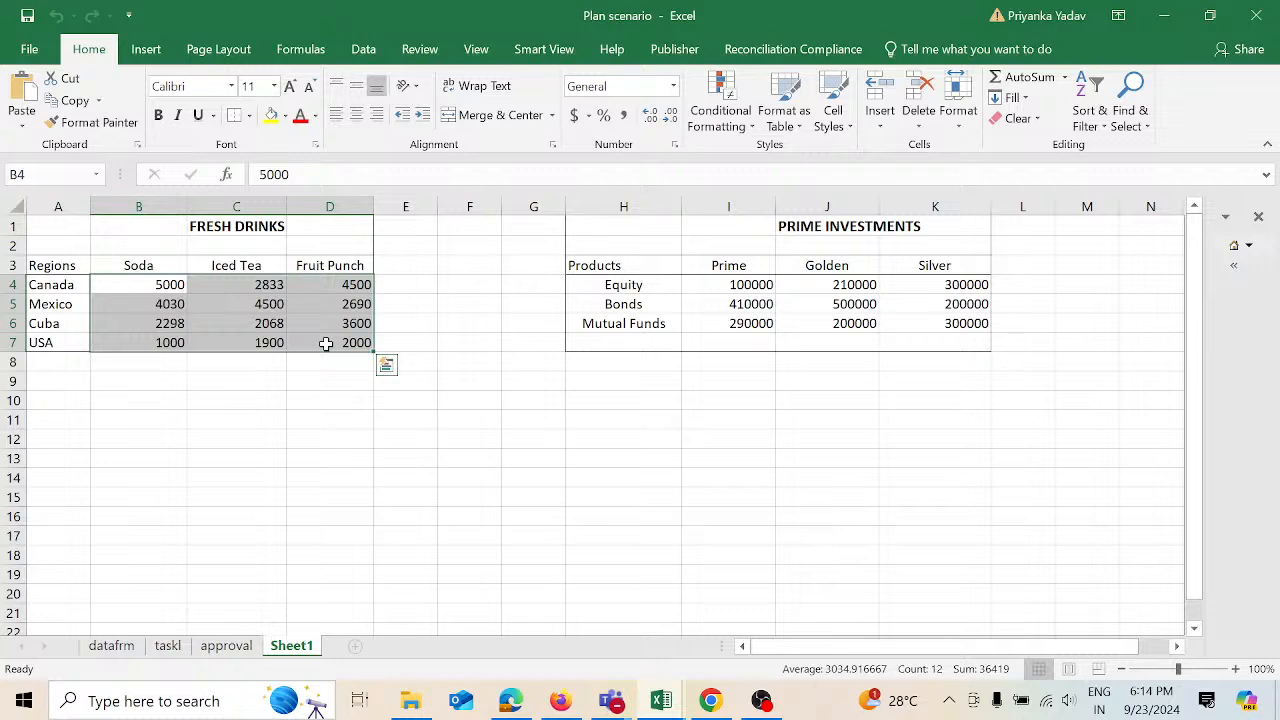
click(173, 268)
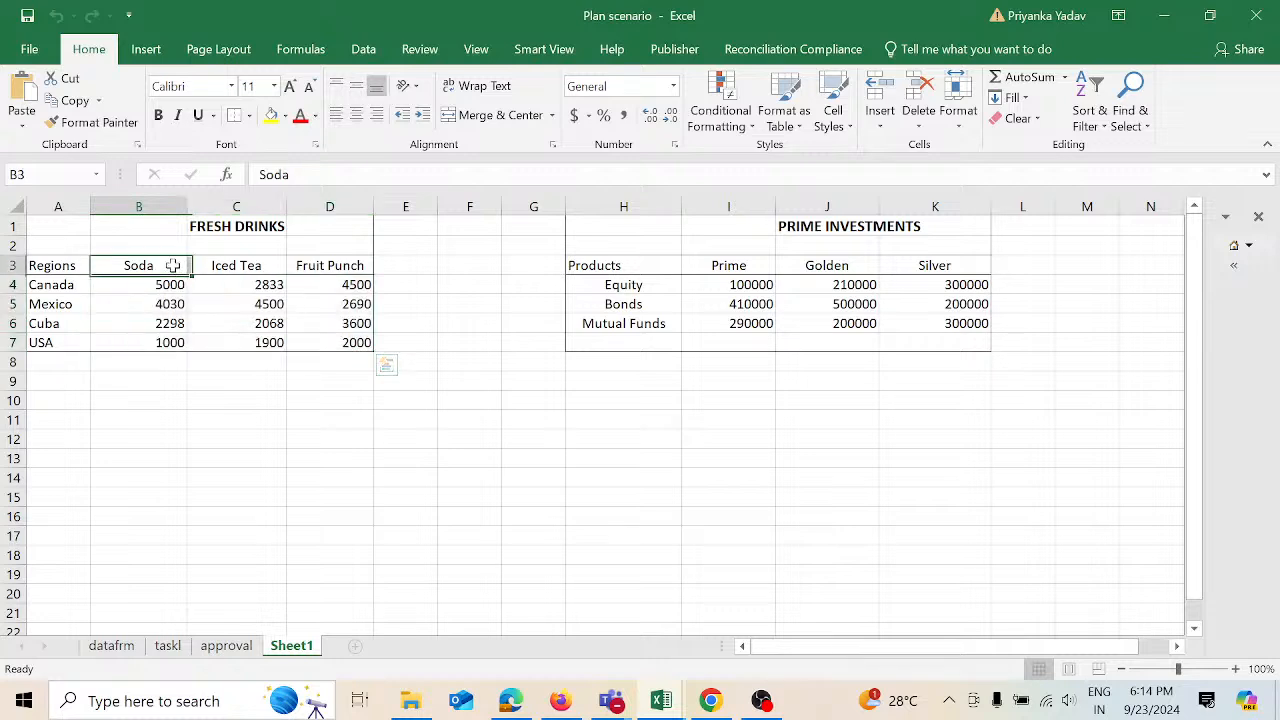
click(226, 266)
drag(226, 266, 305, 265)
click(310, 264)
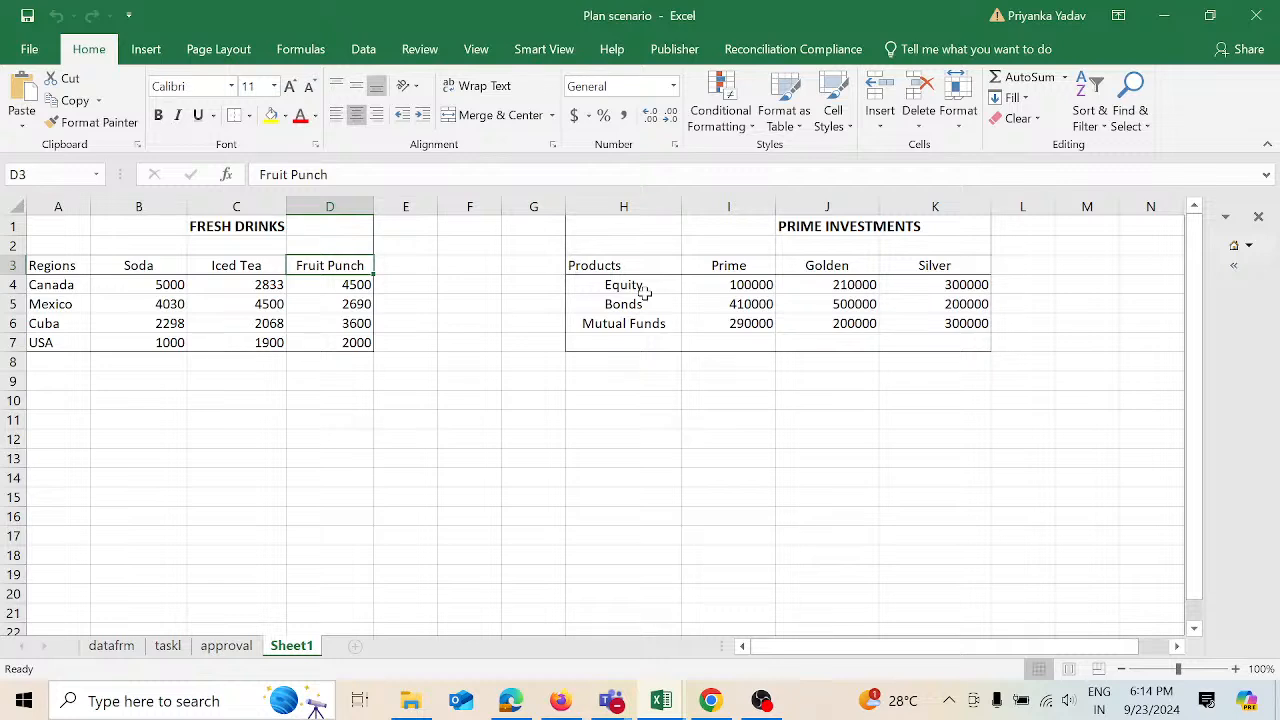
- Examine the PRIME INVESTMENTS title and its products: Equity, Bonds and Mutual Funds
click(842, 226)
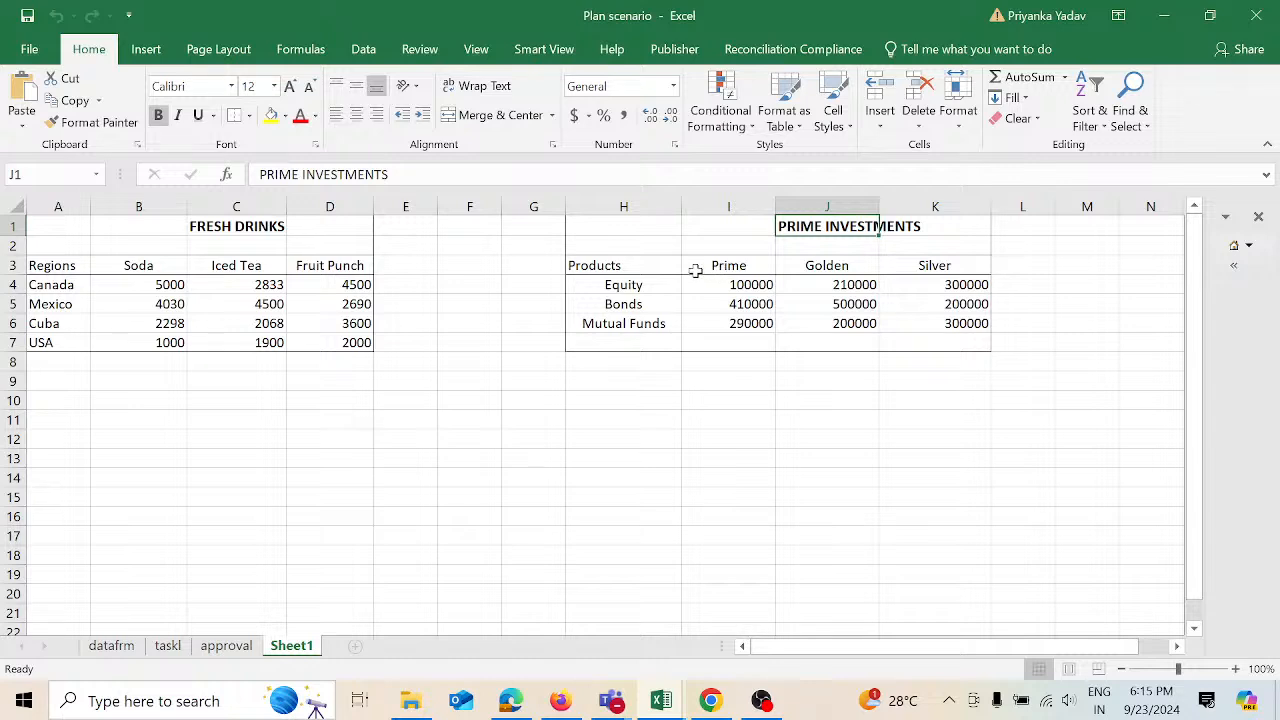
drag(660, 285, 666, 340)
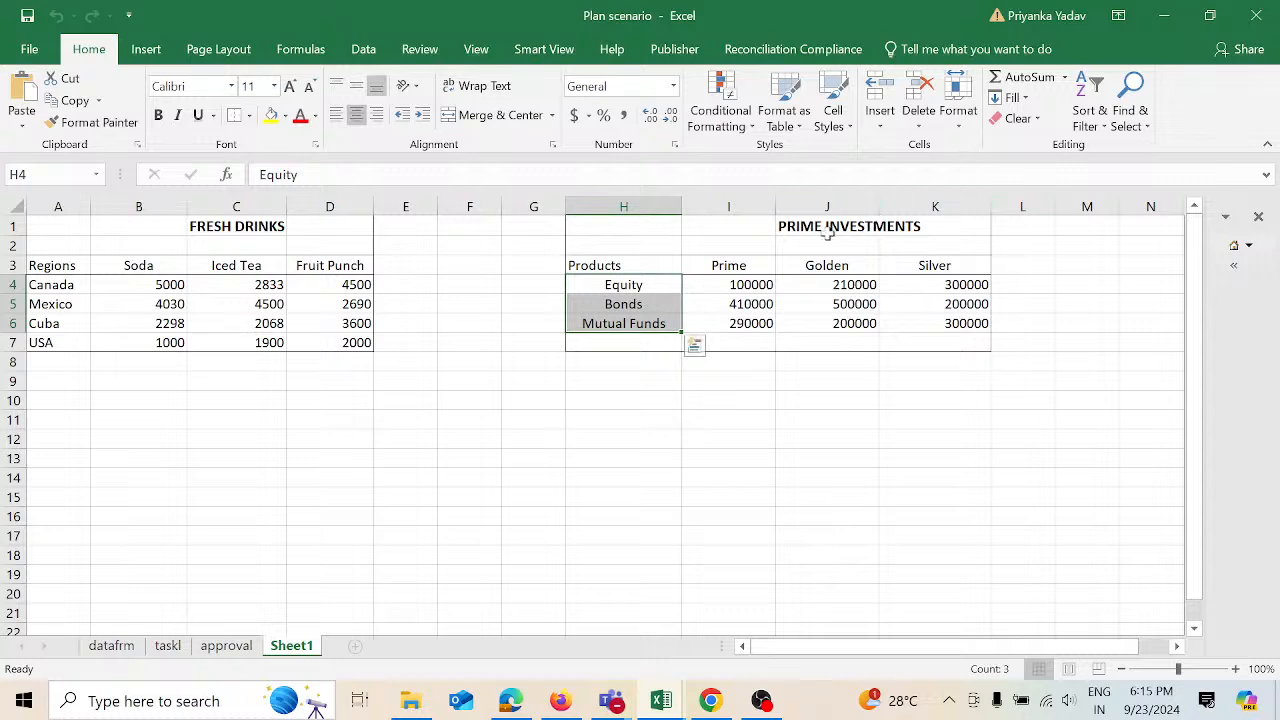
click(662, 265)
click(662, 287)
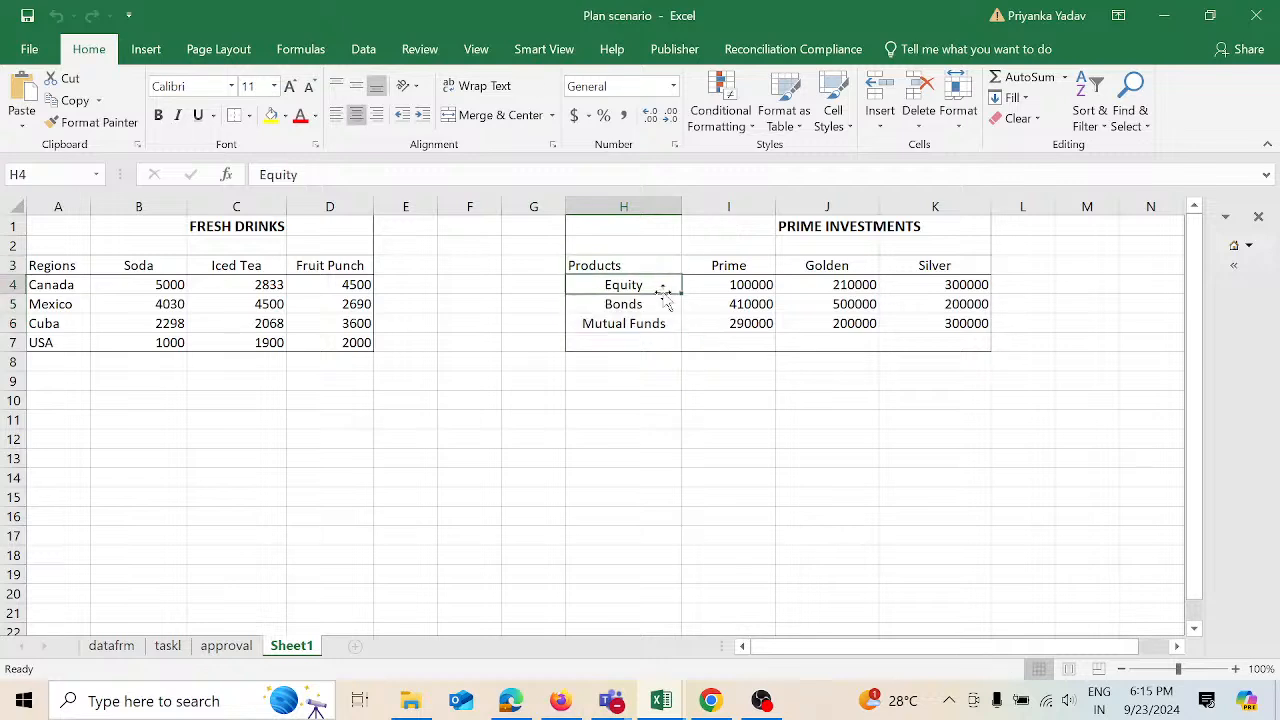
click(848, 227)
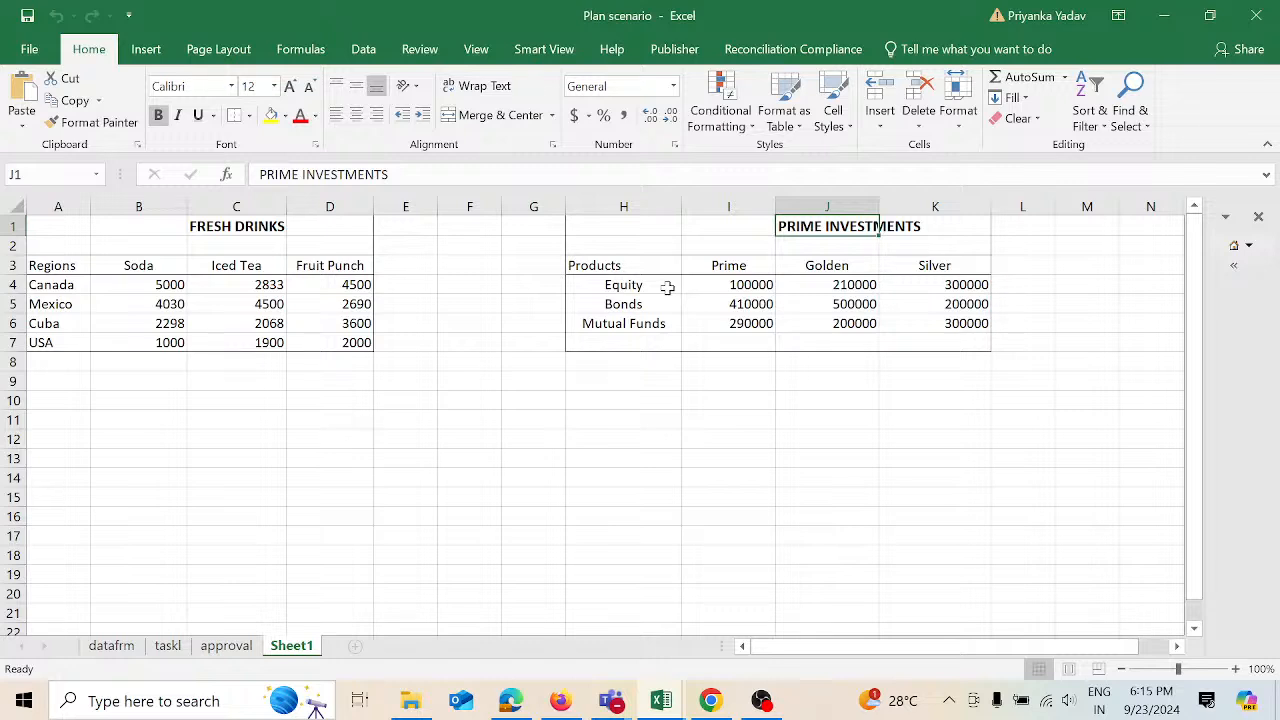
- Examine the Prime, Golden and Silver headings of the investments table and open the Equity value under Prime for editing
click(750, 265)
click(843, 262)
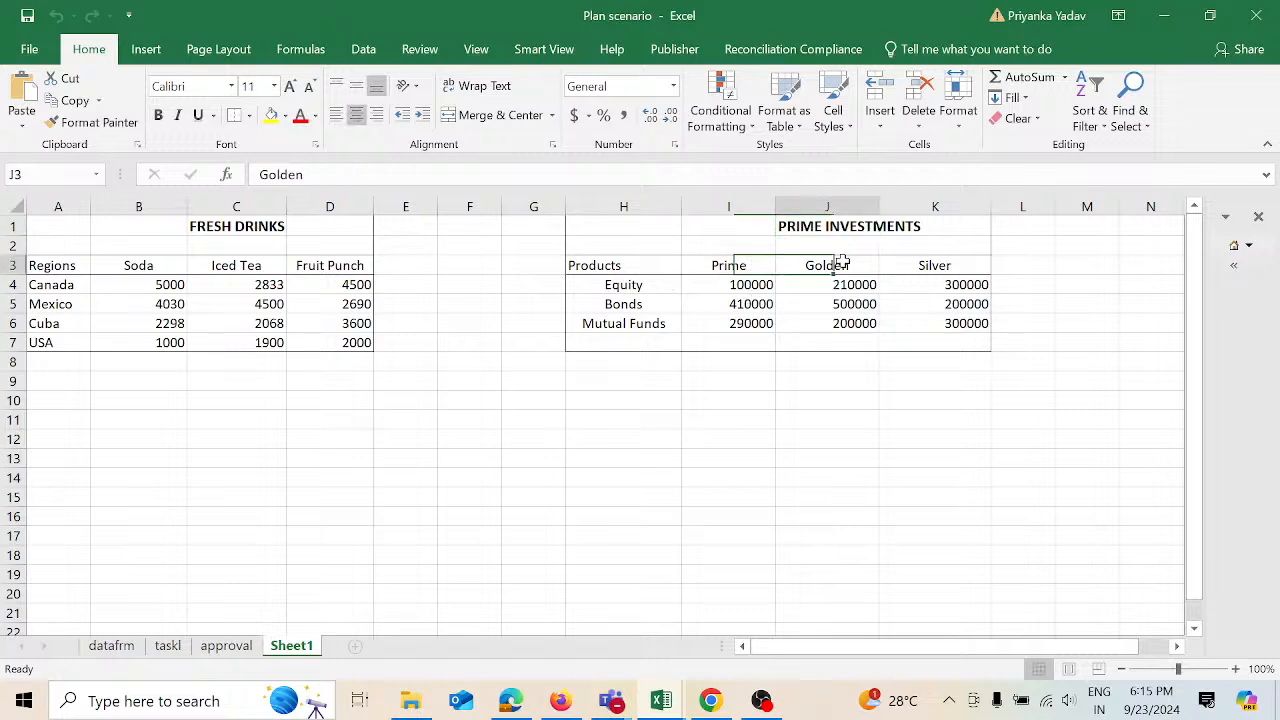
click(962, 266)
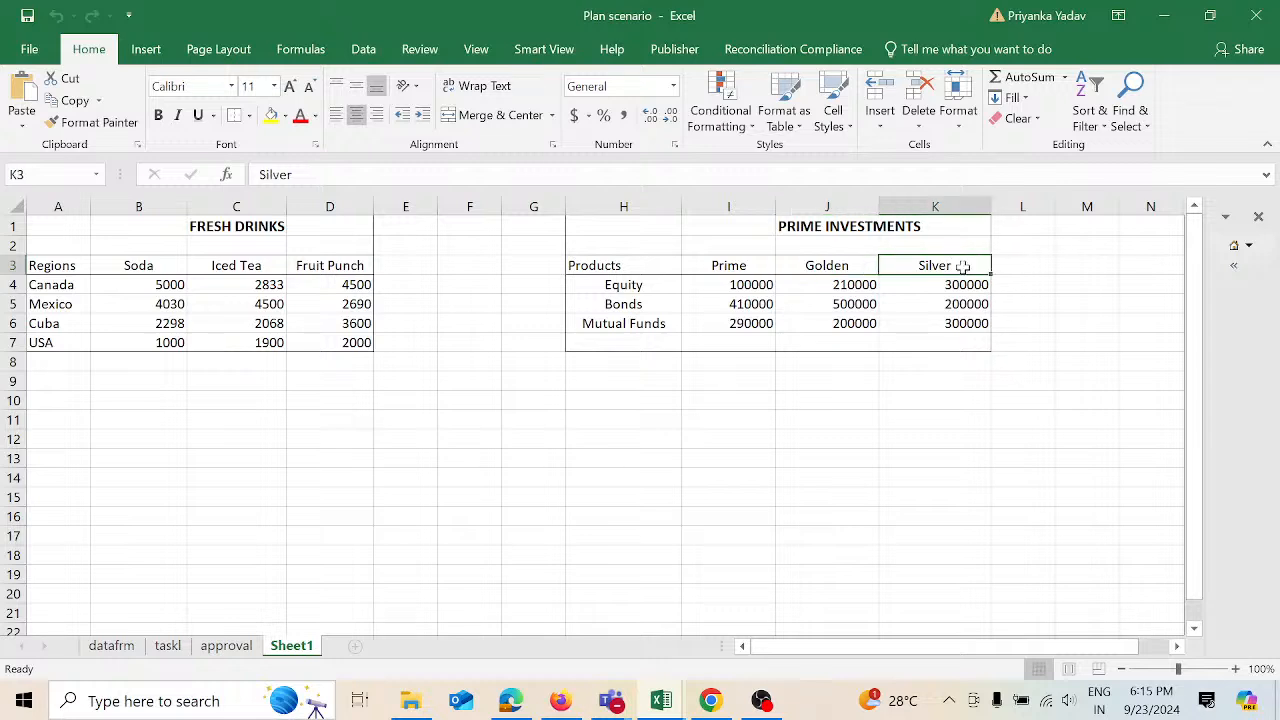
click(757, 264)
click(843, 263)
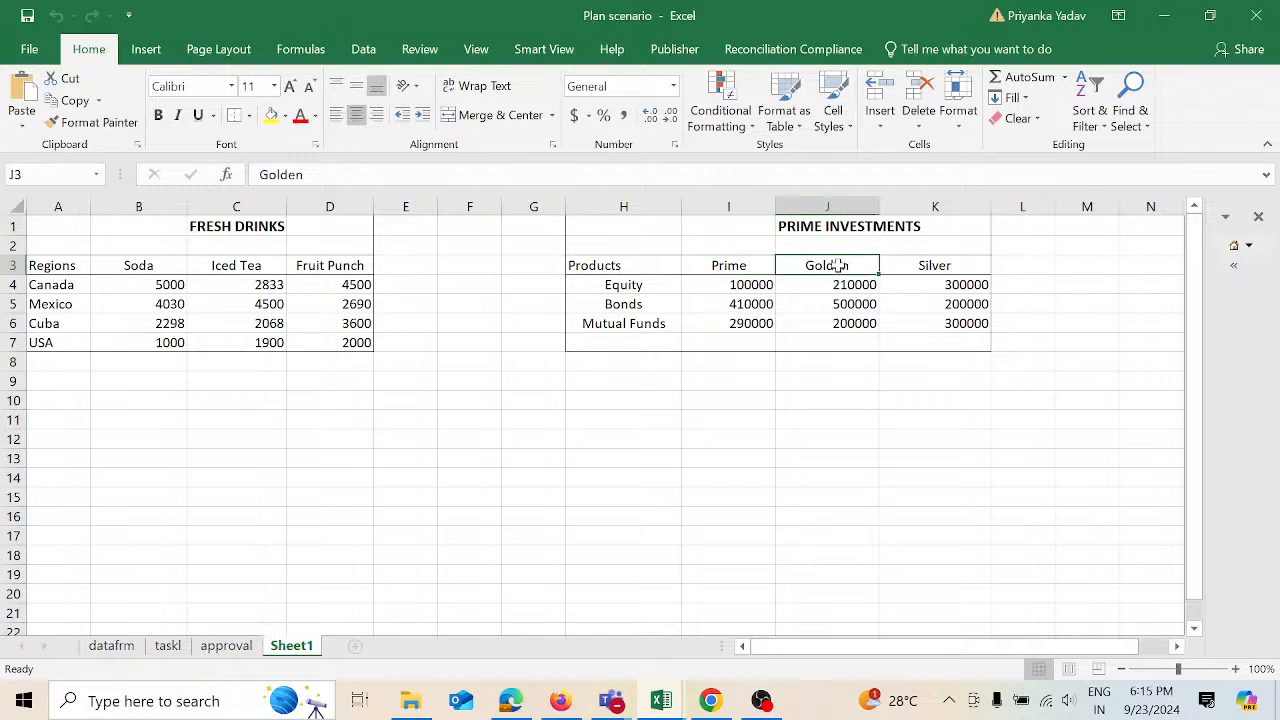
click(920, 264)
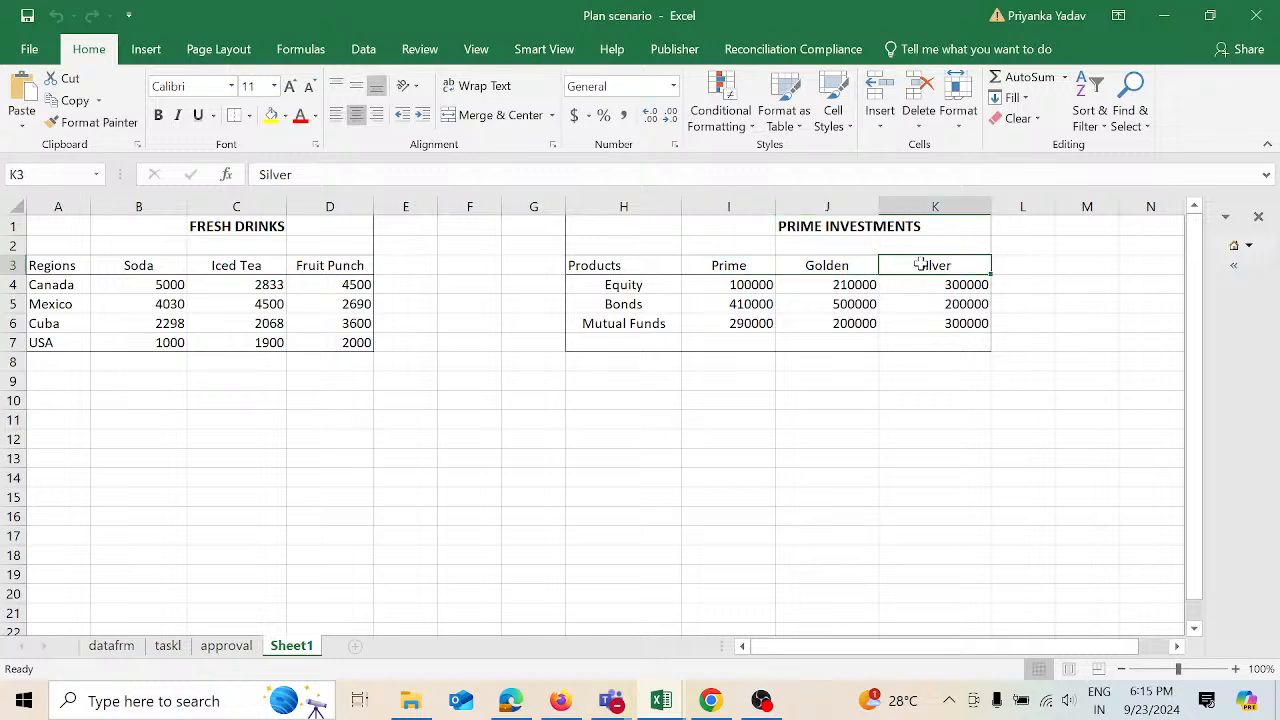
double_click(765, 286)
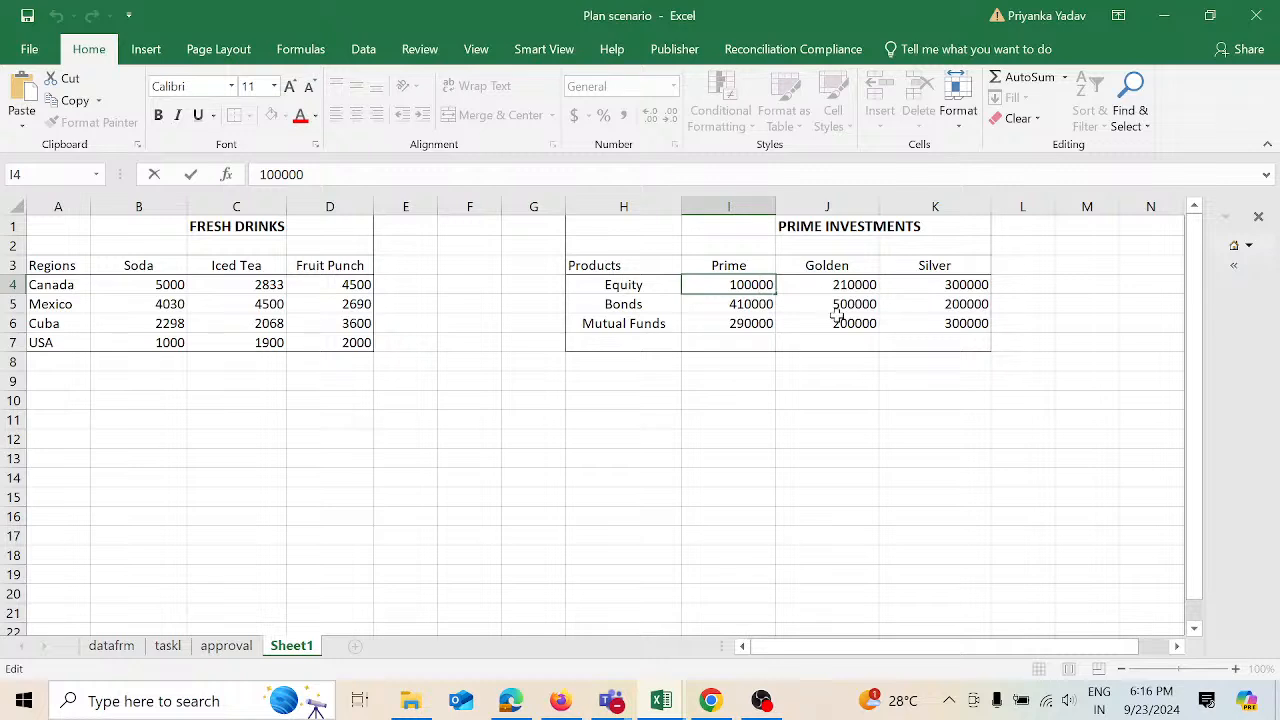
- Close the Equity cell edit with its value kept and review figures under the Prime, Golden and Silver headings of PRIME INVESTMENTS
key(Return)
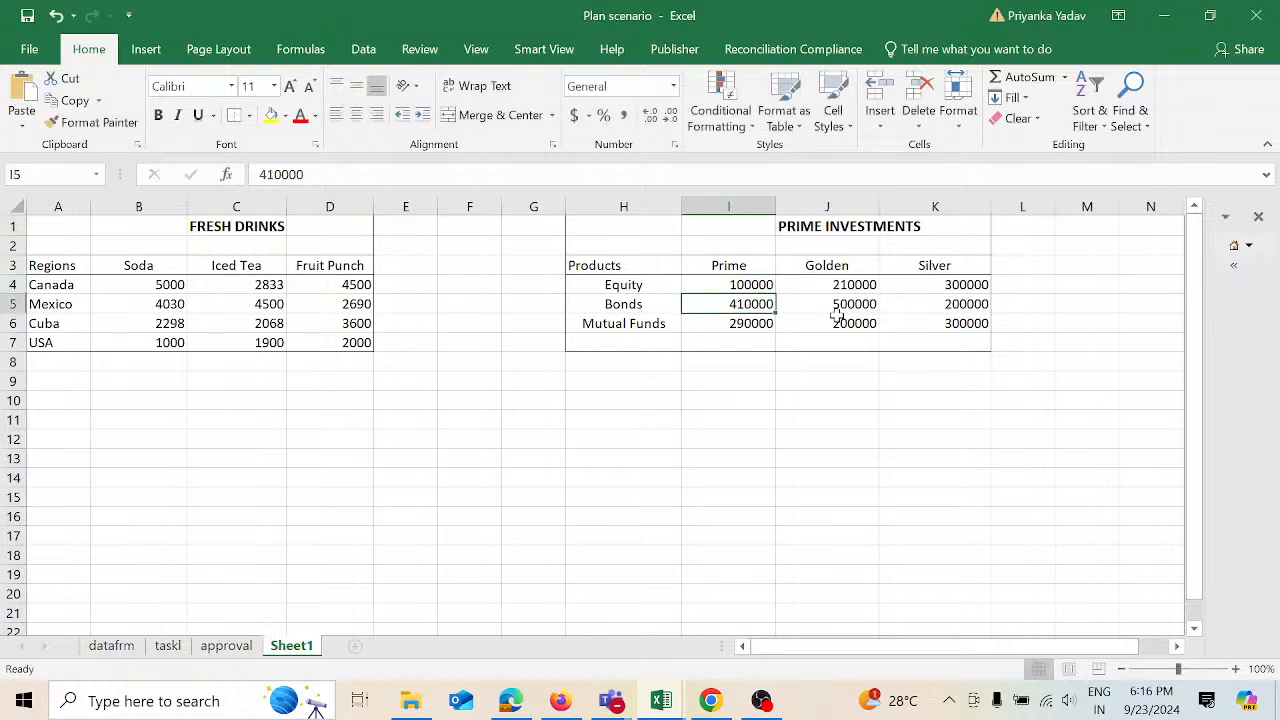
key(Return)
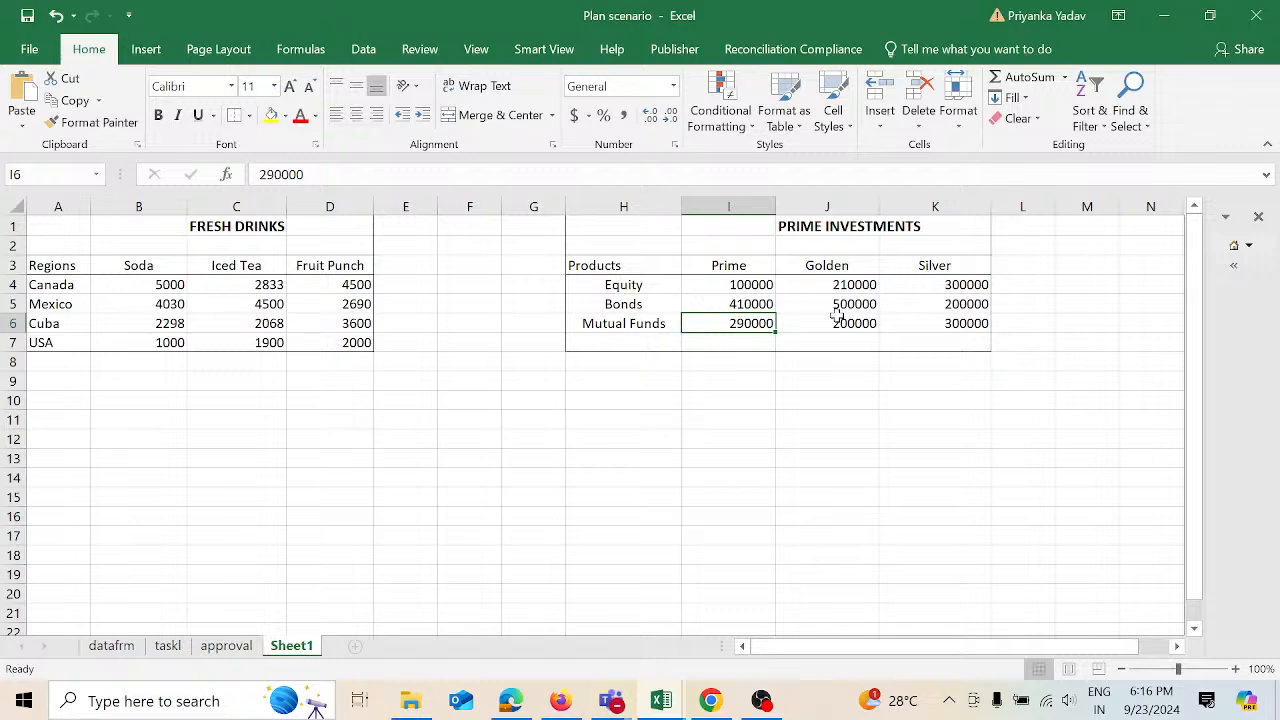
click(858, 285)
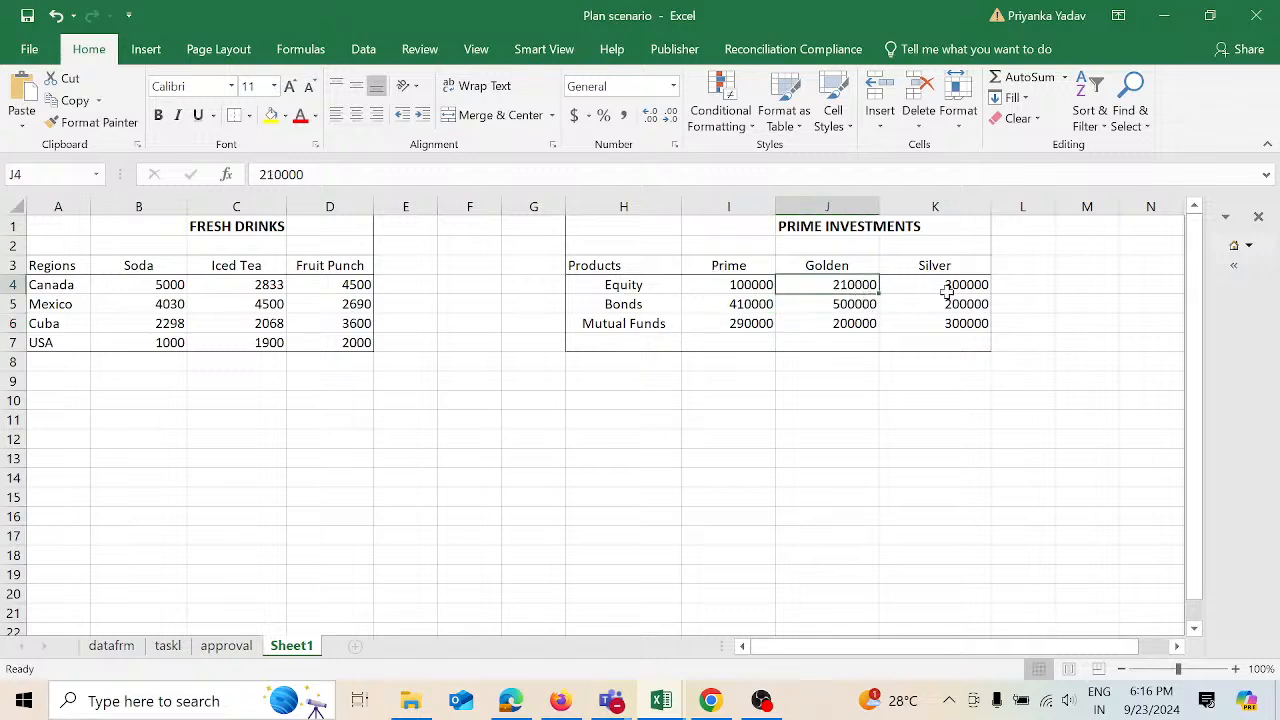
click(942, 268)
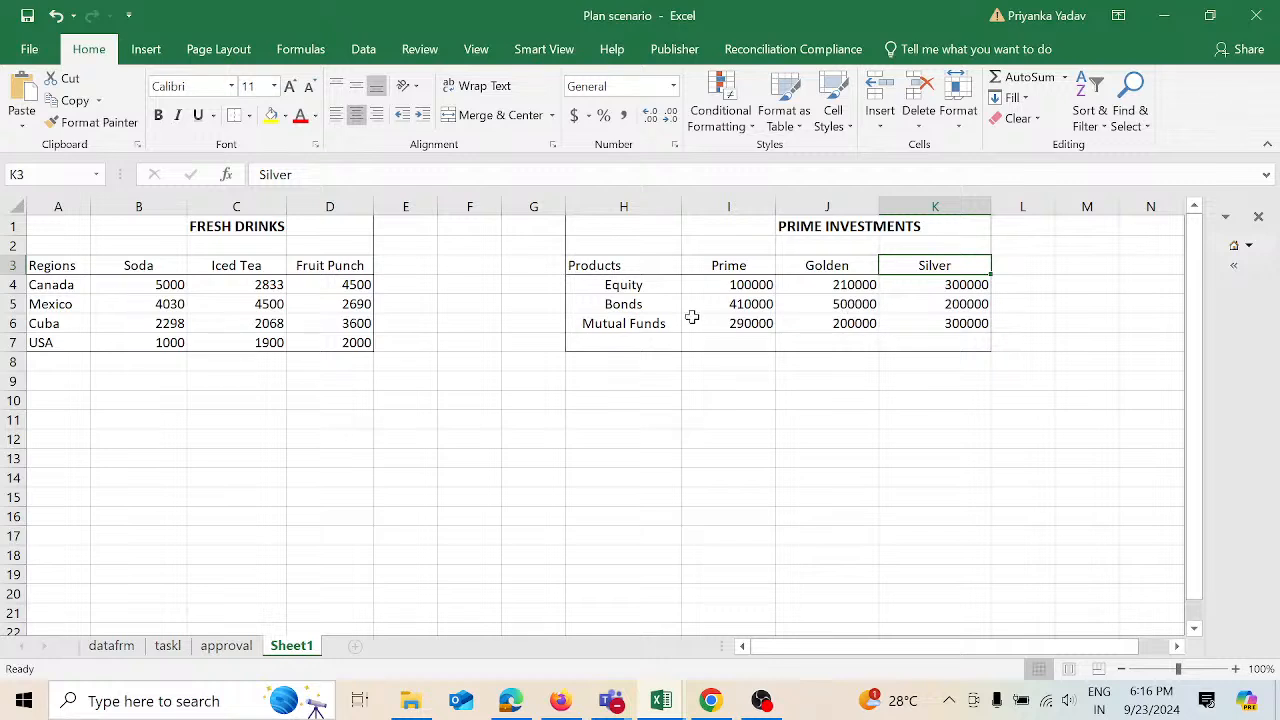
click(974, 304)
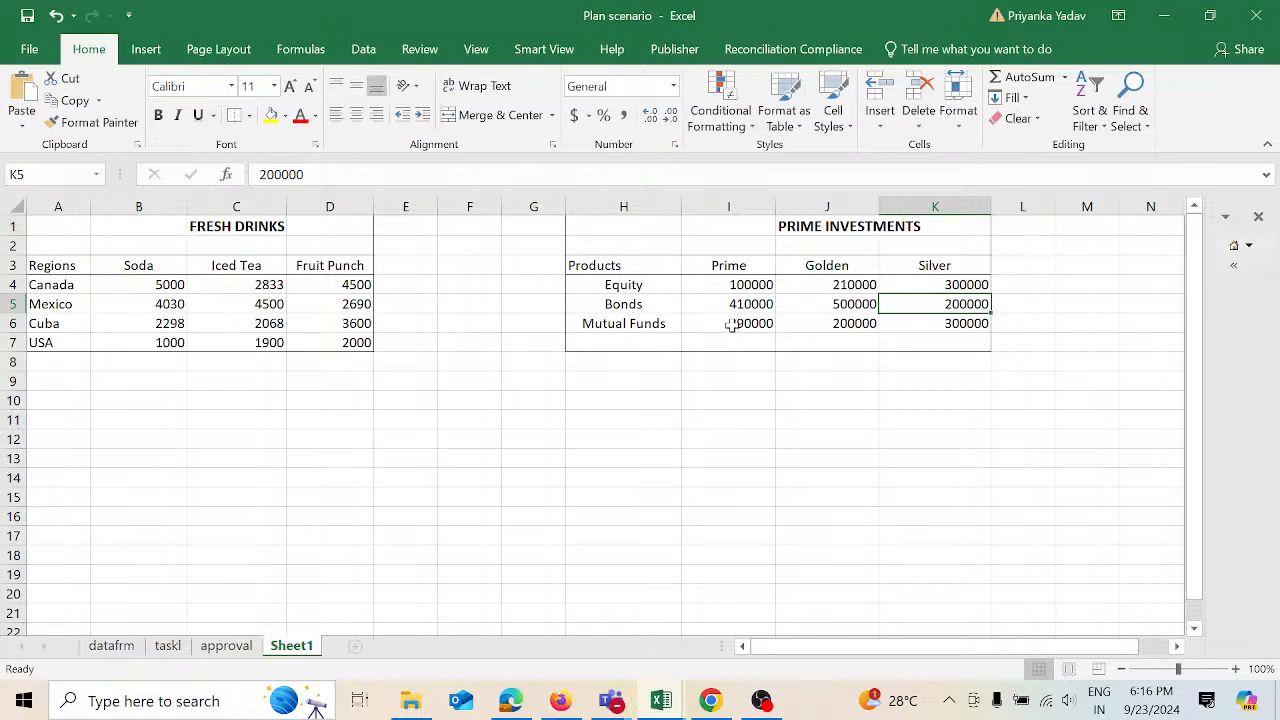
click(740, 268)
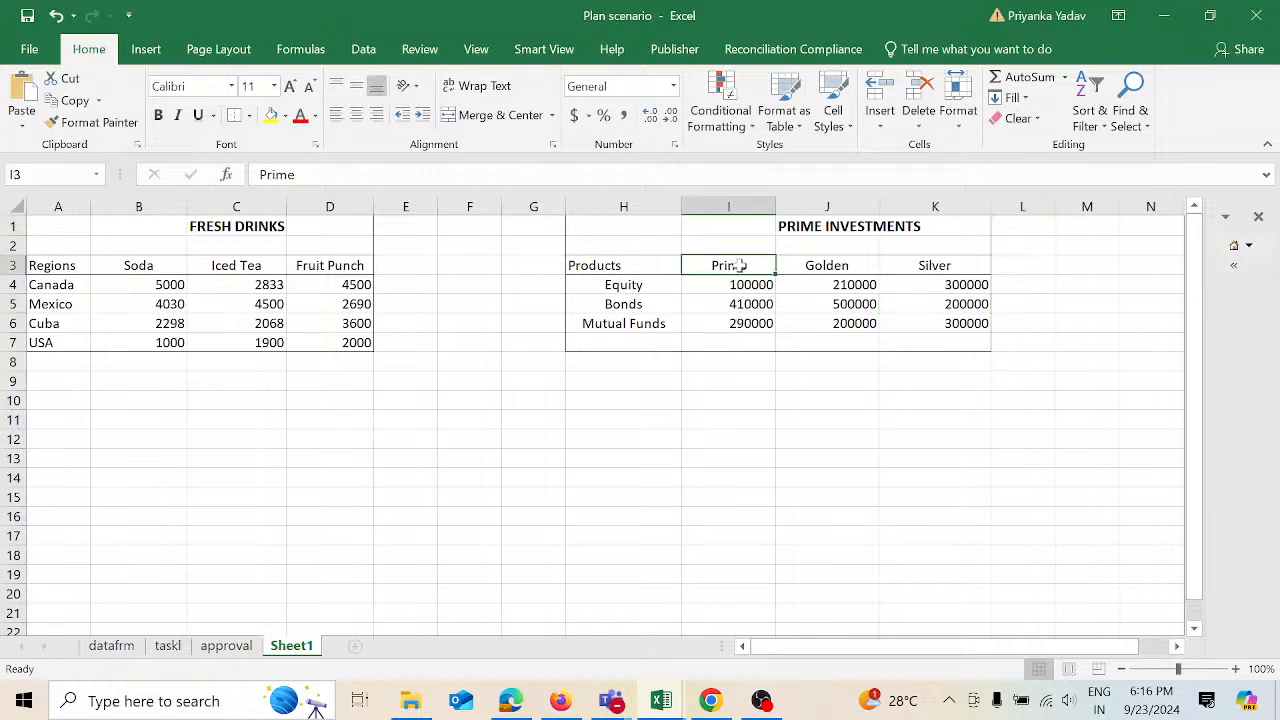
click(759, 324)
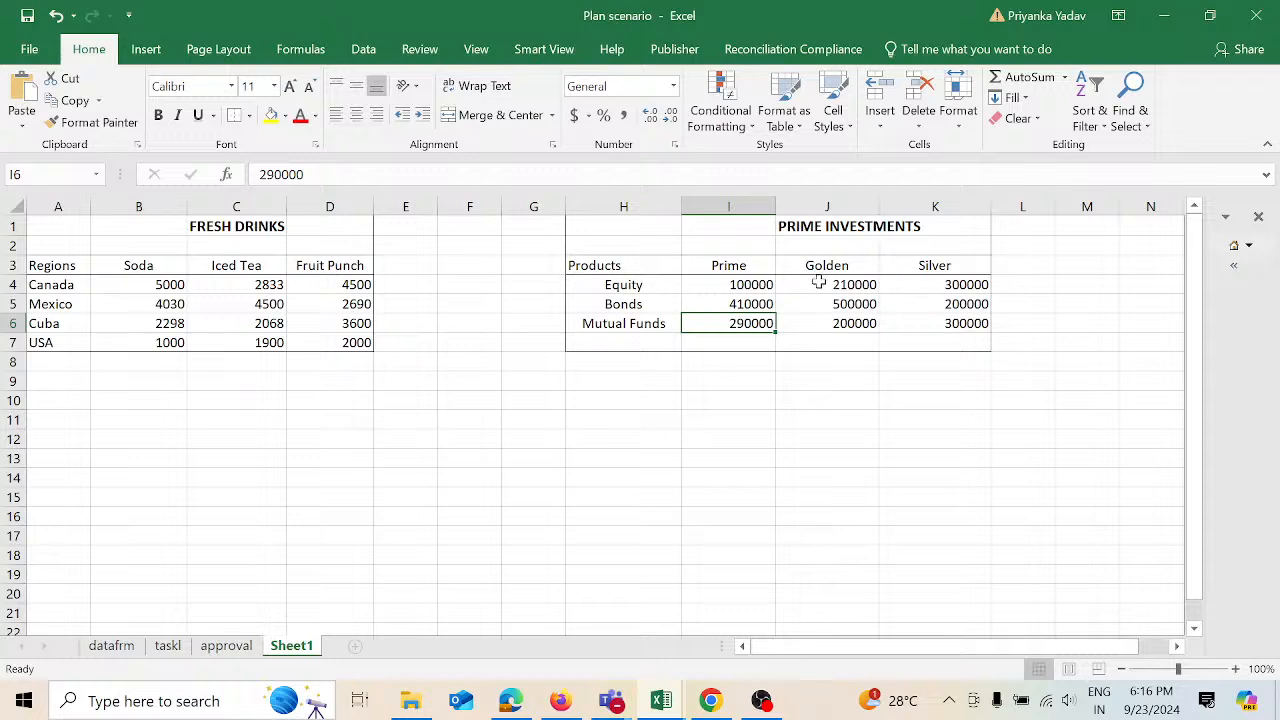
- Go through the Equity, Bonds and Mutual Funds products and their Prime figures, ending at the Golden figure for Equity
click(659, 287)
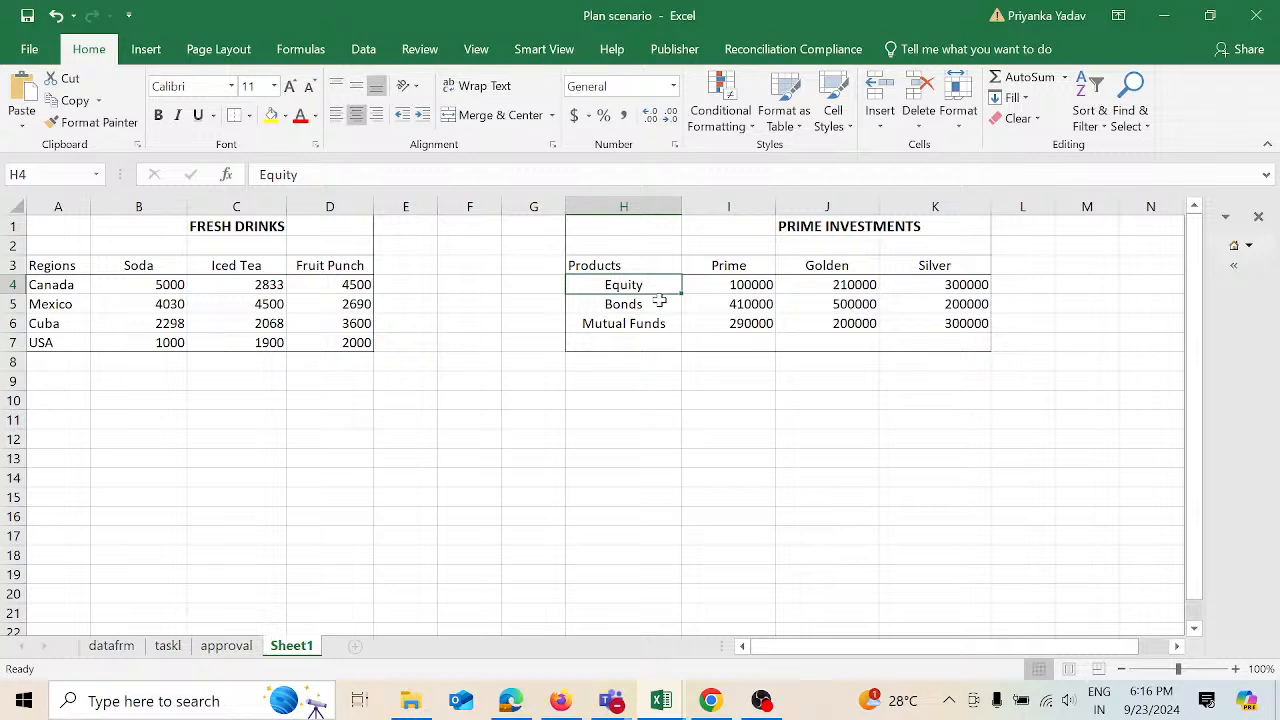
click(660, 300)
click(666, 325)
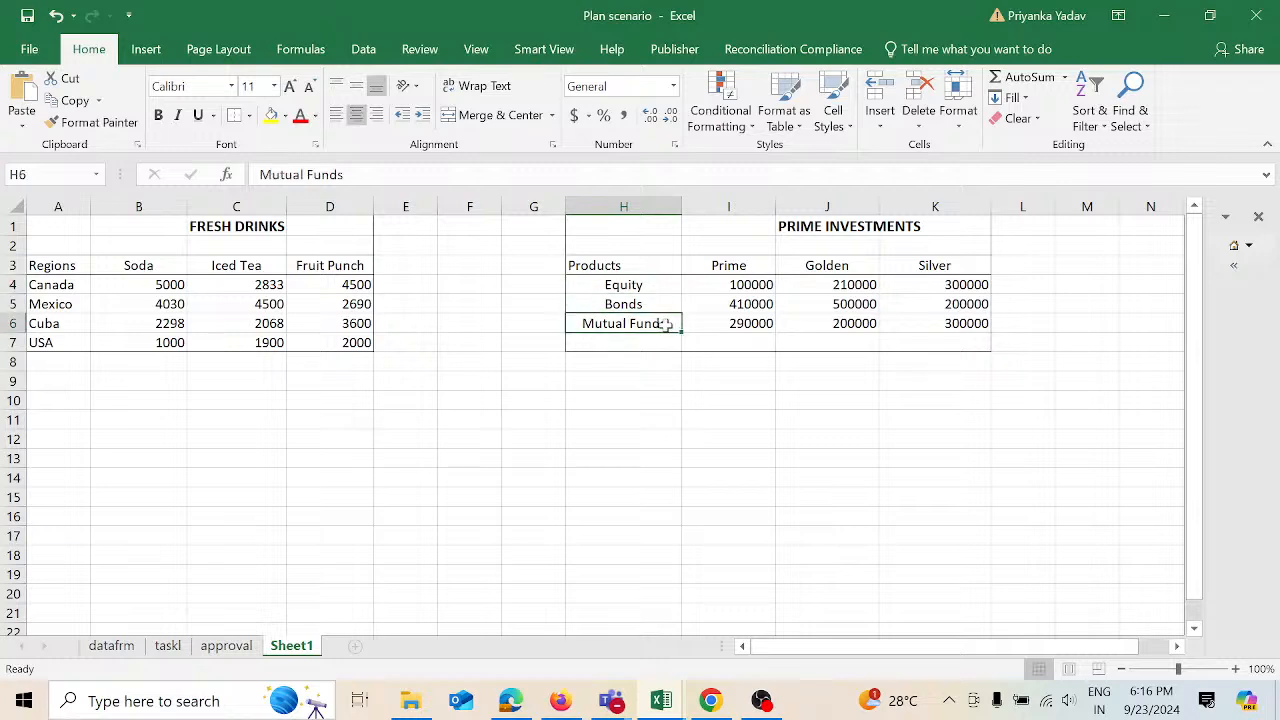
click(765, 285)
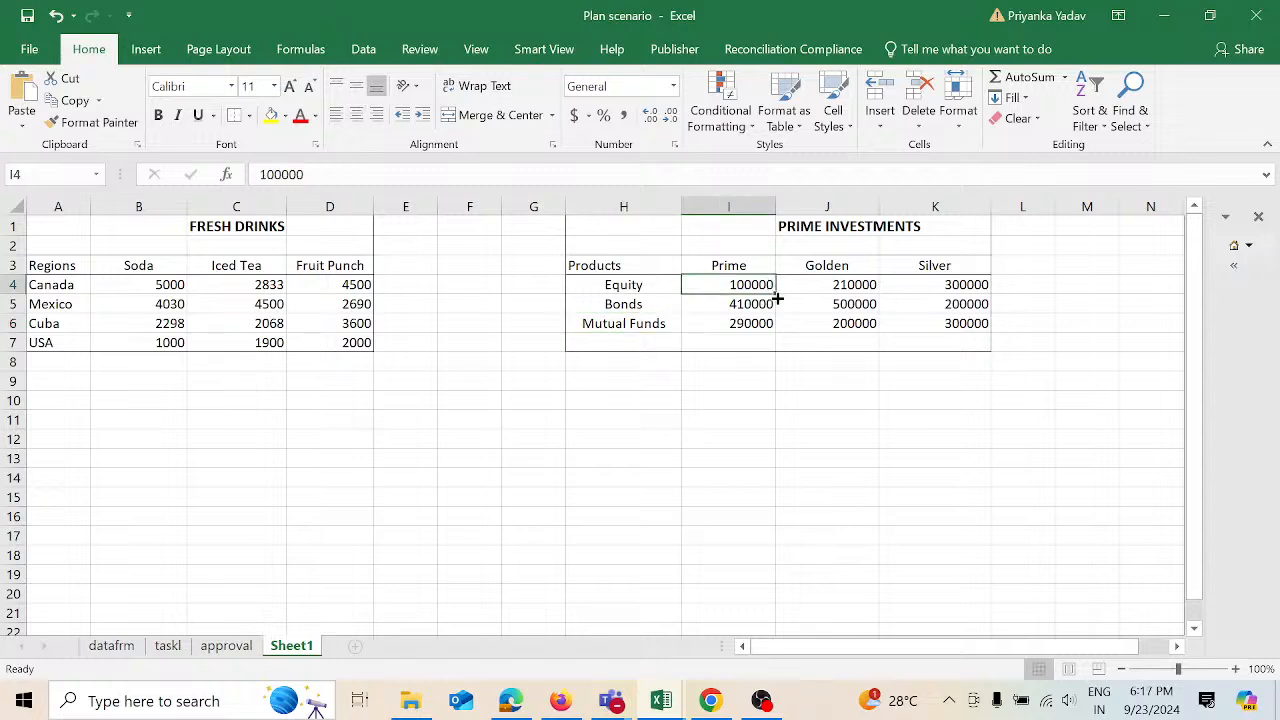
click(767, 304)
click(768, 322)
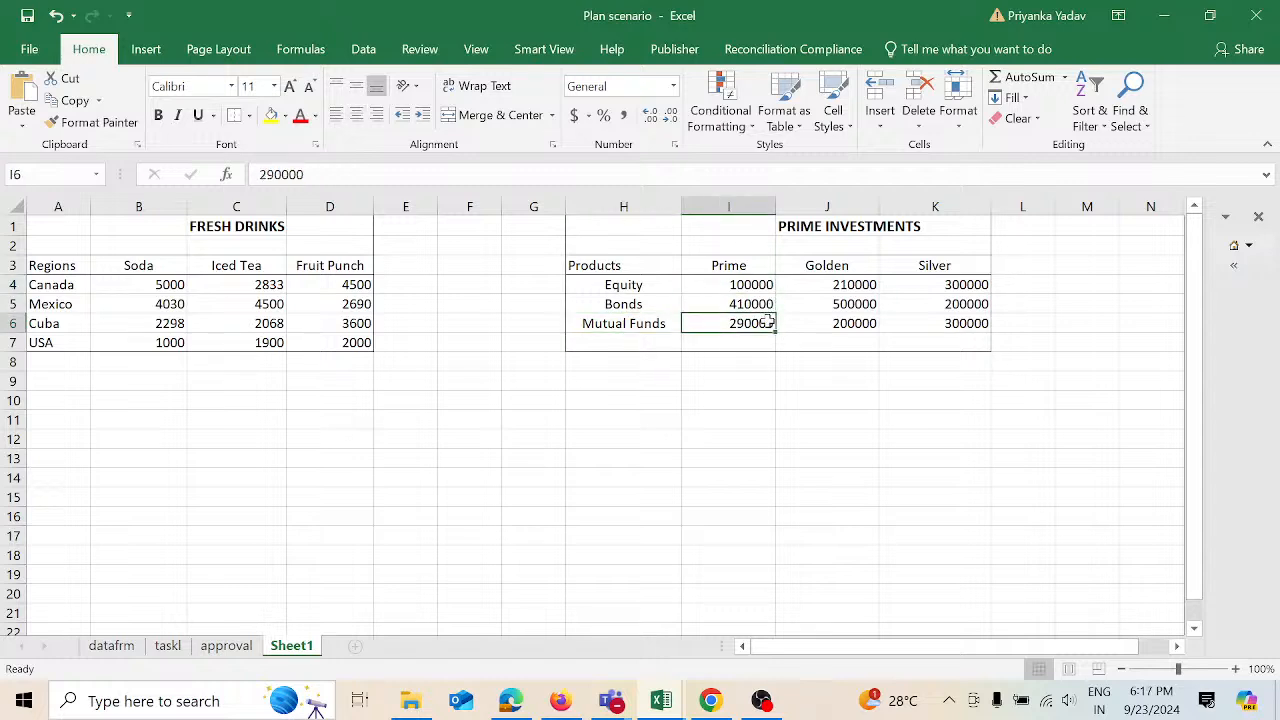
click(837, 287)
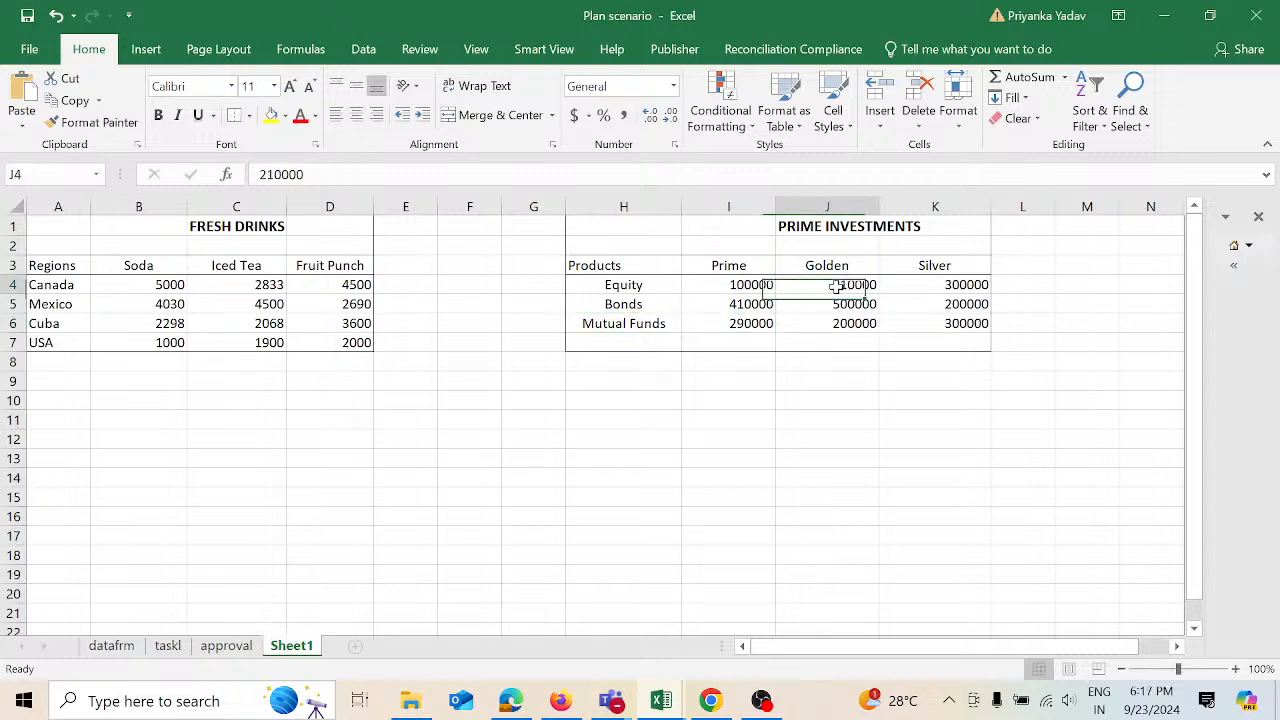
- Go over the Prime, Golden and Silver headings of the PRIME INVESTMENTS table twice
click(750, 265)
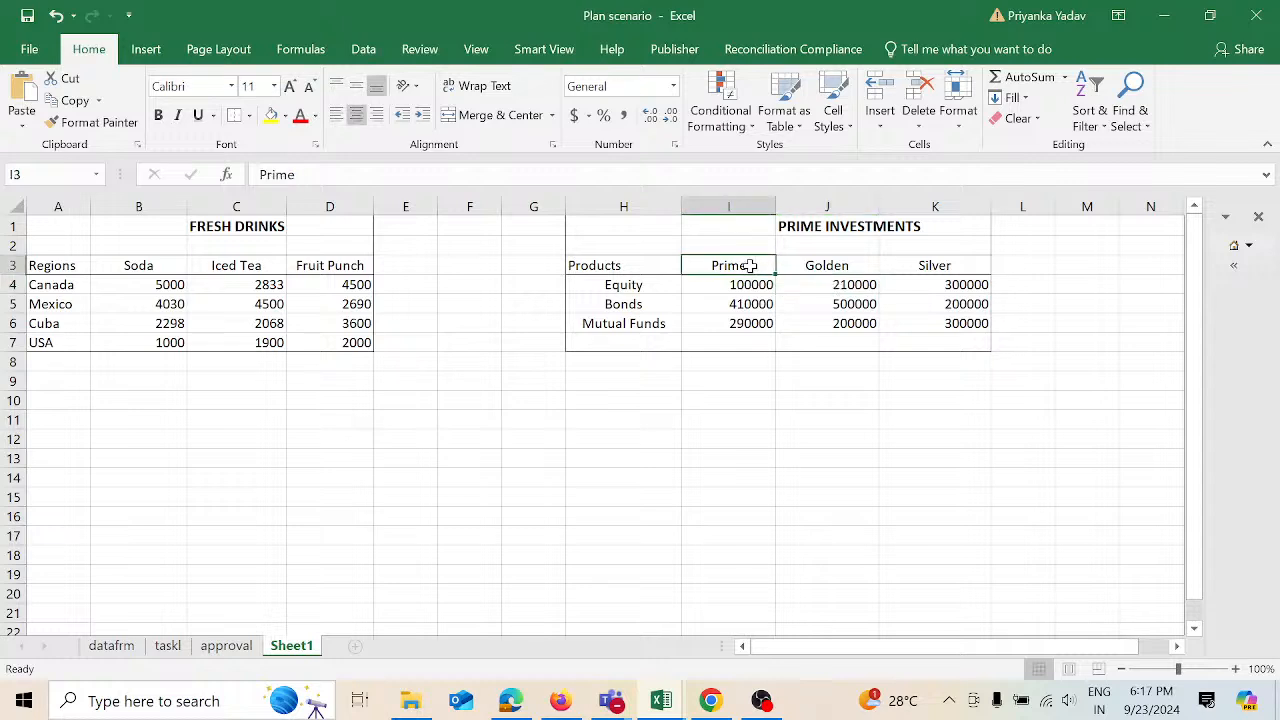
click(860, 265)
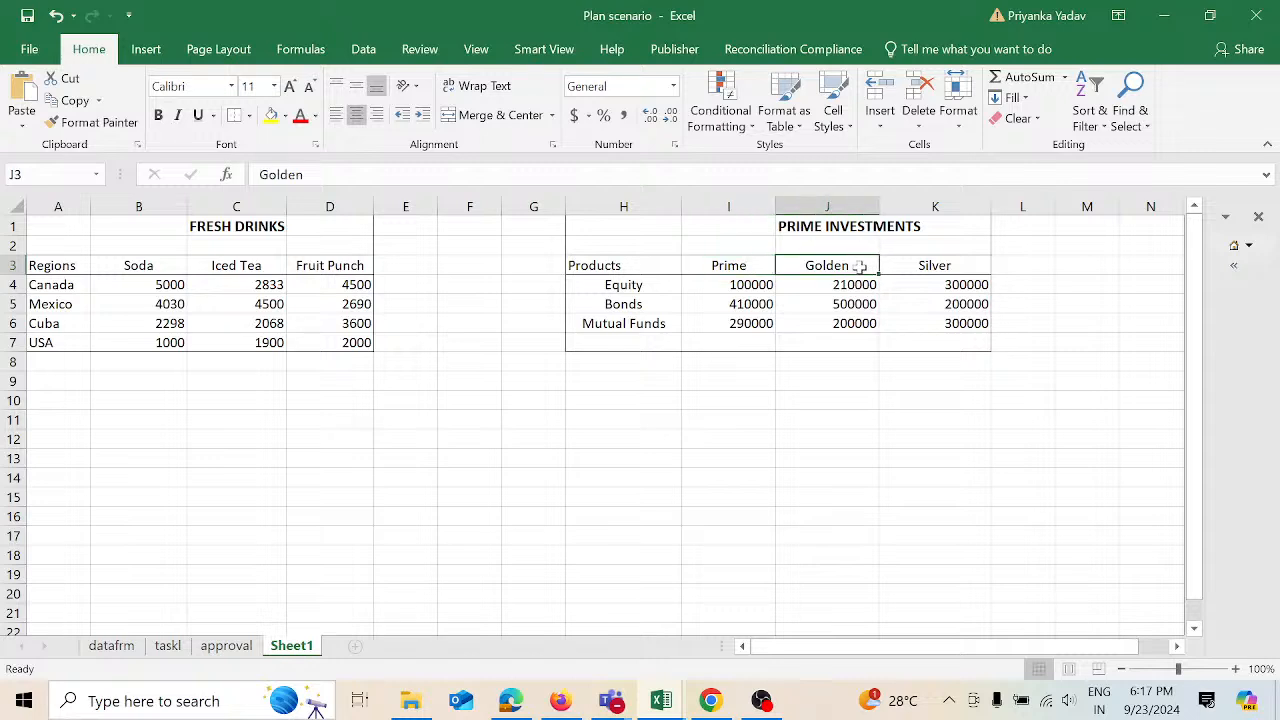
click(935, 265)
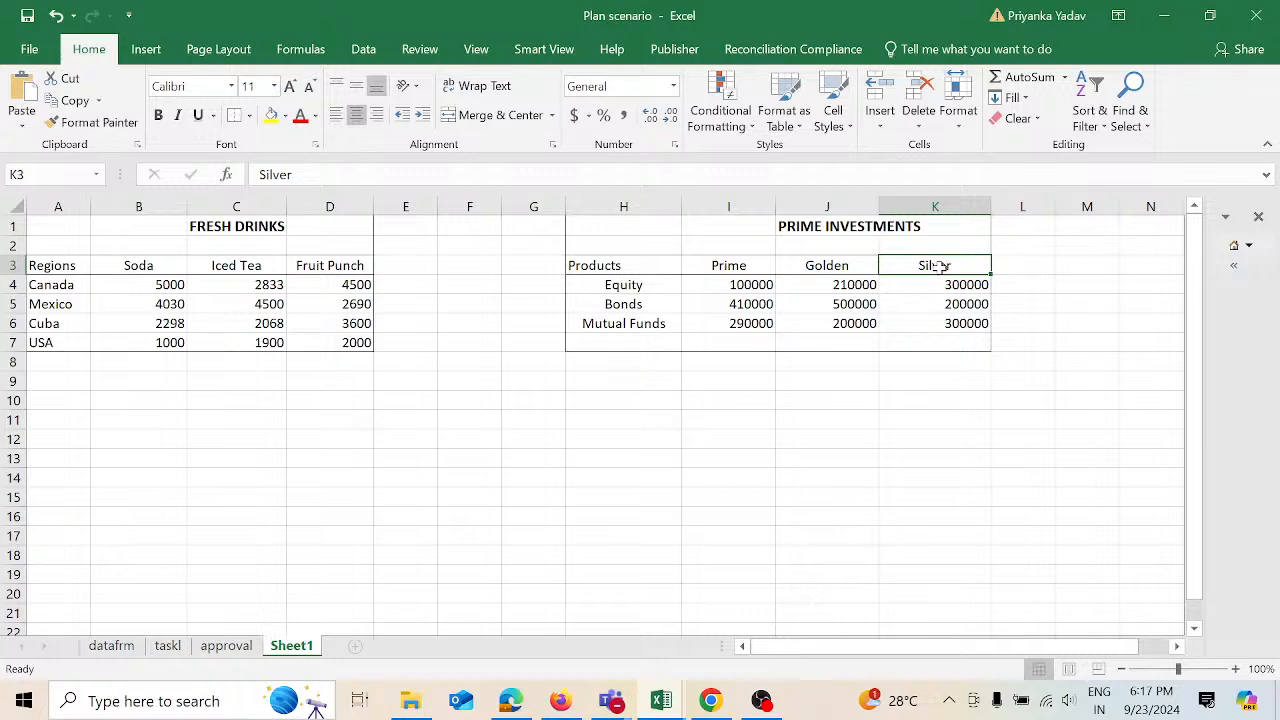
click(762, 265)
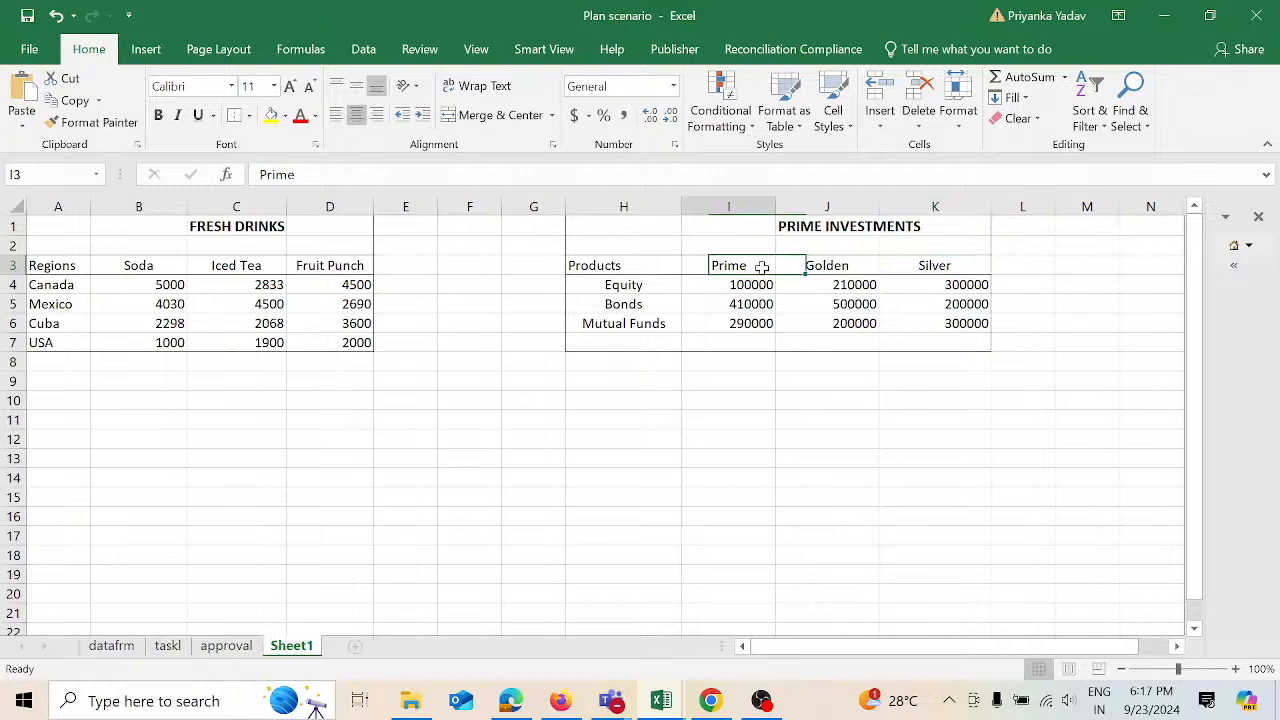
click(818, 267)
click(914, 266)
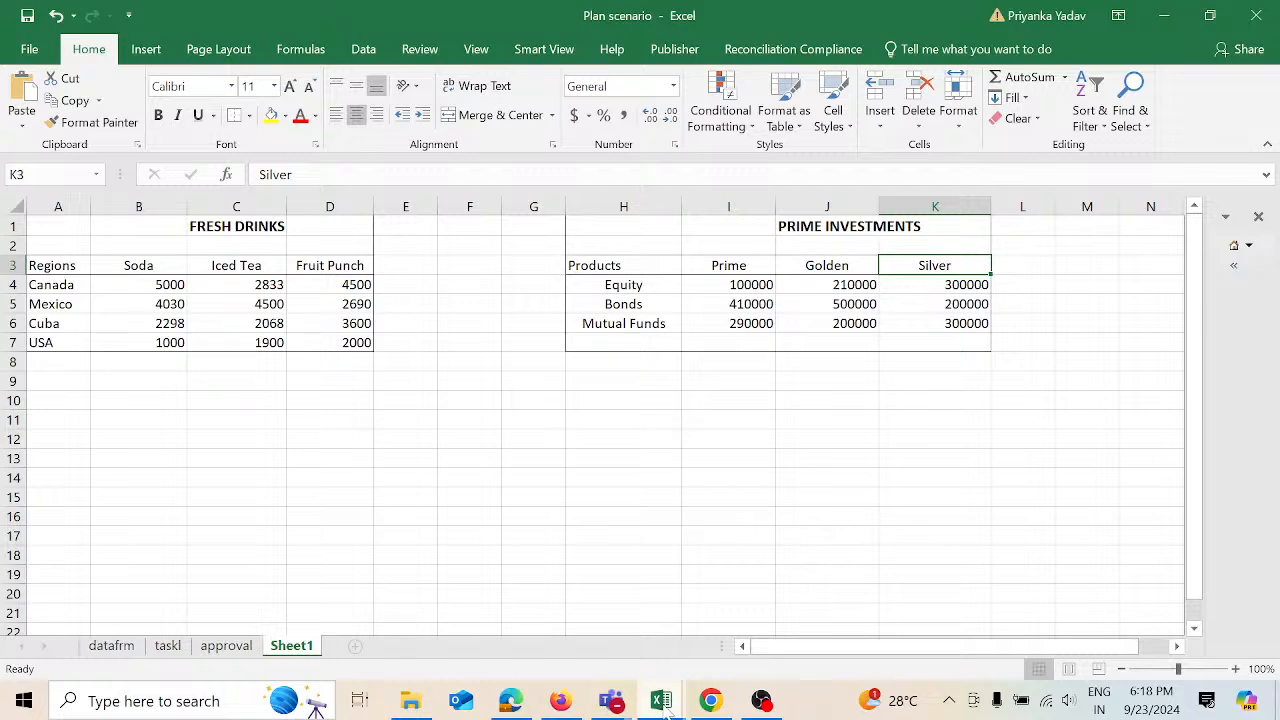
- Switch to the dataJan workbook and examine its Account and Entity columns, including the account members in A2:A8
mouse_move(663, 706)
click(508, 634)
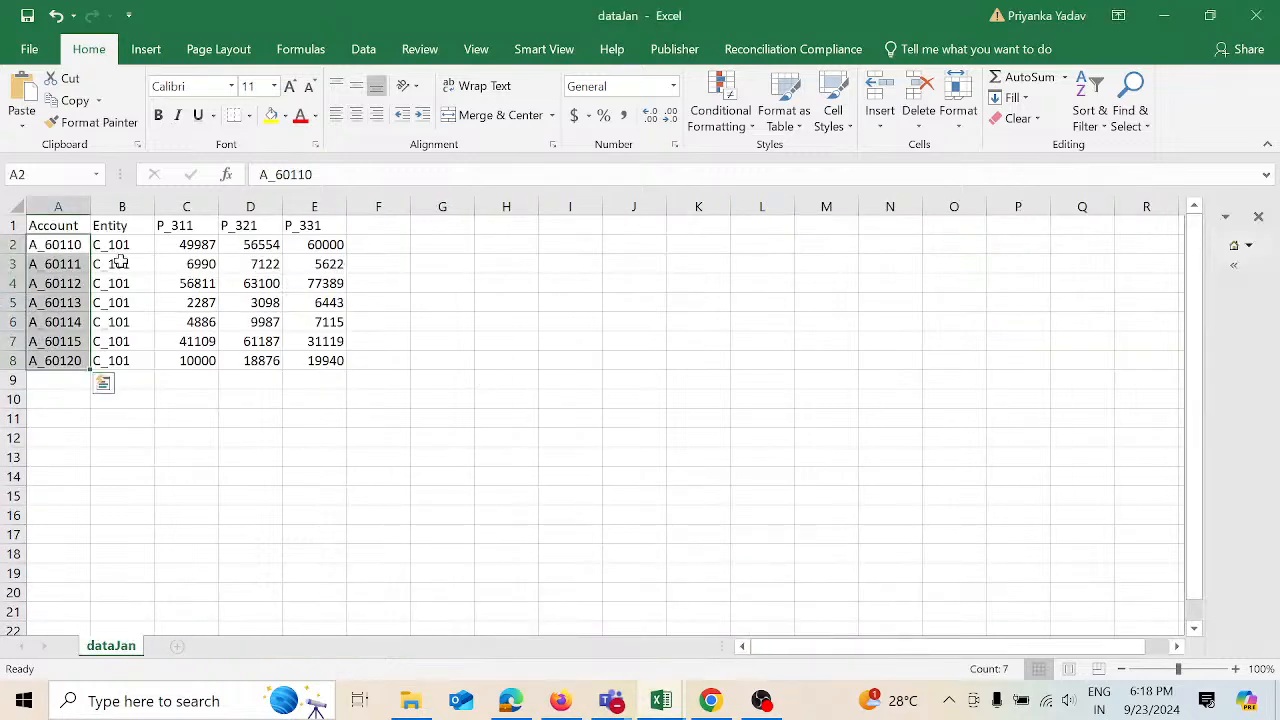
click(74, 204)
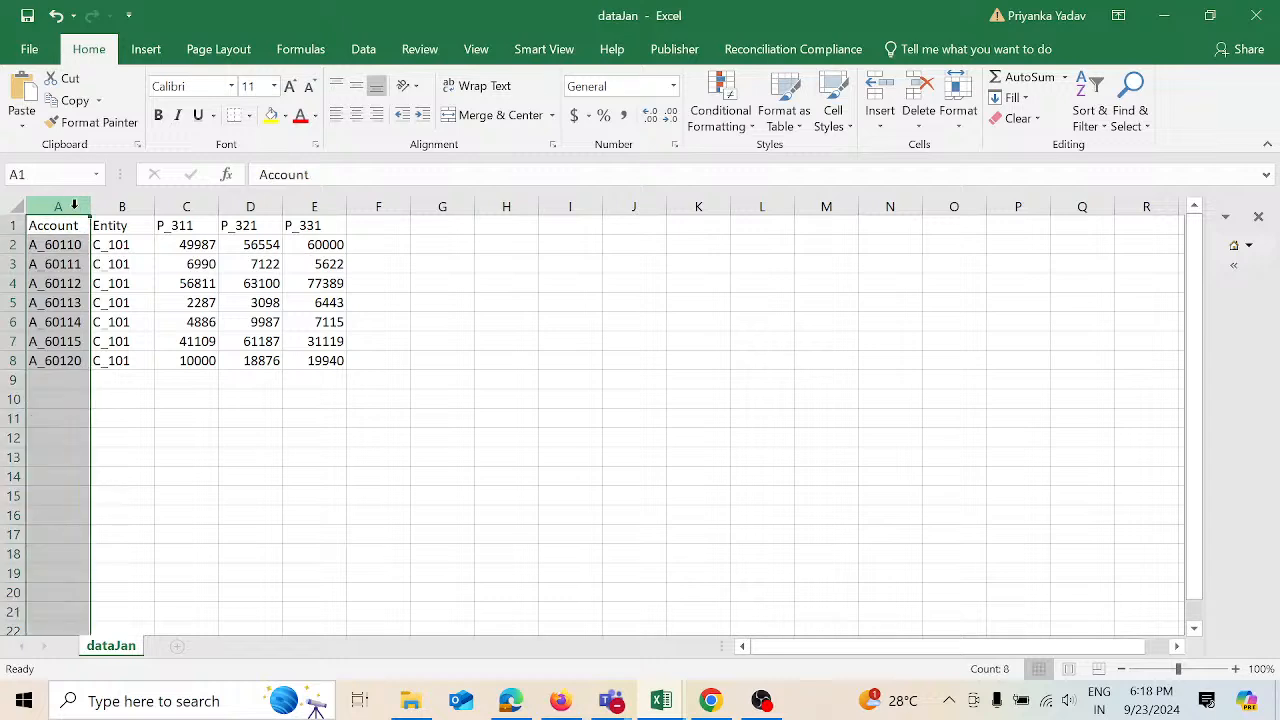
click(128, 206)
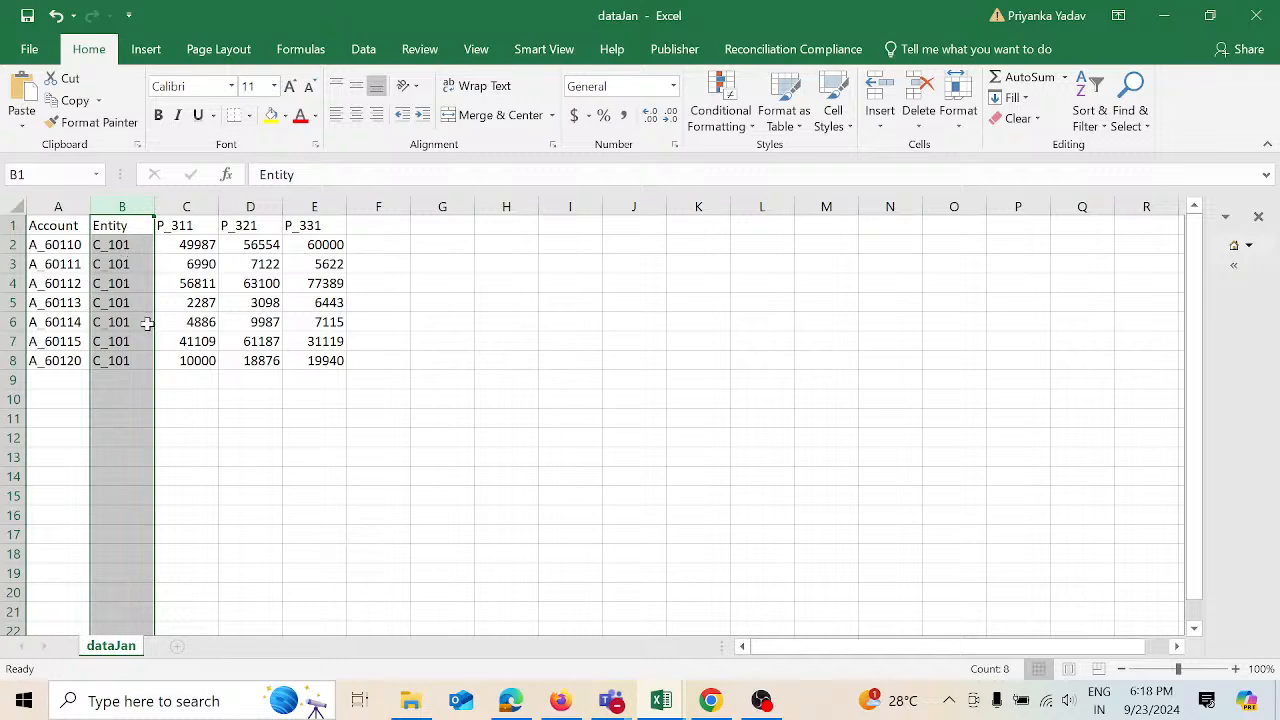
click(70, 205)
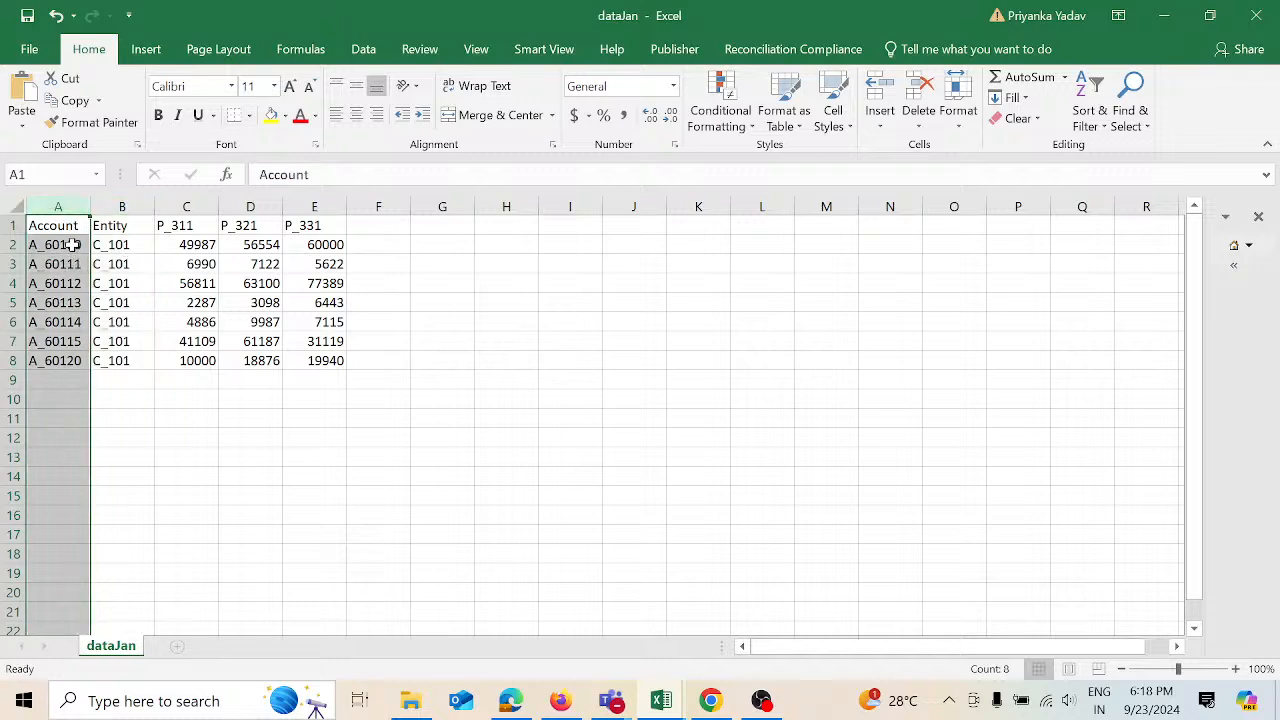
drag(73, 244, 76, 367)
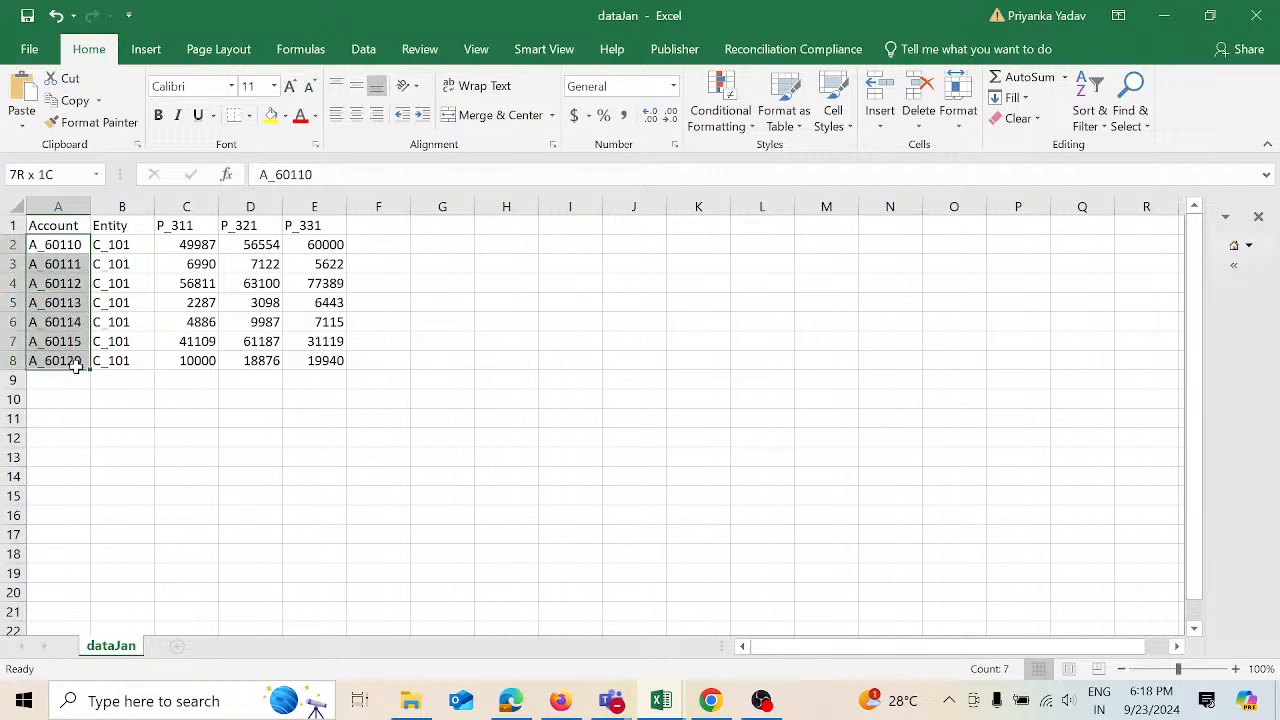
- Examine the P_311, P_321 and P_331 headings and the full block of figures in C2:E8
click(205, 227)
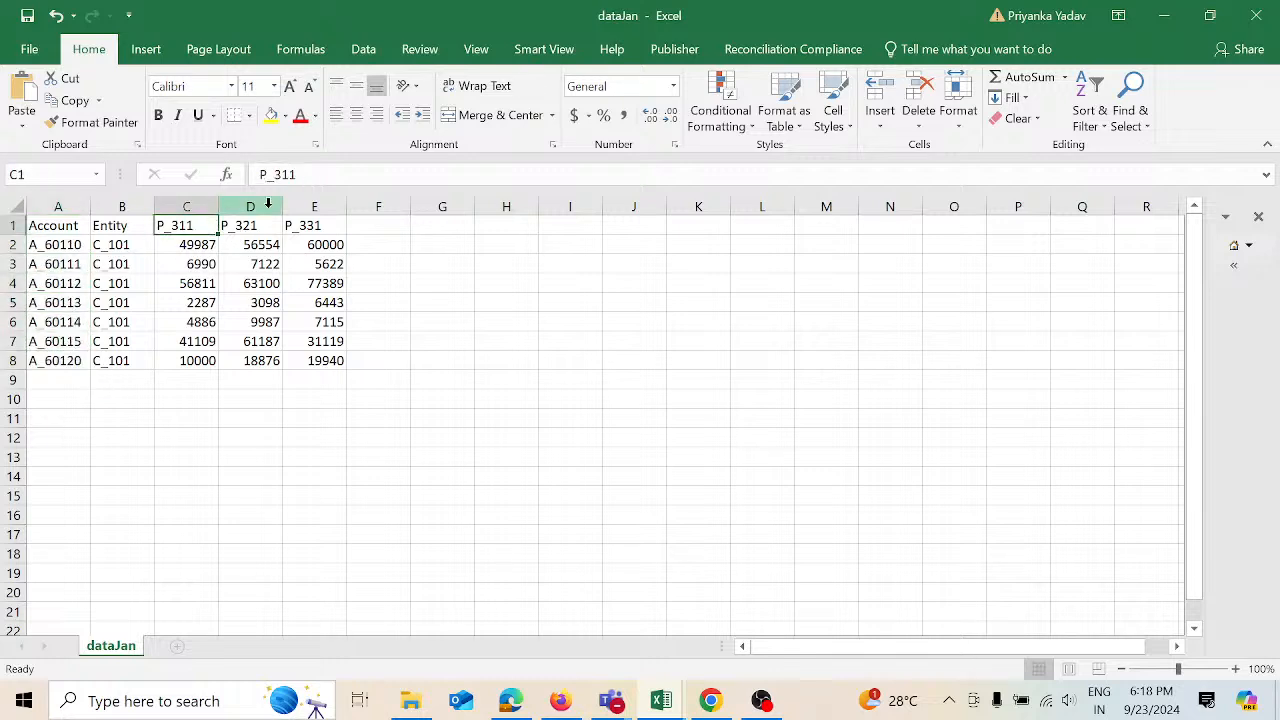
click(265, 225)
click(322, 226)
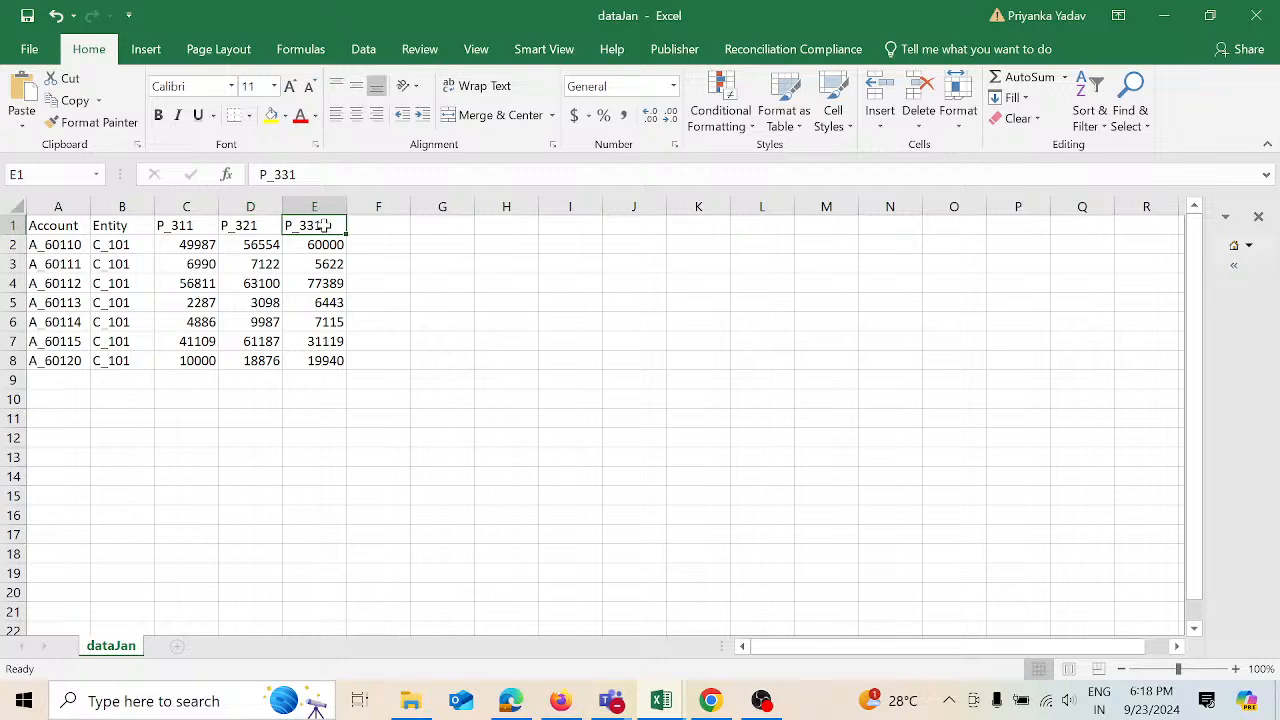
click(200, 250)
drag(200, 250, 340, 360)
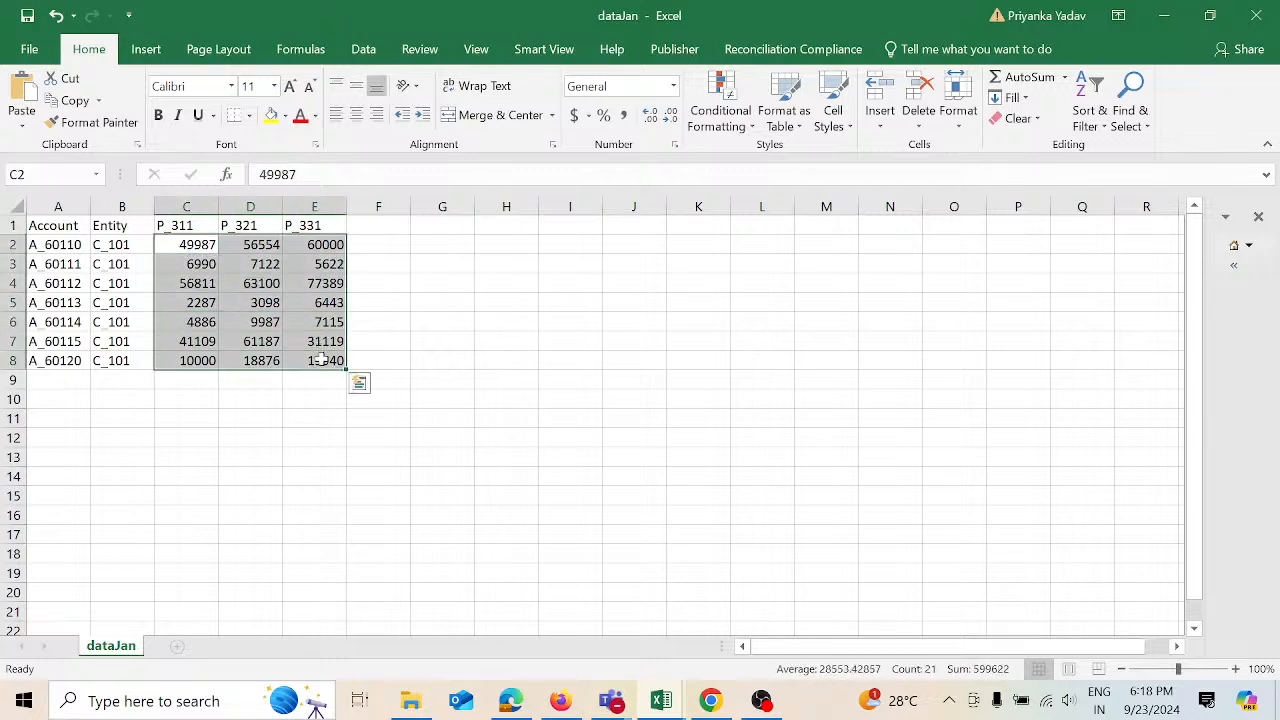
- Review the three product headings in C1:E1 against the first two account members in A2 and A3
click(195, 224)
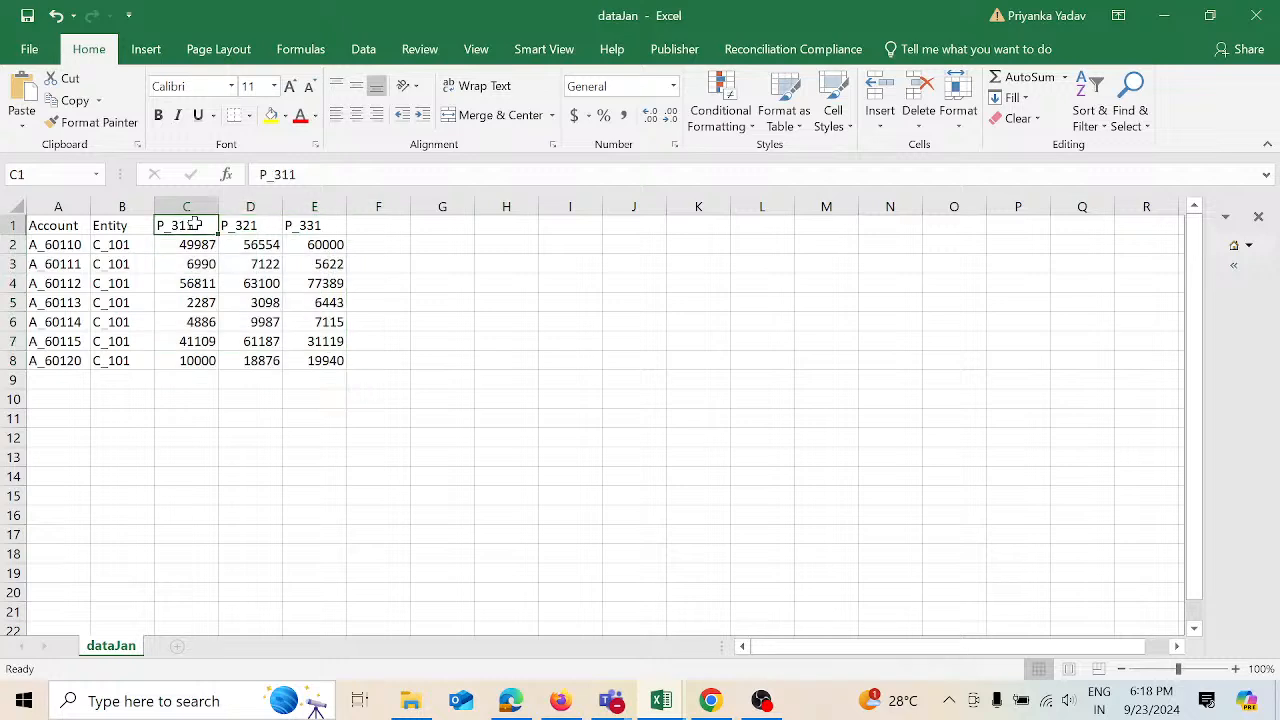
click(248, 226)
click(313, 225)
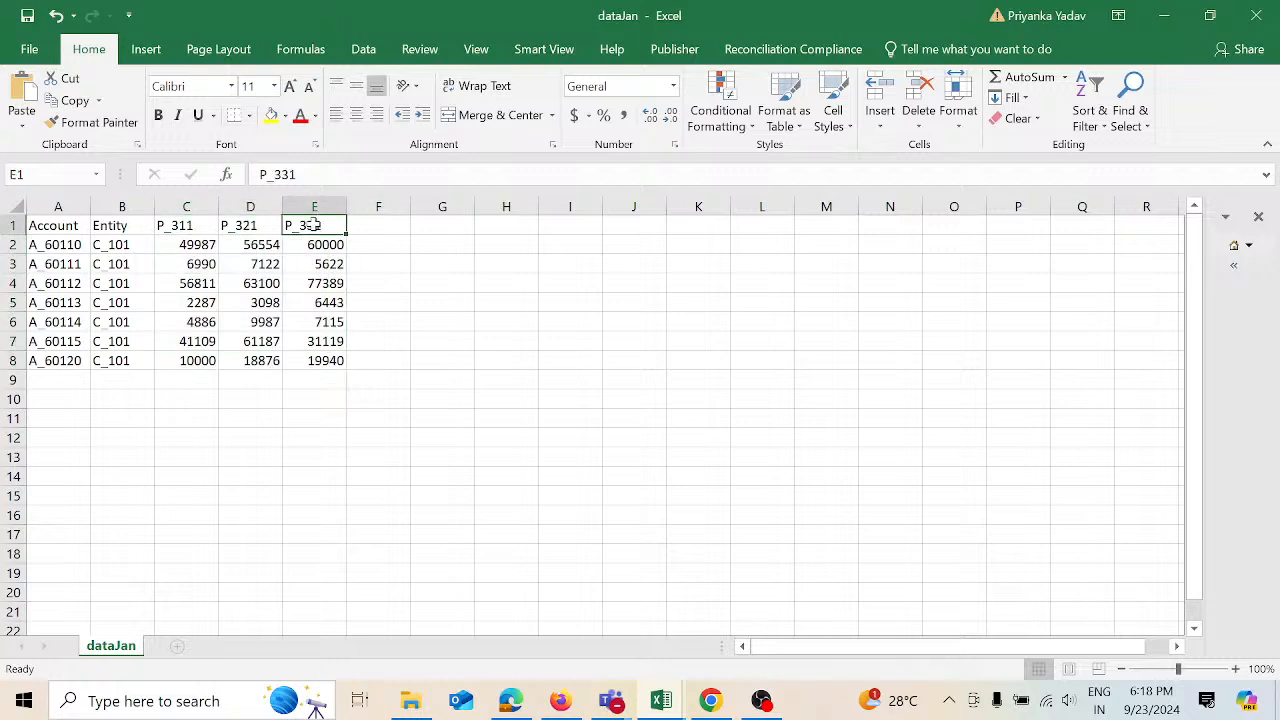
click(50, 244)
click(62, 263)
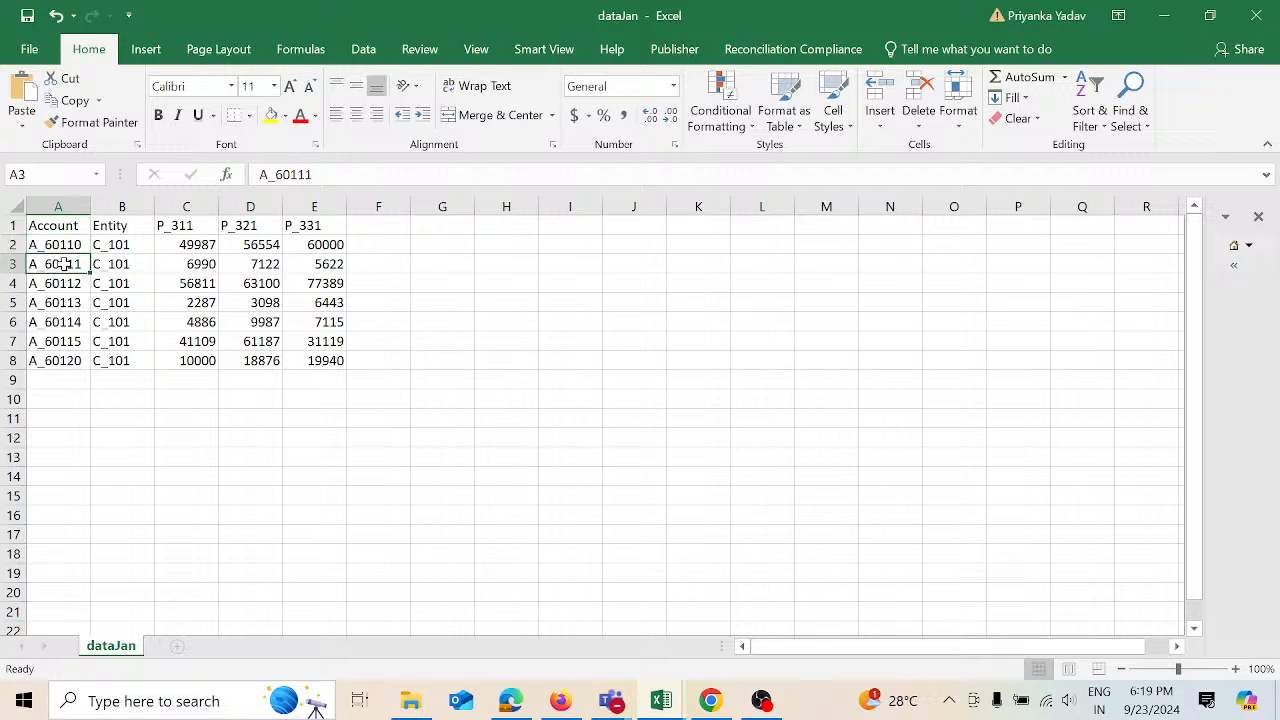
- Go over the P_311, P_321 and P_331 column headings repeatedly, returning to P_311
click(189, 227)
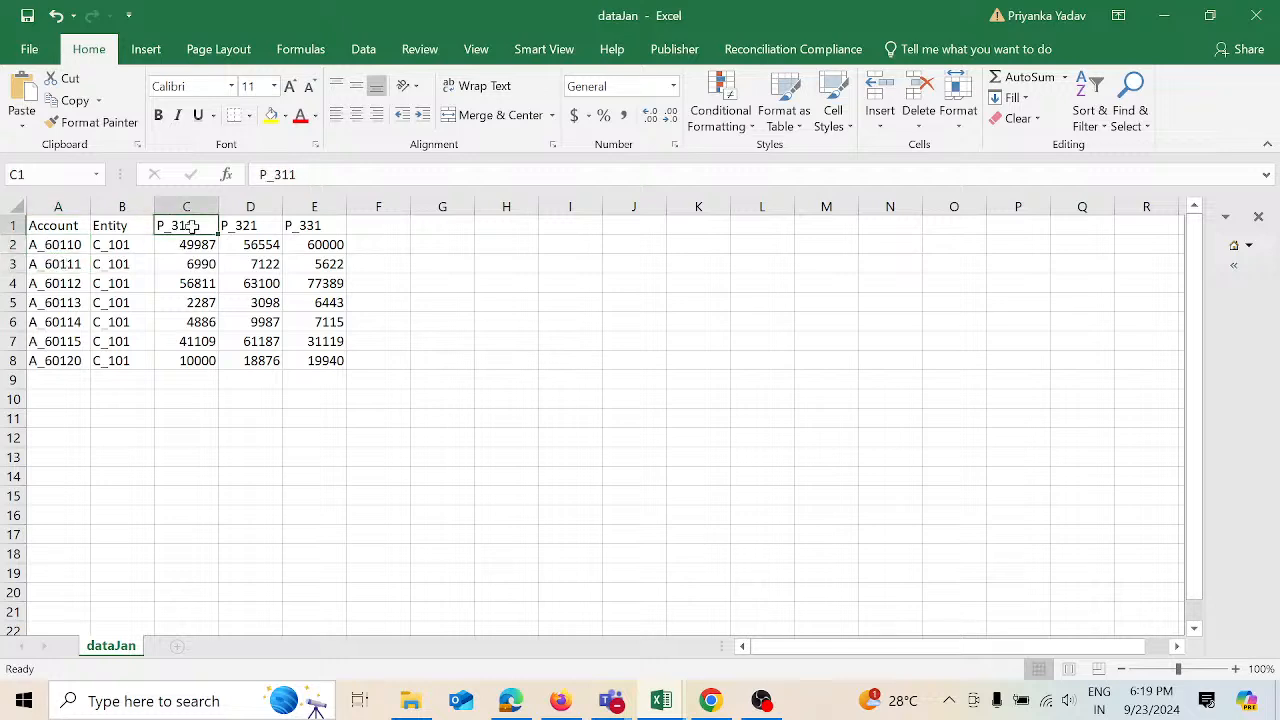
click(247, 226)
click(311, 226)
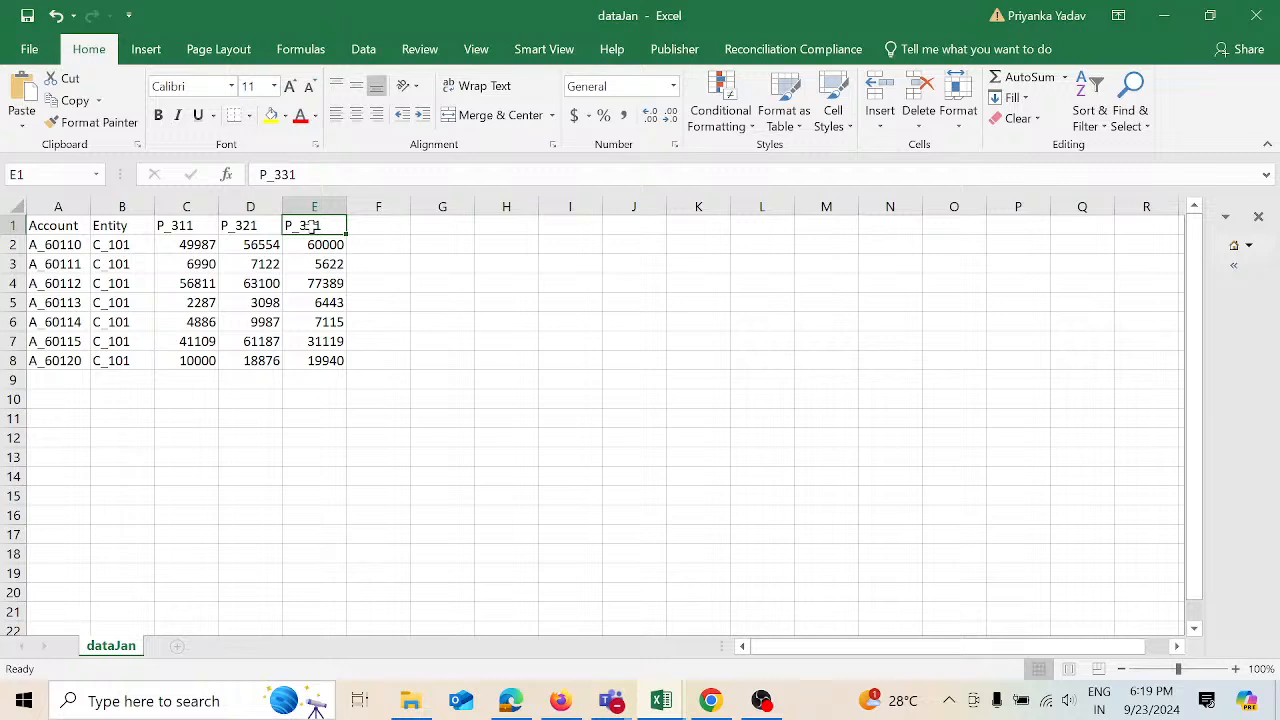
click(203, 226)
click(265, 225)
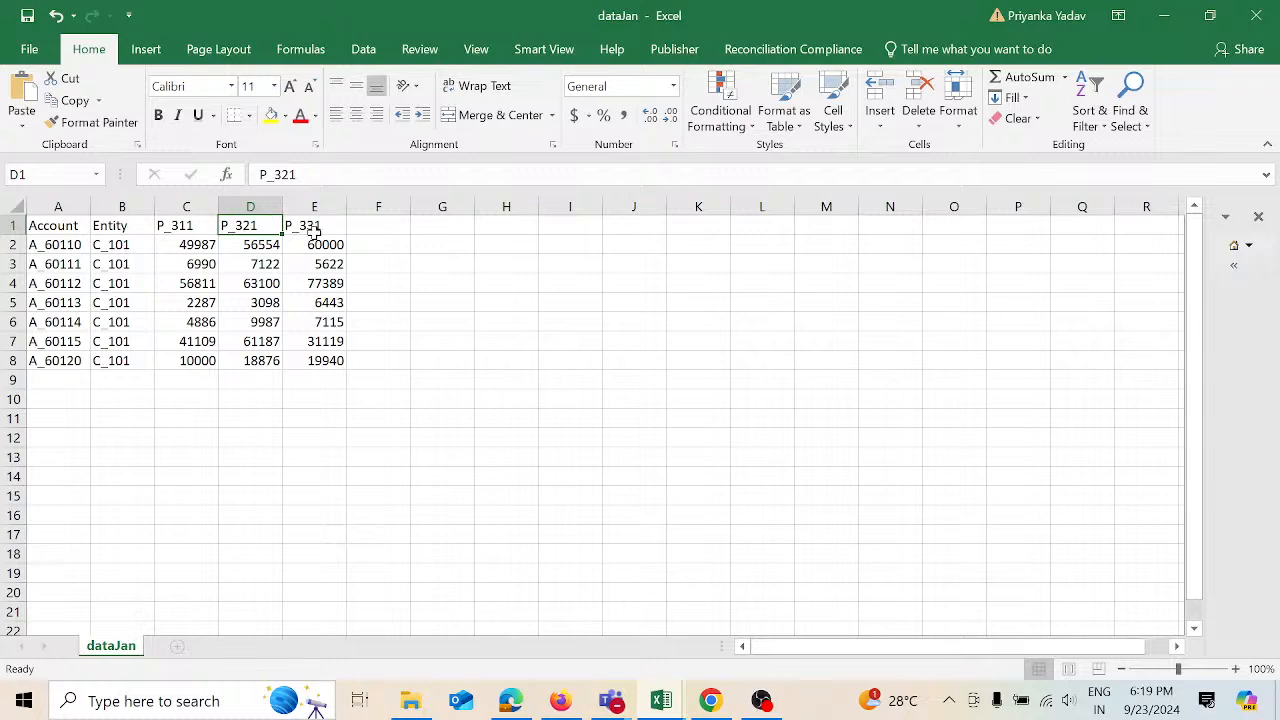
click(312, 229)
click(190, 227)
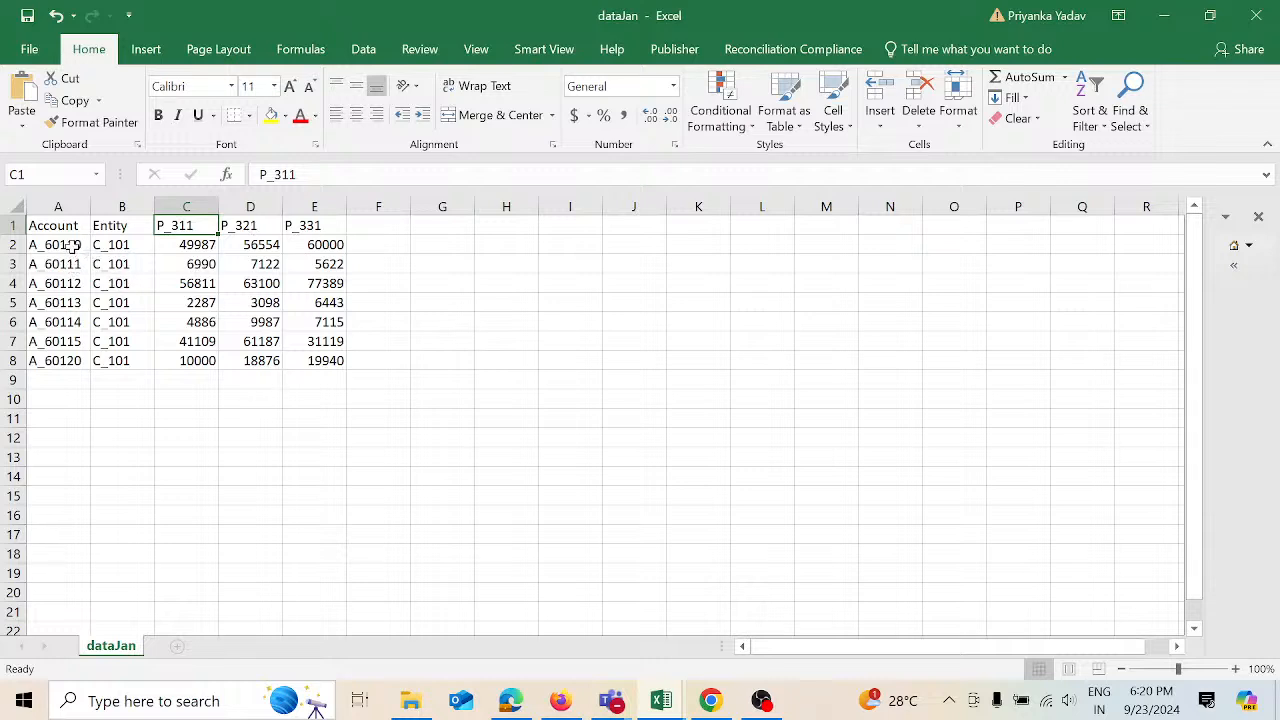
- Review the account members in A2:A8 together with the P_311, P_321 and P_331 headings
drag(69, 246, 76, 352)
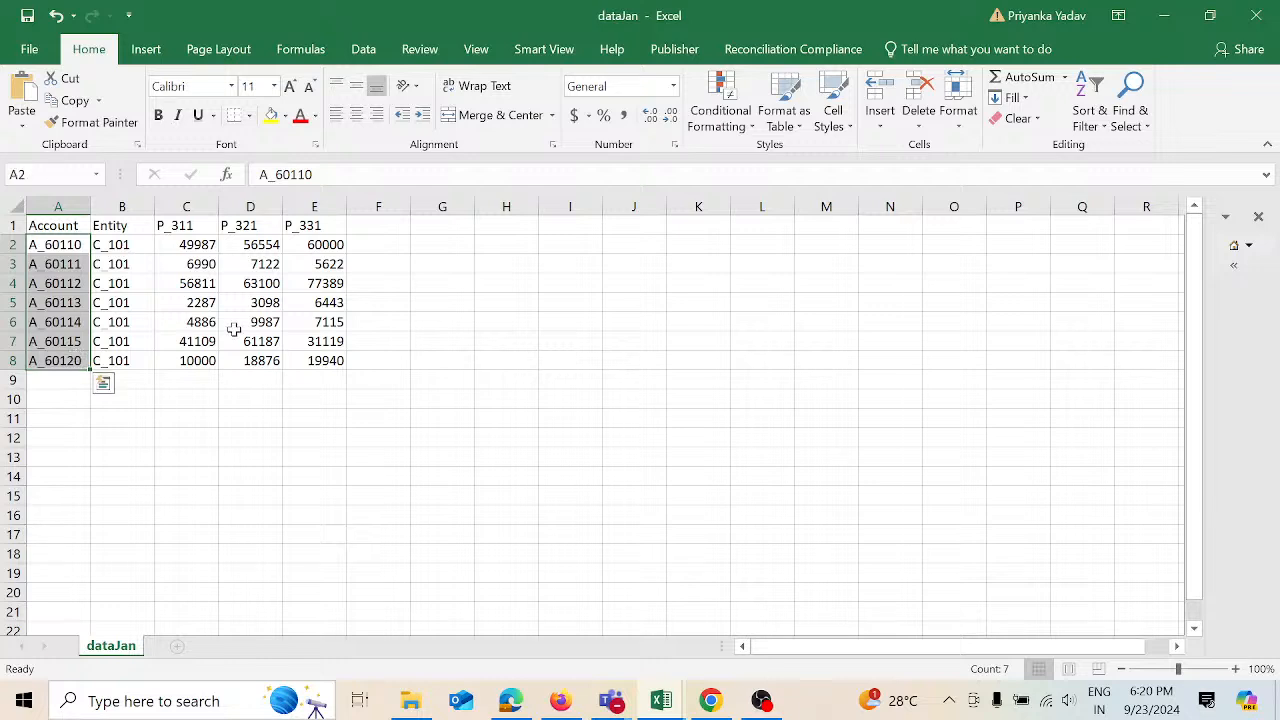
click(211, 229)
click(252, 228)
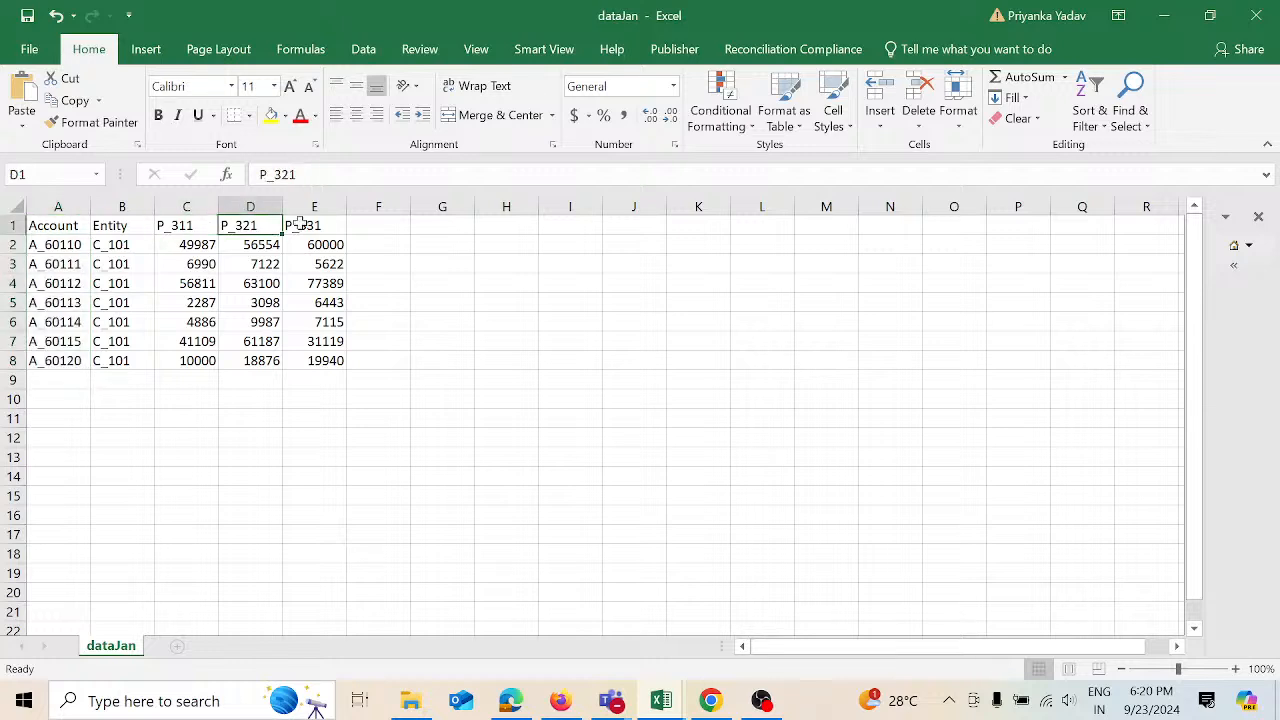
click(306, 226)
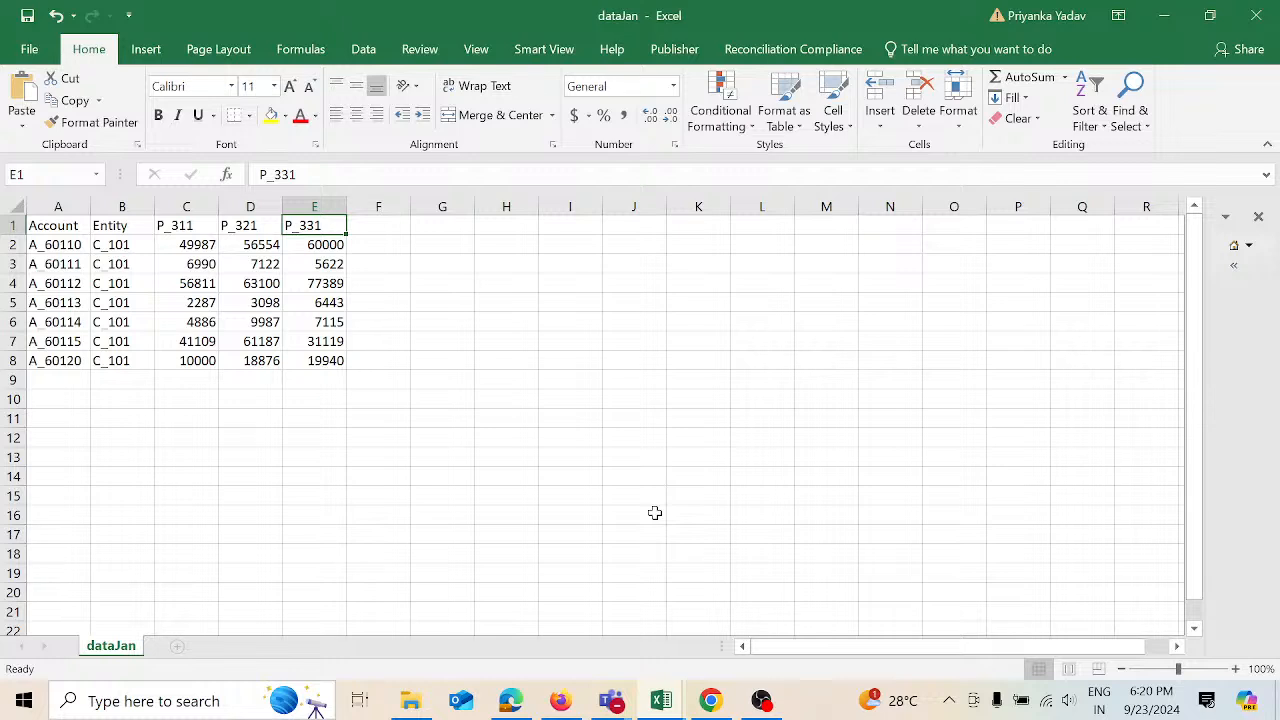
- Switch to EPM Cloud Planning in Firefox and open the Applications list of the application's Data Exchange
click(566, 706)
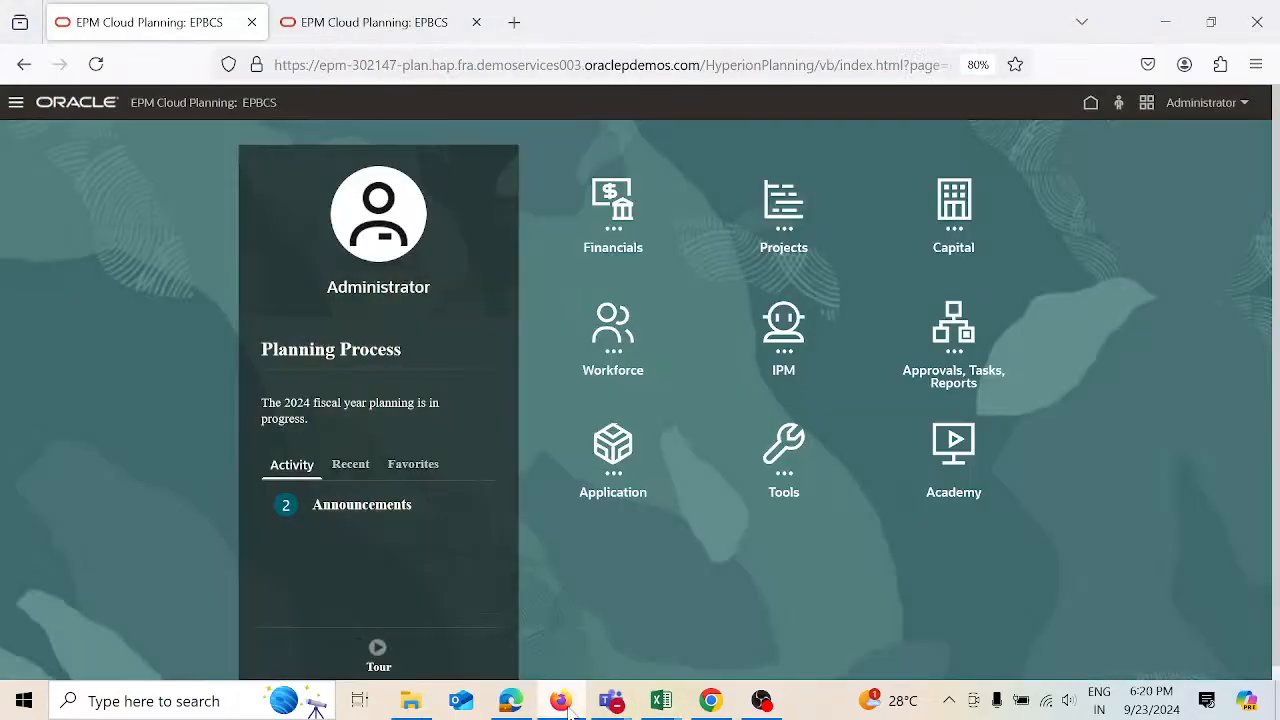
click(625, 455)
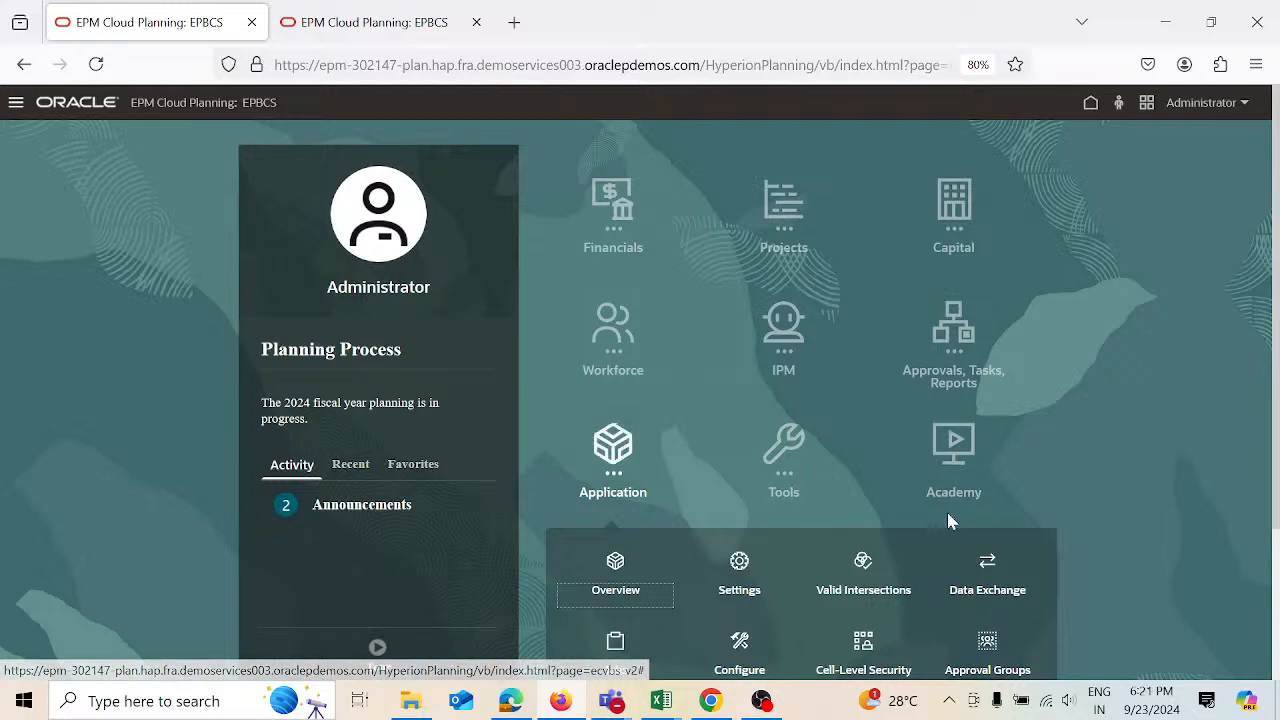
scroll(947, 512, down, 2)
click(987, 380)
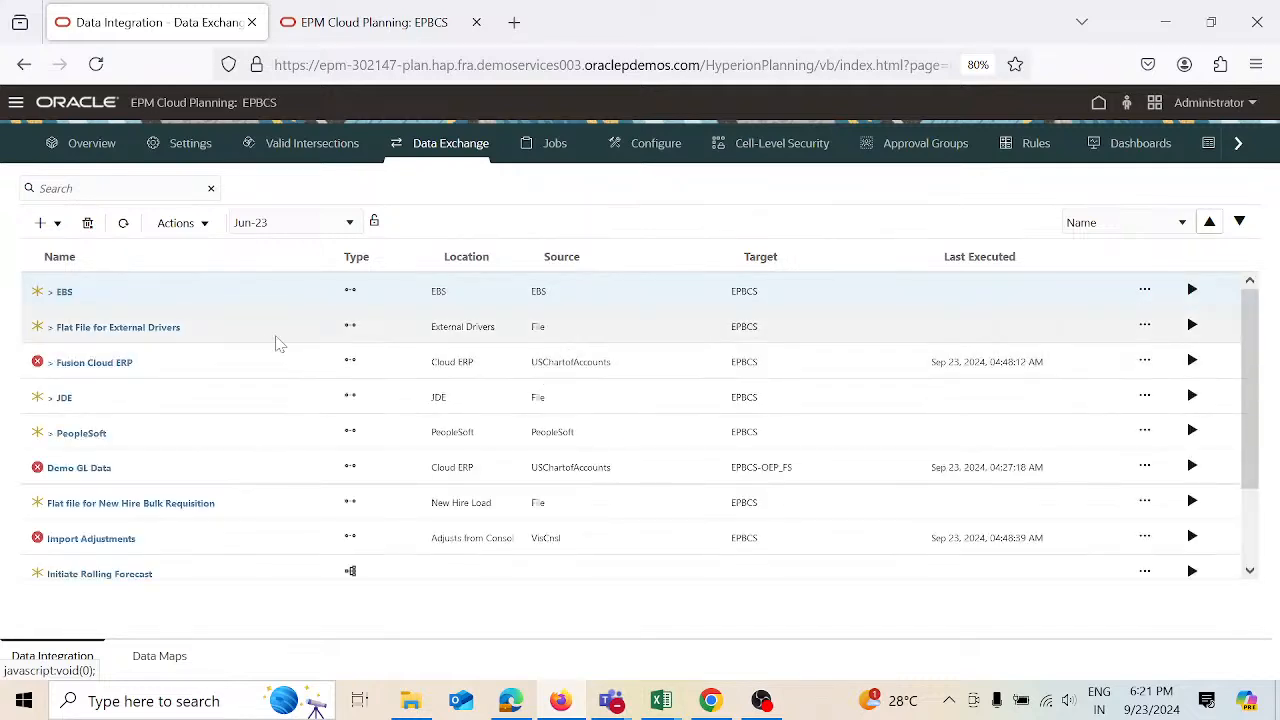
click(204, 223)
click(218, 285)
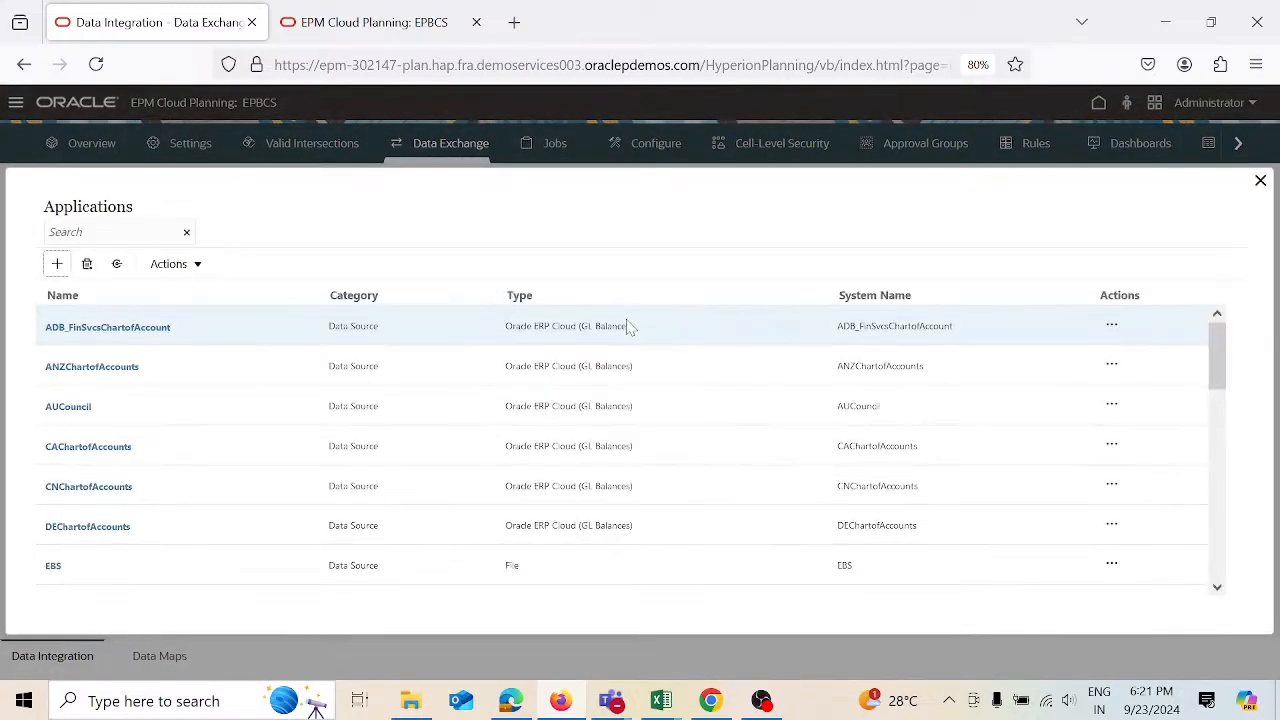
- Create a Data Source application of type File named Jan File
click(57, 265)
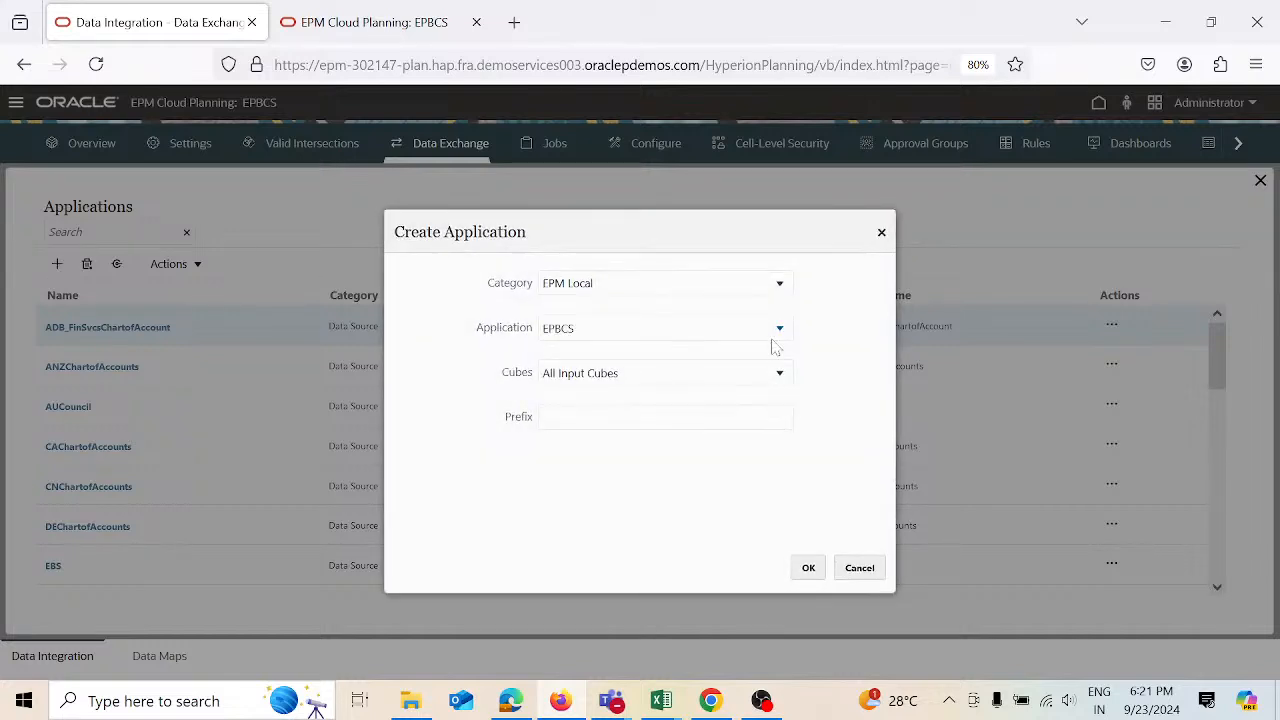
click(780, 284)
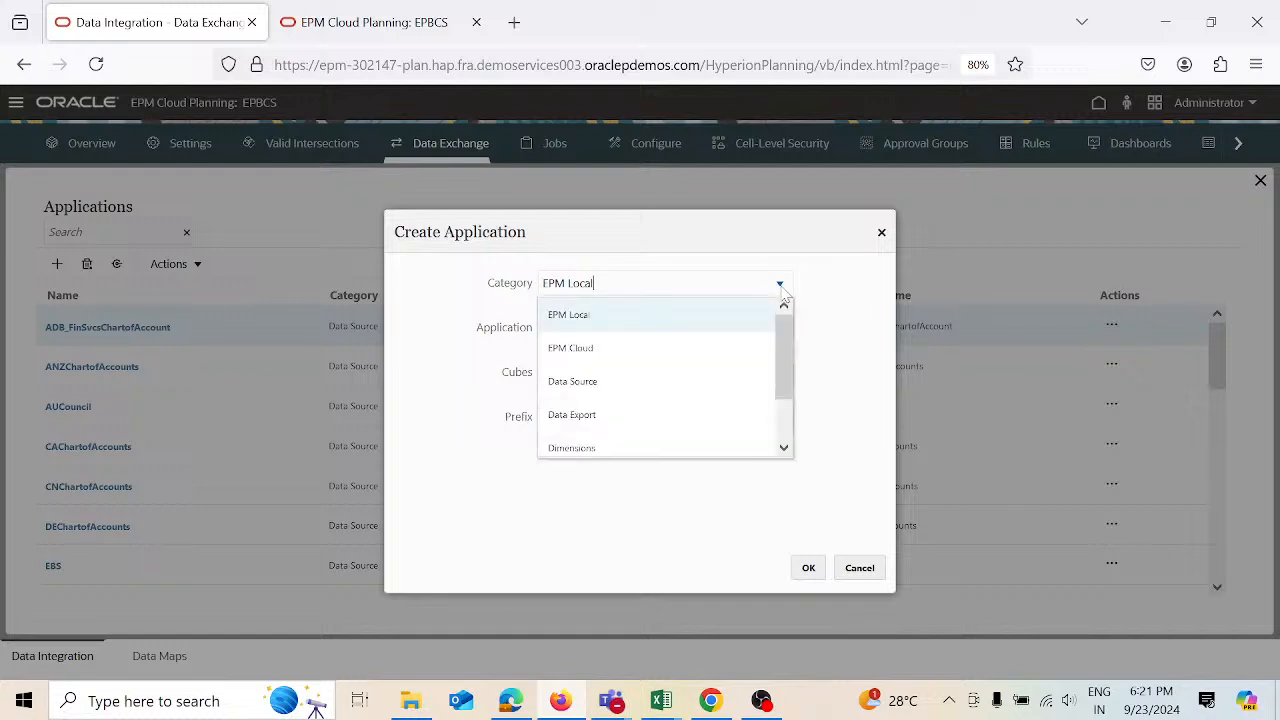
click(686, 392)
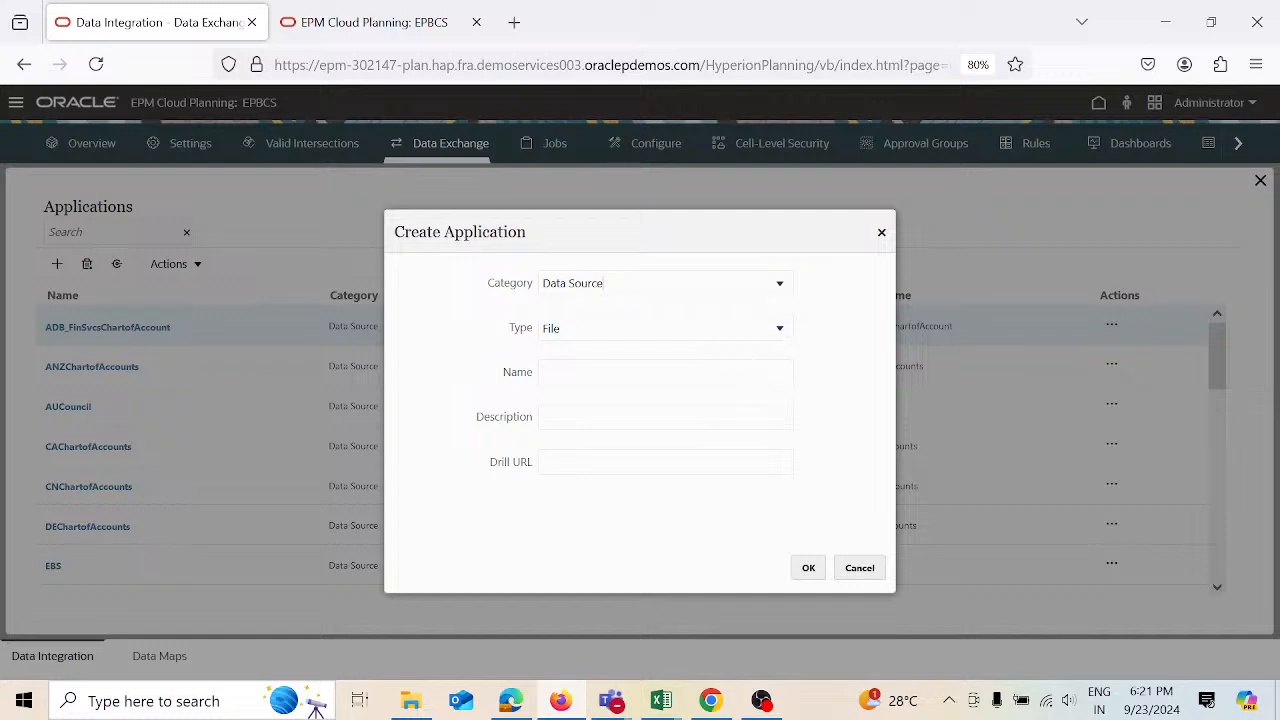
click(543, 372)
text(Jan File)
click(808, 568)
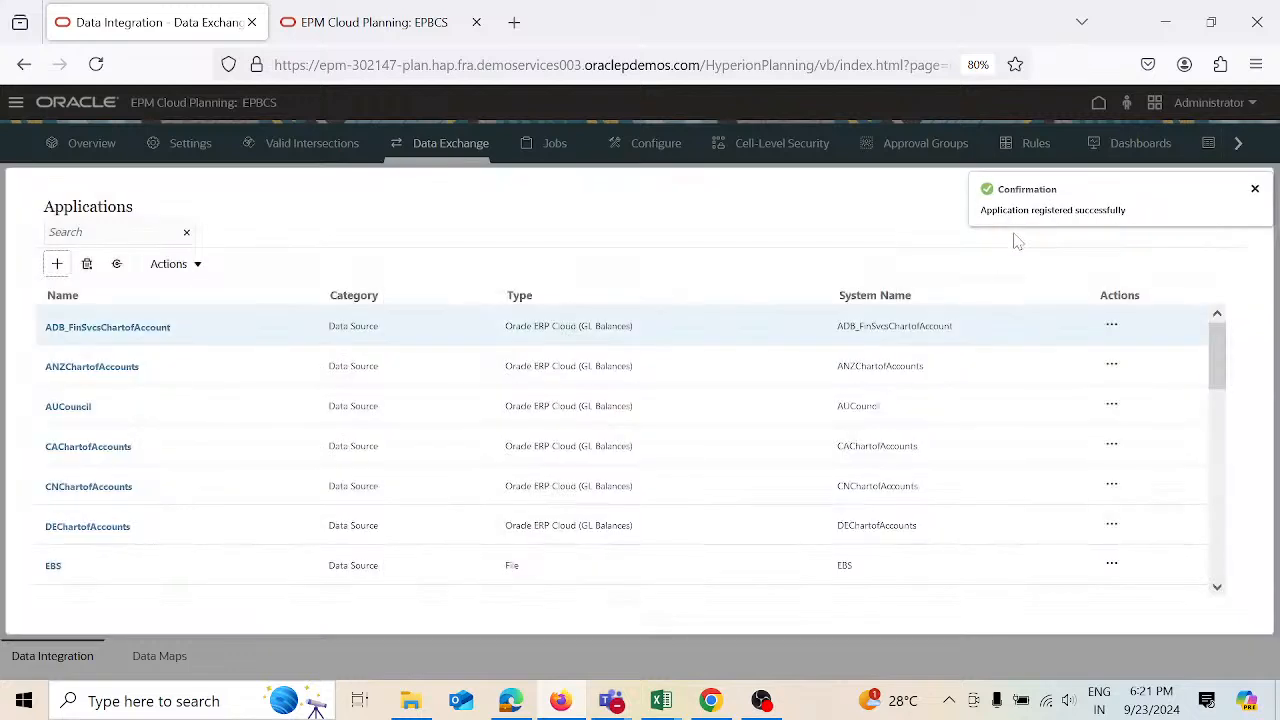
- Create an EPM Local application for EPBCS with the cubes set to Input Cubes - Plan1, and close the Applications list
click(198, 267)
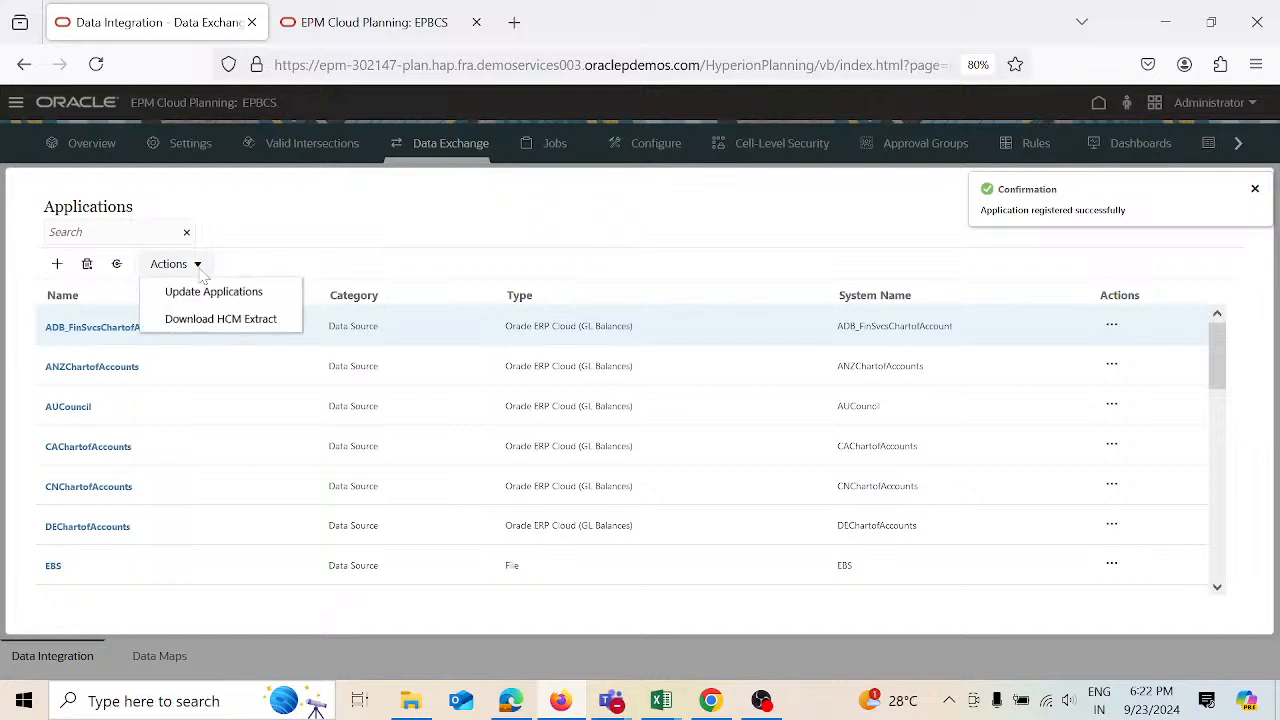
click(281, 226)
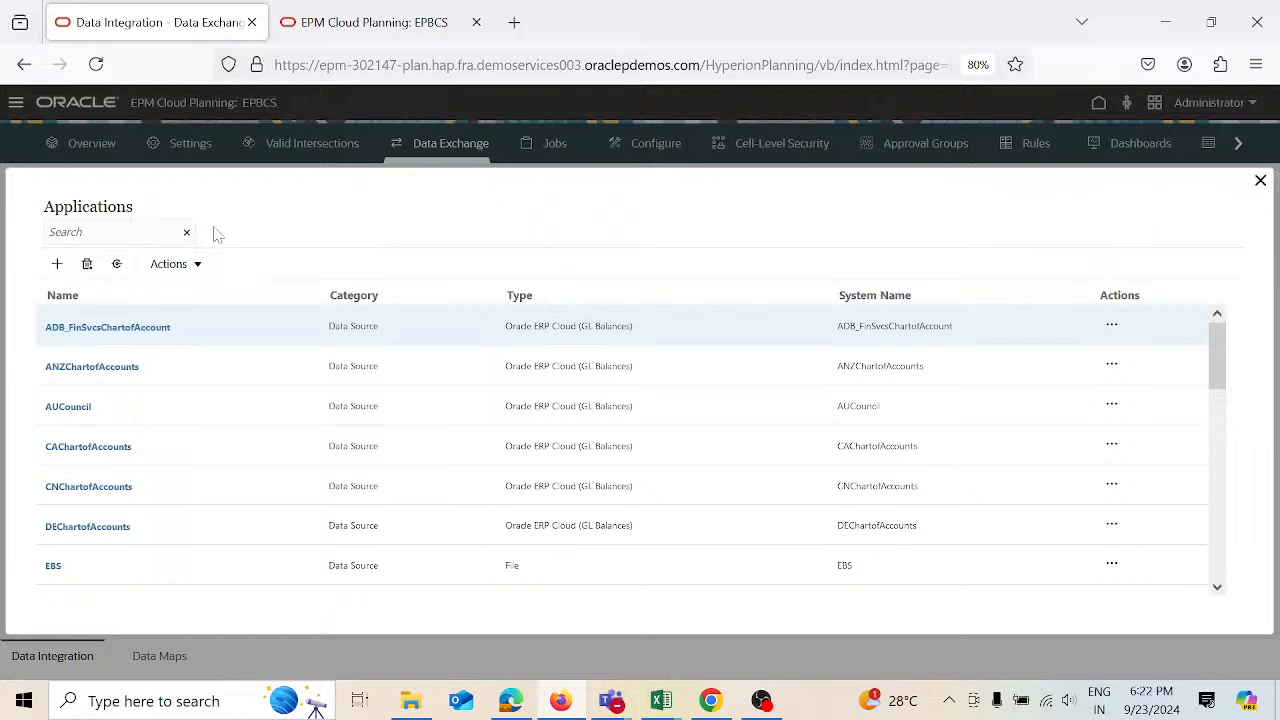
click(56, 265)
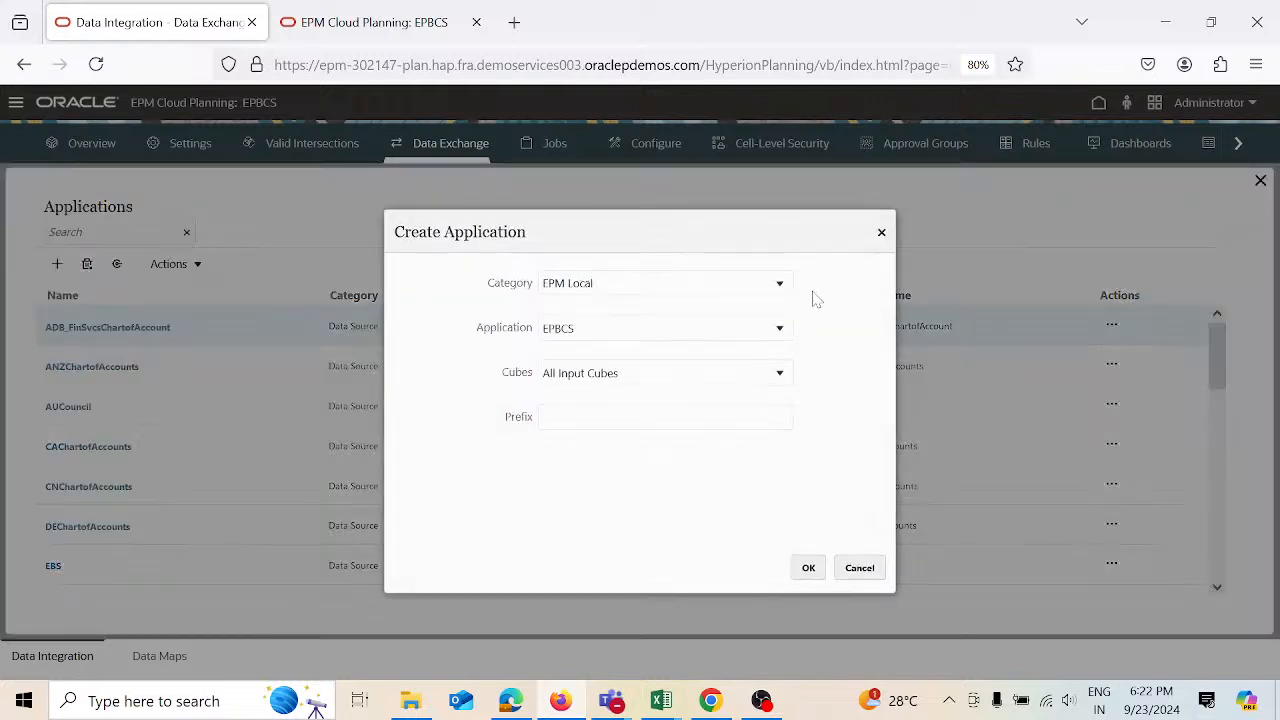
click(781, 287)
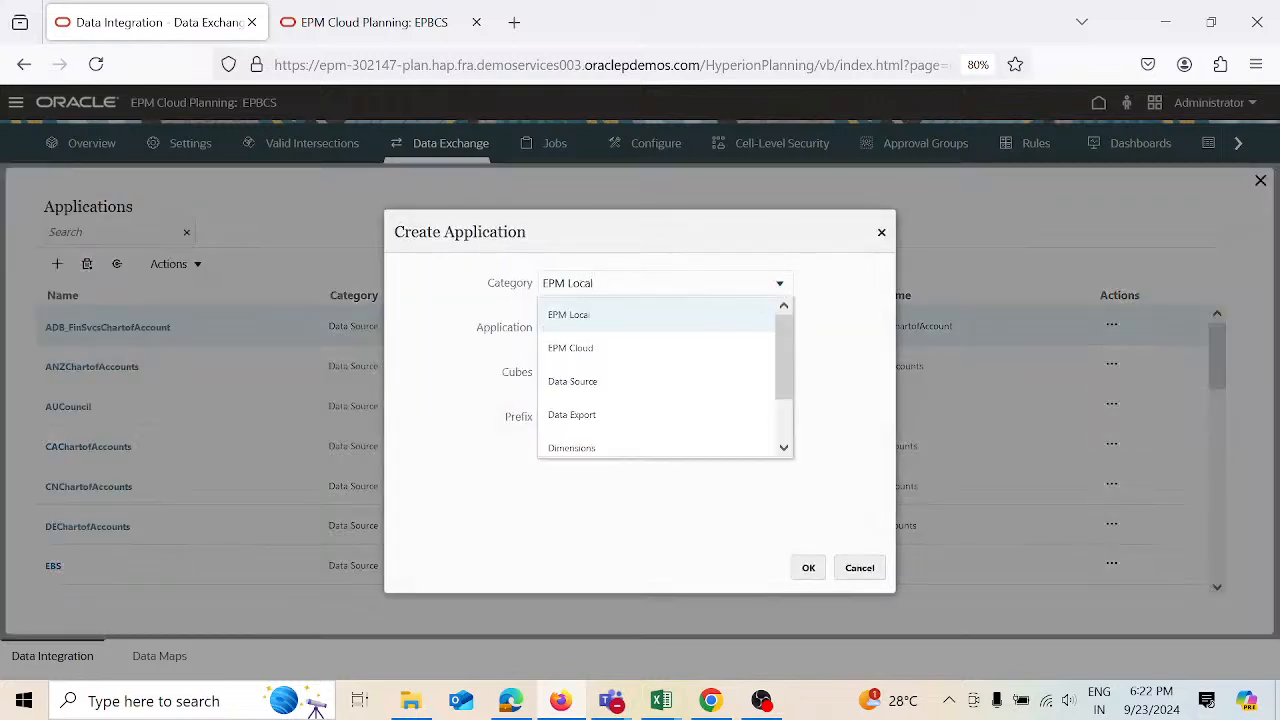
click(744, 320)
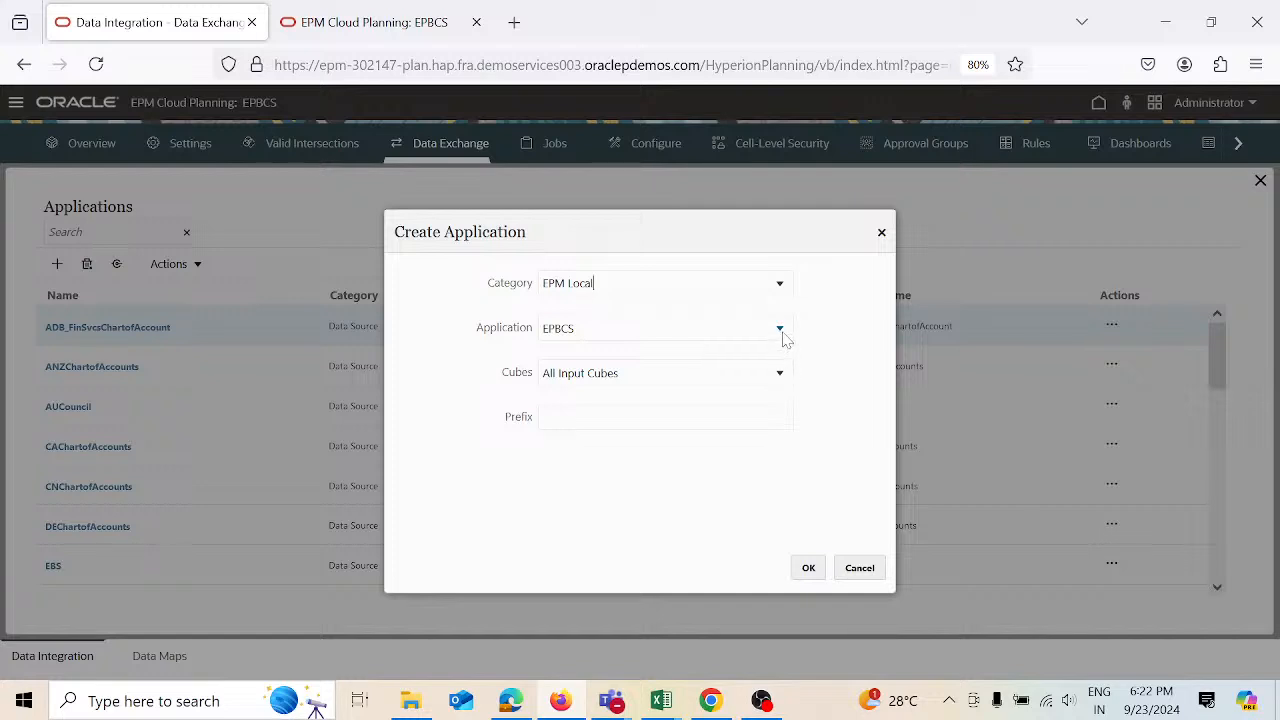
click(783, 378)
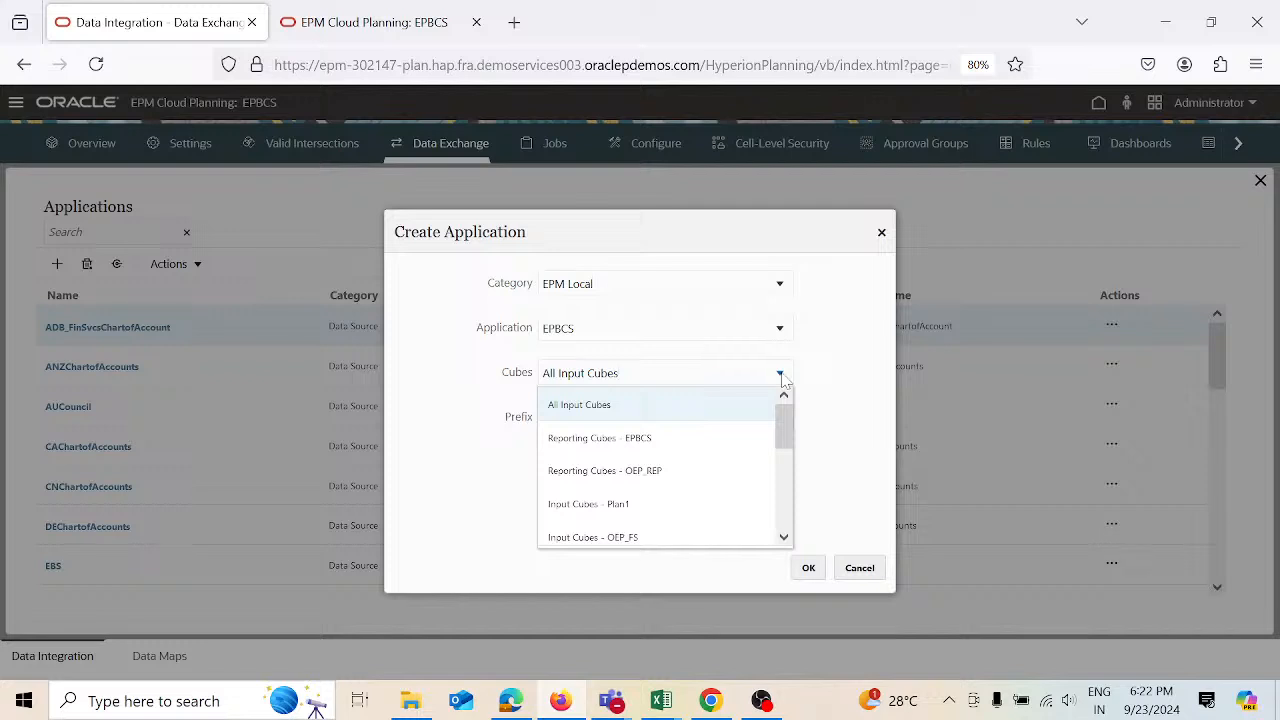
click(686, 506)
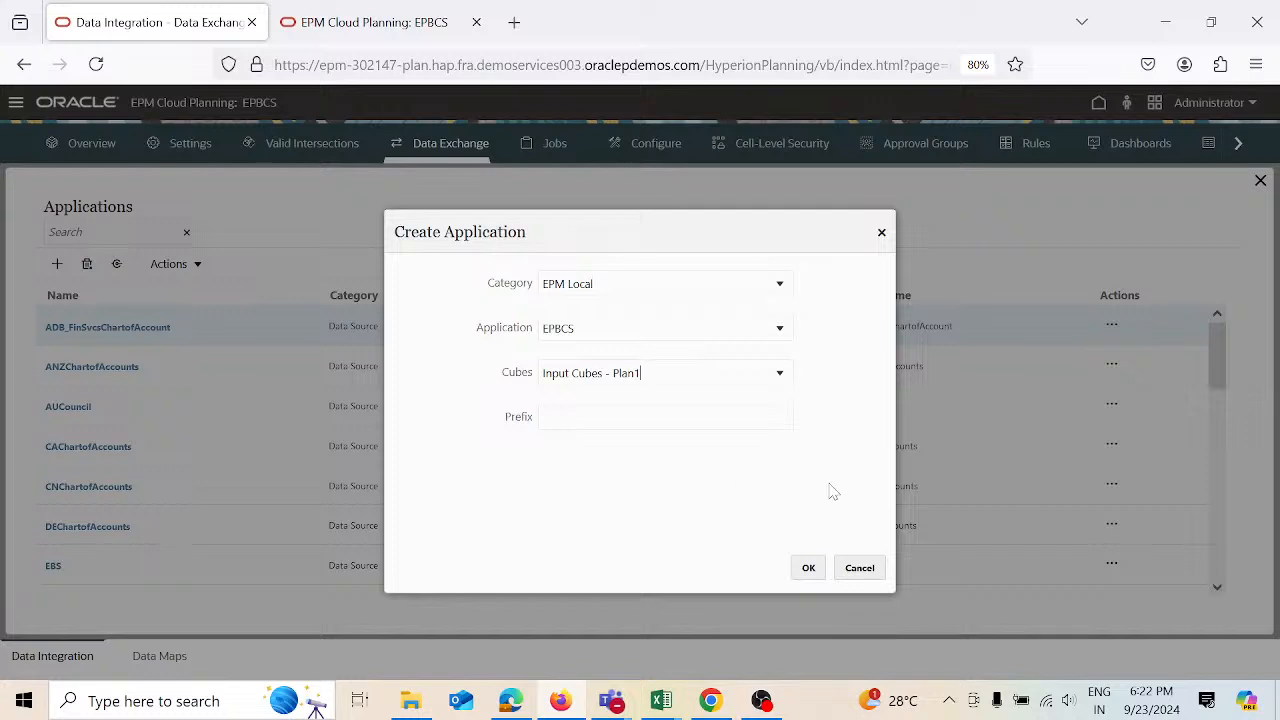
click(812, 570)
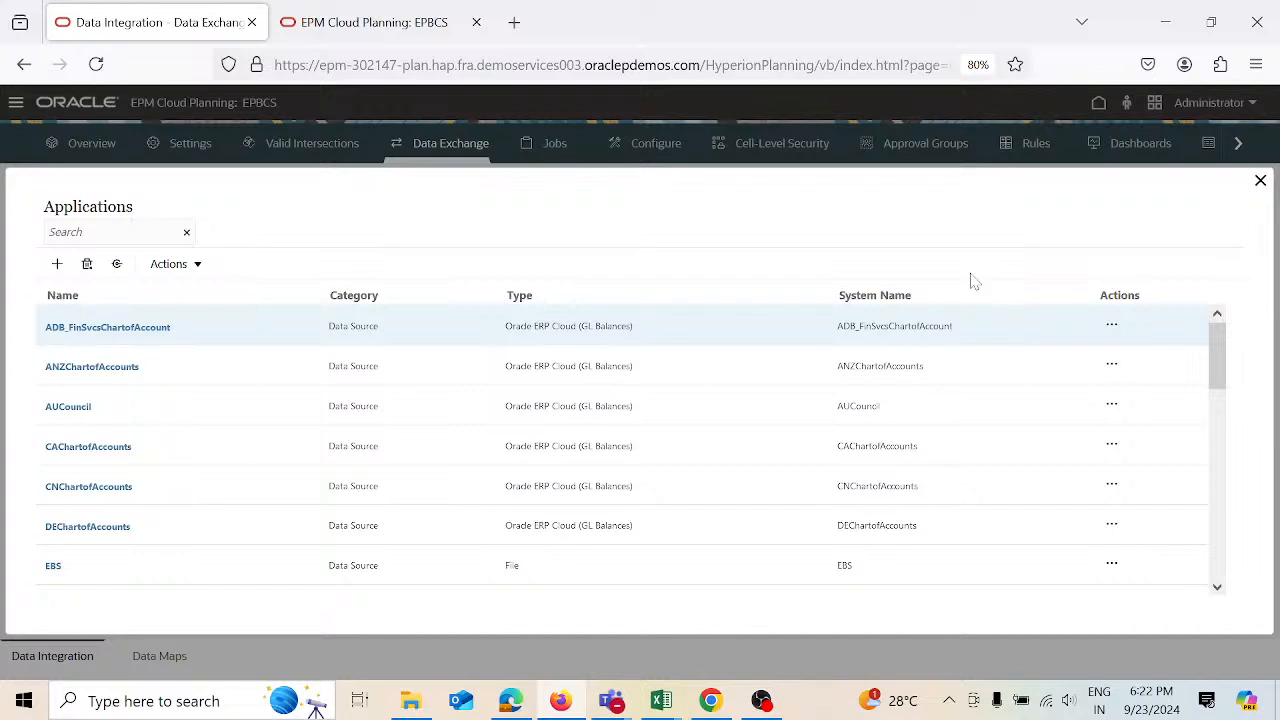
click(1261, 181)
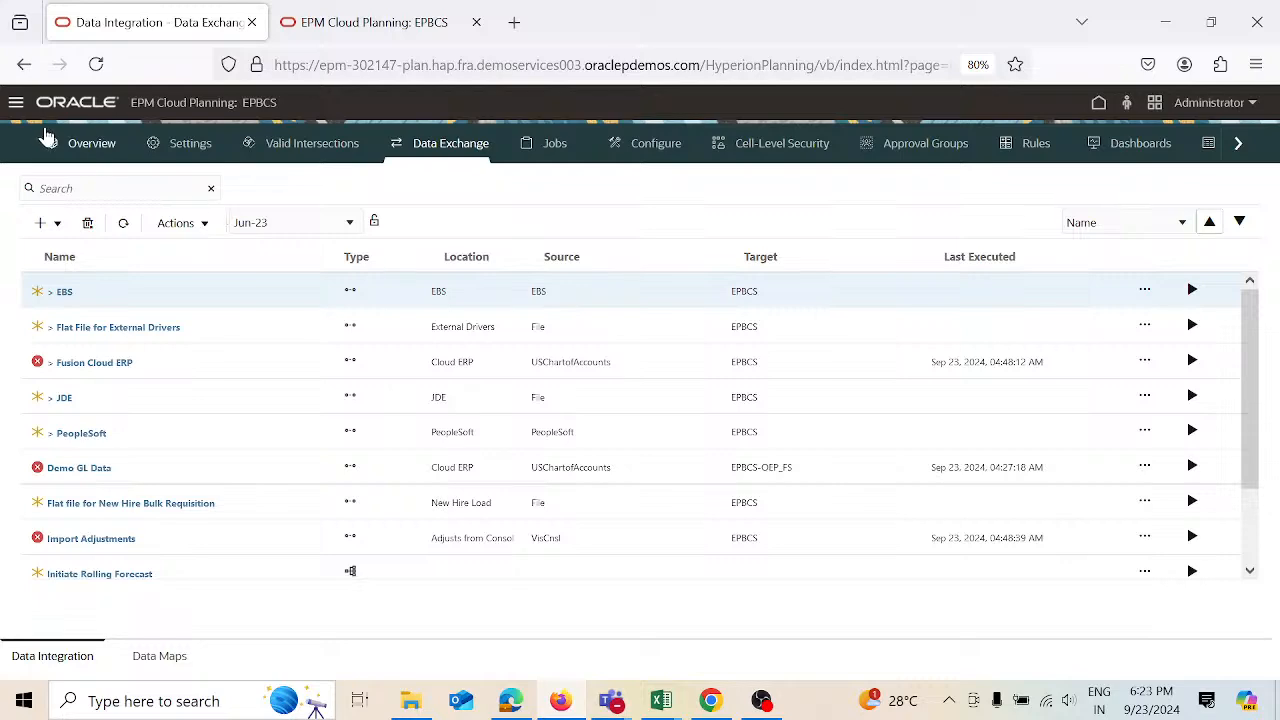
- Open Data Management in a maximized window and show its Import Format setup
click(15, 106)
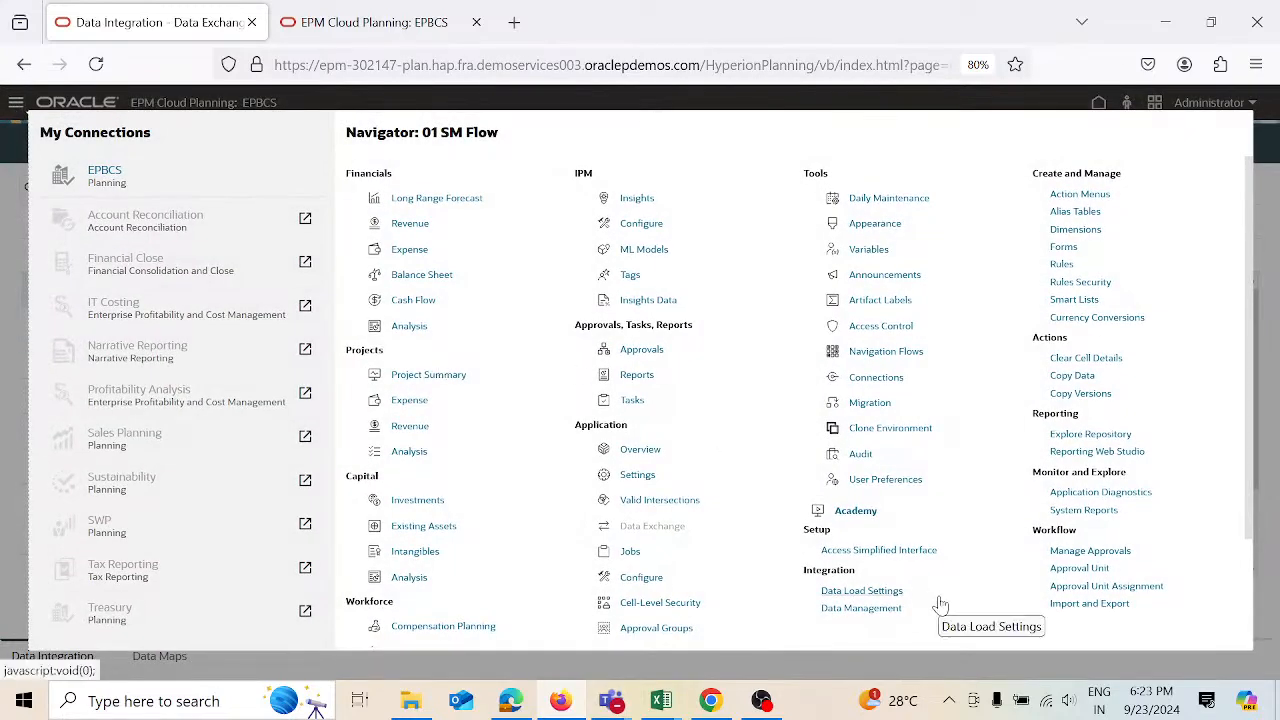
click(888, 612)
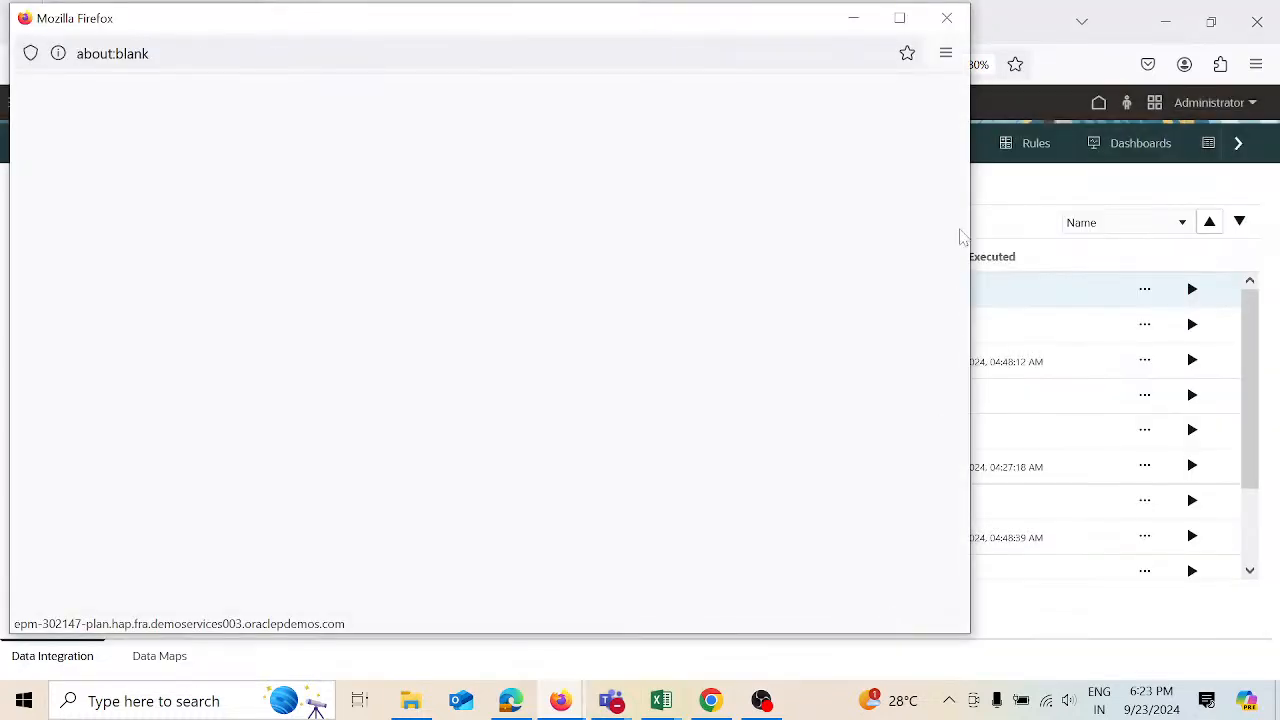
click(900, 22)
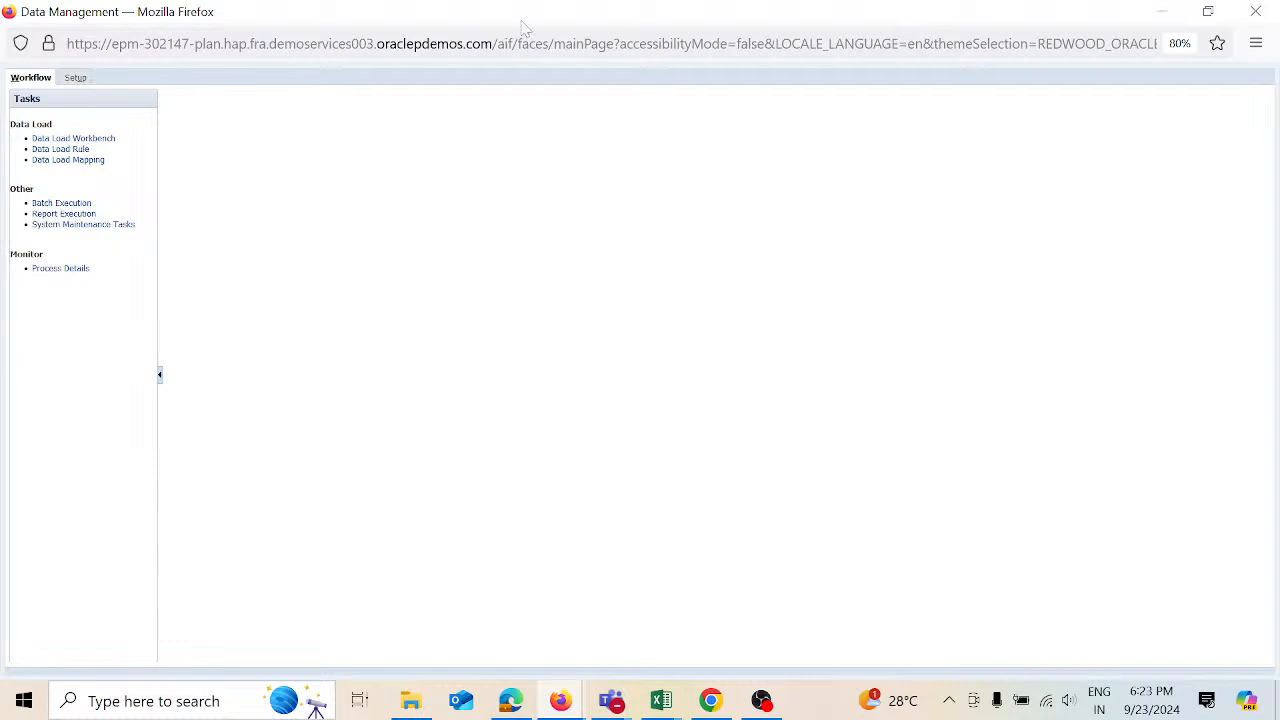
click(75, 78)
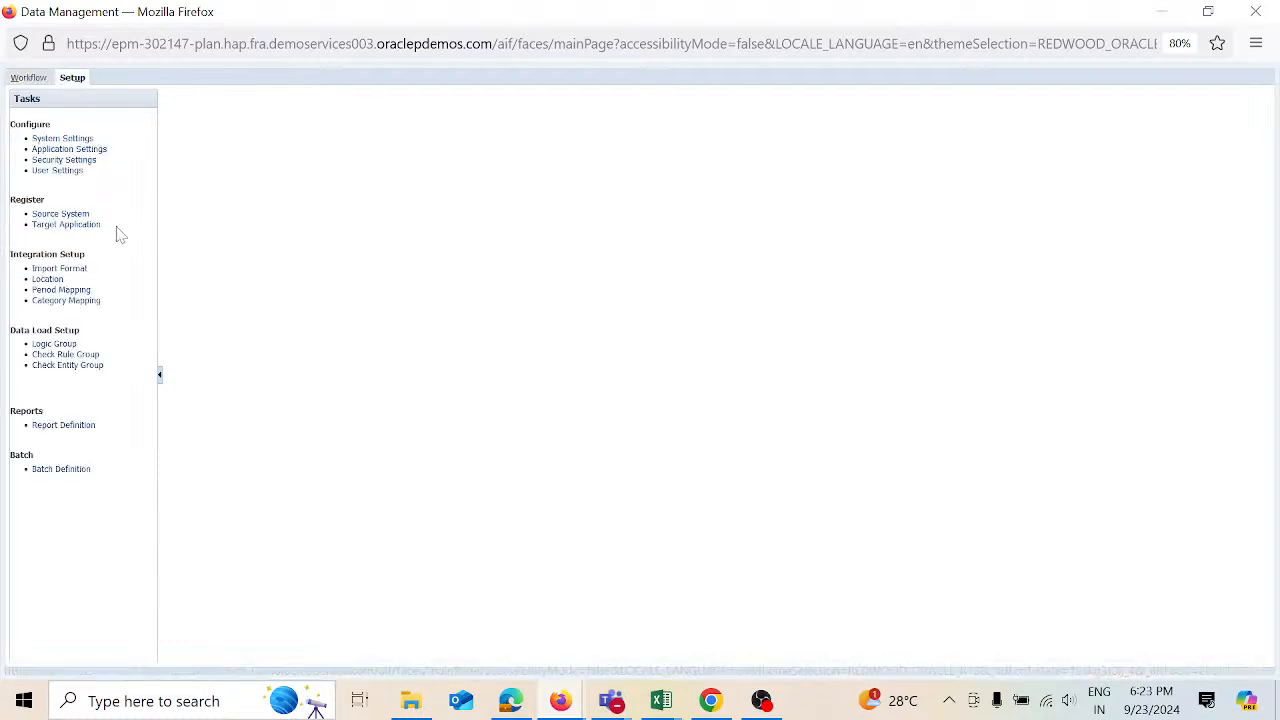
click(78, 269)
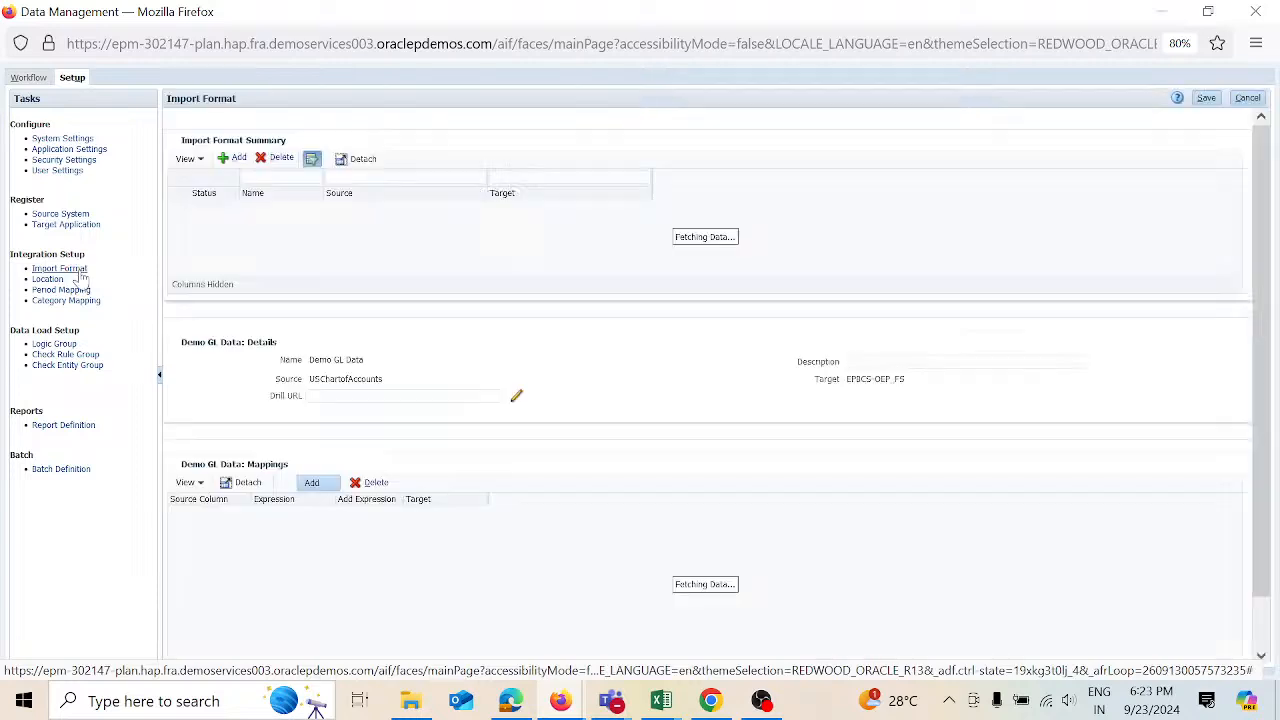
- Add an import format named Product_IMF with file type Multi Column - Numeric Data, and save it
click(238, 158)
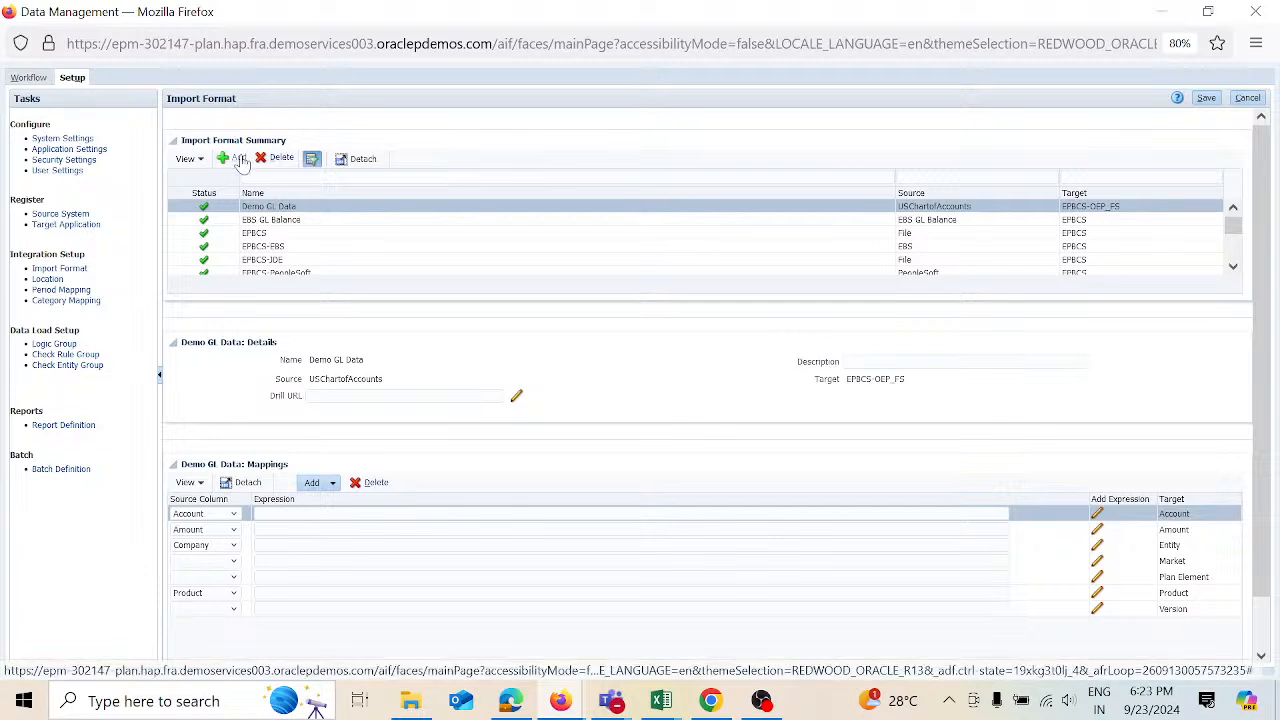
click(357, 361)
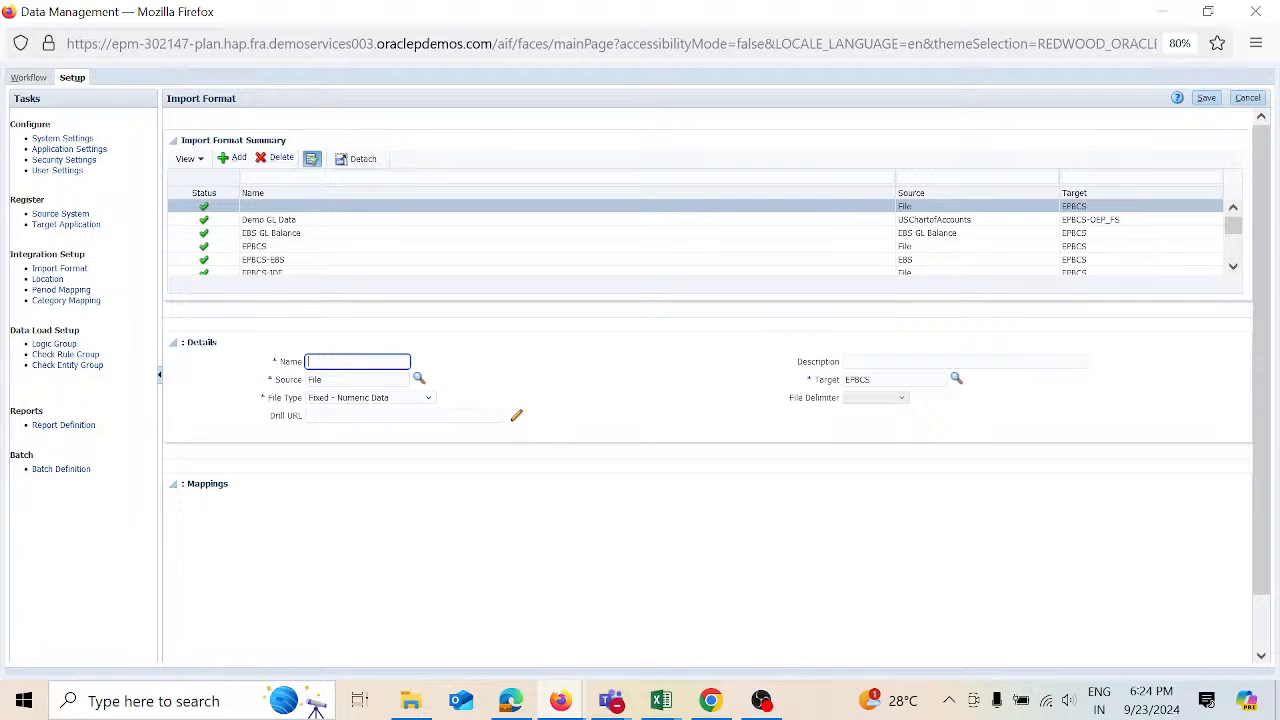
text(Produ)
text(ct_IMF)
click(429, 399)
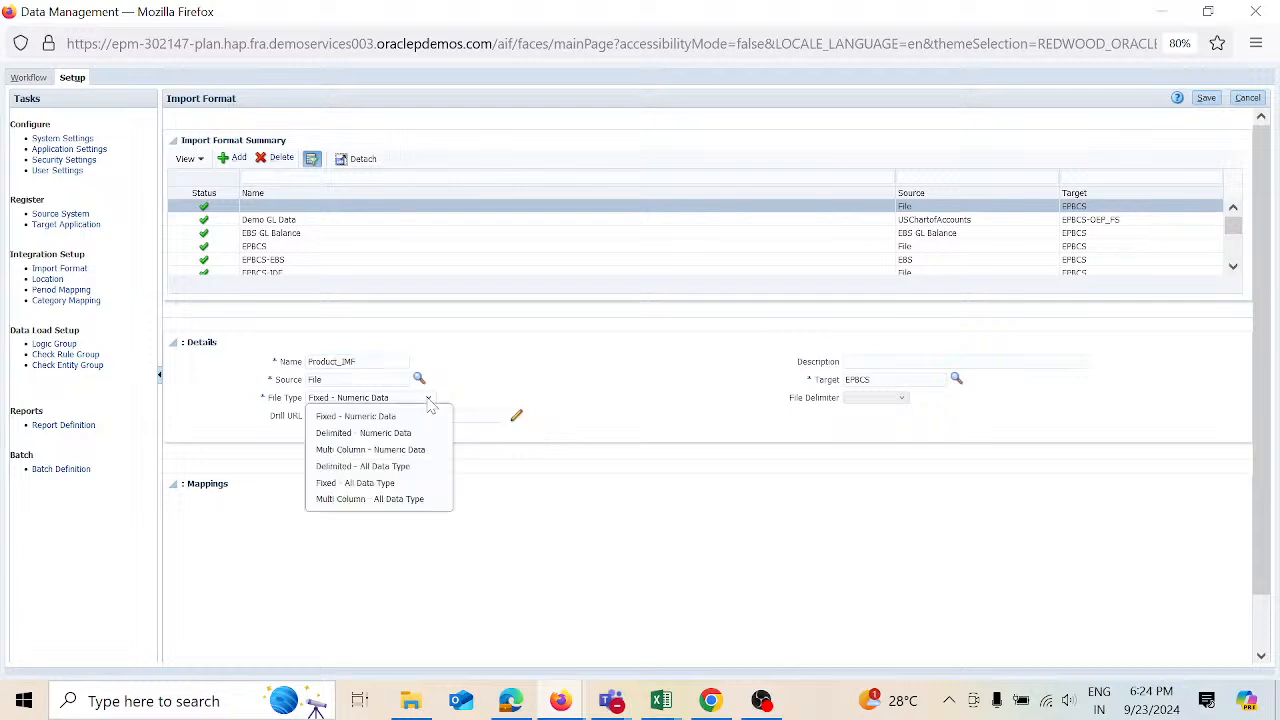
click(415, 452)
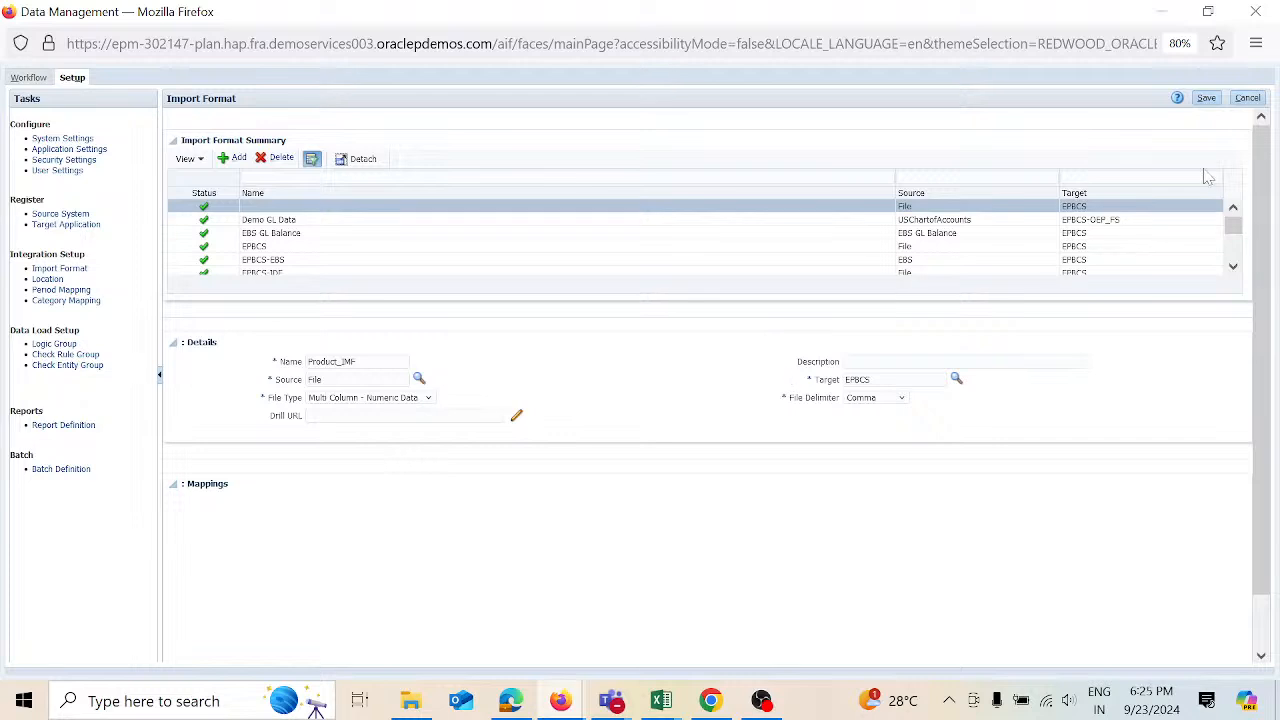
click(1214, 102)
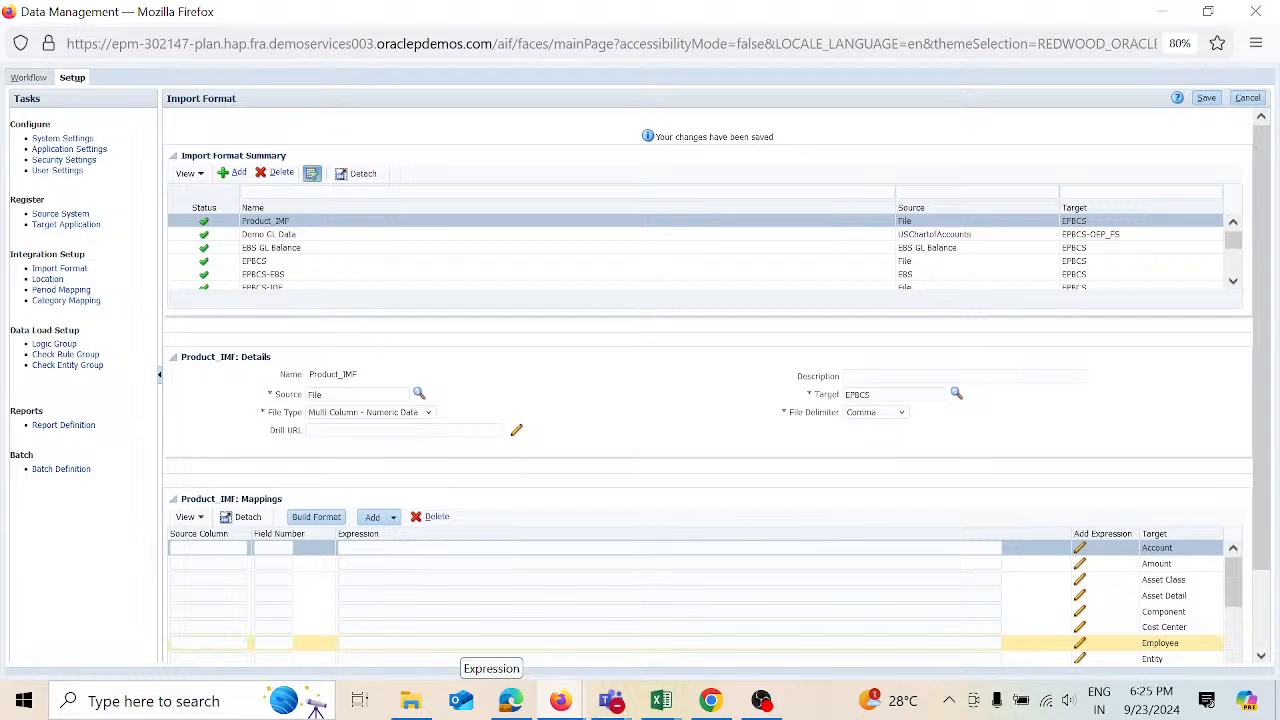
- Compare the Product_IMF mapping targets with the columns of the dataJan workbook in Excel, and return to Data Management
scroll(300, 640, down, 2)
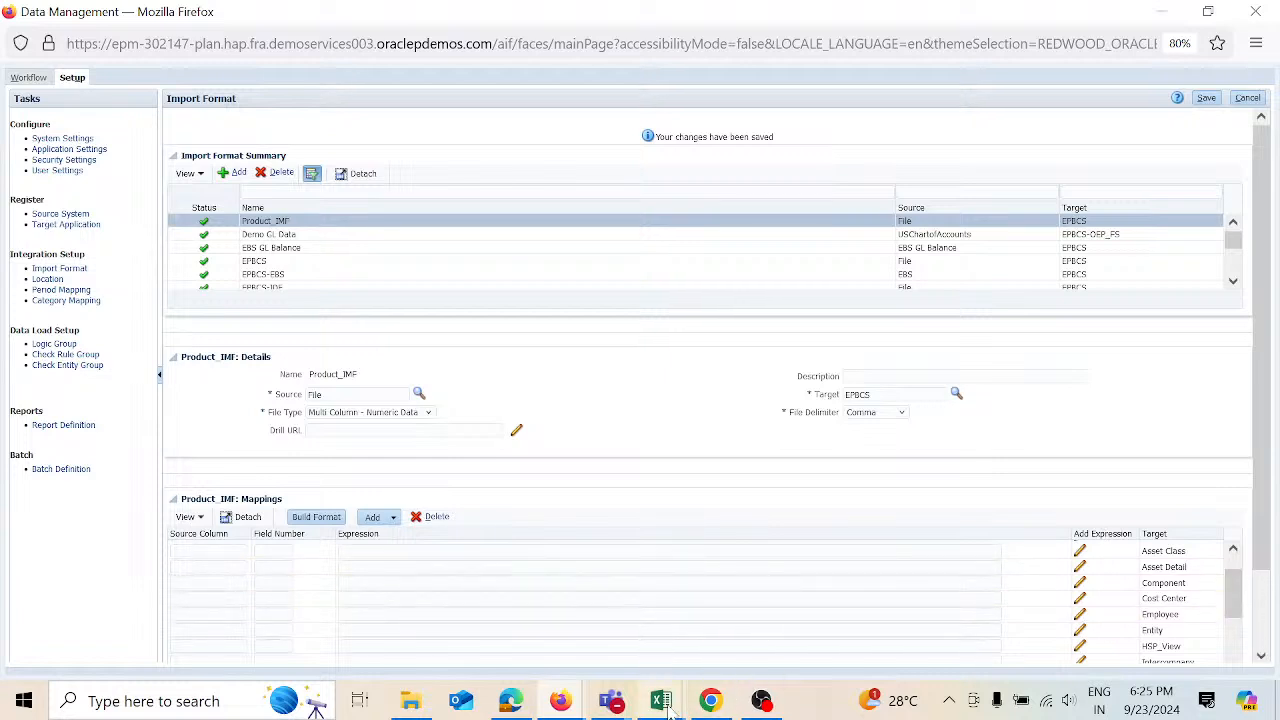
mouse_move(670, 705)
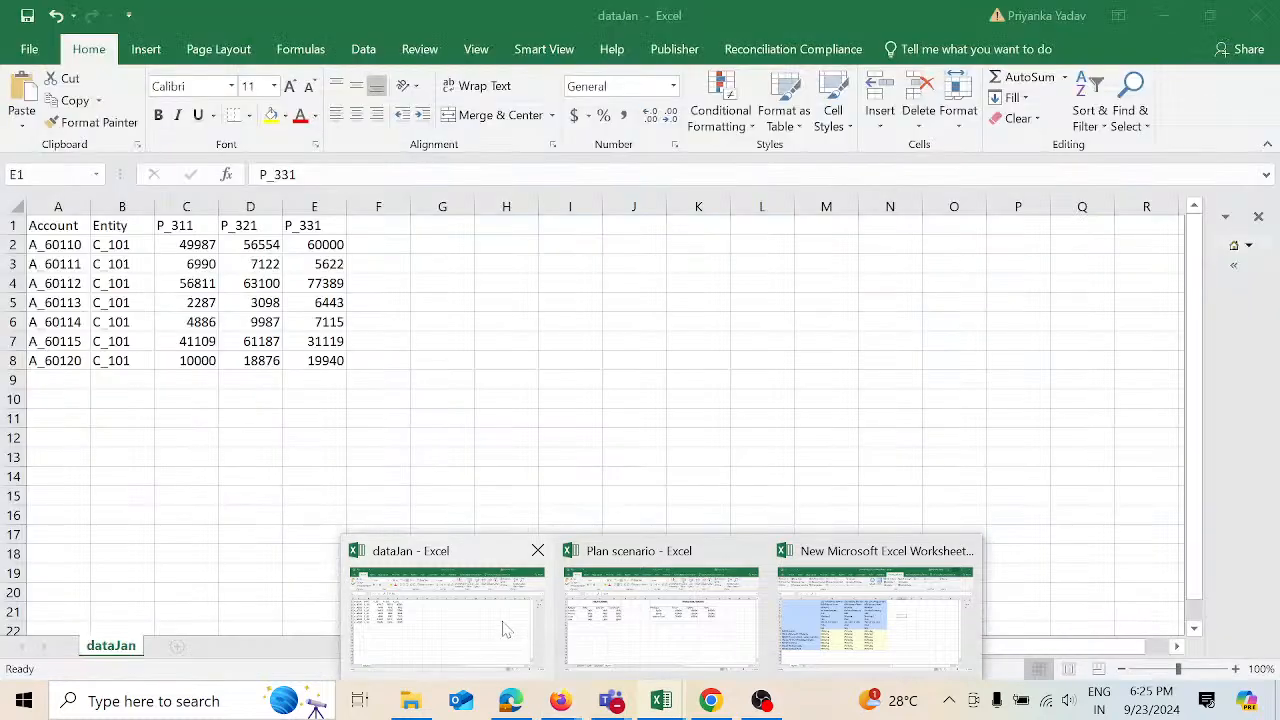
click(505, 628)
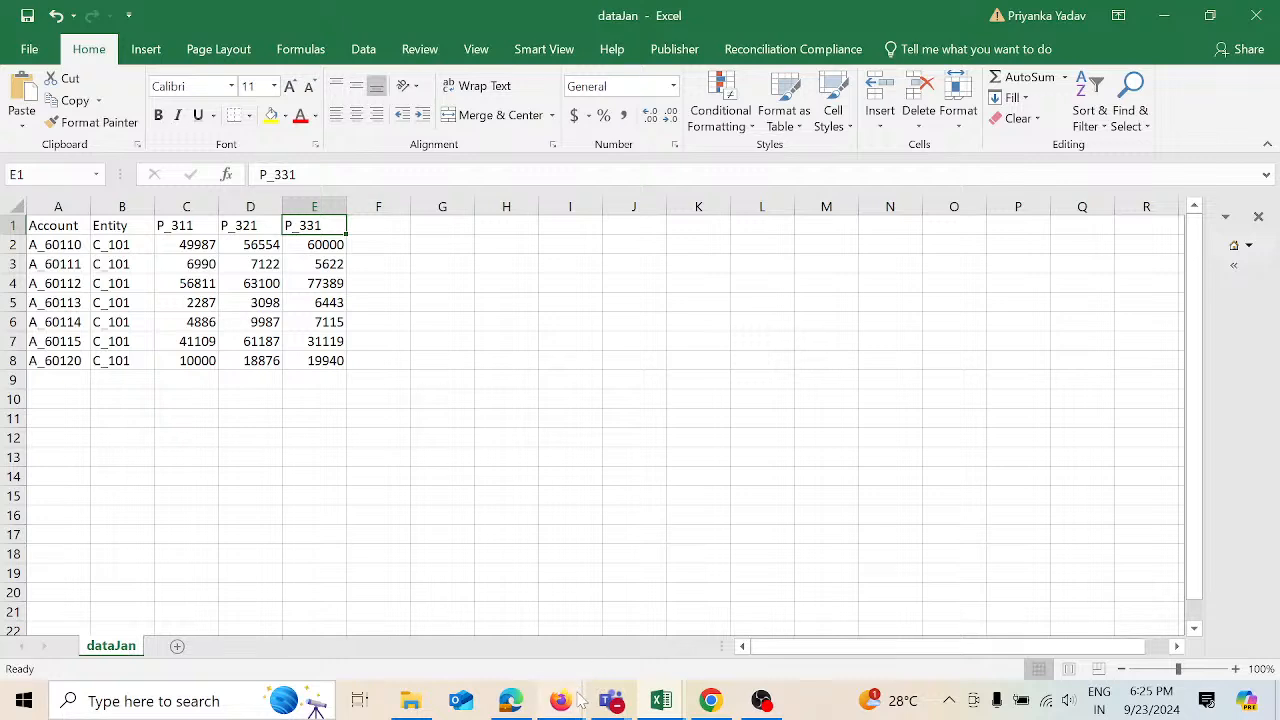
mouse_move(580, 700)
click(740, 565)
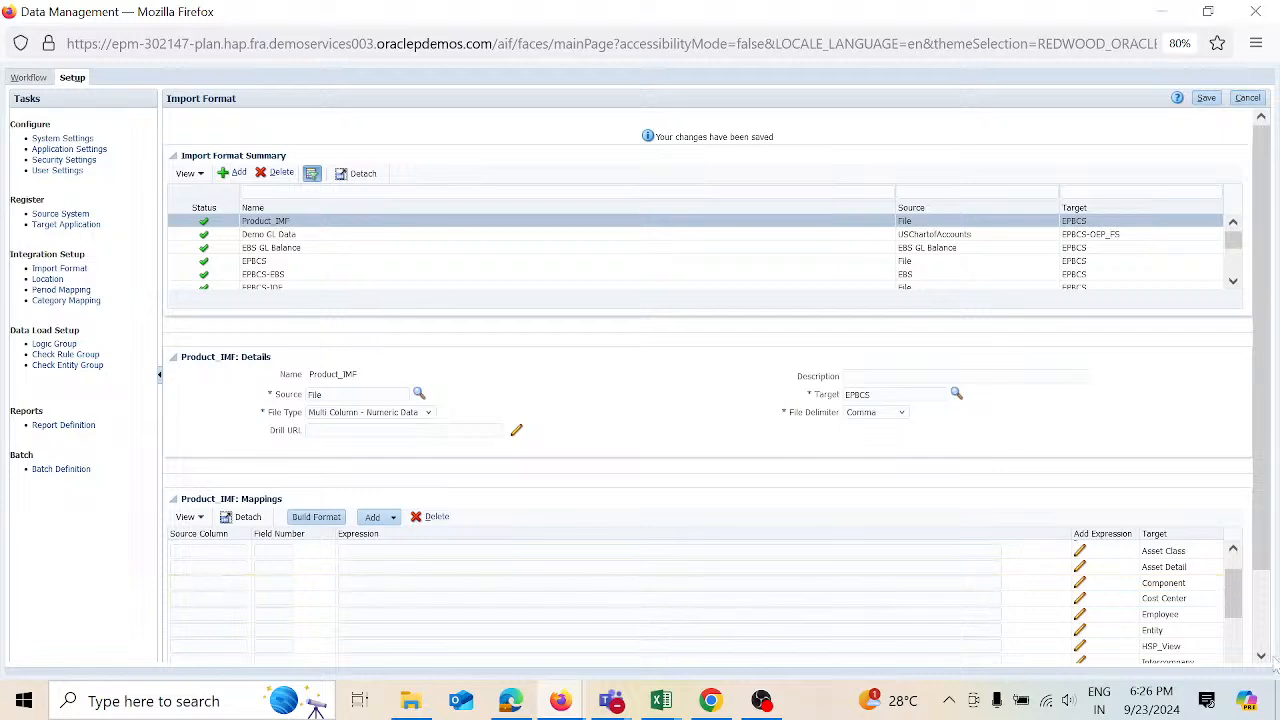
- Change the target of the Product_IMF import format to EPBCS-Plan1 and save it
click(1262, 658)
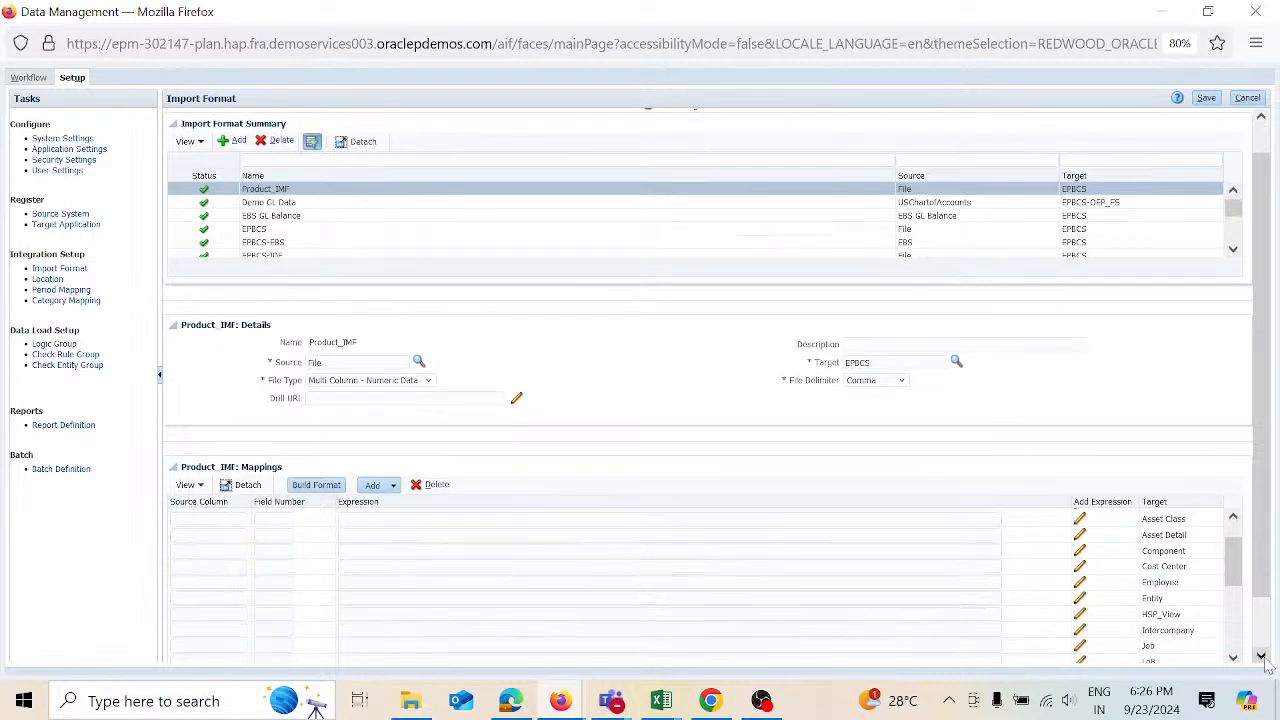
click(1262, 658)
click(1262, 658)
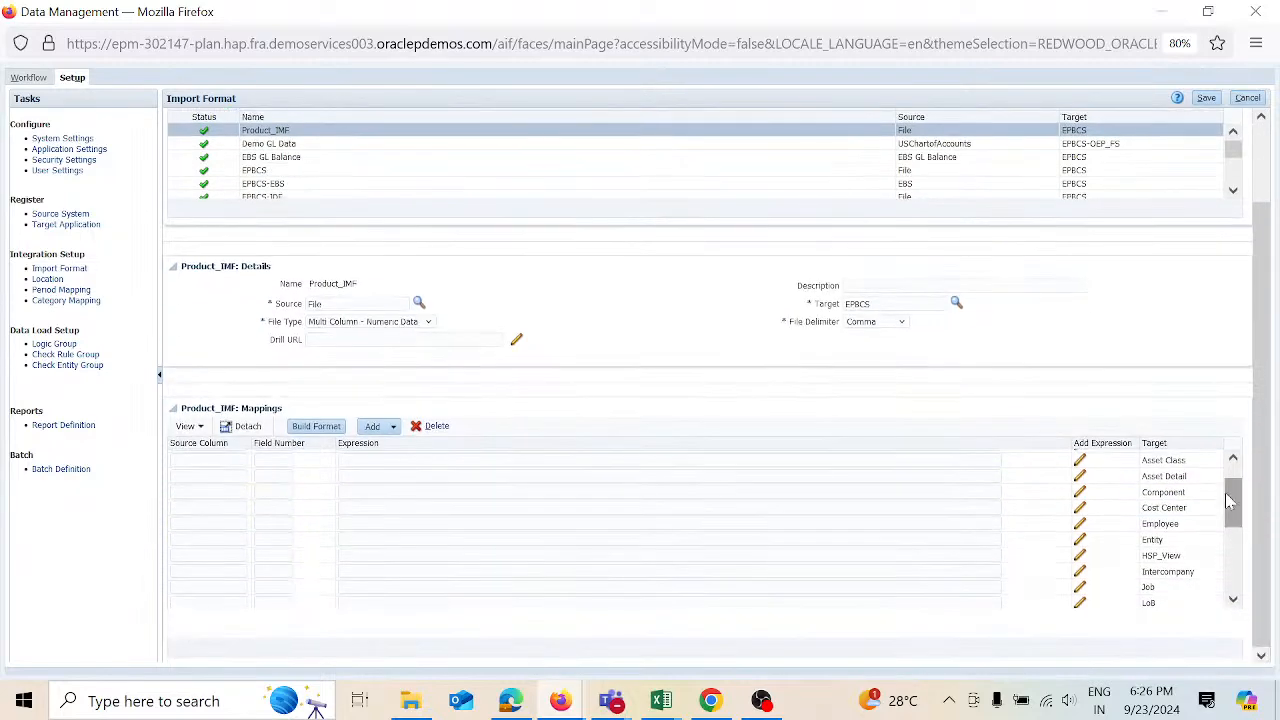
drag(1231, 502, 1233, 462)
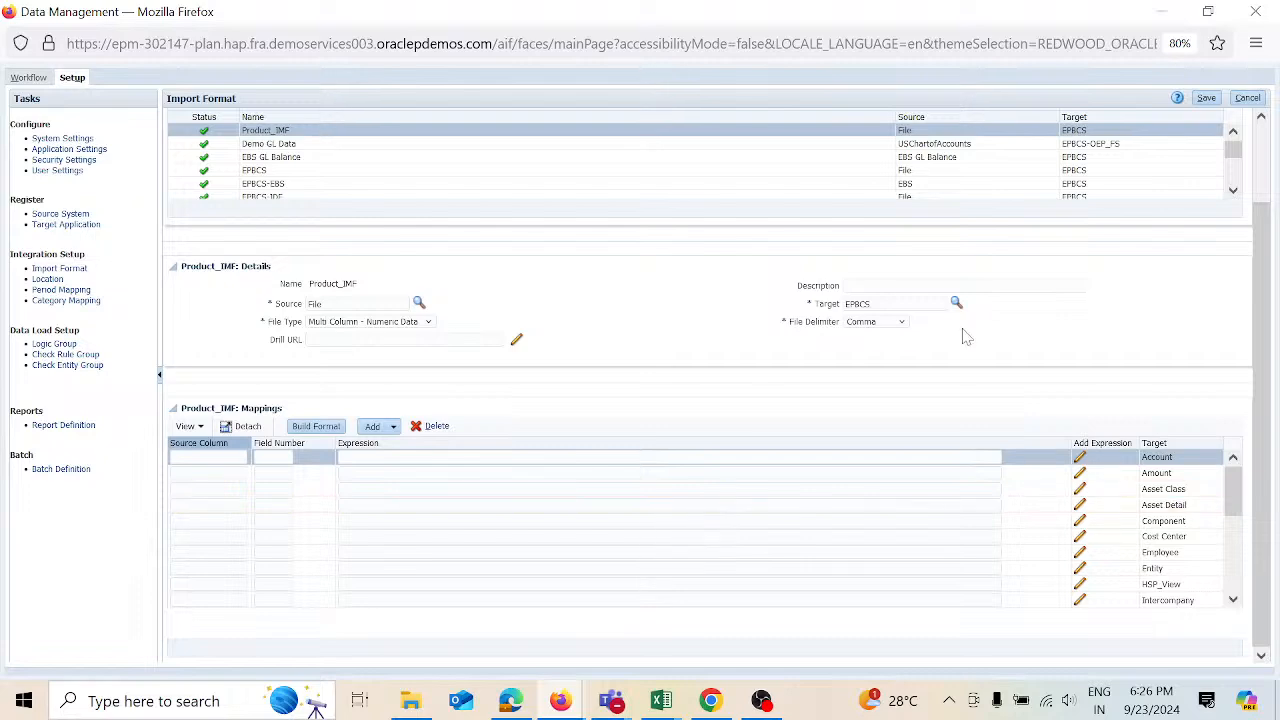
click(956, 305)
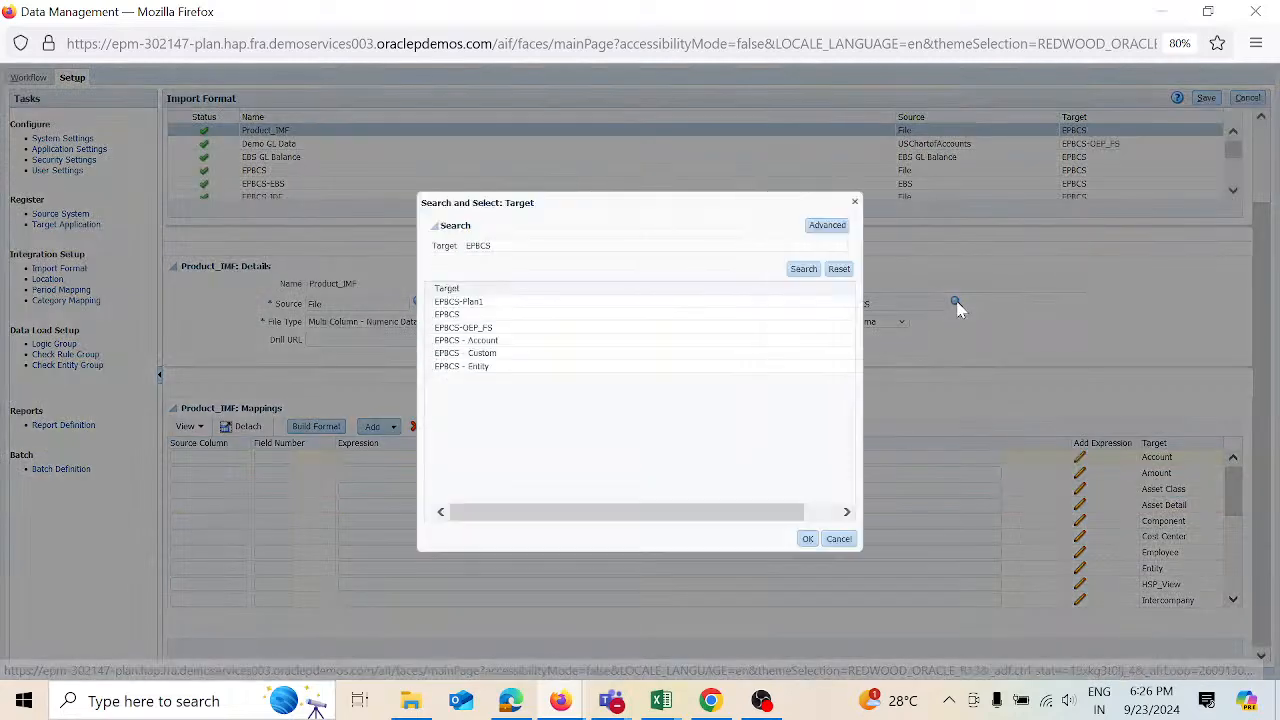
click(686, 301)
click(680, 315)
click(577, 304)
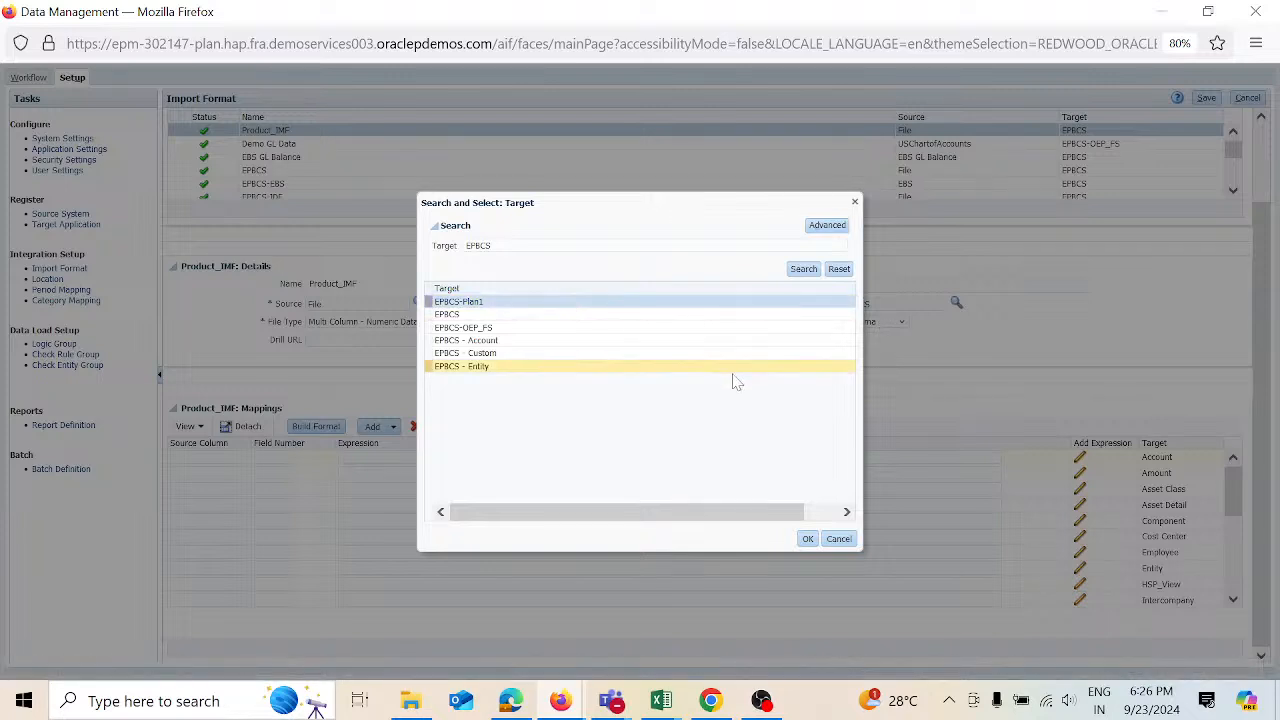
click(808, 539)
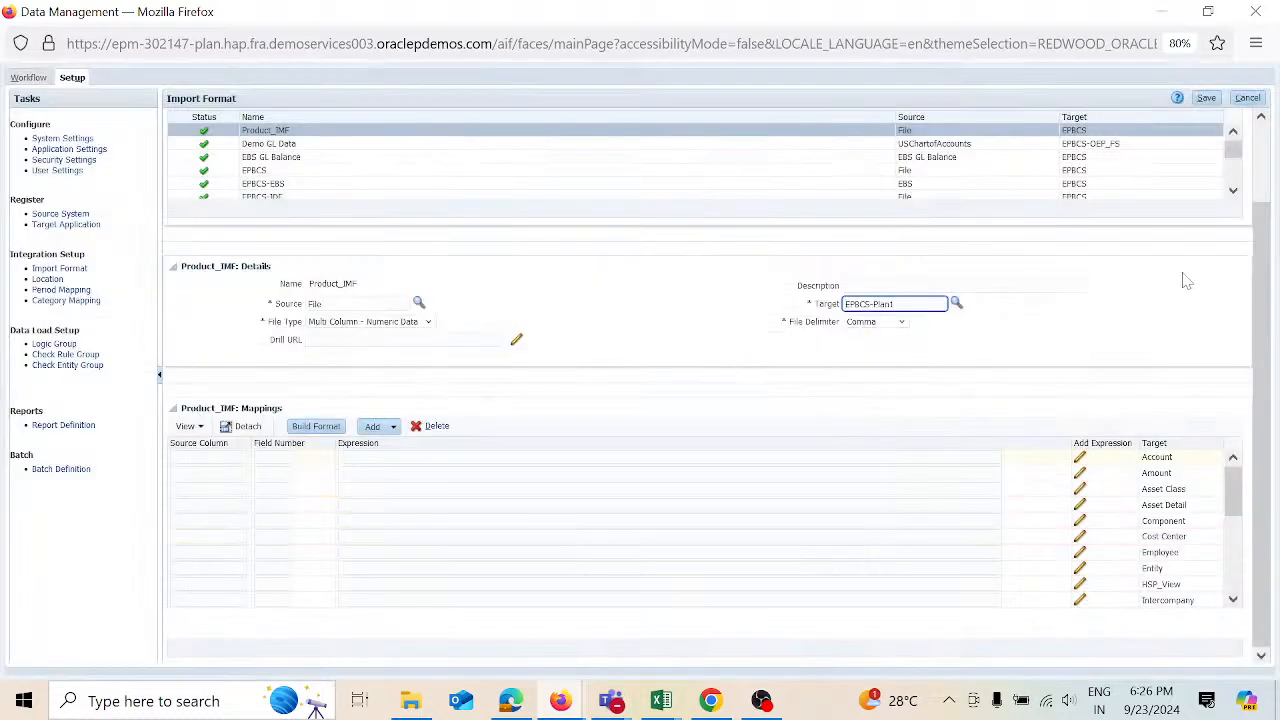
click(1210, 100)
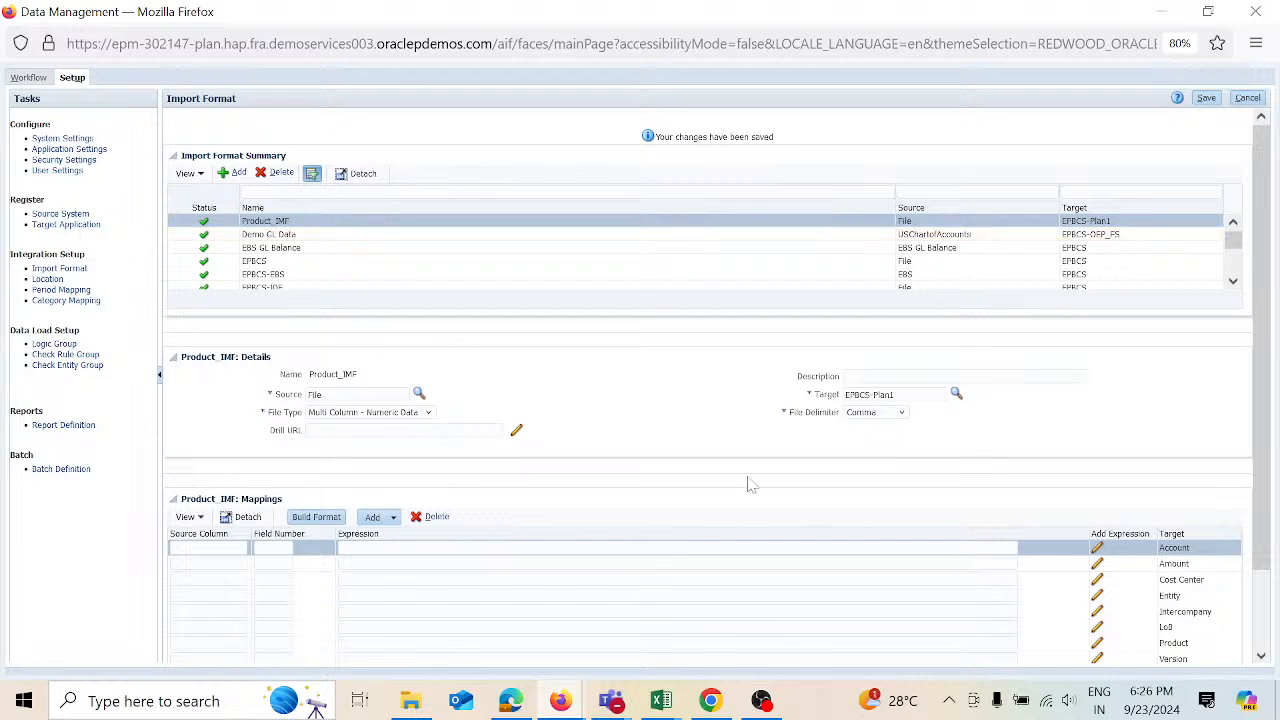
- Map the Account target to source column Account with field number 1, checking the column order in the dataJan workbook in Excel
click(1261, 656)
click(1261, 656)
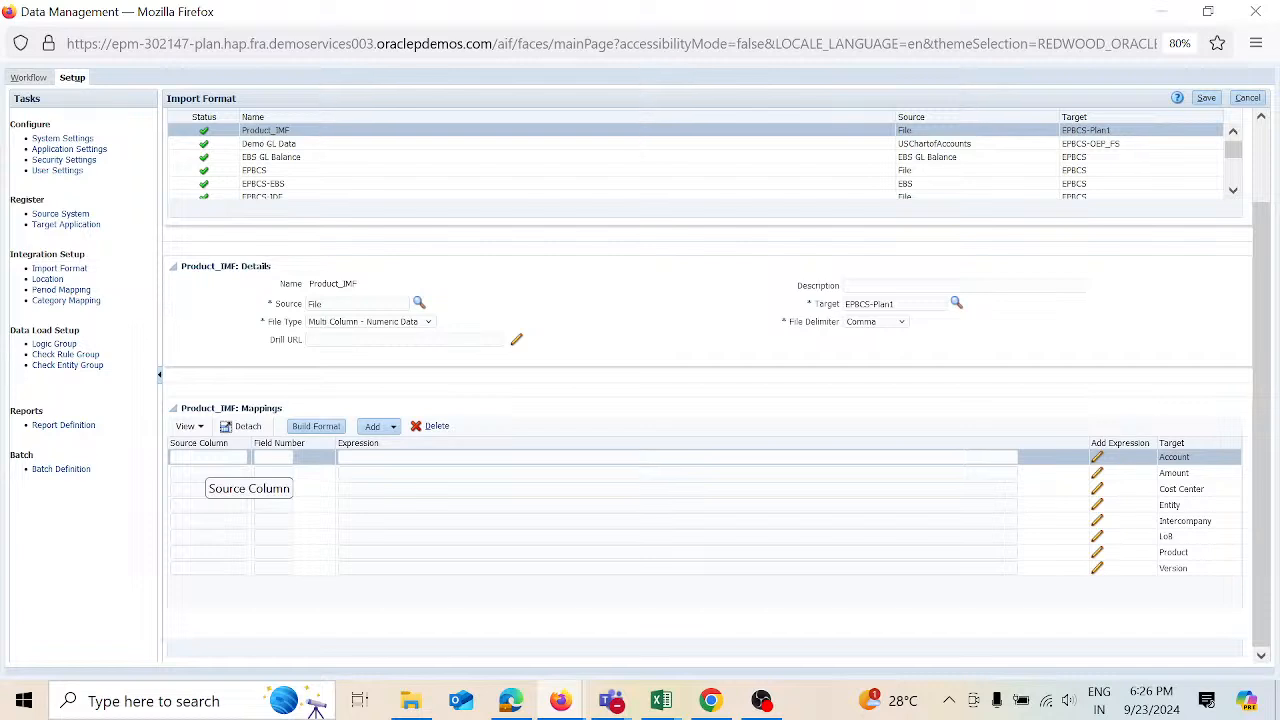
click(418, 305)
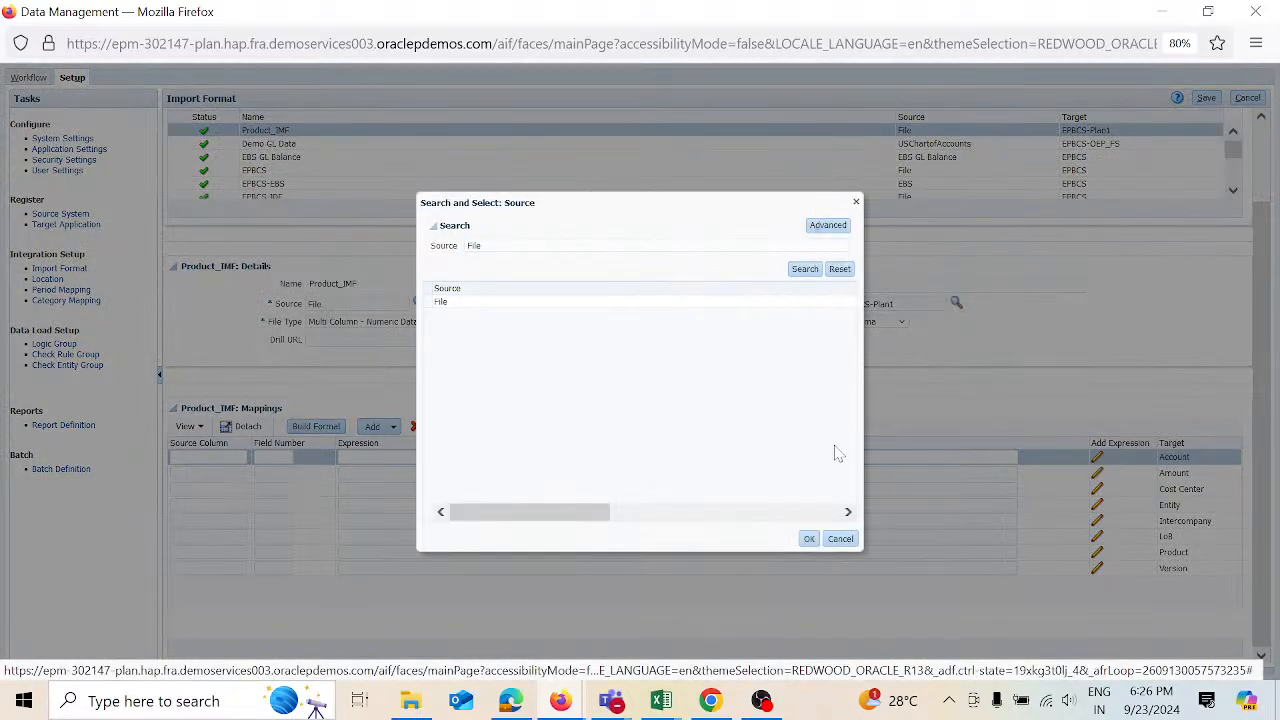
click(840, 539)
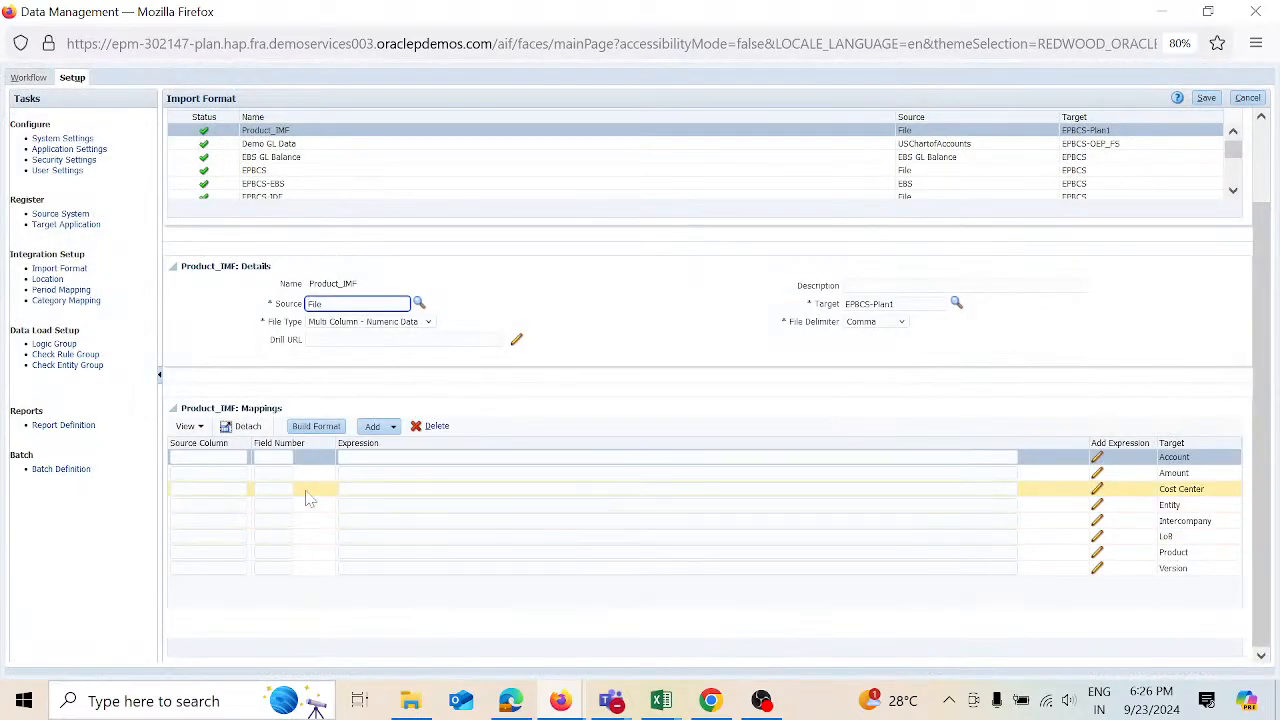
click(208, 457)
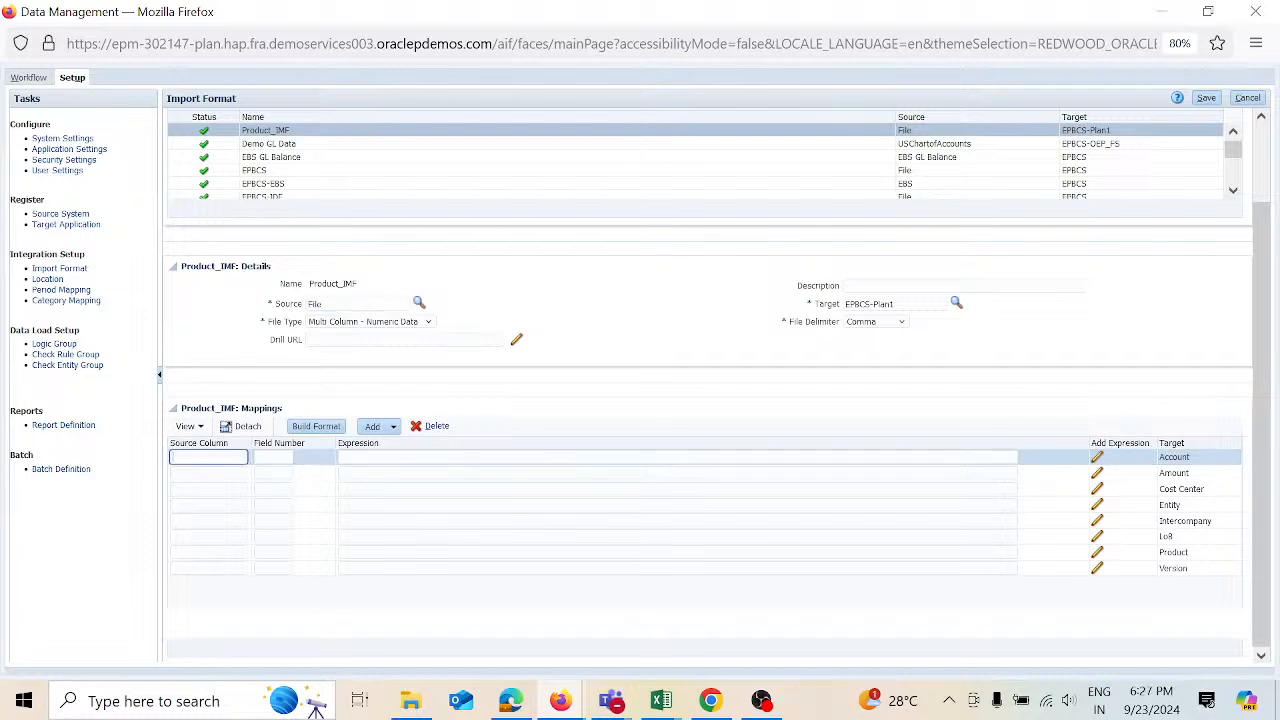
text(Account)
key(Tab)
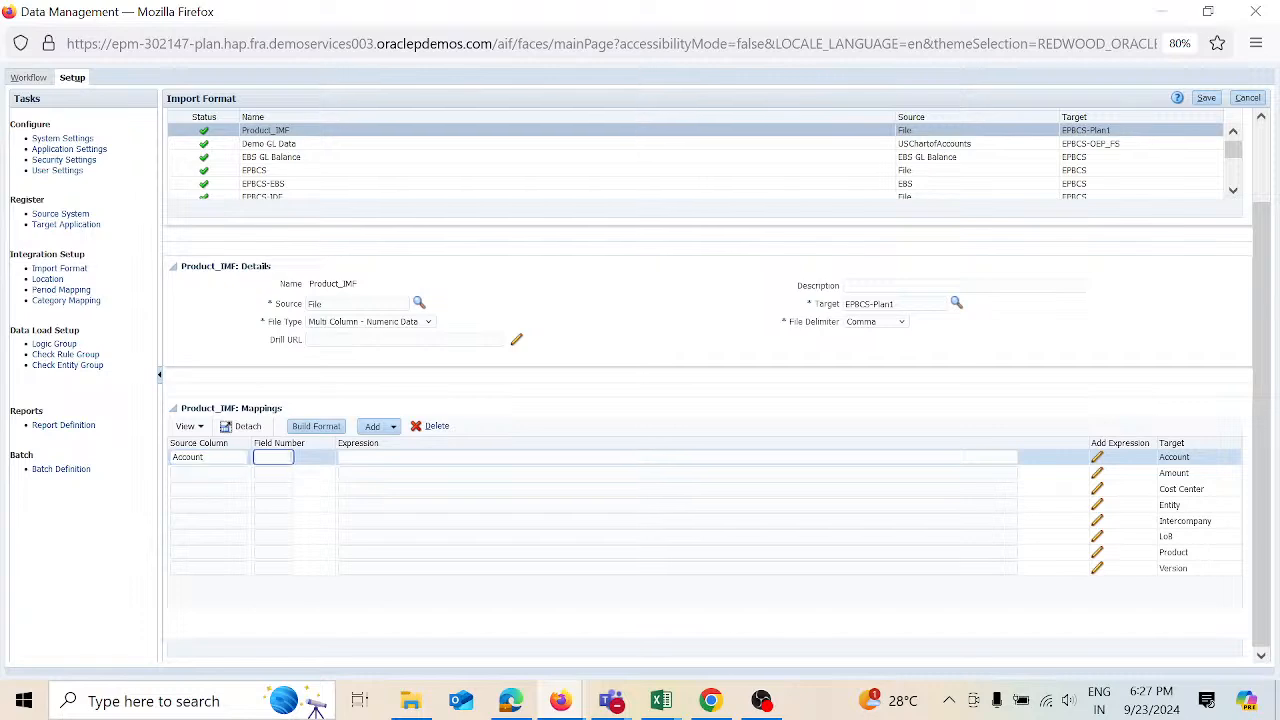
key(alt+Tab)
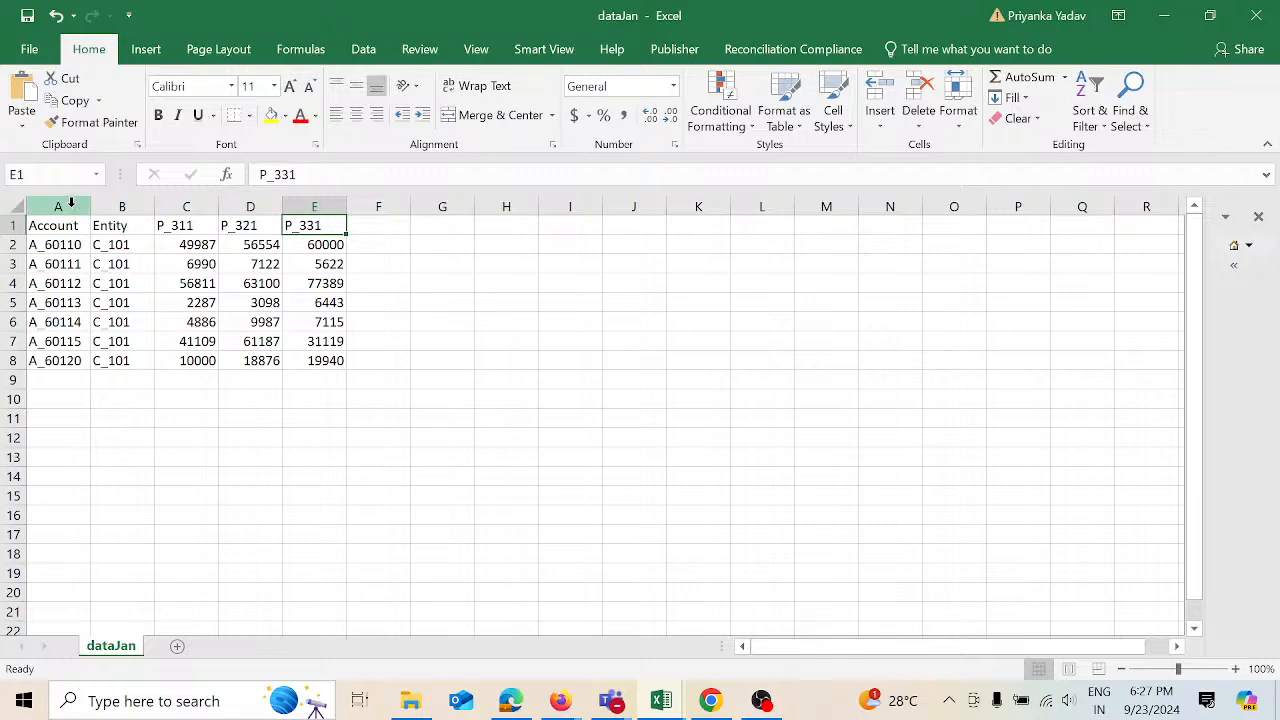
key(alt+Tab)
text(1)
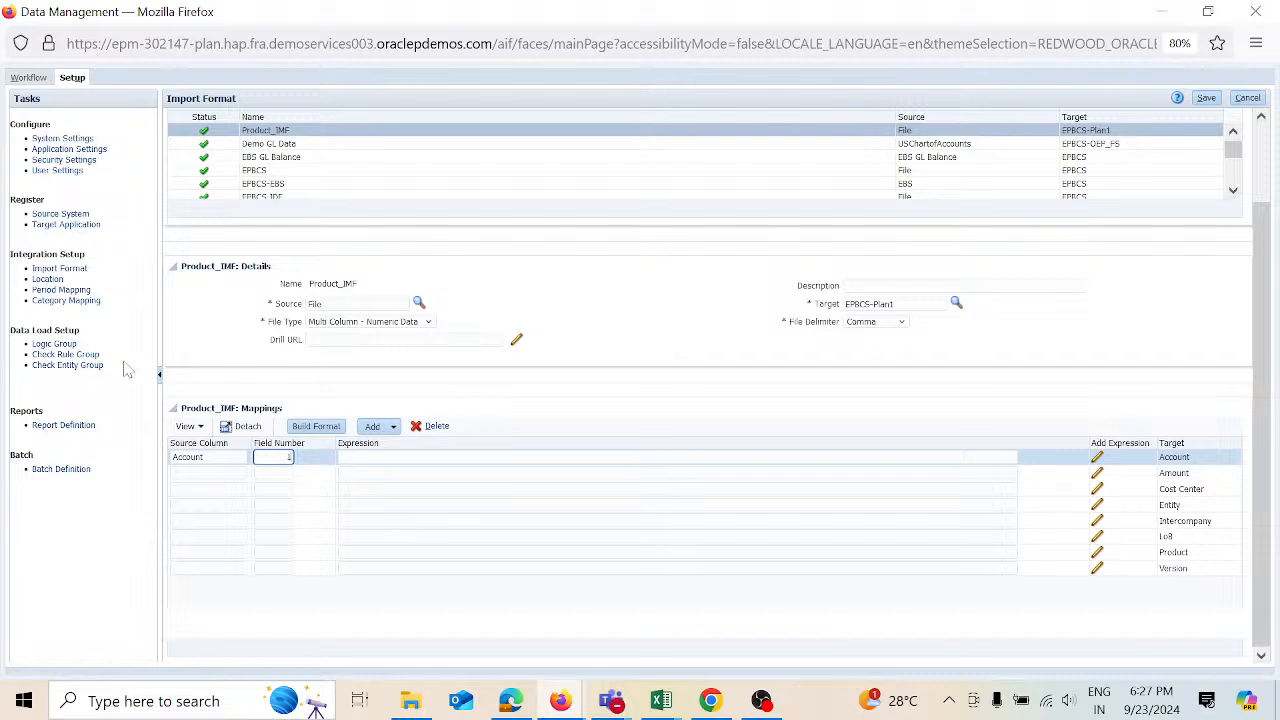
- Map the Amount target to source column Amount with field number 3, checking the dataJan workbook in Excel for the position
click(208, 472)
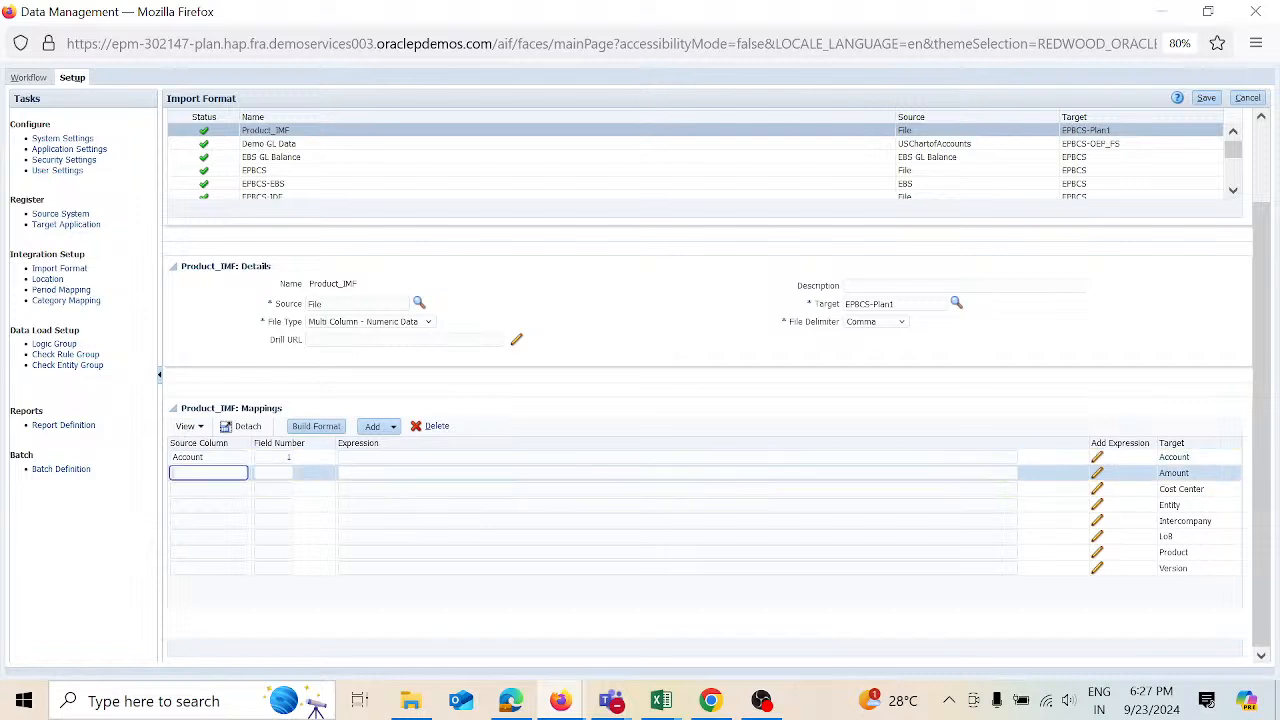
text(Amount)
key(Tab)
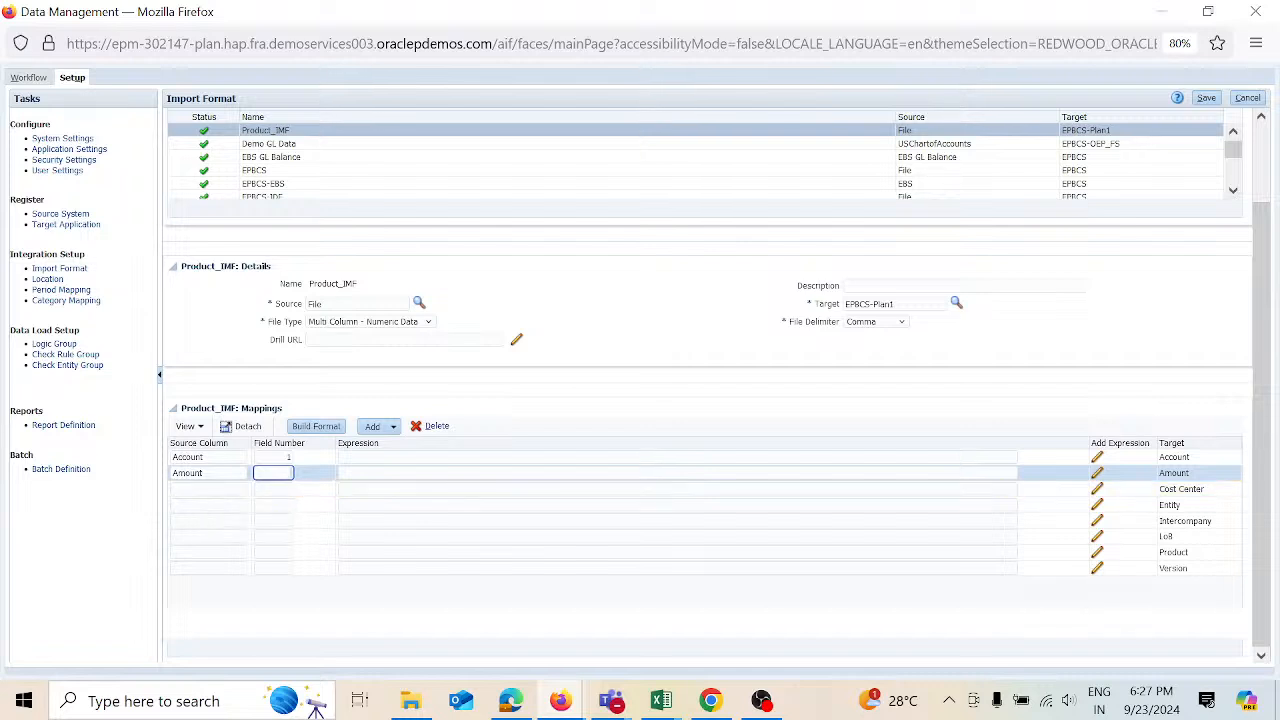
key(alt+Tab)
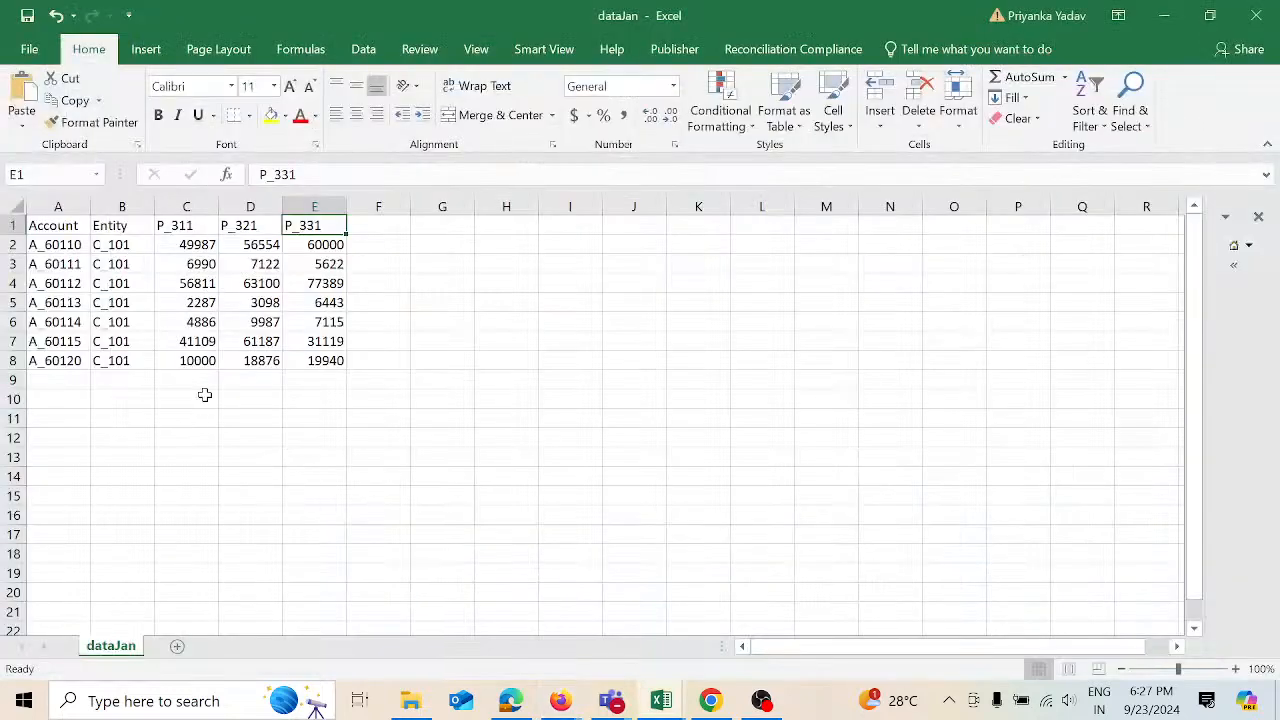
key(alt+Tab)
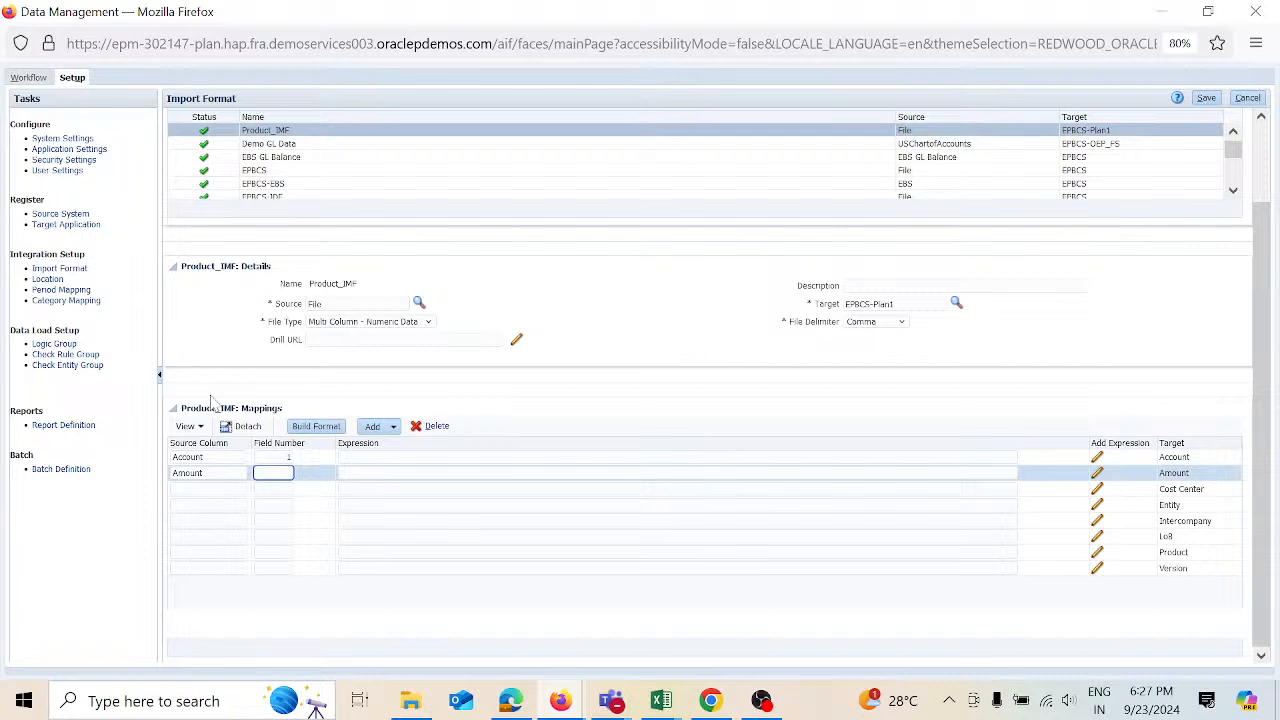
text(3)
- Enter source column Cost Center for its target, and map Entity to source column Entity with field number 2 after checking dataJan in Excel
click(207, 488)
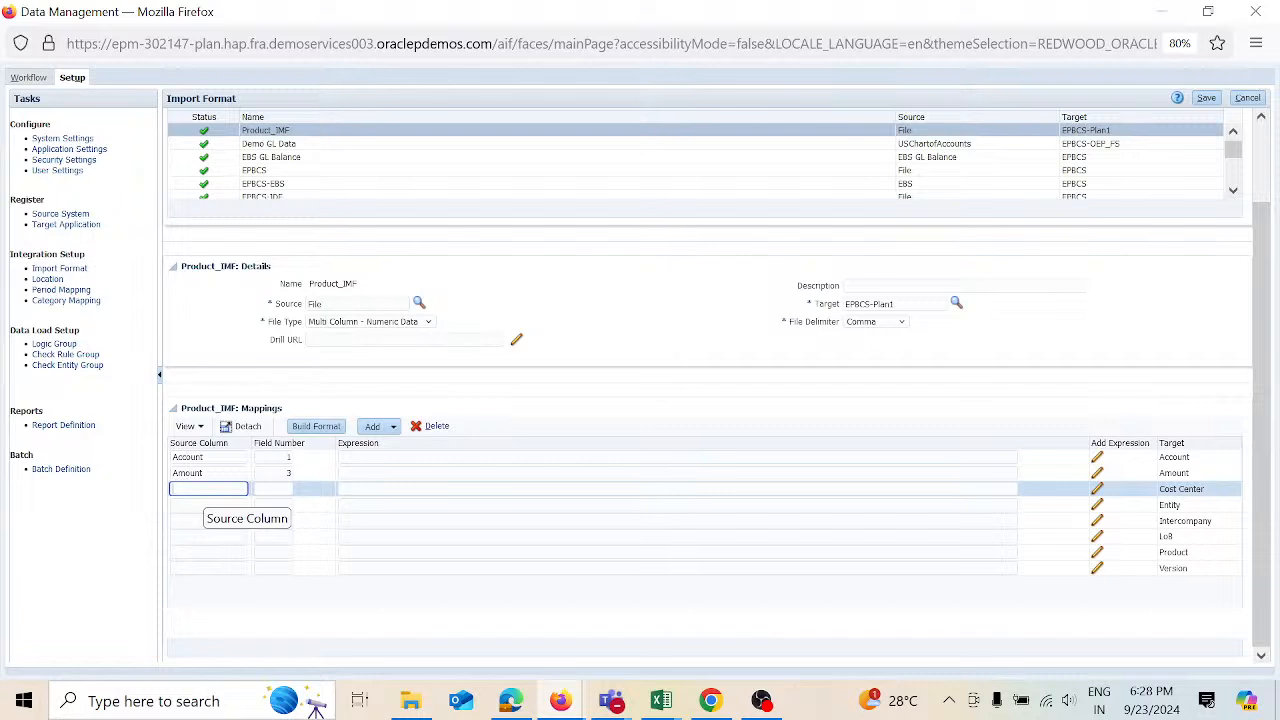
text(Cost Center)
click(208, 504)
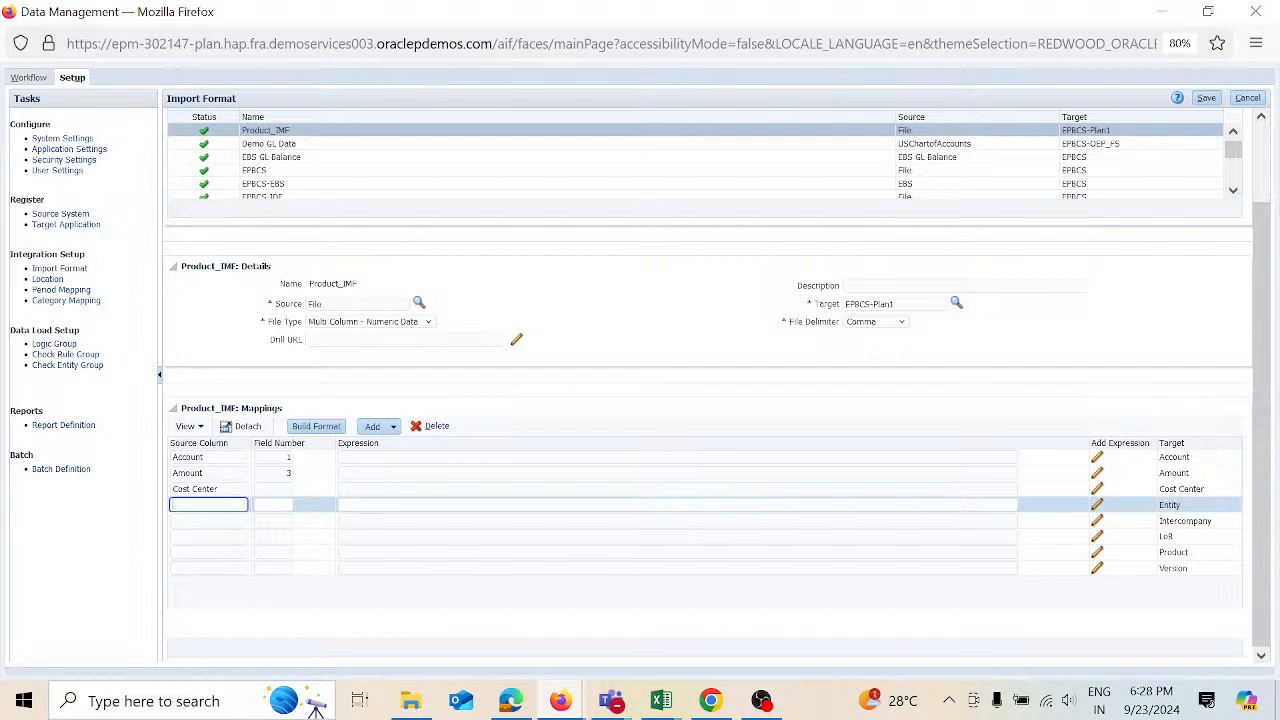
text(Entity)
key(Tab)
key(alt+Tab)
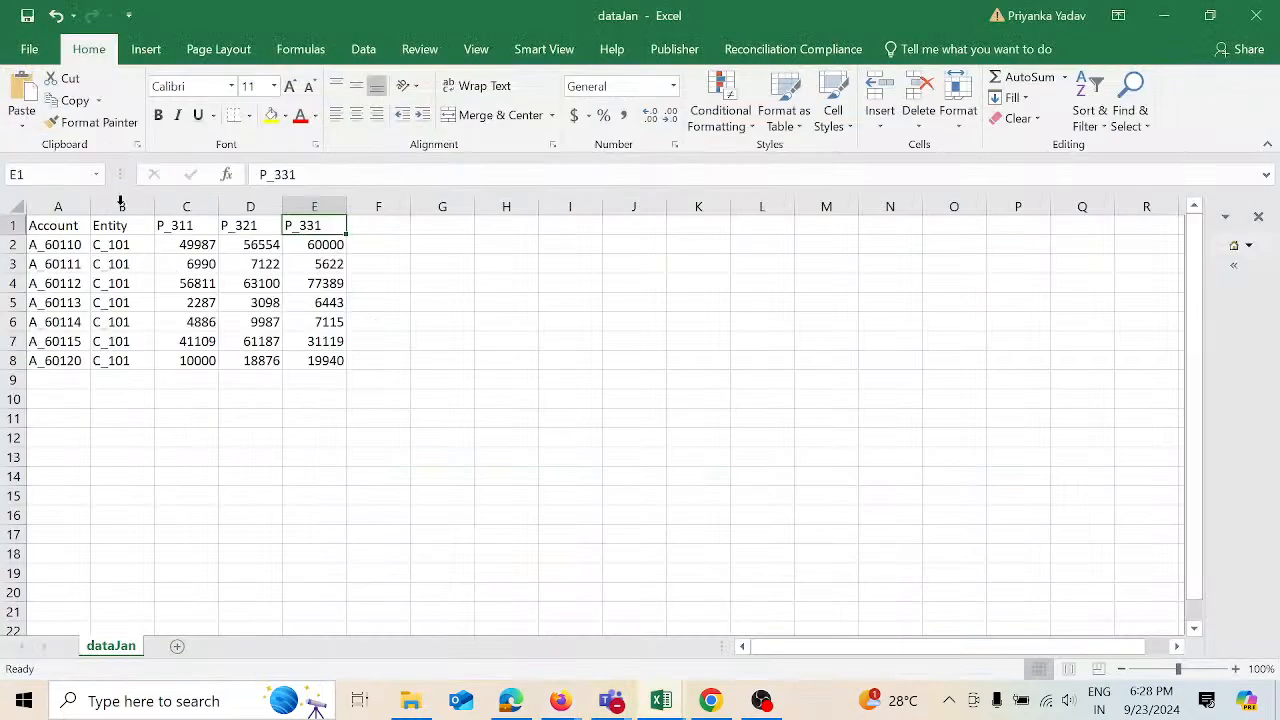
key(alt+Tab)
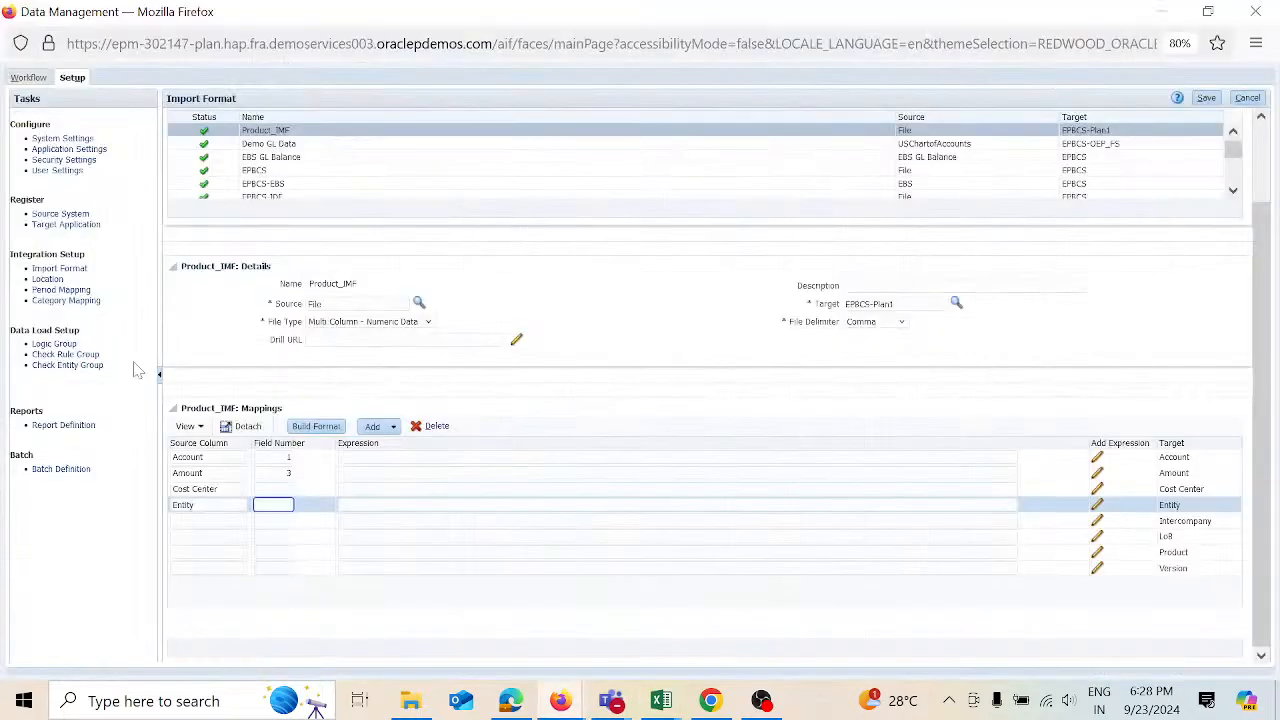
text(2)
- Enter the source columns Intercompany, LoB, Product and Version for their matching targets, leaving their field numbers empty
click(211, 520)
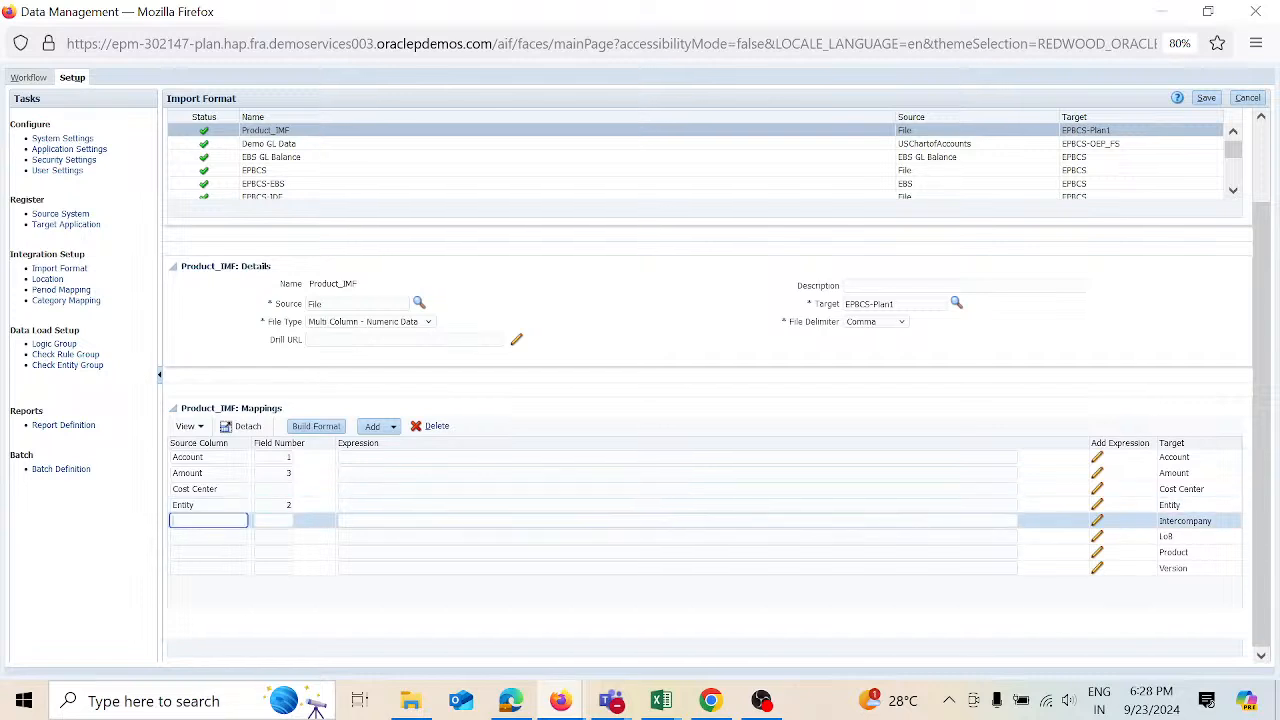
text(Intercompany)
key(Tab)
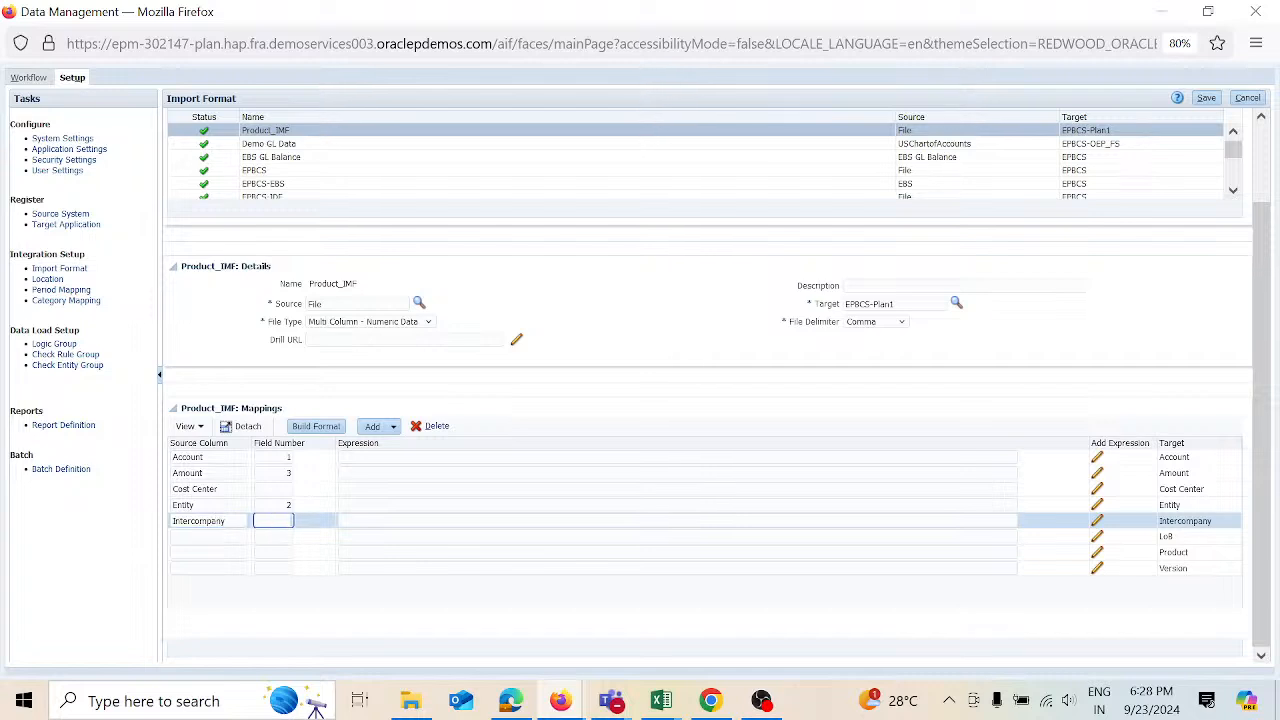
key(Tab)
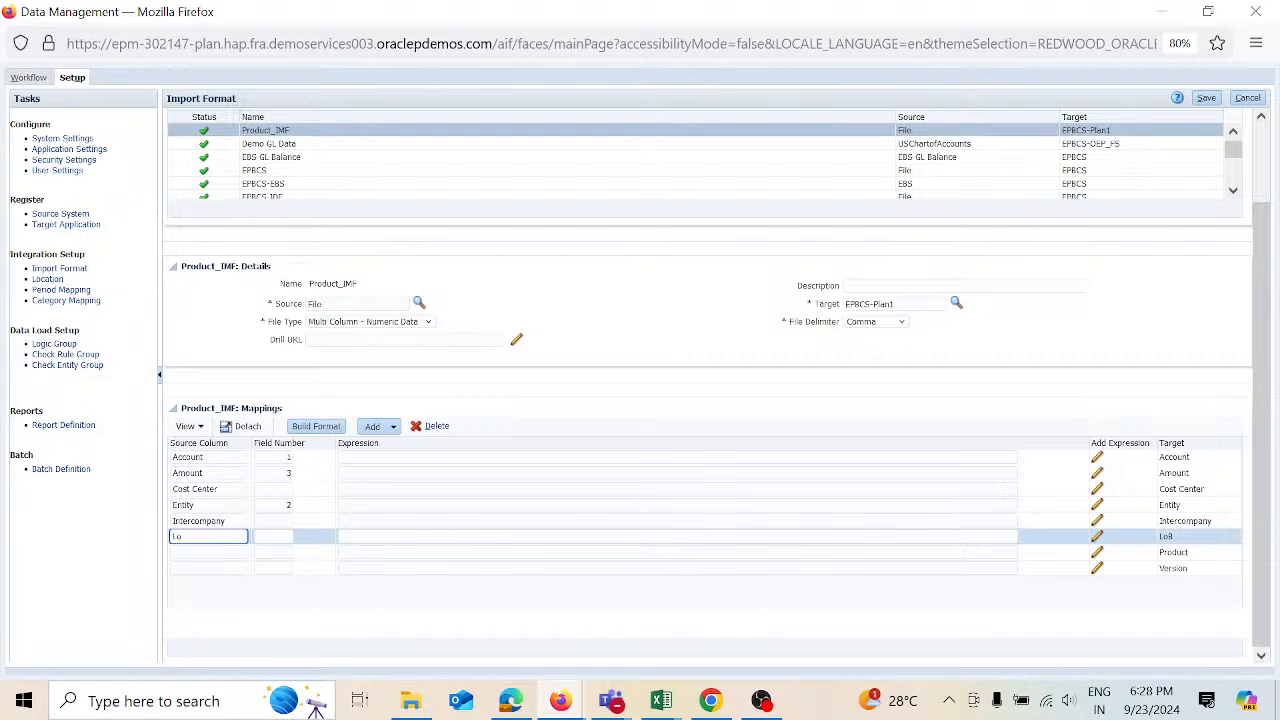
key(Tab)
key(Tab)
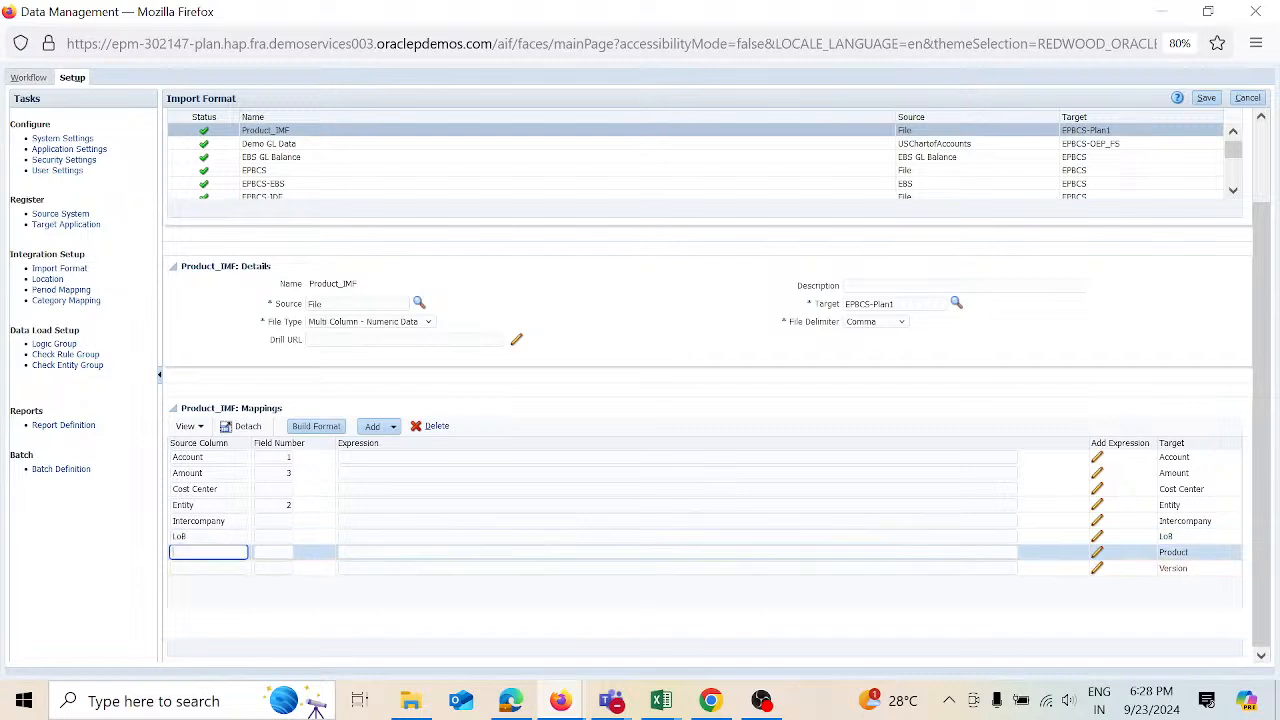
text(oduct)
key(Return)
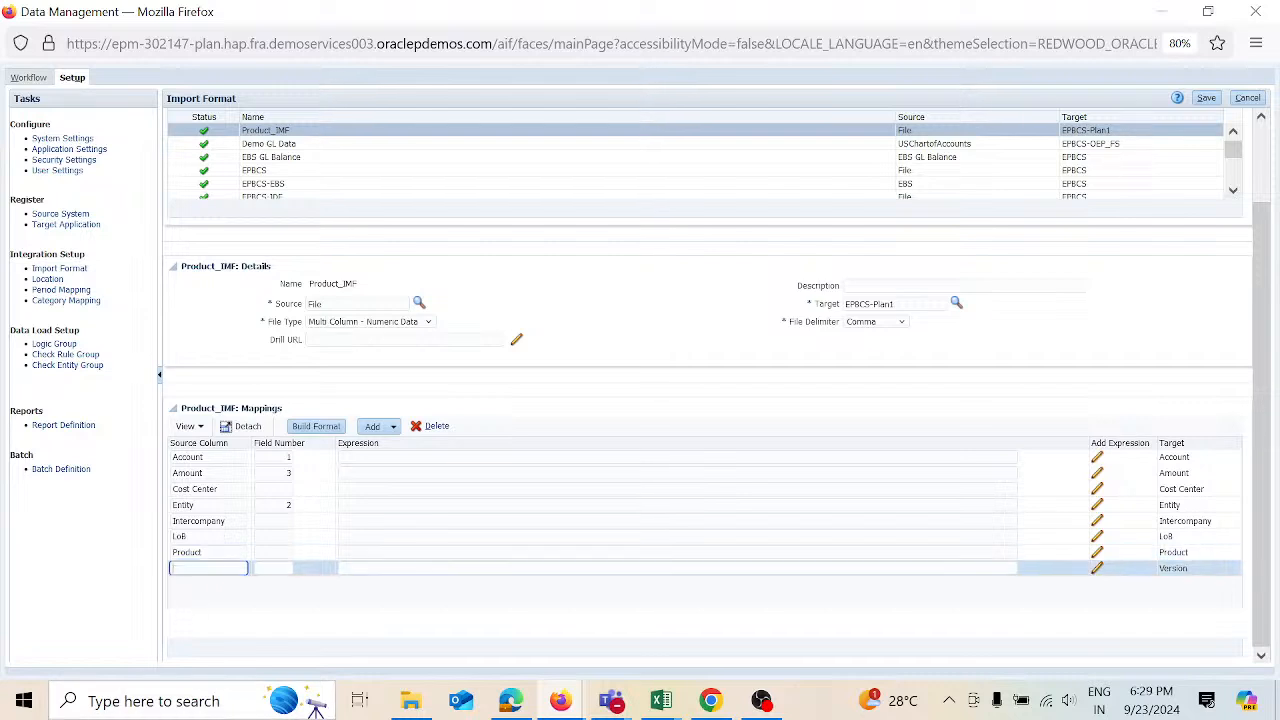
text(Version)
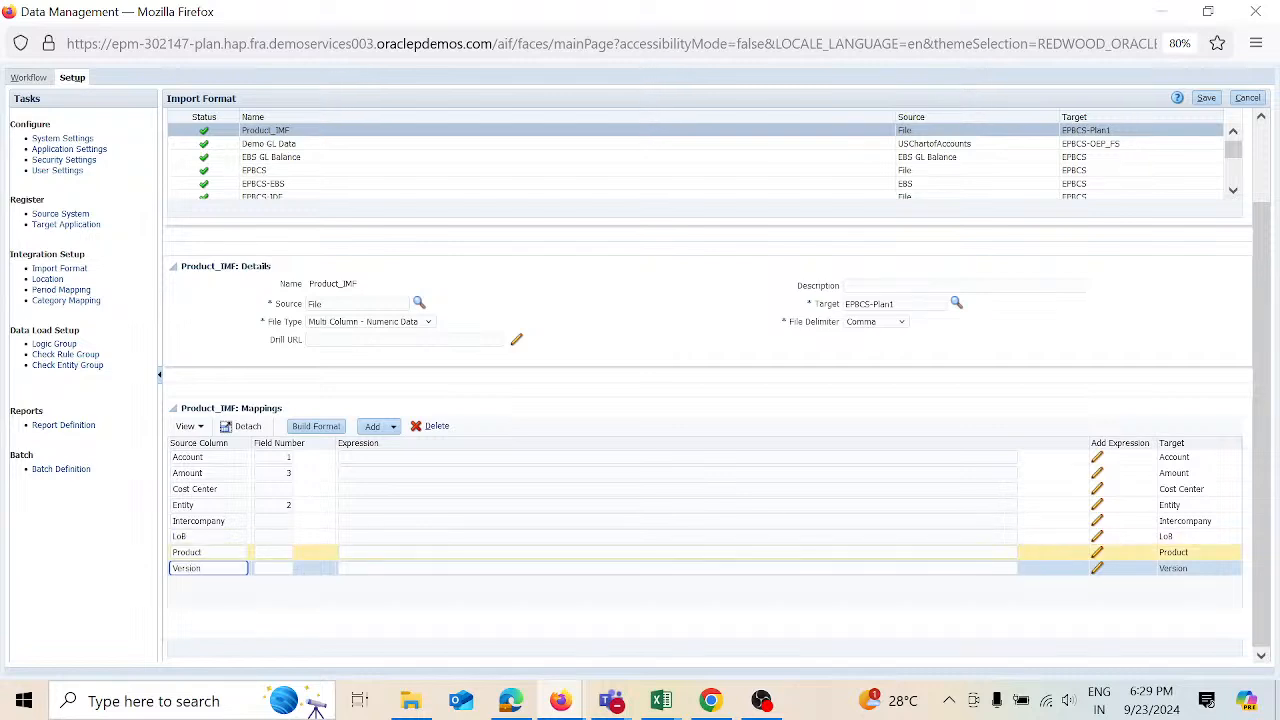
- Set the field number of the Product mapping to 3 after checking the product columns in the dataJan workbook in Excel
click(273, 552)
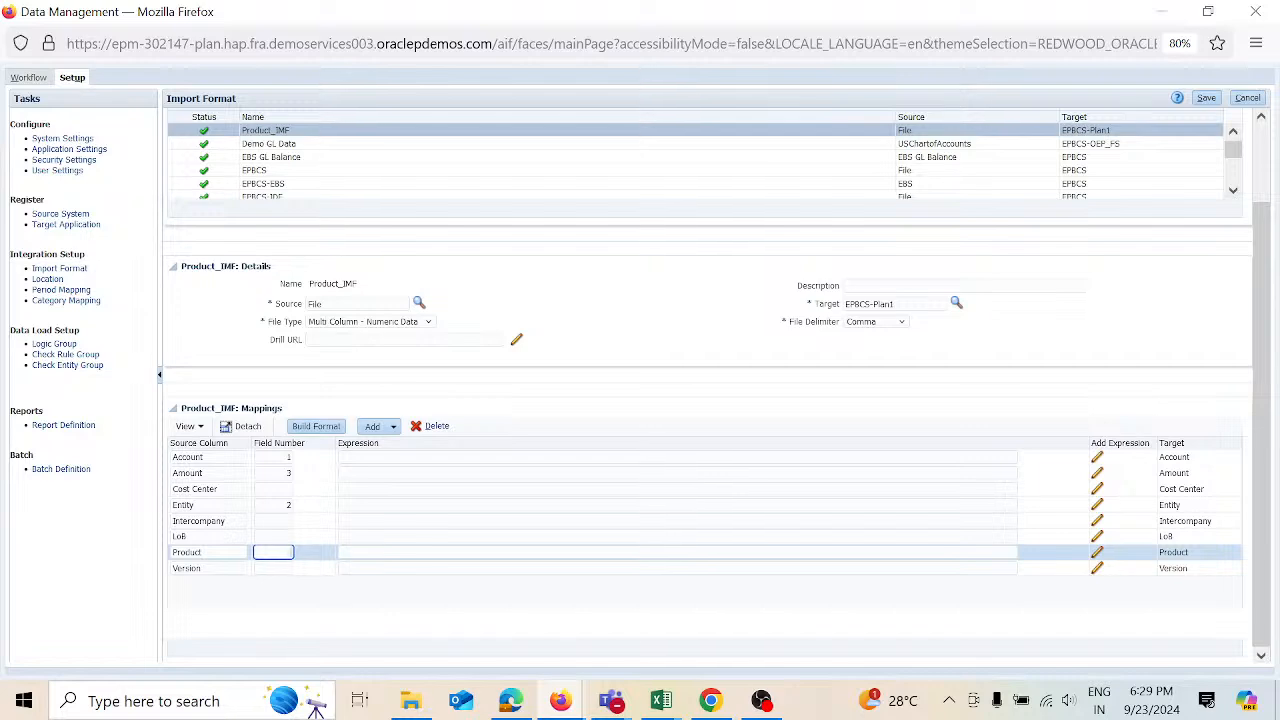
key(alt+Tab)
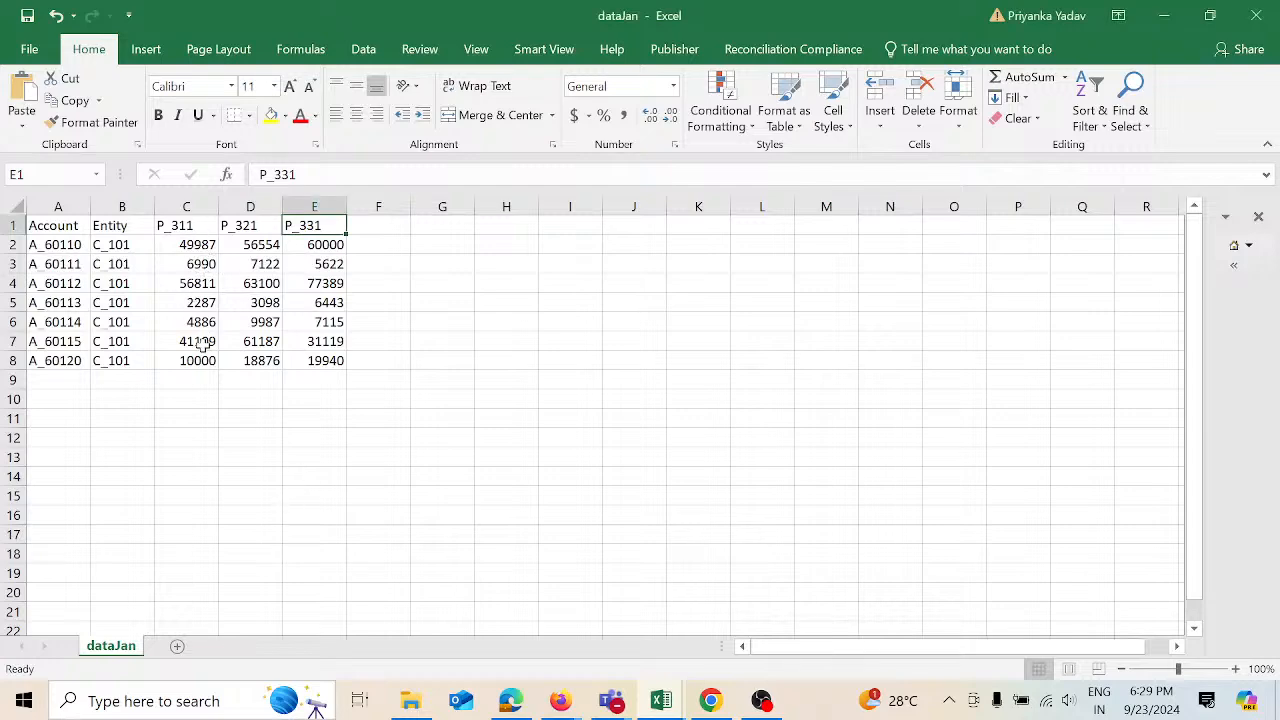
key(alt+Tab)
text(3)
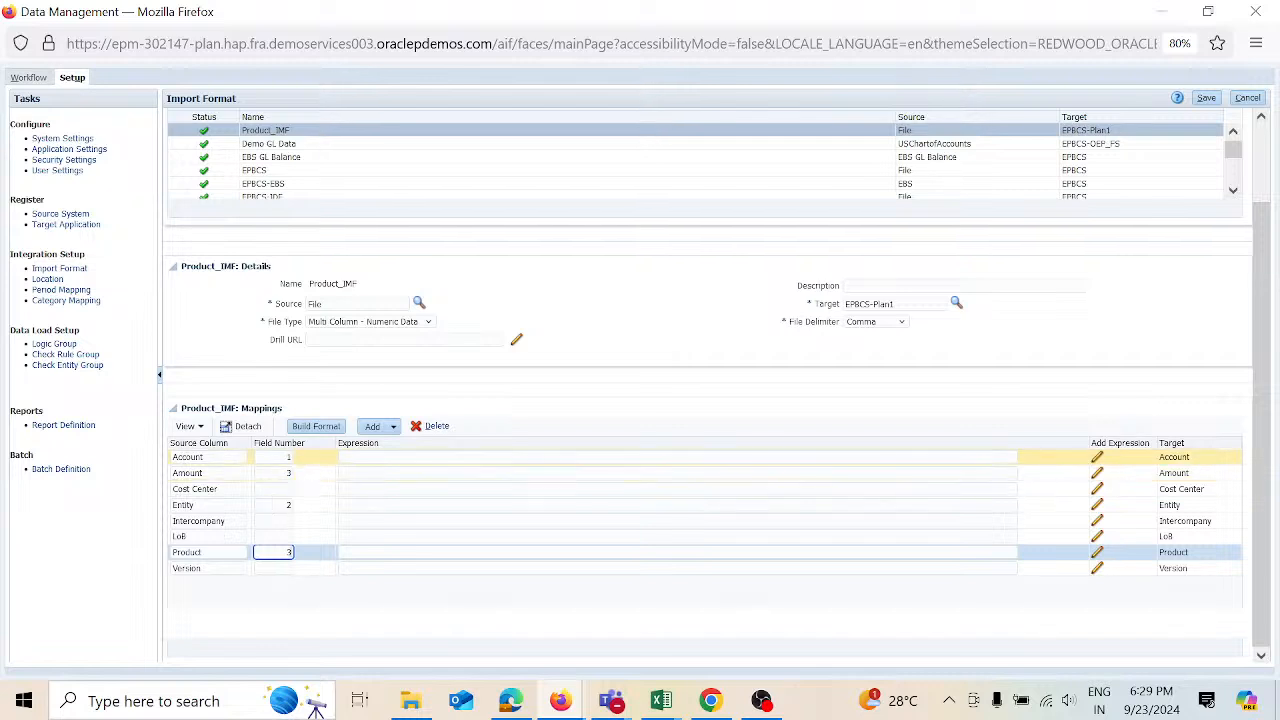
- Check the product columns of the dataJan workbook in Excel and review the expression types offered for the Amount mapping, without adding one
click(600, 457)
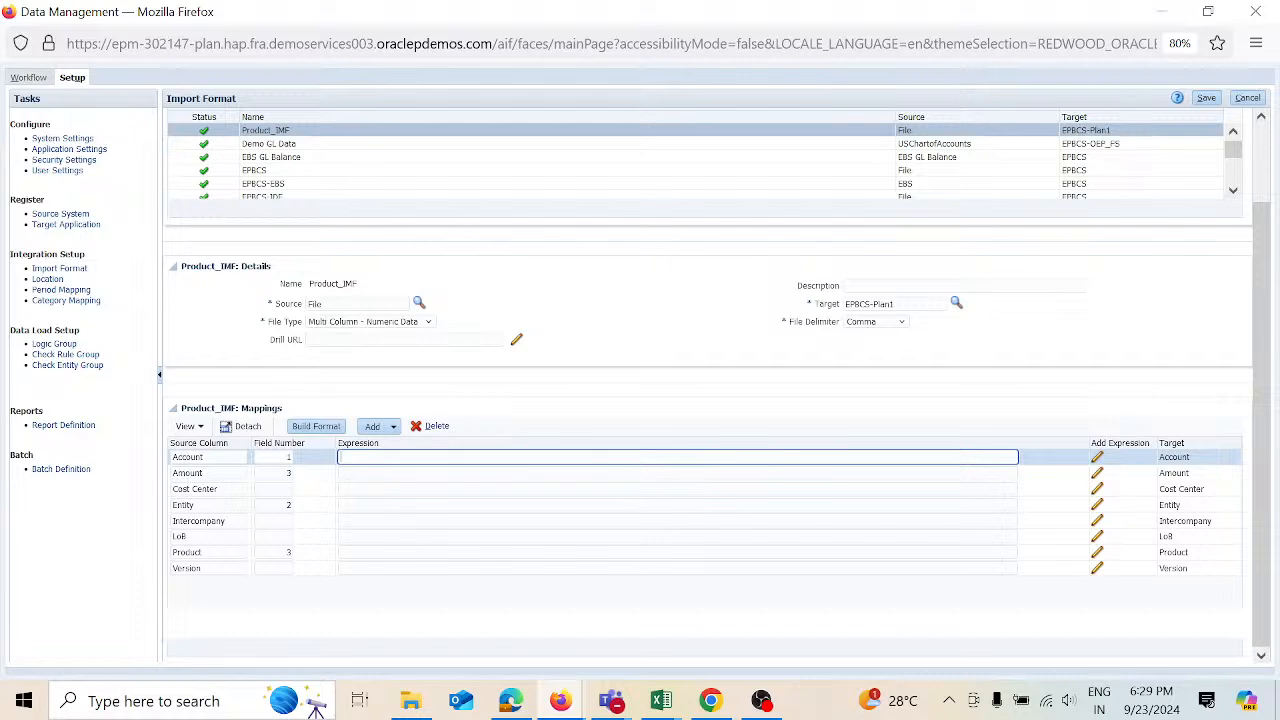
click(677, 473)
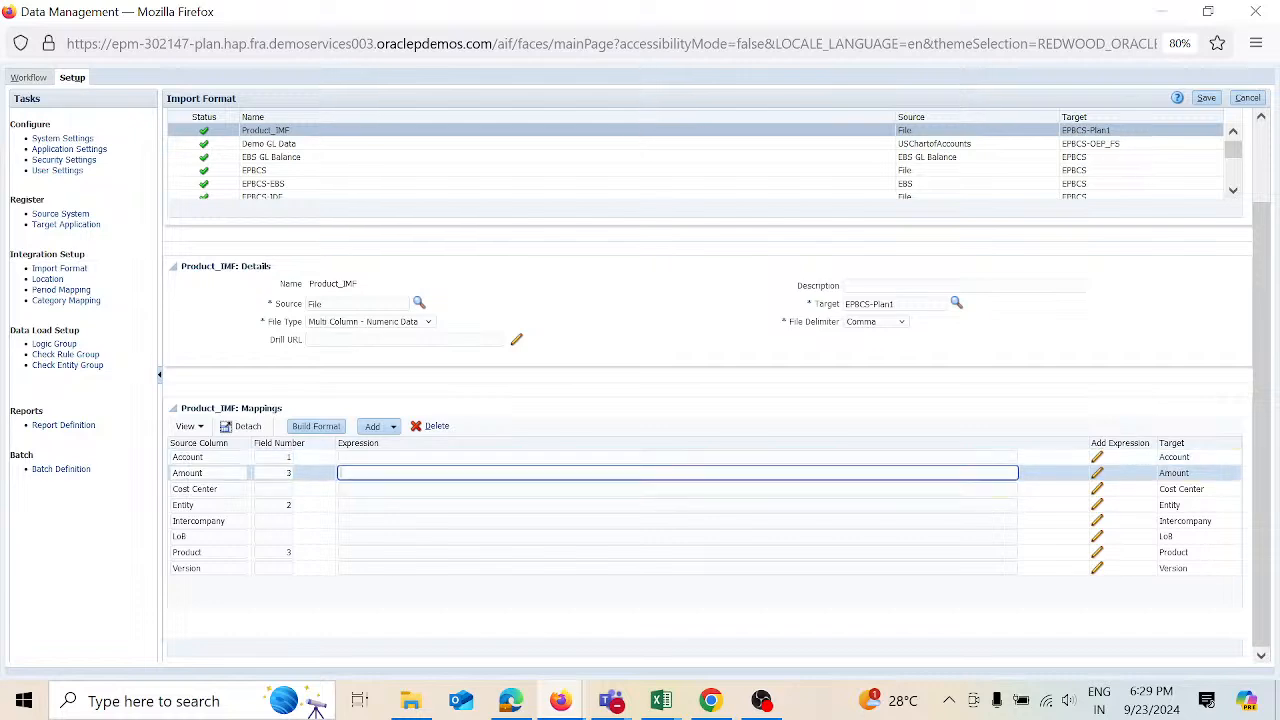
key(alt+Tab)
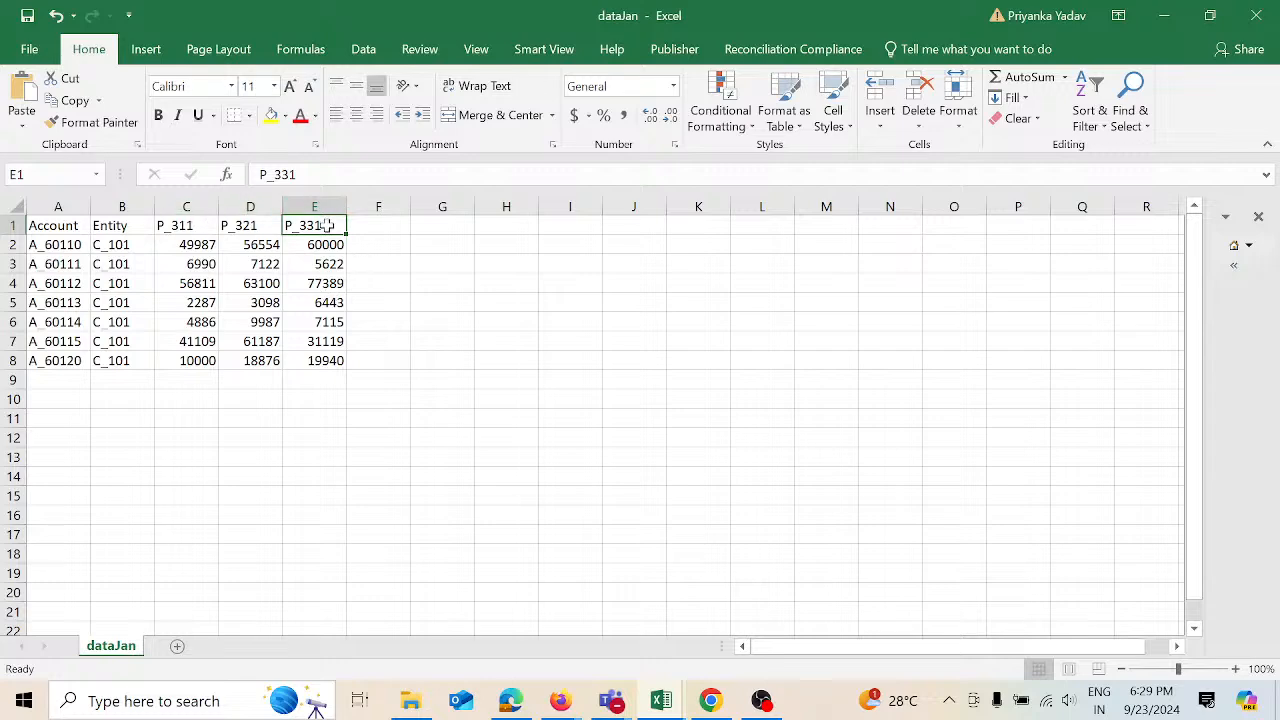
key(alt+Tab)
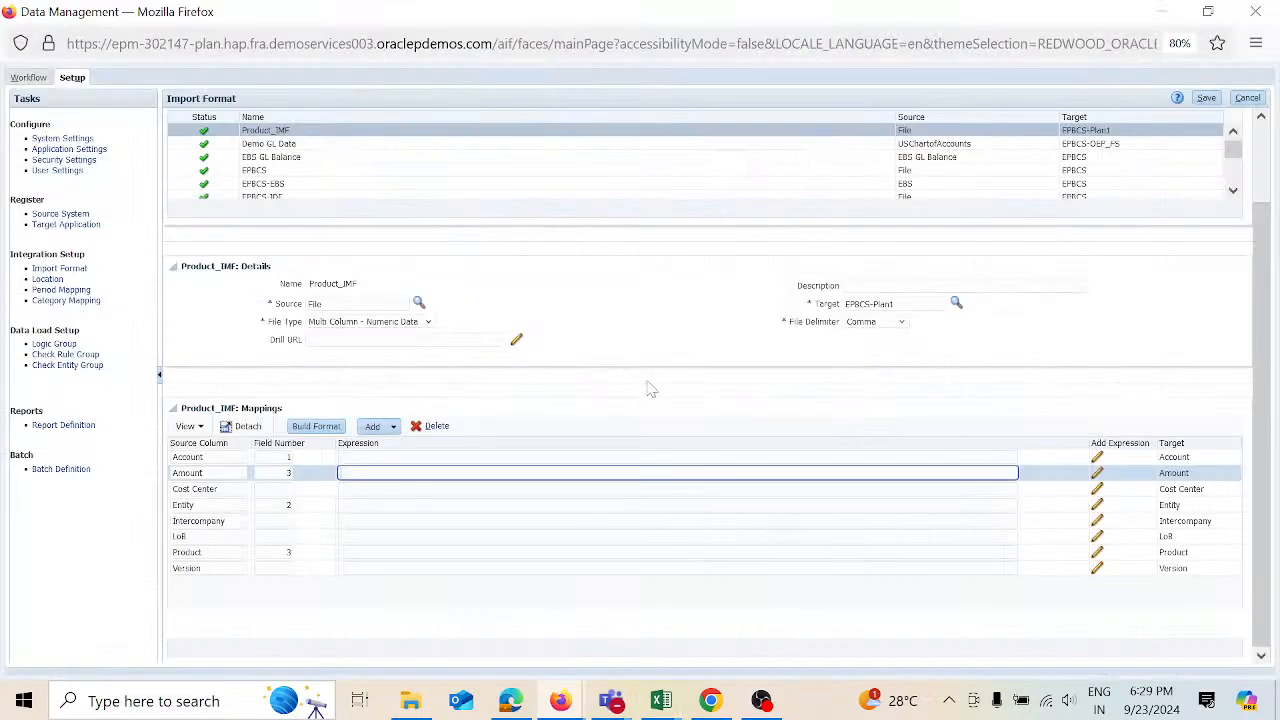
click(1097, 477)
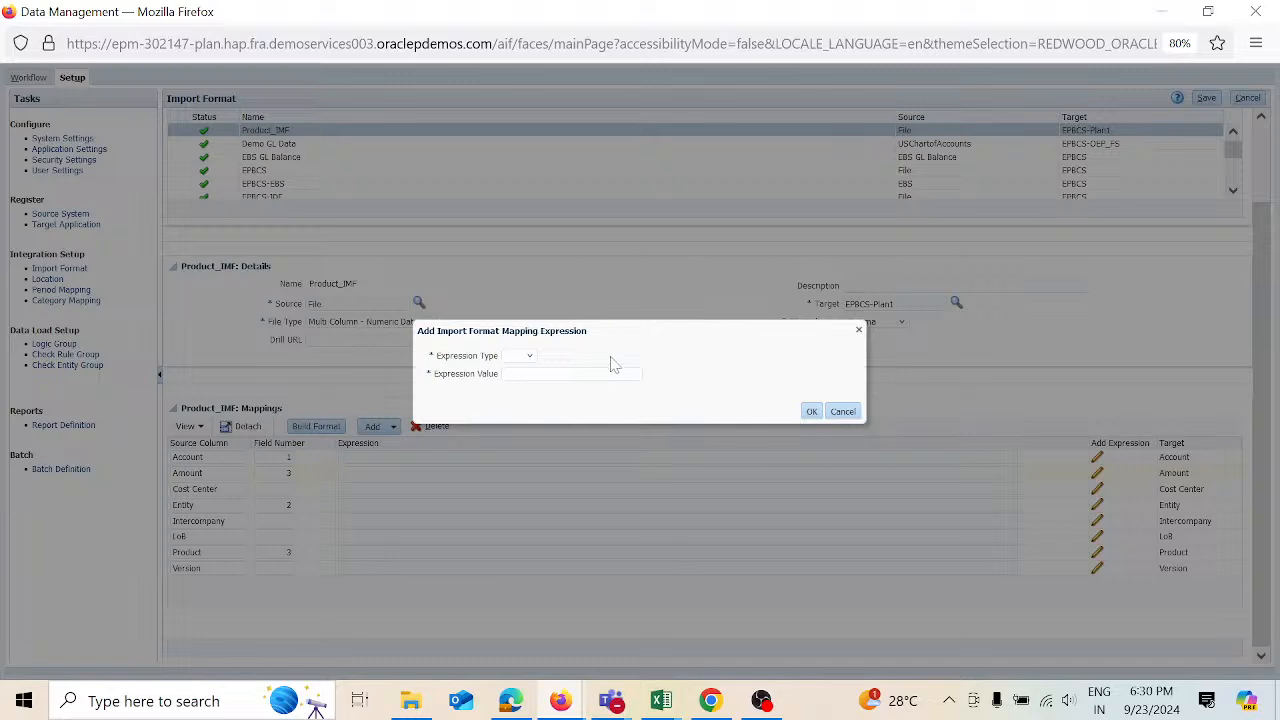
click(530, 357)
click(533, 367)
click(533, 373)
click(532, 360)
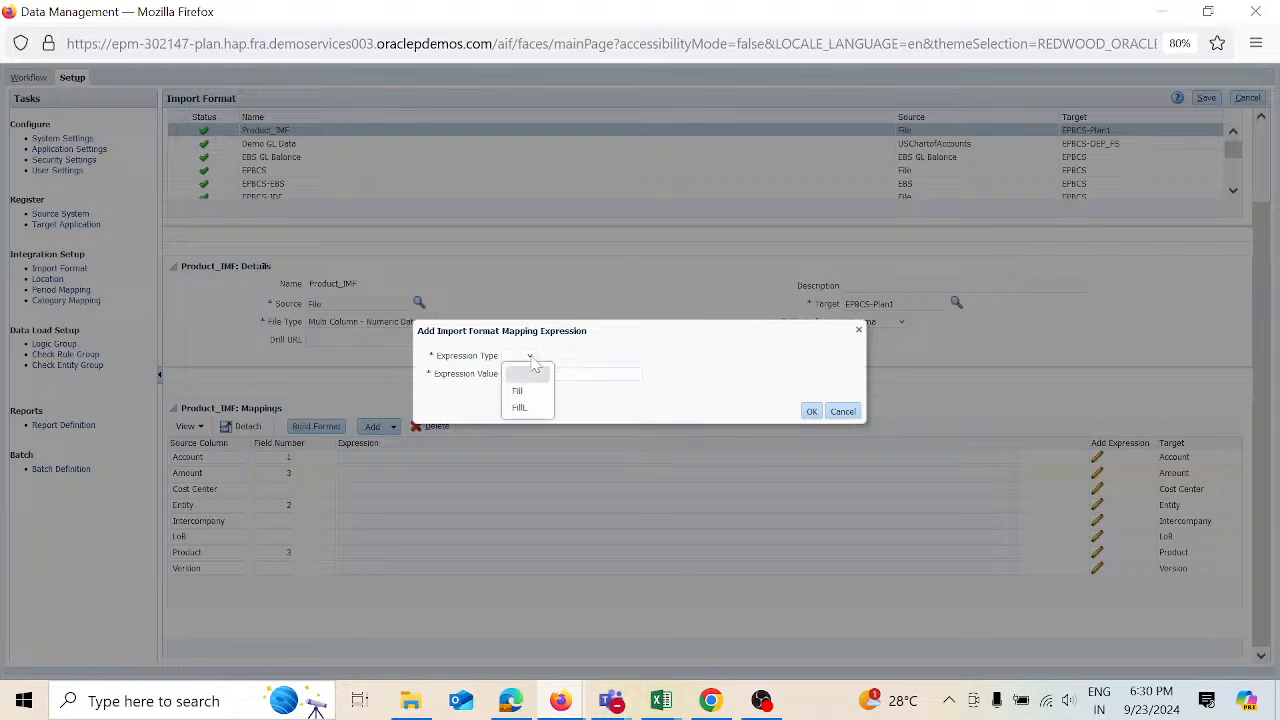
click(652, 360)
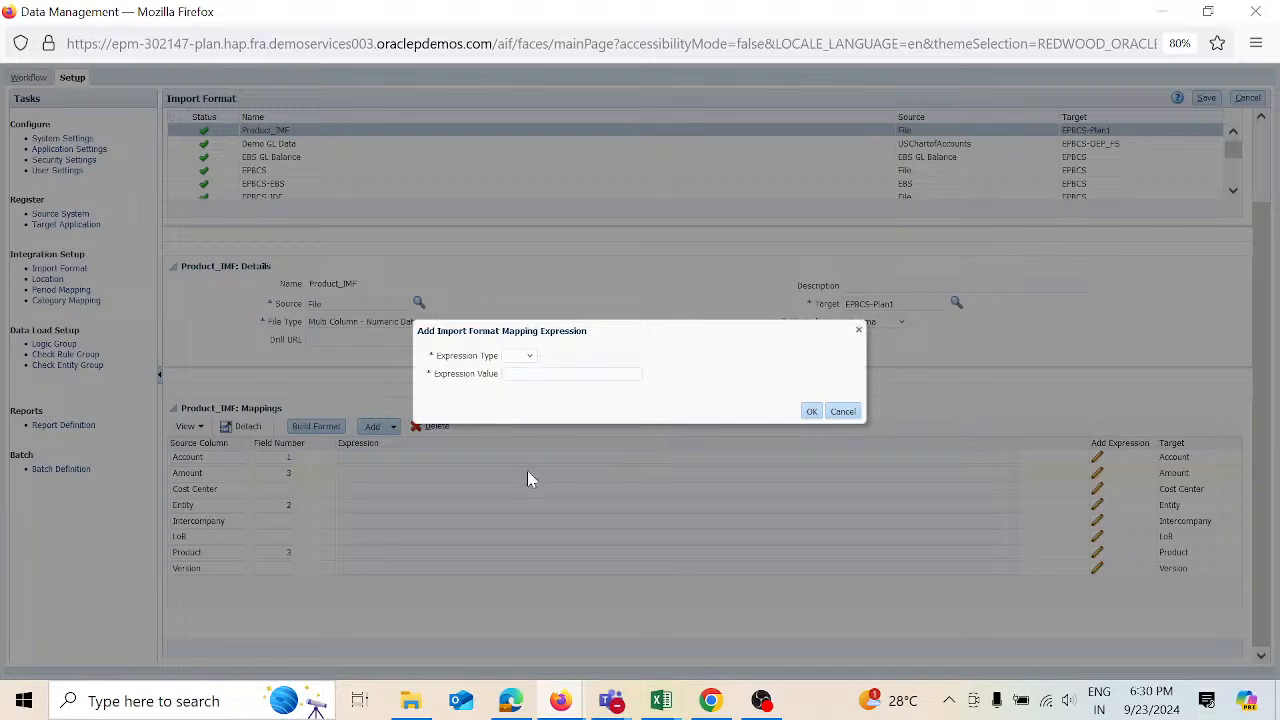
click(848, 413)
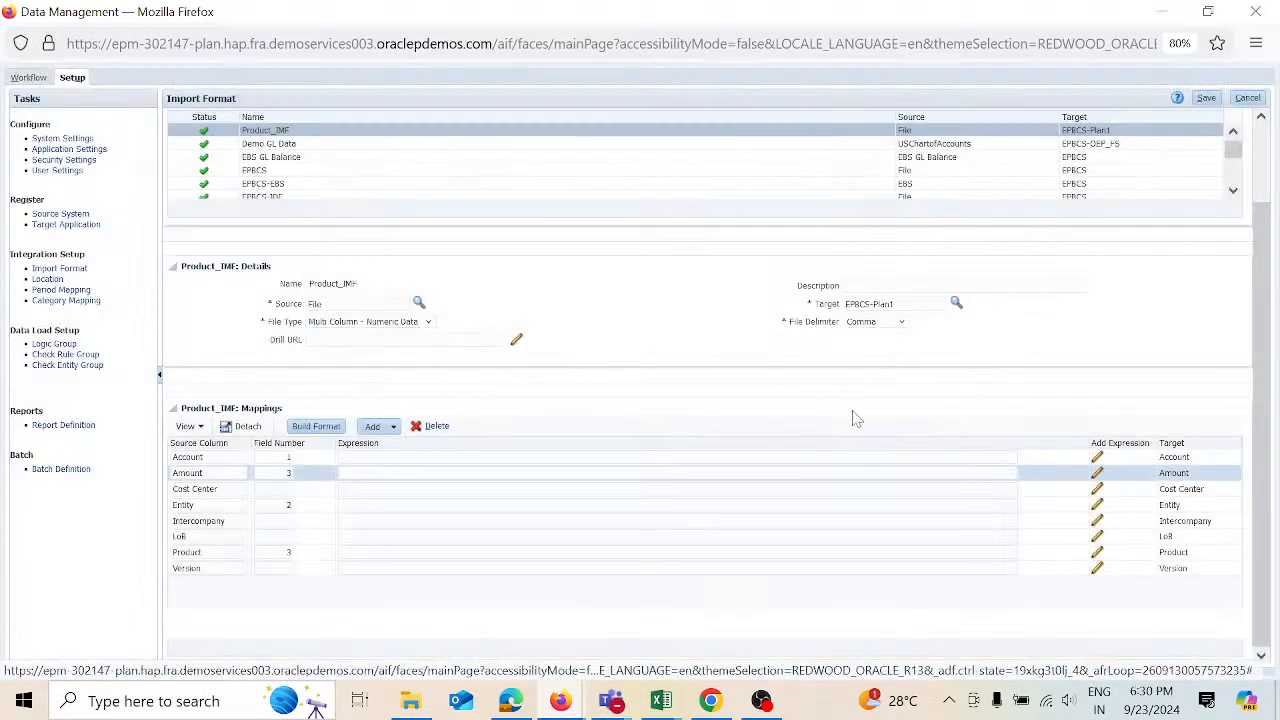
- Examine the row types that can be added and compare the FillL and Fill expression descriptions for the Amount mapping, without adding anything
click(677, 472)
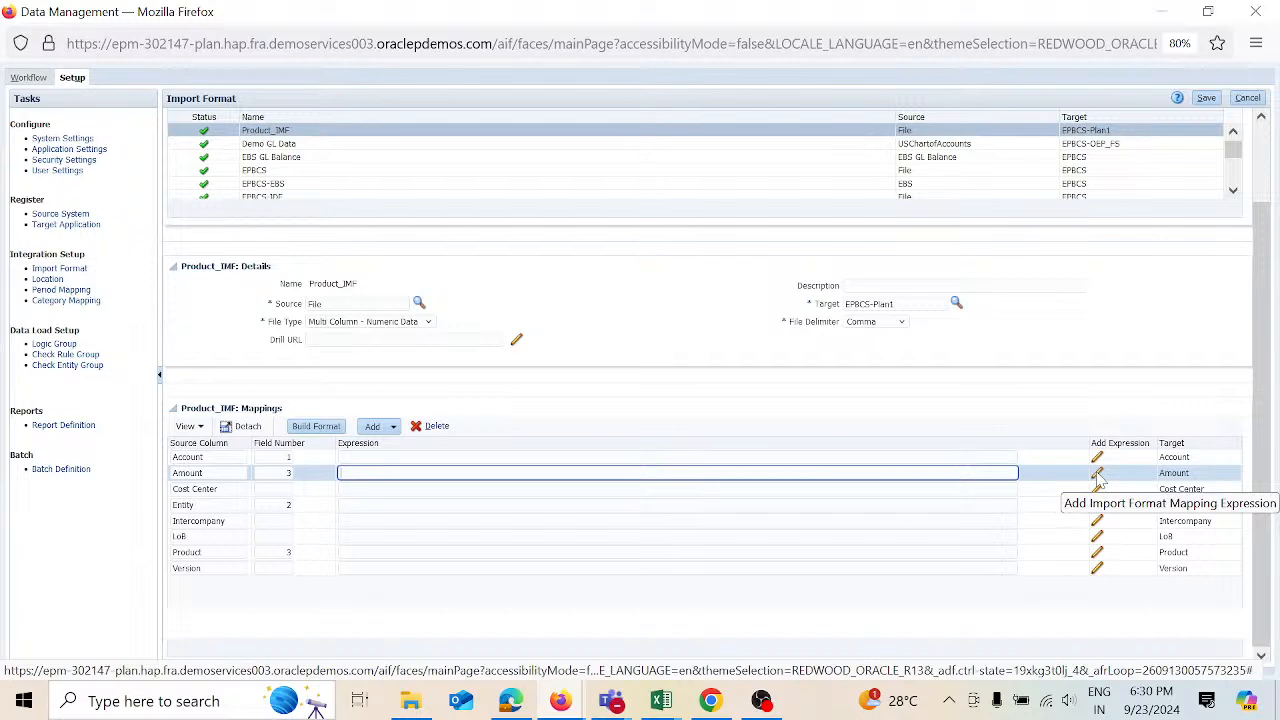
click(394, 427)
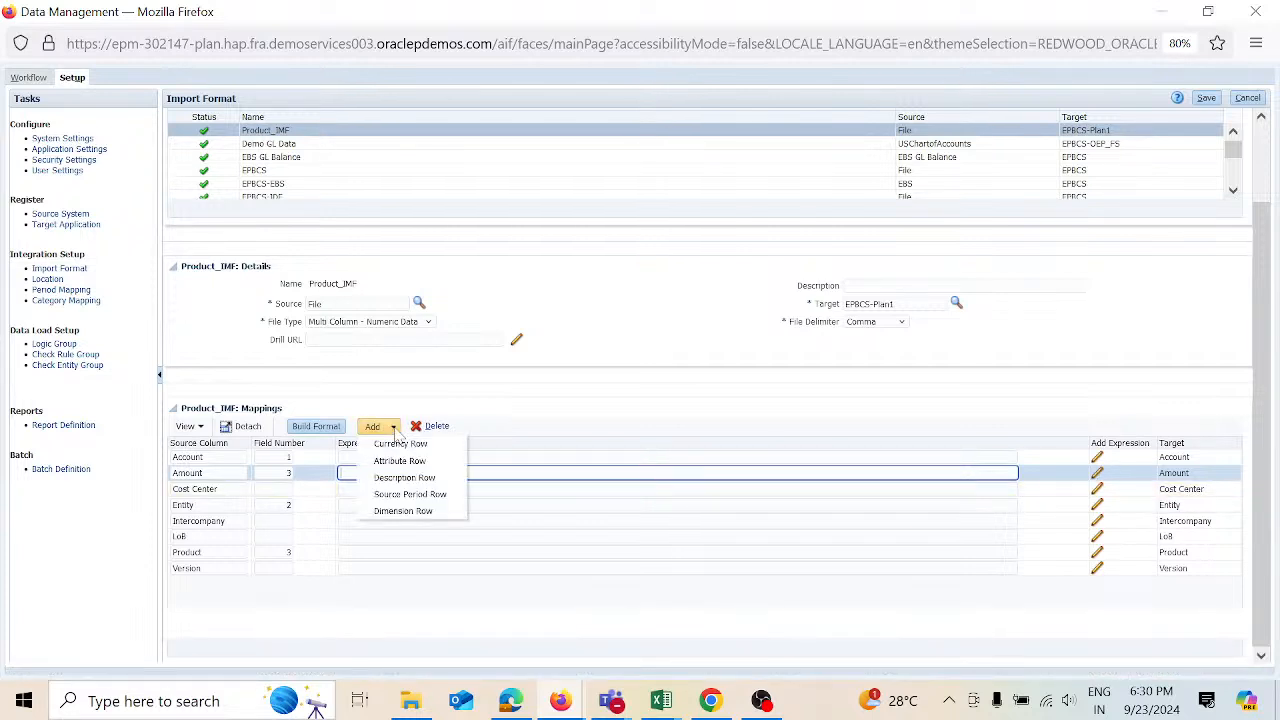
click(597, 388)
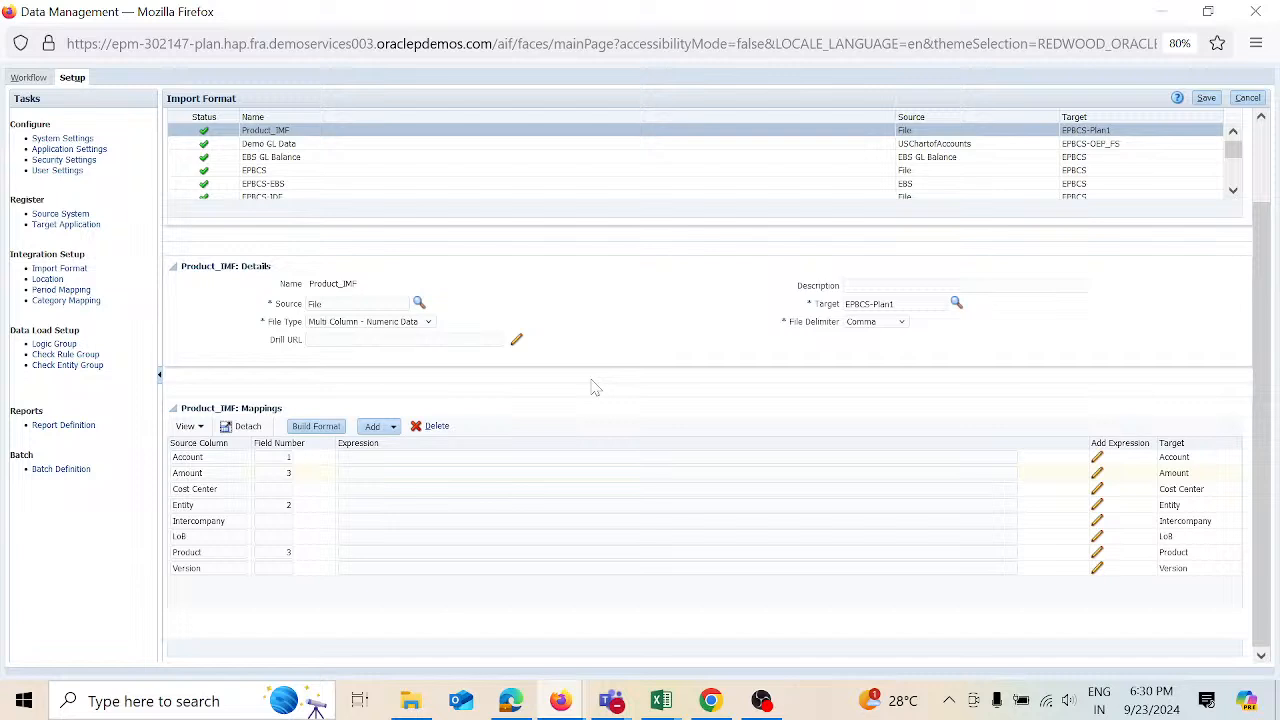
click(1096, 472)
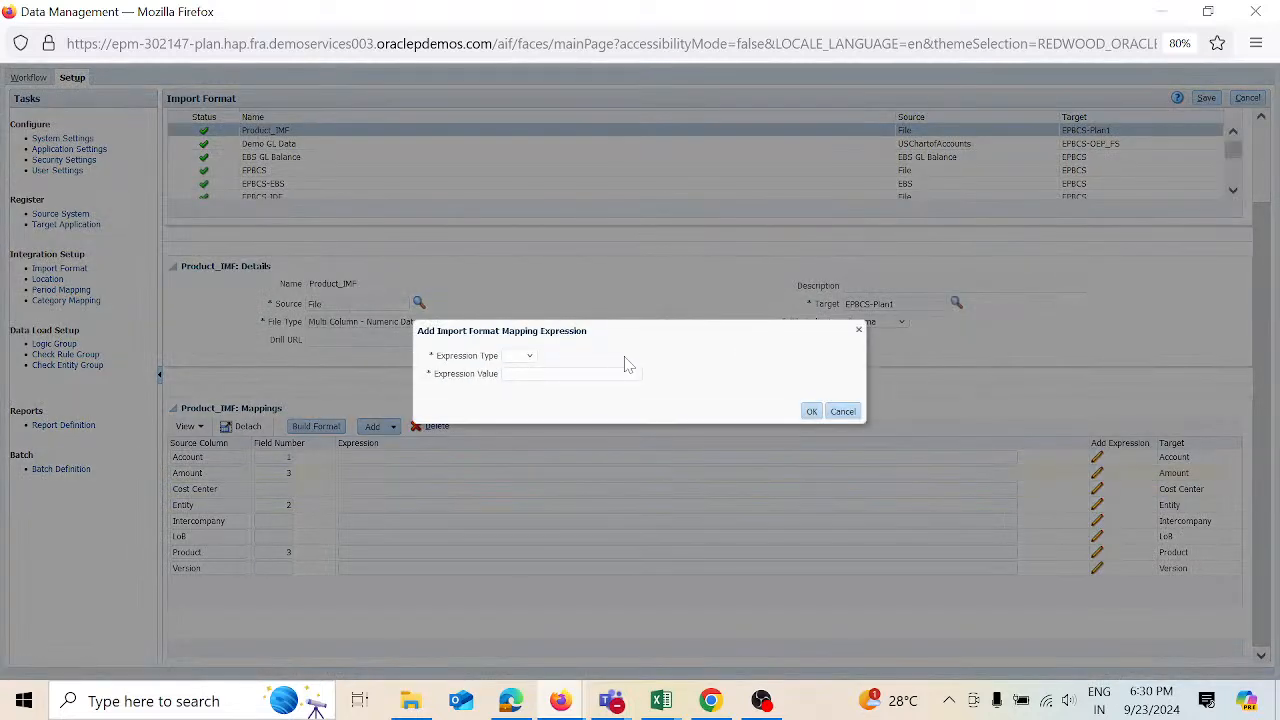
click(530, 358)
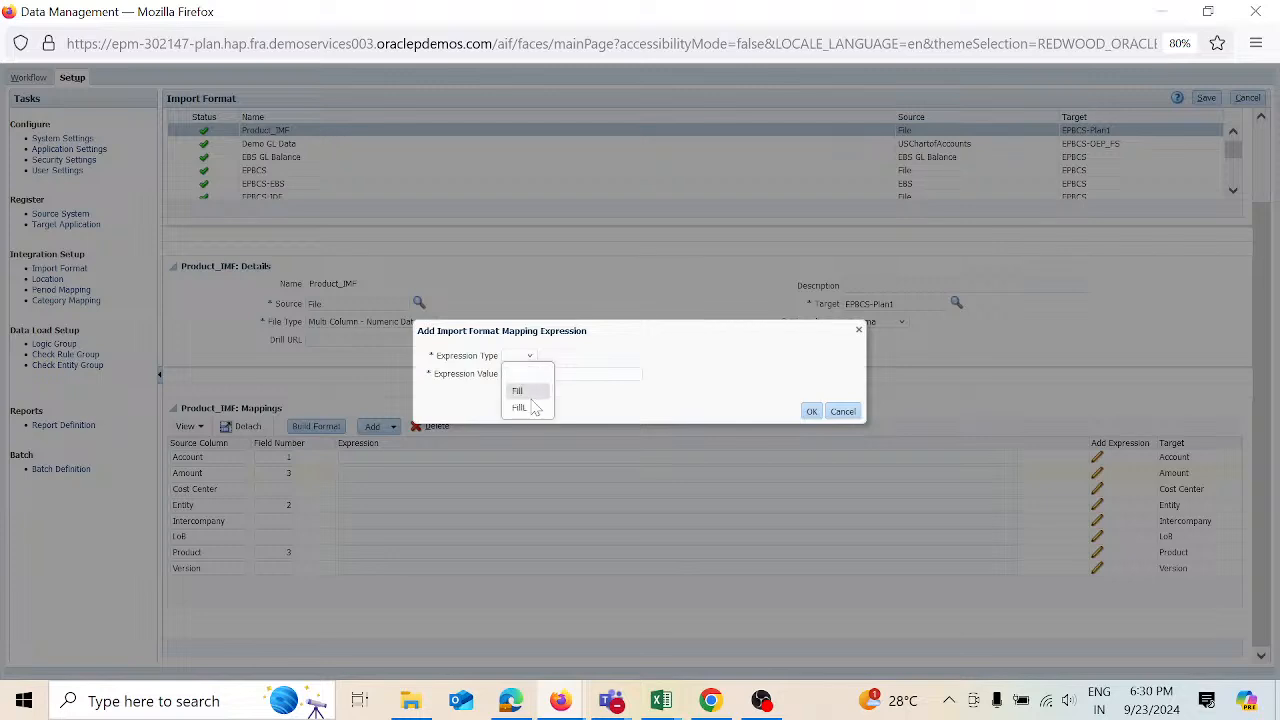
click(530, 406)
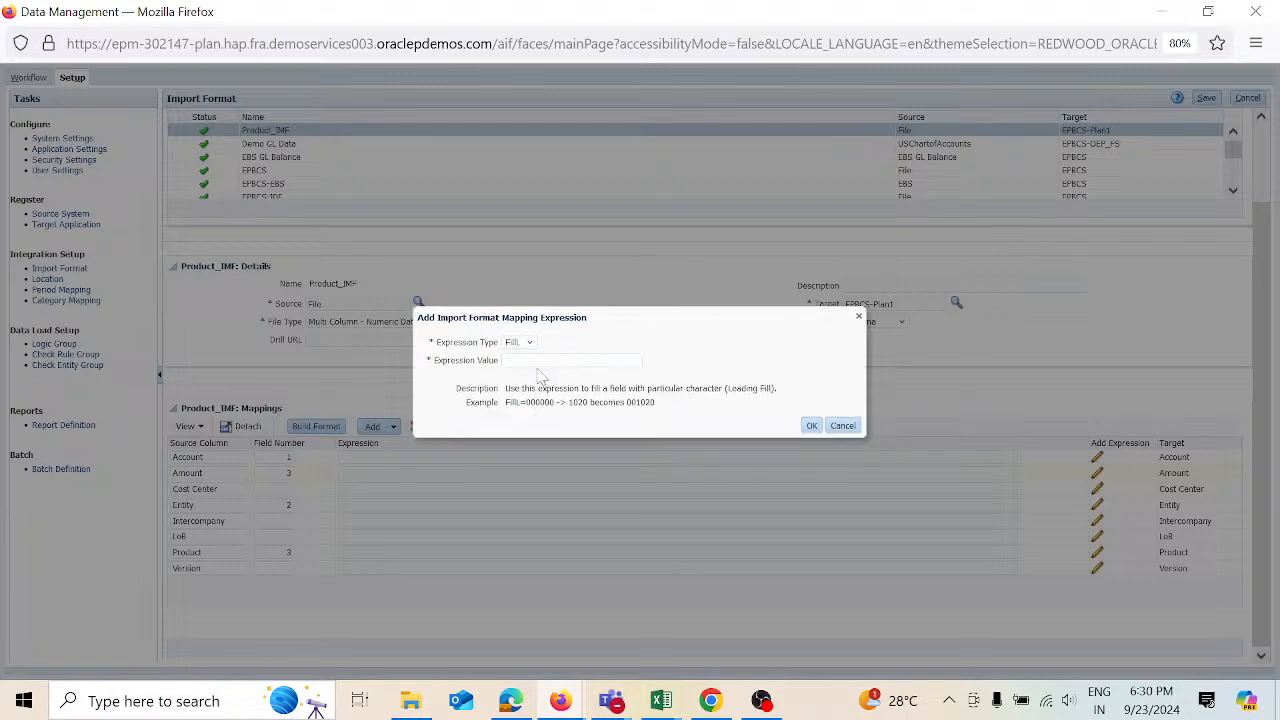
click(530, 343)
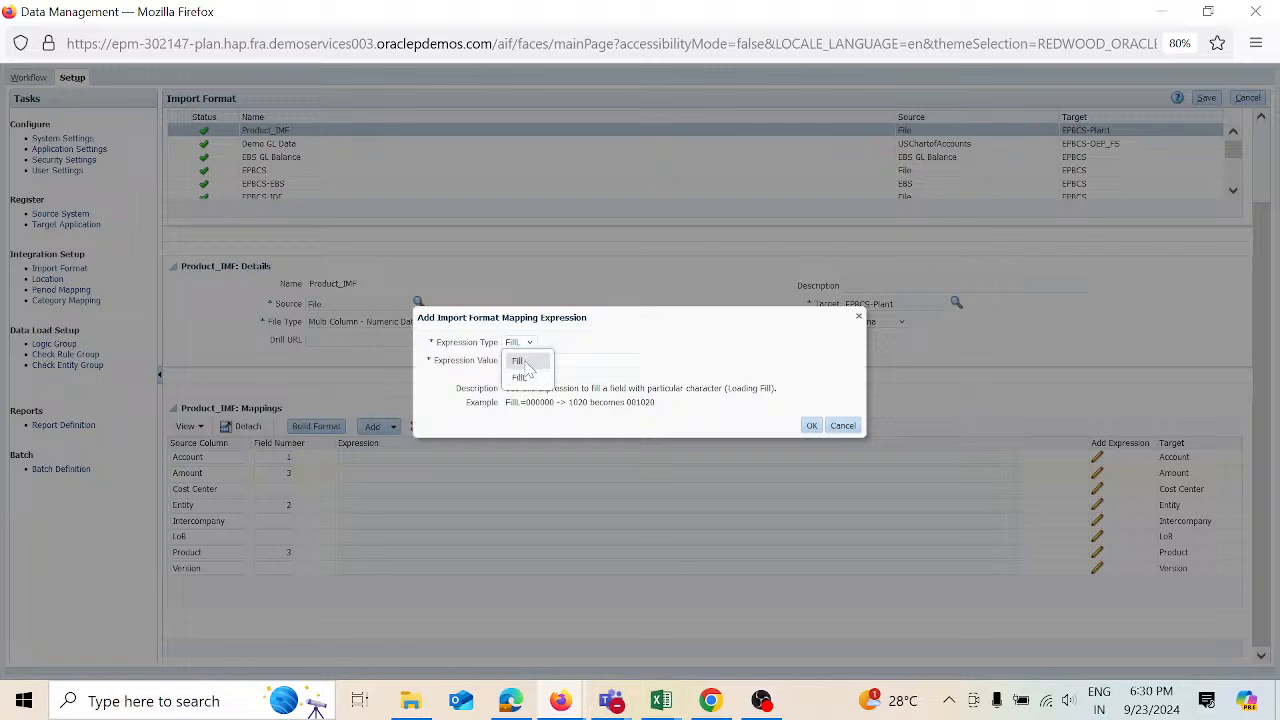
click(518, 361)
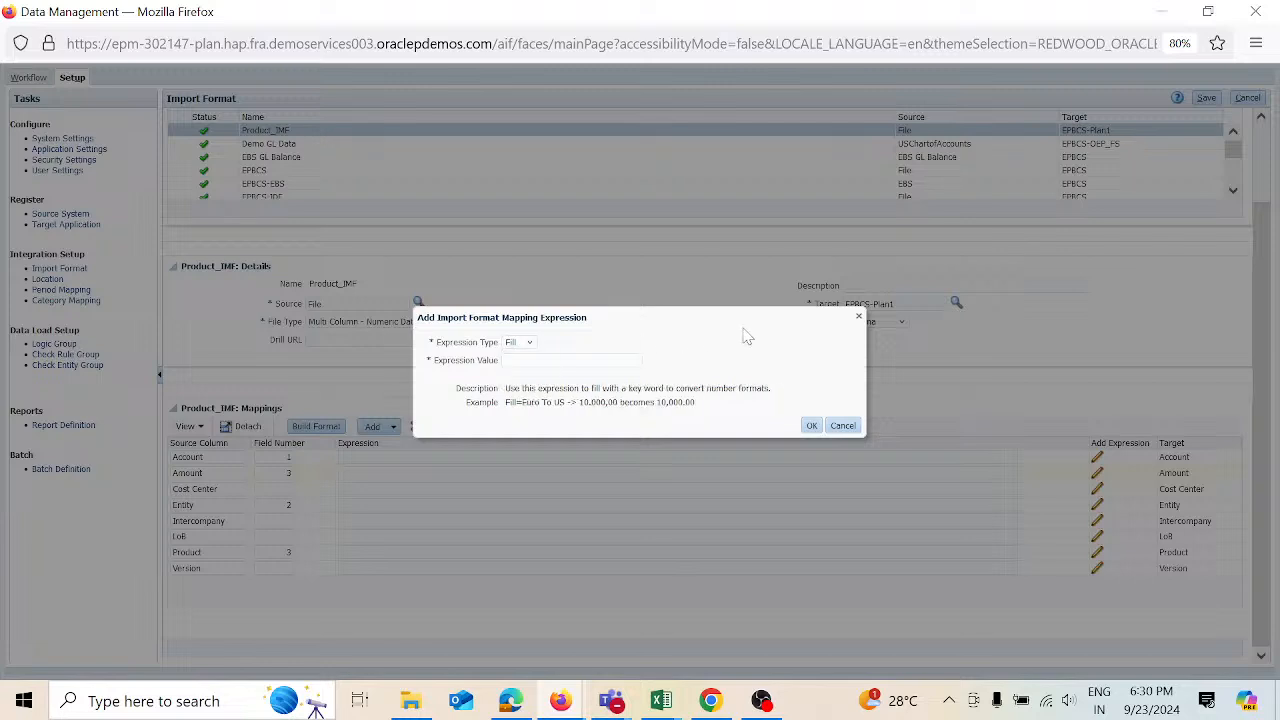
click(848, 427)
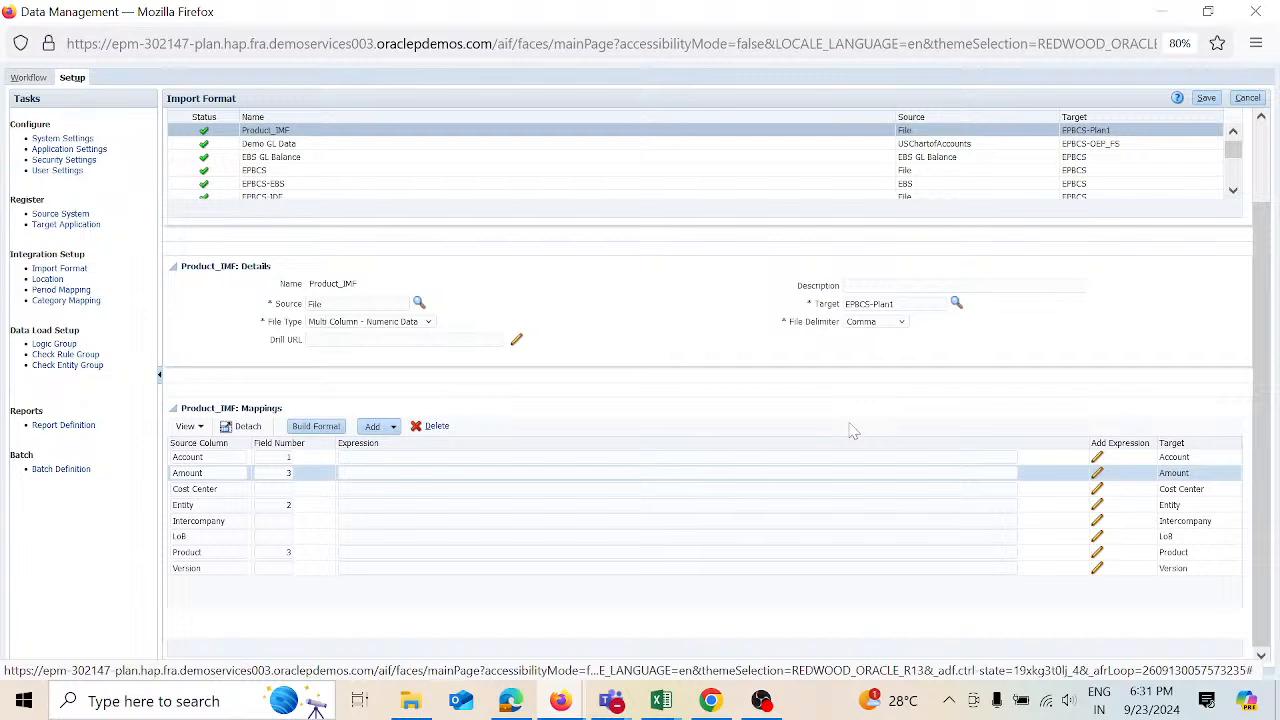
- Review the expression types available for the Account mapping, leaving its expression empty
click(1097, 458)
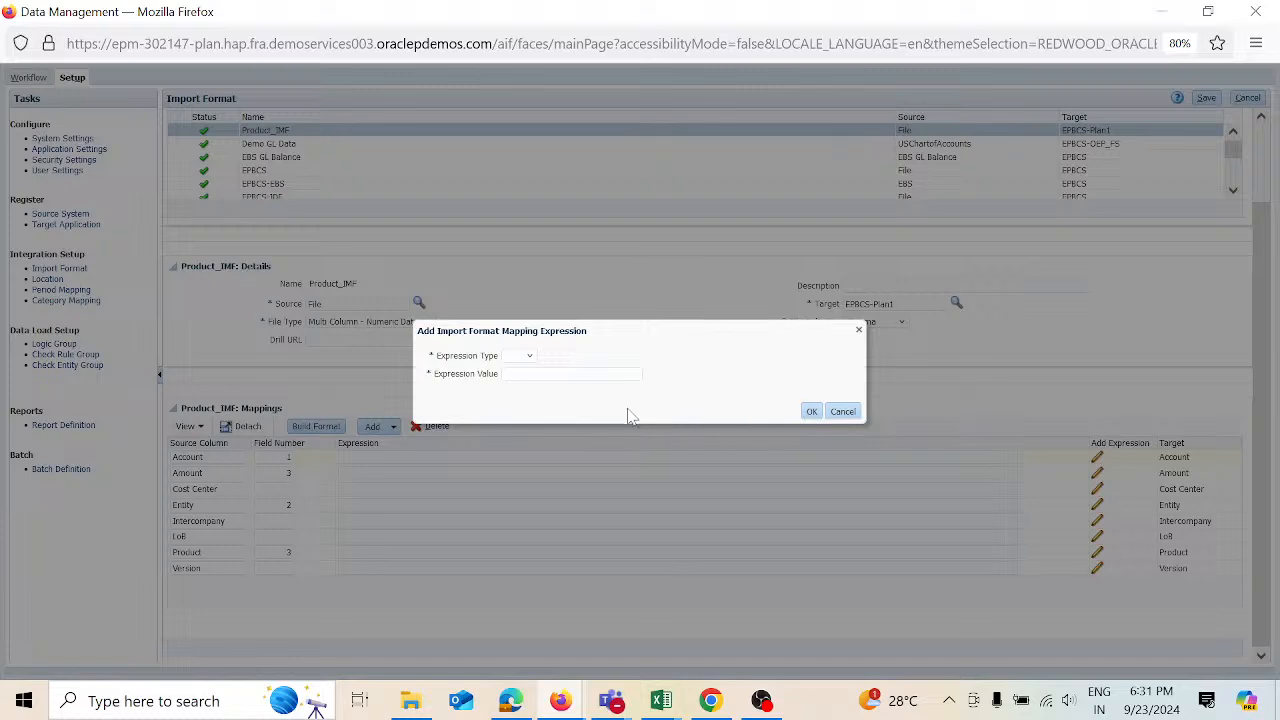
click(530, 358)
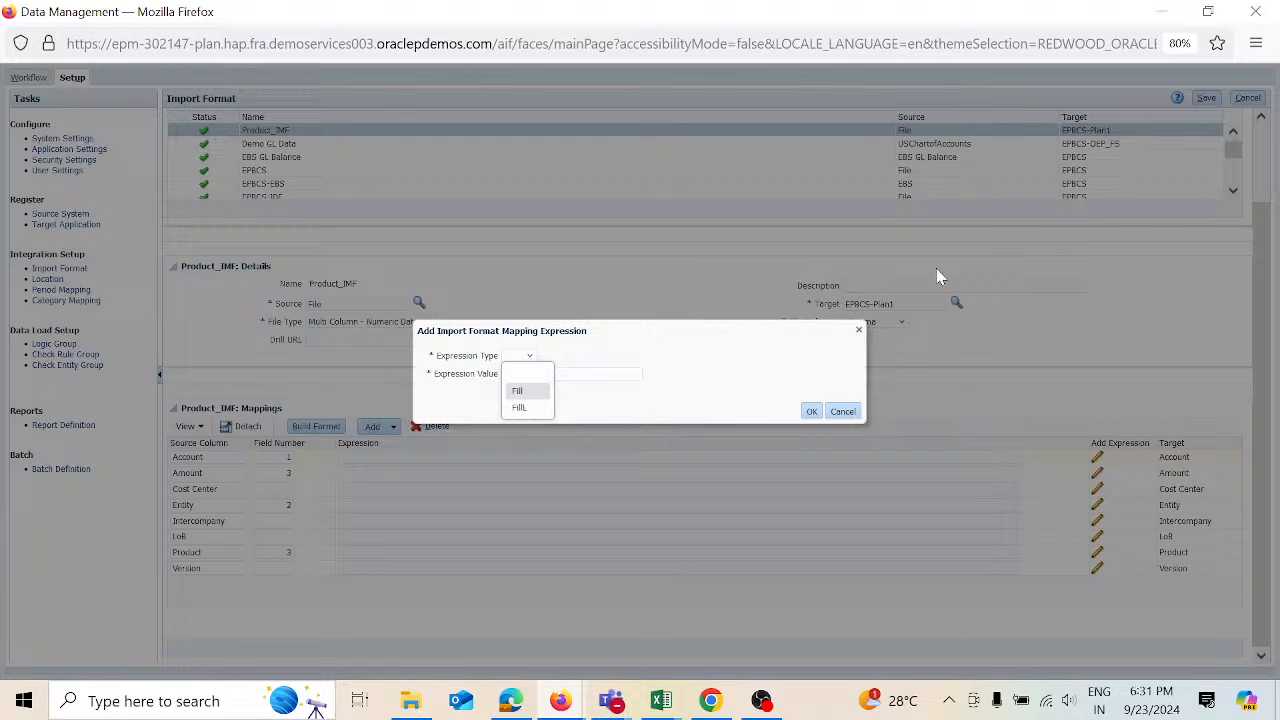
click(1017, 366)
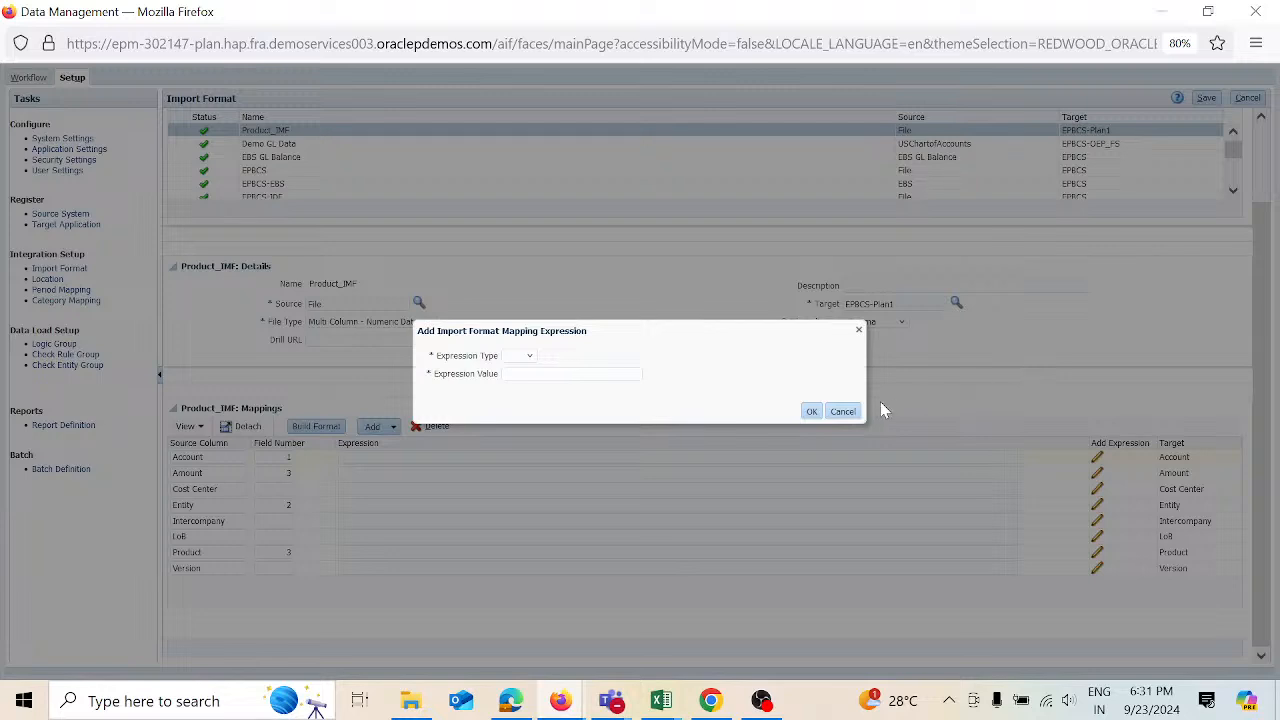
click(843, 412)
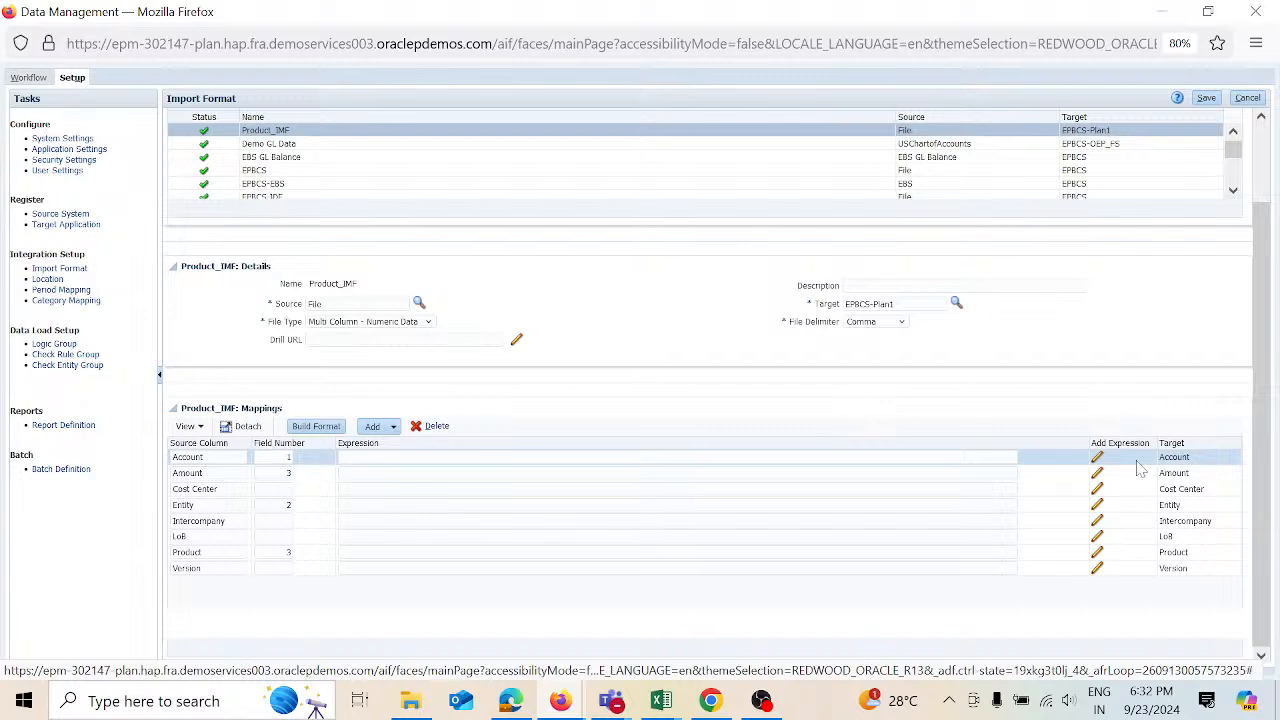
click(1097, 458)
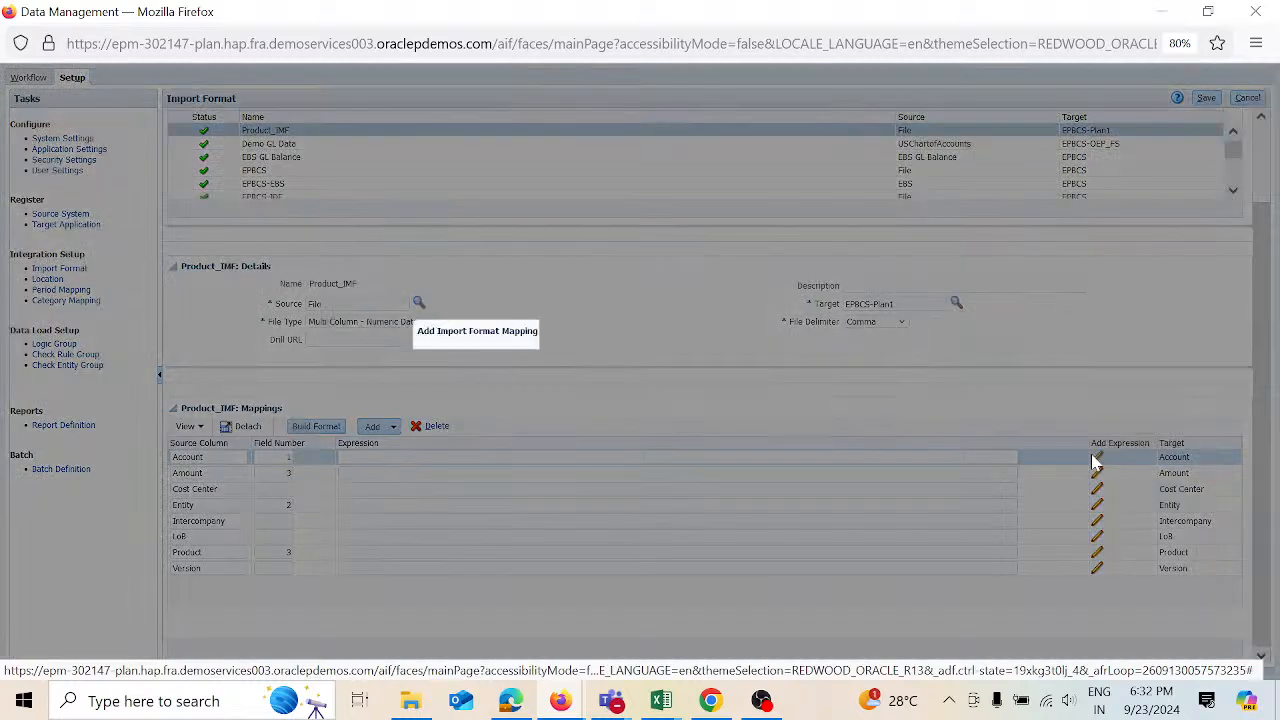
click(530, 357)
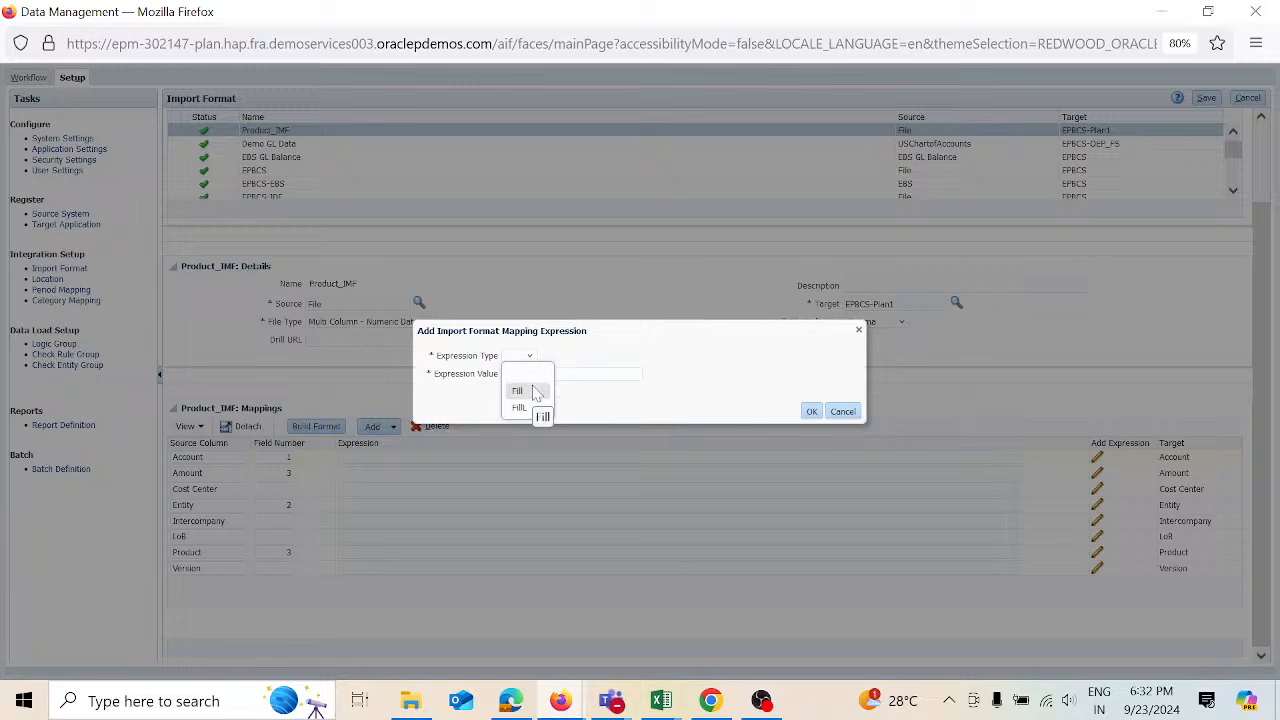
click(628, 283)
click(841, 411)
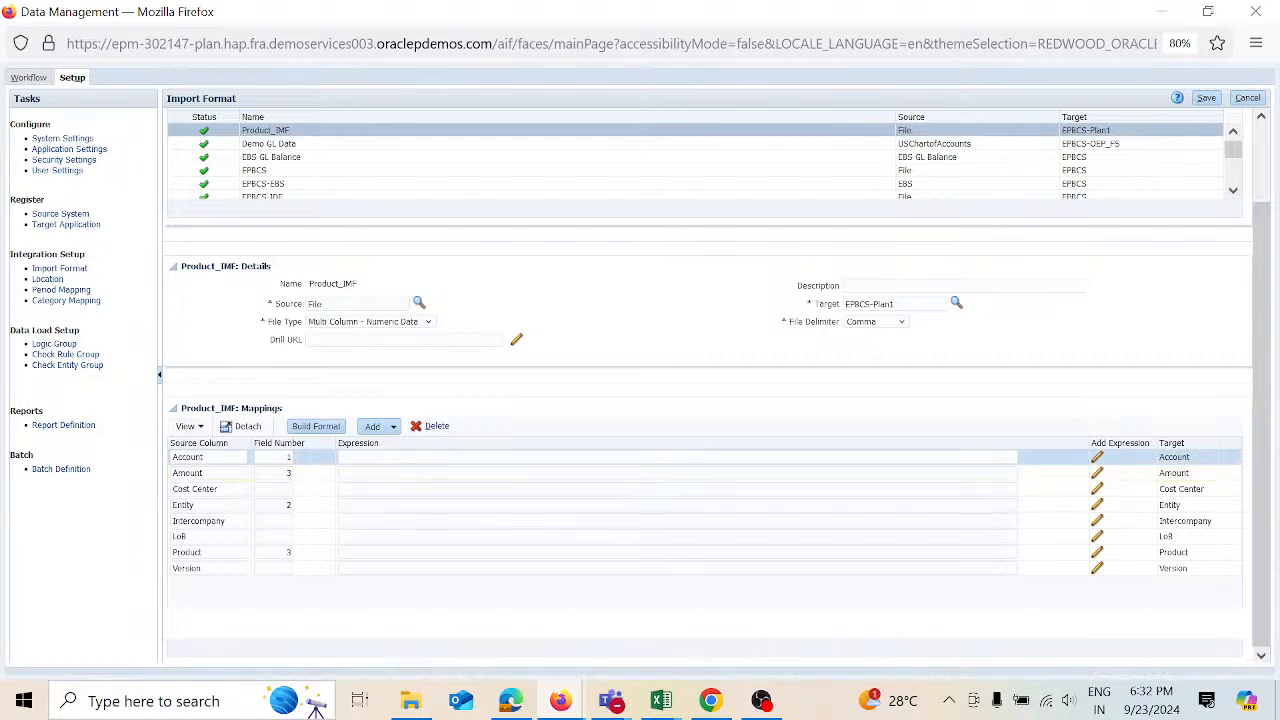
- Start a mapping expression from the Account row with type Fill and enter the expression value 3,6
click(970, 457)
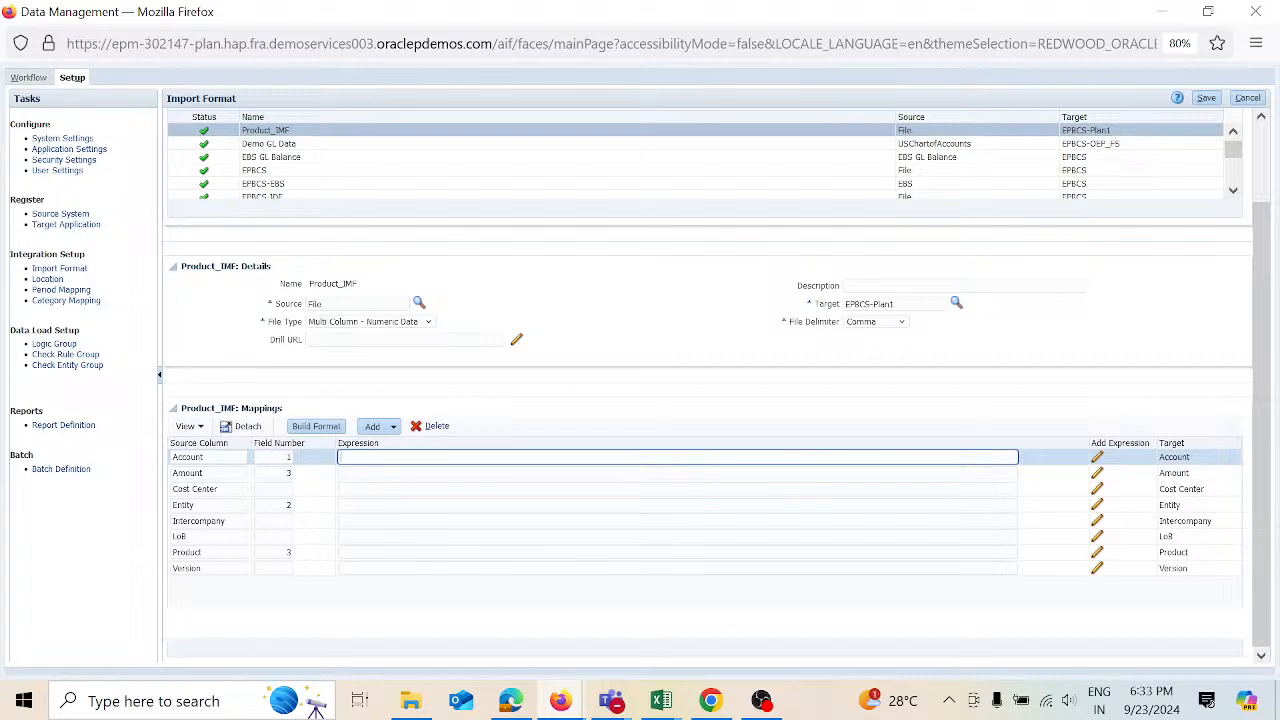
click(1097, 458)
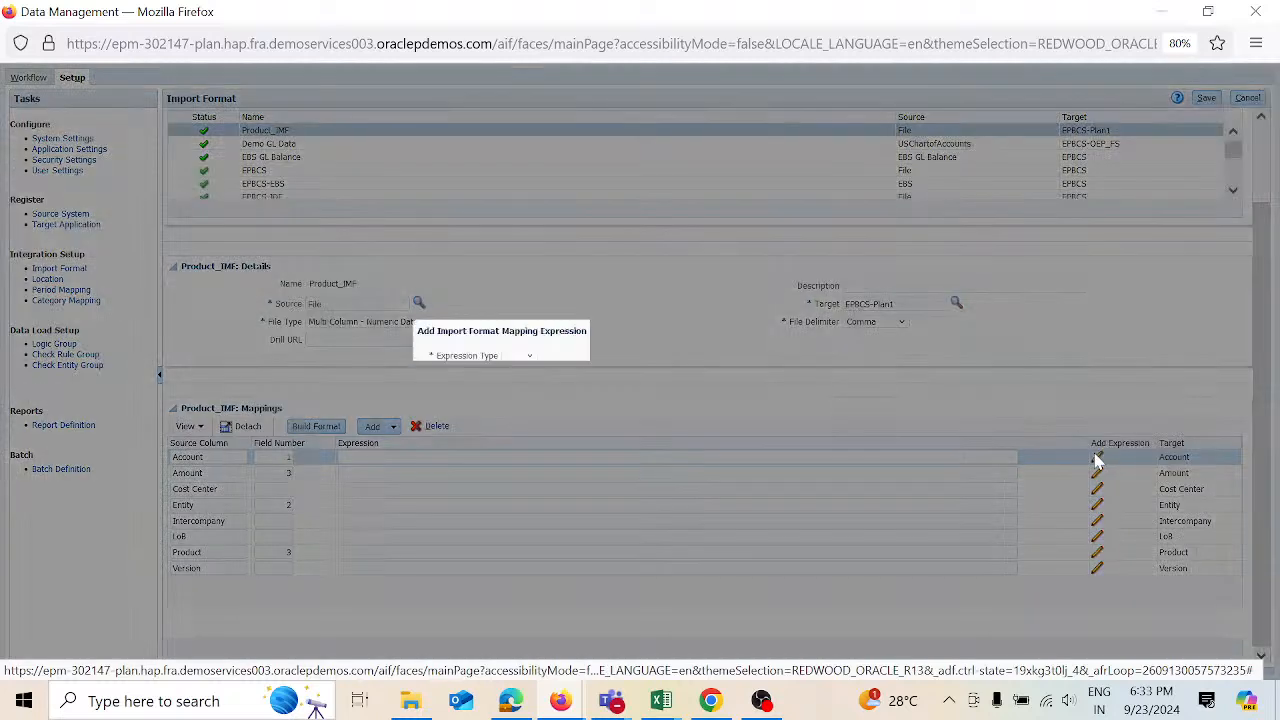
click(533, 360)
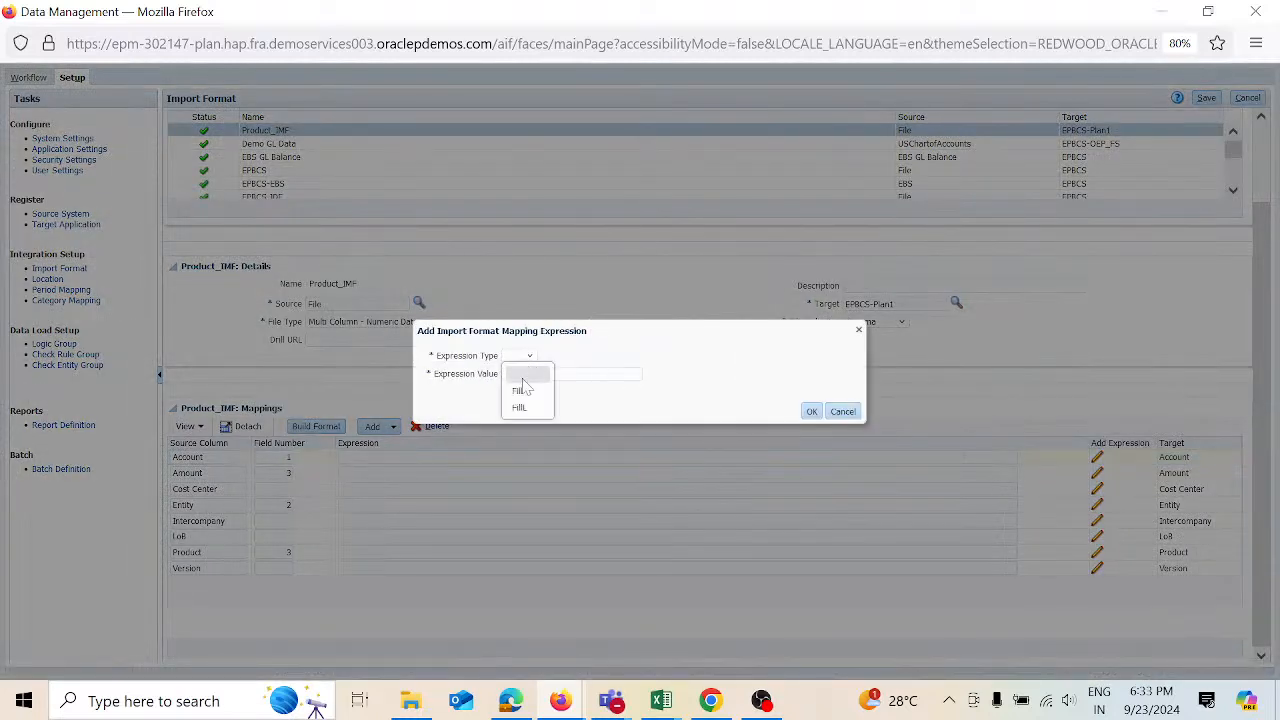
click(522, 396)
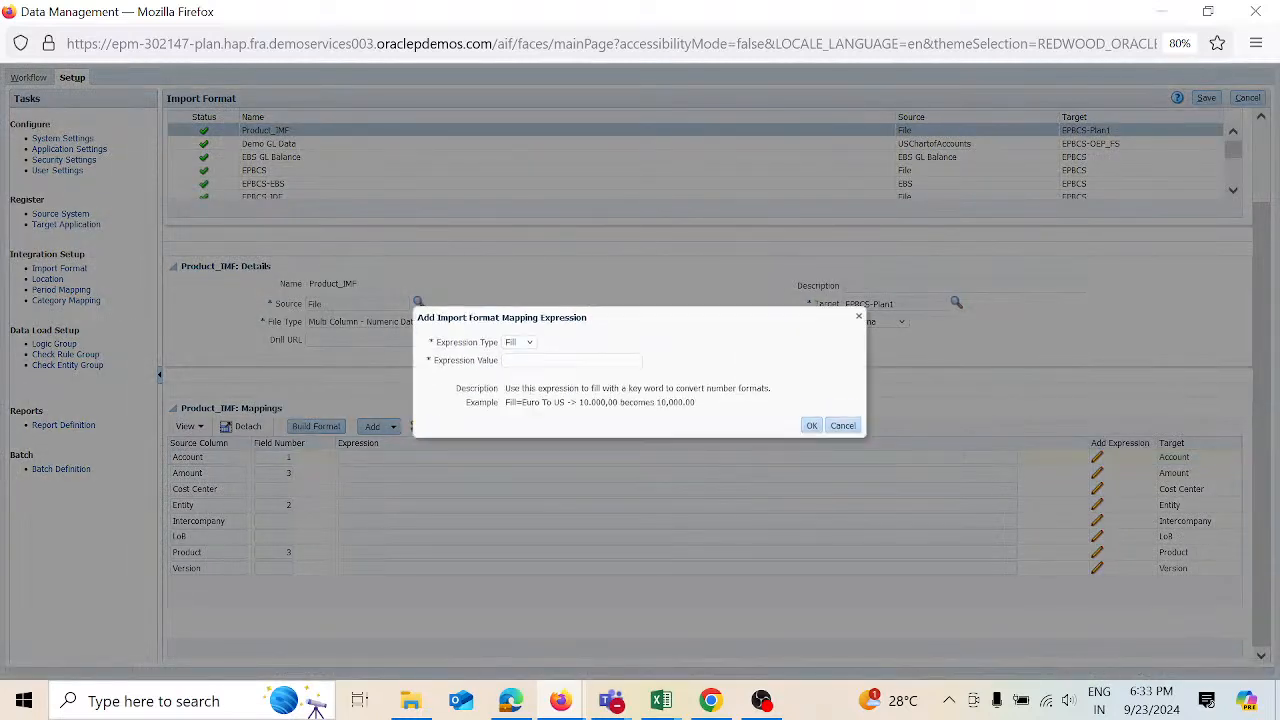
click(527, 362)
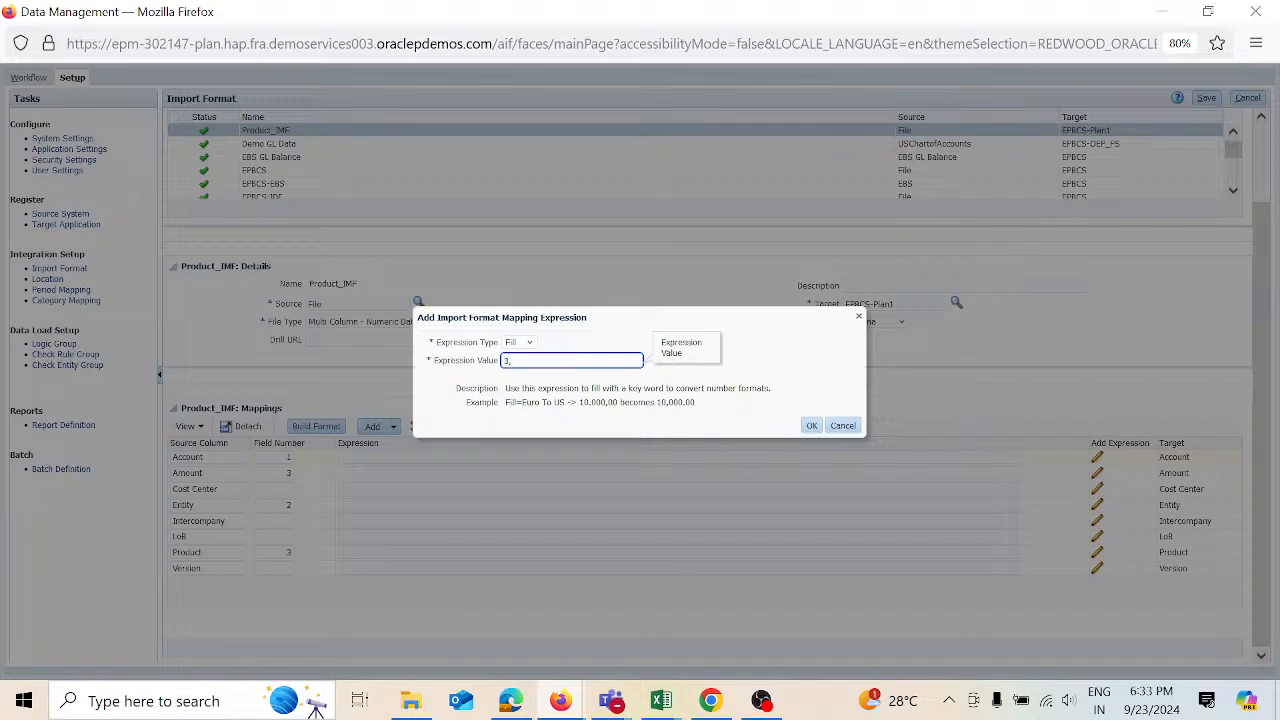
text(3,6)
- Check the positions of product columns C to E in dataJan in Excel, correct the Fill expression value to 3,5 and add the expression
mouse_move(671, 712)
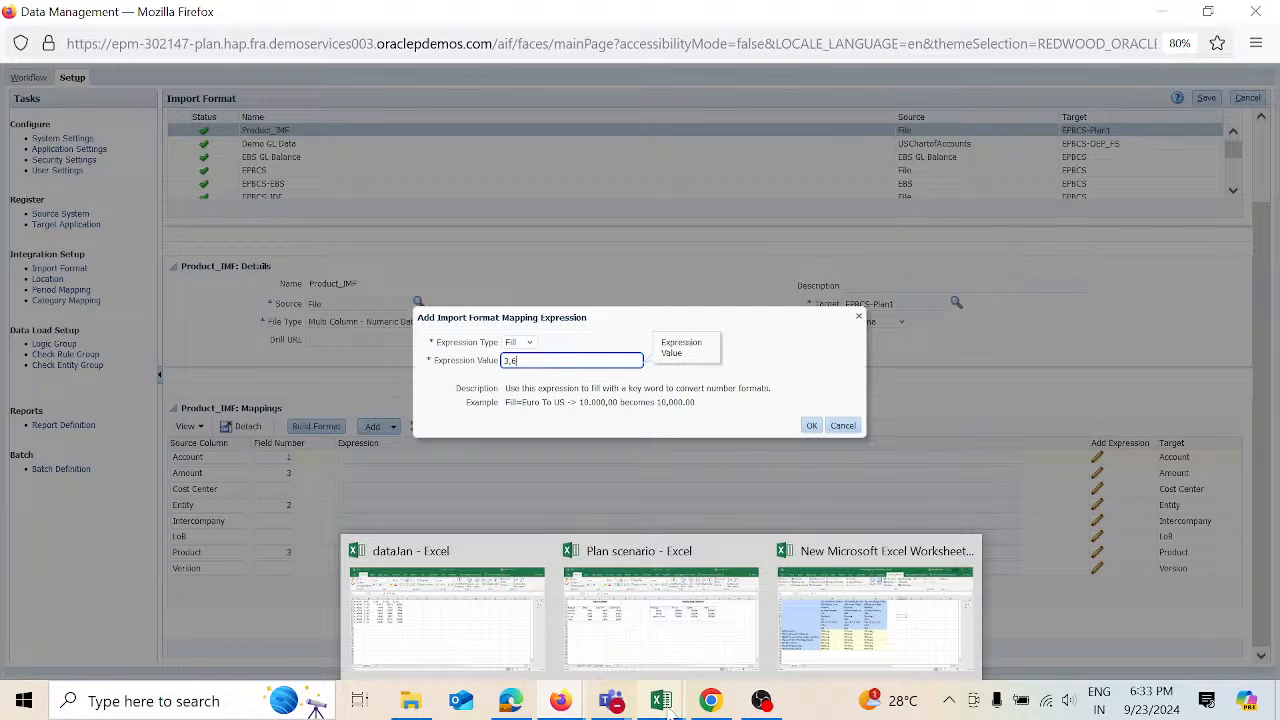
click(535, 550)
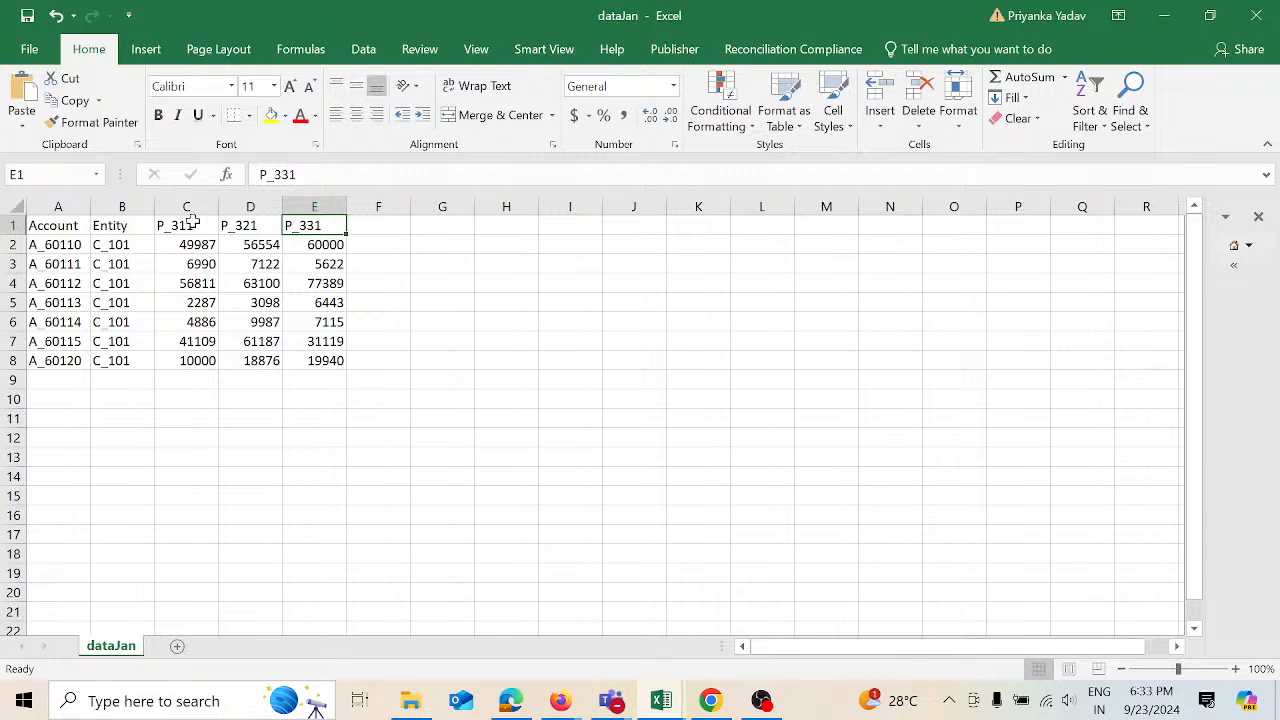
click(193, 221)
click(196, 207)
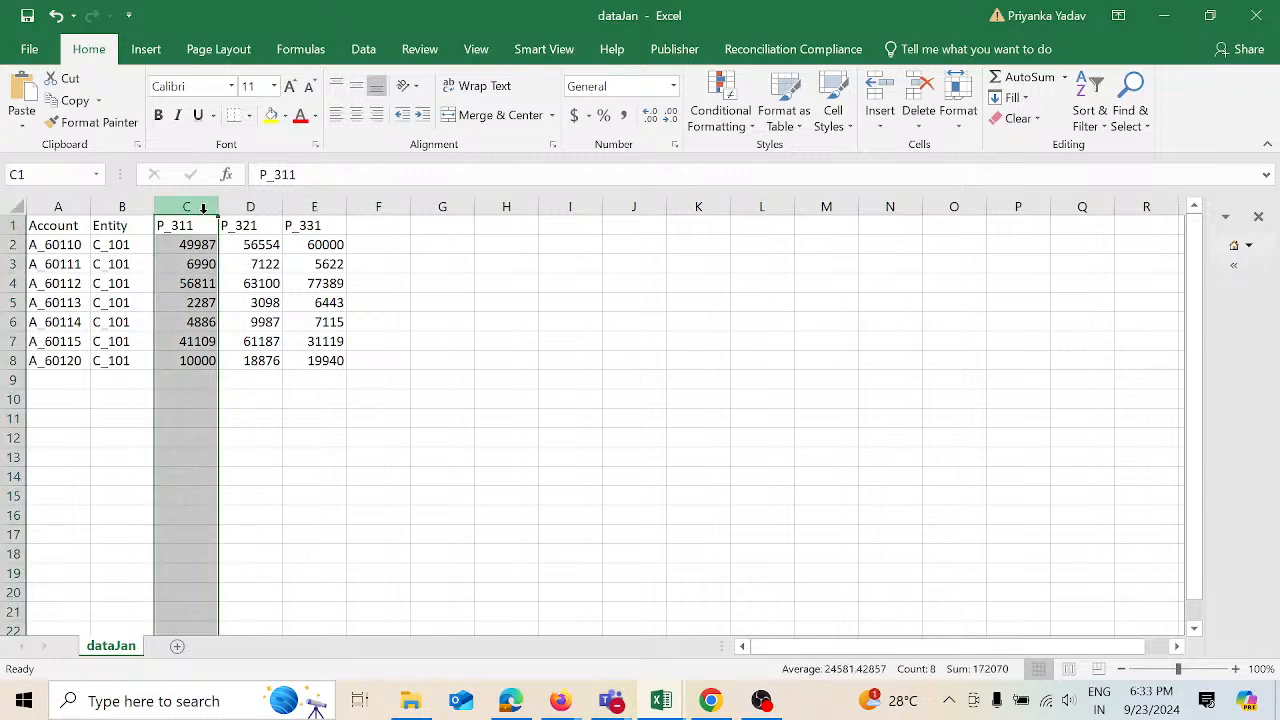
click(330, 205)
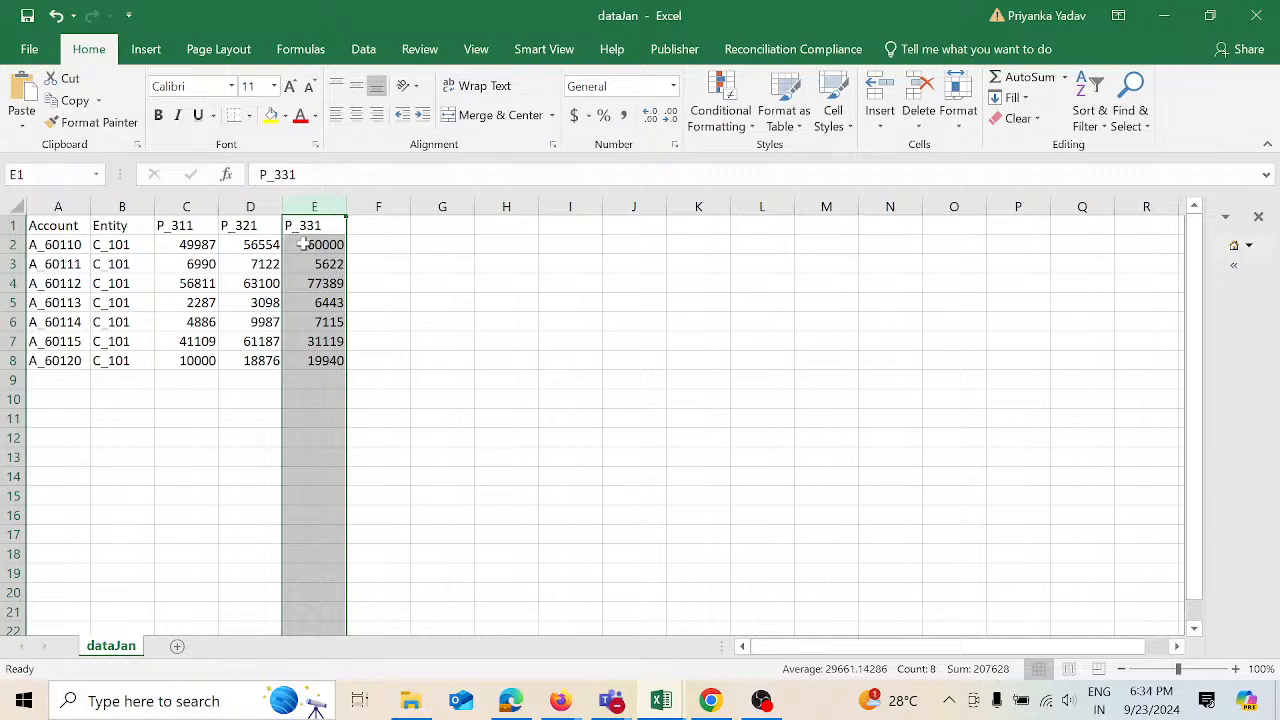
key(alt+Tab)
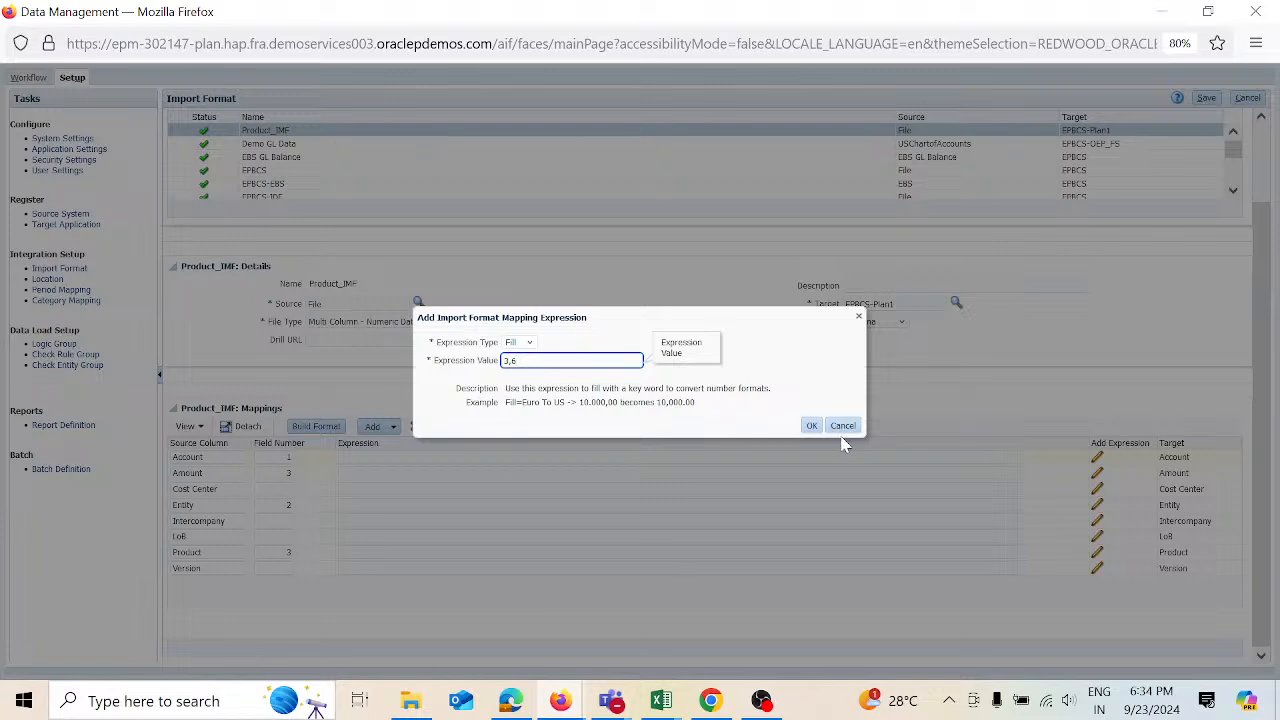
key(BackSpace)
click(811, 425)
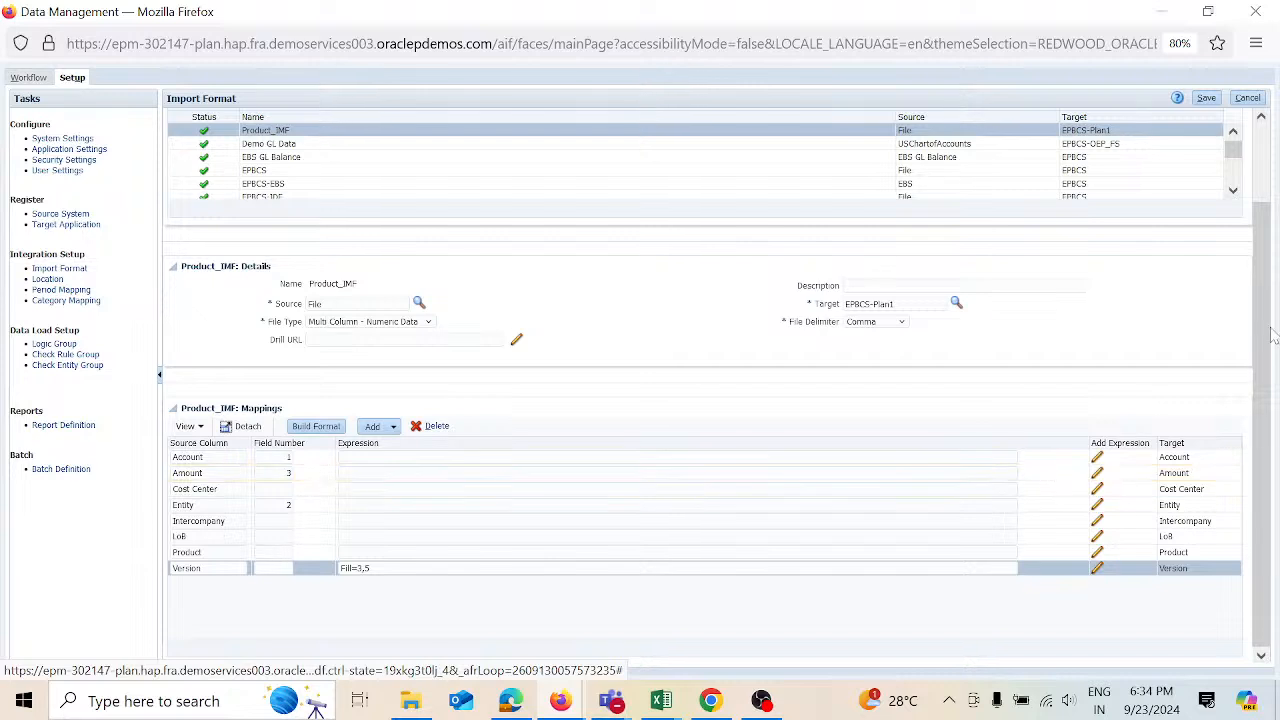
- Return the Data Exchange window in Firefox to the Planning home page and reload it
mouse_move(565, 706)
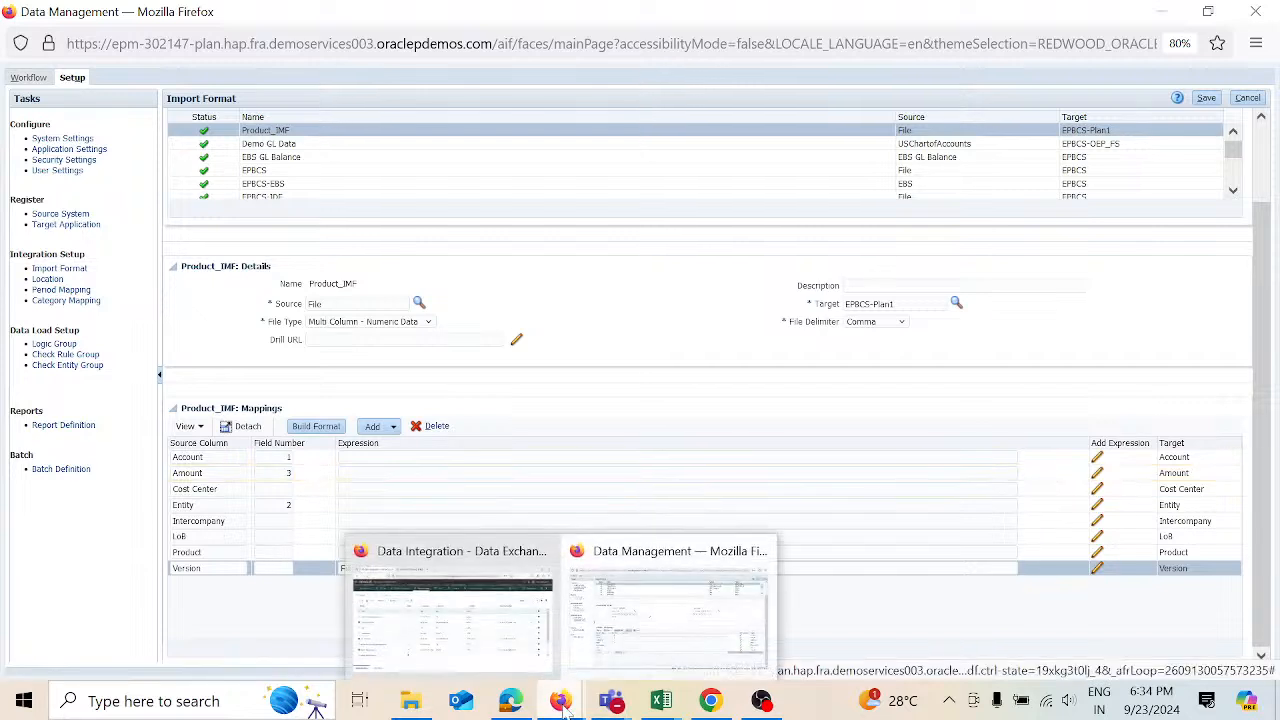
click(480, 615)
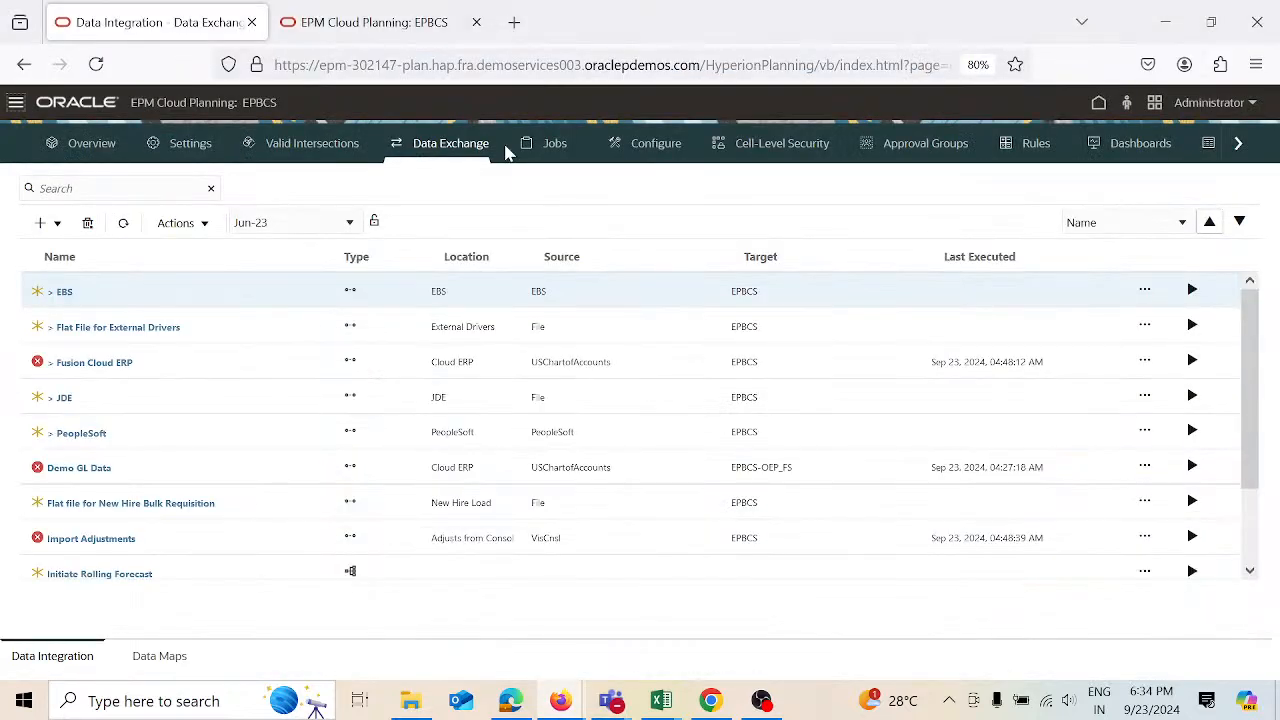
click(1099, 104)
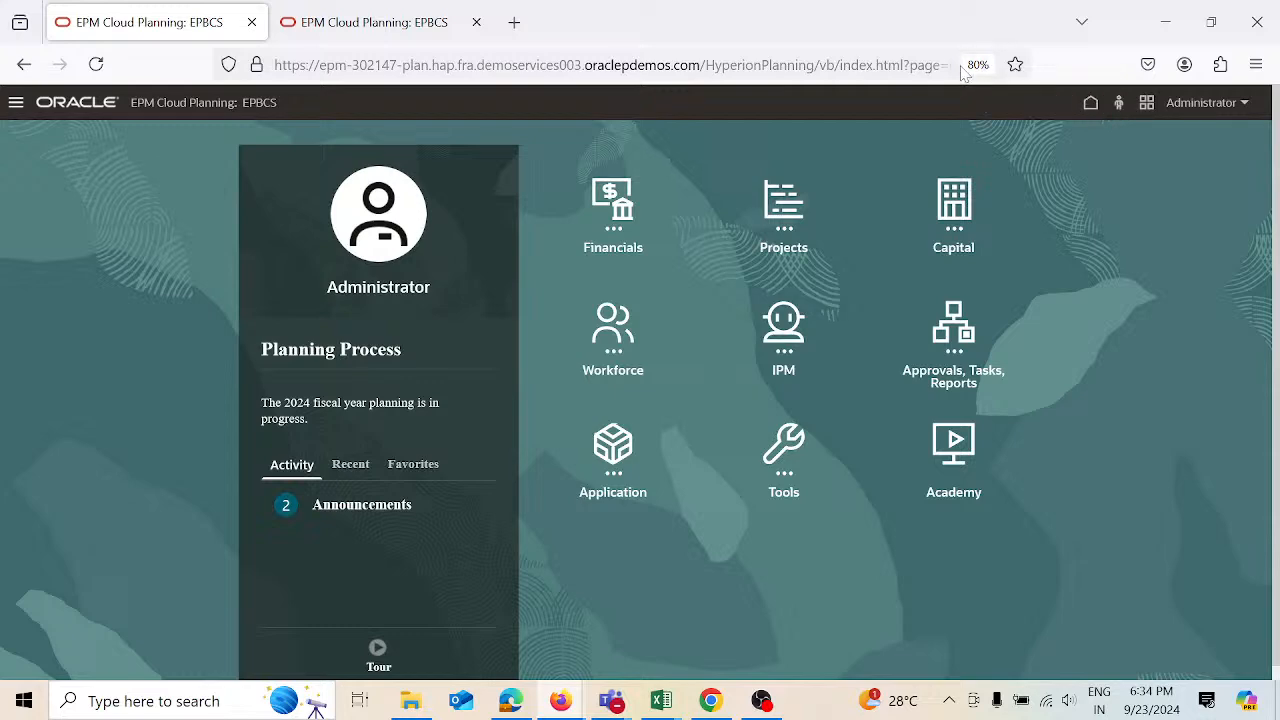
click(958, 66)
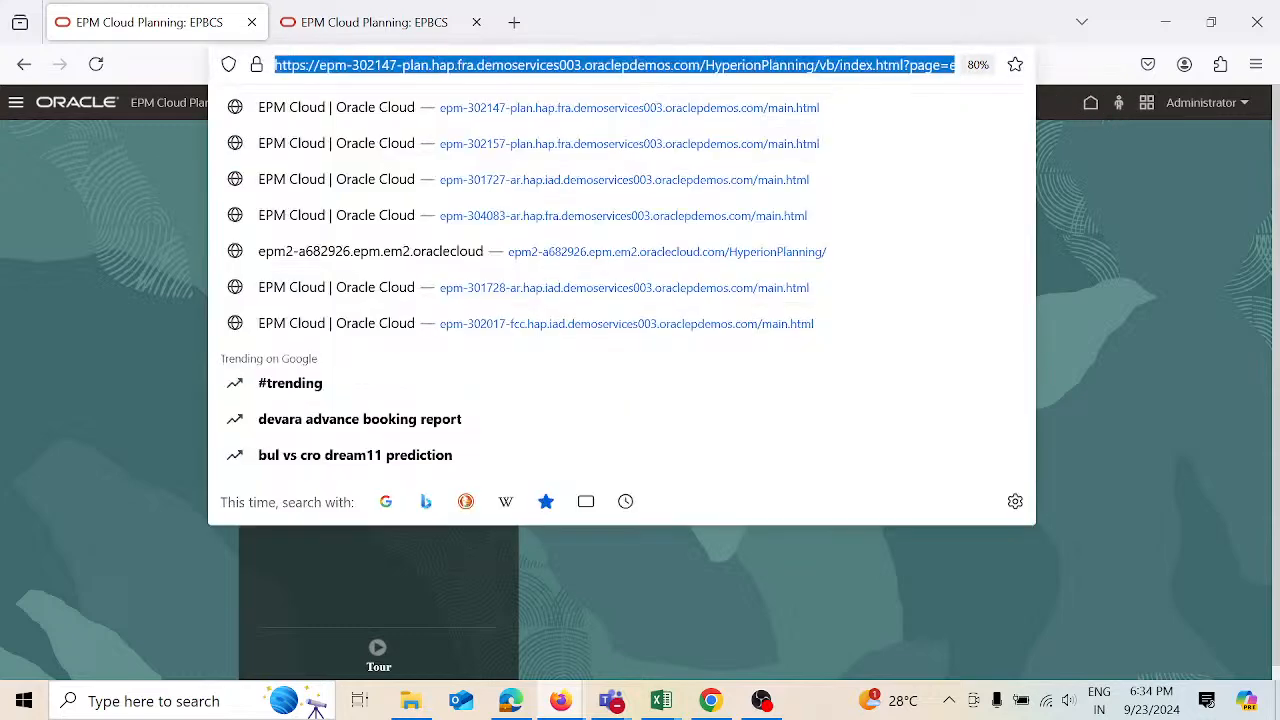
key(Return)
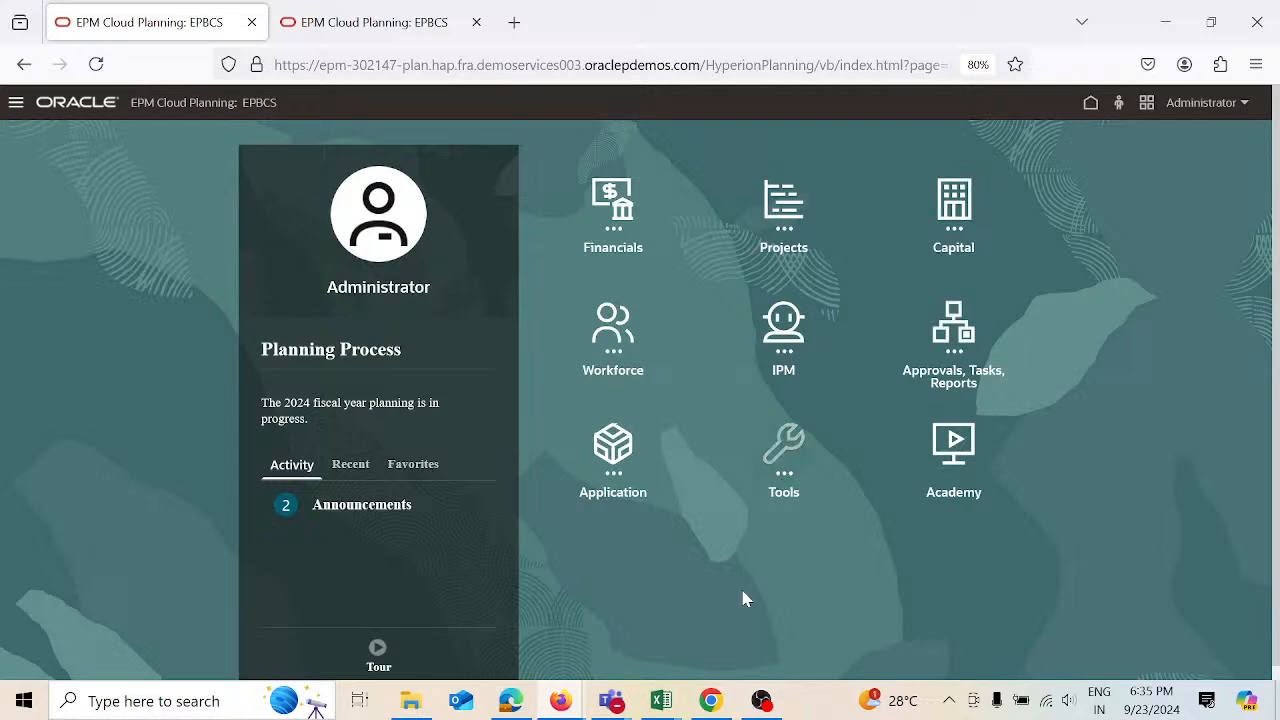
- Switch to Chrome, open the Data Exchange page of the EPBCS application, and close the Data Management window left open in Firefox
click(714, 704)
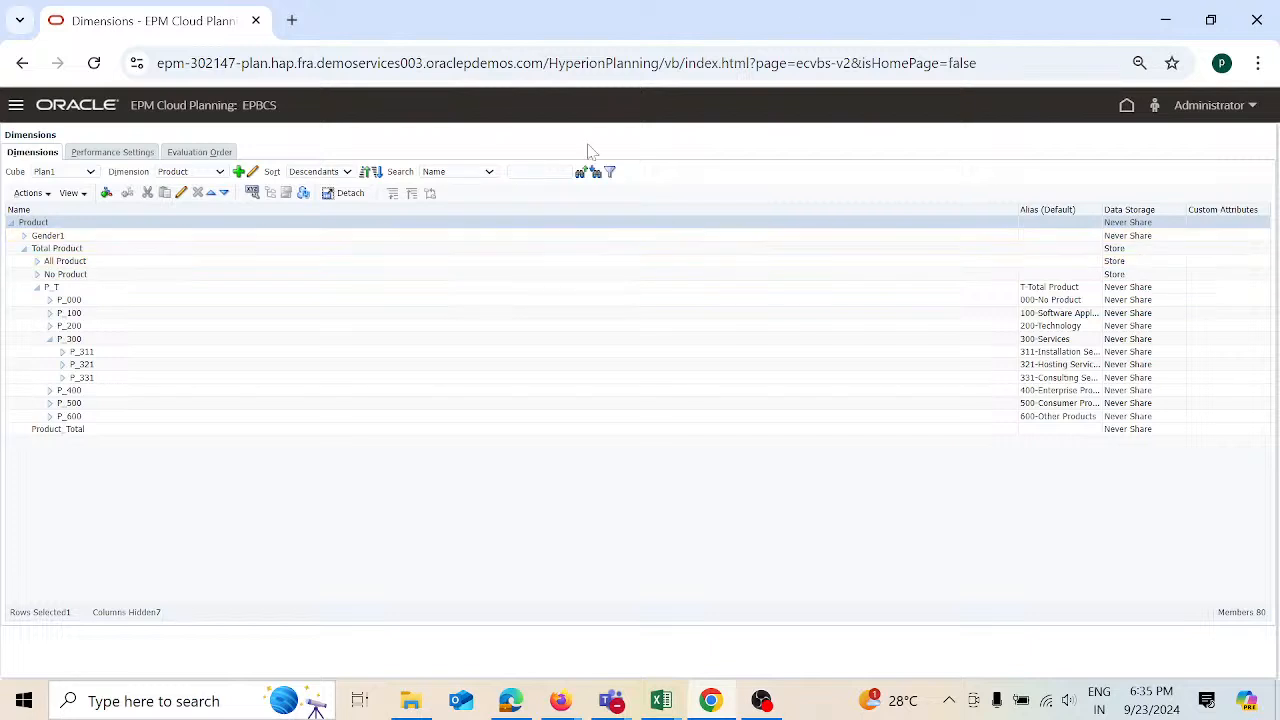
click(1126, 108)
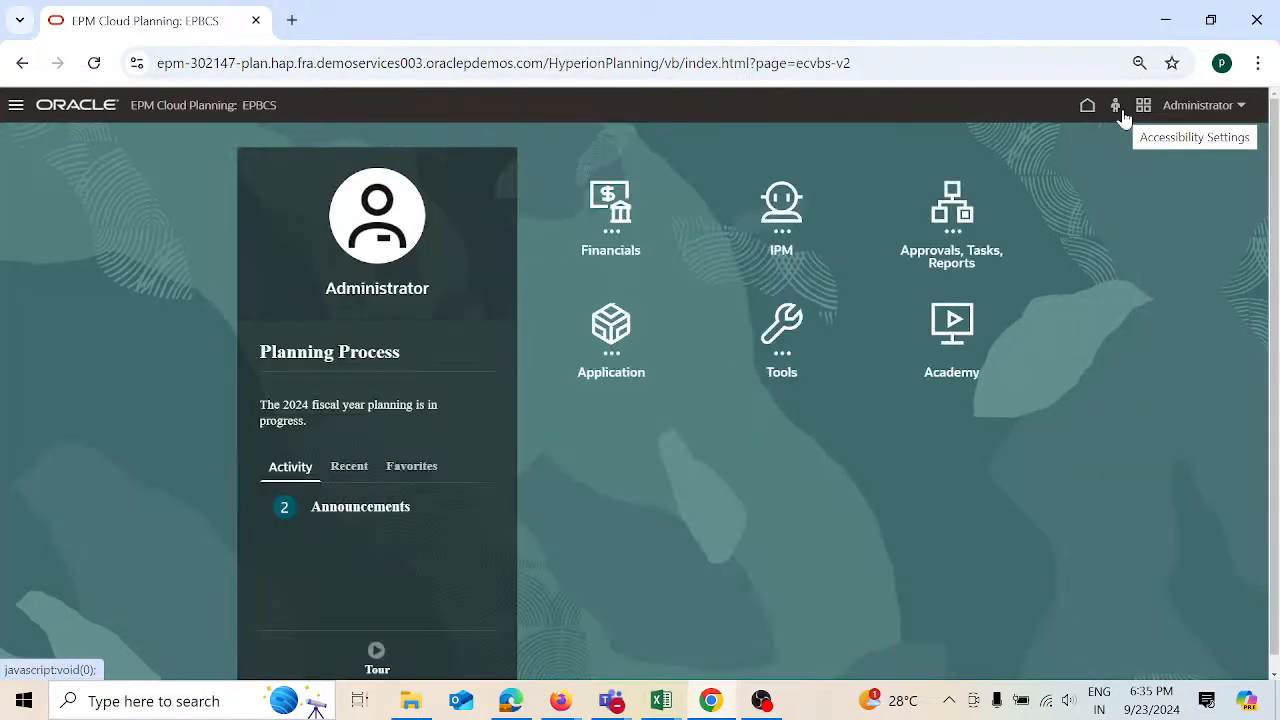
click(609, 330)
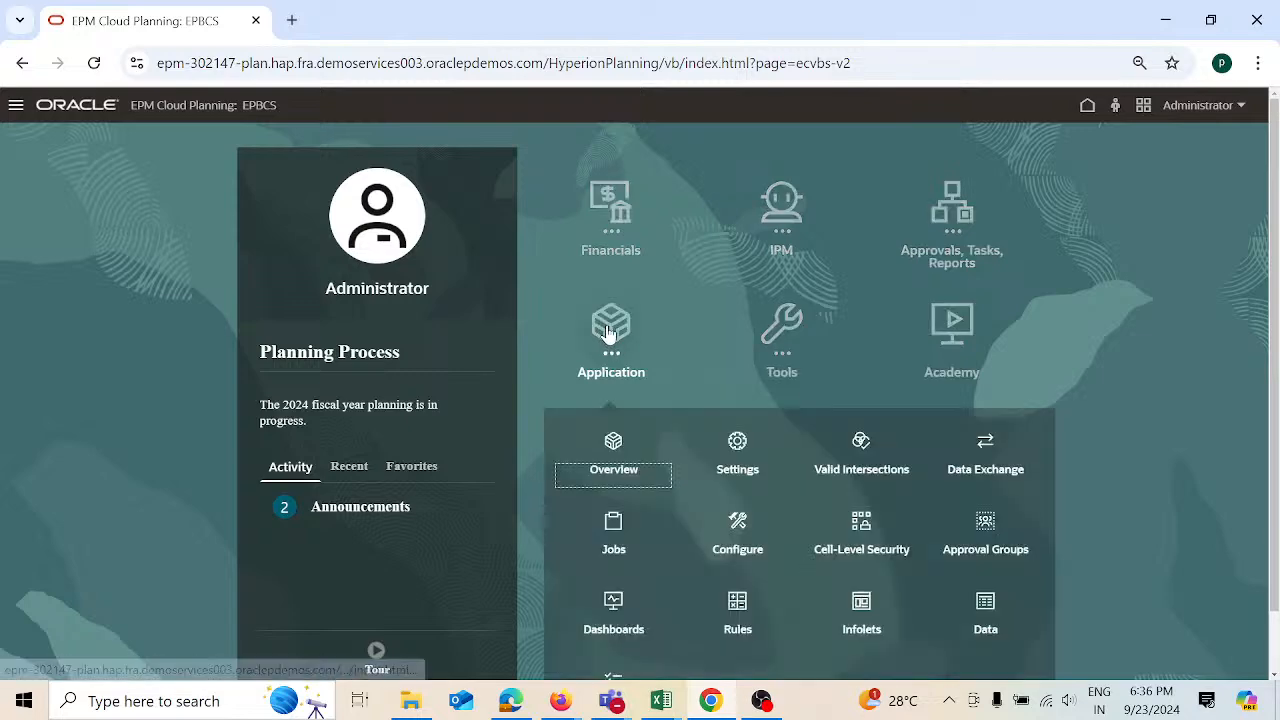
click(986, 447)
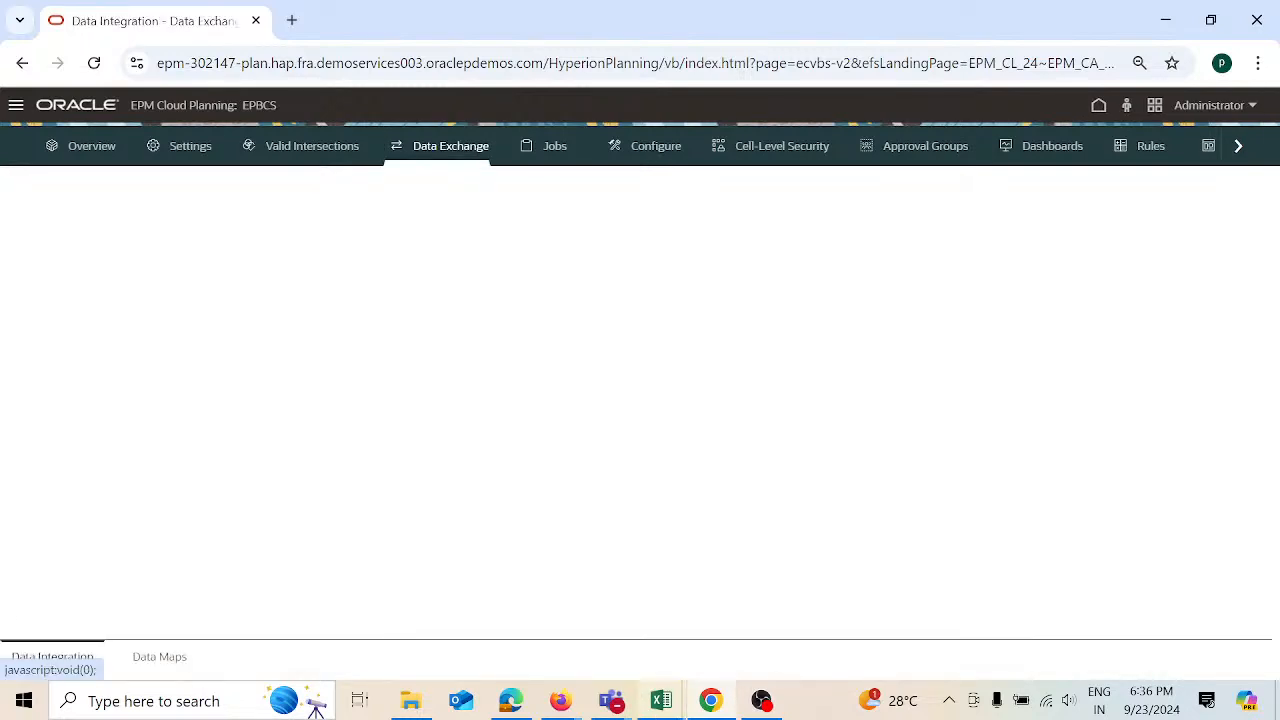
mouse_move(573, 711)
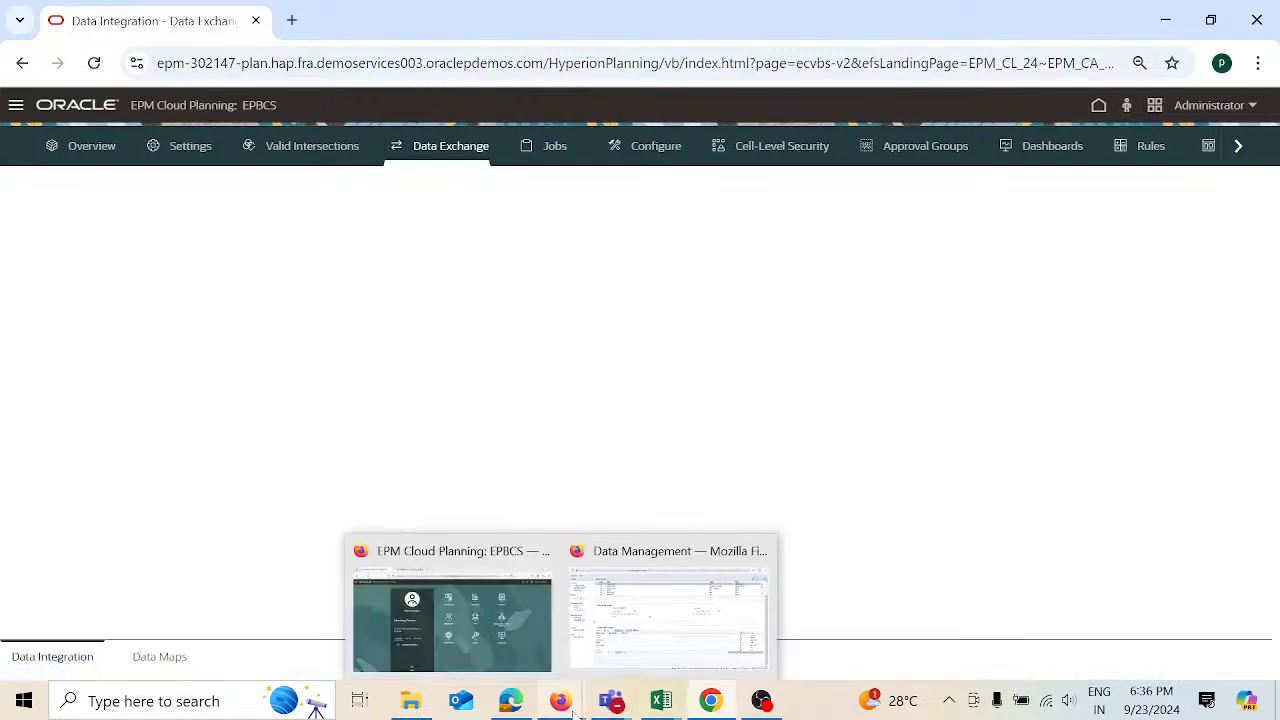
click(672, 605)
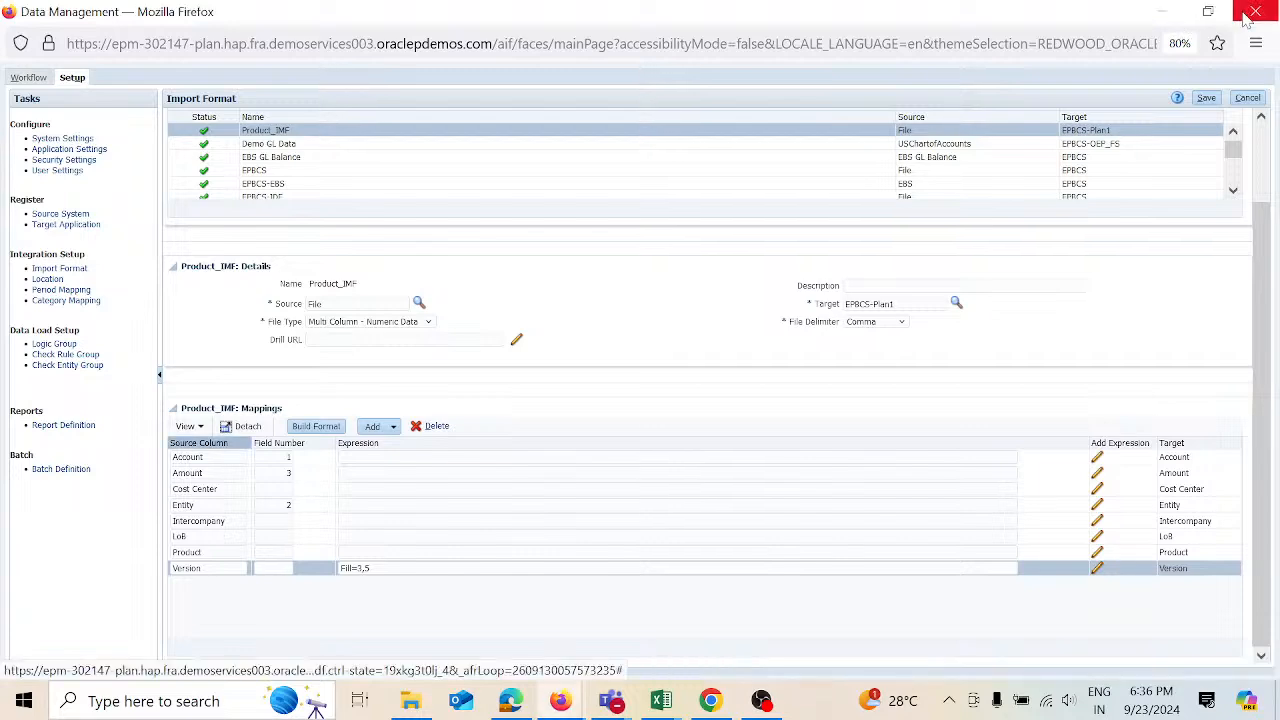
click(1247, 17)
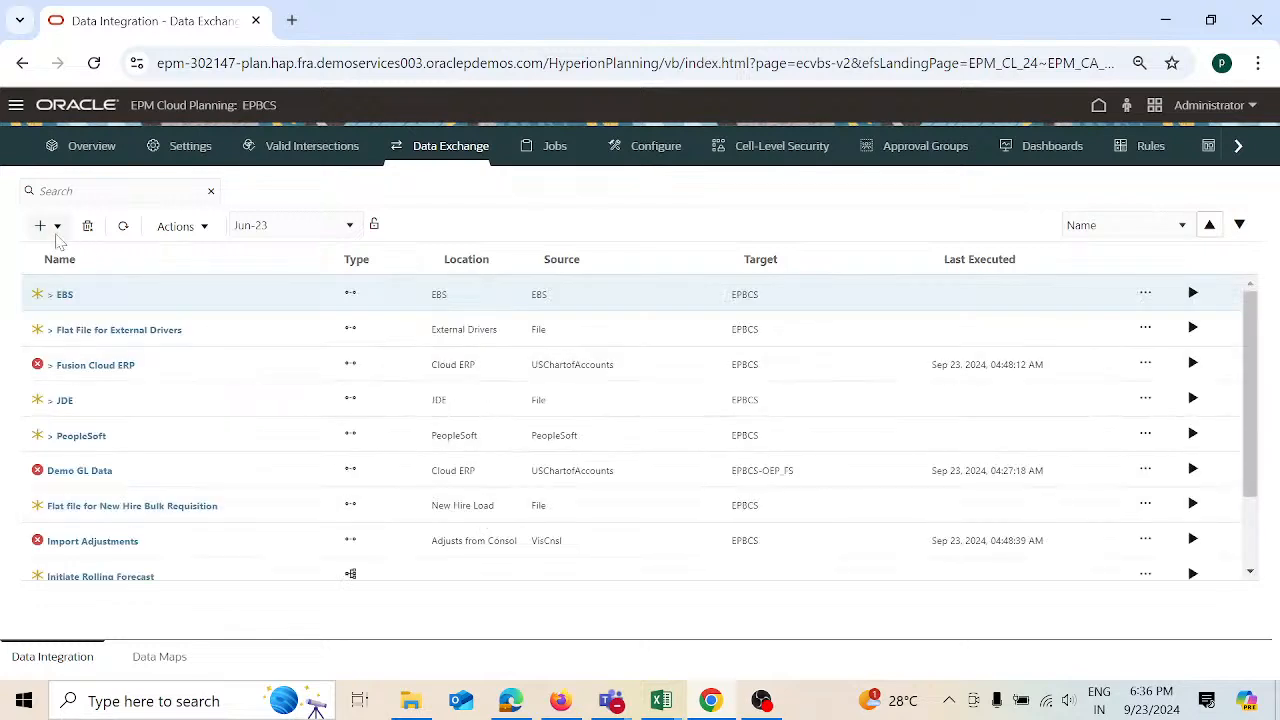
- Open the Applications list of Data Integration and register a Data Source application of type File named File1
click(200, 222)
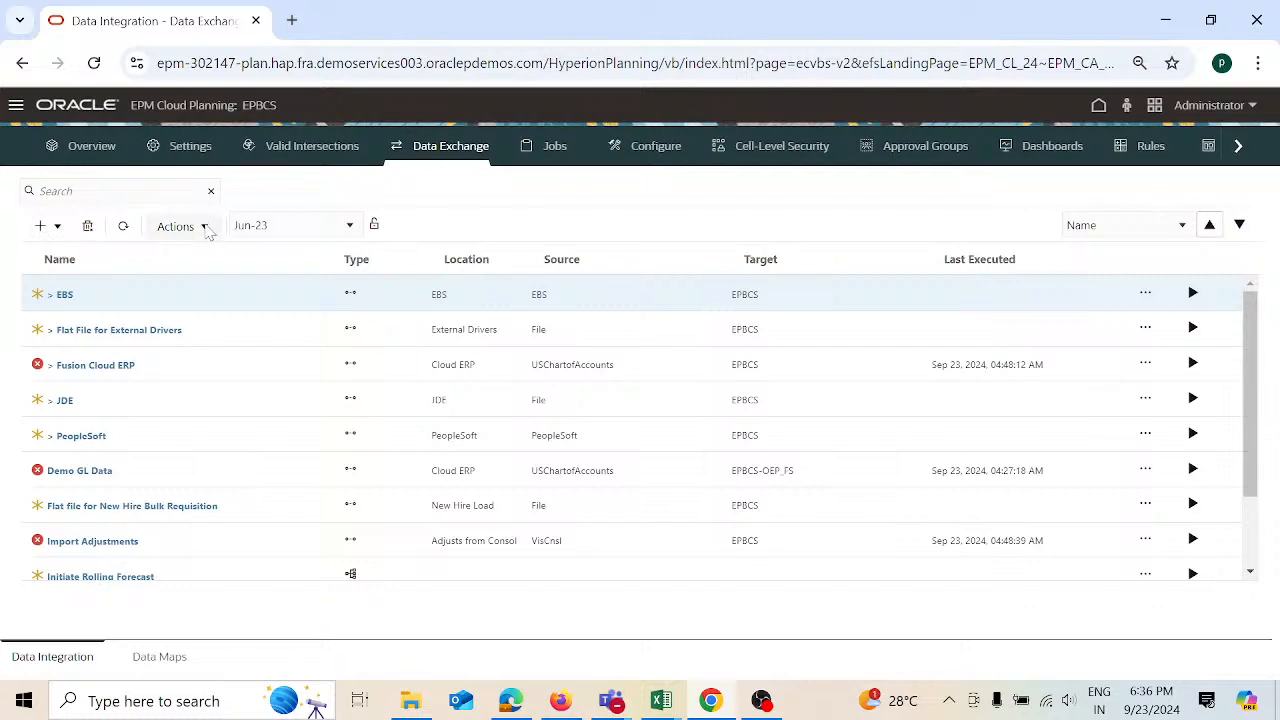
click(205, 283)
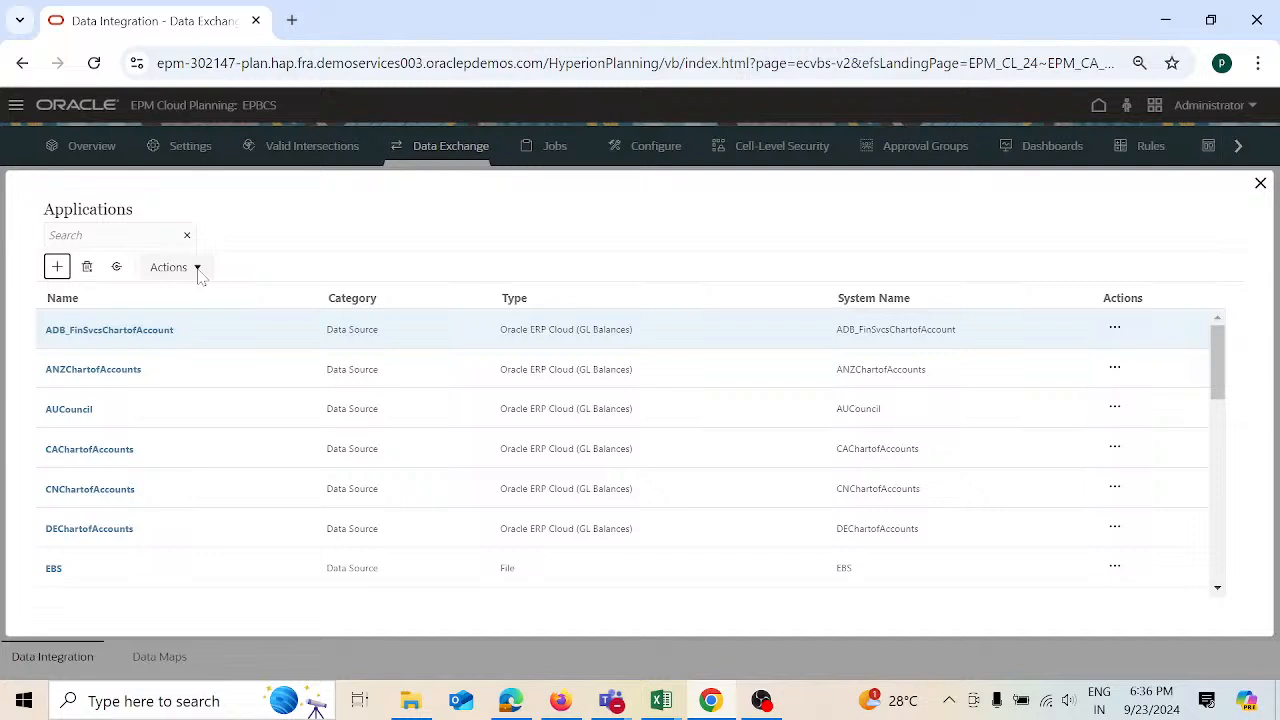
click(197, 268)
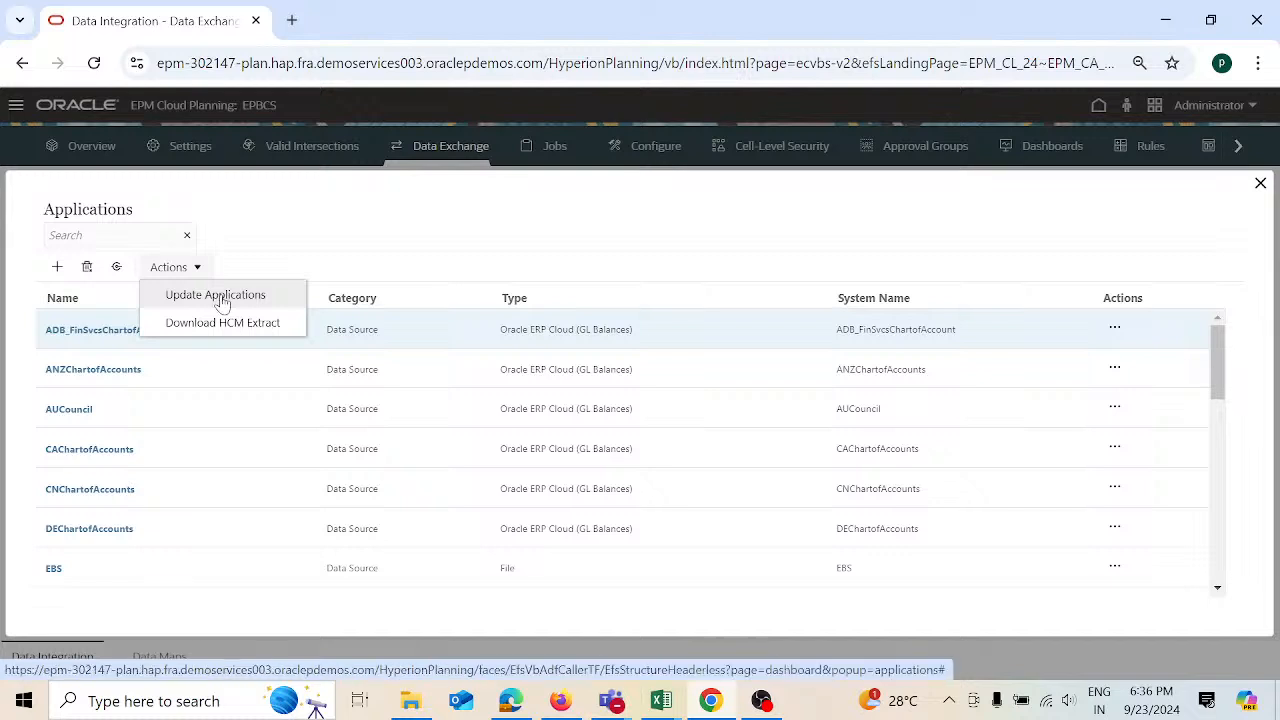
click(238, 222)
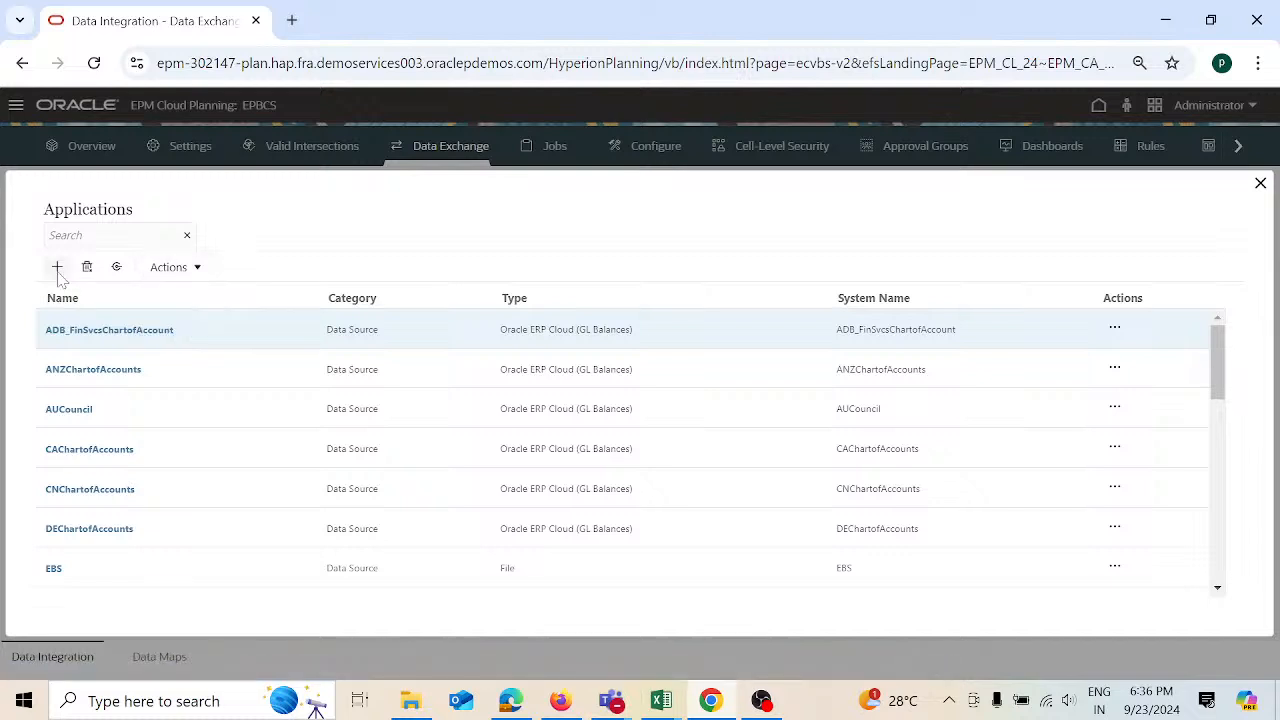
click(57, 270)
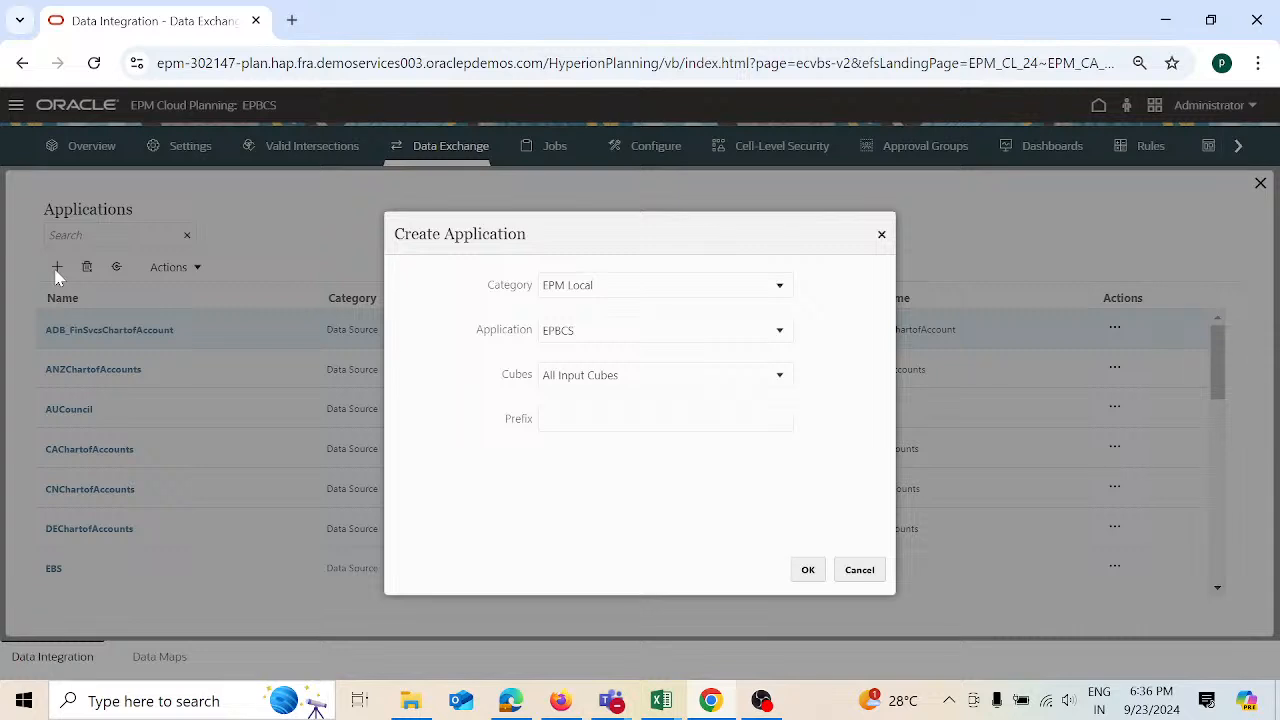
click(781, 288)
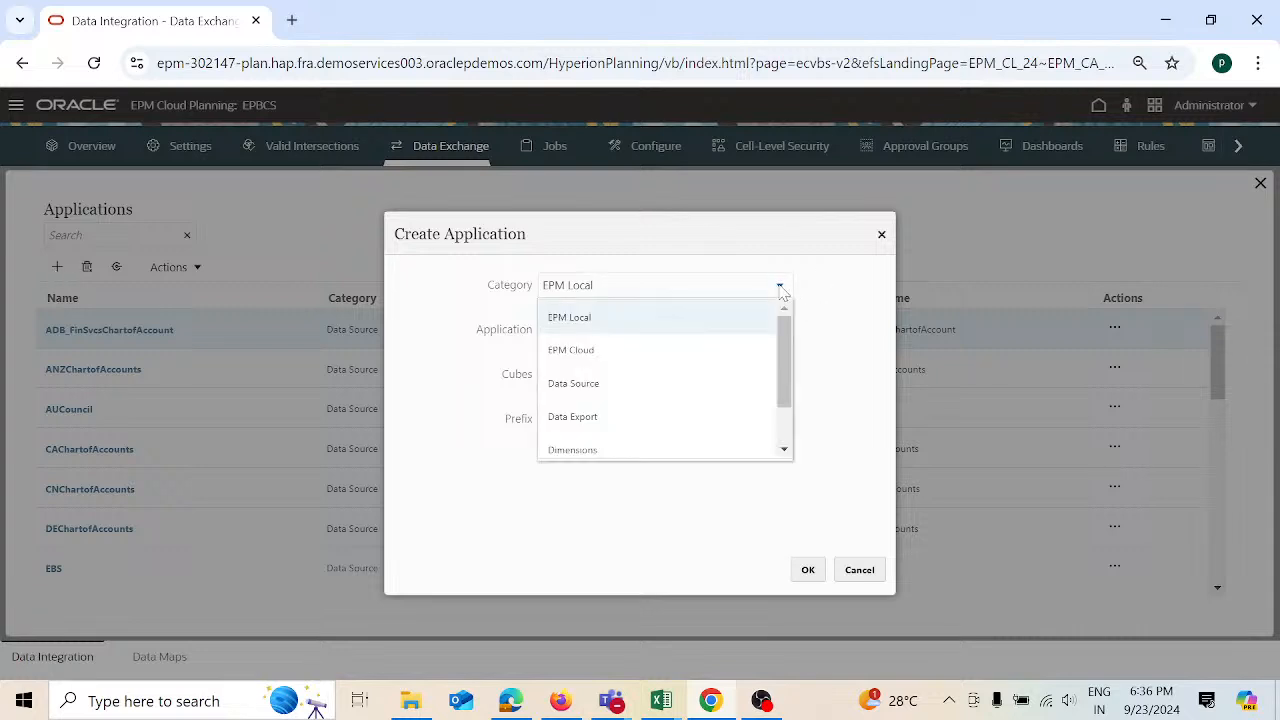
click(717, 385)
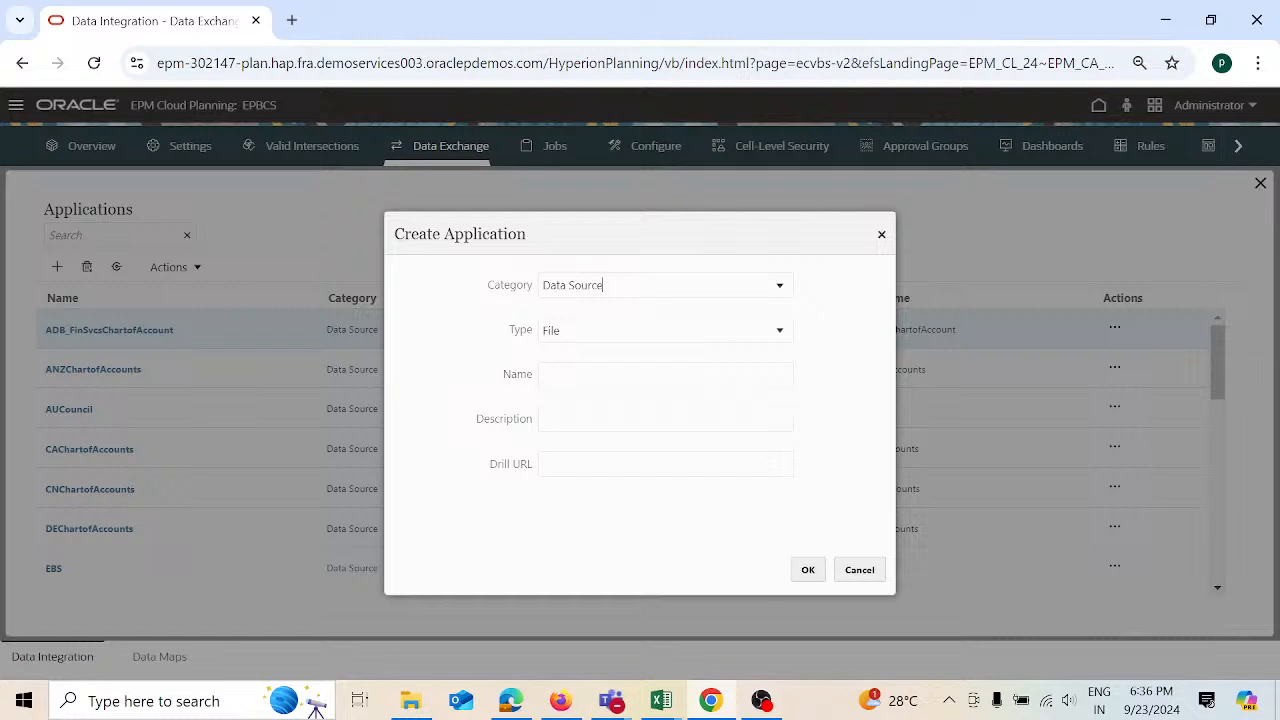
click(660, 374)
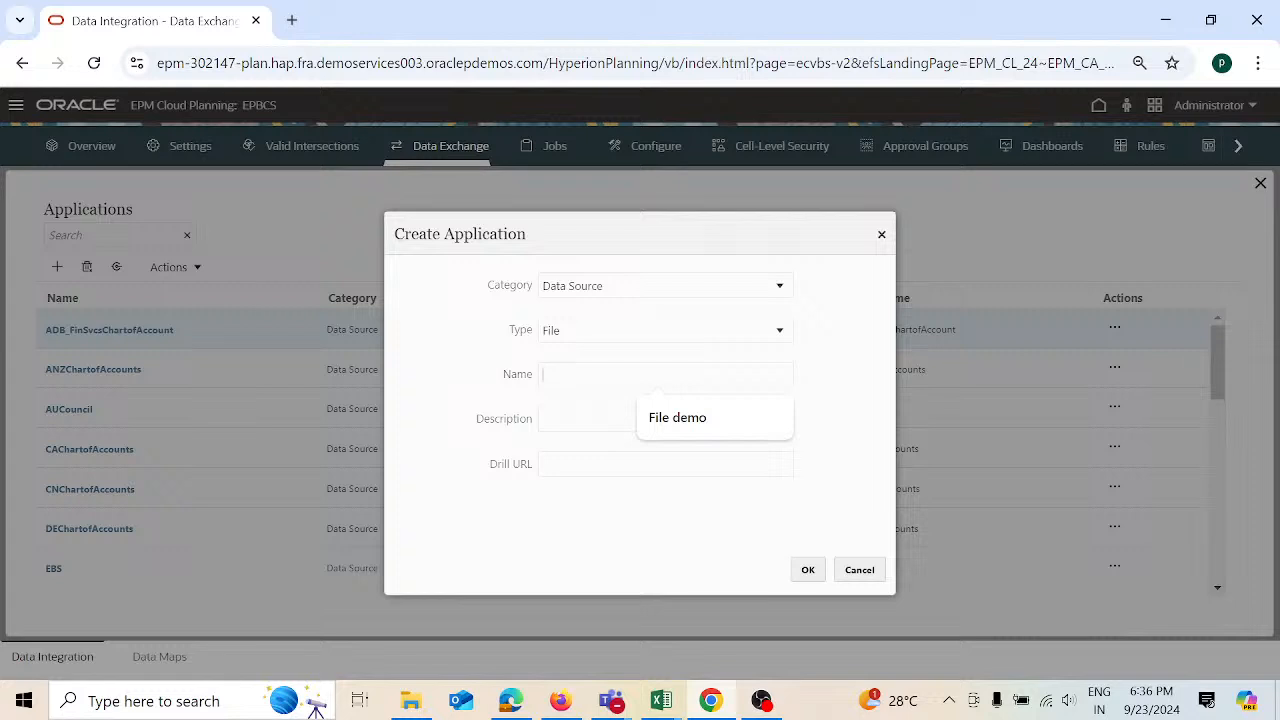
text(File1)
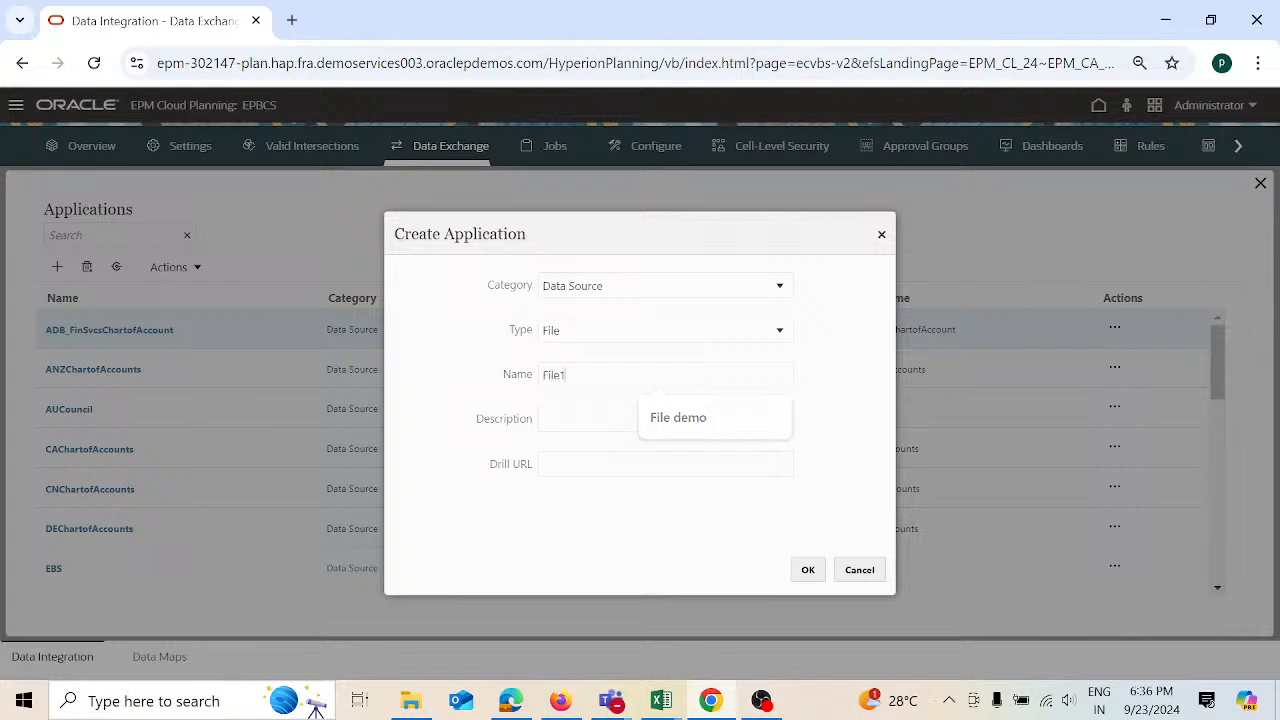
click(808, 570)
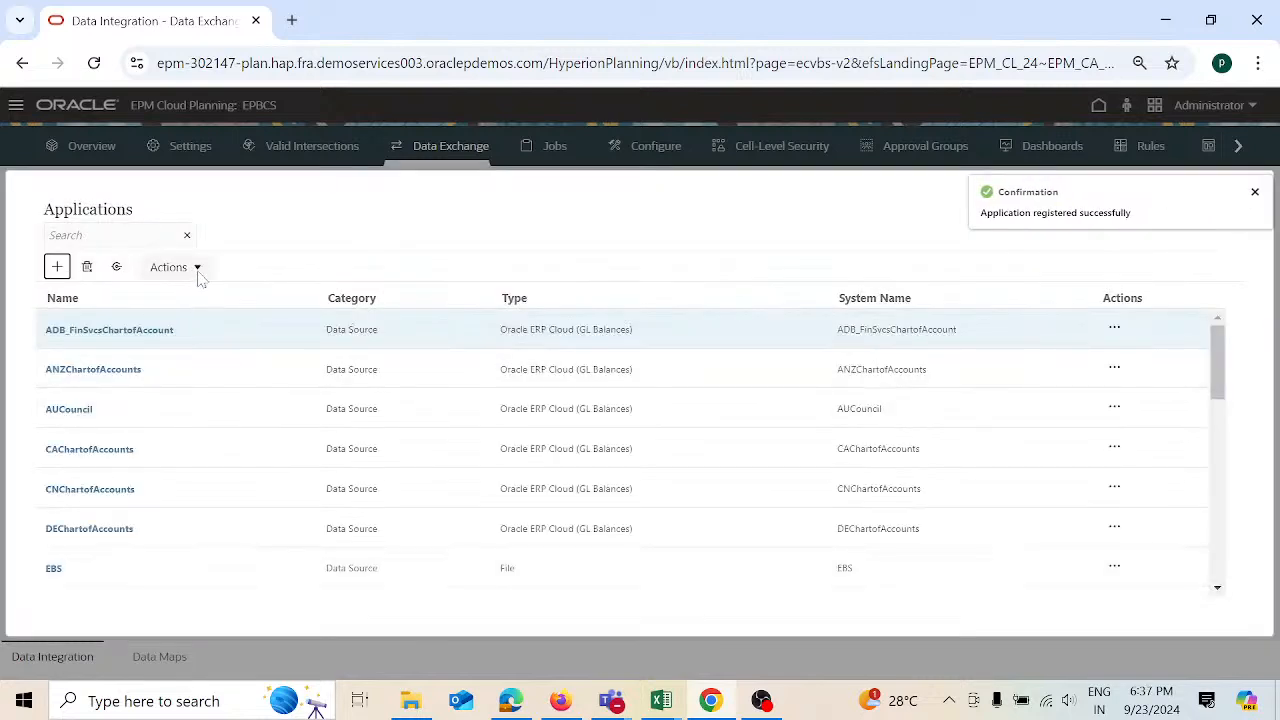
- Try to register an EPM Local application for EPBCS with the cube option Input Cubes - Plan1
click(57, 267)
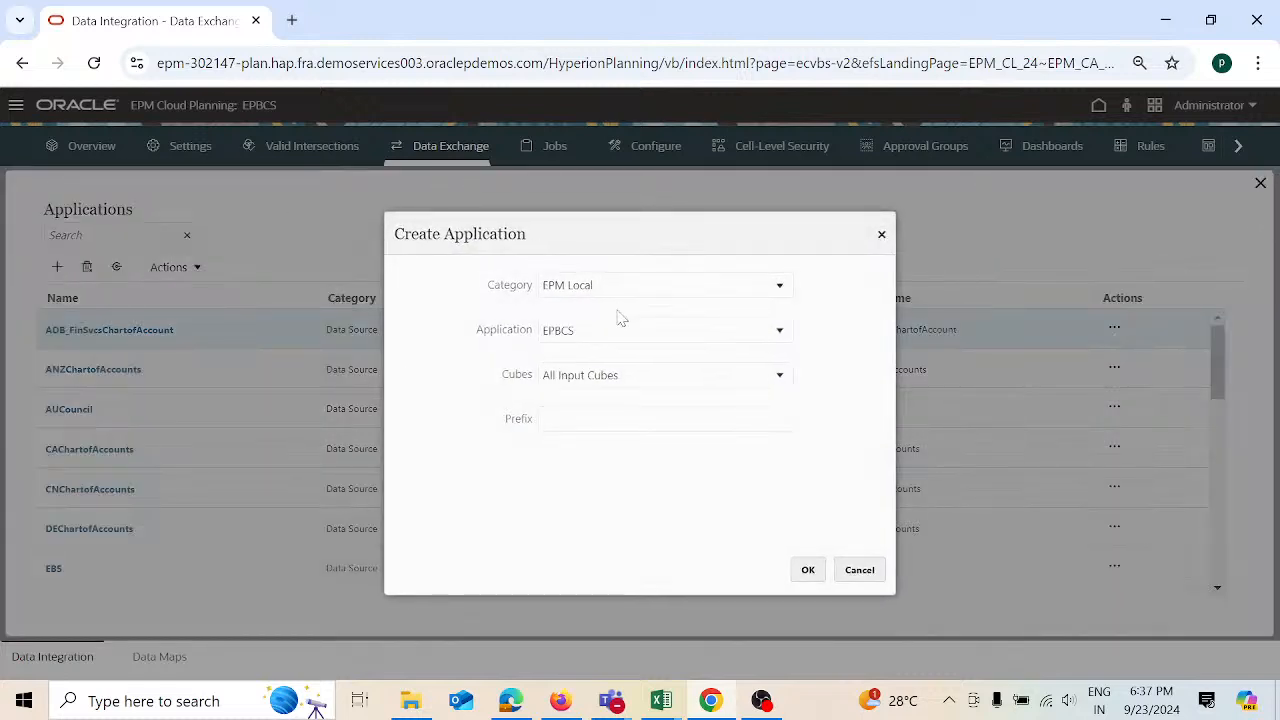
click(781, 378)
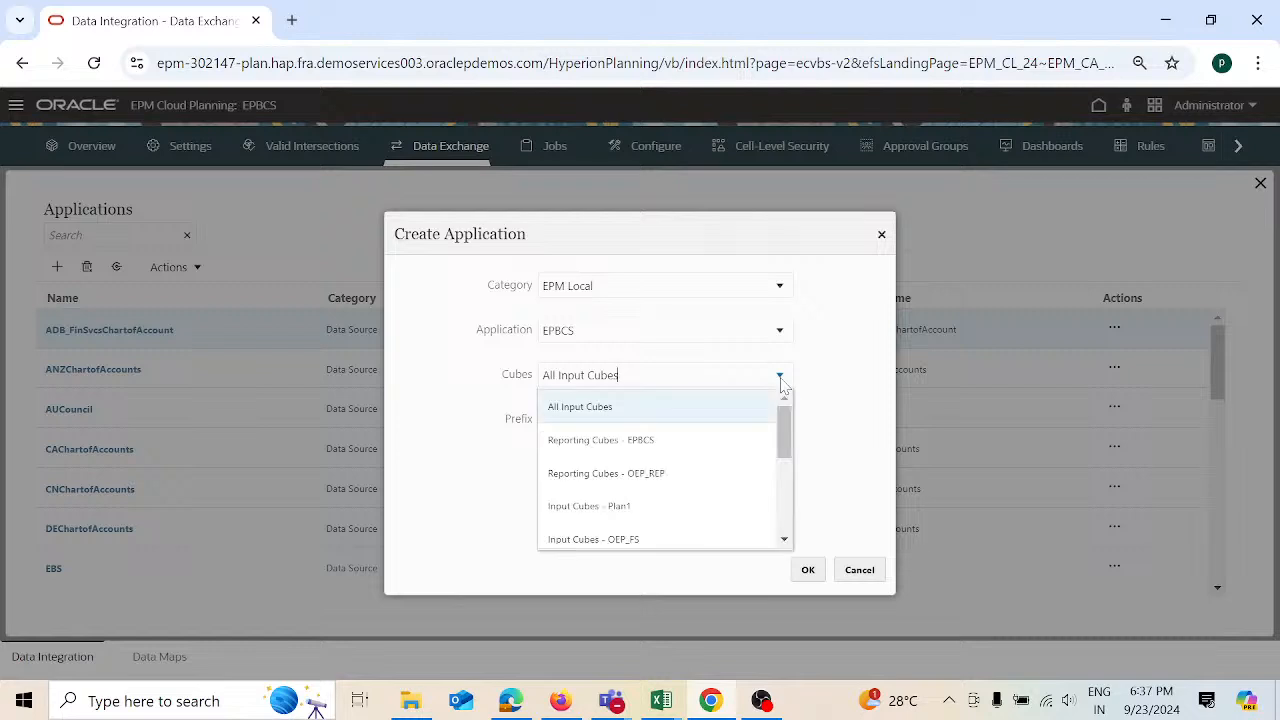
click(701, 509)
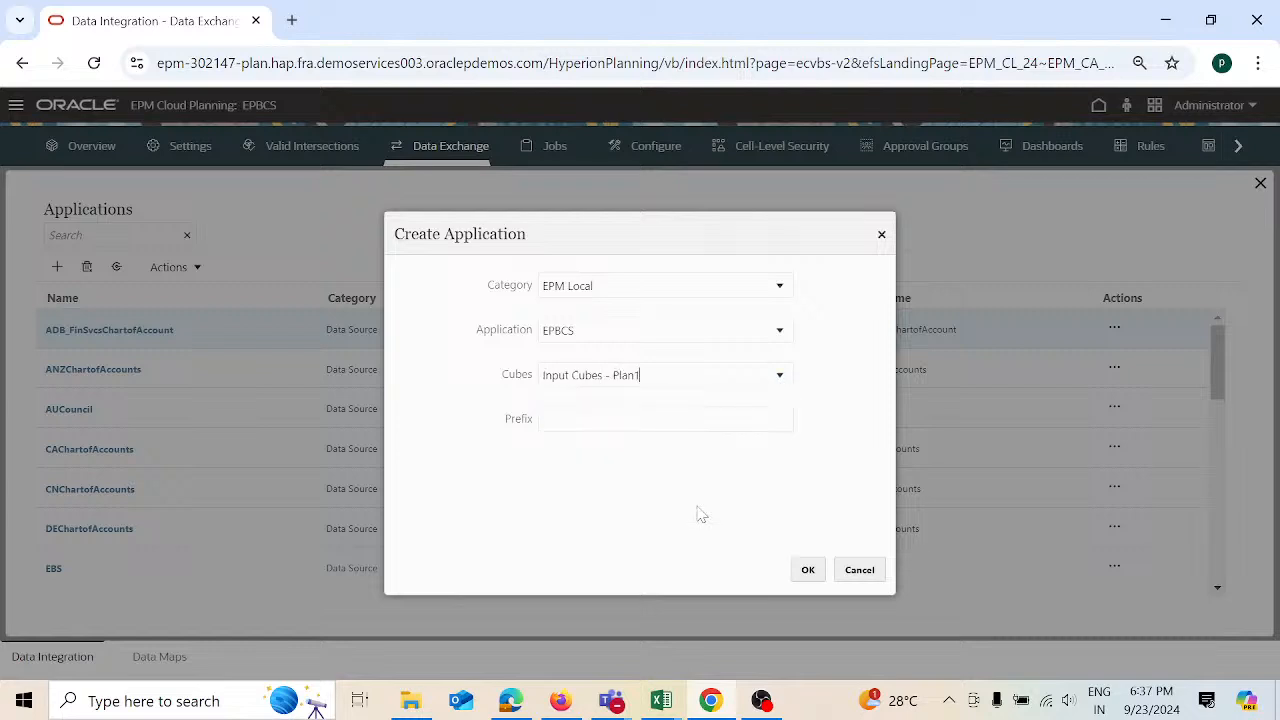
click(809, 572)
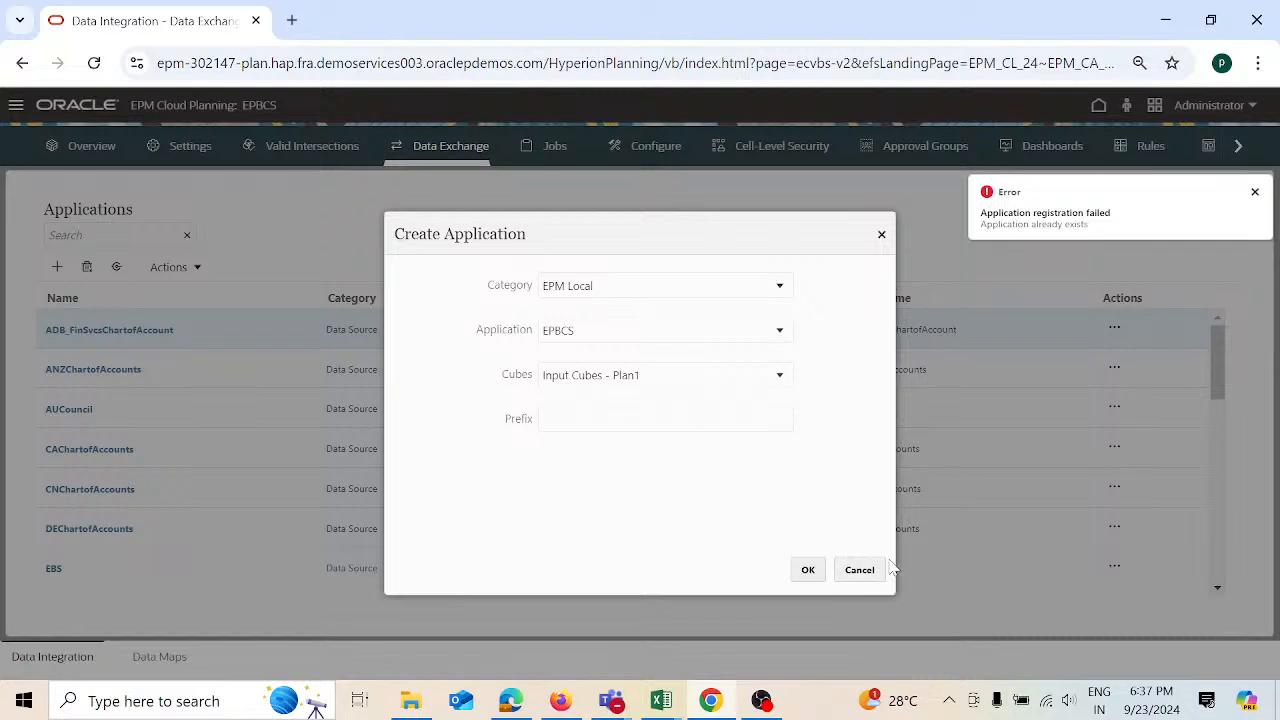
click(858, 570)
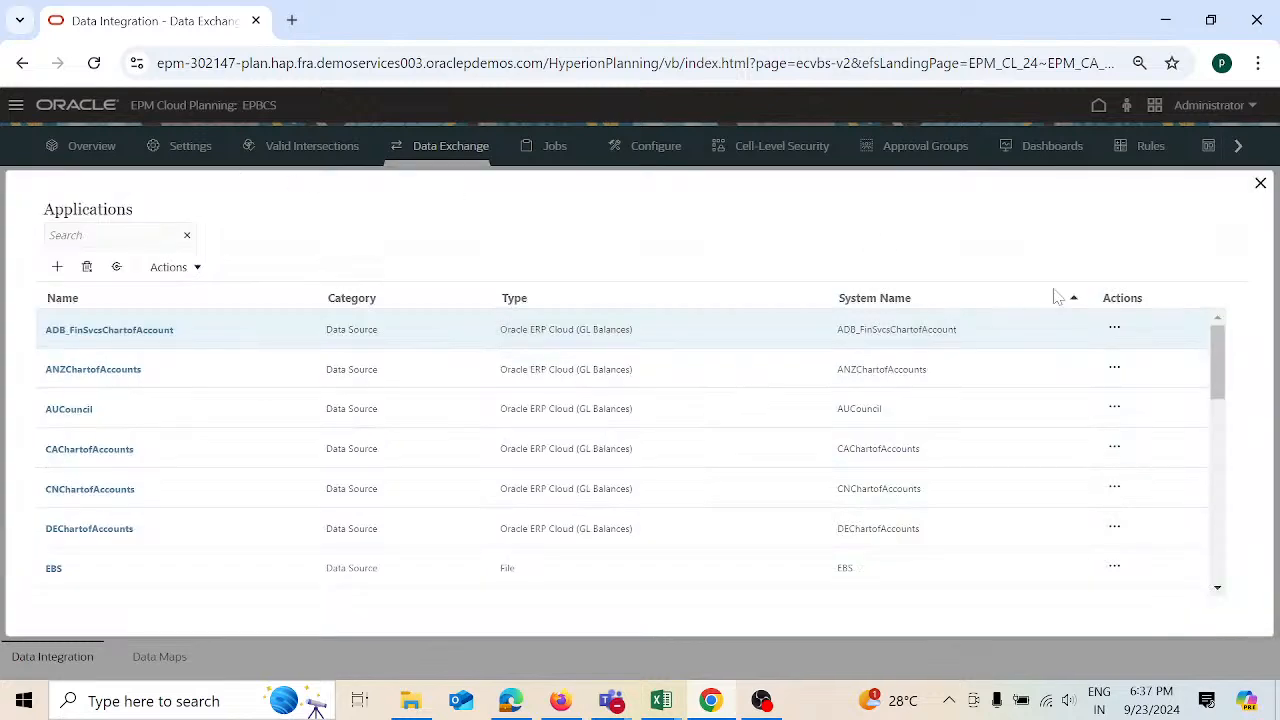
- Close the Applications list and open the Import Format setup in Data Management
click(1260, 184)
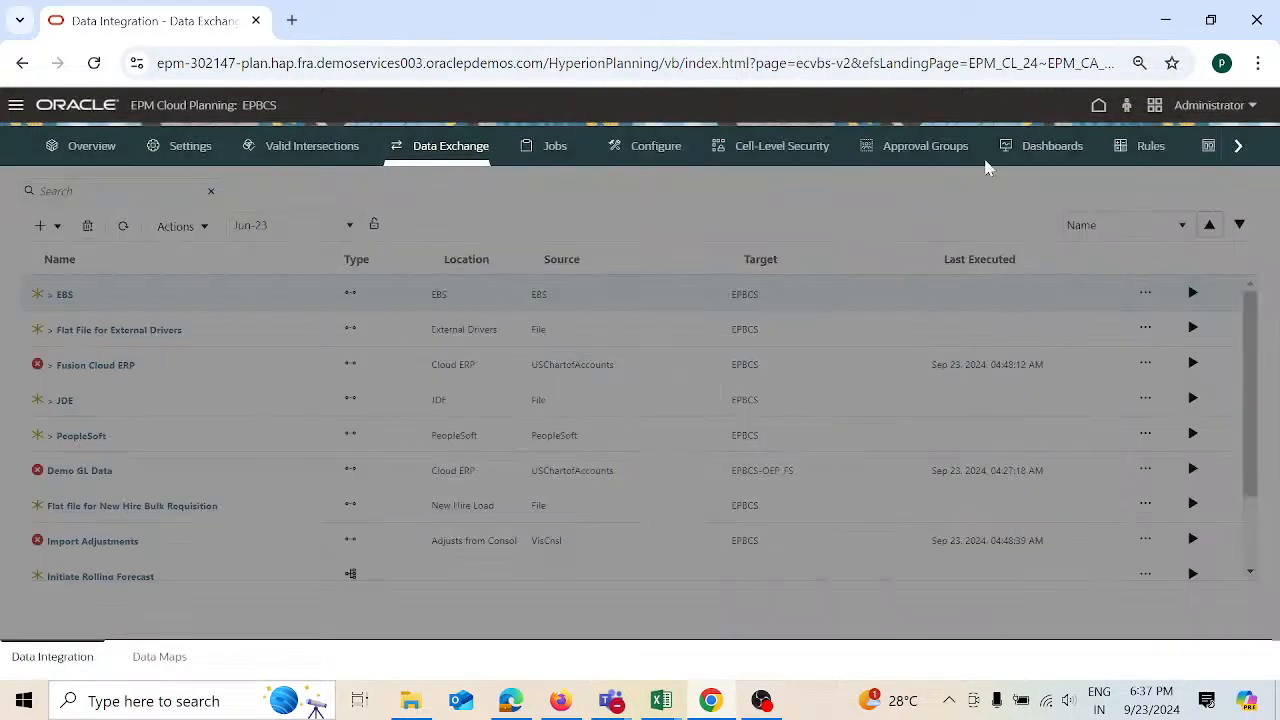
click(16, 105)
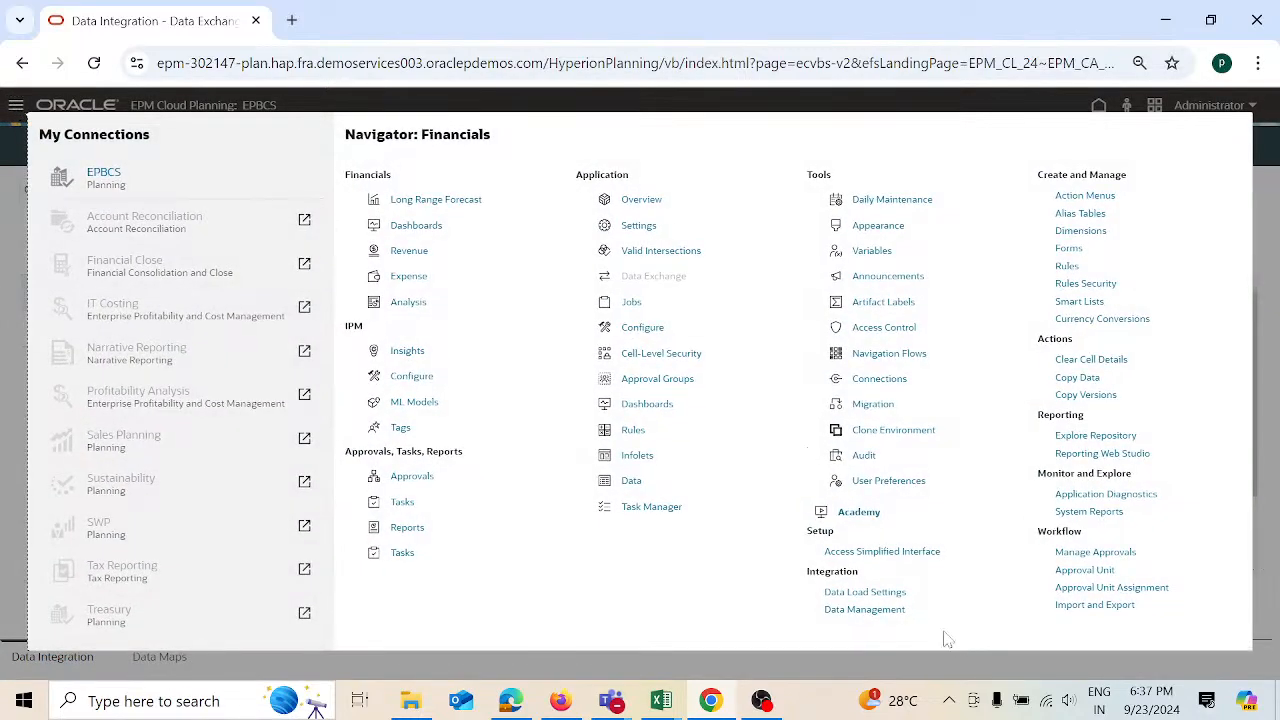
click(893, 610)
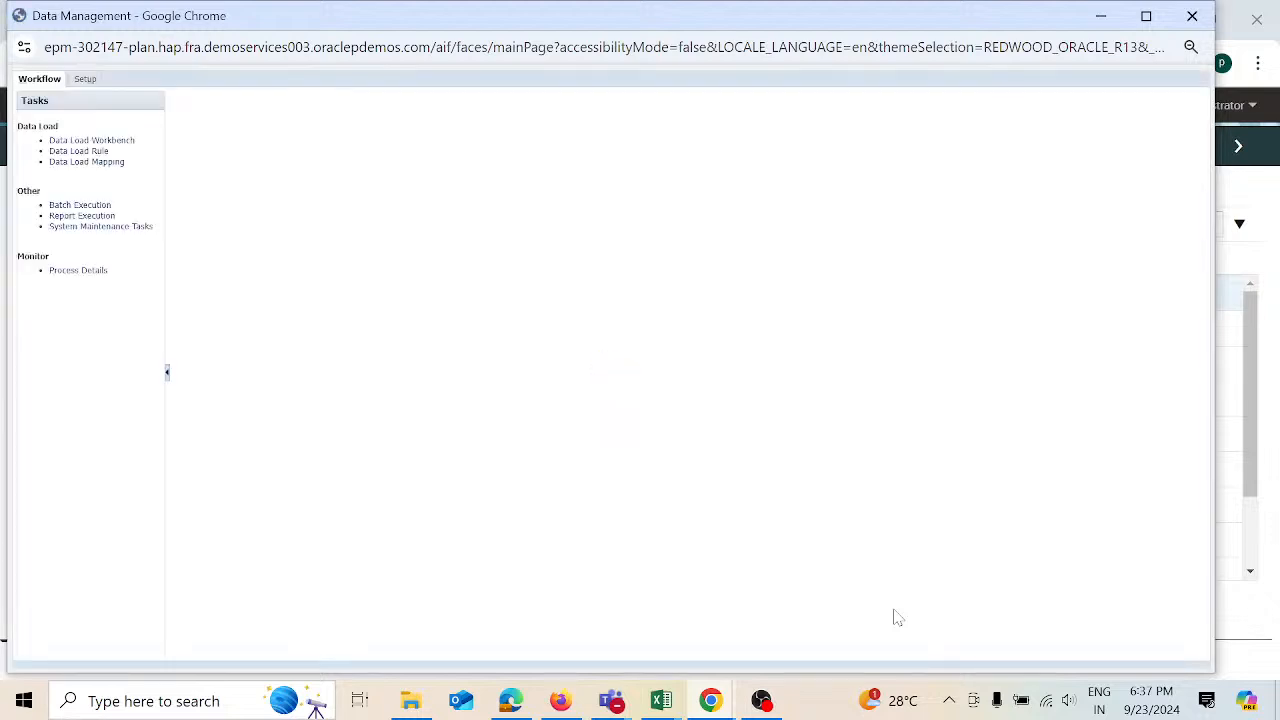
click(89, 80)
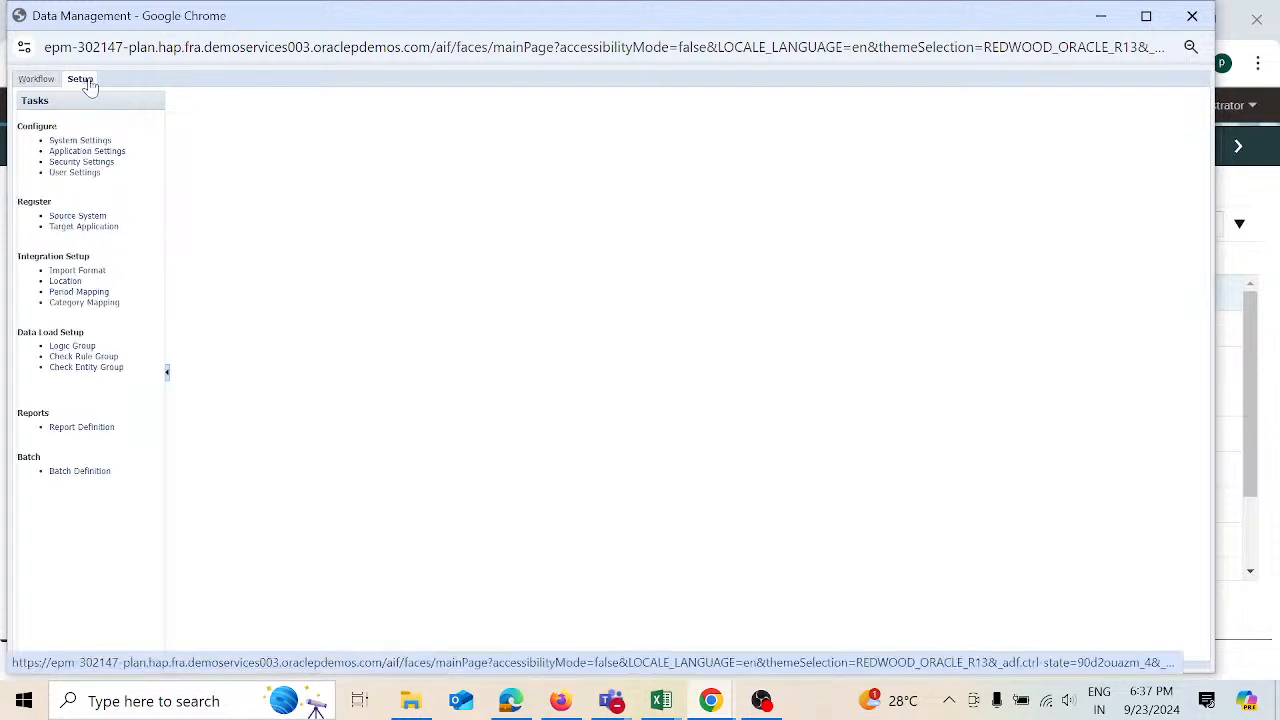
click(91, 270)
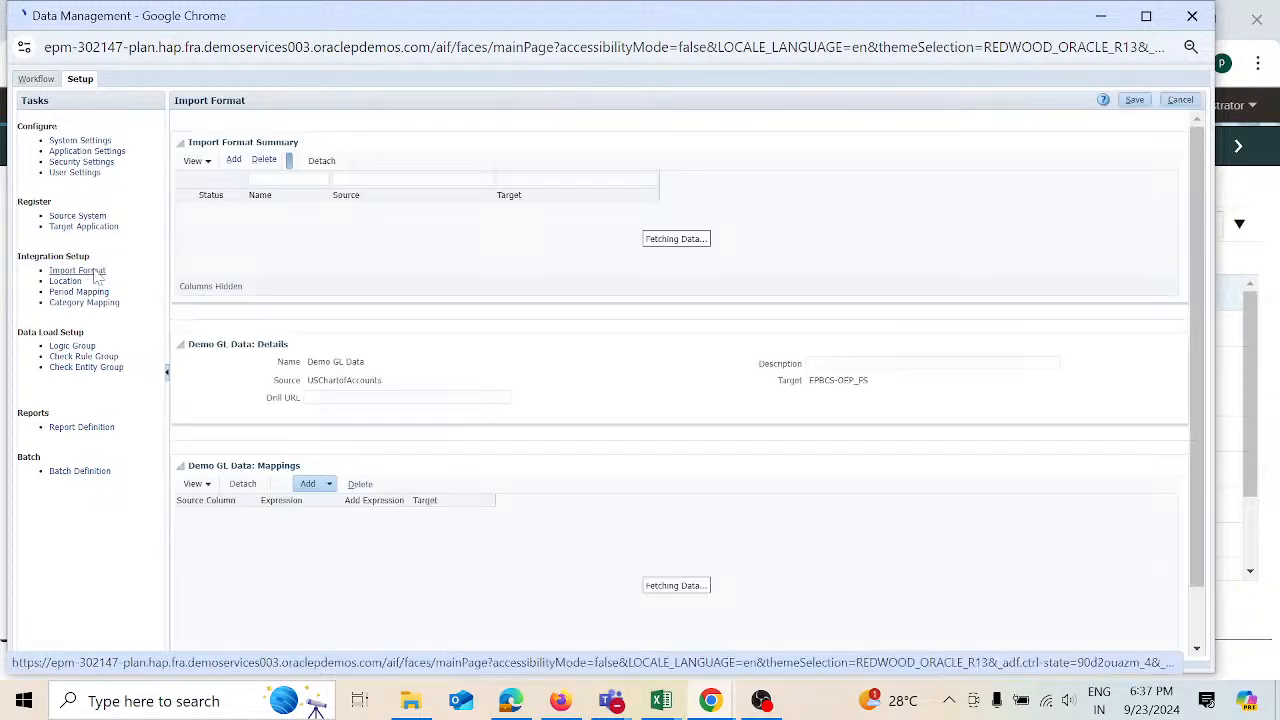
- Add an import format named Demo_Imf with File1 as the source and EPBCS-Plan1 as the target
click(243, 161)
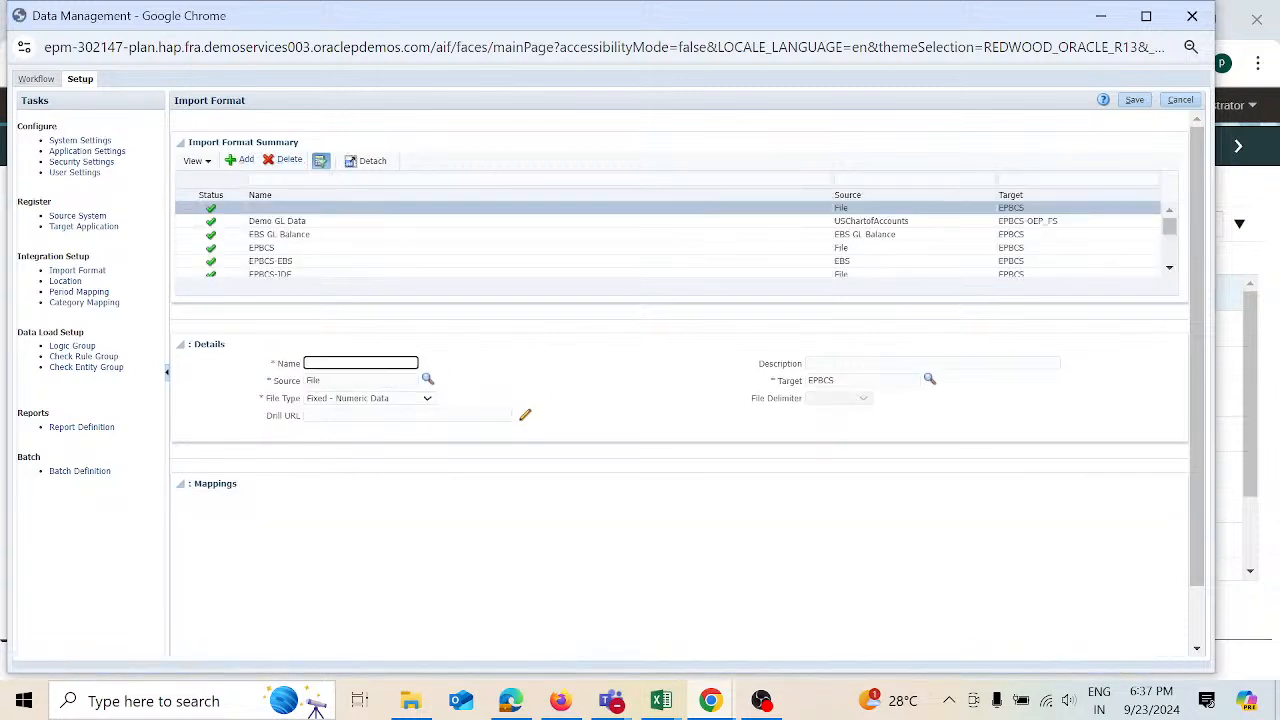
text(Demo_Imp)
click(427, 380)
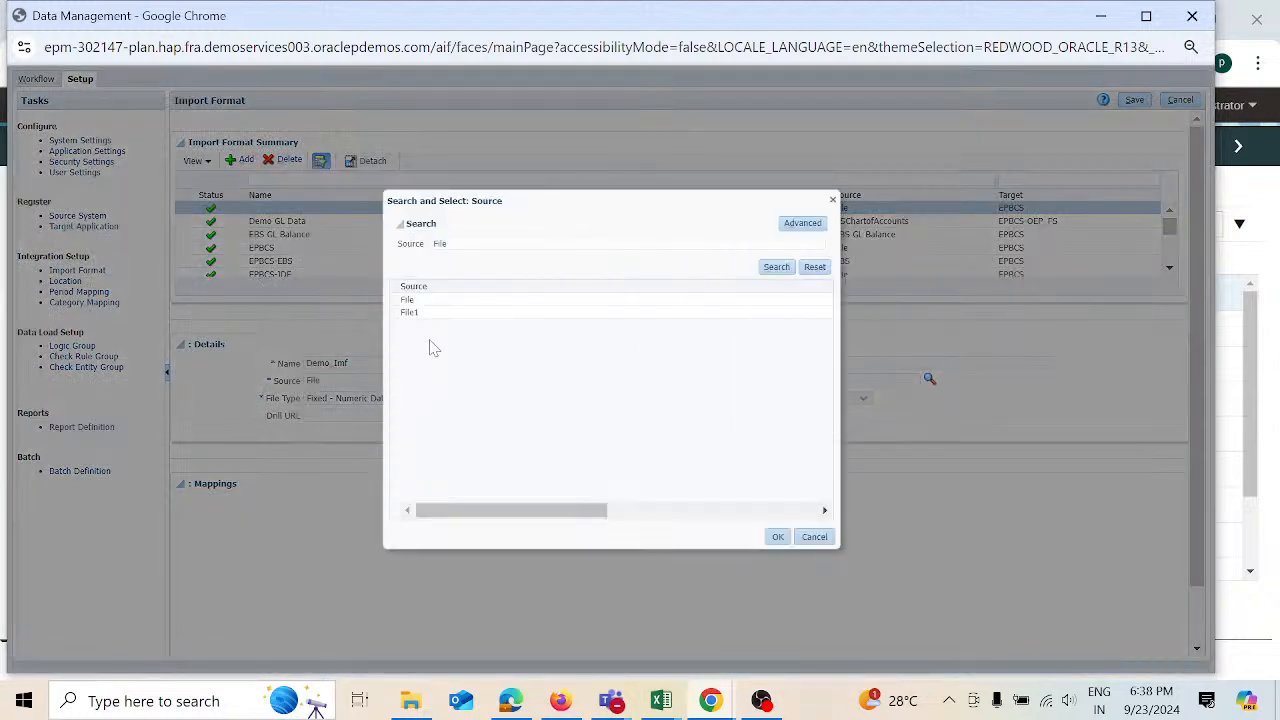
click(437, 313)
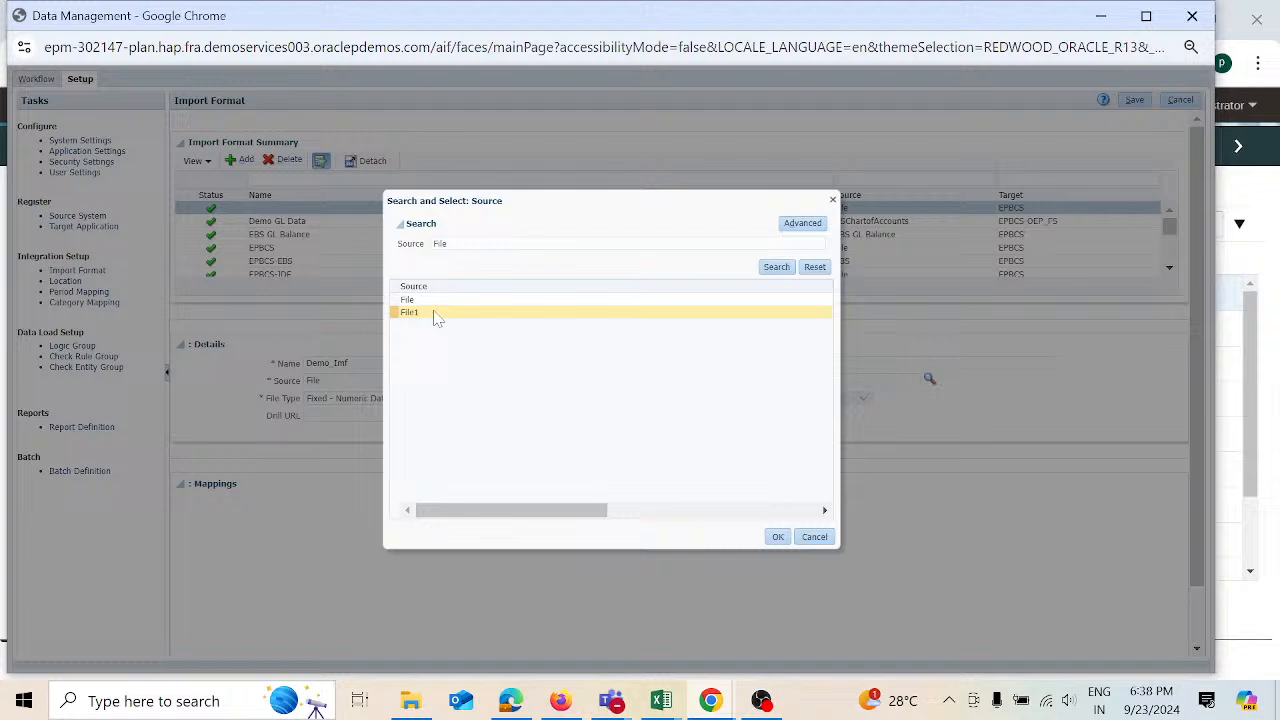
click(777, 536)
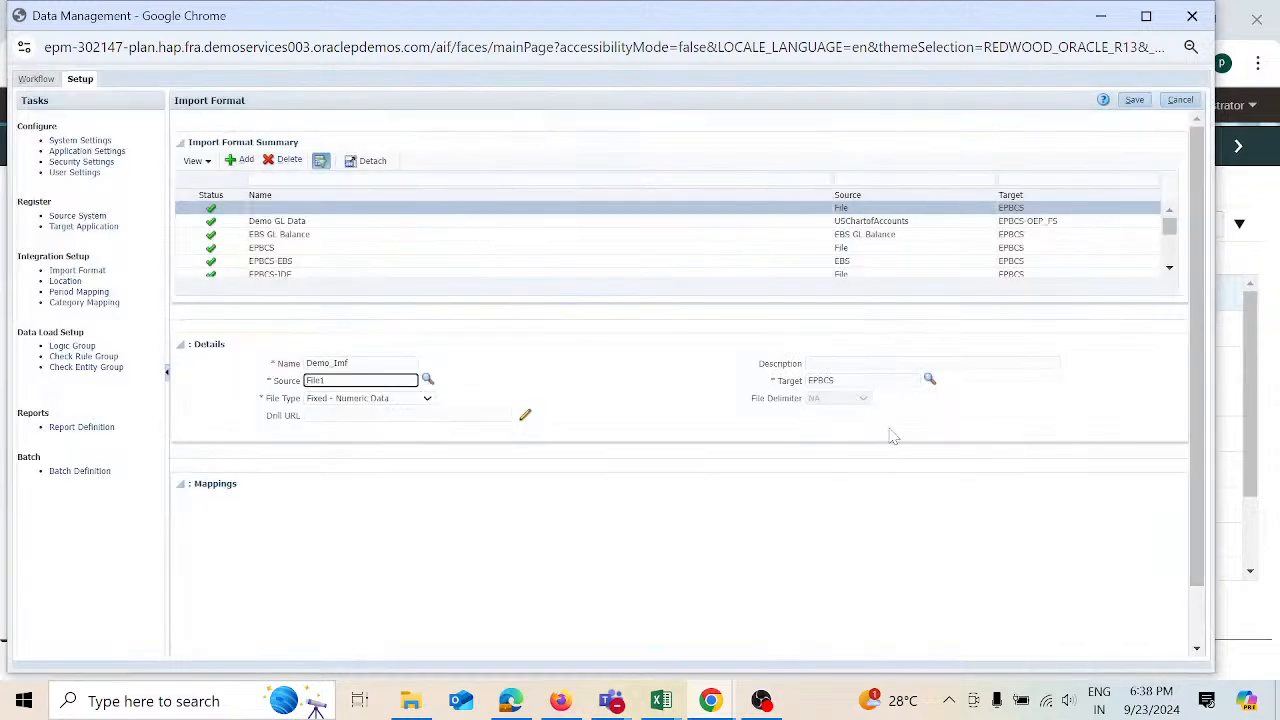
click(929, 380)
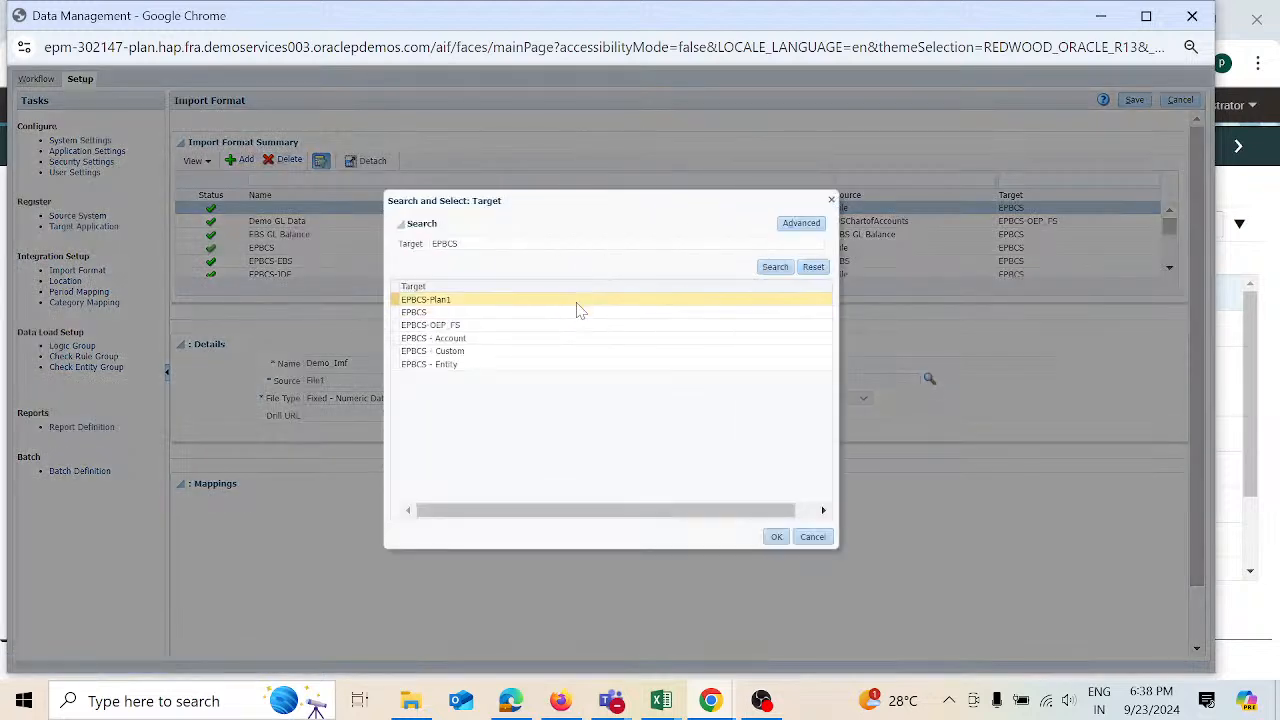
click(577, 305)
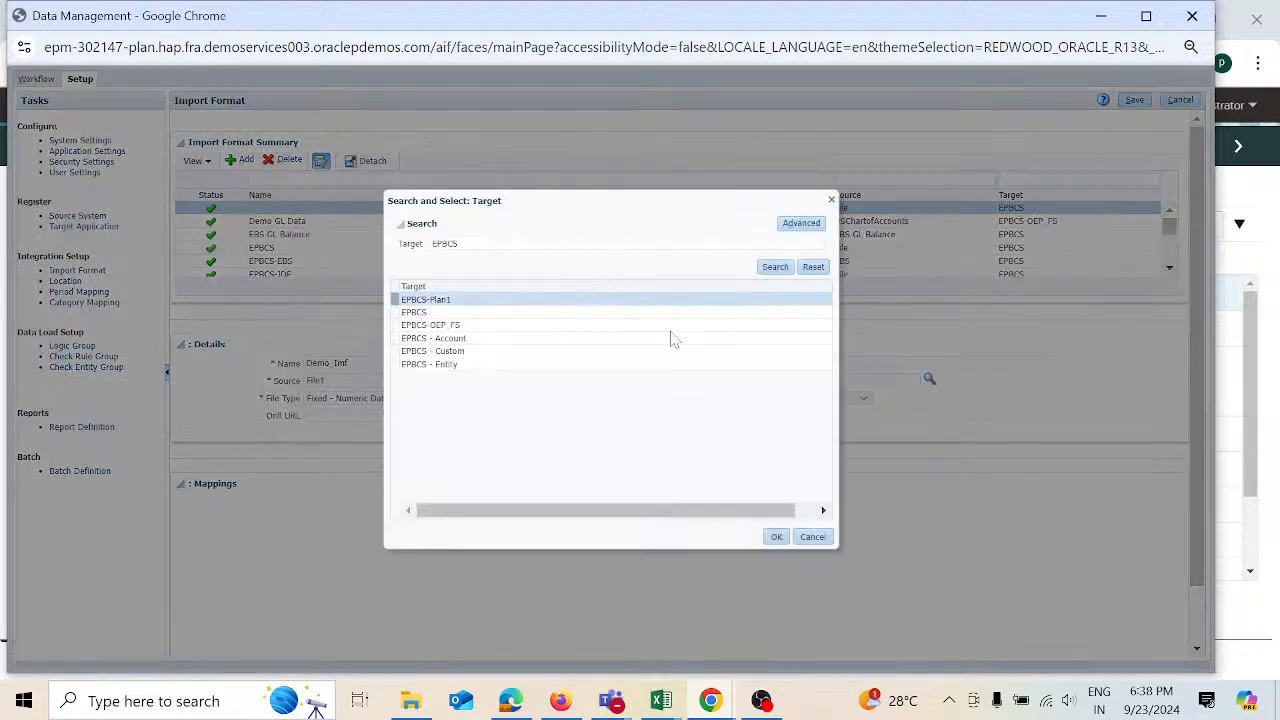
click(778, 537)
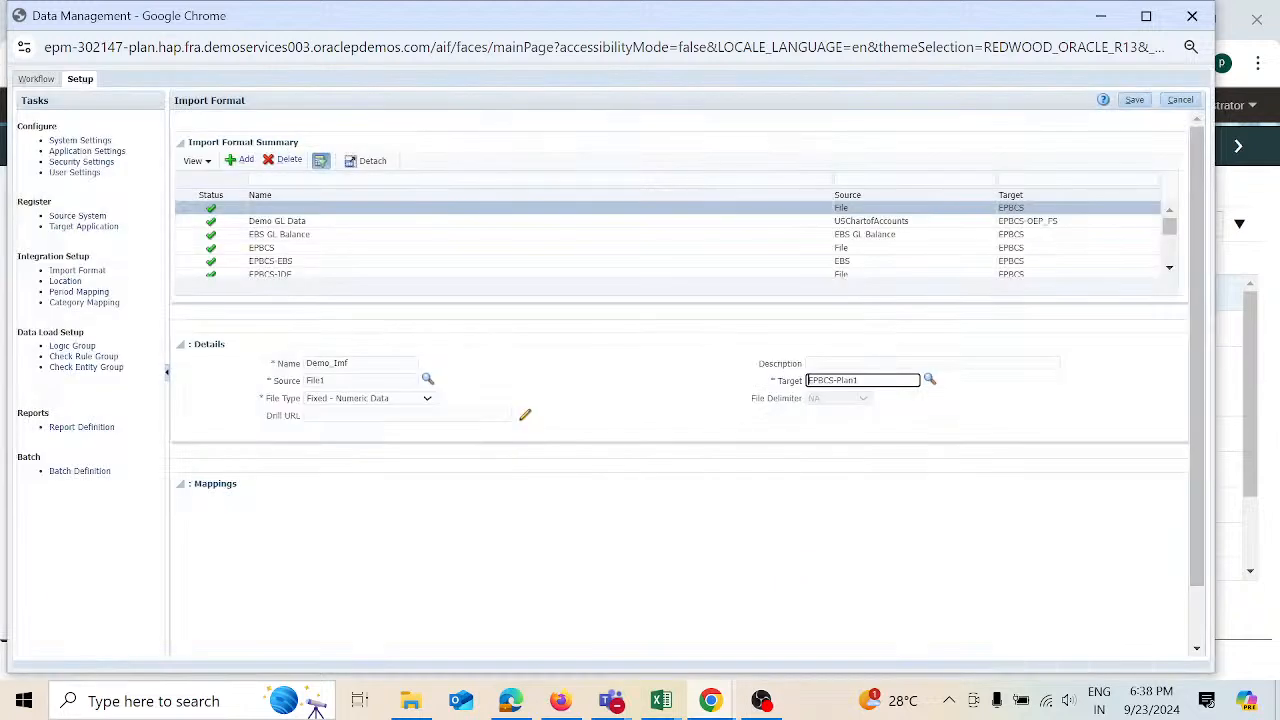
- Set the file type of Demo_Imf to Multi Column - Numeric Data and save the import format
click(427, 398)
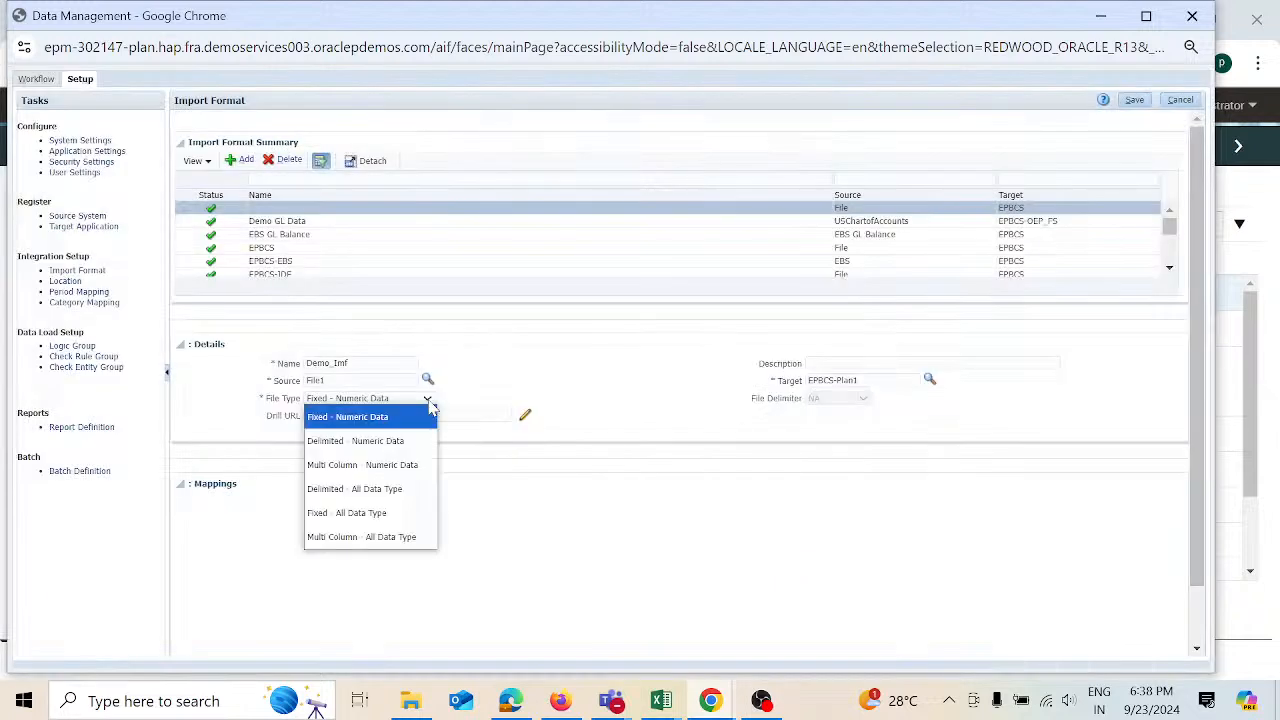
click(416, 466)
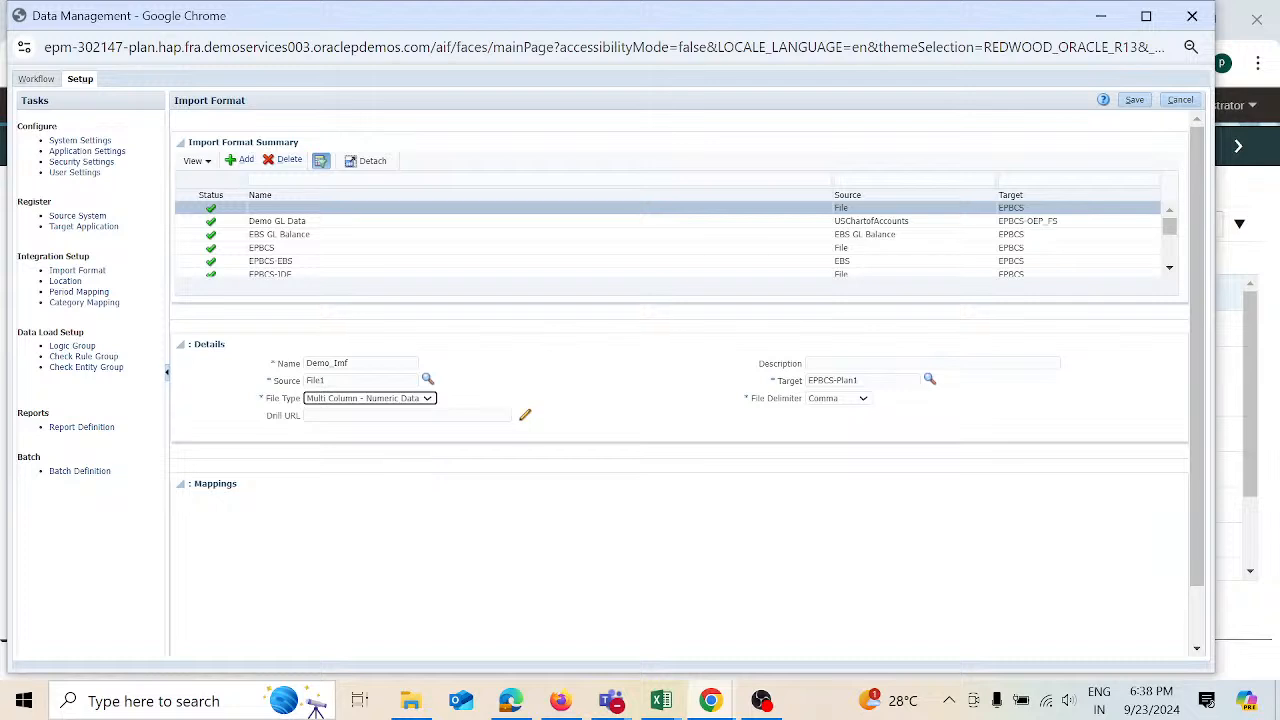
click(1133, 104)
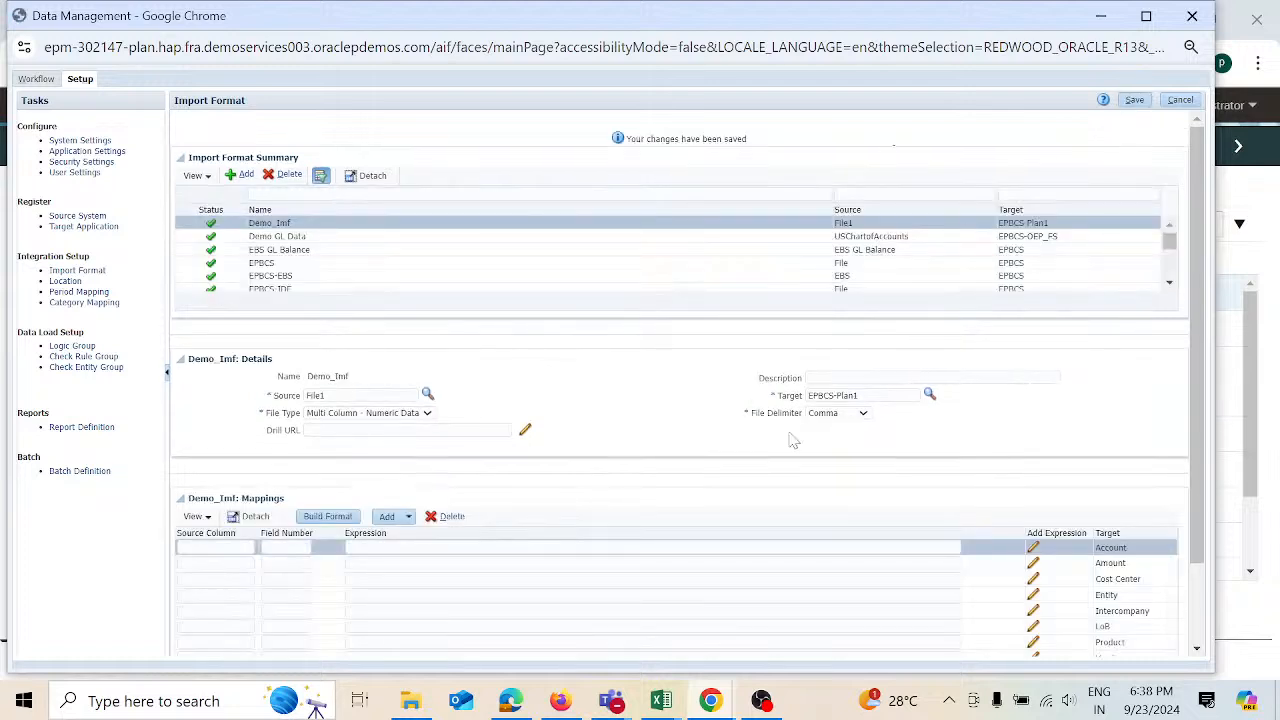
- Map the Account target to source column Account with field number 1
scroll(680, 380, down, 1)
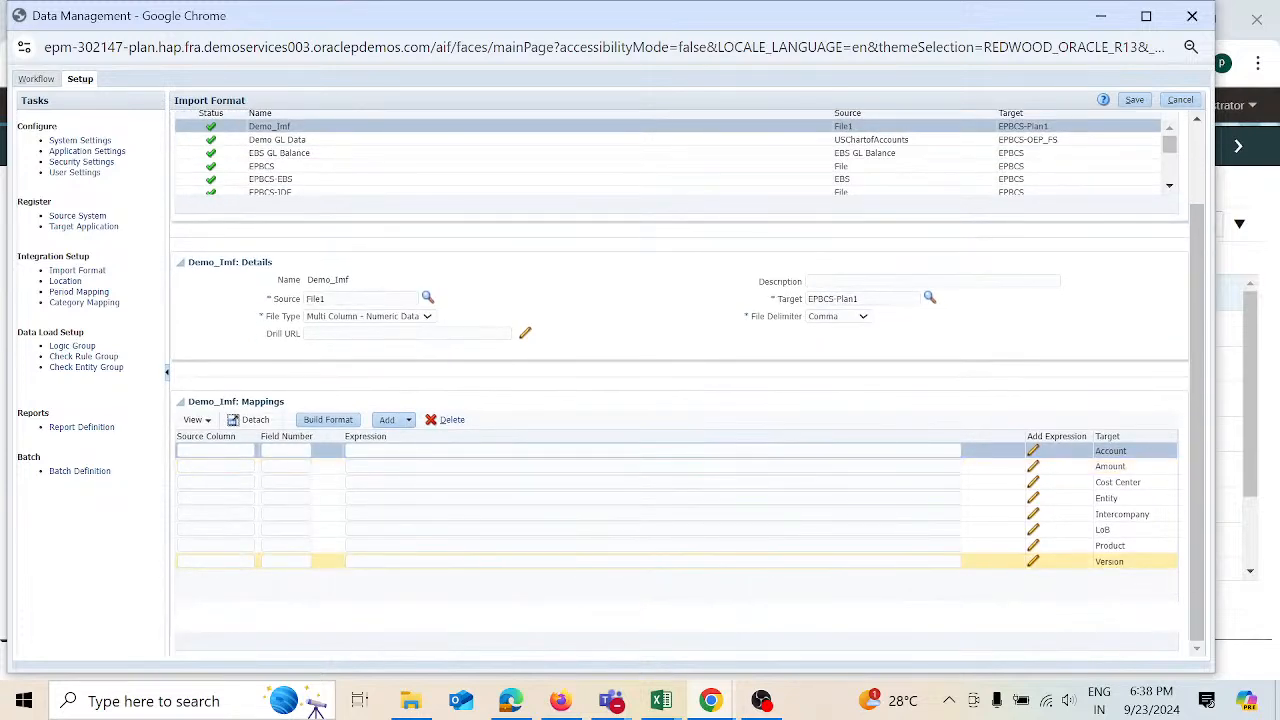
click(215, 450)
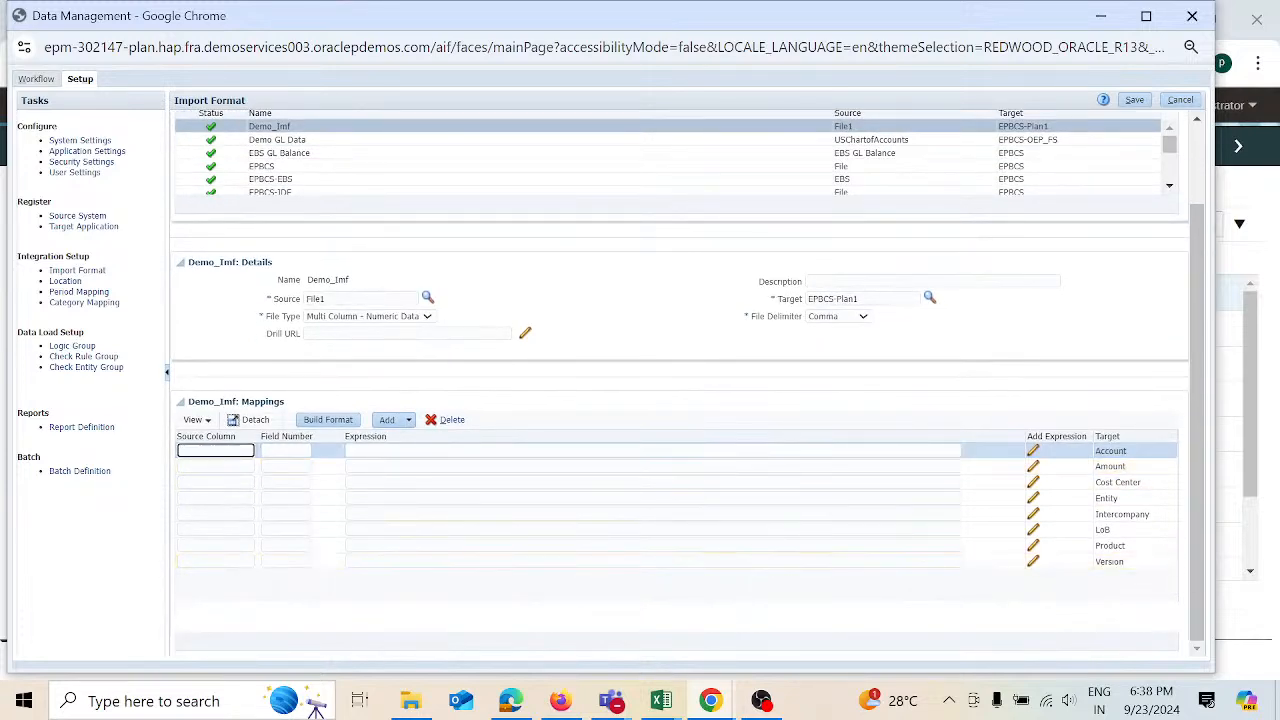
text(t)
key(Tab)
text(1)
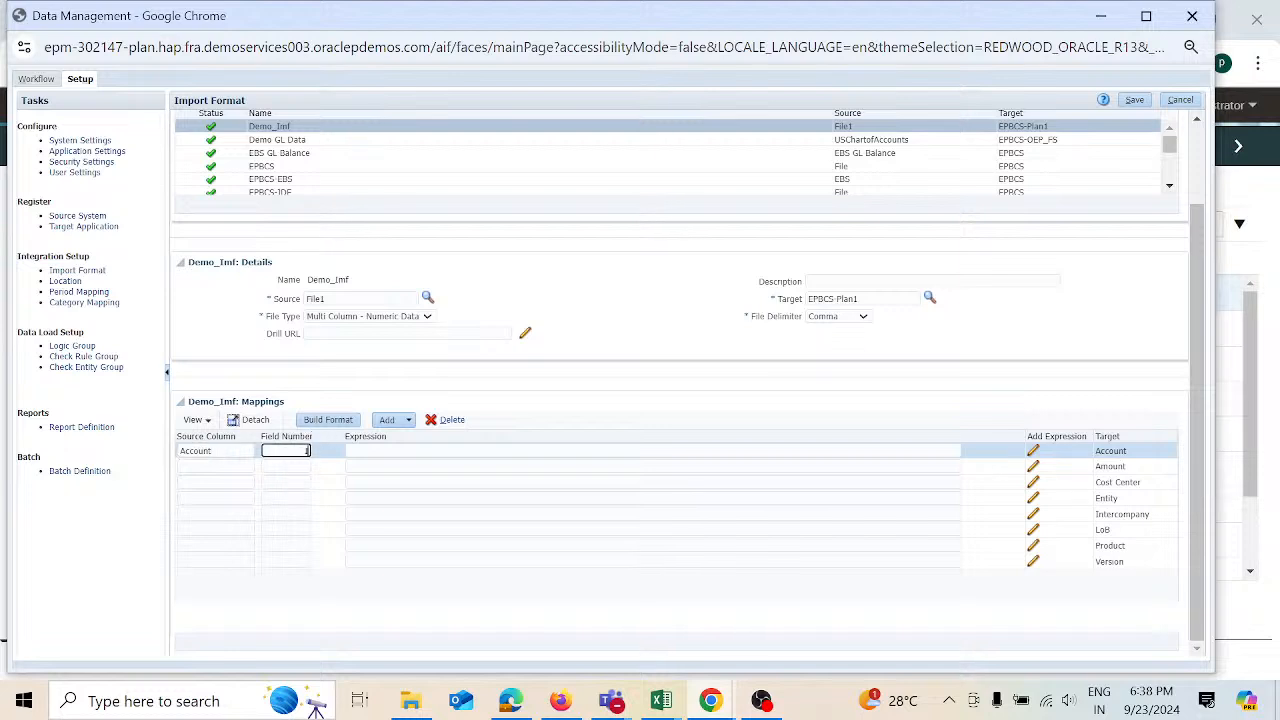
key(Tab)
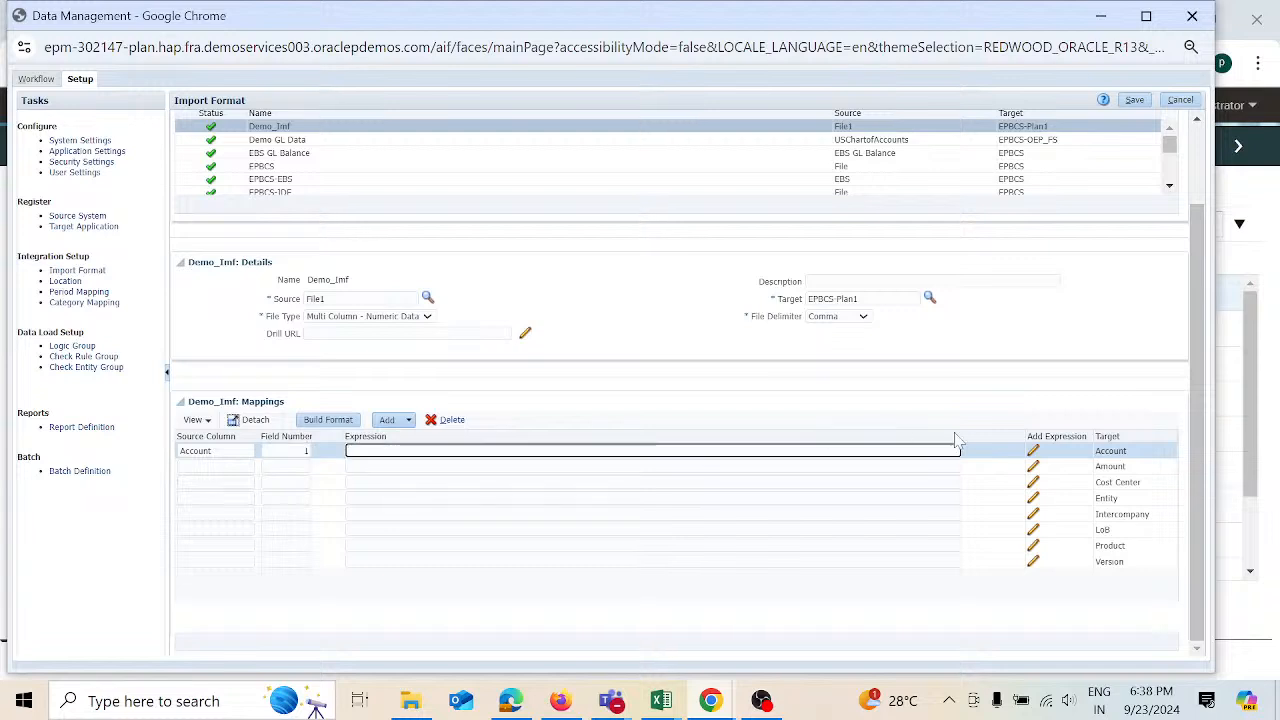
- Add a Fill expression with the value 3,5 to the Account mapping, checking the product columns in the dataJan workbook
click(1033, 452)
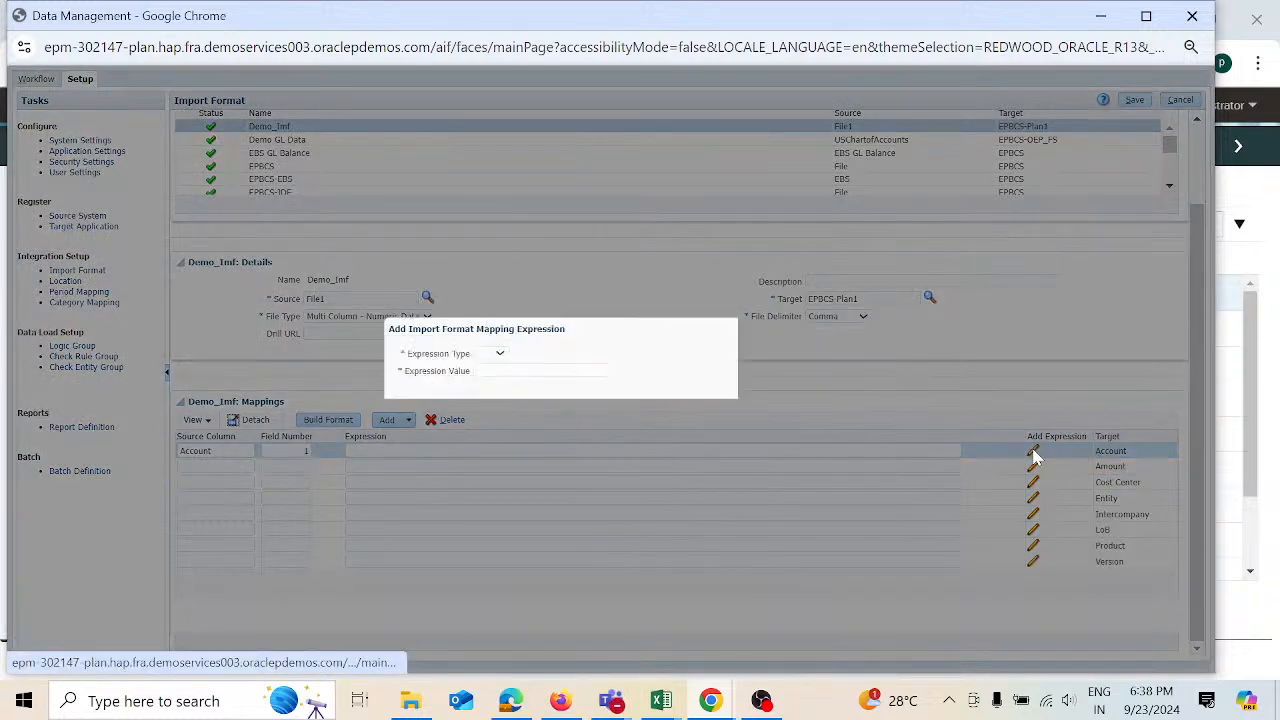
click(500, 356)
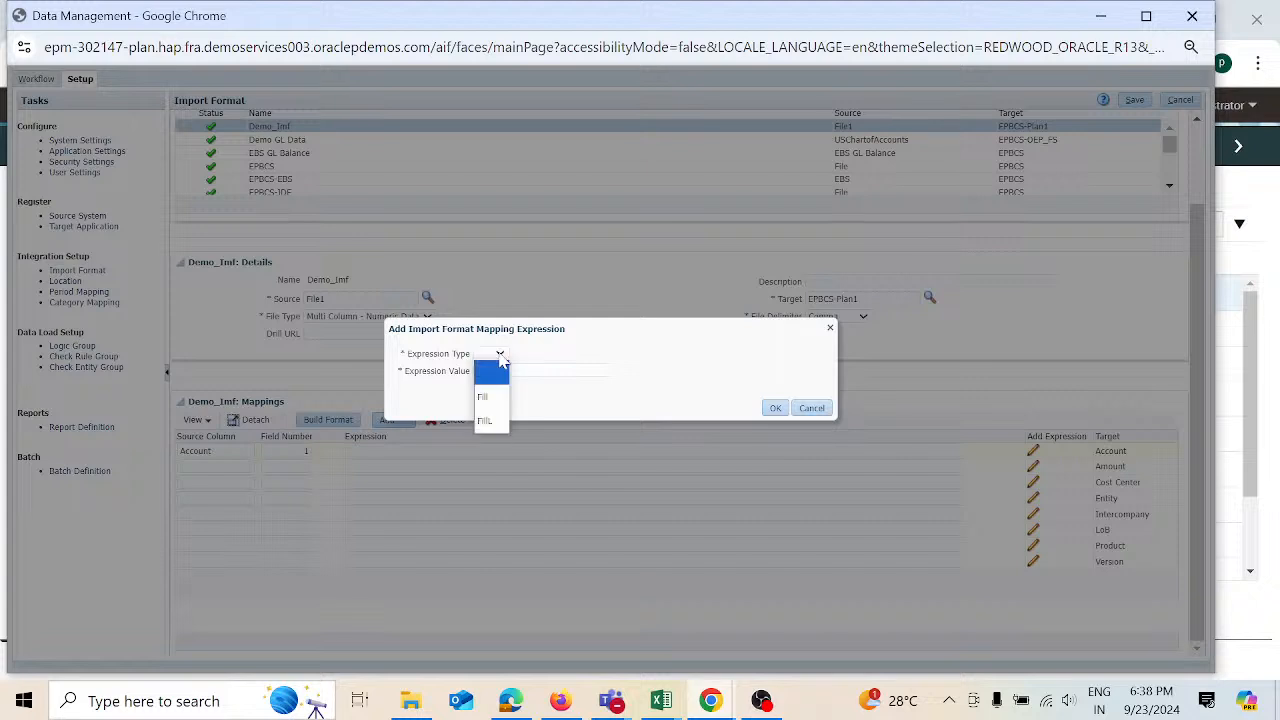
click(484, 397)
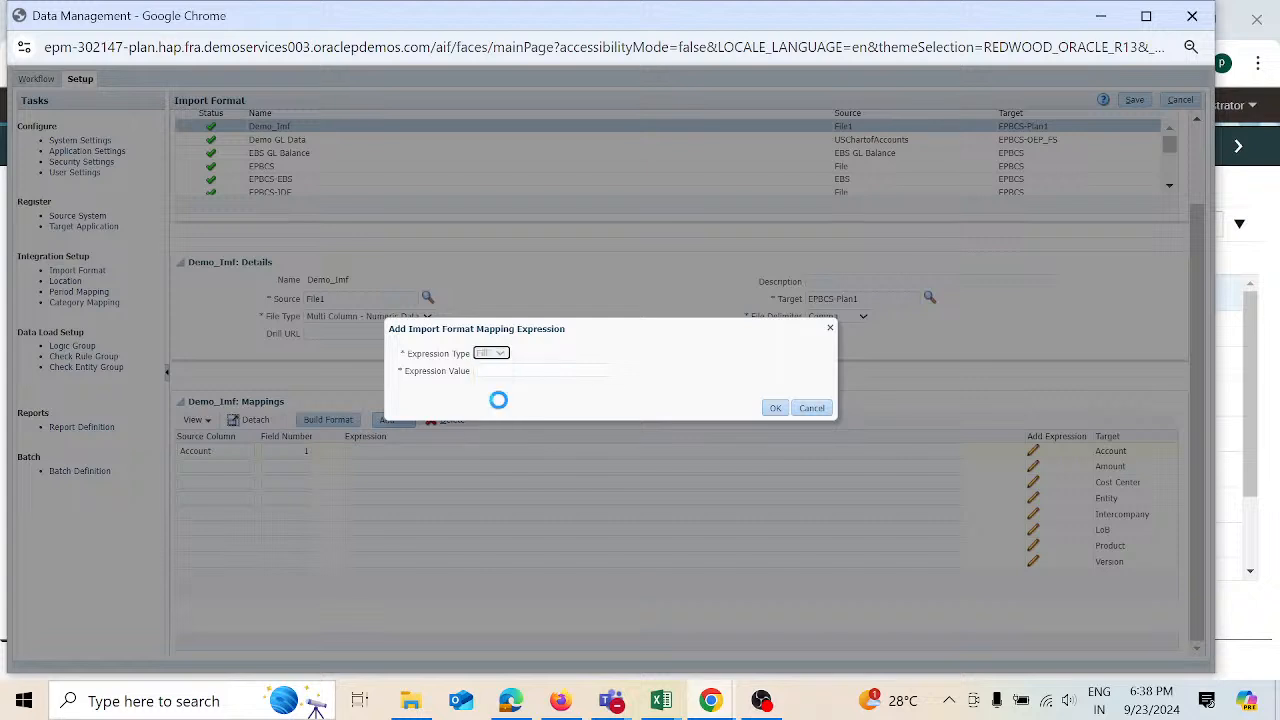
click(510, 357)
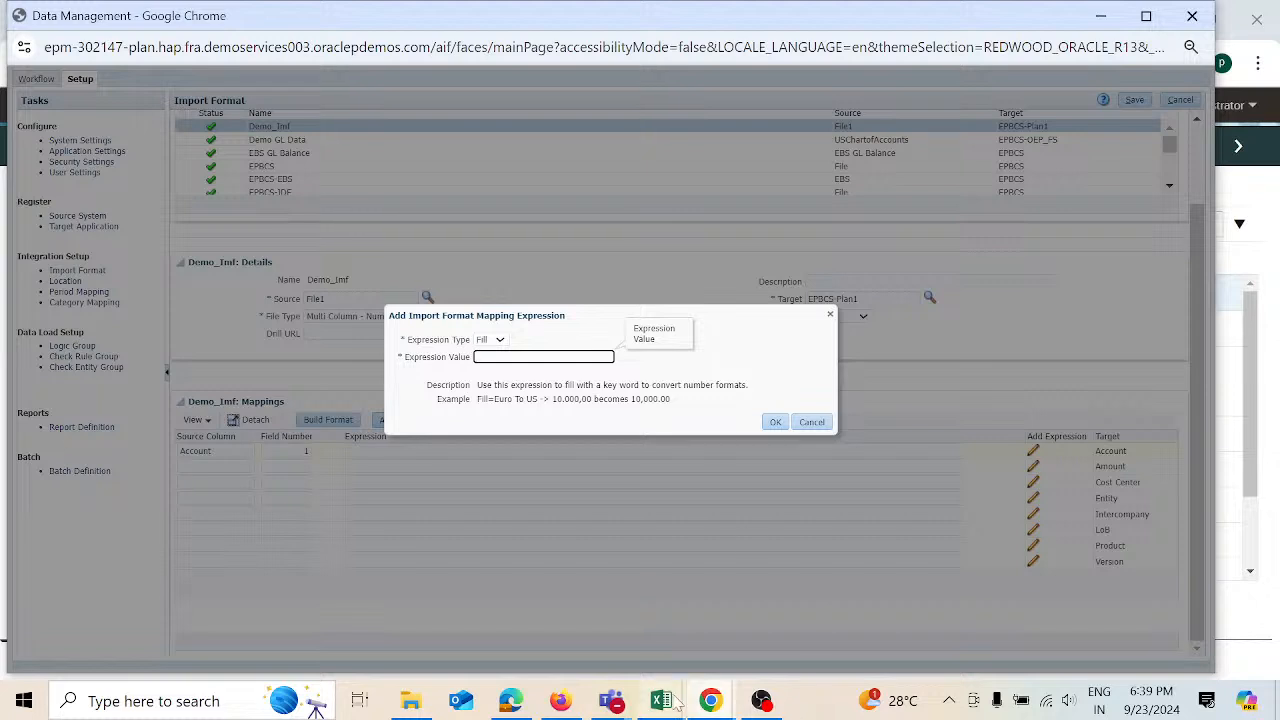
mouse_move(661, 700)
click(470, 625)
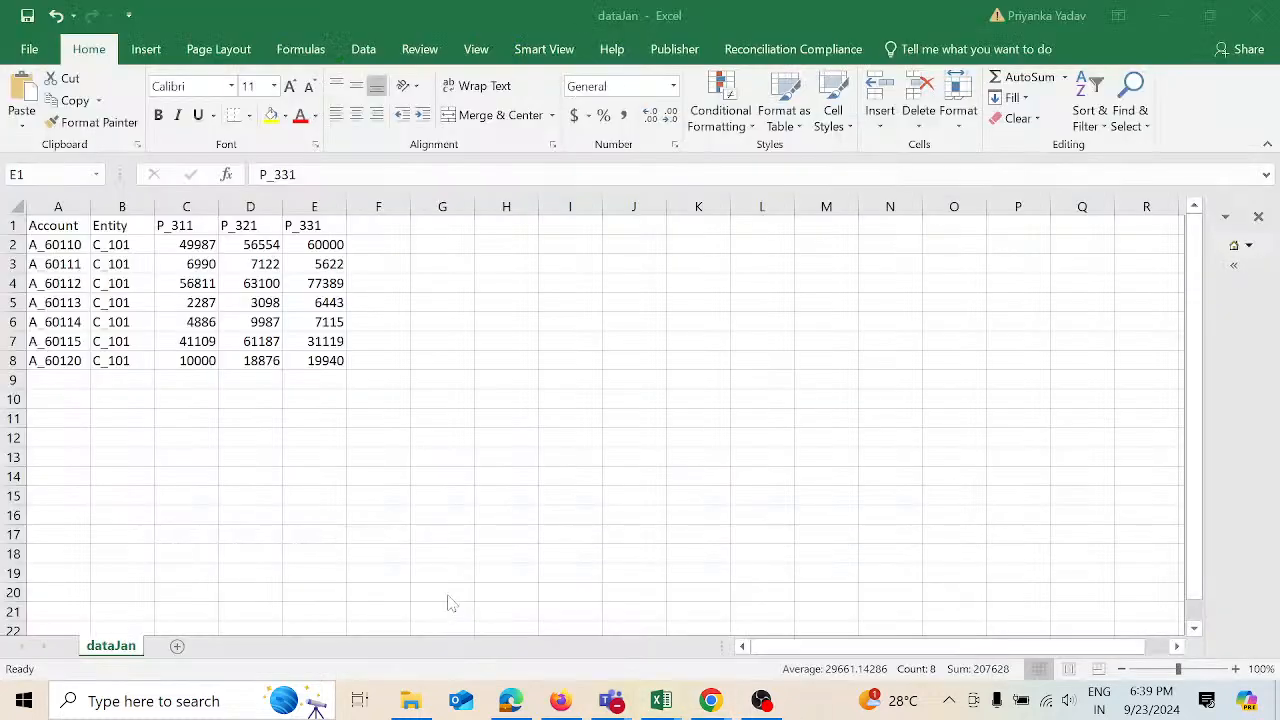
key(ctrl+space)
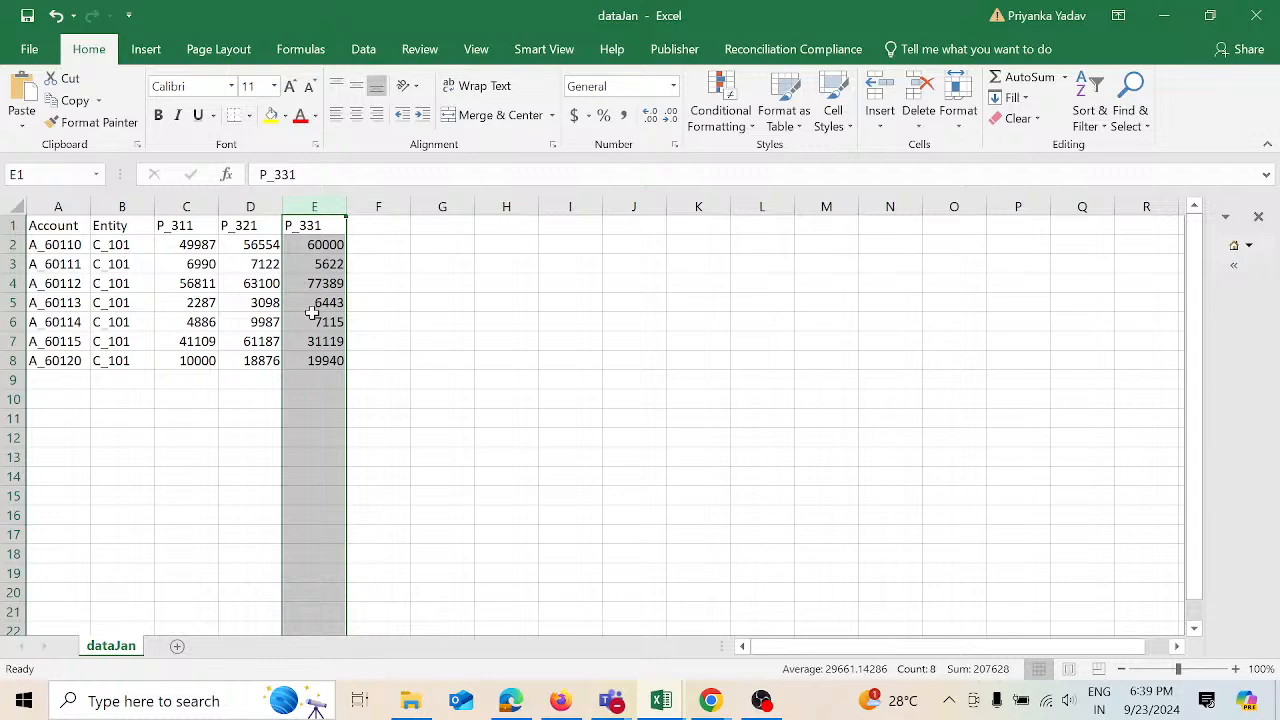
key(alt+Tab)
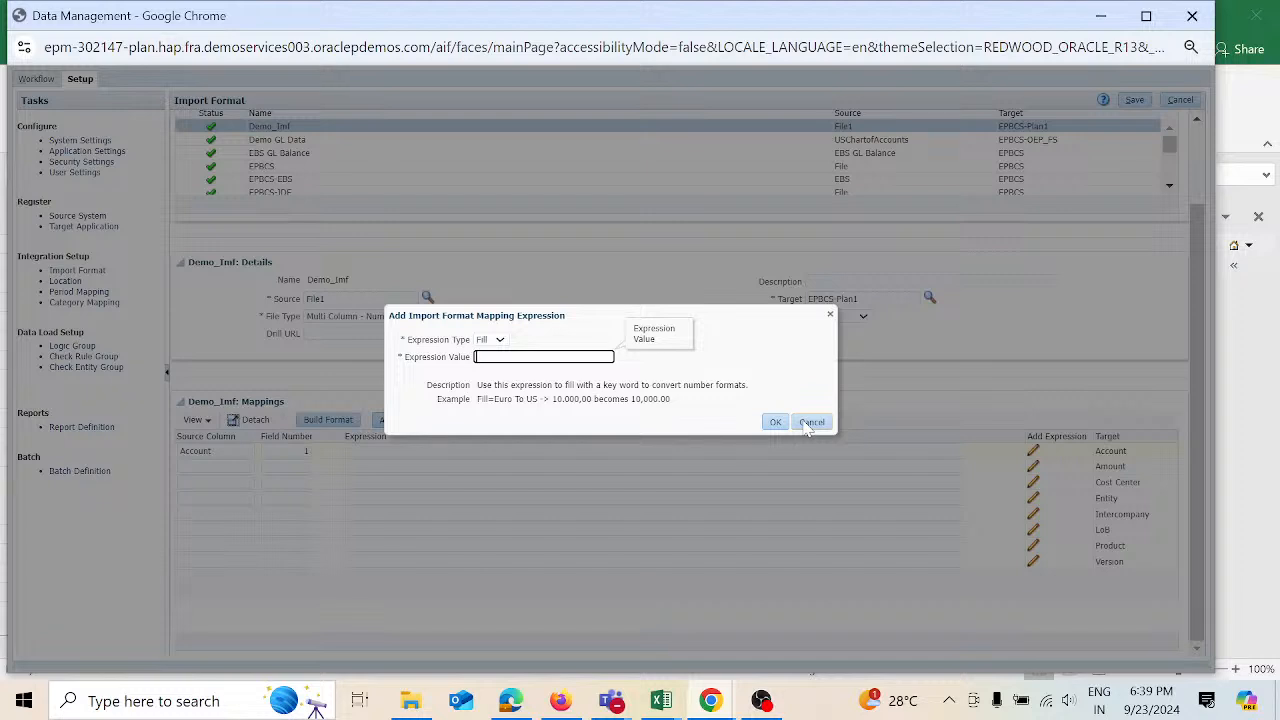
text(3,5)
click(776, 422)
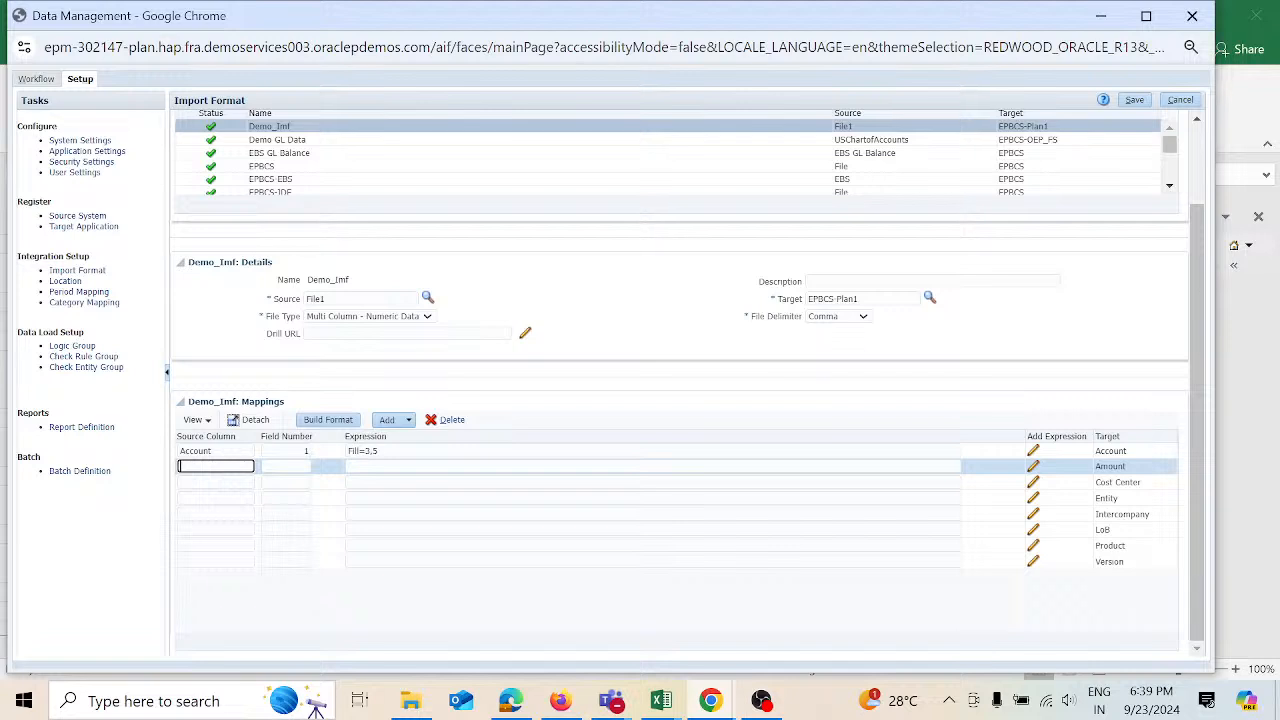
- Map the Amount target to source column Amount with field number 3
text(Amount)
click(286, 466)
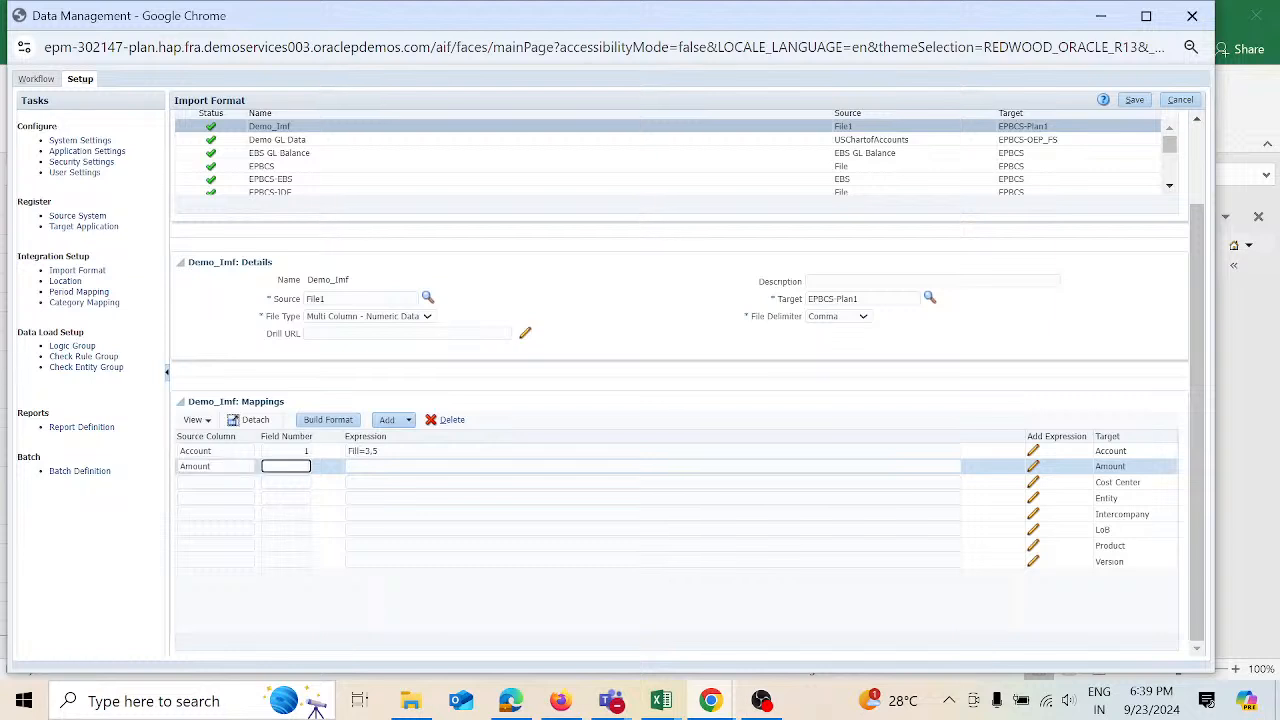
text(3)
click(352, 466)
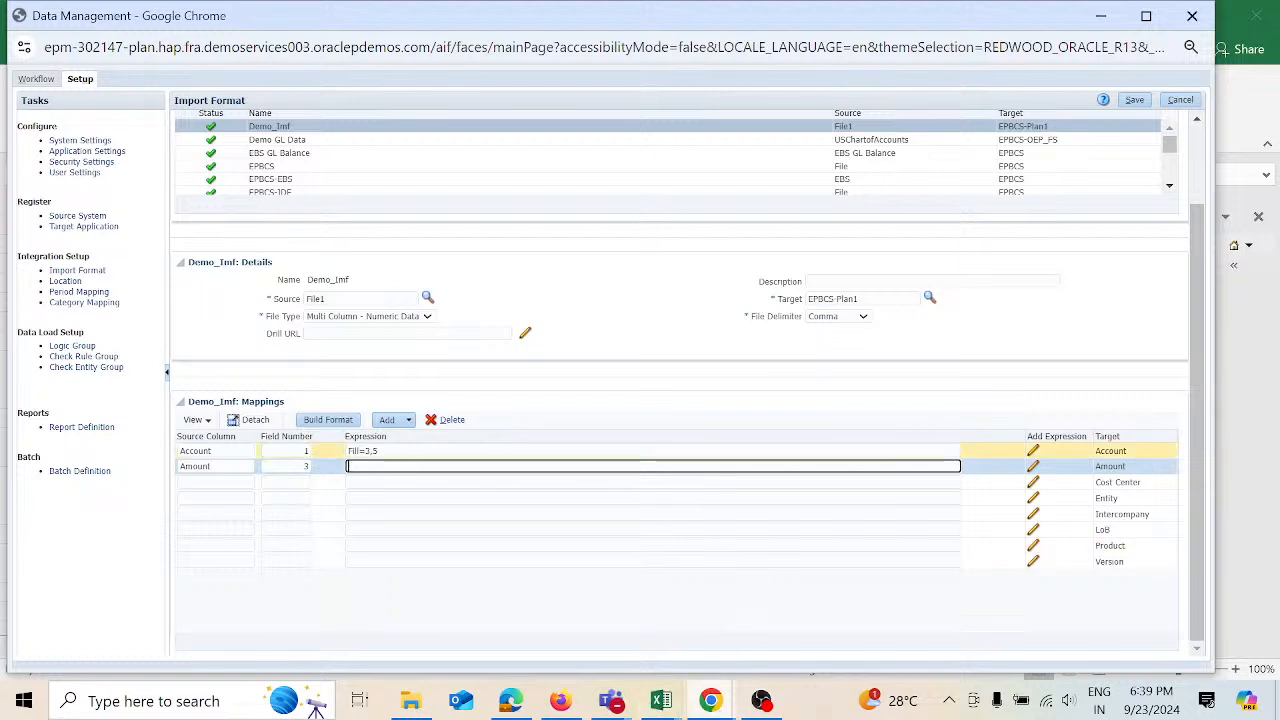
- Start a mapping expression of type Driver for the Amount row and go to its header row setting
click(1031, 465)
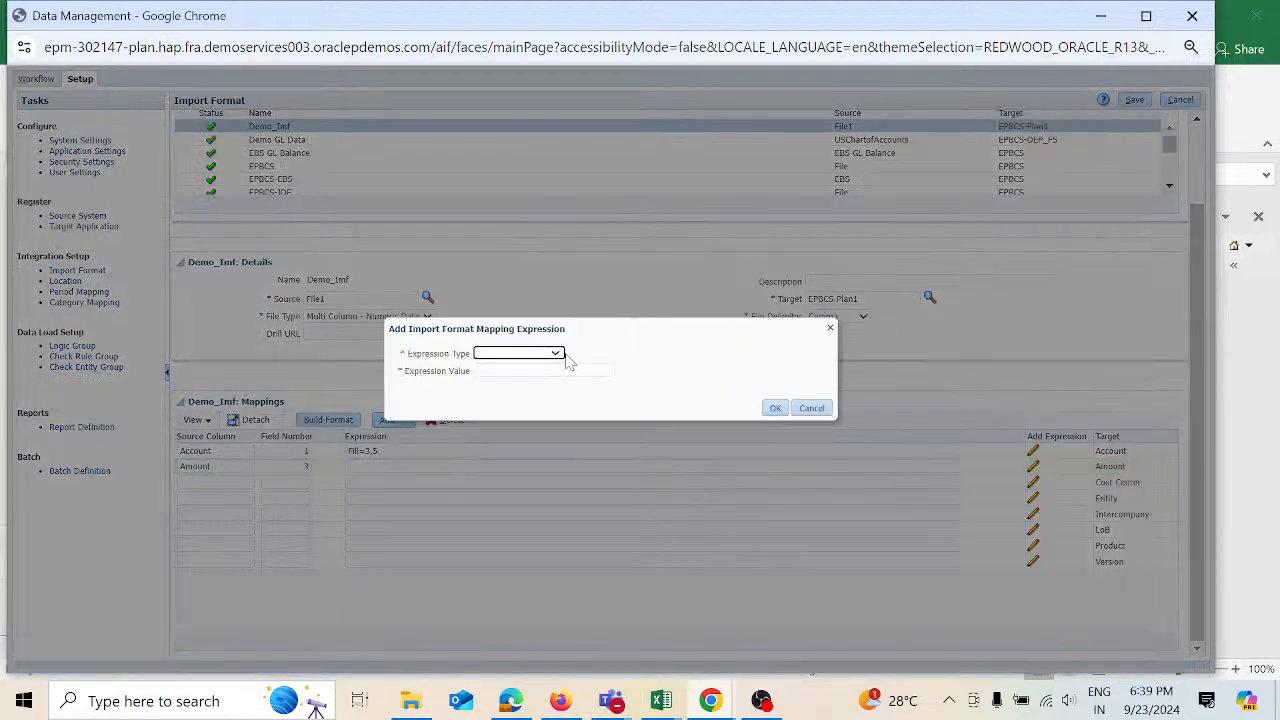
click(557, 356)
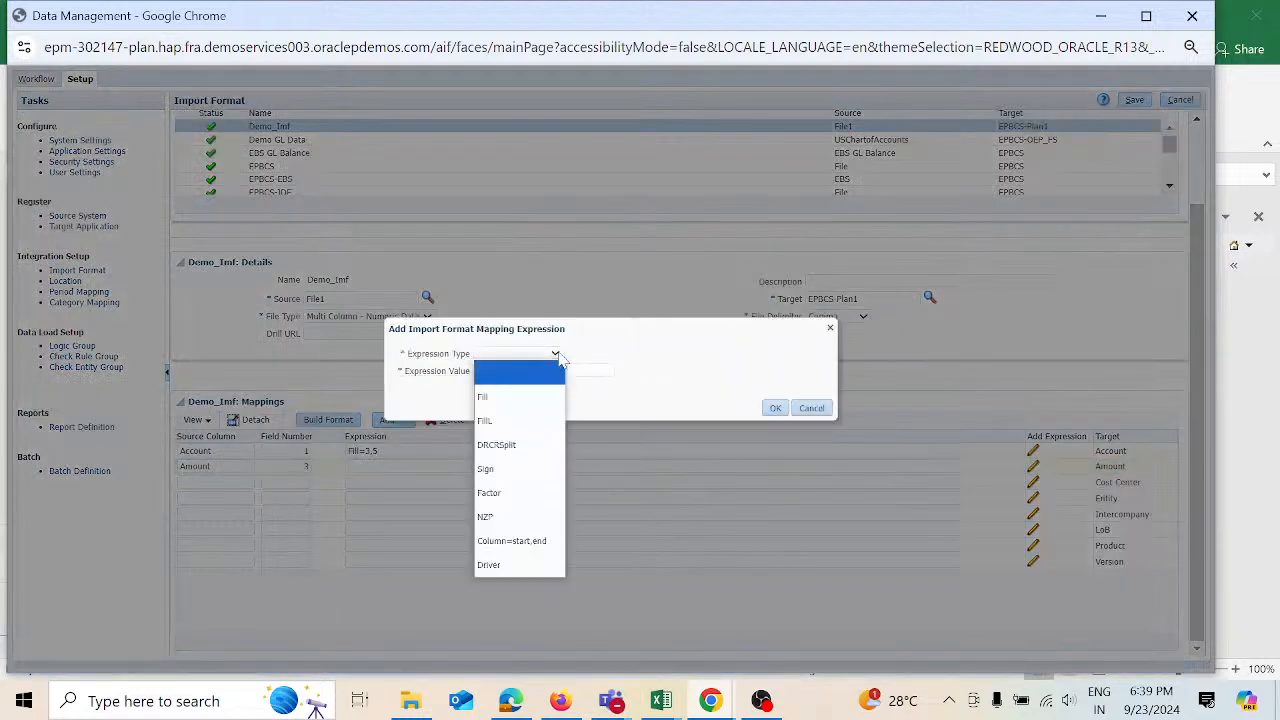
click(540, 566)
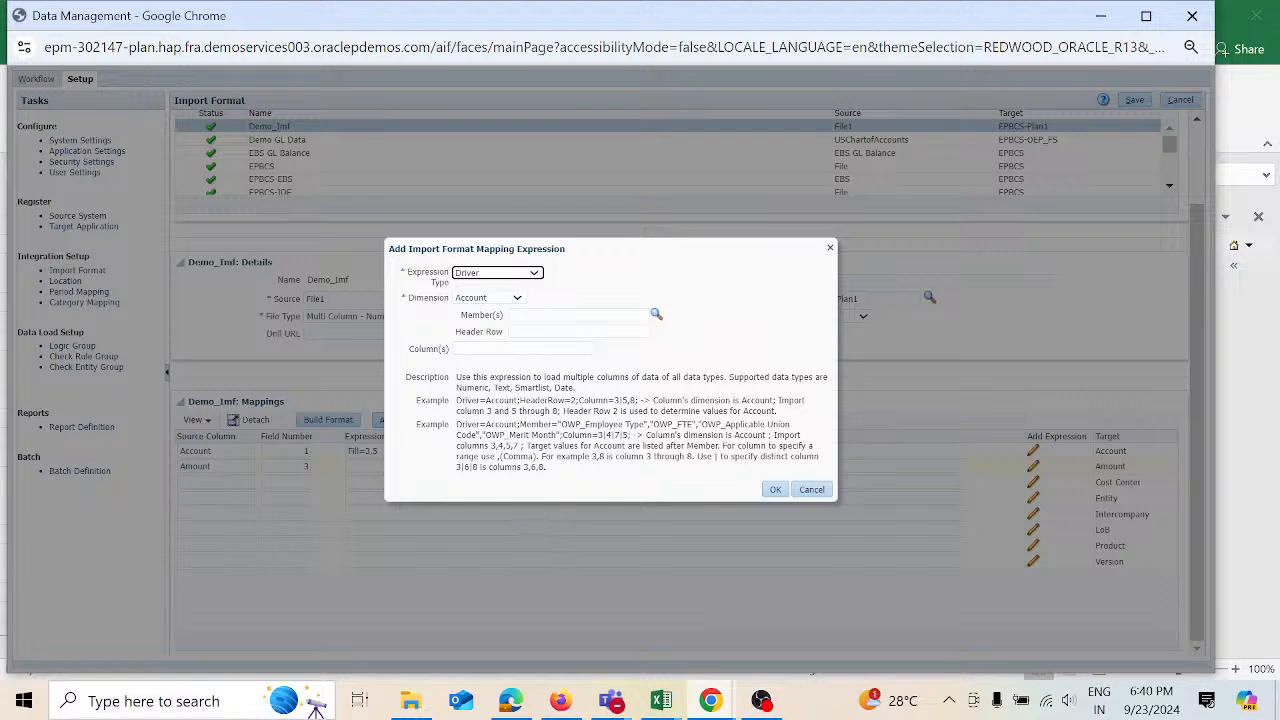
click(578, 332)
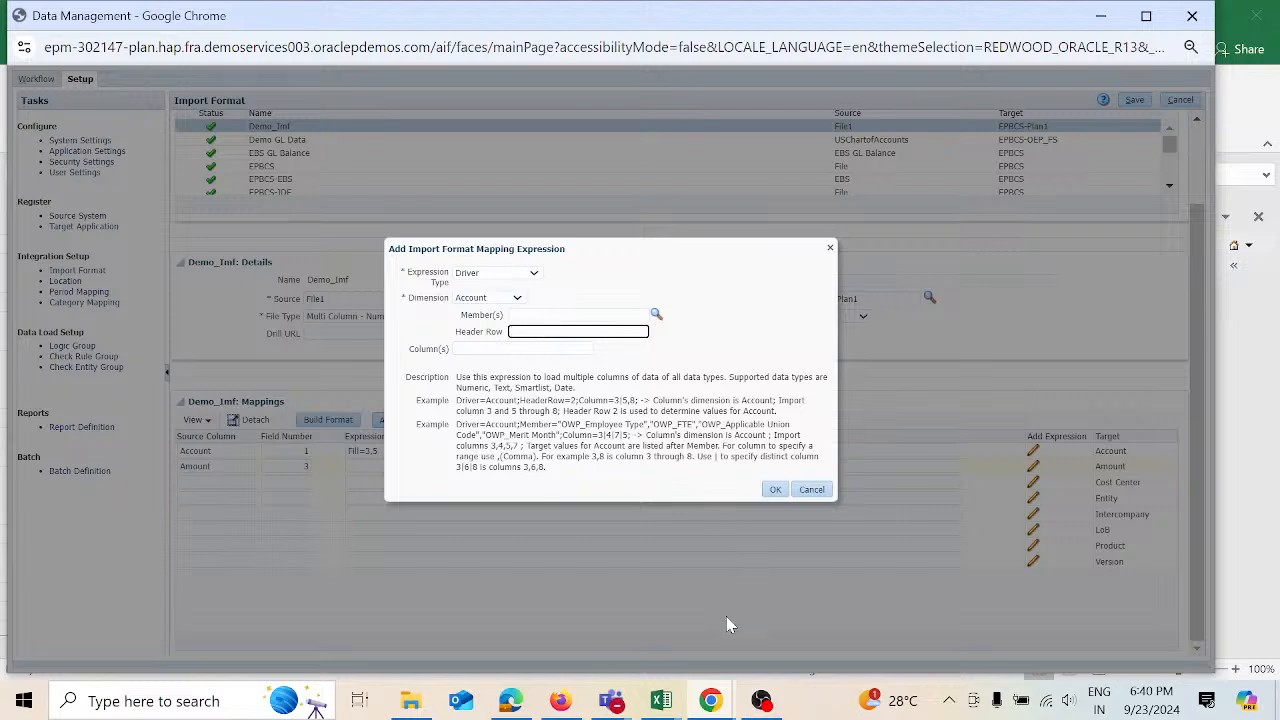
- Switch to the dataJan workbook in Excel and examine the product headers P_311, P_321 and P_331 and the amounts beneath them
mouse_move(655, 698)
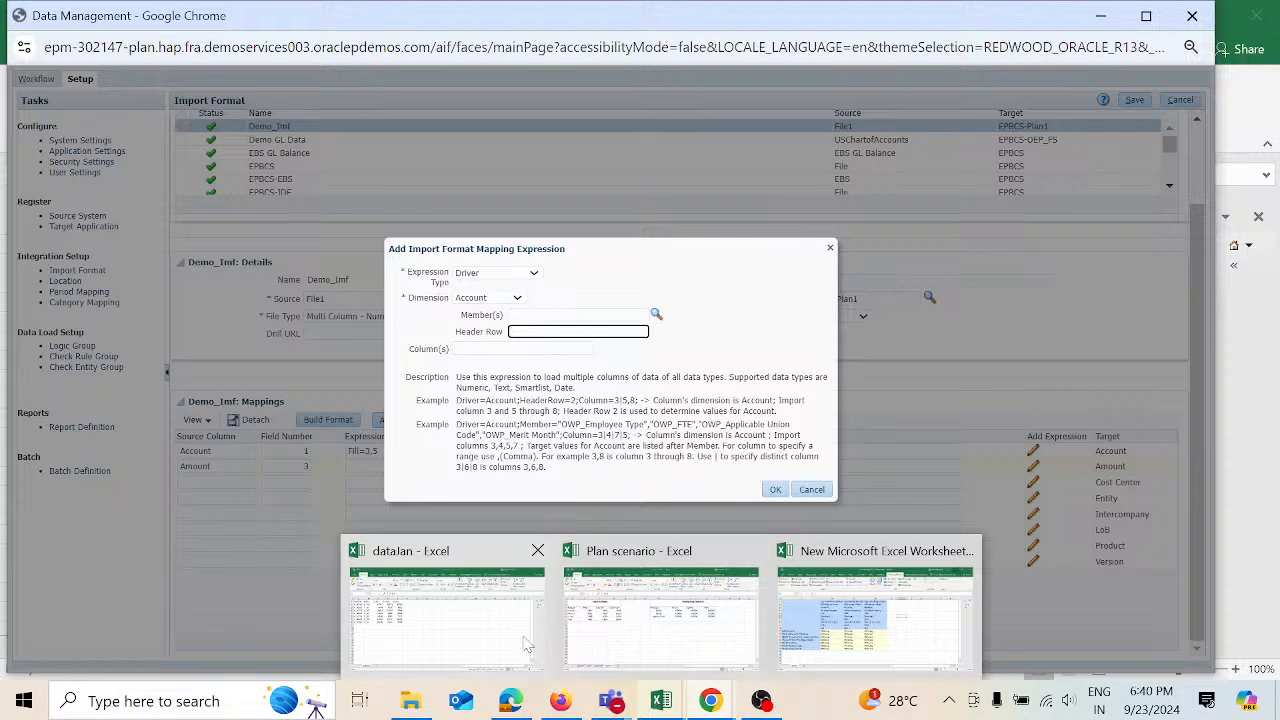
click(447, 610)
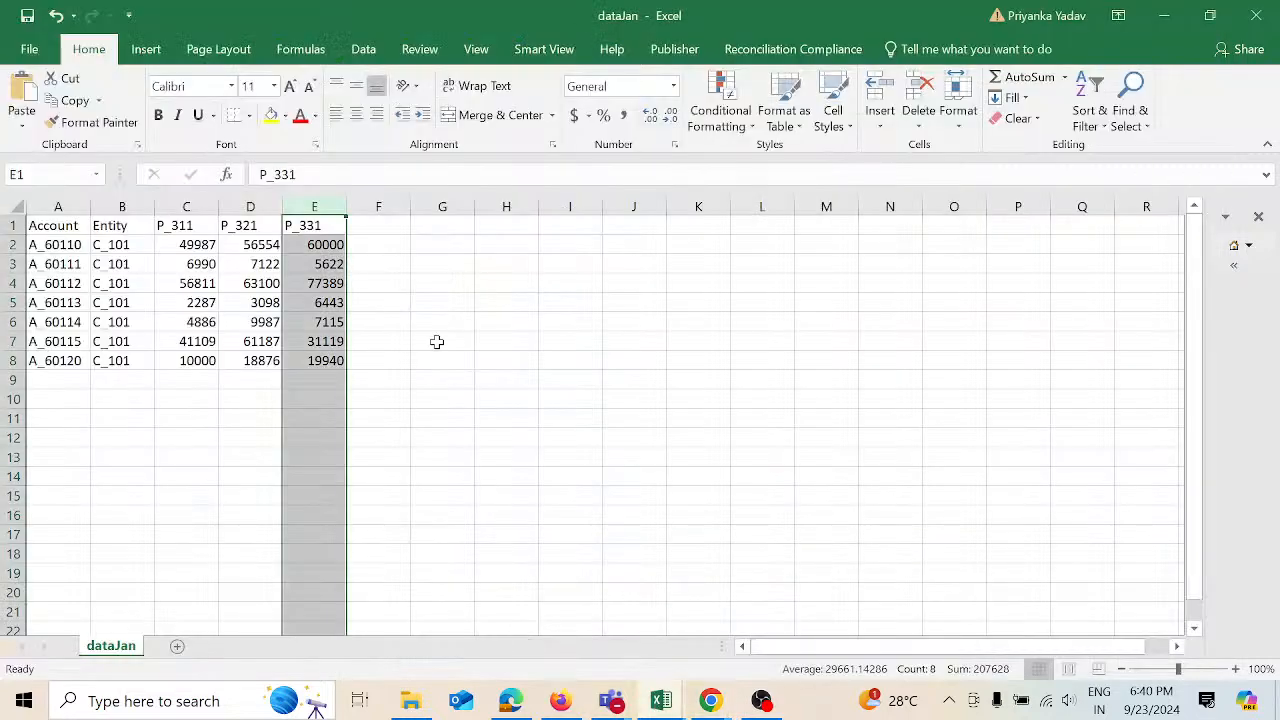
click(212, 225)
click(275, 226)
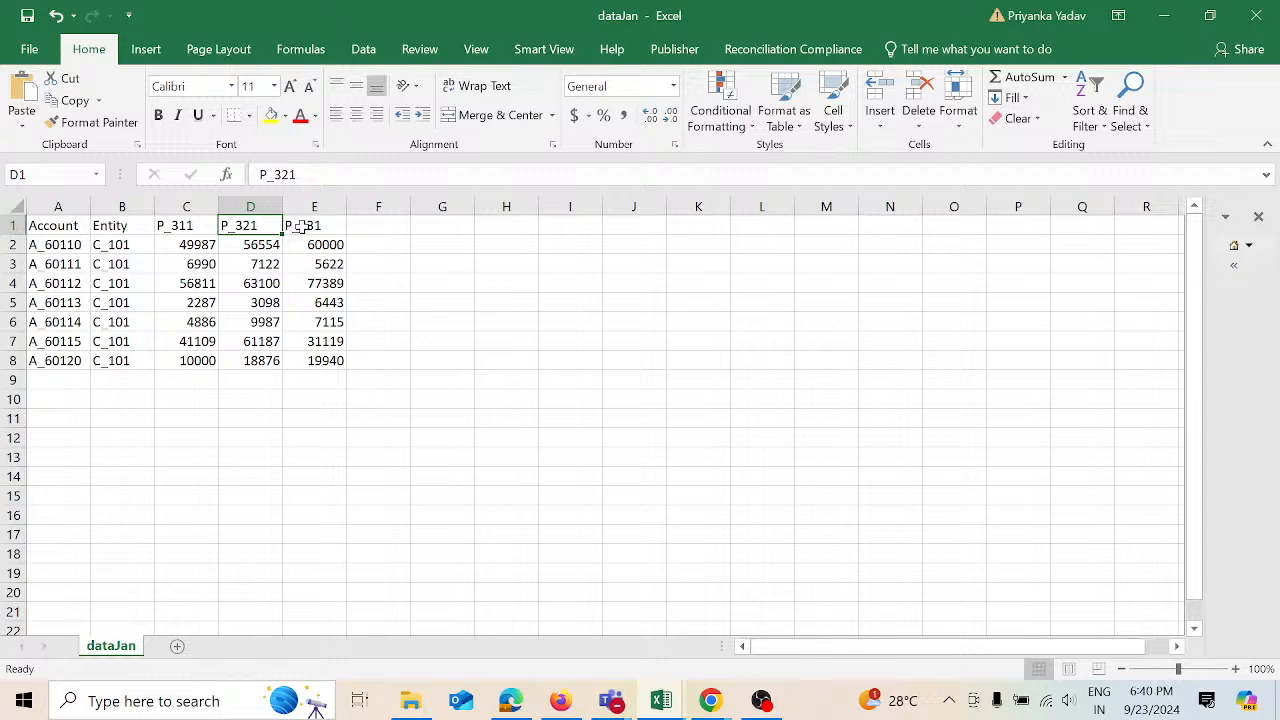
click(205, 225)
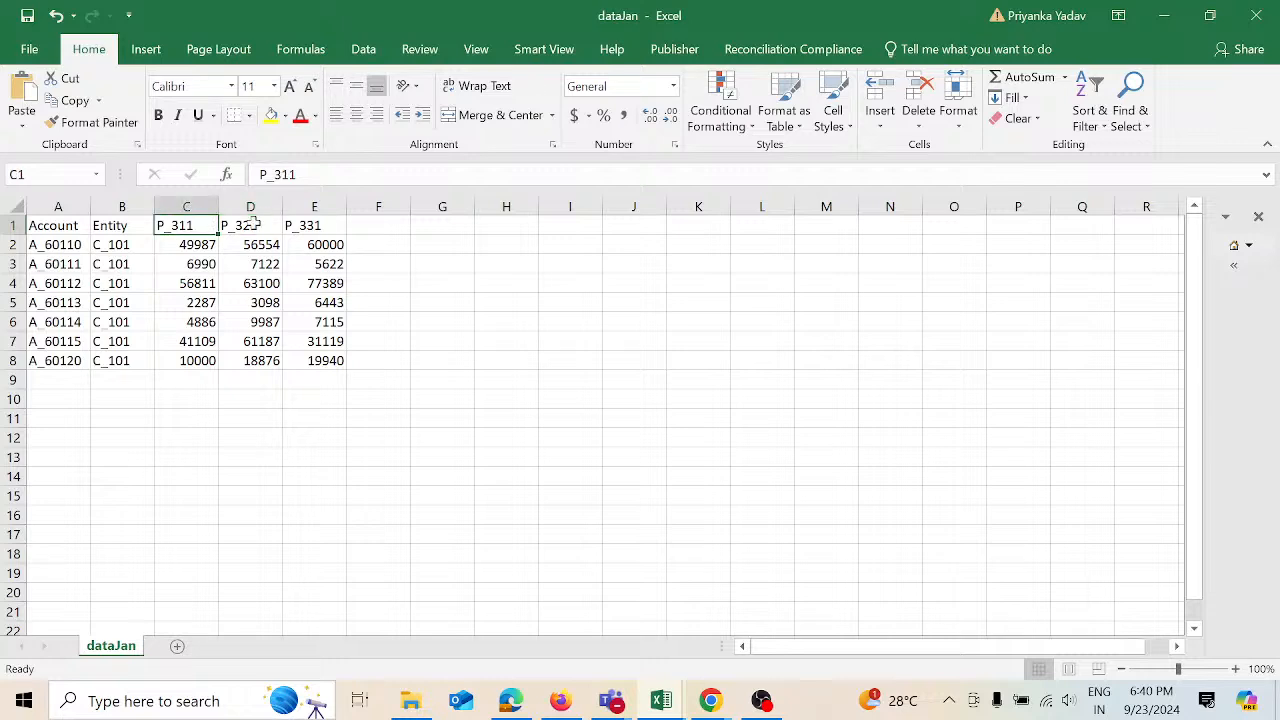
click(256, 226)
click(316, 226)
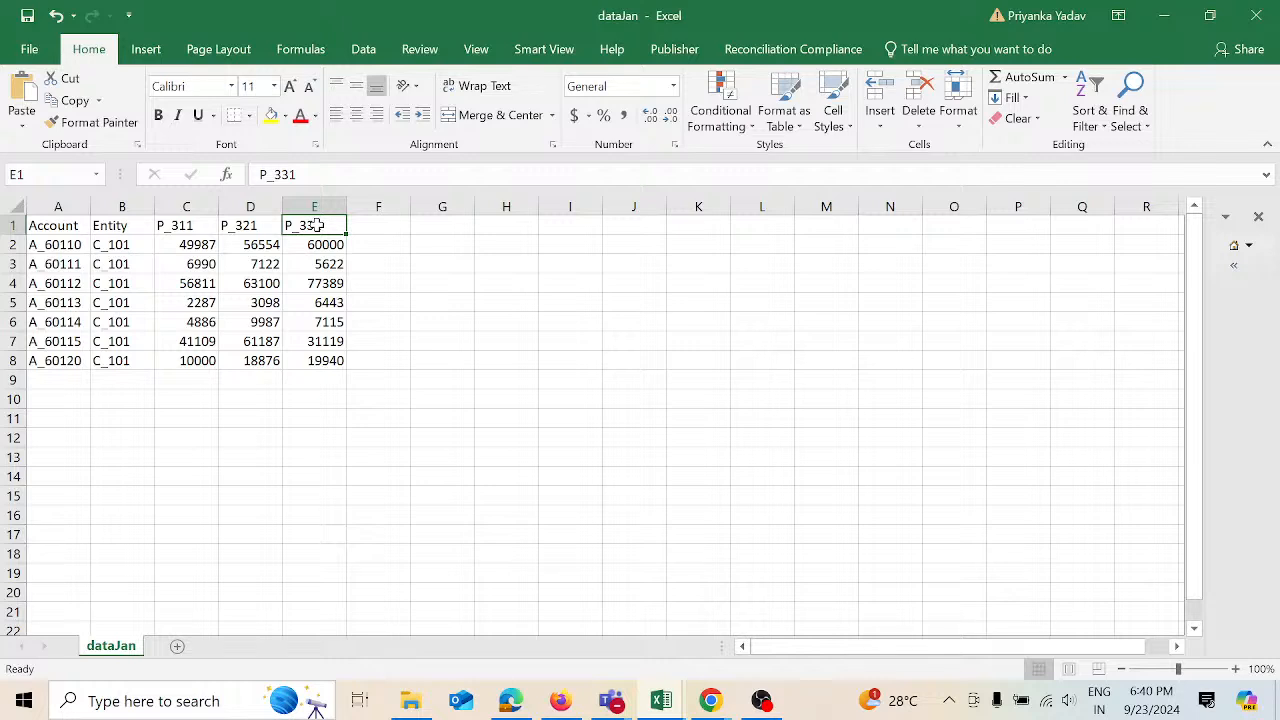
click(211, 242)
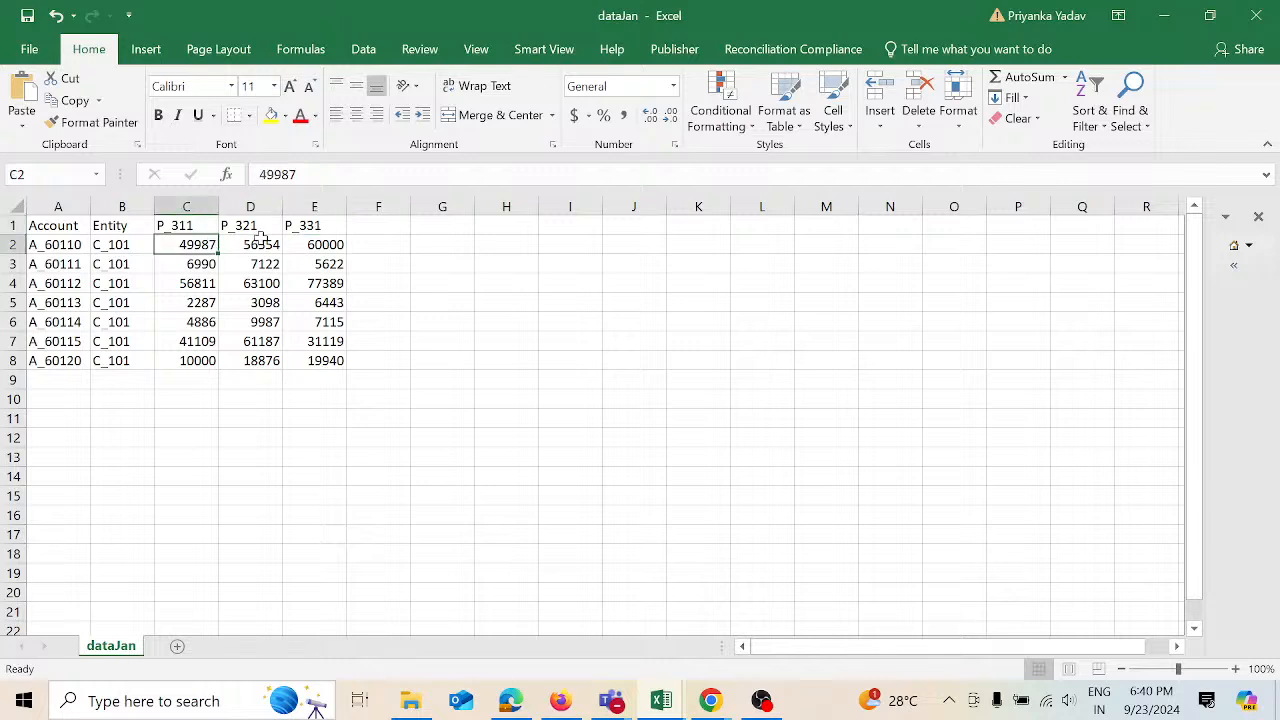
drag(264, 242, 315, 256)
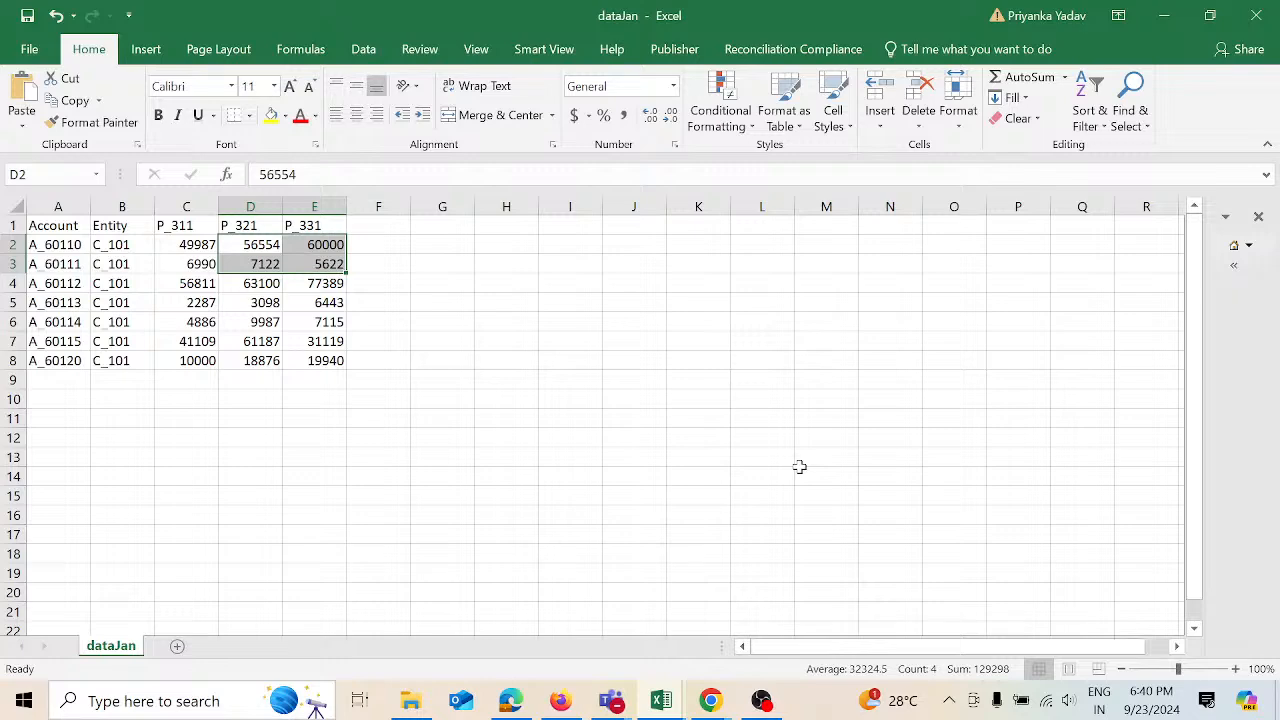
- Switch back to Data Management, set the driver expression's dimension to Product and open its member selector in tree view
key(alt+Tab)
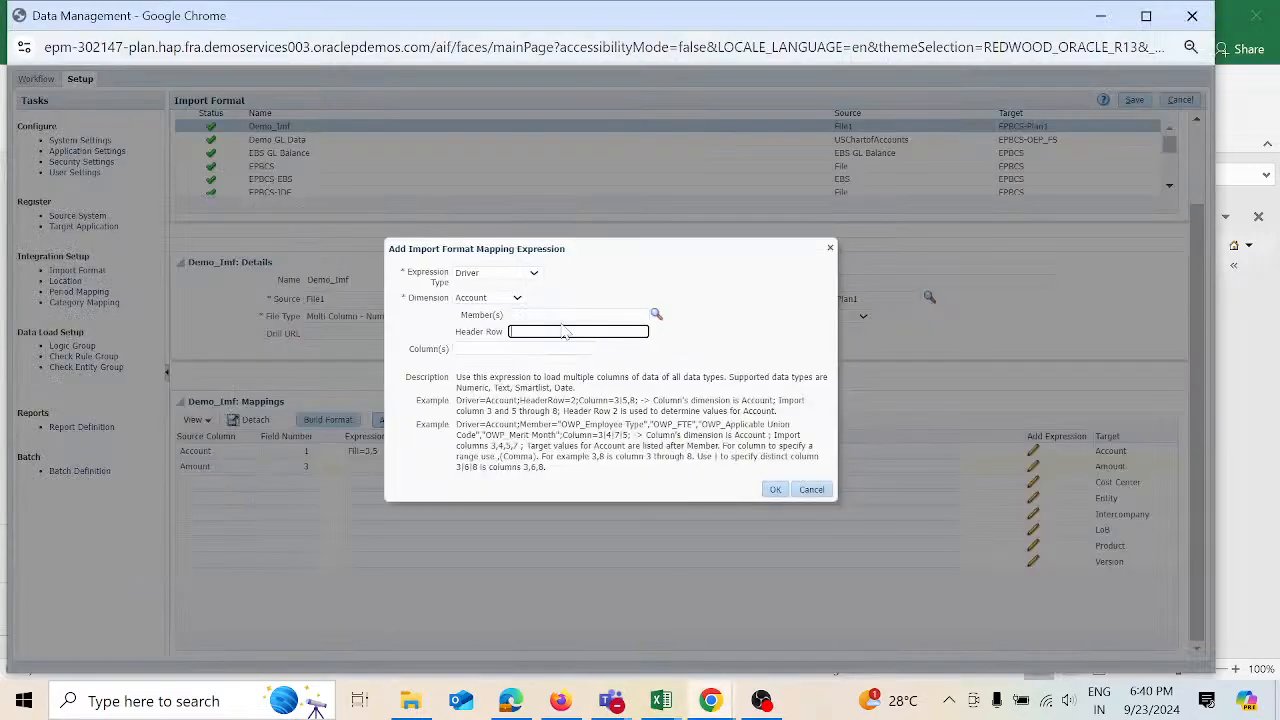
click(517, 298)
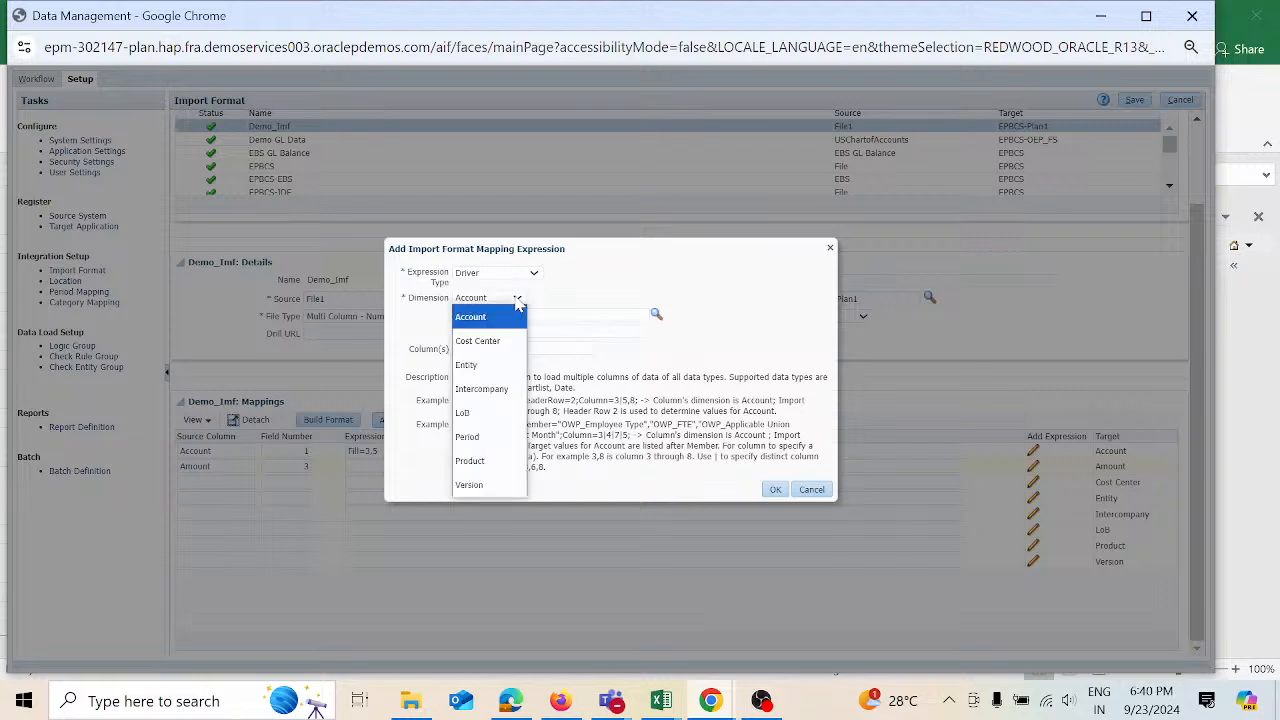
click(497, 461)
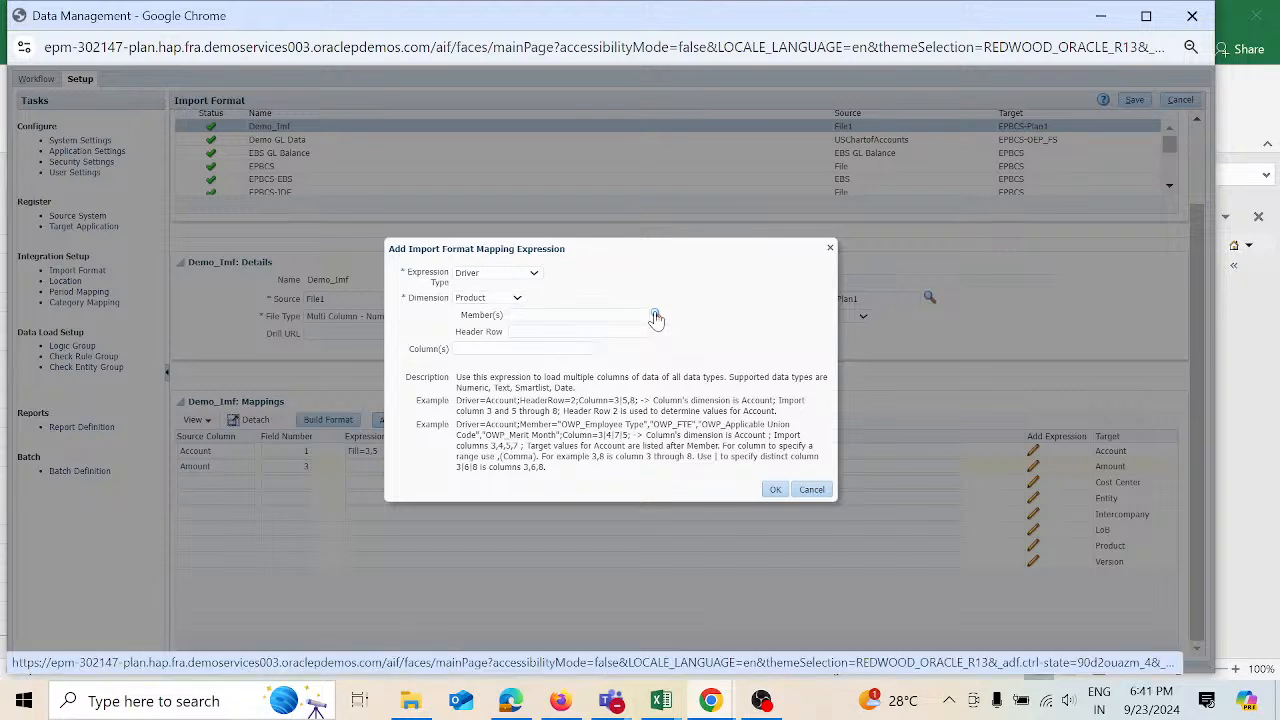
click(655, 316)
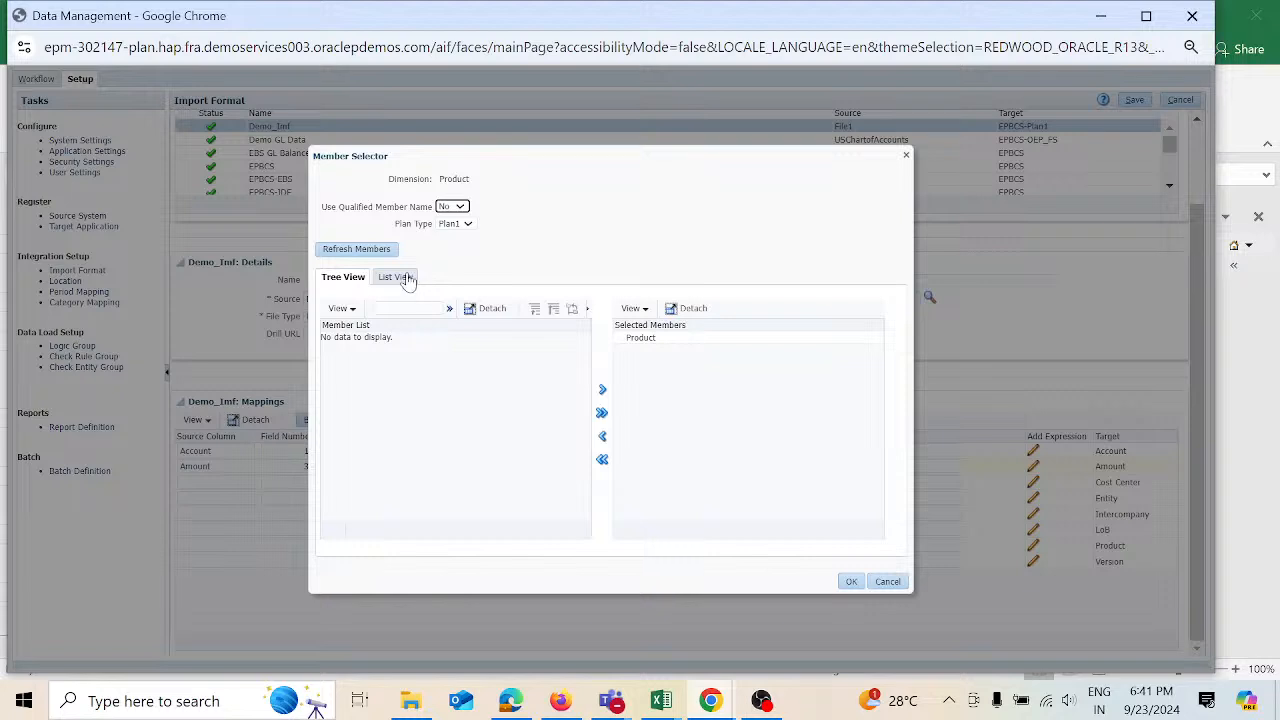
click(405, 278)
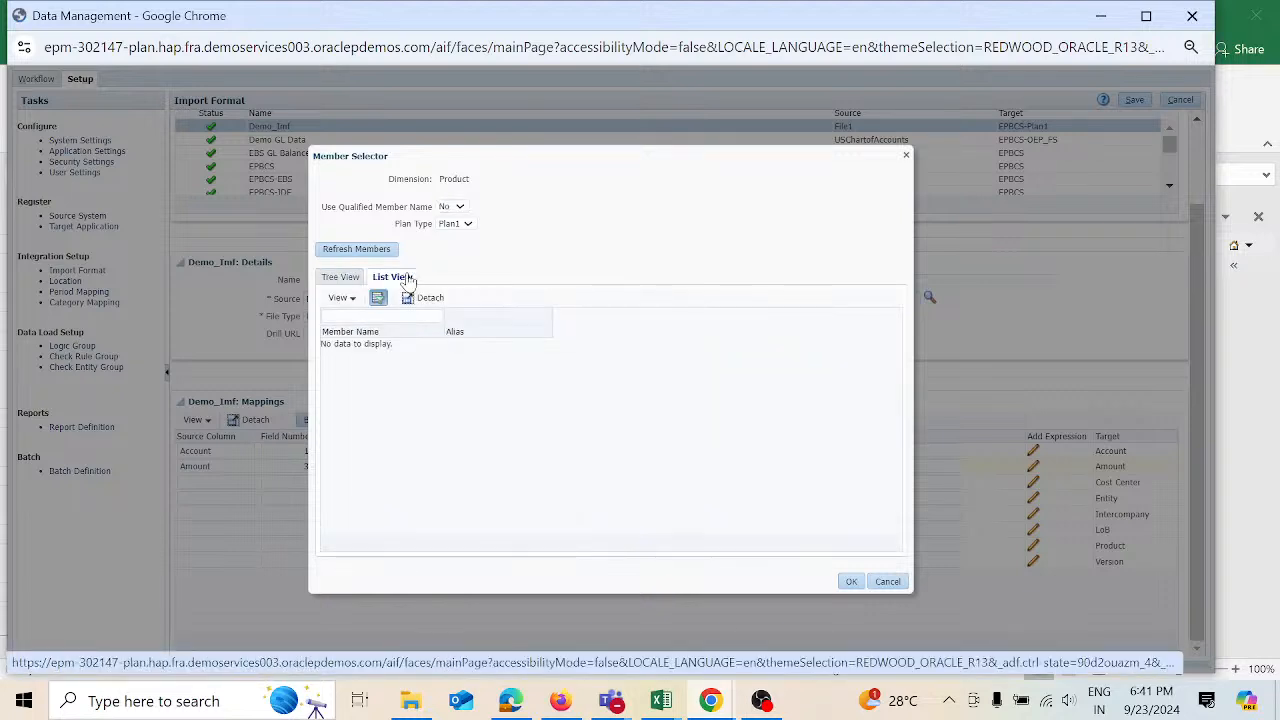
click(349, 283)
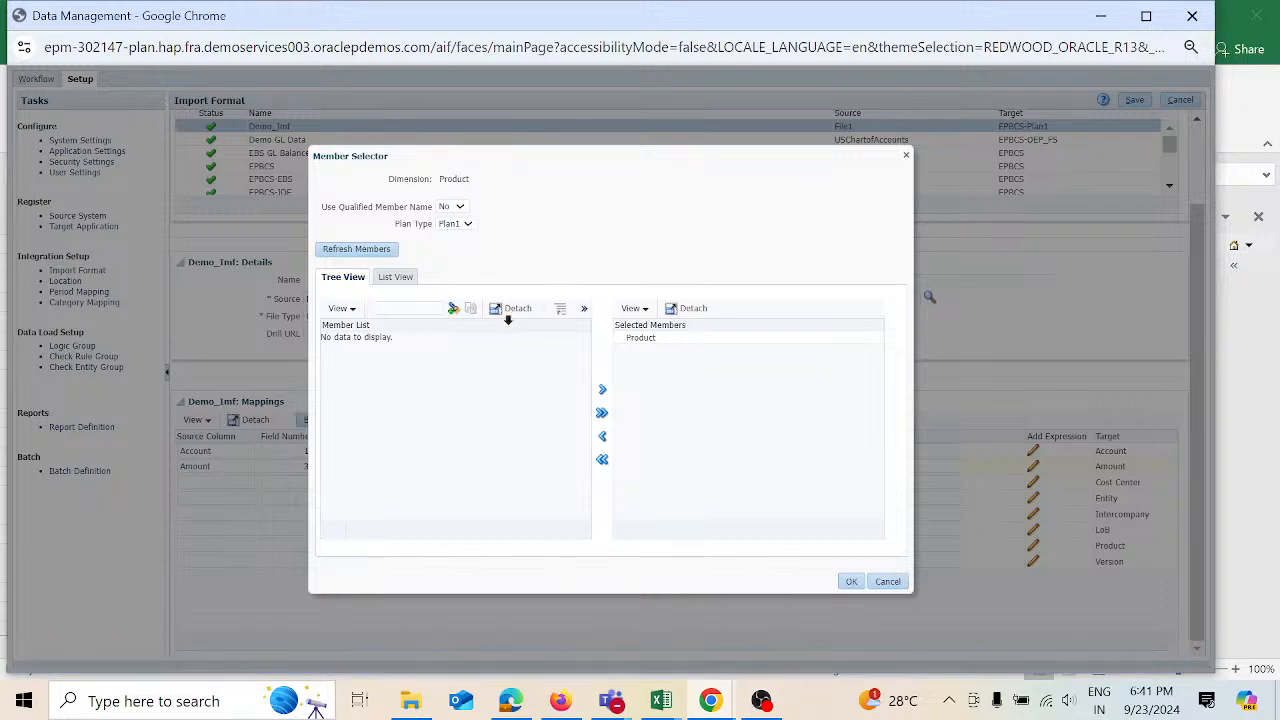
- Check the product headers in the dataJan workbook and try to search the Product member tree for P_311
key(alt+Tab)
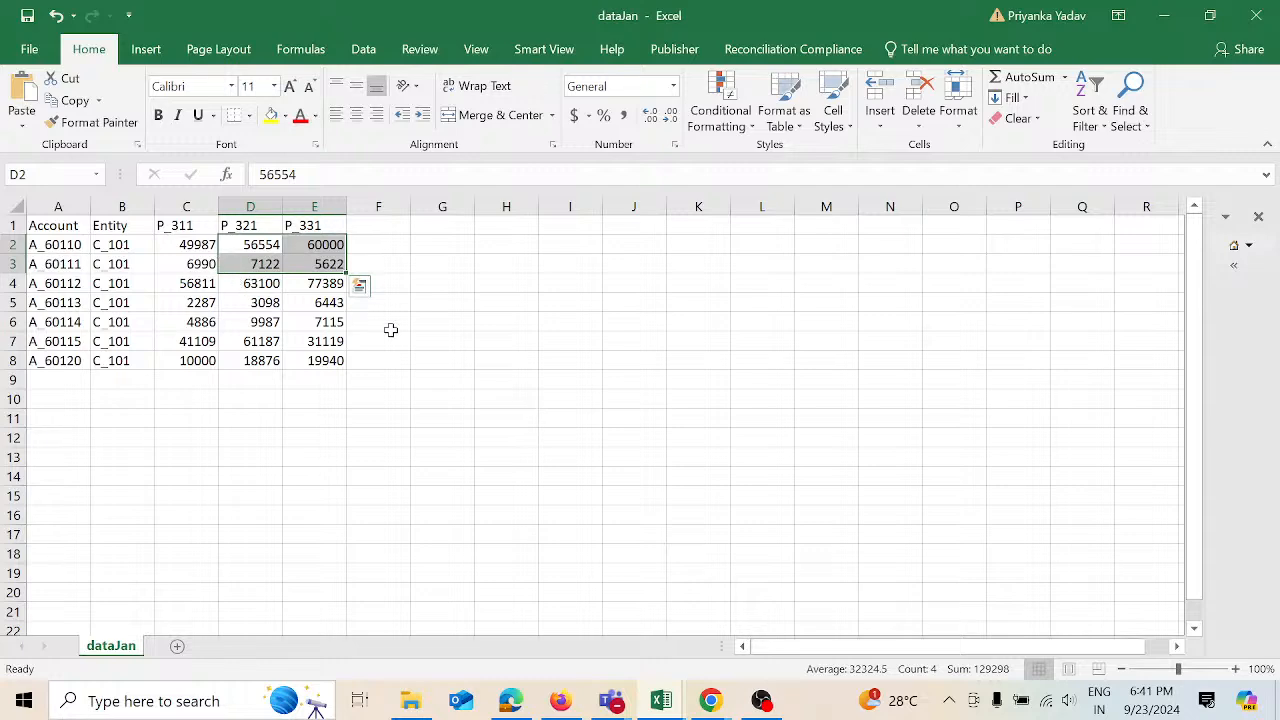
key(alt+Tab)
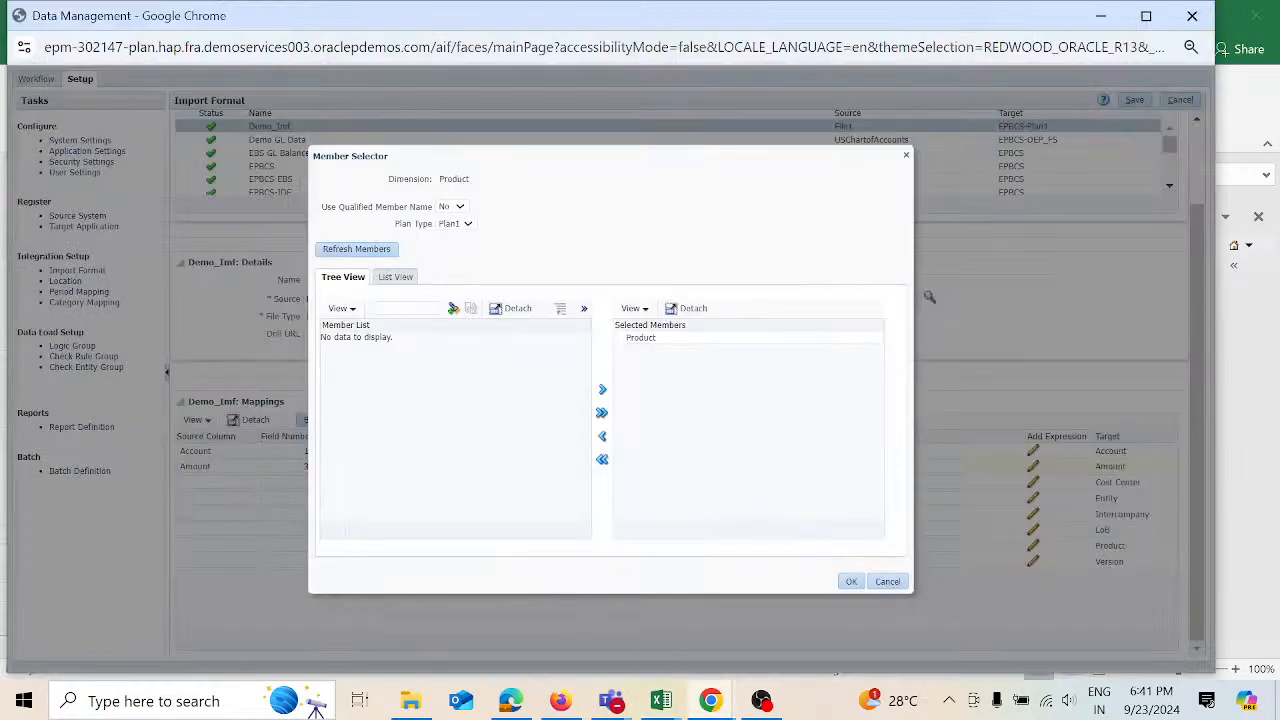
click(408, 308)
text(P_311)
click(455, 308)
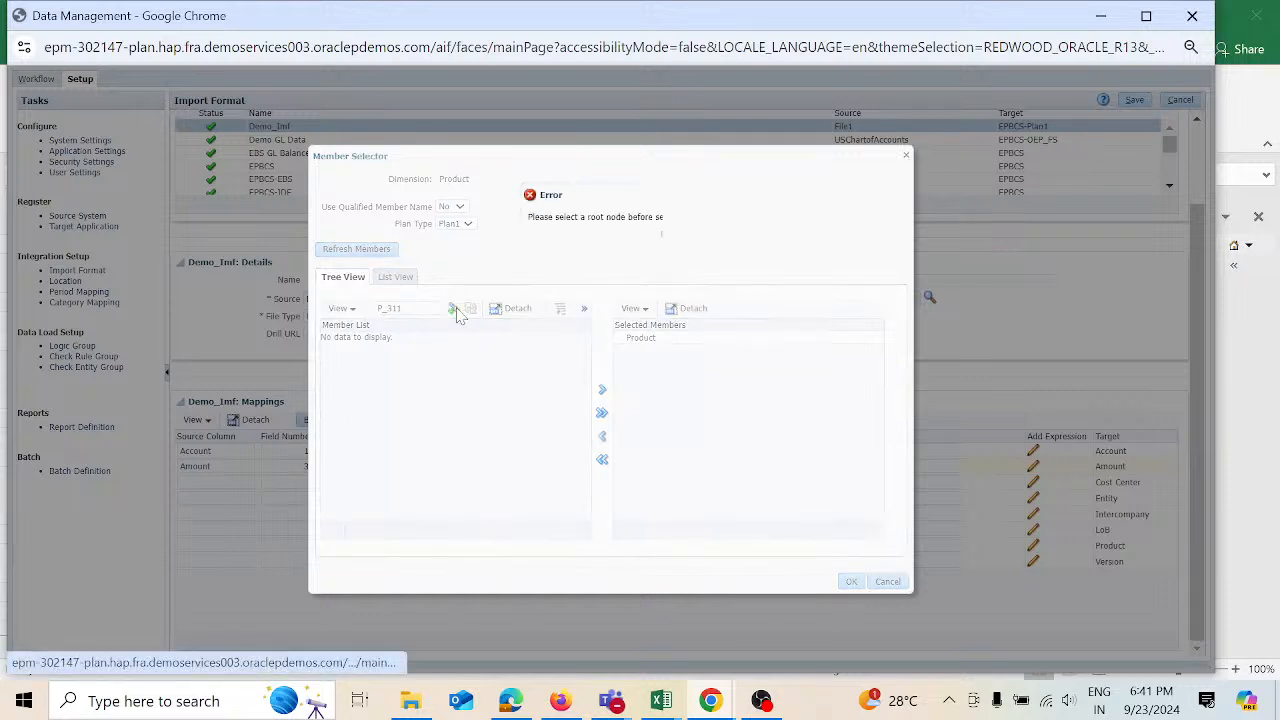
click(676, 242)
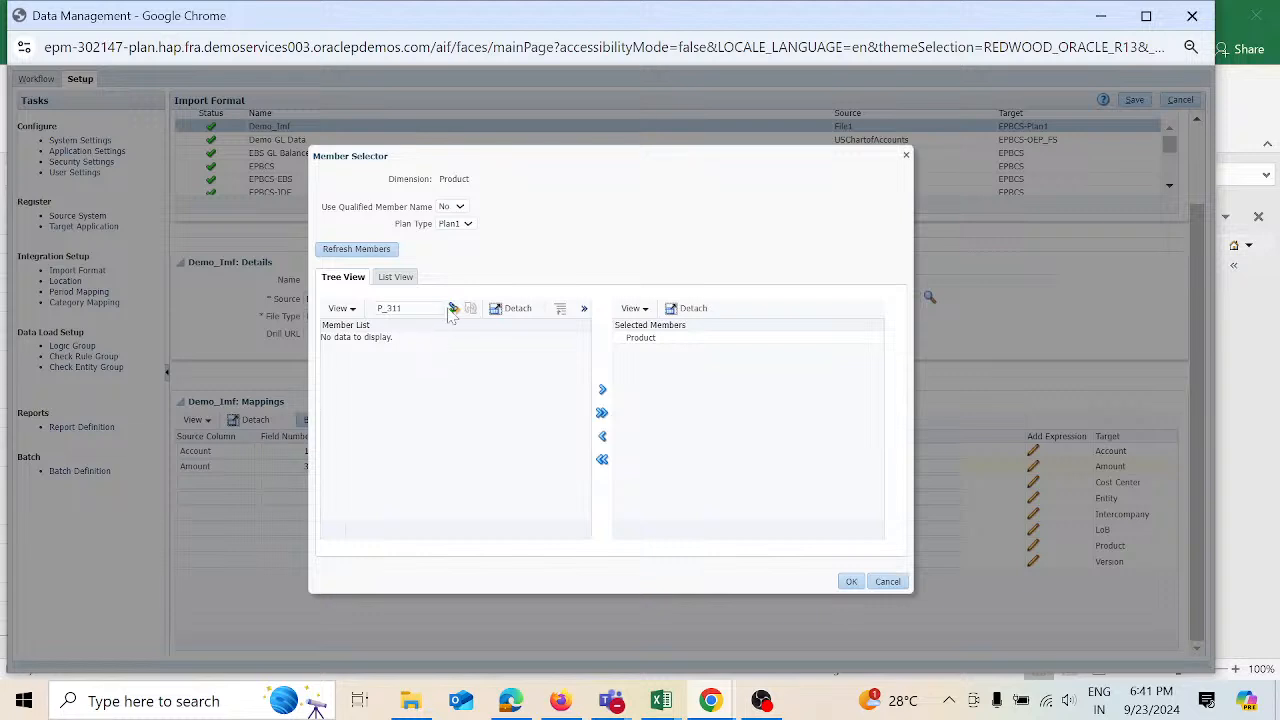
- Set Use Qualified Member Name to Yes and retry the member search for P_311
click(461, 207)
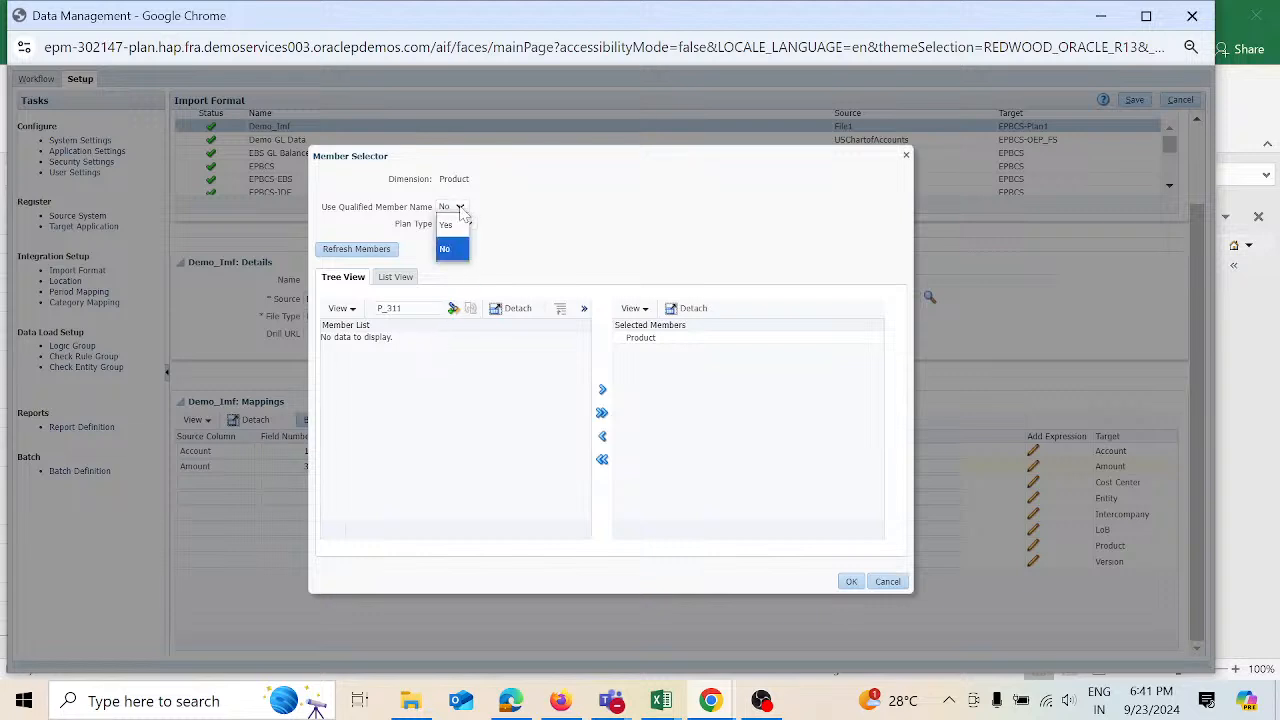
click(446, 224)
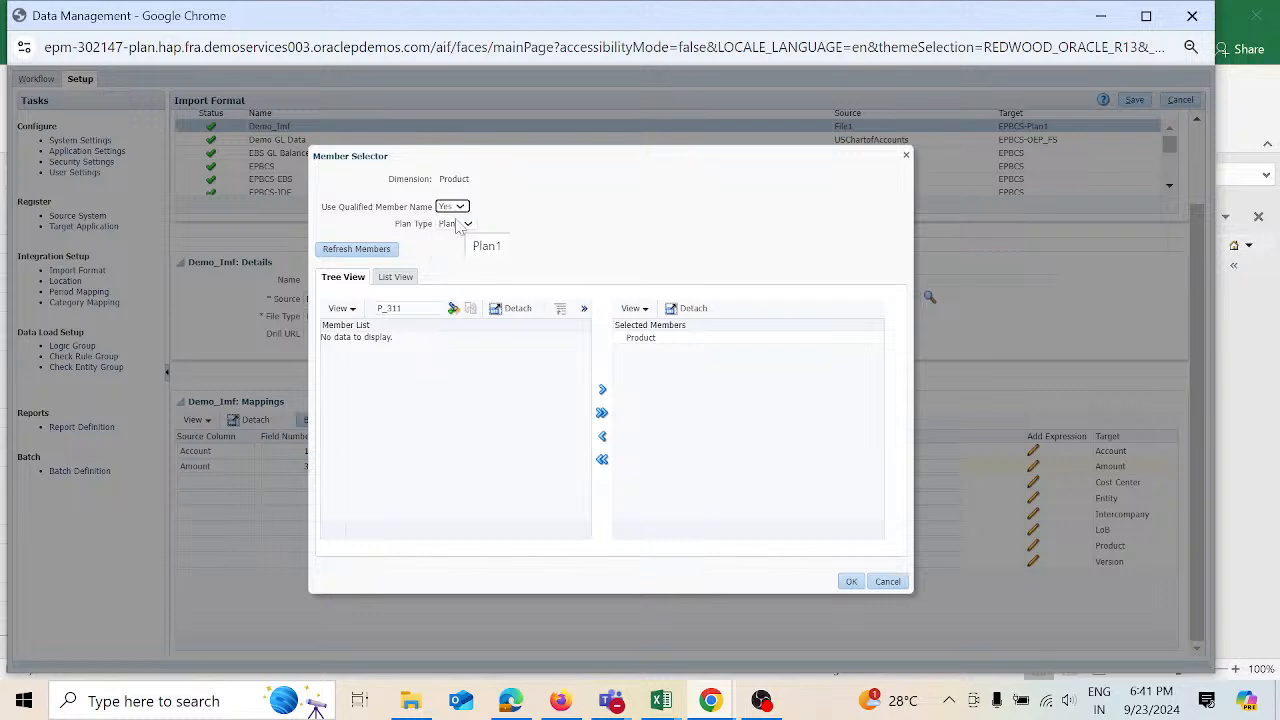
click(454, 310)
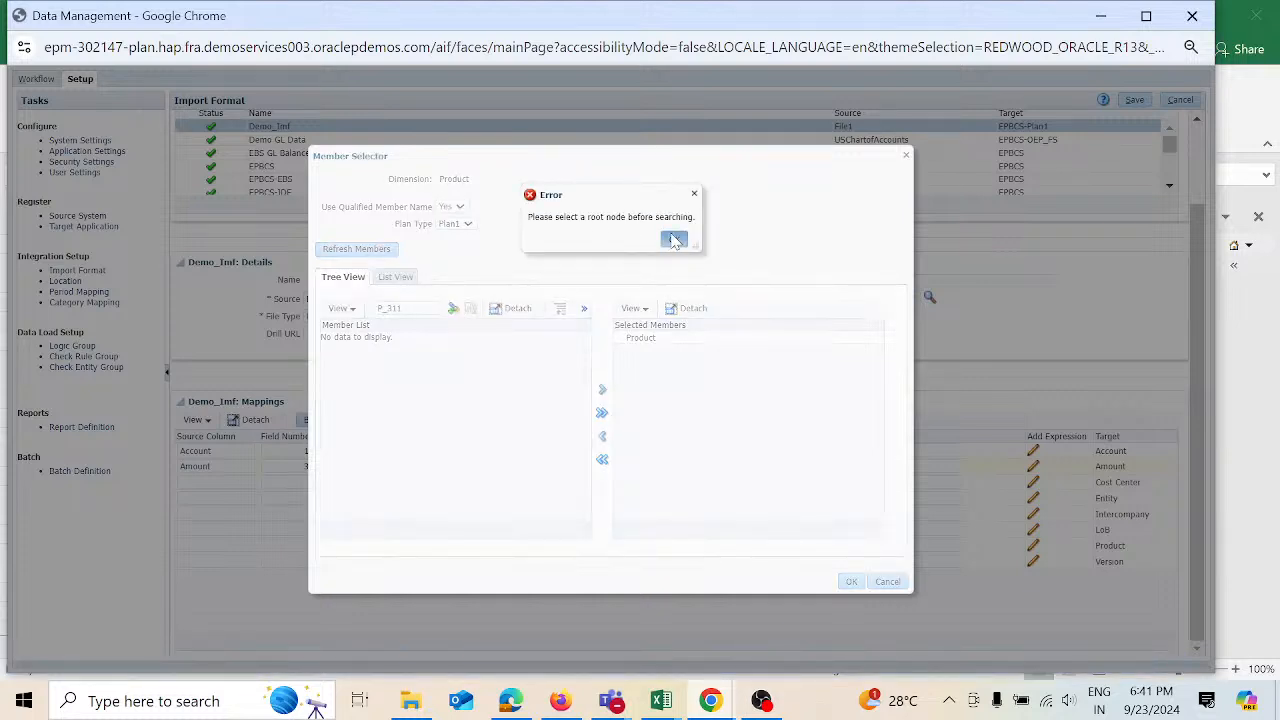
click(674, 240)
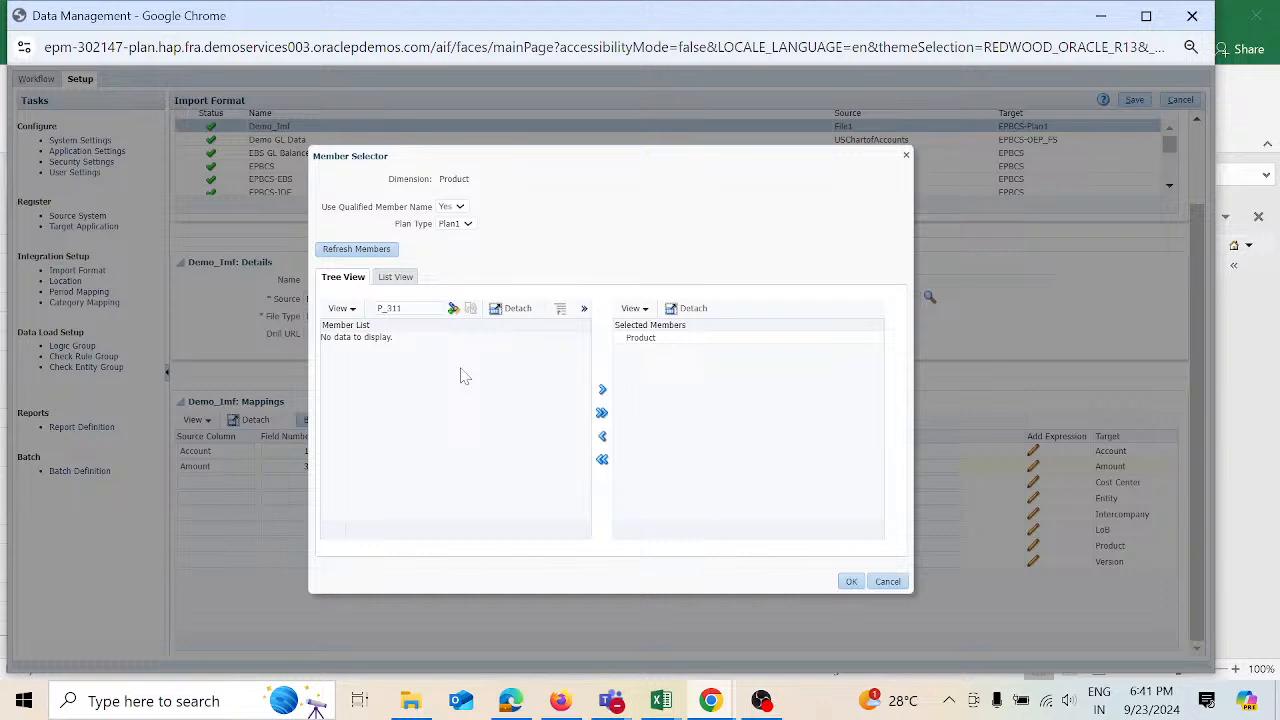
click(353, 312)
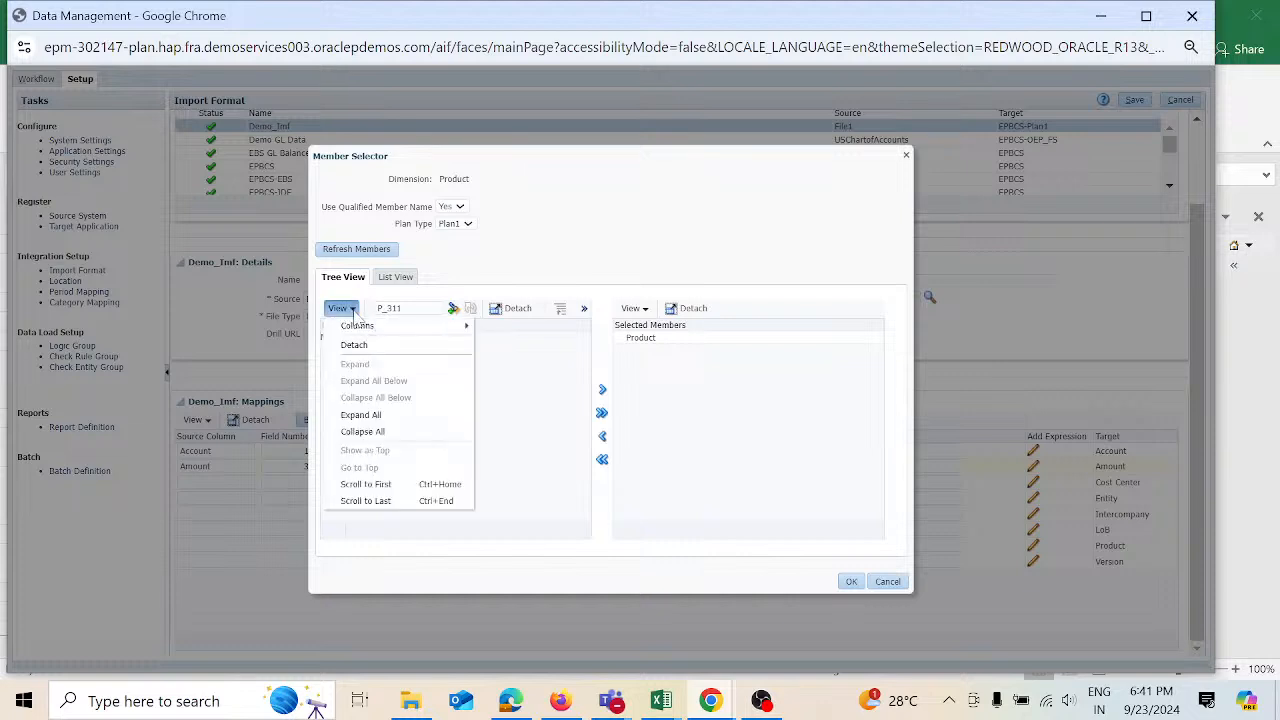
click(645, 191)
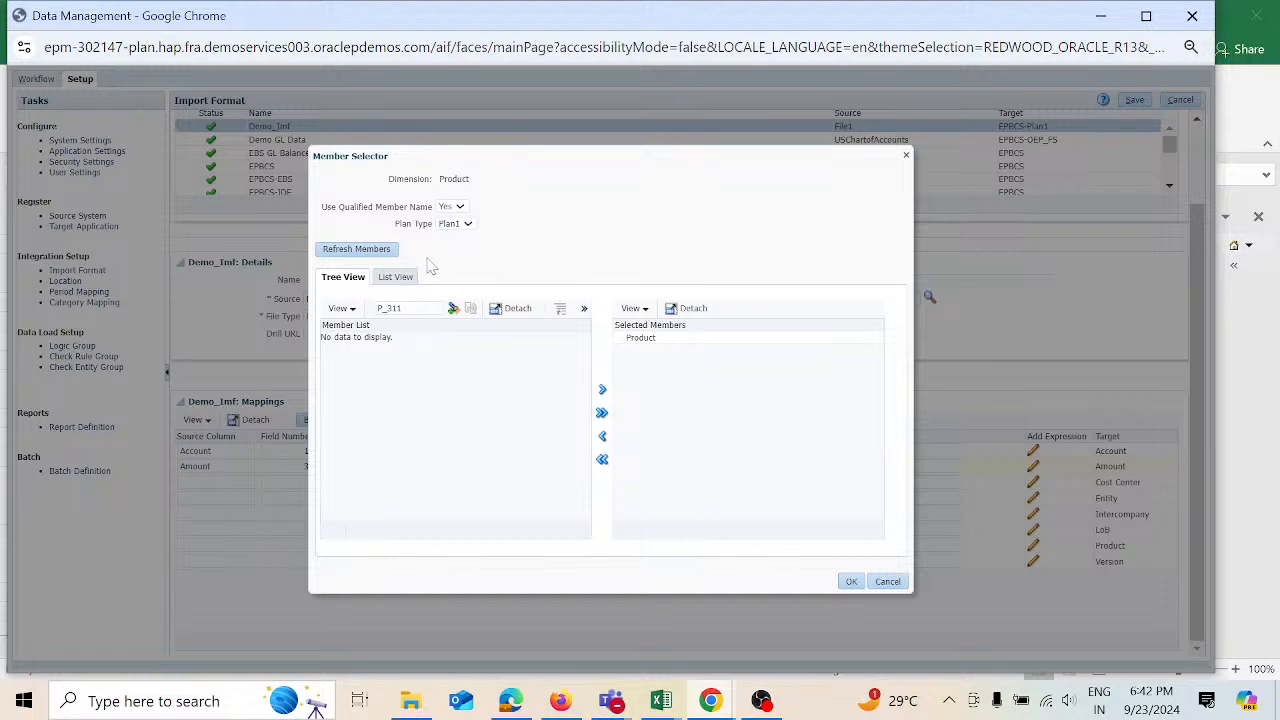
- Refresh the Product members in Online execution mode and expand the hierarchy through Total Product and P_T down to P_300
click(380, 254)
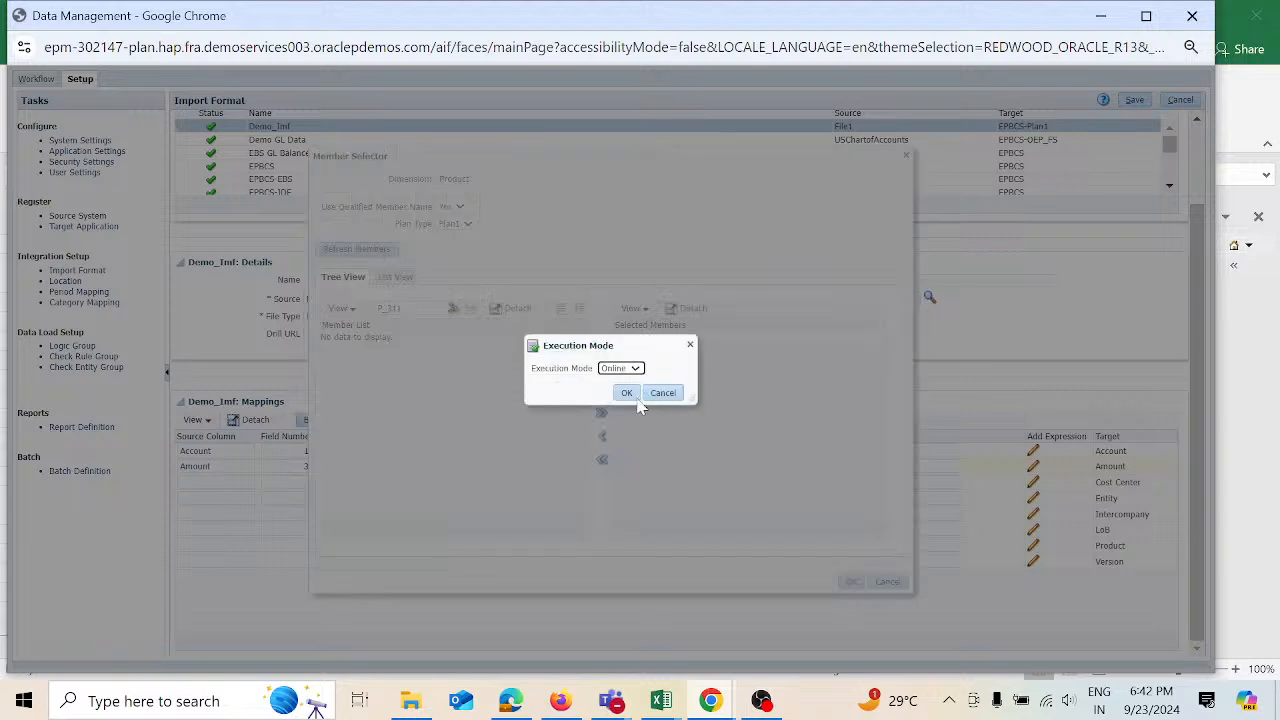
click(627, 393)
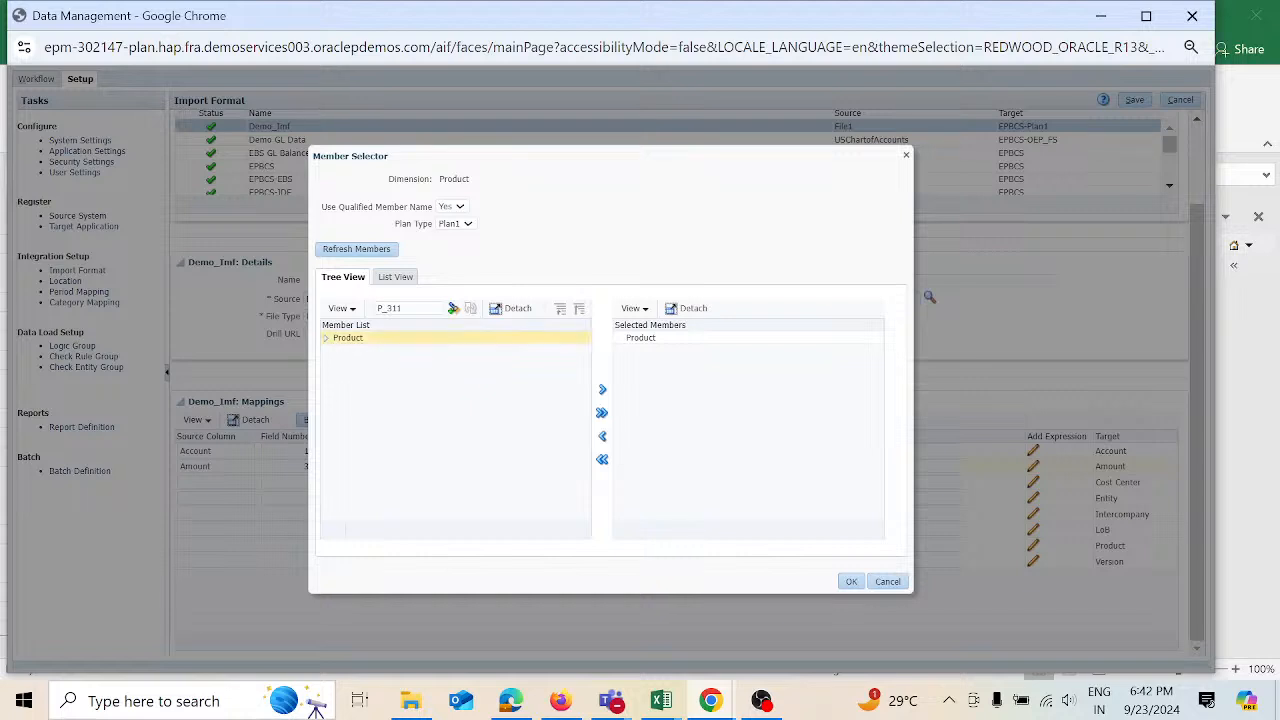
click(326, 339)
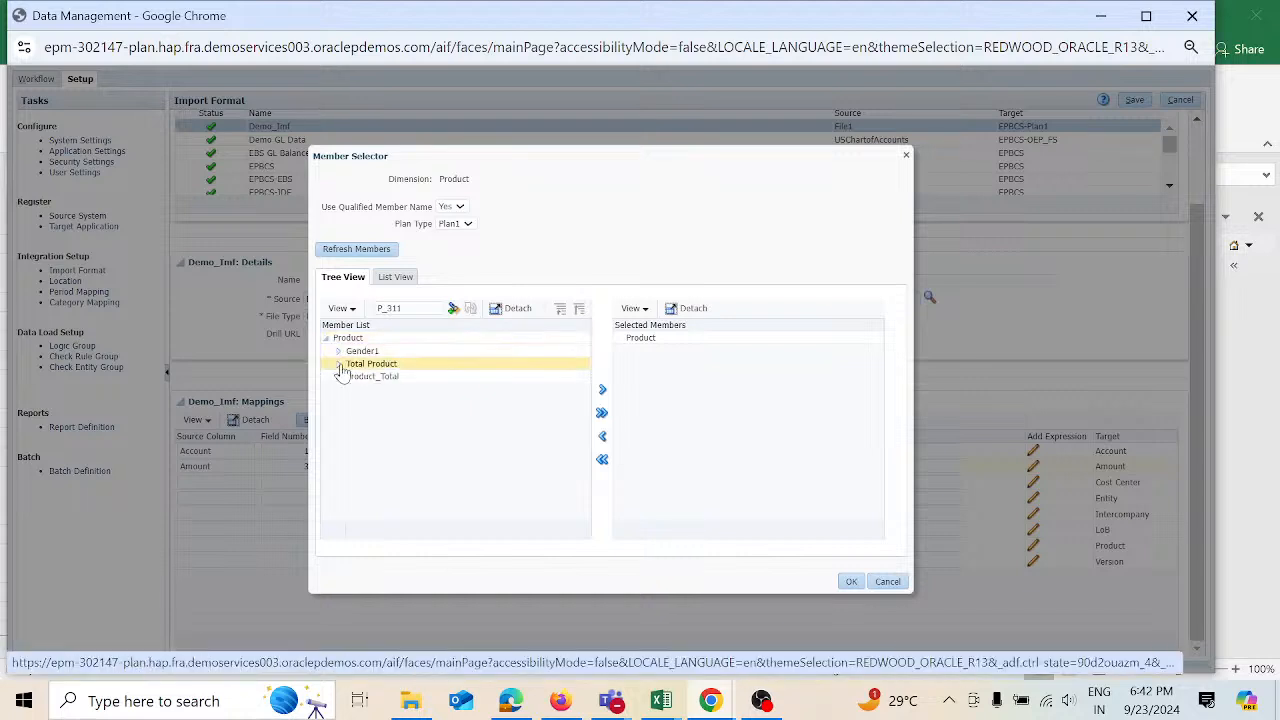
click(339, 366)
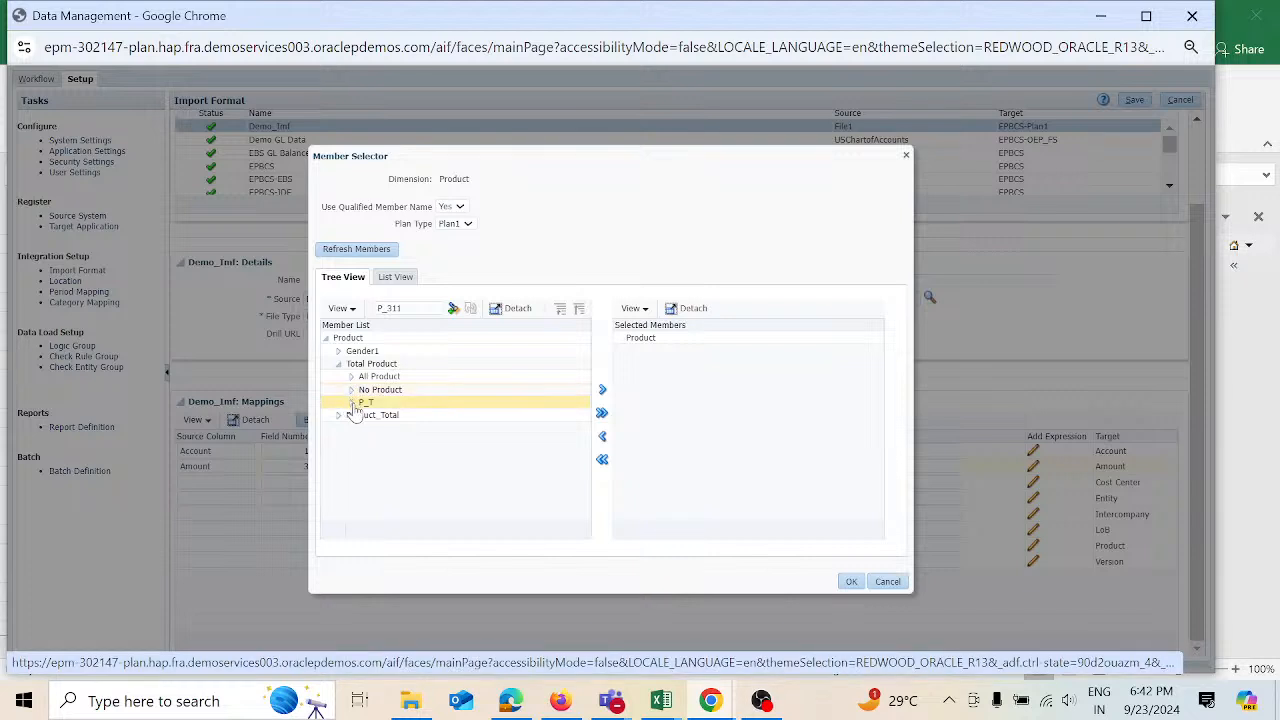
click(352, 403)
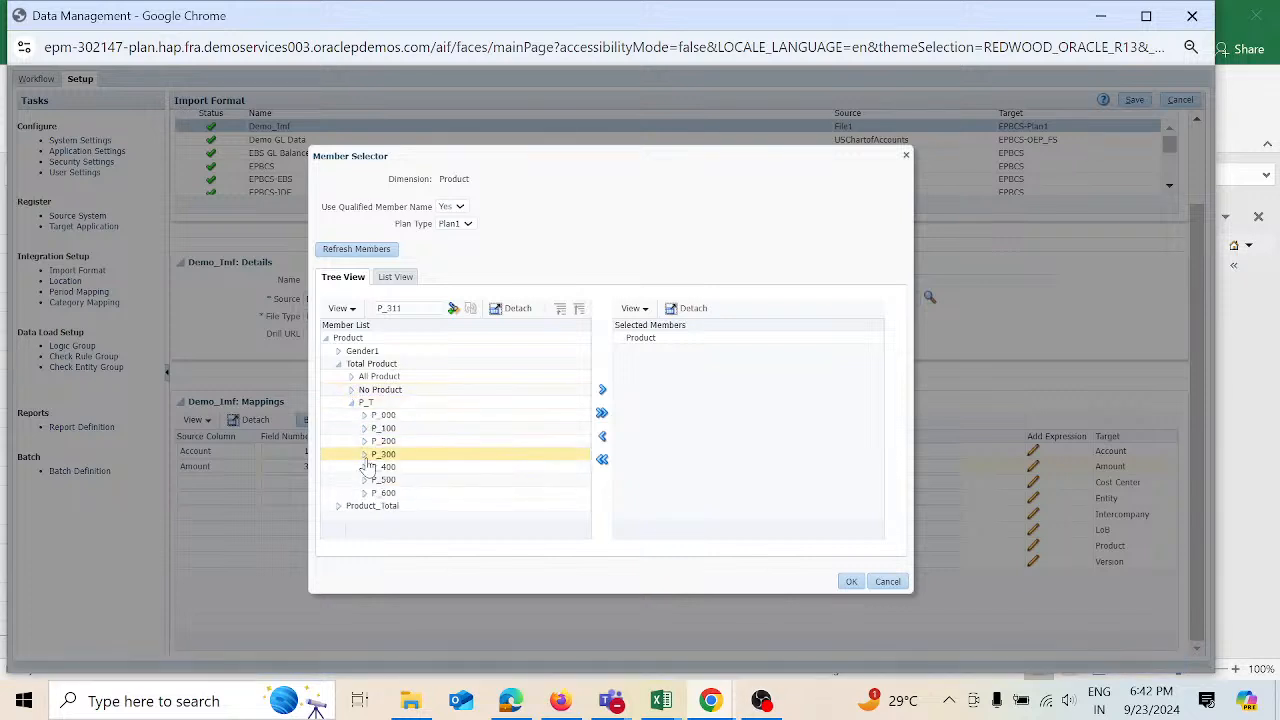
click(364, 455)
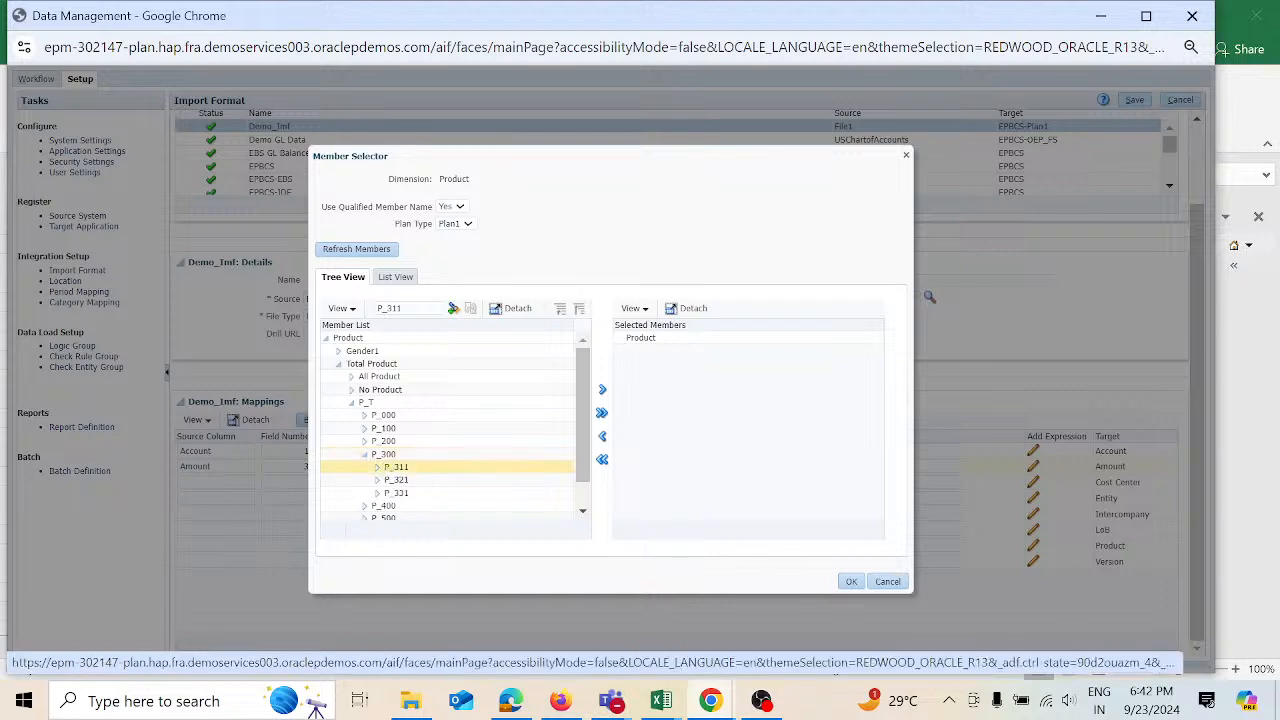
- Add P_311, P_321 and P_331 to the selected members and apply them to the driver expression
click(394, 467)
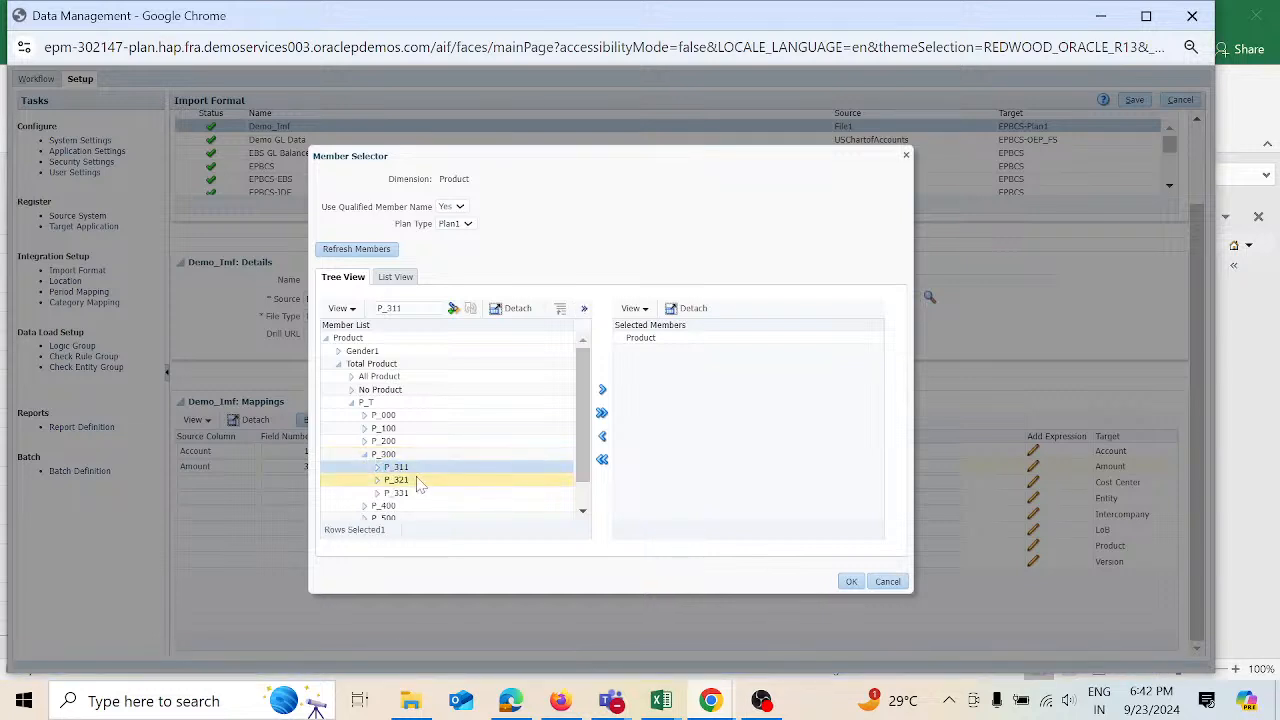
ctrl+click(419, 482)
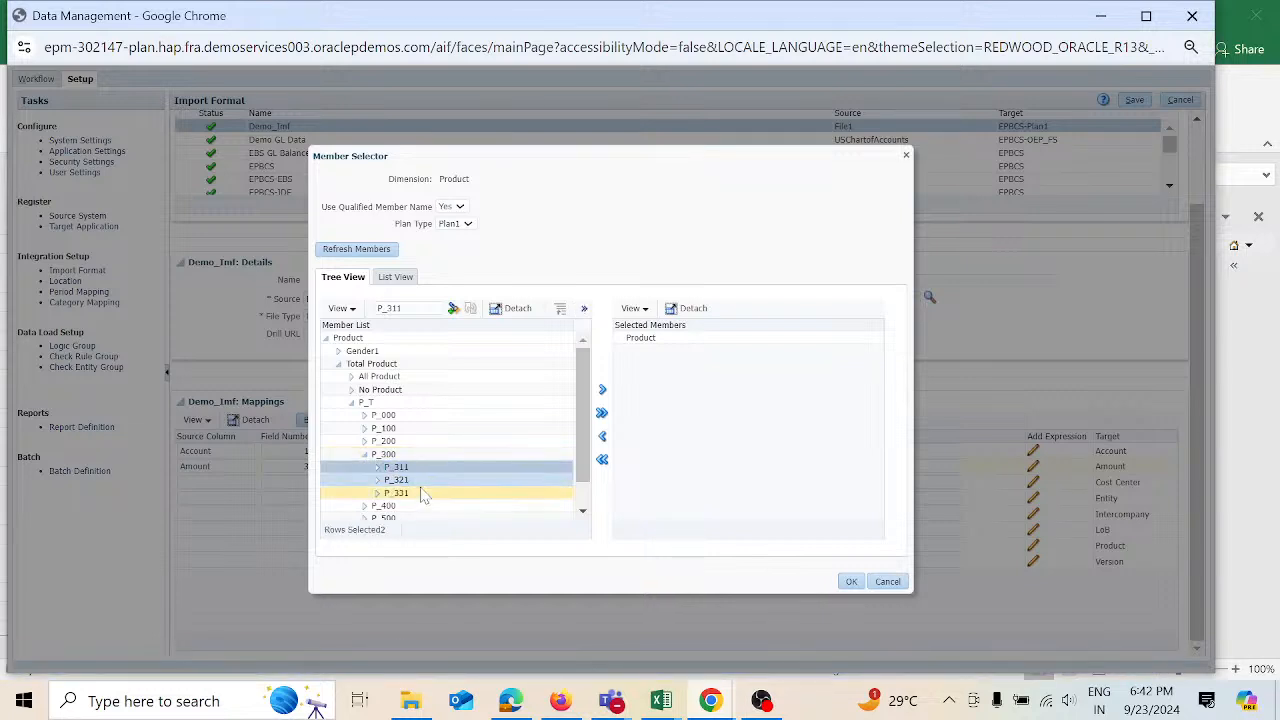
ctrl+click(422, 496)
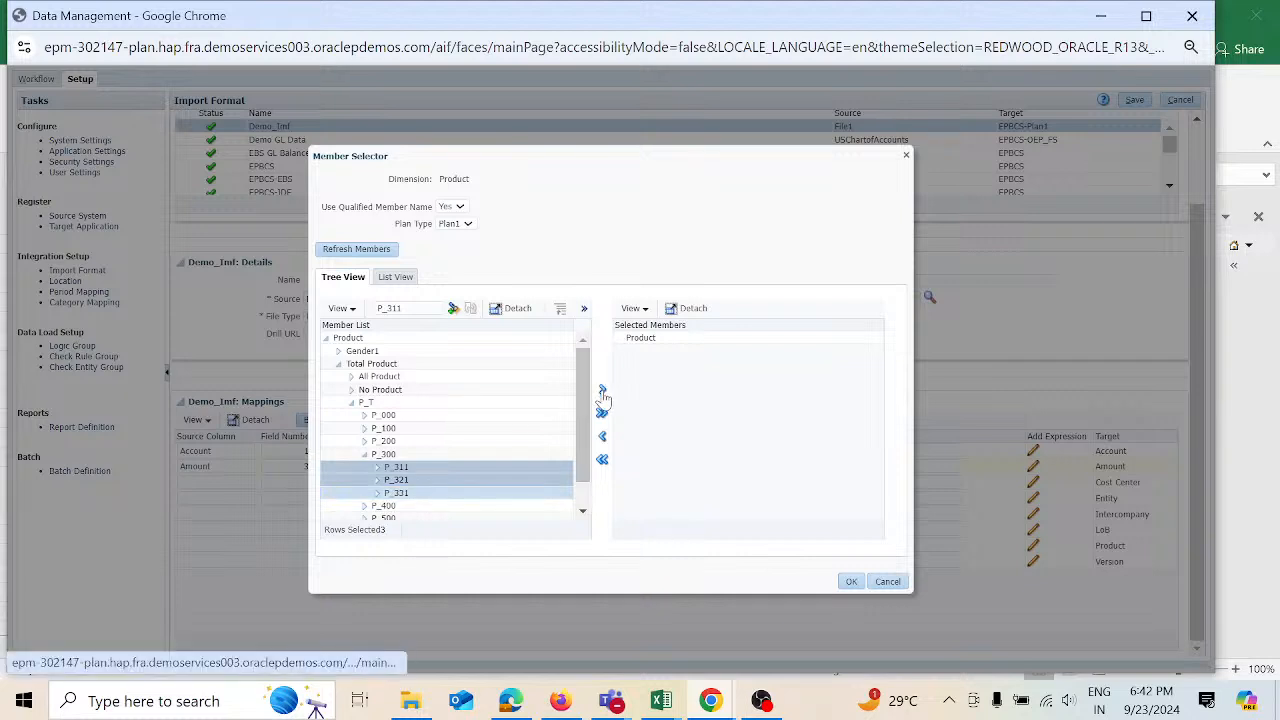
click(602, 390)
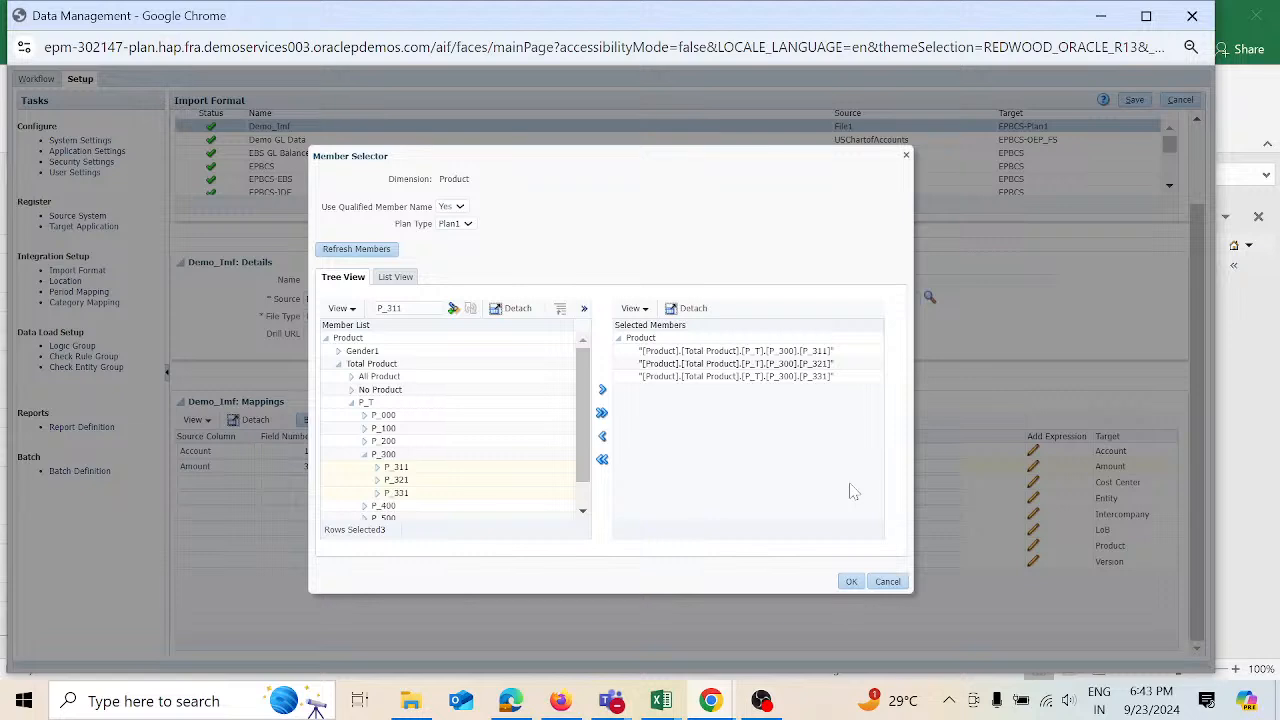
click(851, 581)
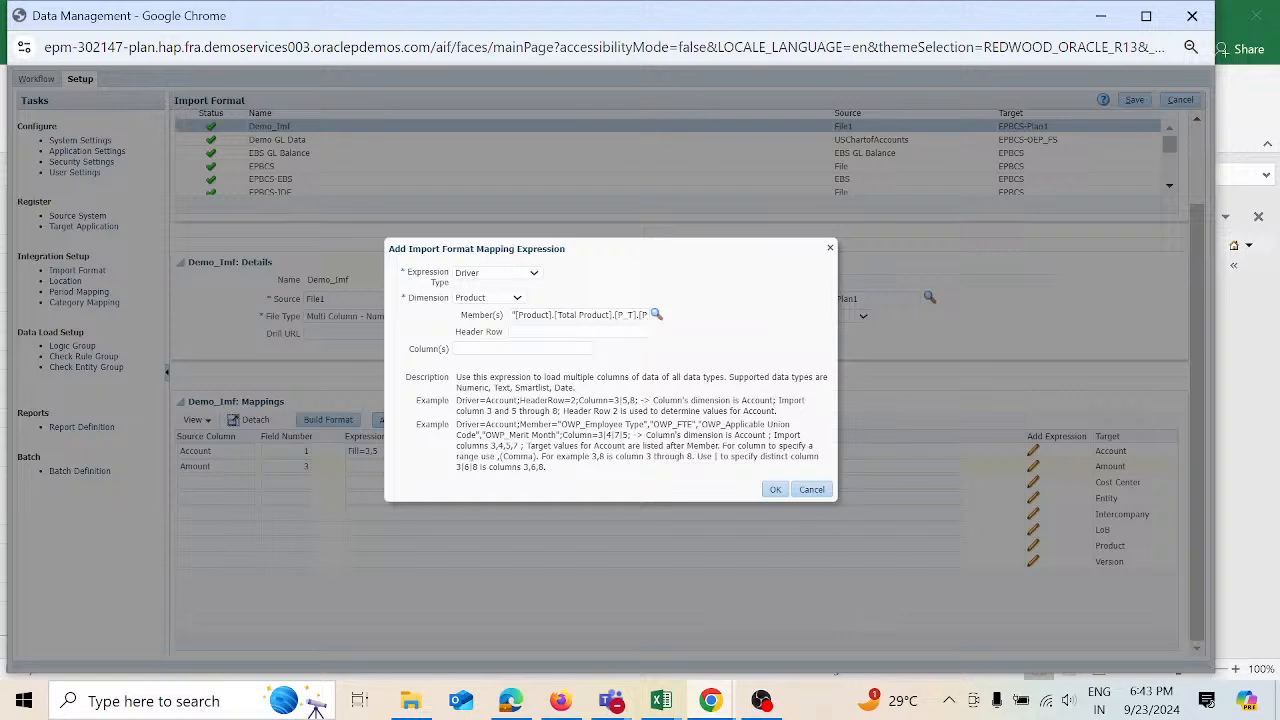
- Clear the driver expression's member entry and reopen the Product member selector
click(512, 315)
drag(512, 315, 743, 313)
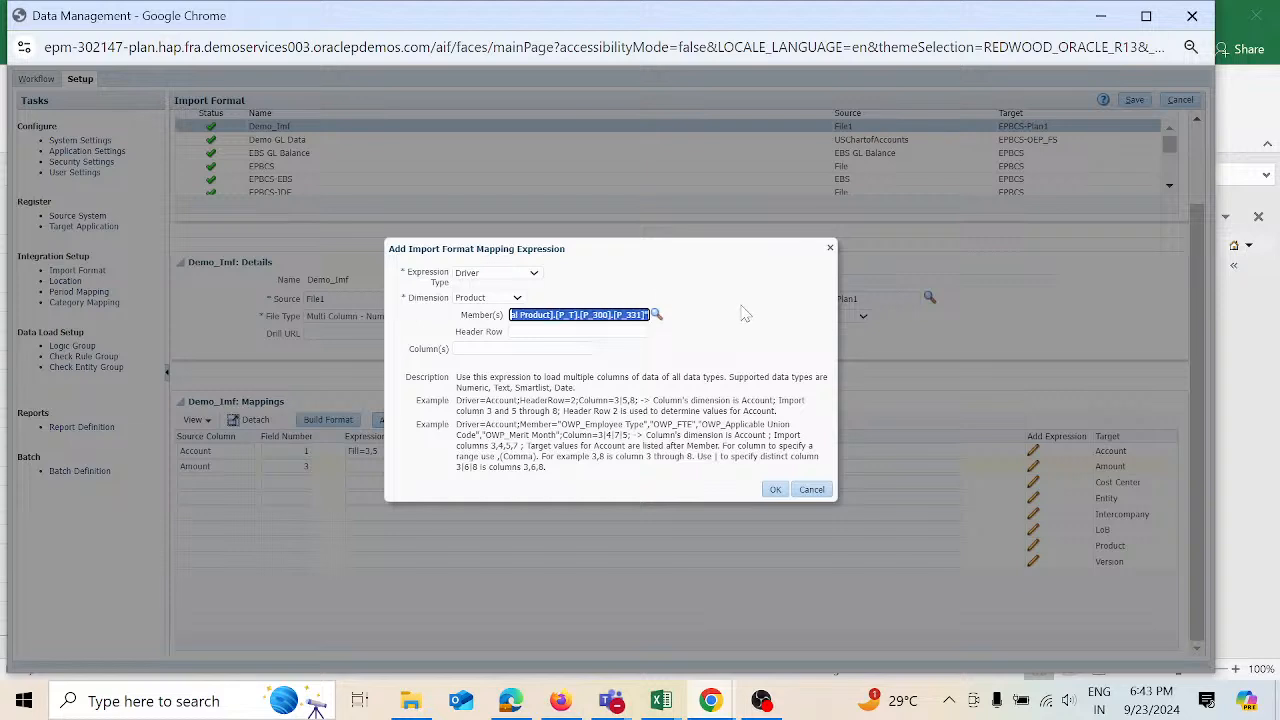
key(BackSpace)
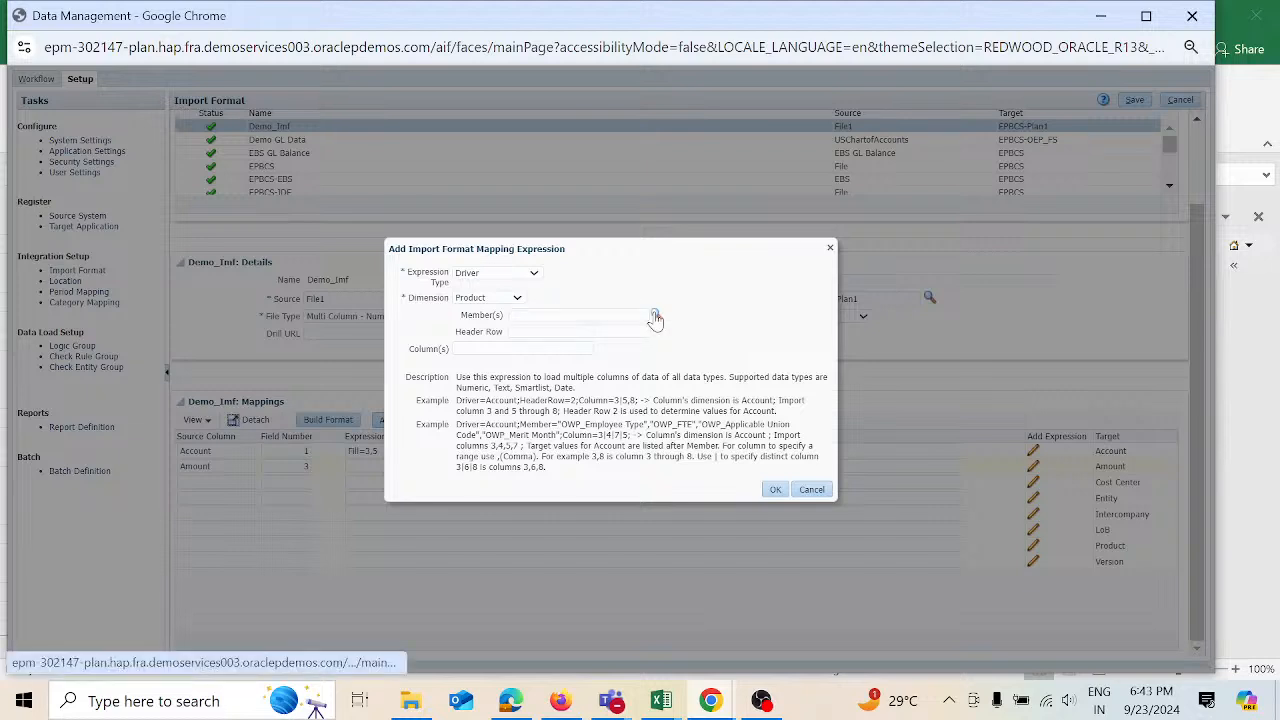
click(655, 316)
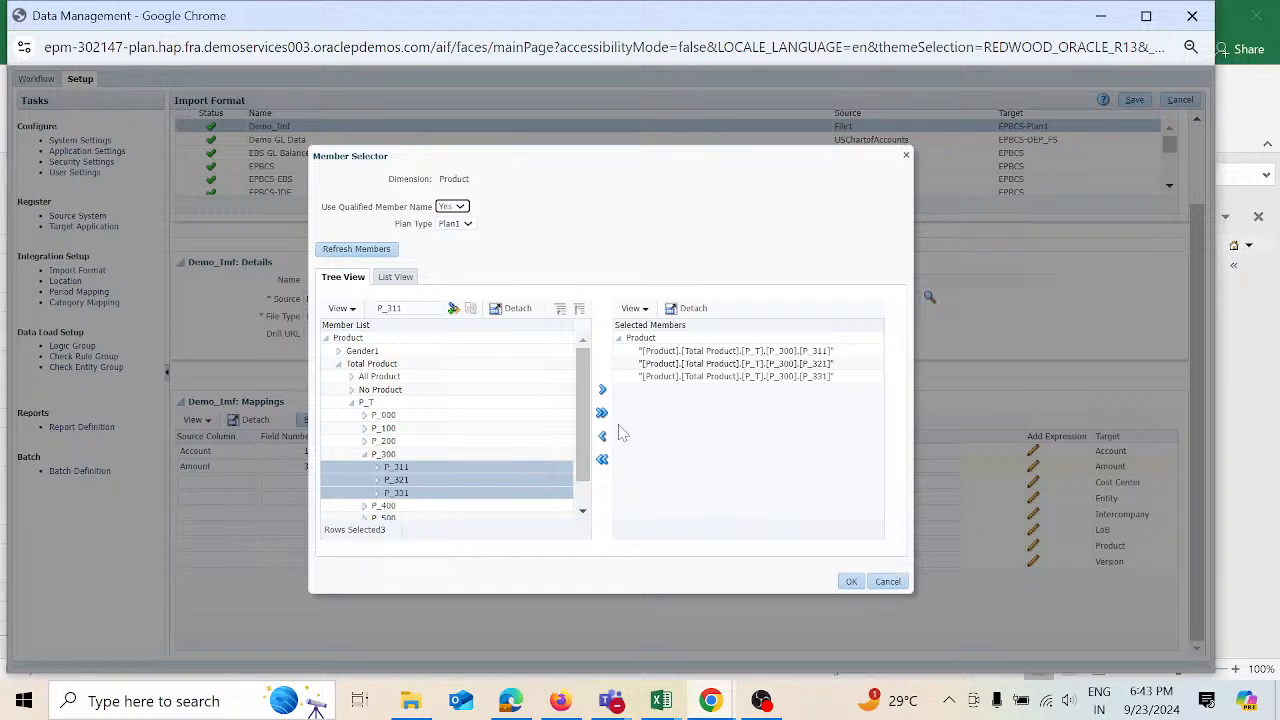
- Clear all selected Product members and try to remove the remaining Product root entry from the selection
click(602, 460)
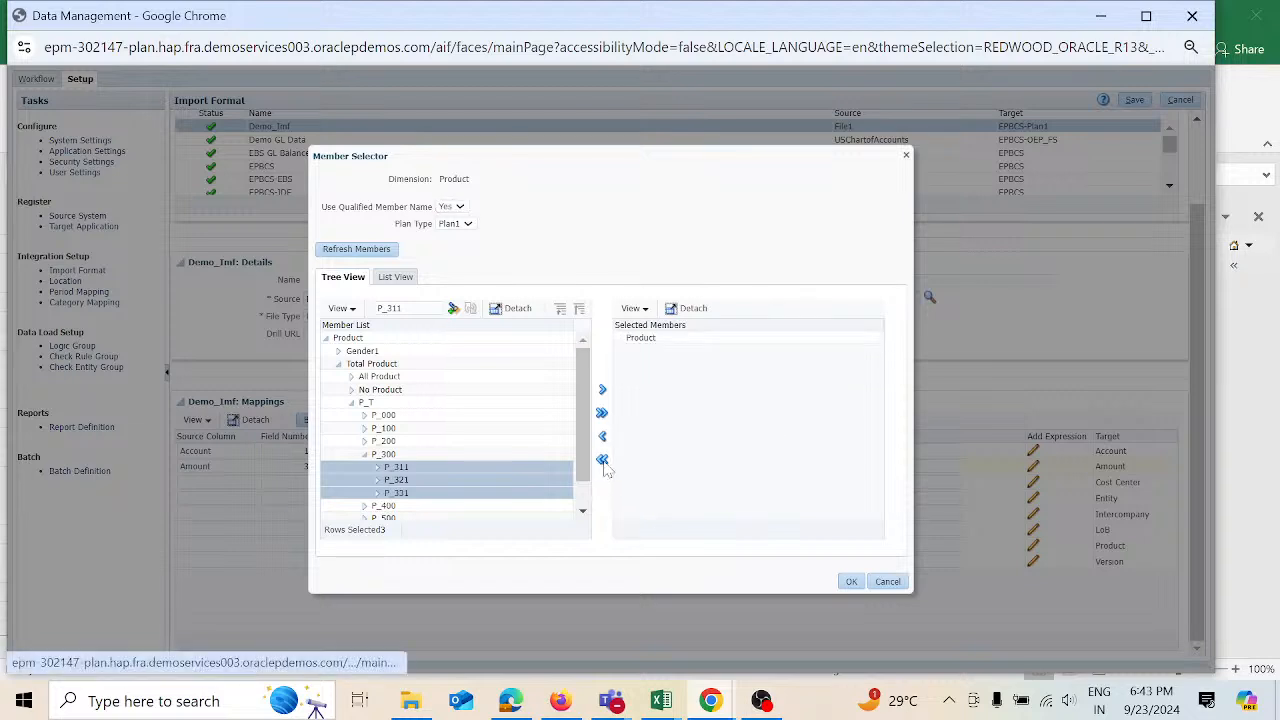
click(640, 338)
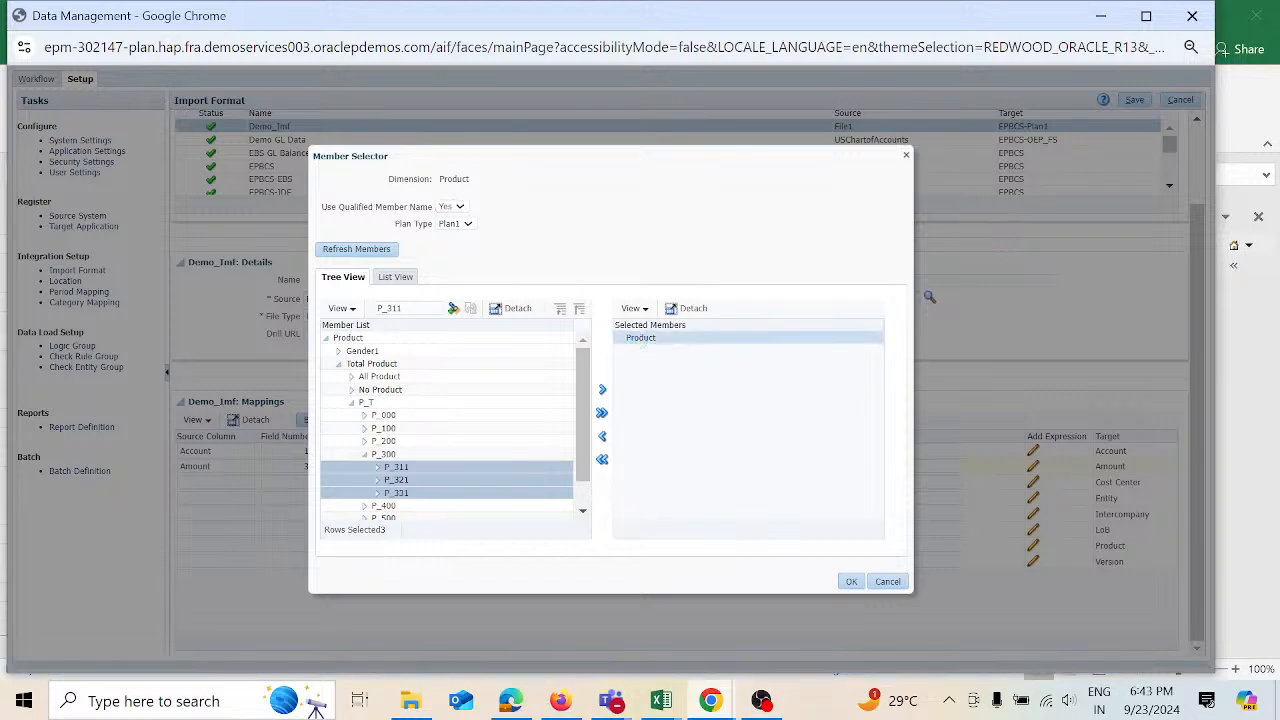
click(602, 437)
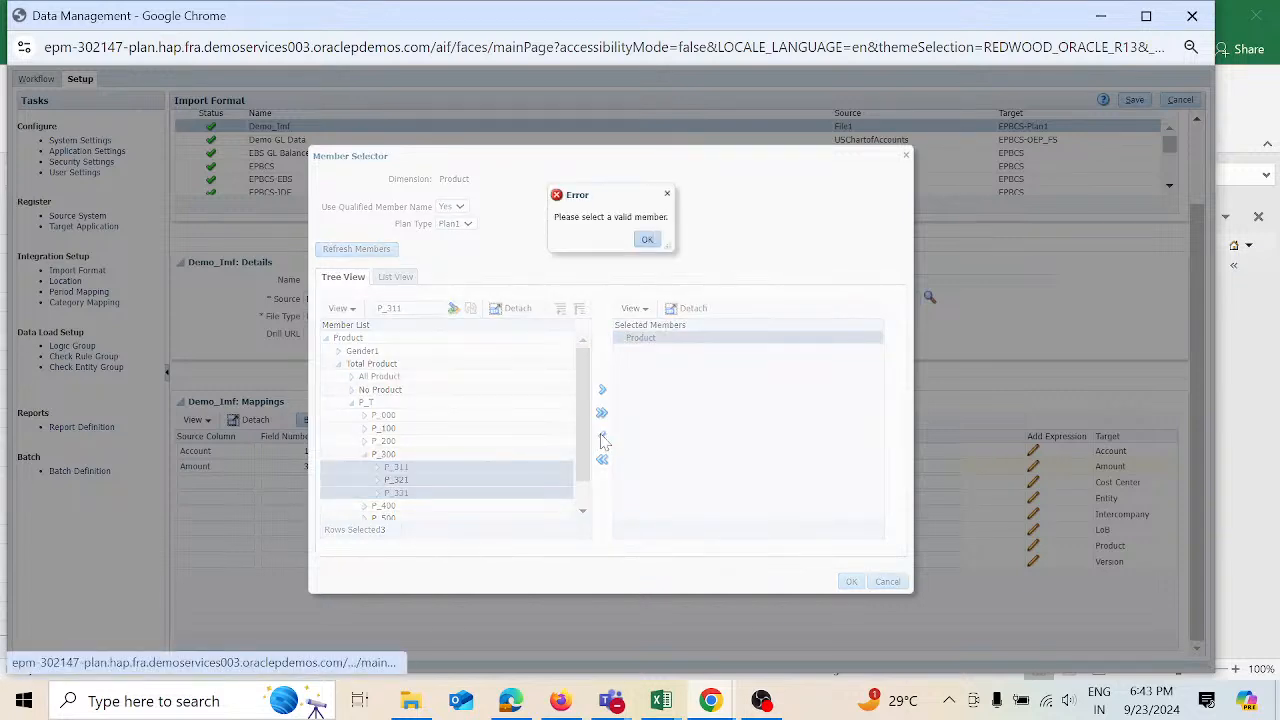
click(647, 240)
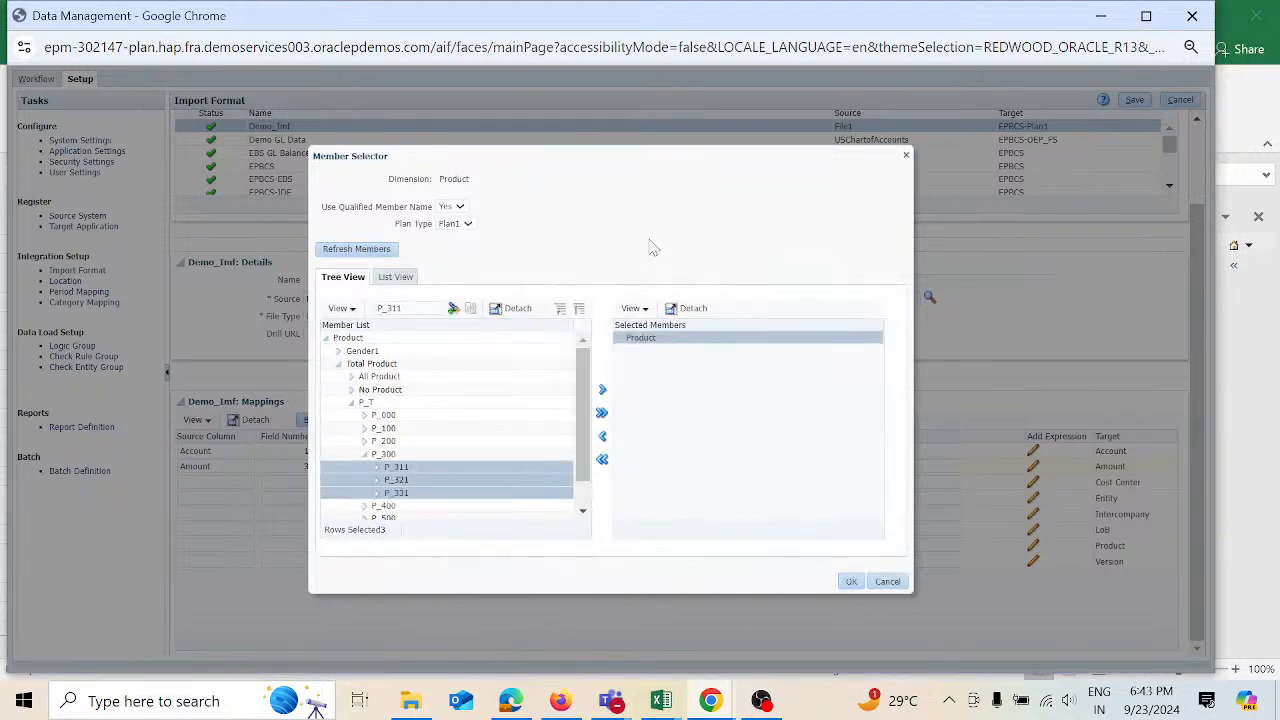
- Add P_311, P_321 and P_331 one by one as the selected Product members and accept the selection
click(540, 466)
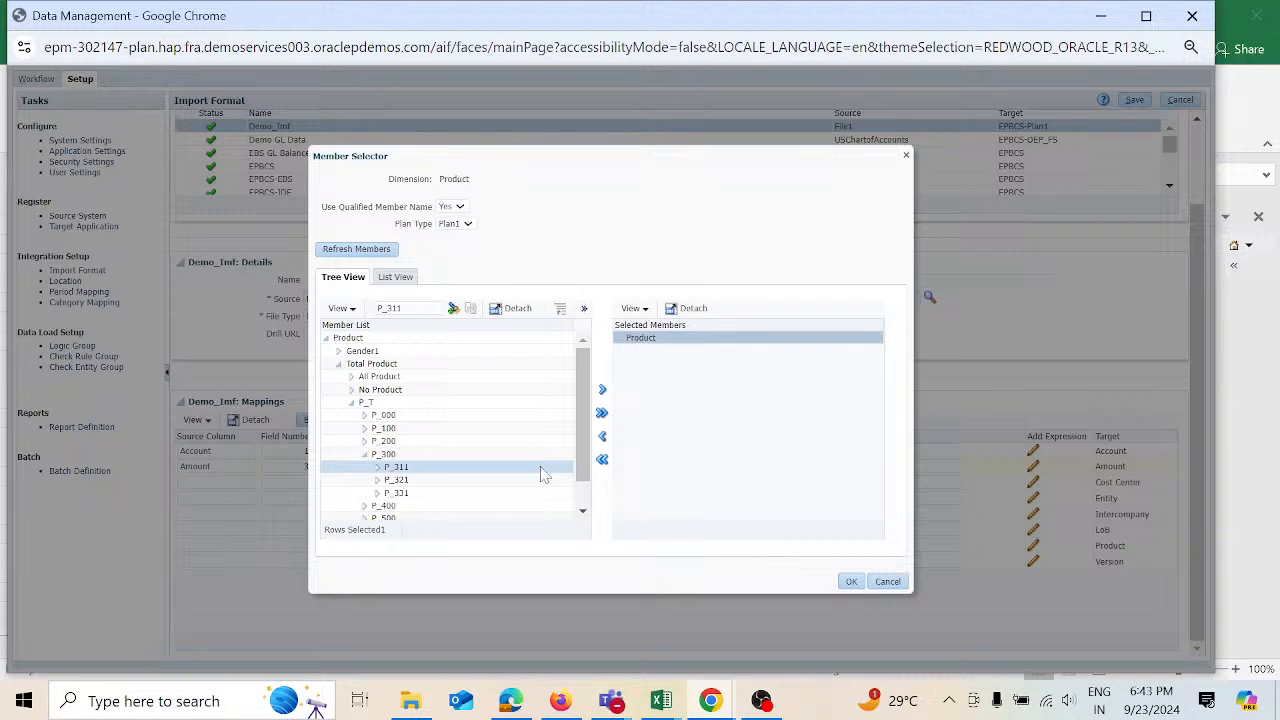
click(602, 390)
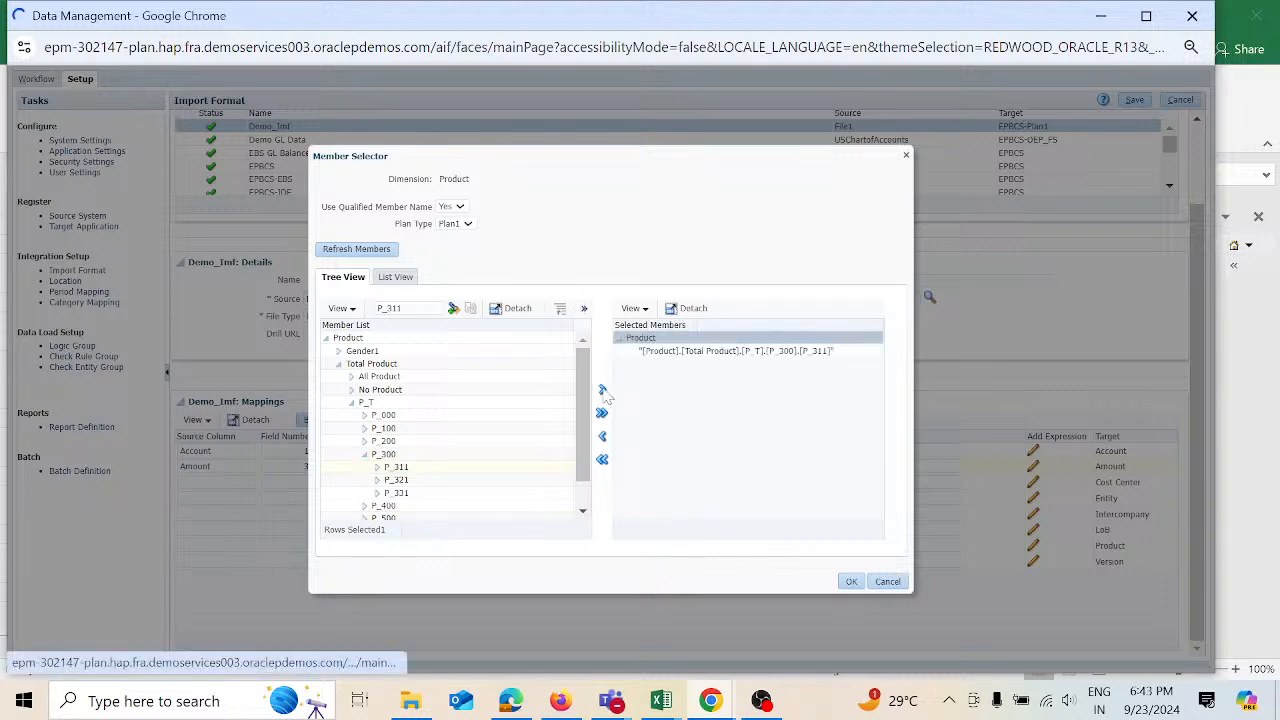
click(538, 482)
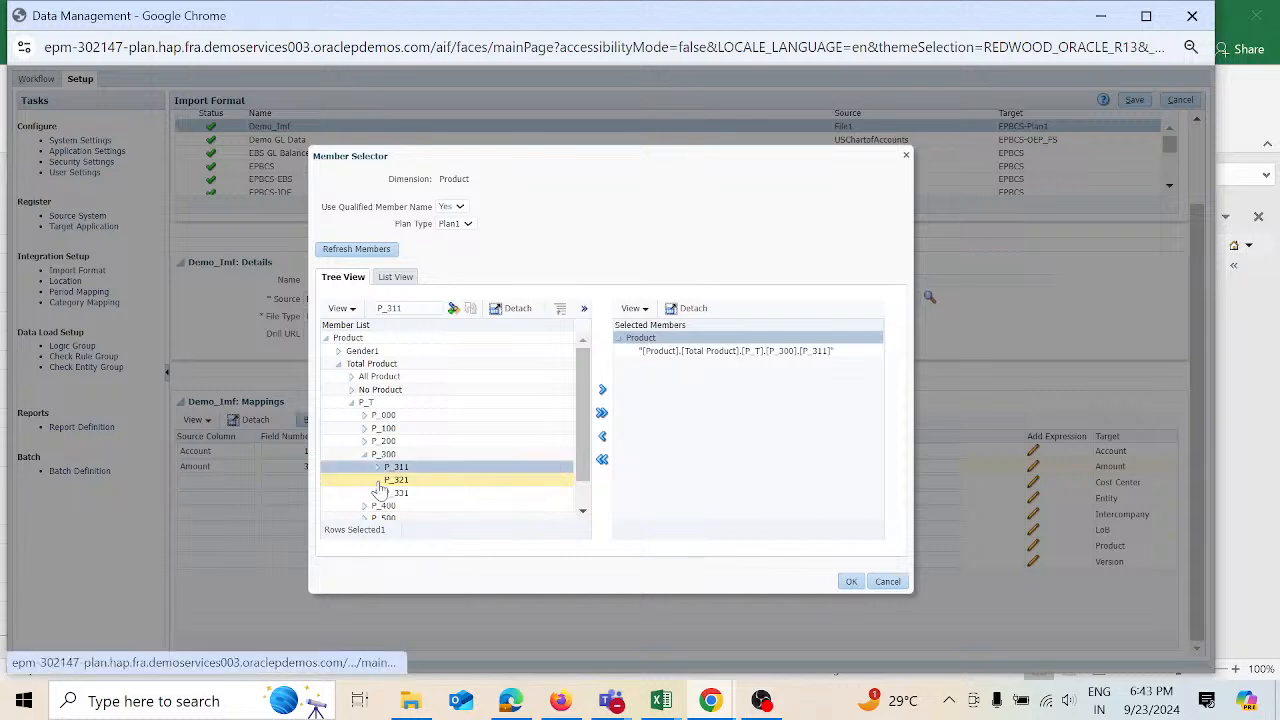
click(424, 481)
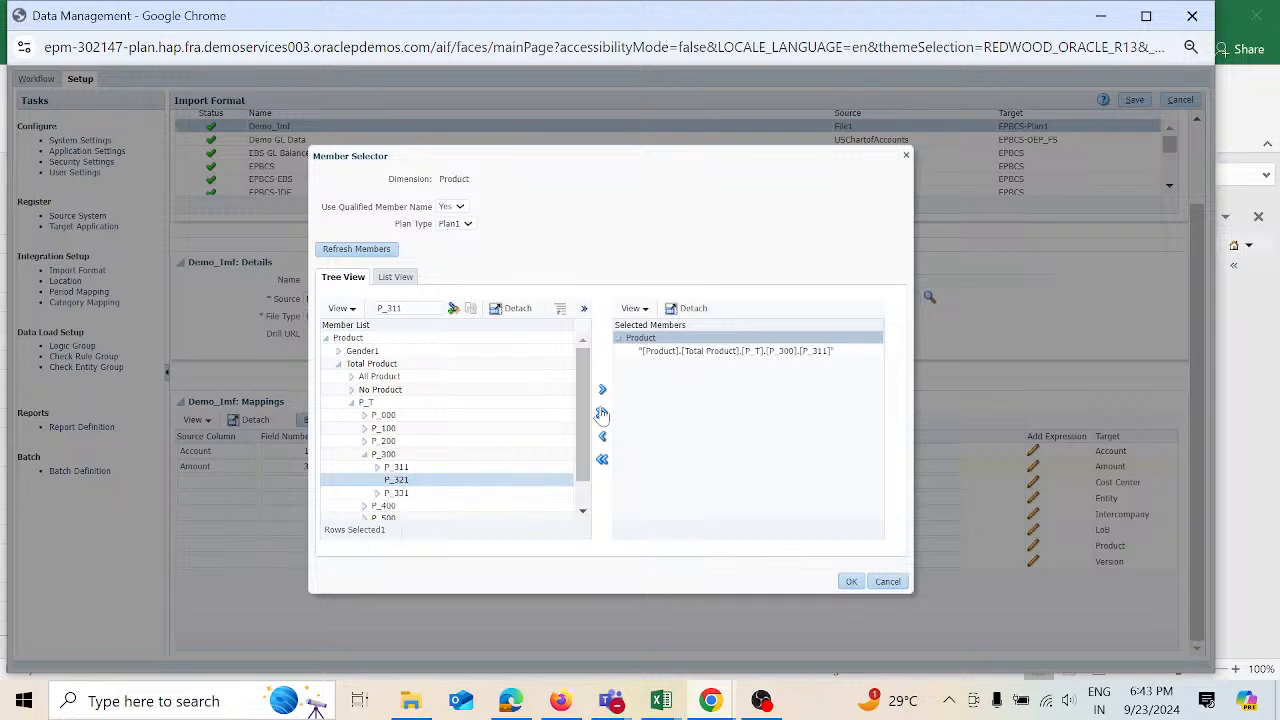
click(603, 390)
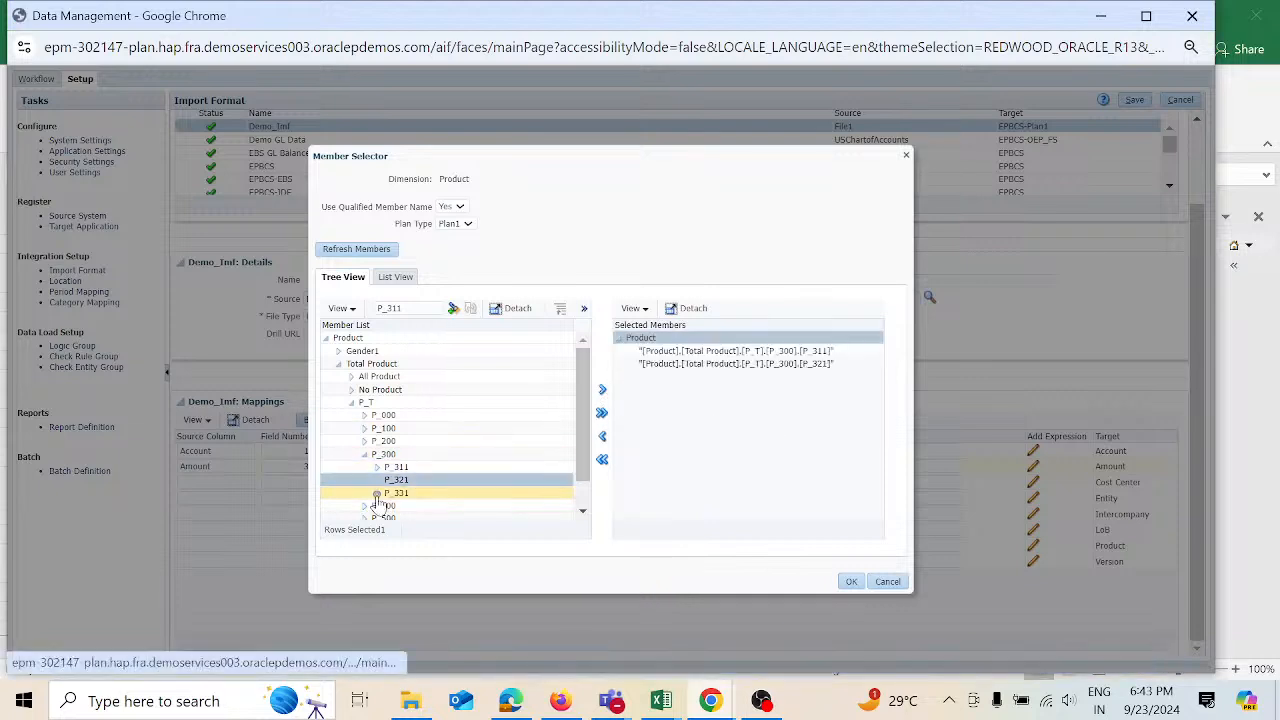
click(430, 494)
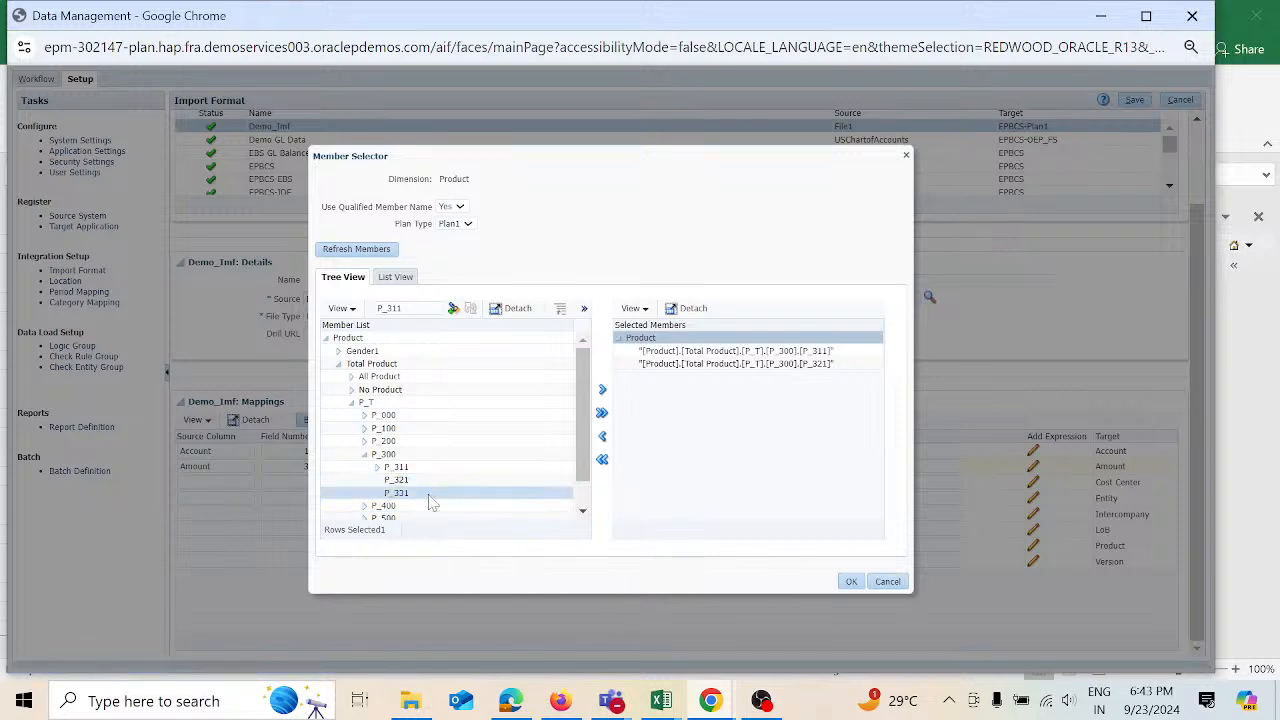
click(603, 390)
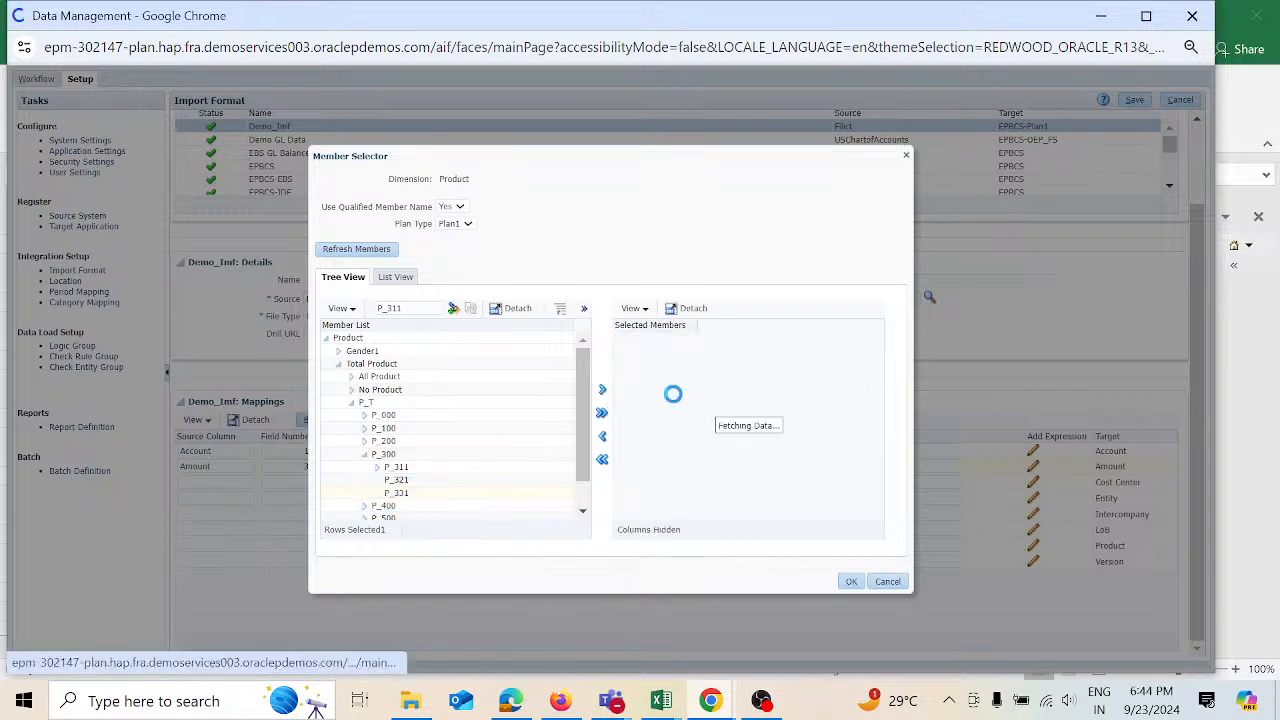
click(851, 581)
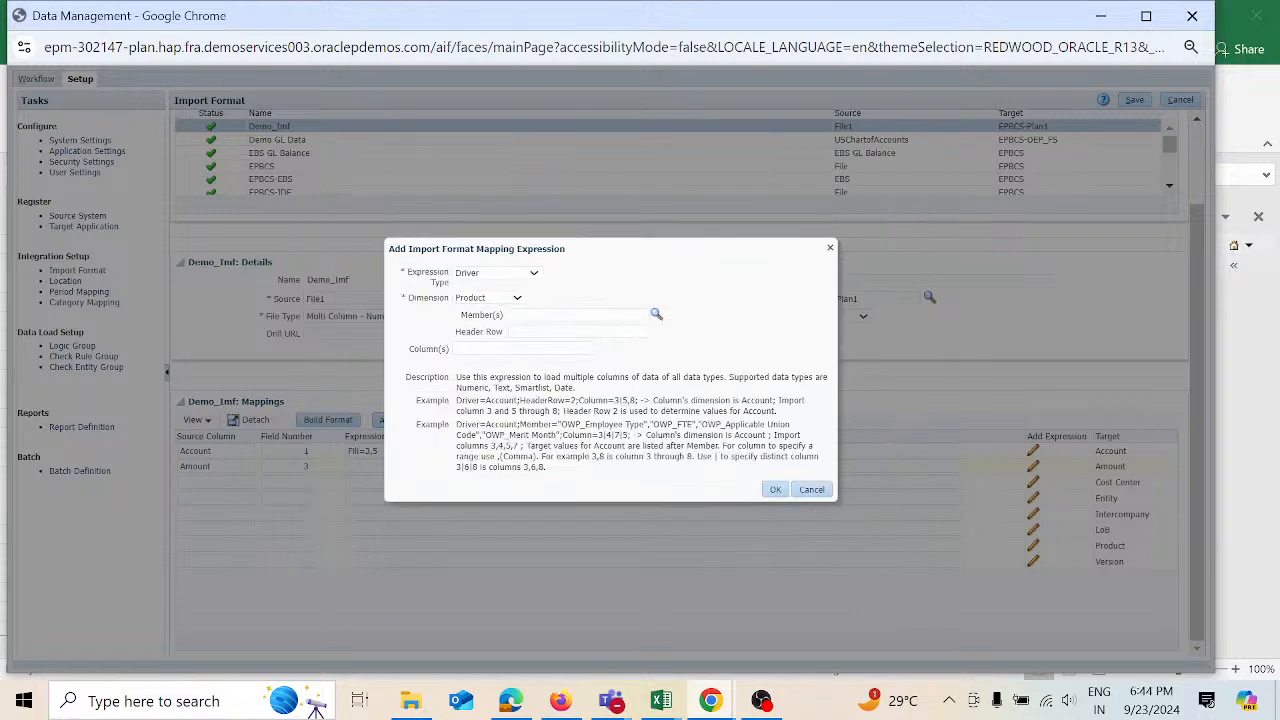
- Try to fill the Driver expression's members from the Product member selection again, and discard the expression
click(579, 315)
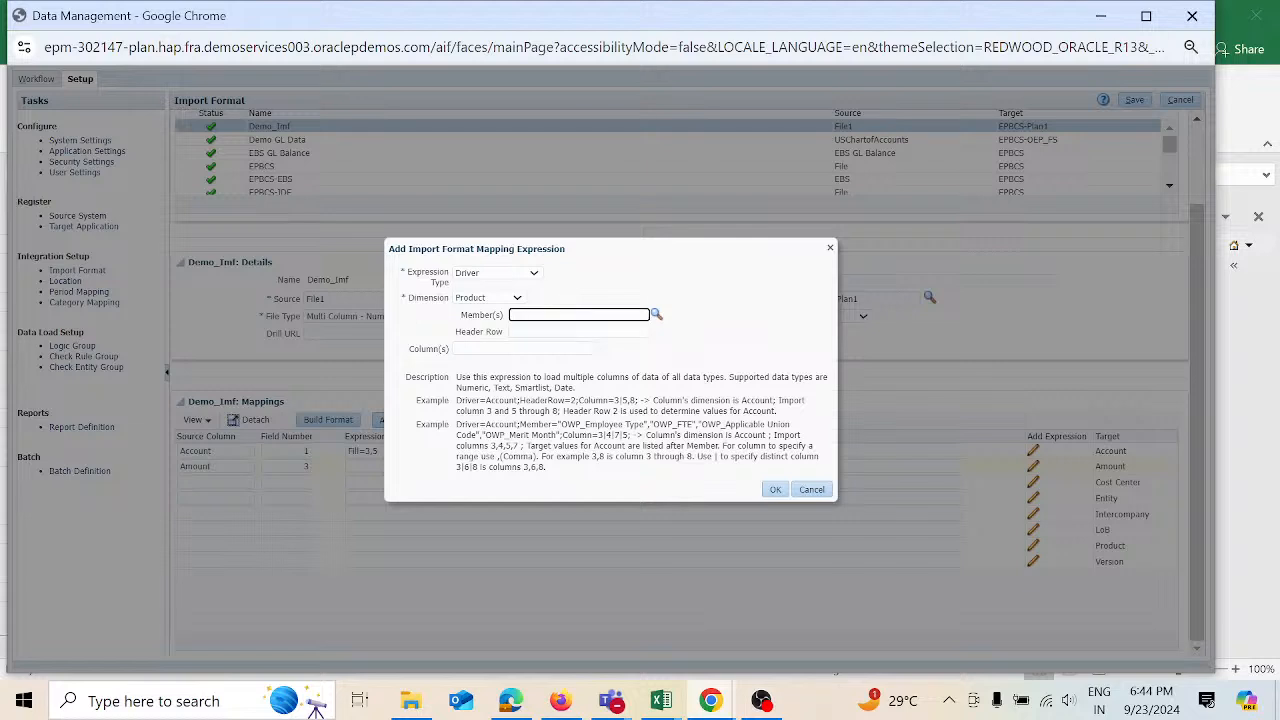
click(656, 314)
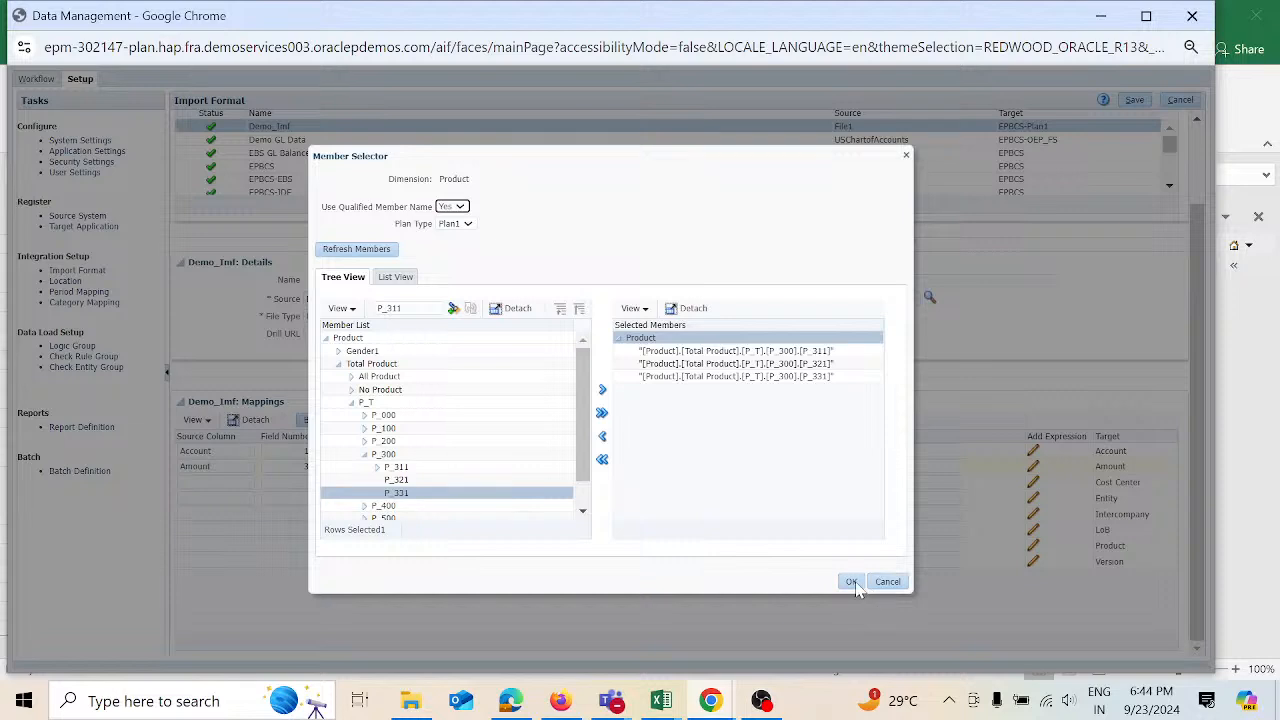
click(852, 582)
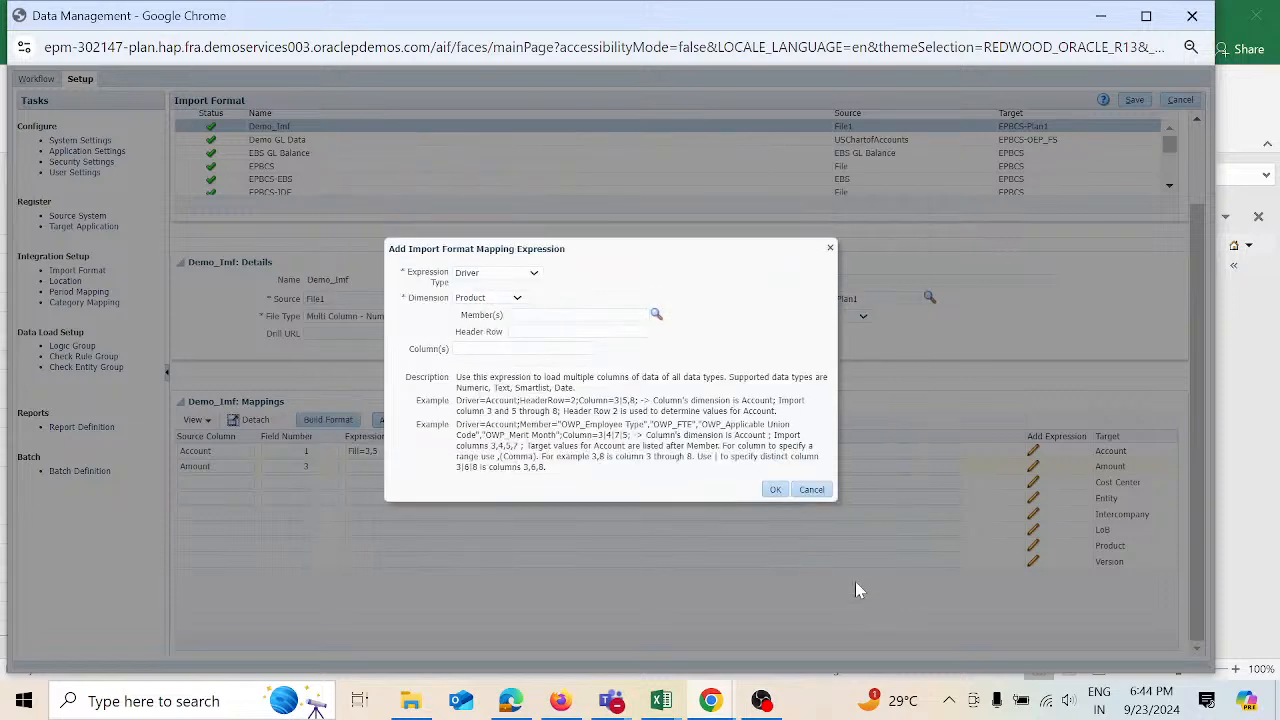
click(811, 489)
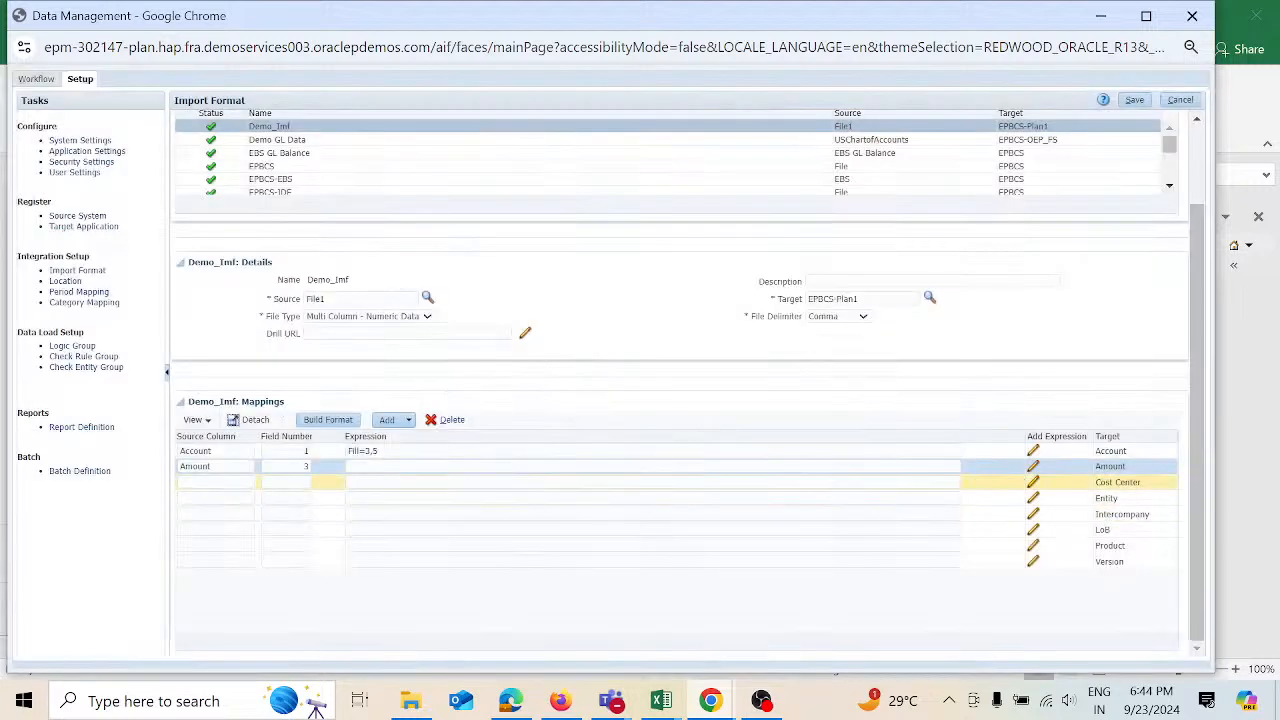
- Examine the expression types offered for the Amount mapping, and leave without adding an expression
click(652, 482)
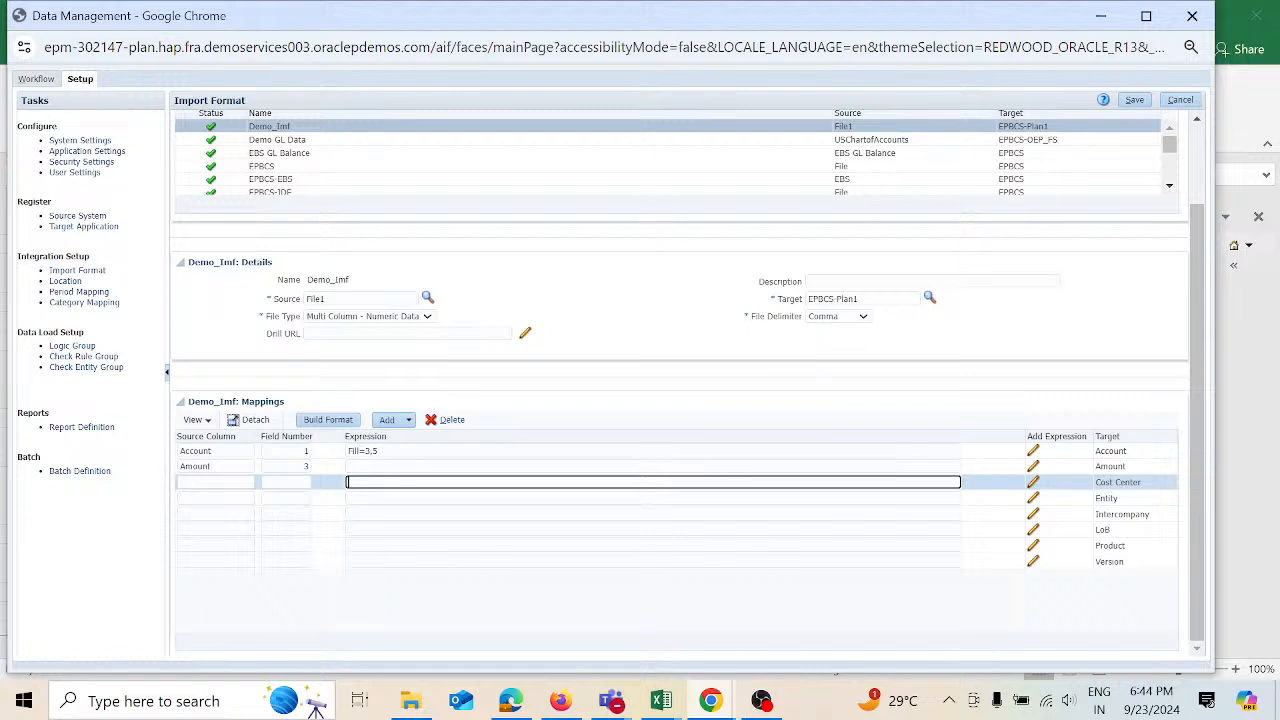
click(1040, 466)
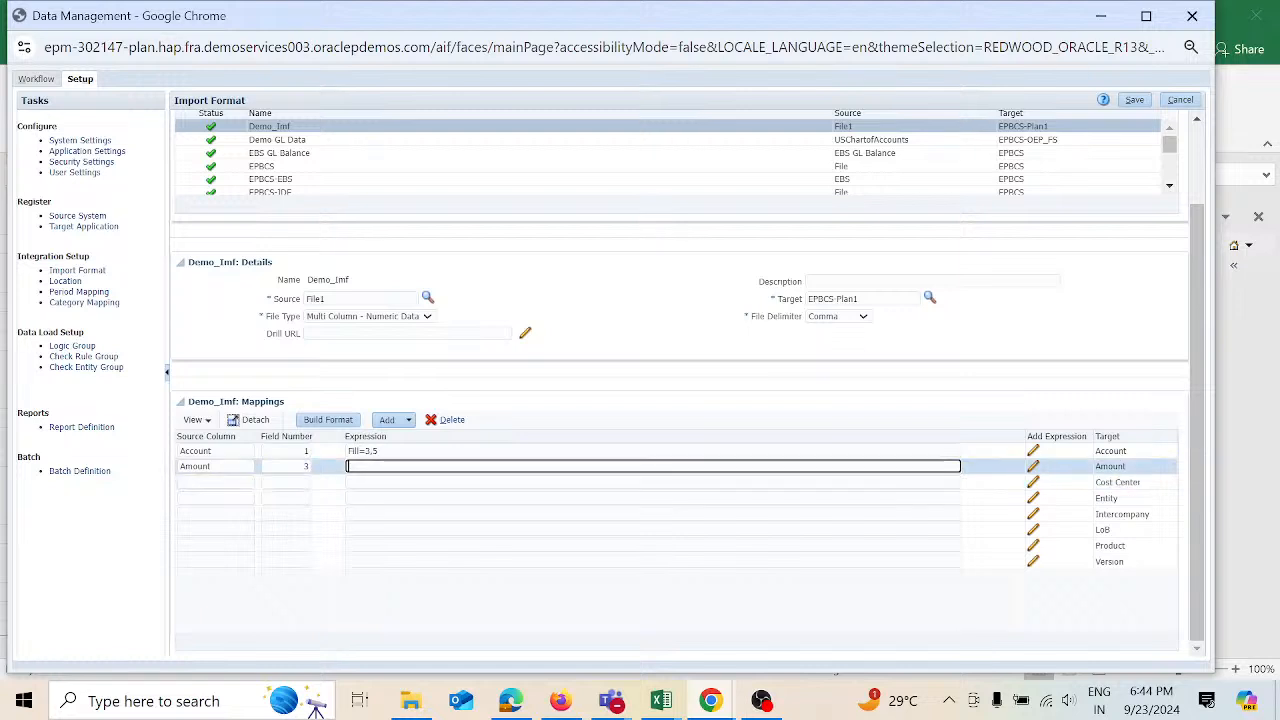
click(1033, 467)
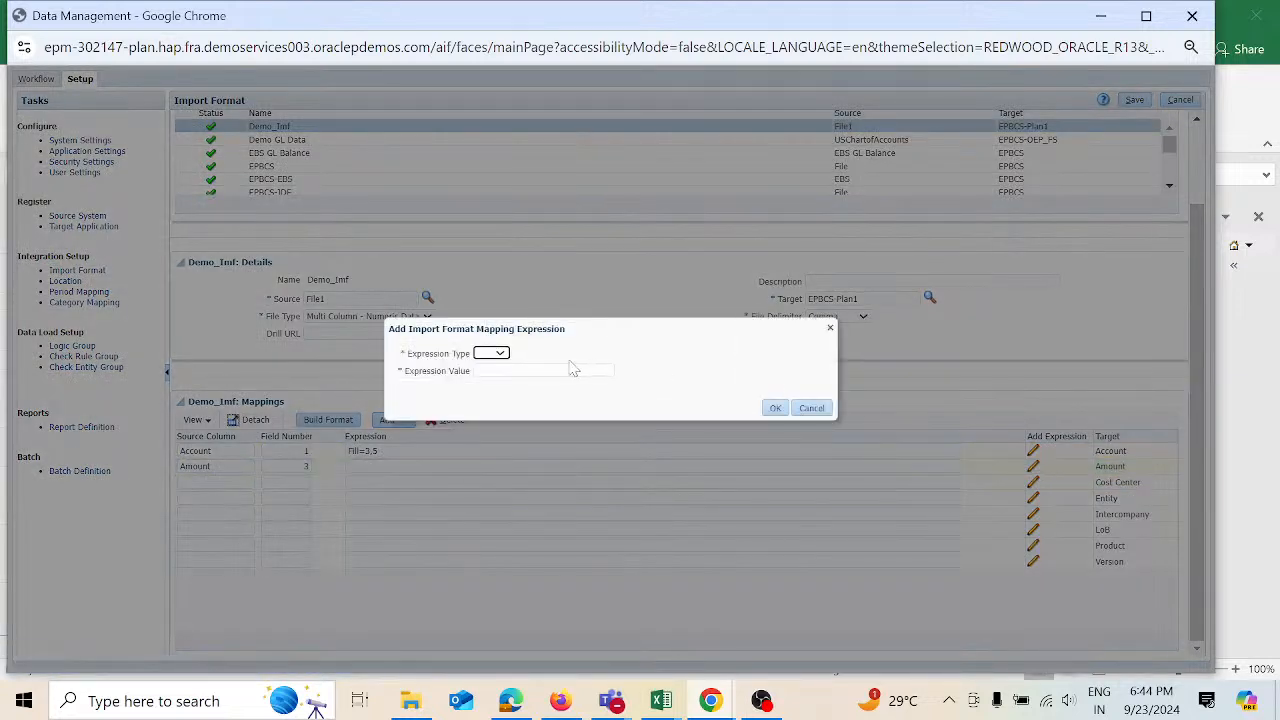
click(500, 355)
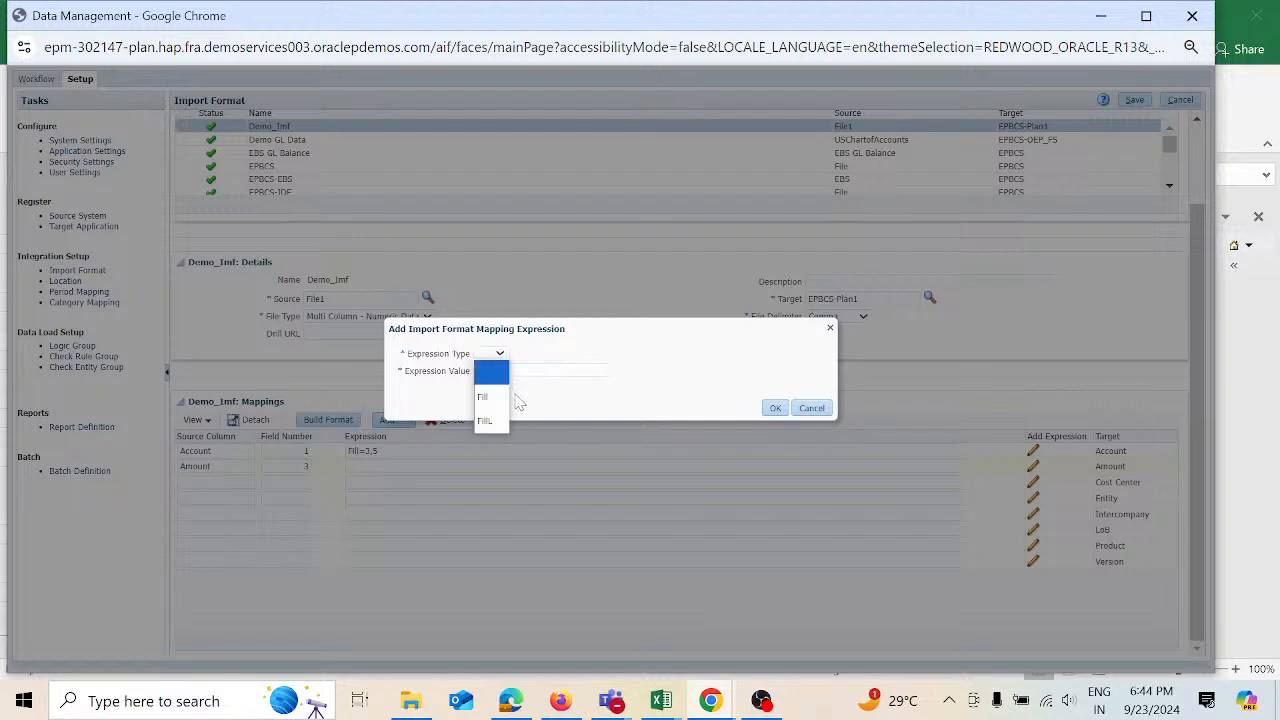
click(812, 407)
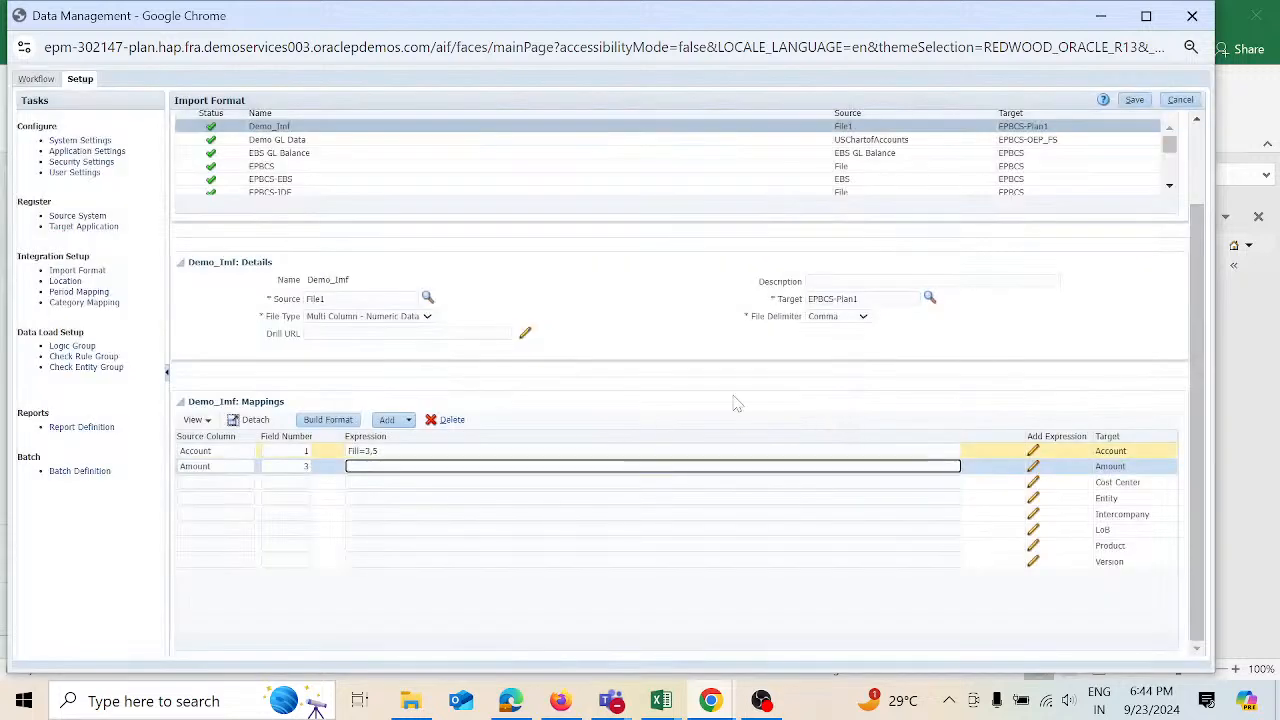
click(1035, 468)
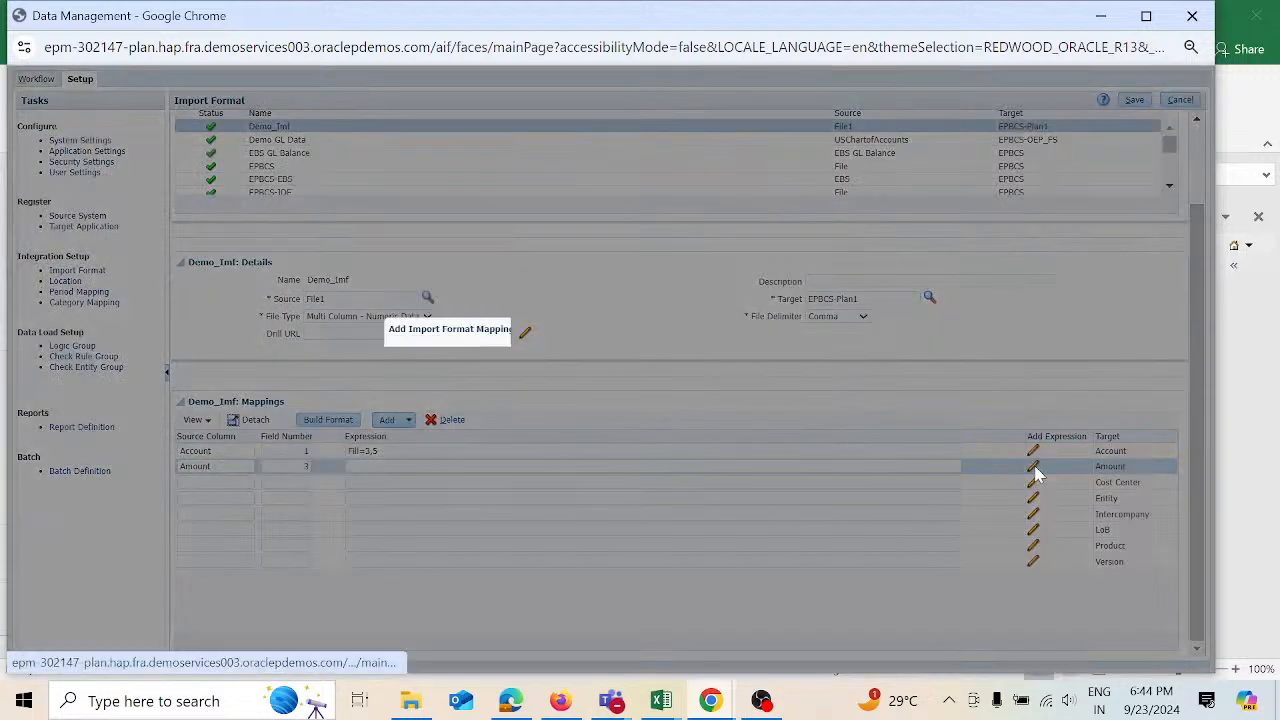
click(500, 353)
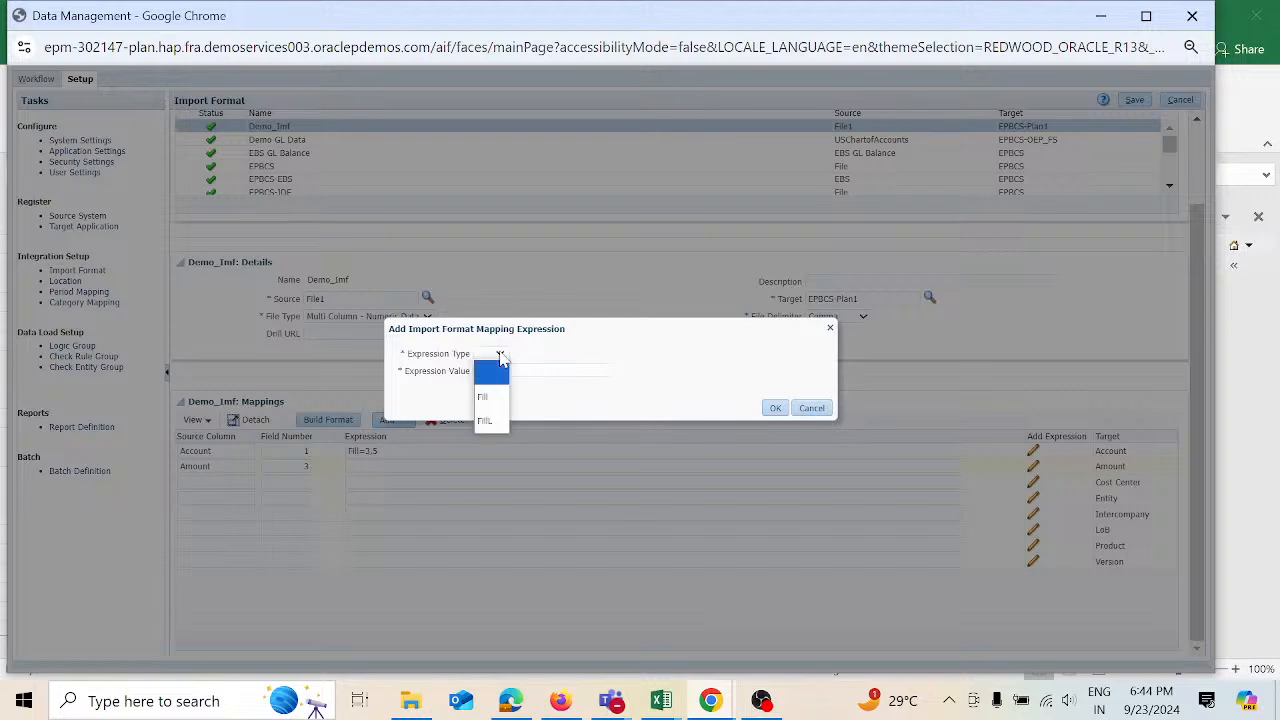
click(646, 392)
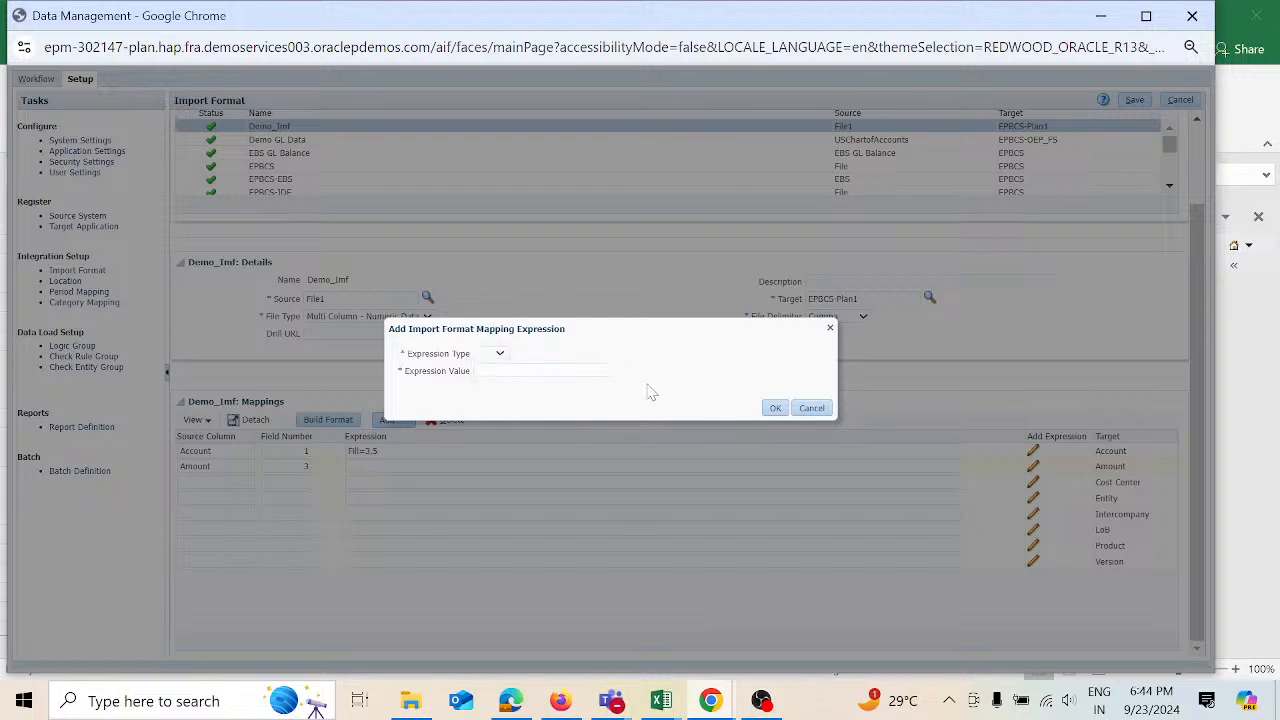
click(811, 408)
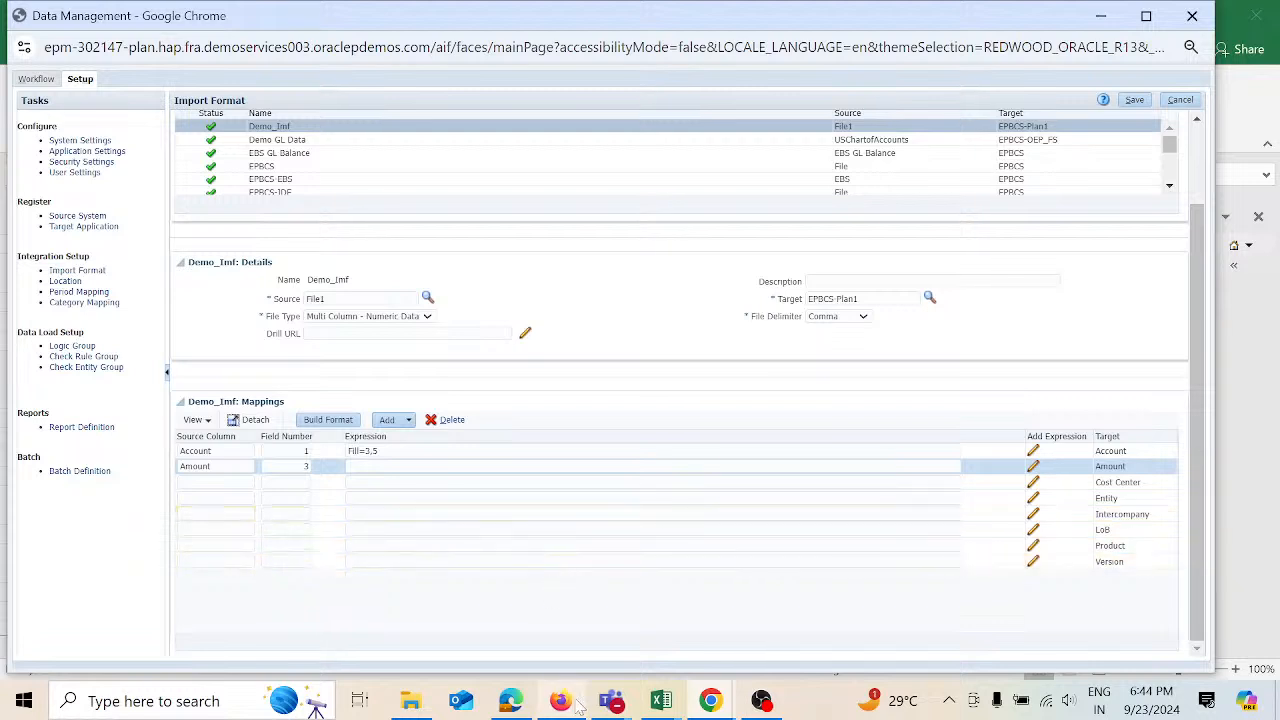
- Switch to the Data Integration window in Chrome and go to the EPM Cloud Planning home page
mouse_move(712, 706)
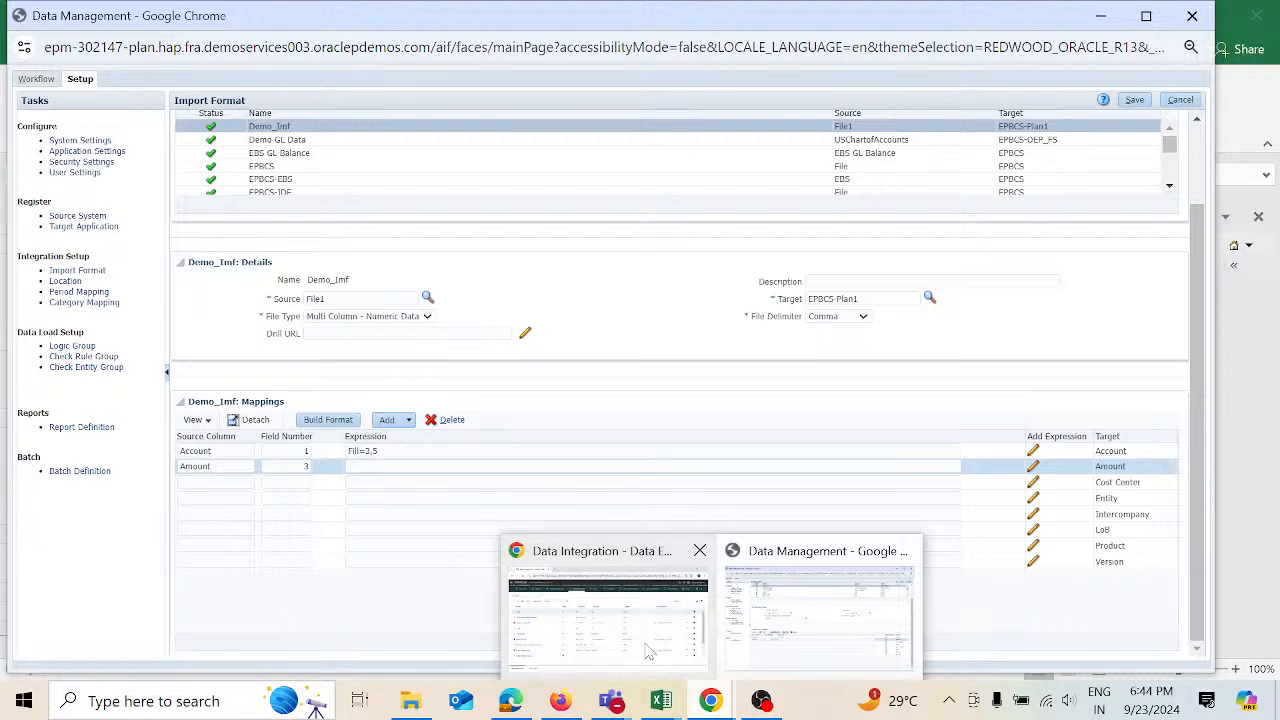
click(608, 600)
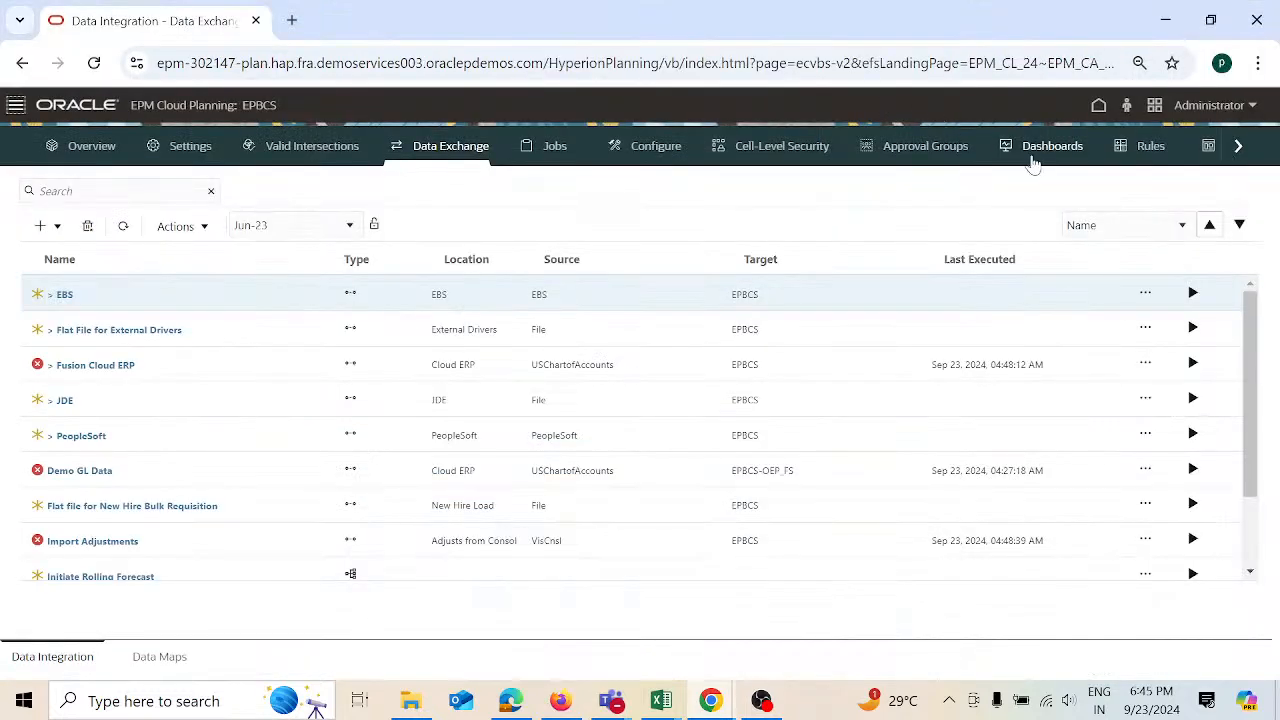
click(1099, 106)
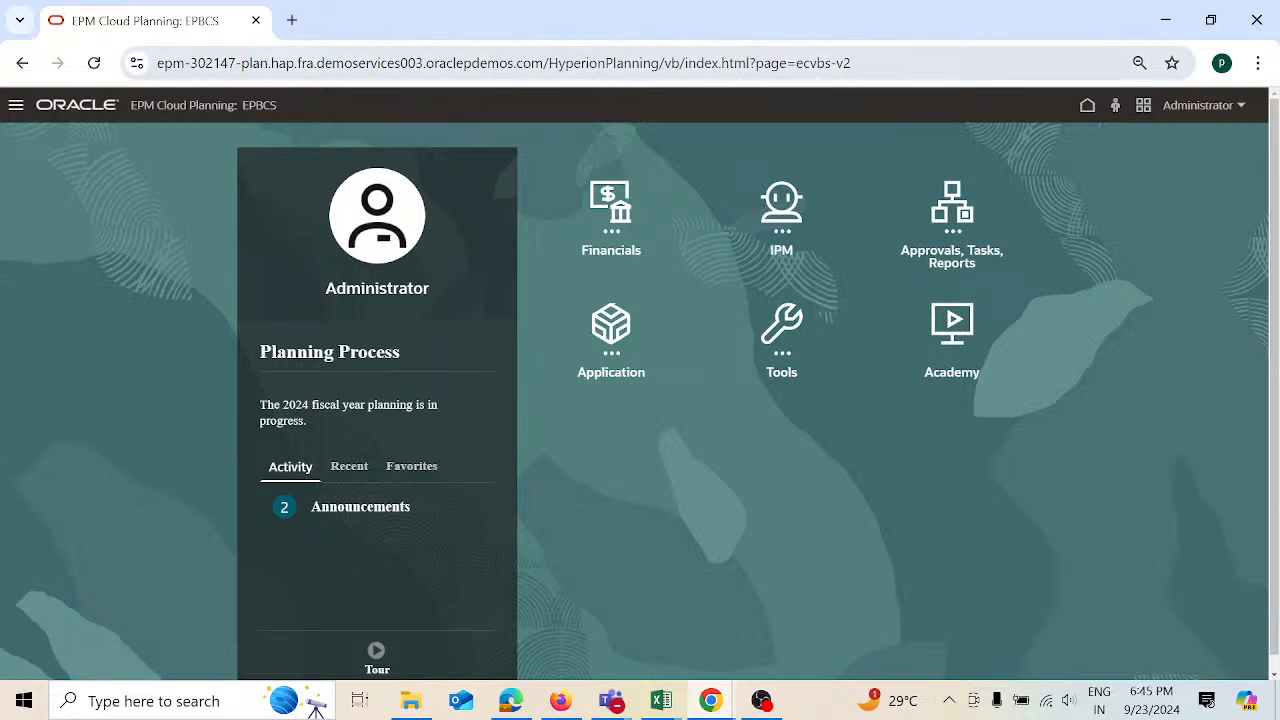
click(500, 63)
key(Return)
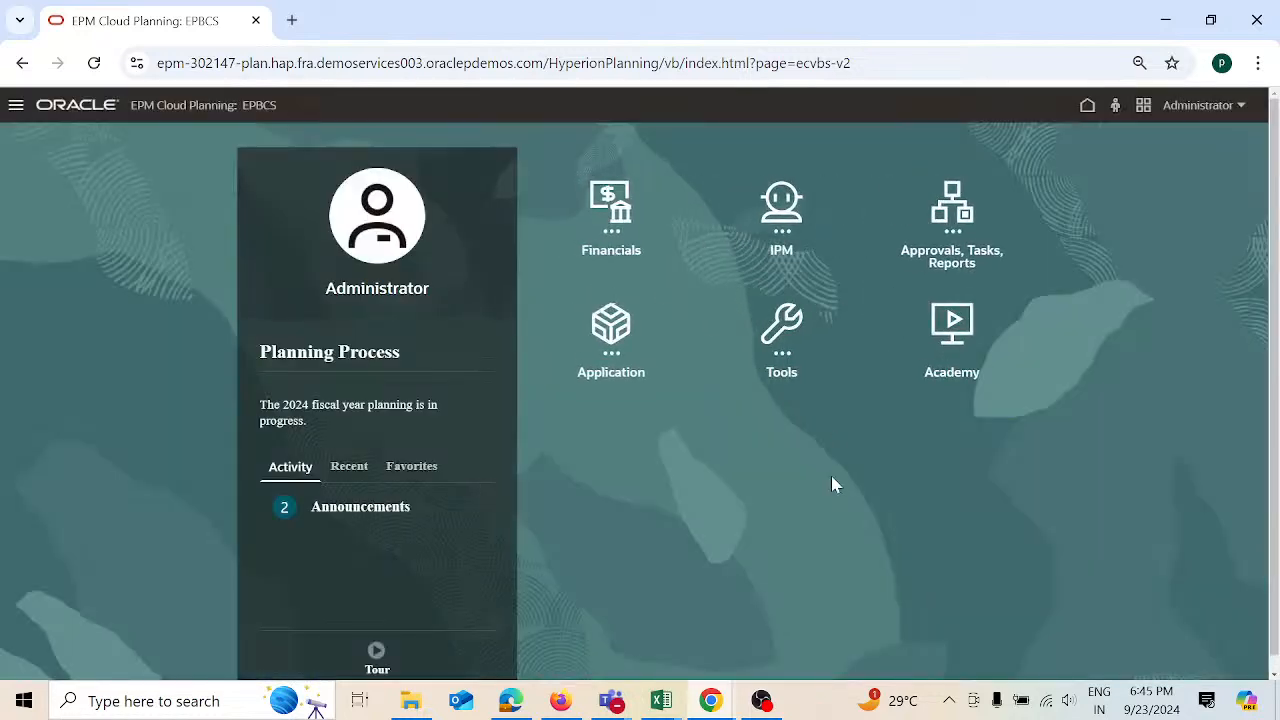
- Return to the Data Management window and check the expression types offered for the Amount mapping, without adding an expression
mouse_move(605, 703)
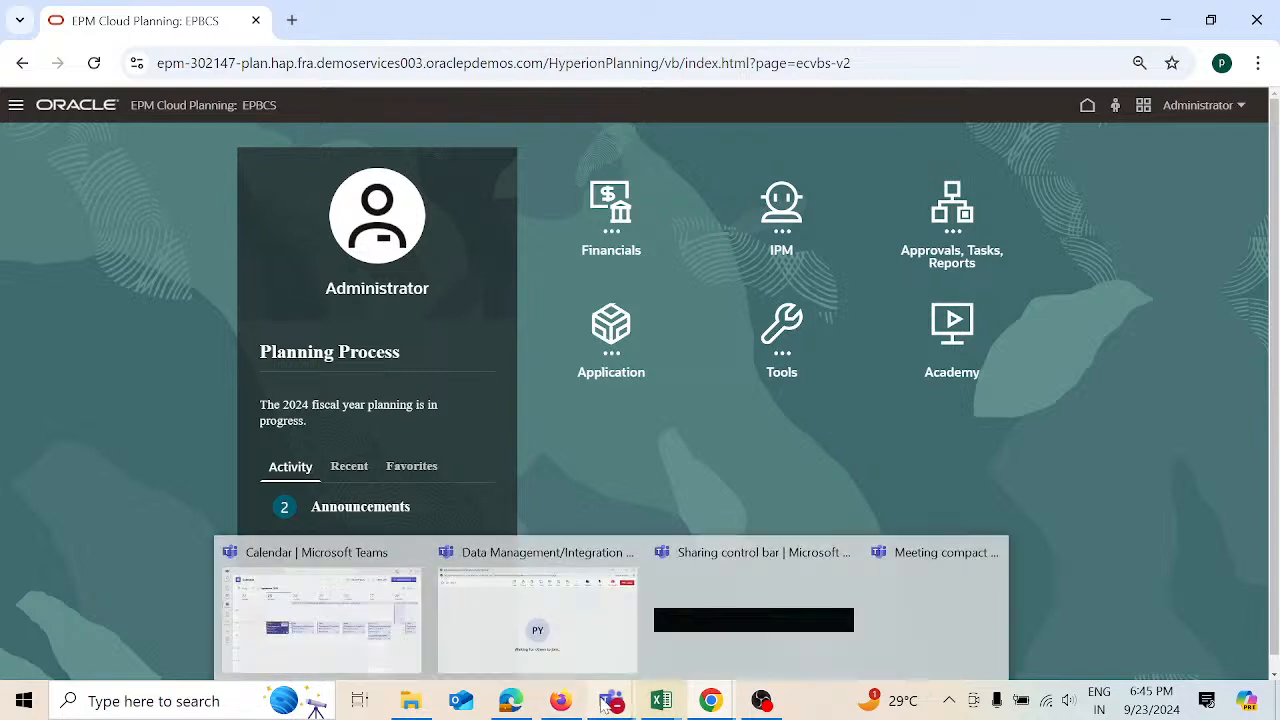
mouse_move(711, 703)
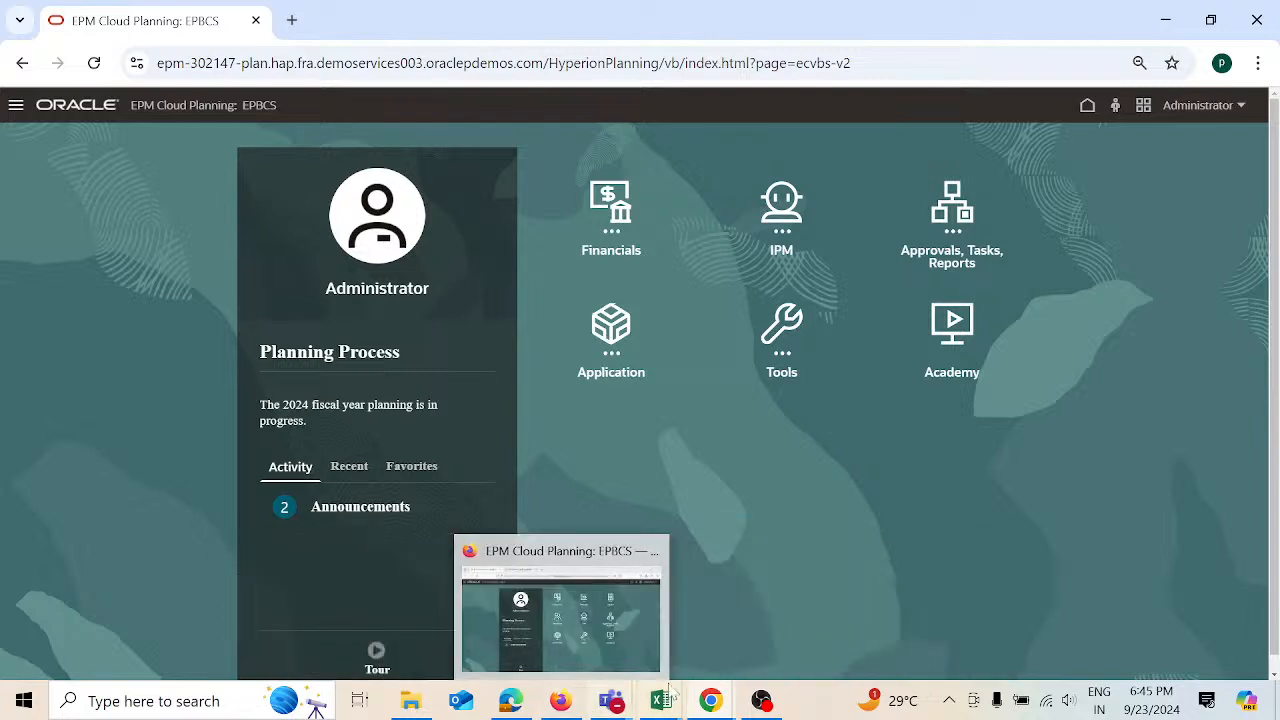
click(818, 605)
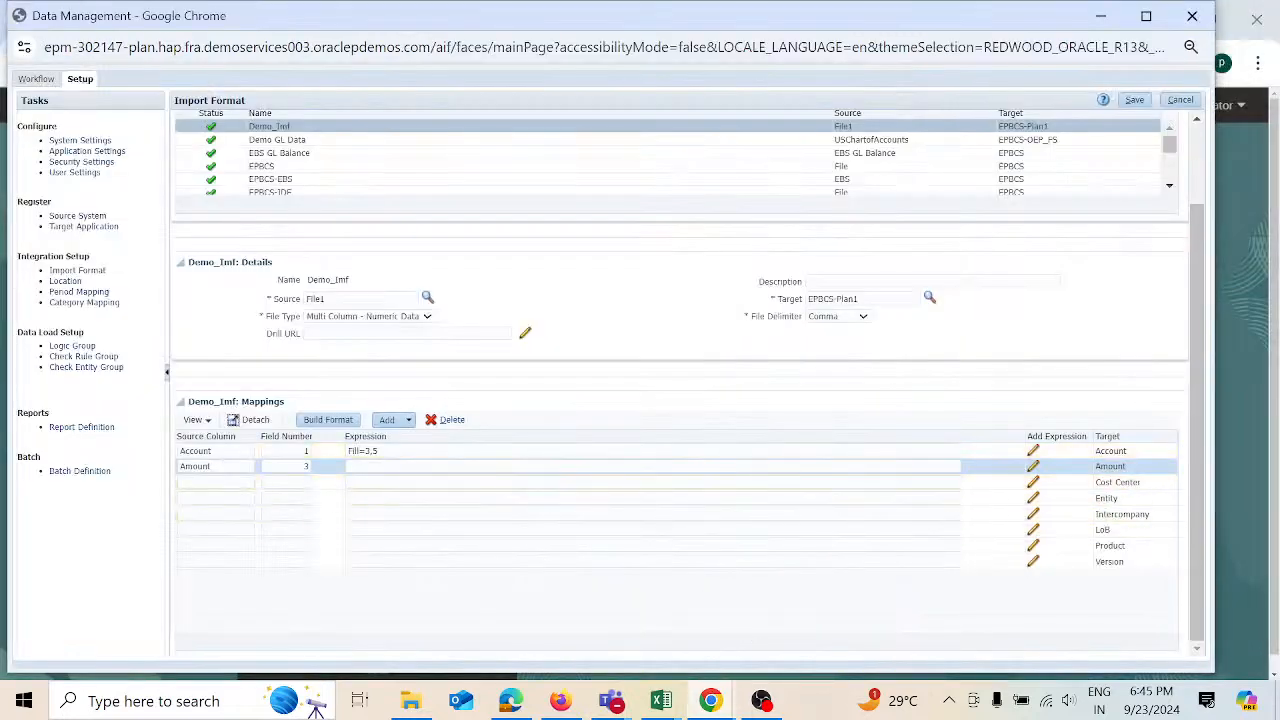
click(652, 466)
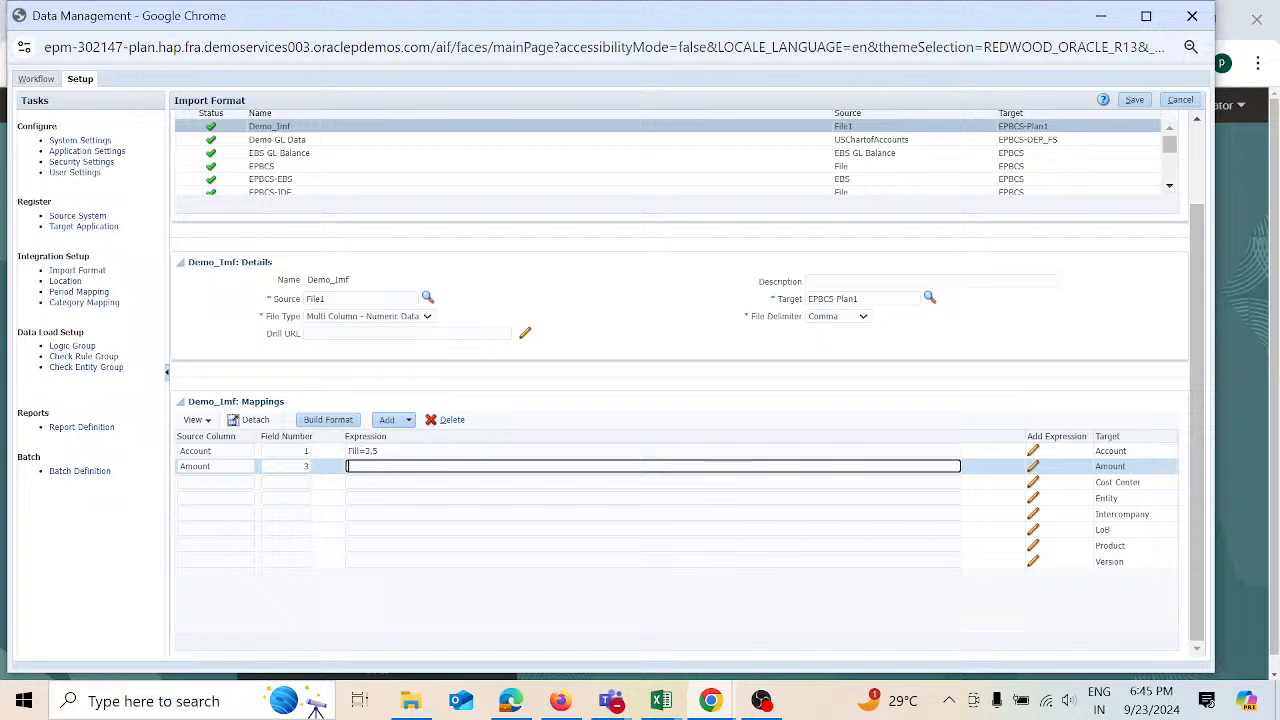
click(1033, 465)
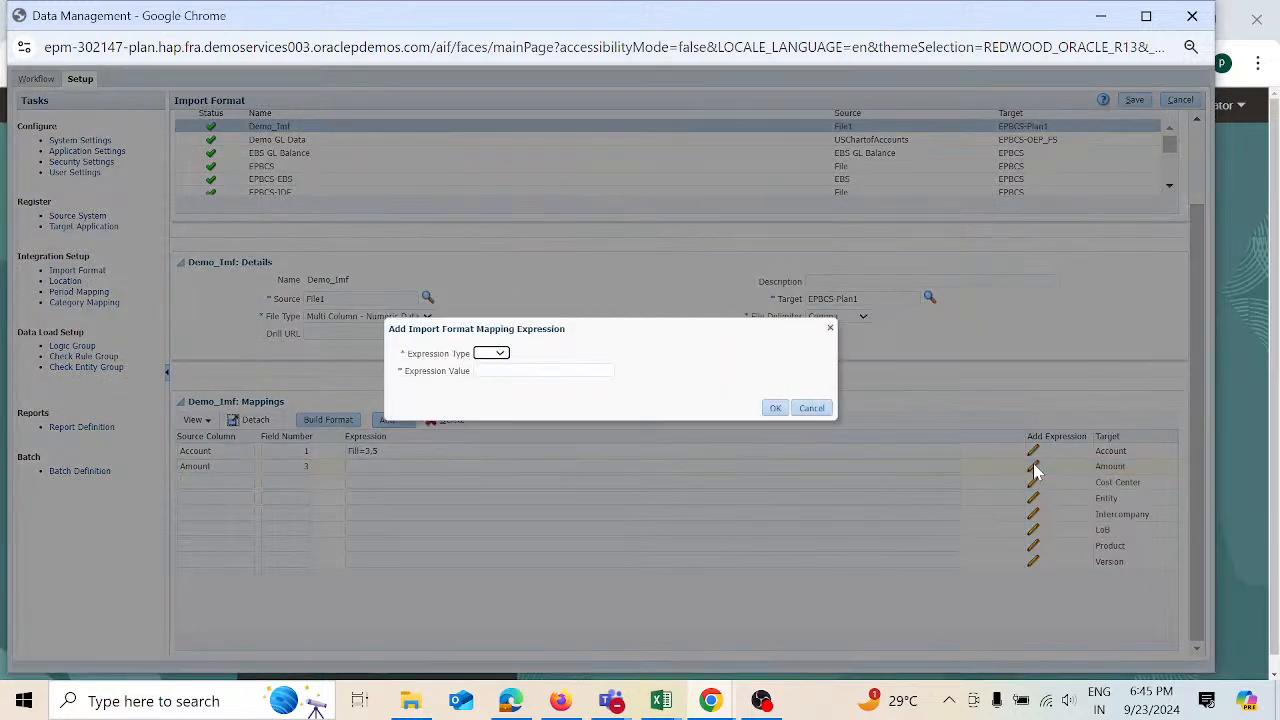
click(500, 353)
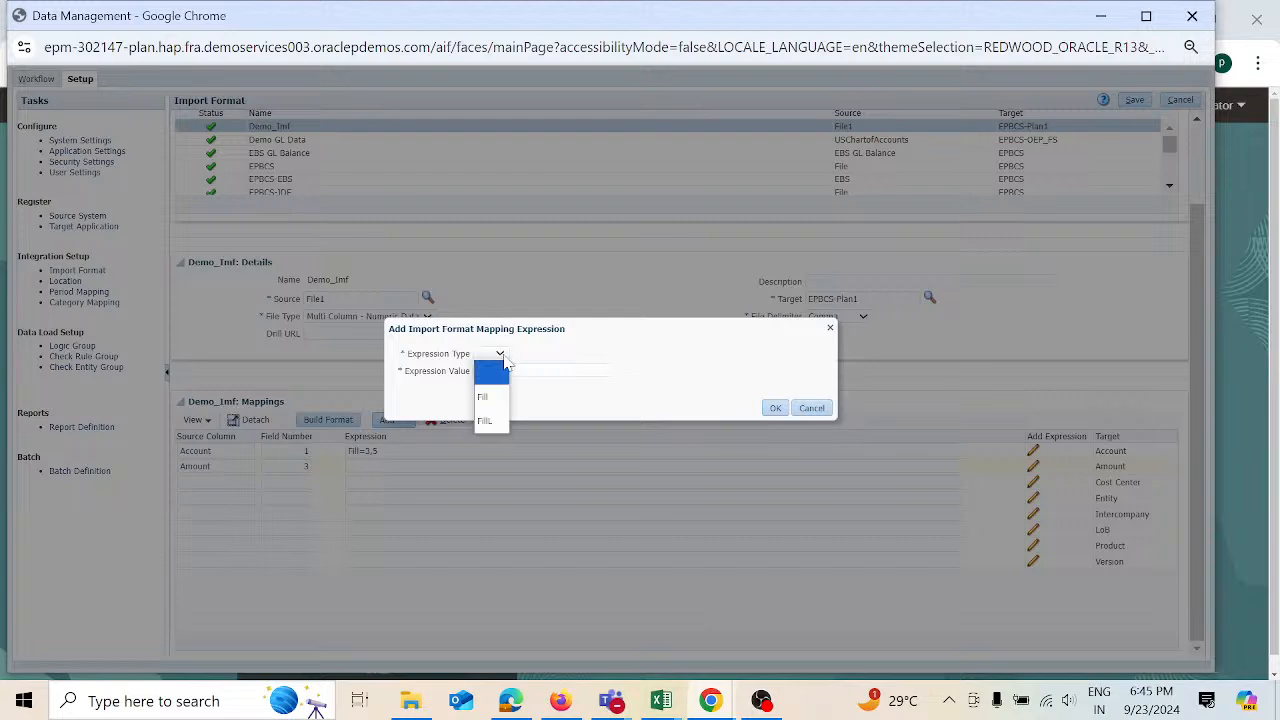
click(815, 408)
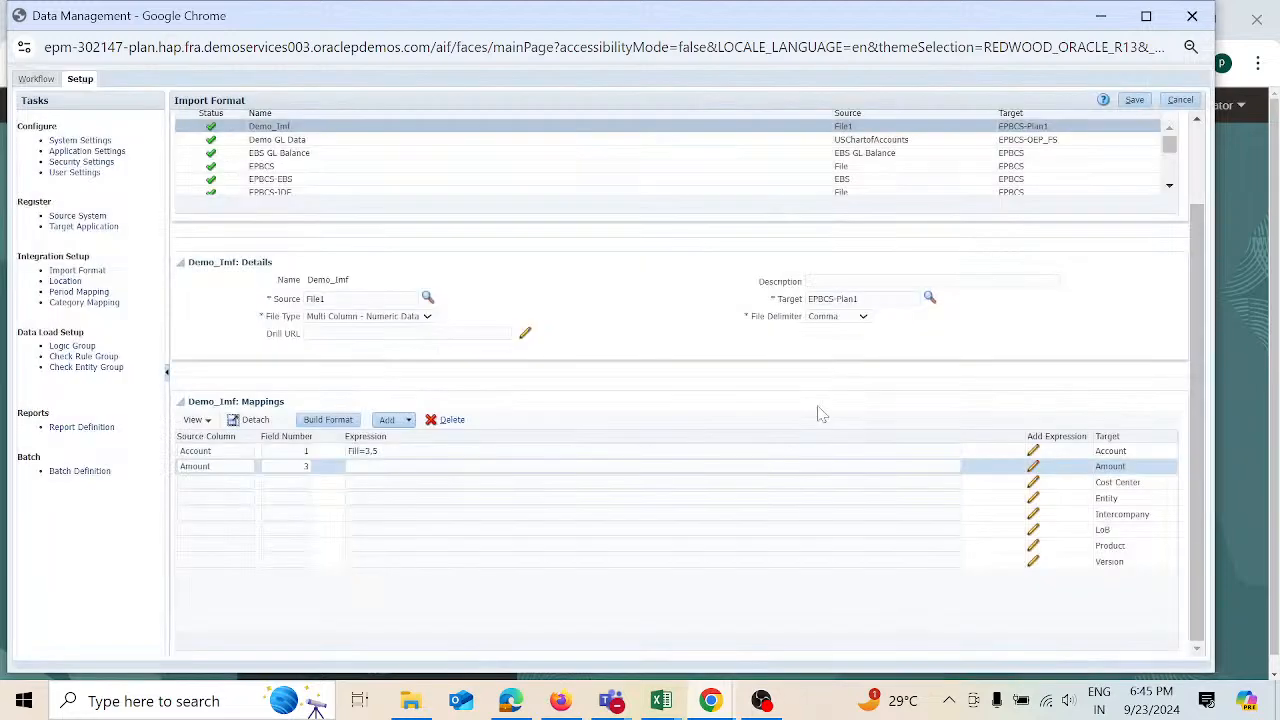
- Close and reopen Data Management, and select Demo_Imf in the Import Format setup
click(1192, 16)
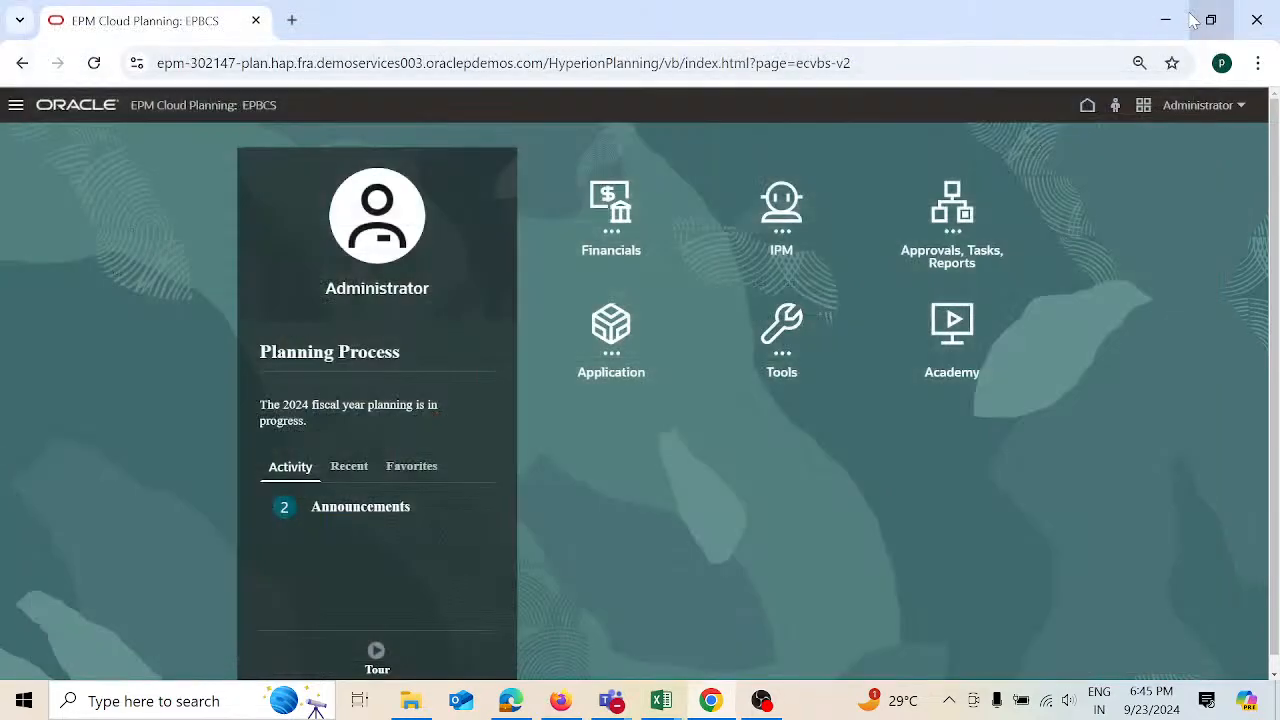
click(14, 106)
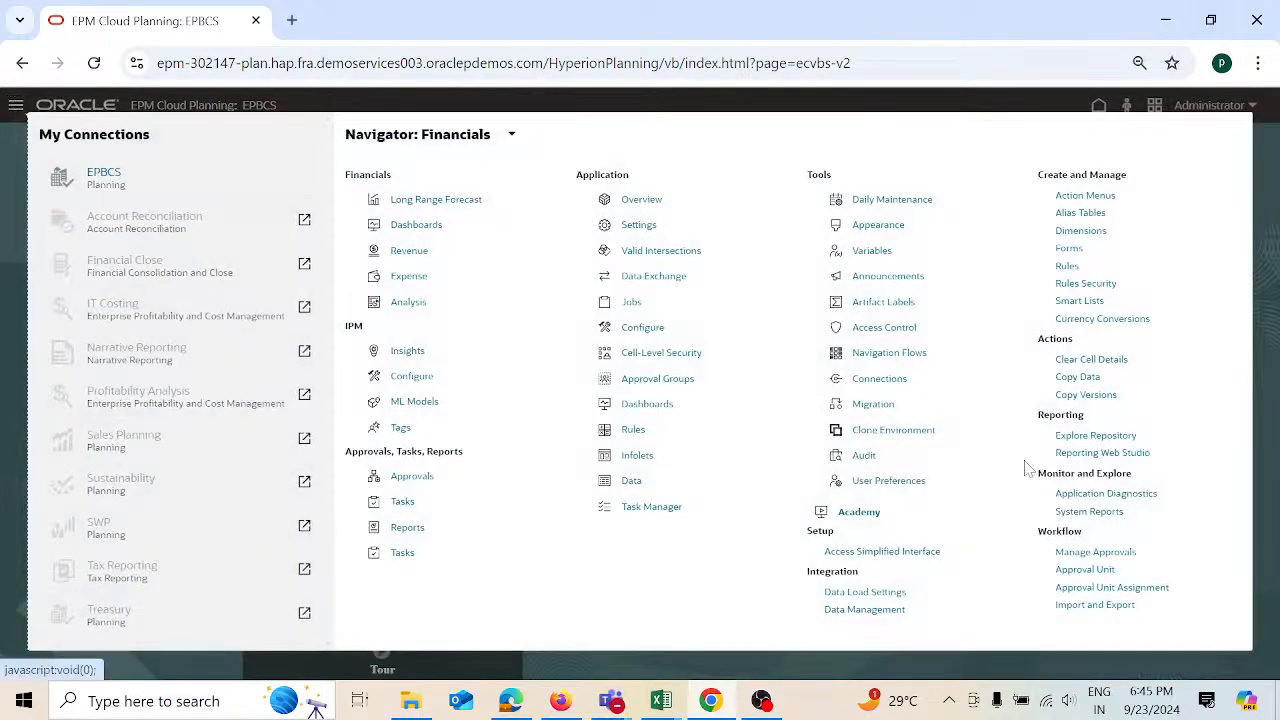
click(880, 611)
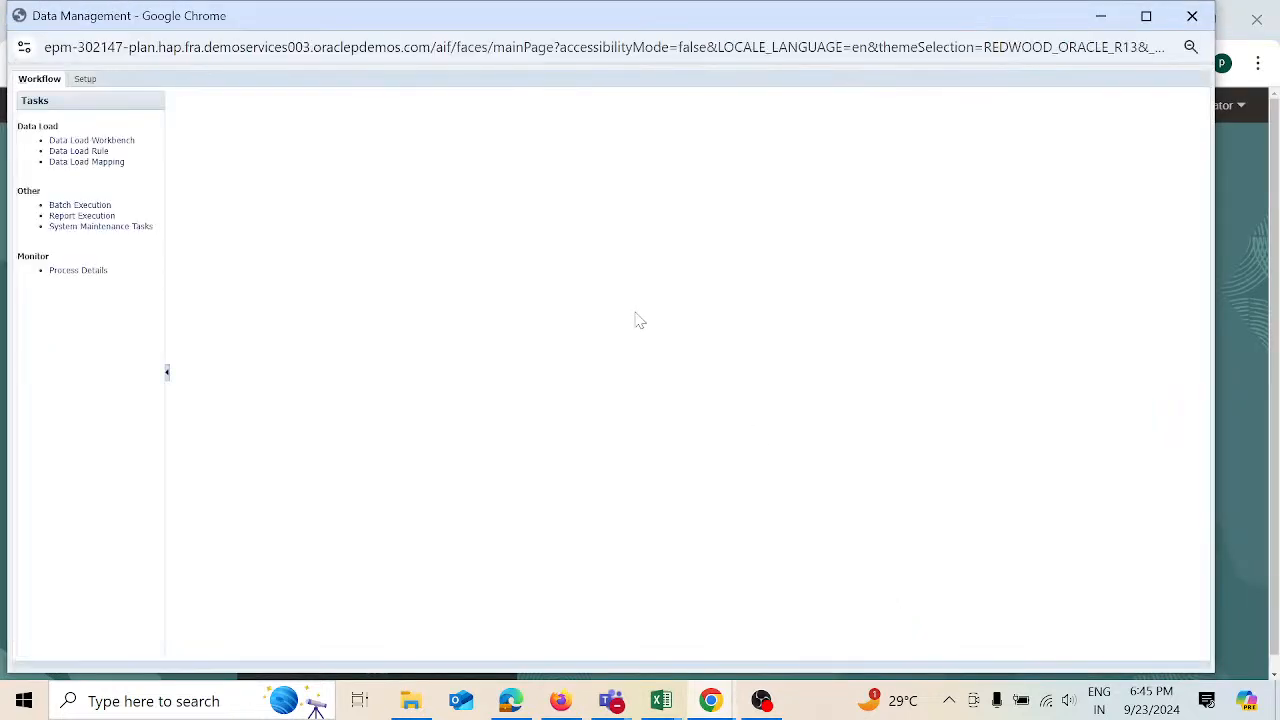
click(90, 82)
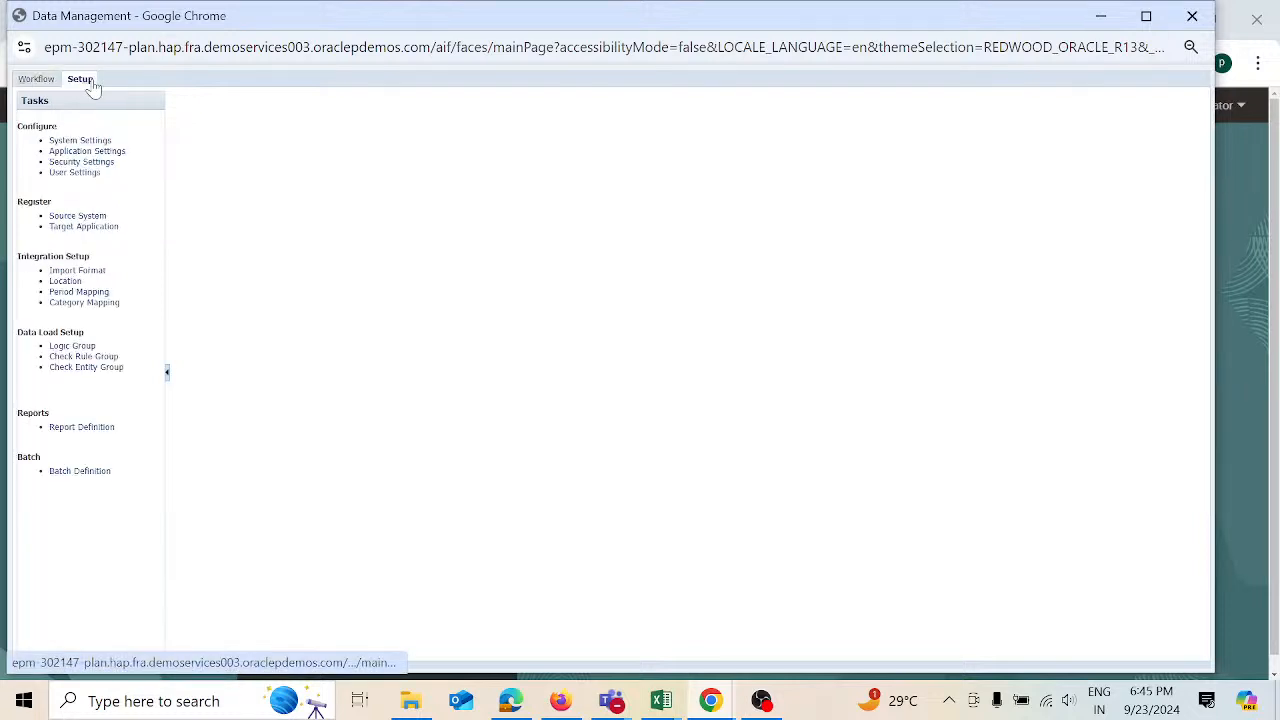
click(97, 269)
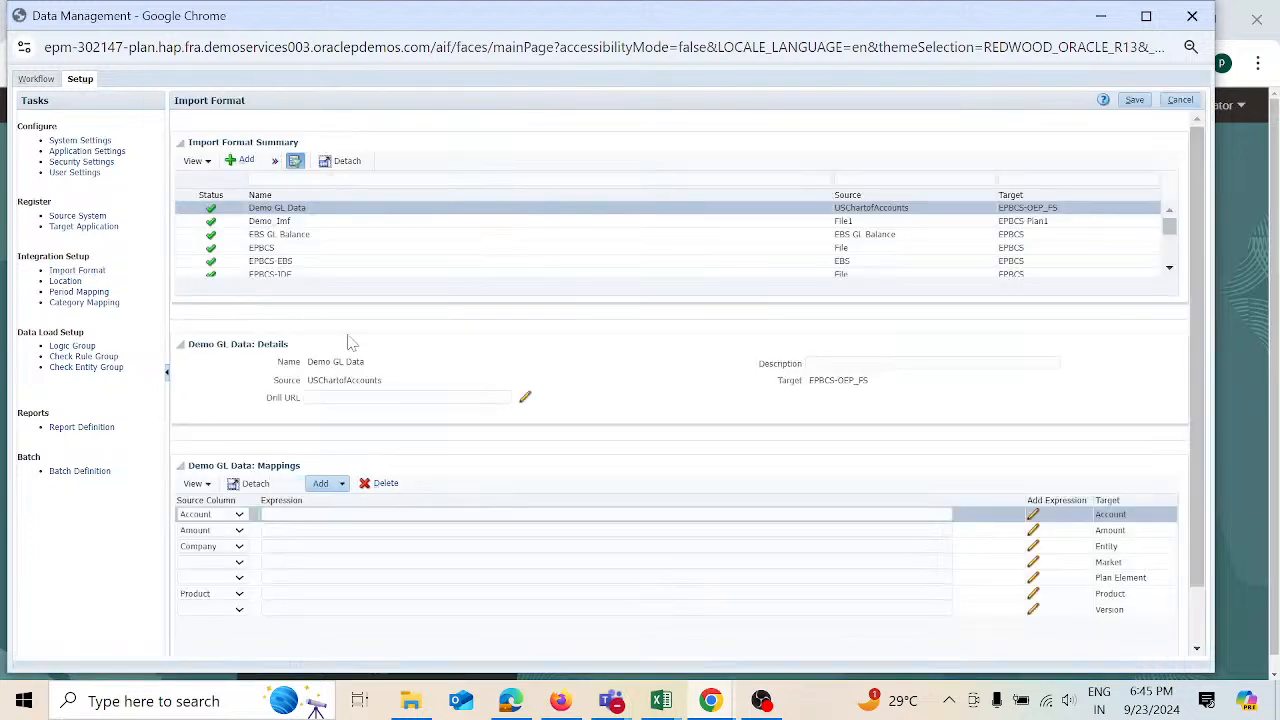
click(330, 224)
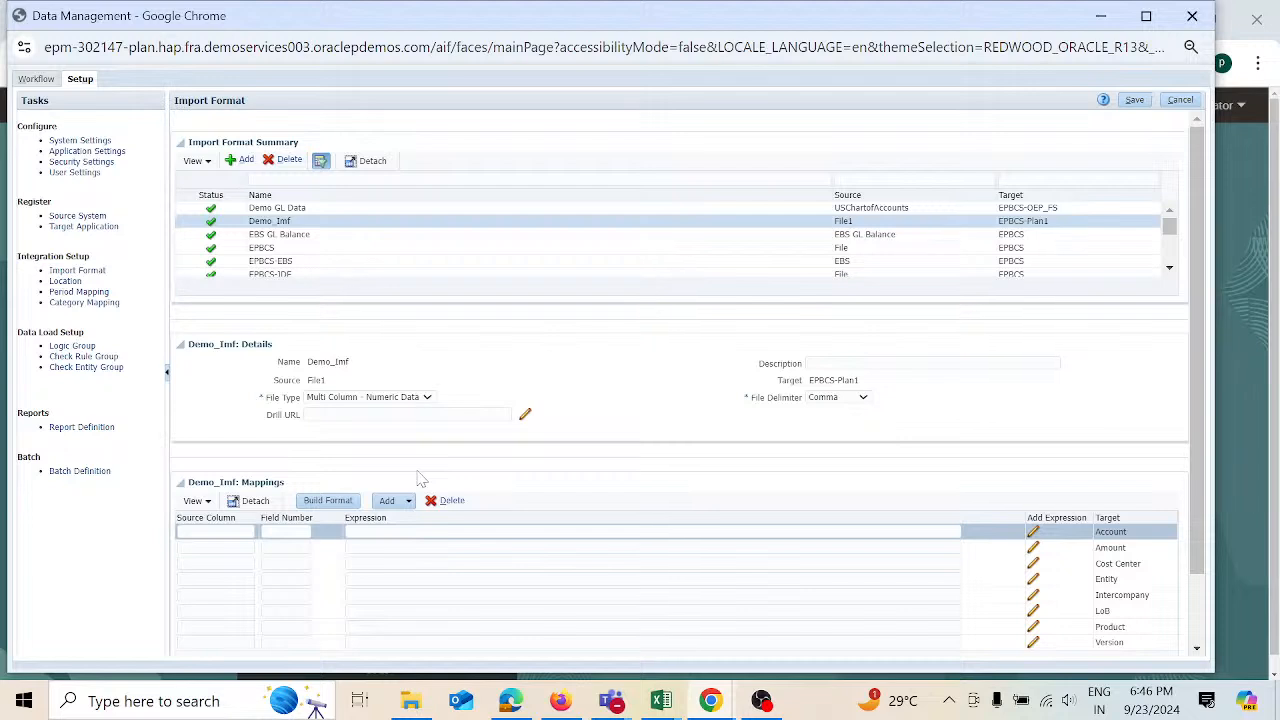
- Map source column Account to field number 1 and source column Amount to field number 3 in the Demo_Imf mappings
click(216, 532)
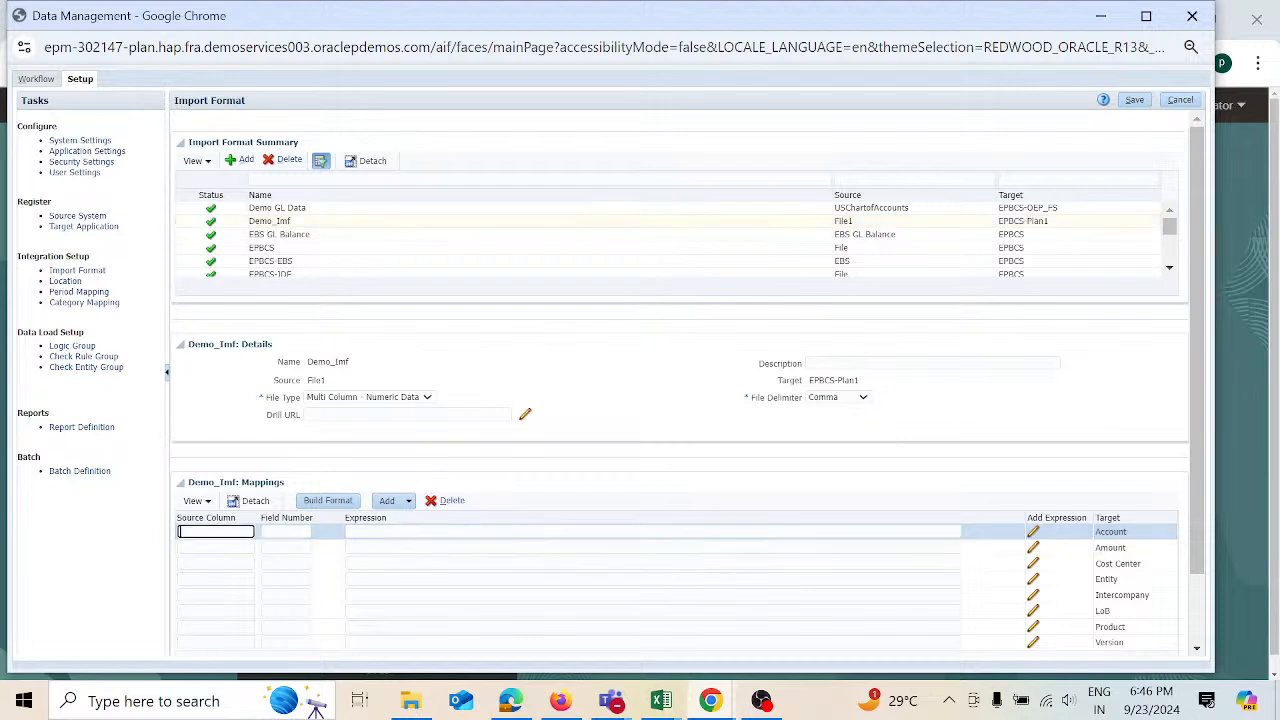
text(Account)
key(Tab)
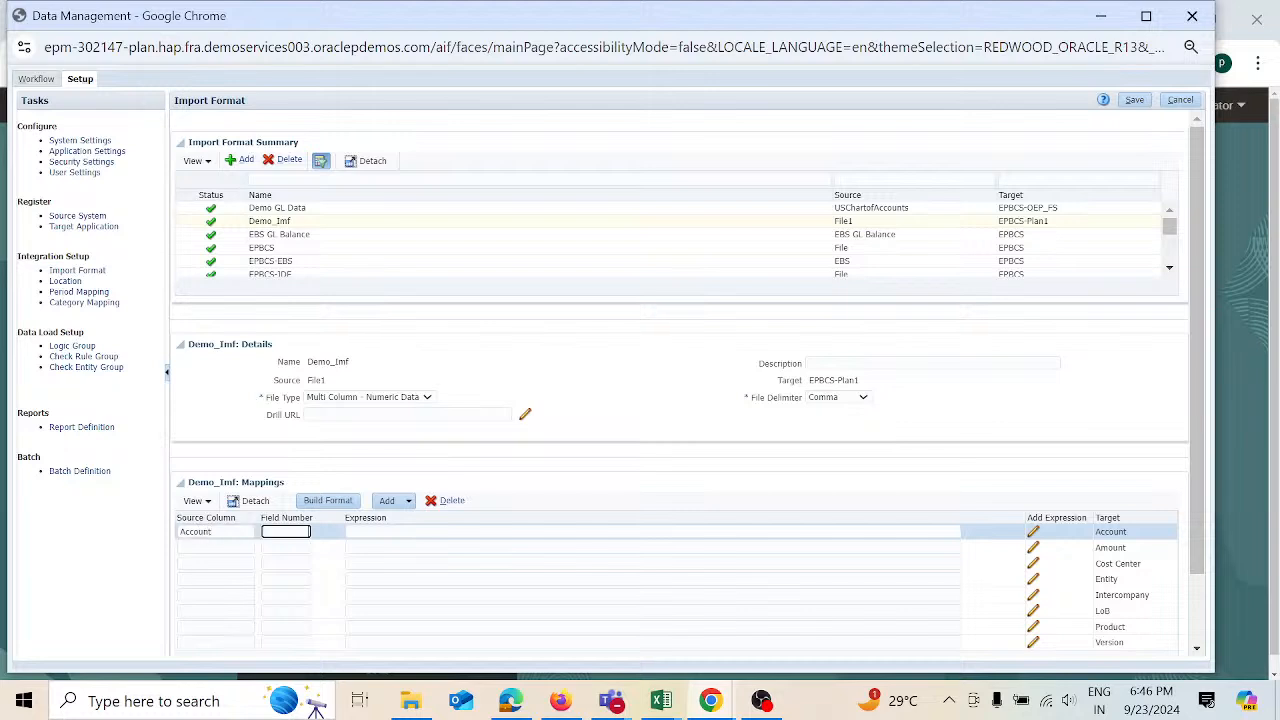
text(1)
key(Tab)
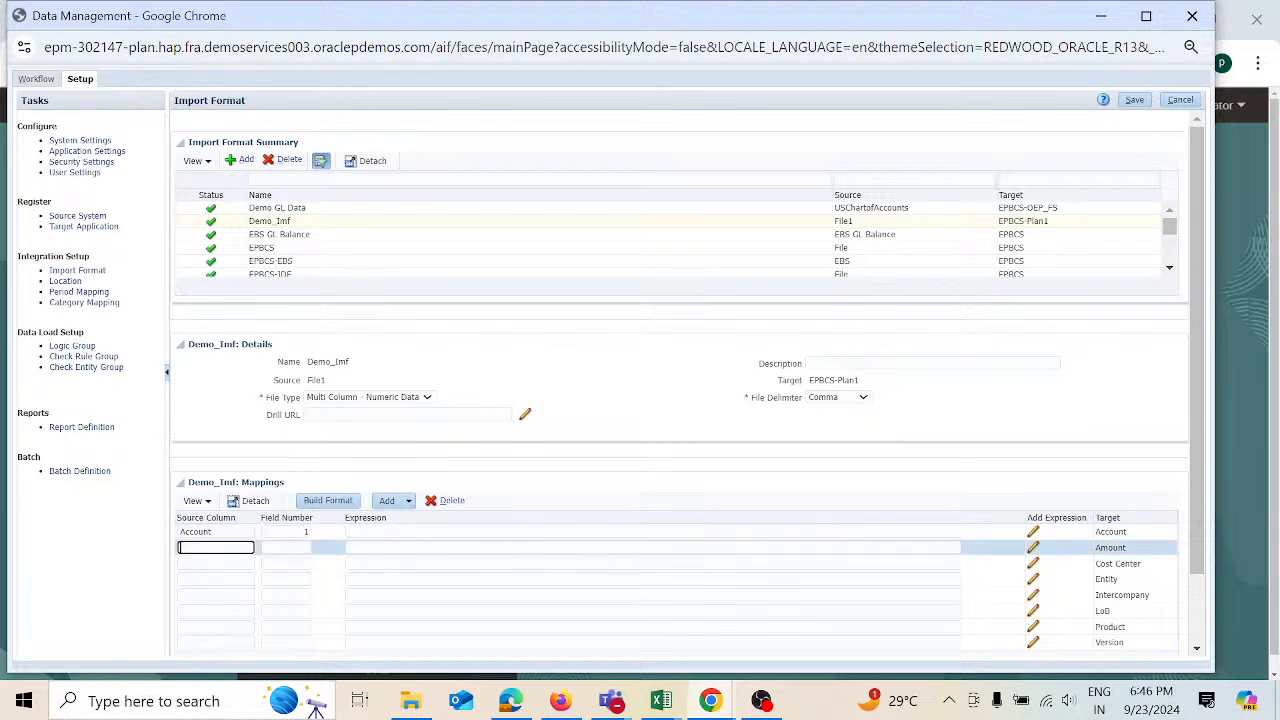
text(Amount)
key(Tab)
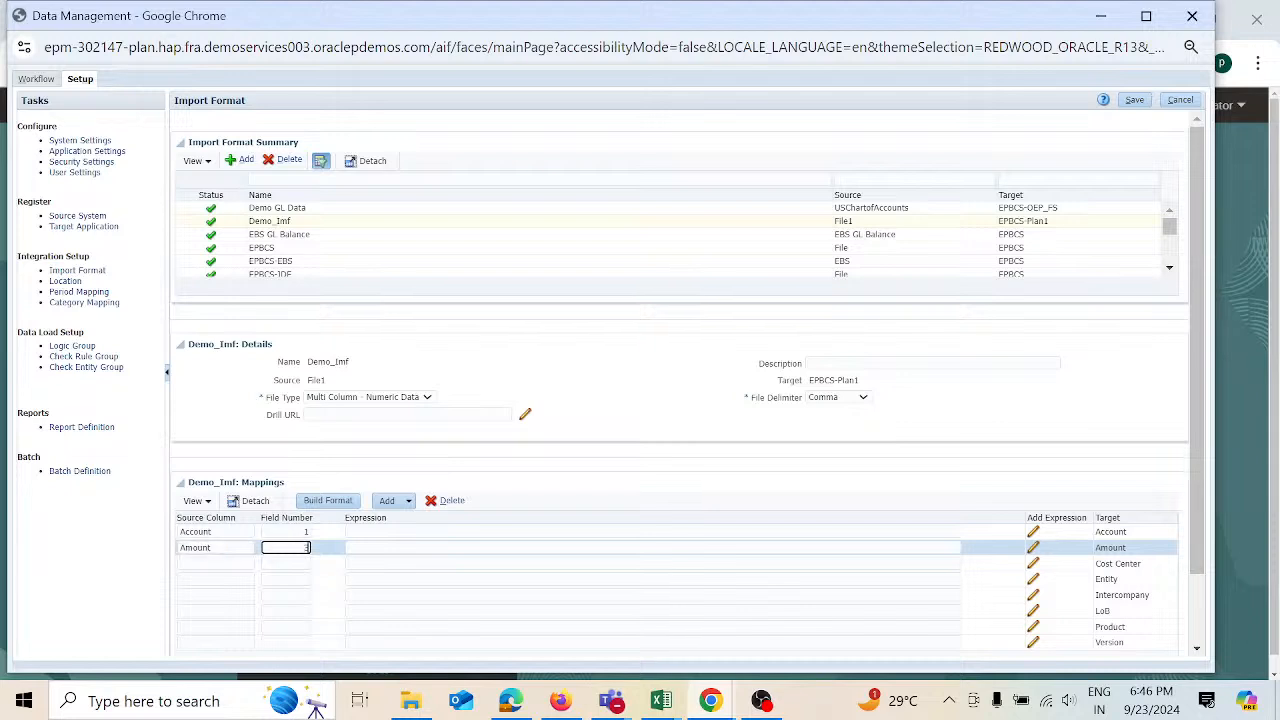
key(Tab)
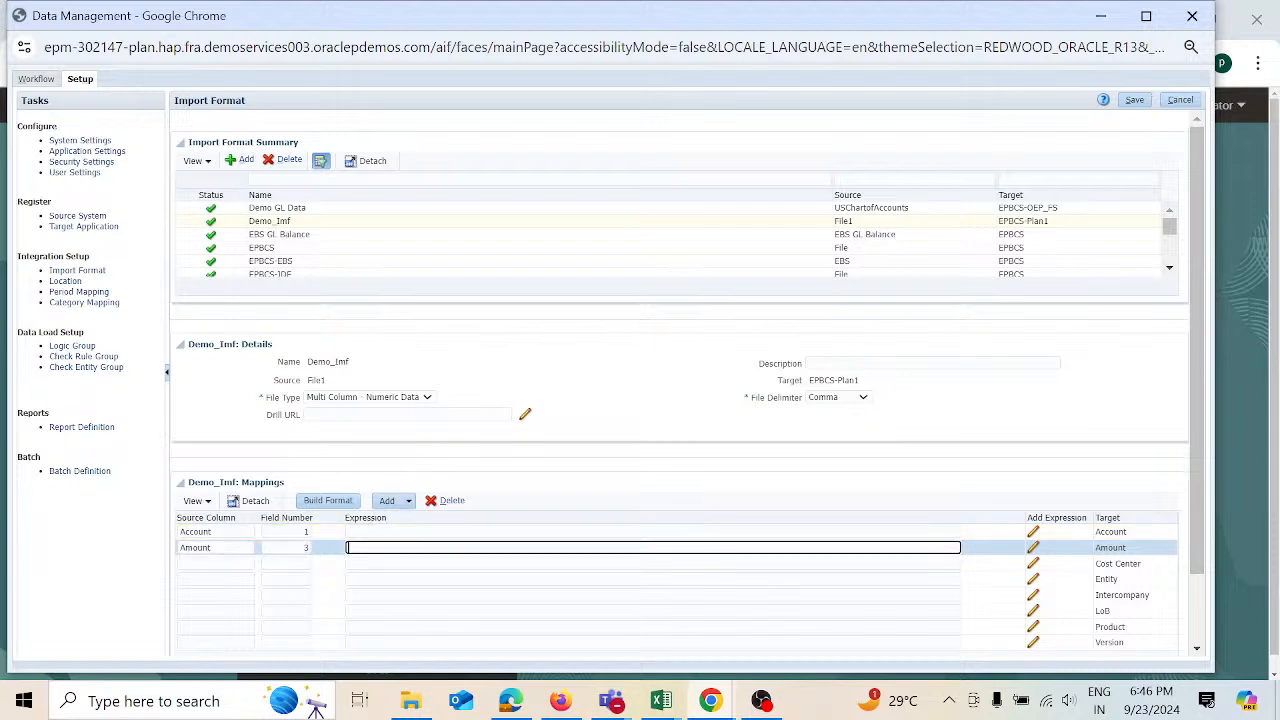
- Start a mapping expression for the Amount row with expression type Driver and dimension Product
click(1031, 547)
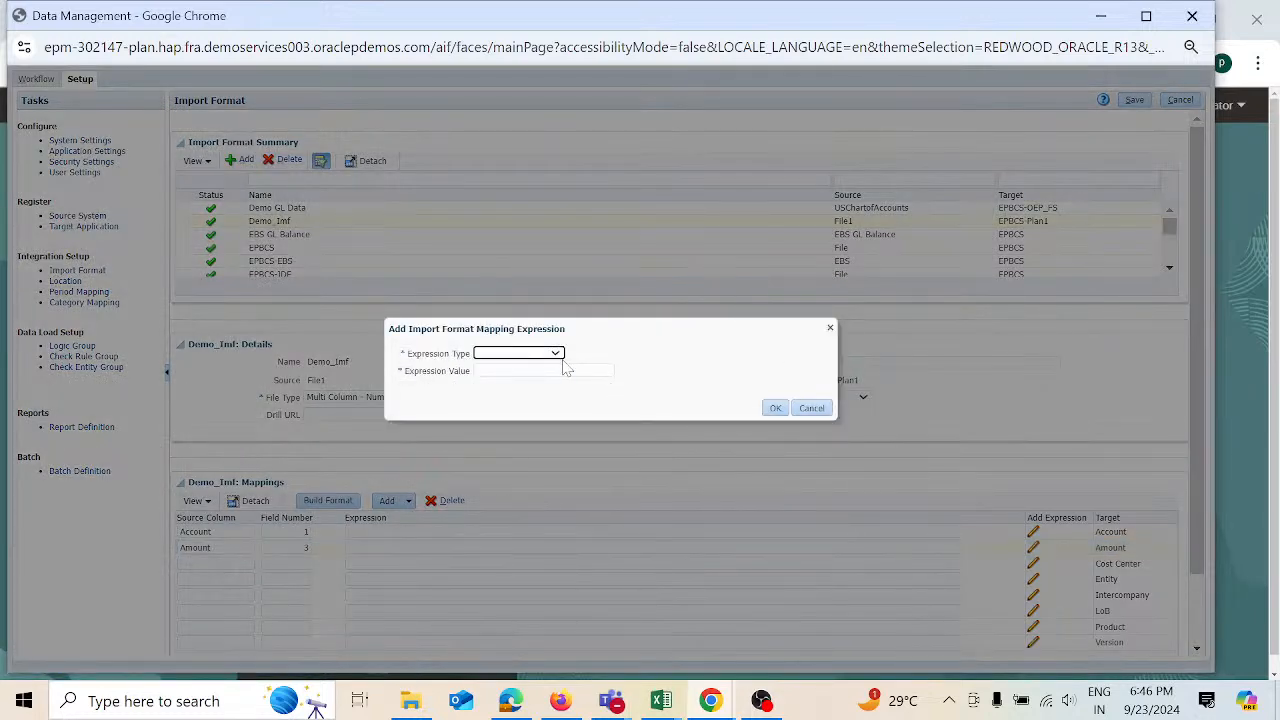
click(556, 356)
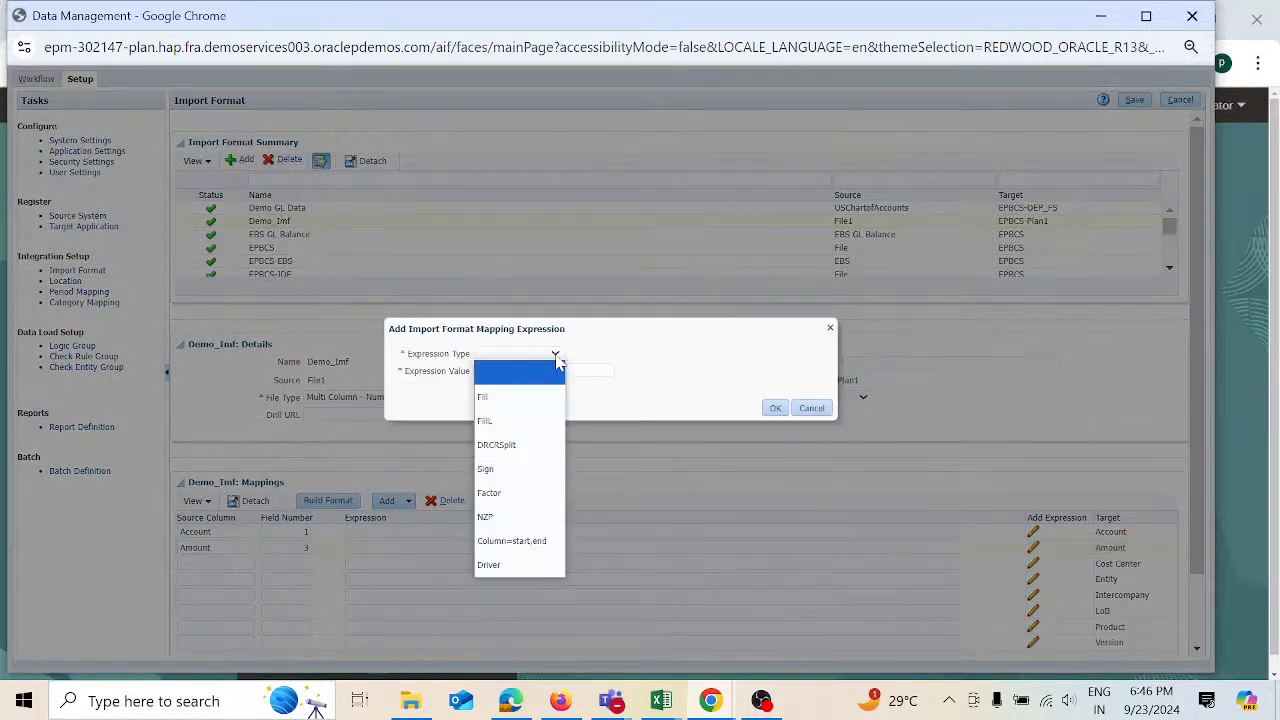
click(536, 566)
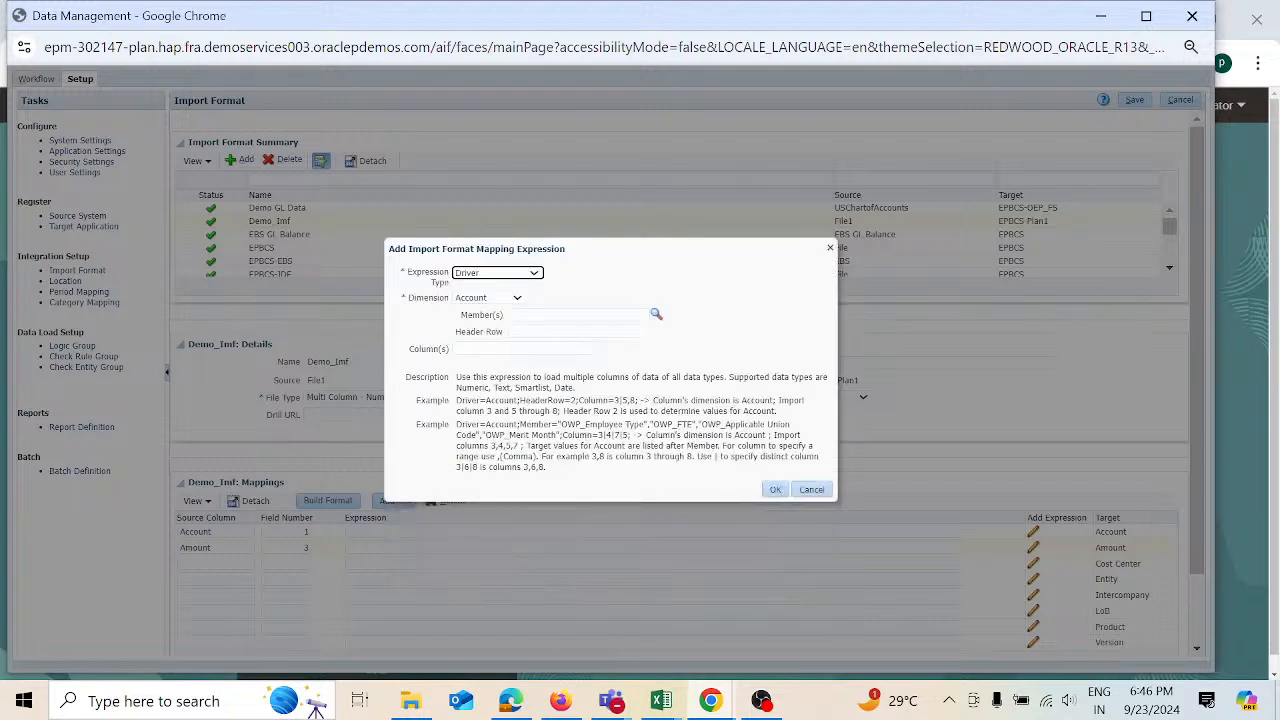
click(517, 298)
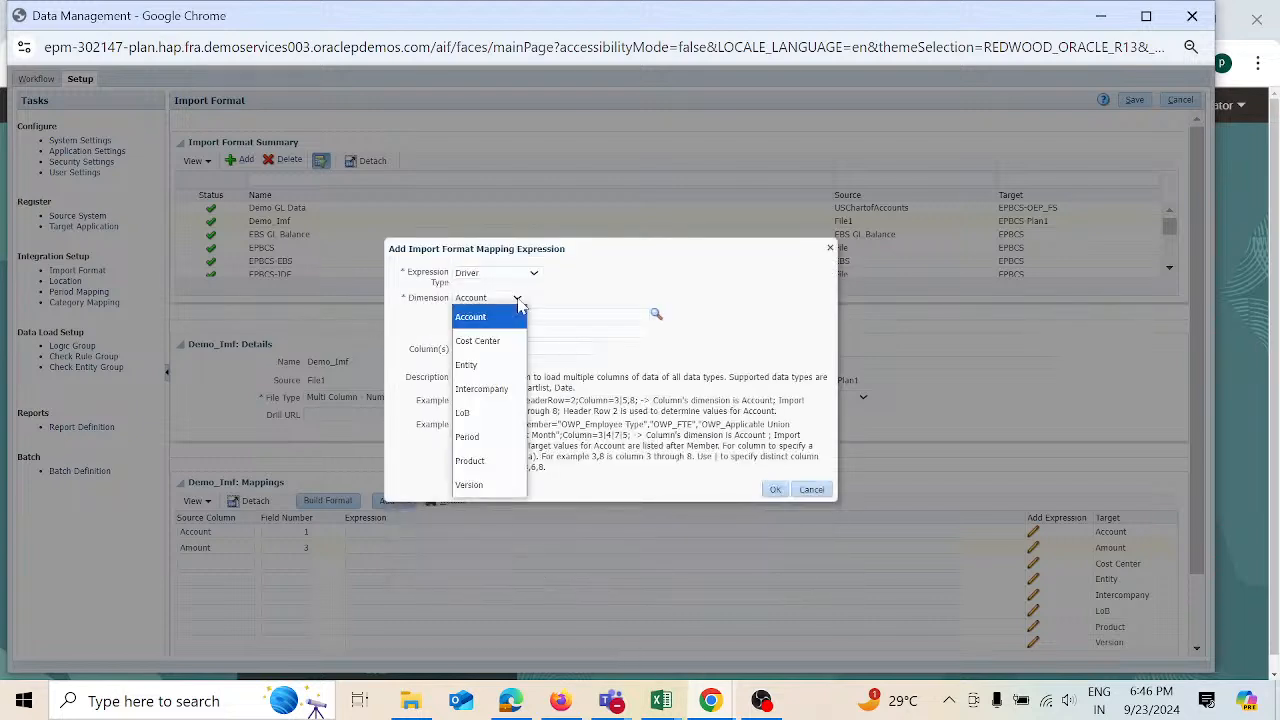
click(497, 466)
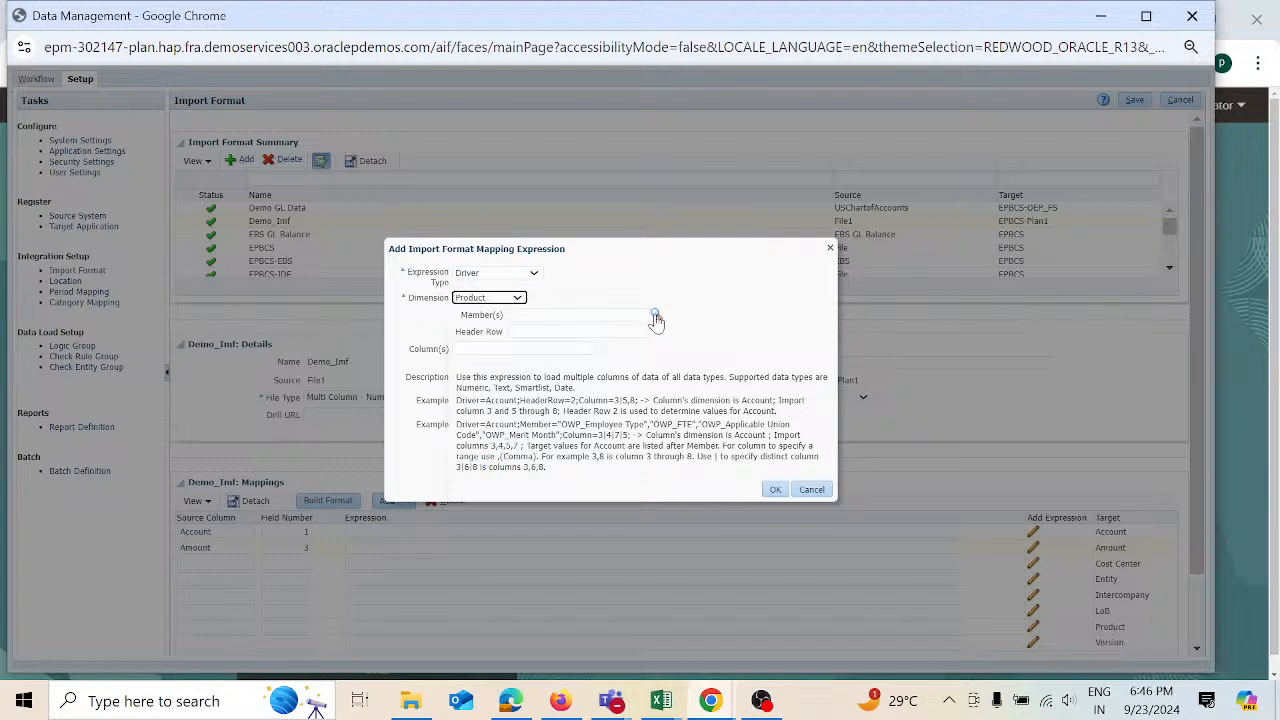
- Open the member selection for the Product dimension and expand Total Product, P_T and P_300 in the member tree
click(655, 317)
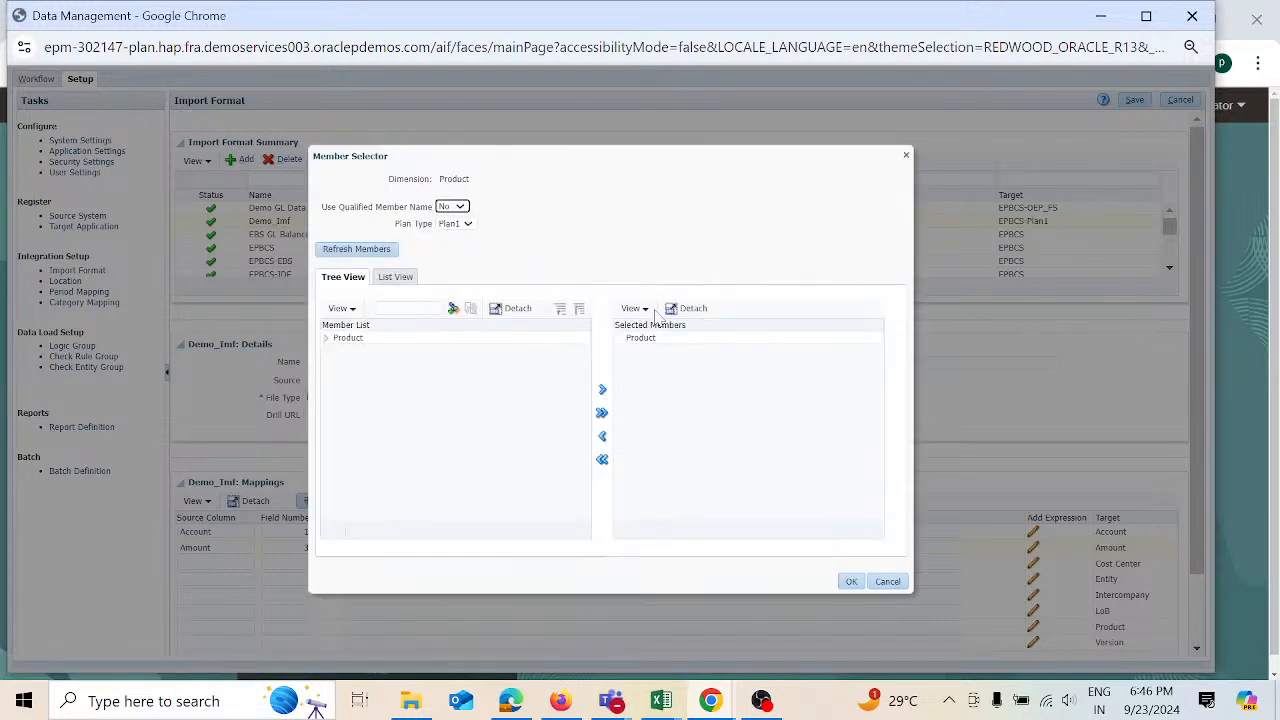
click(382, 340)
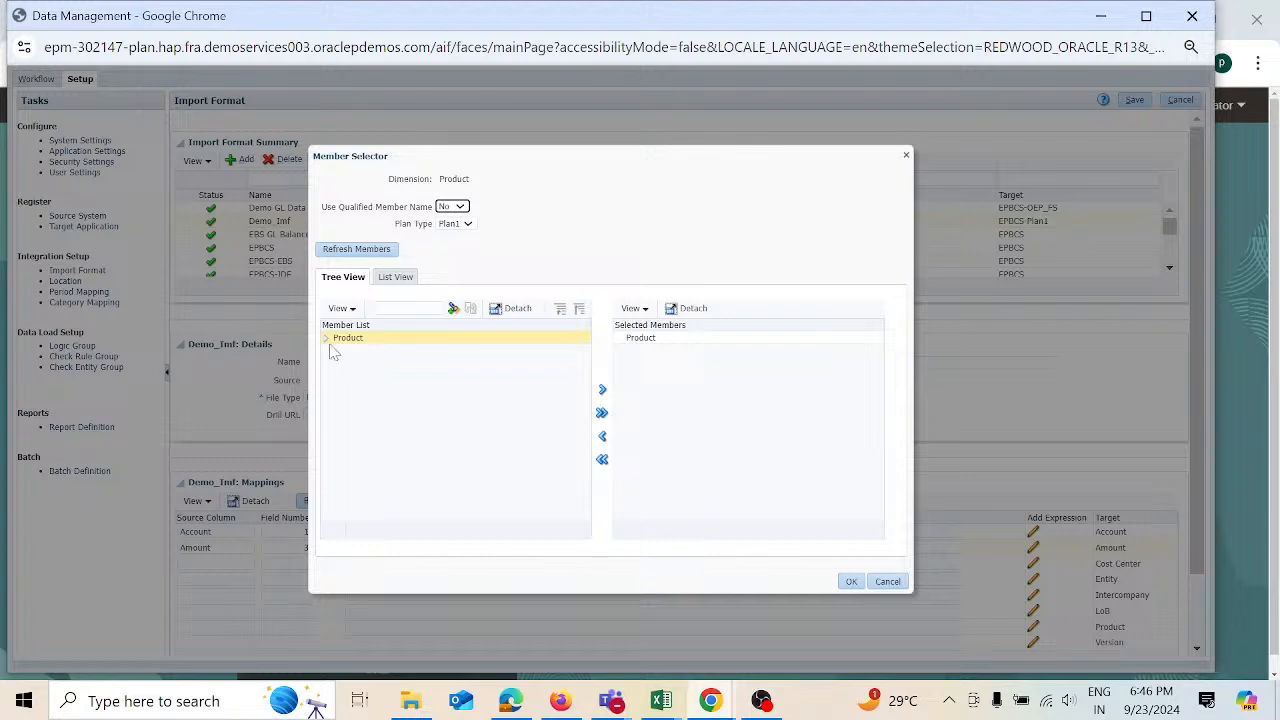
click(325, 338)
click(340, 366)
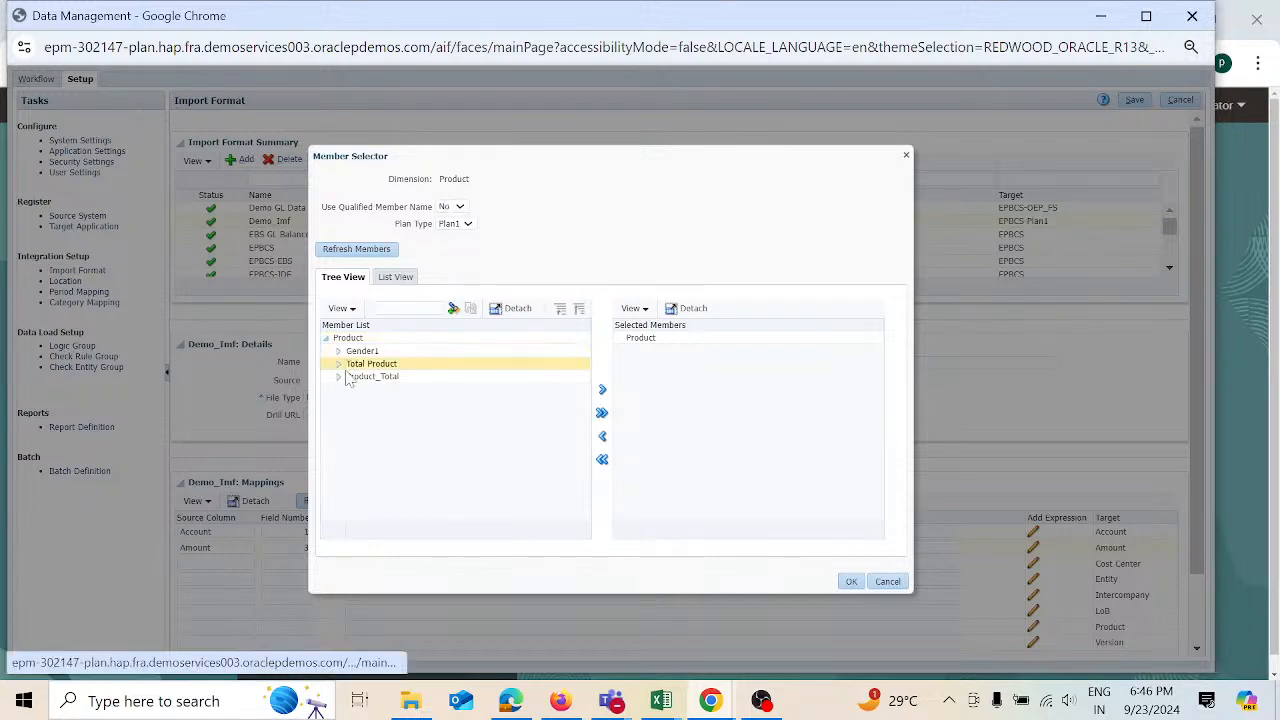
click(338, 364)
click(362, 389)
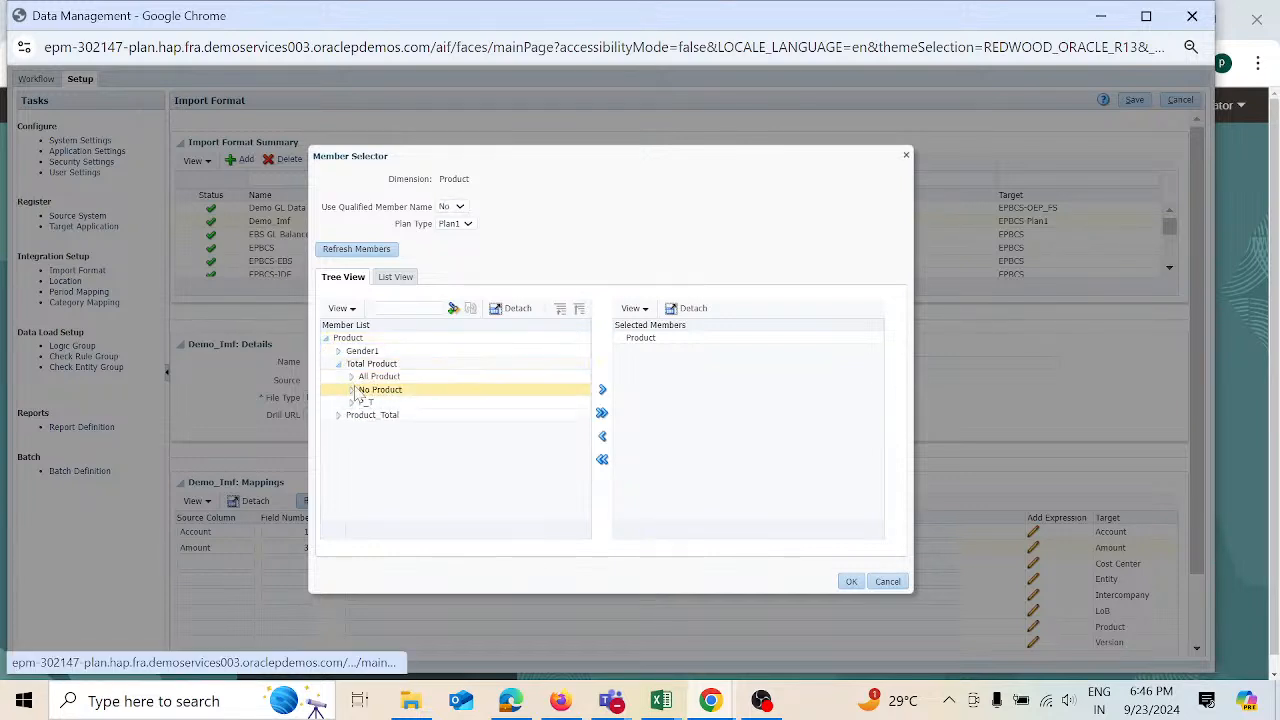
click(360, 400)
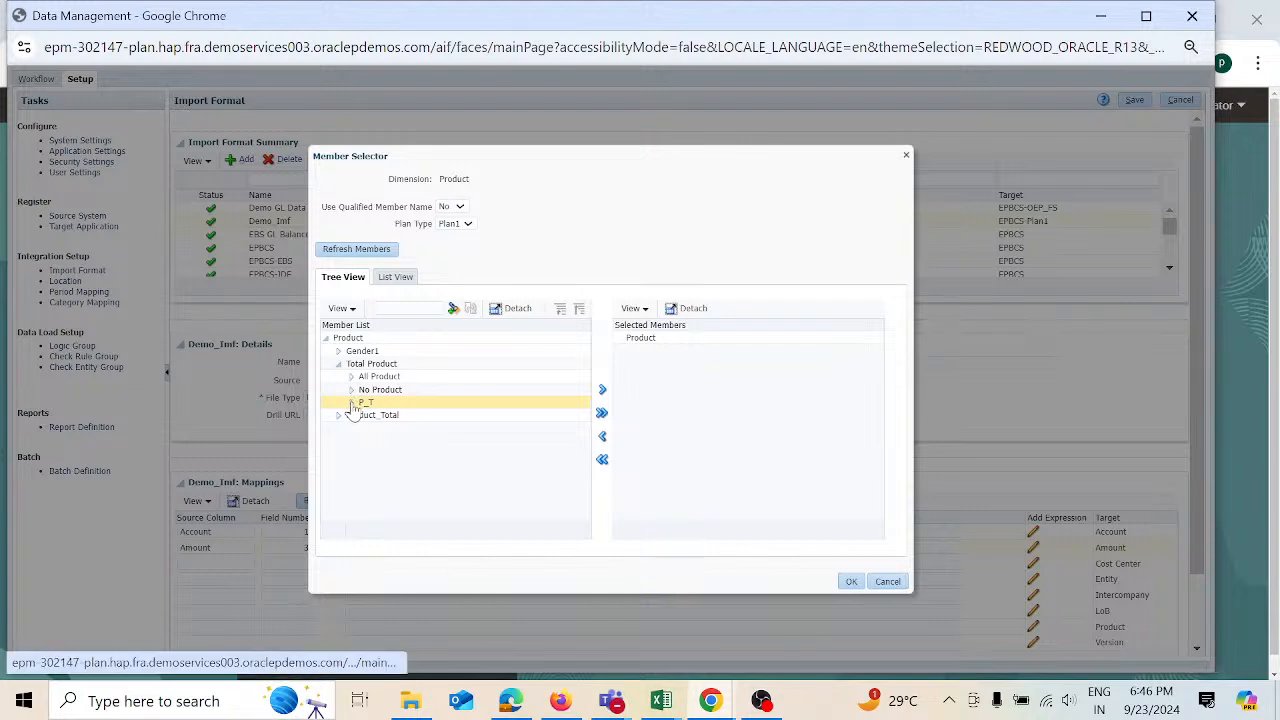
click(352, 402)
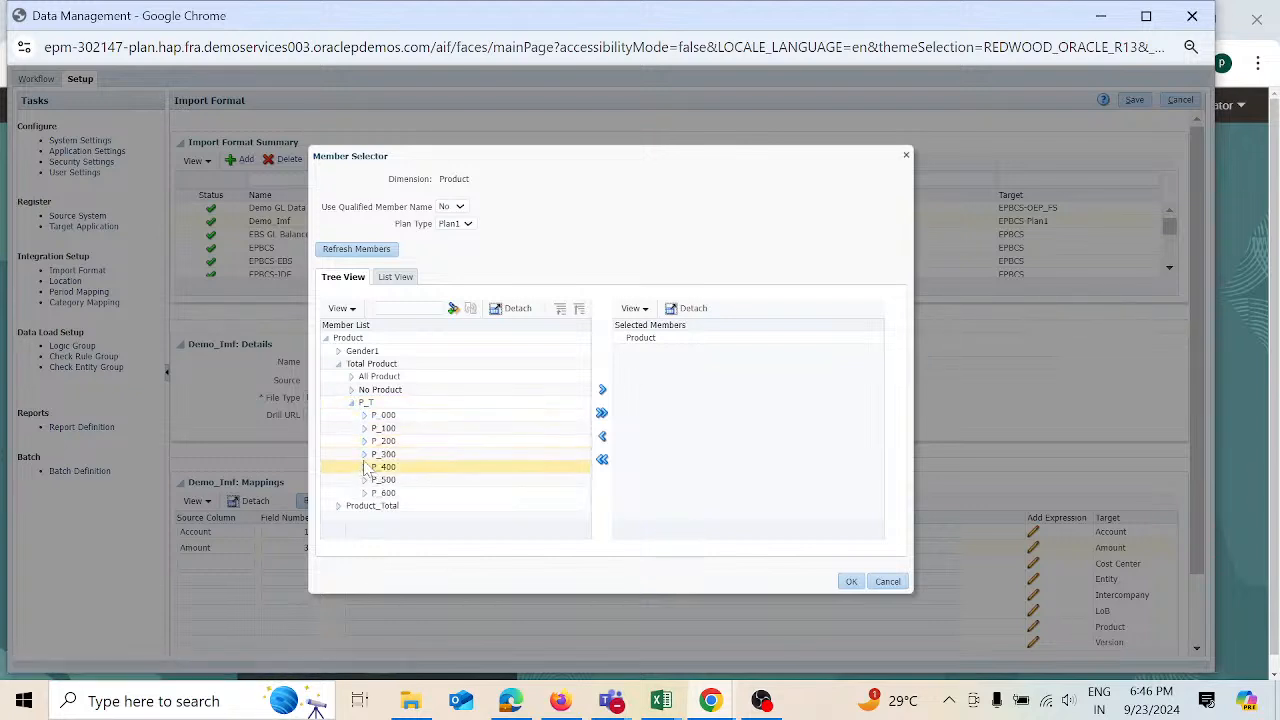
click(364, 455)
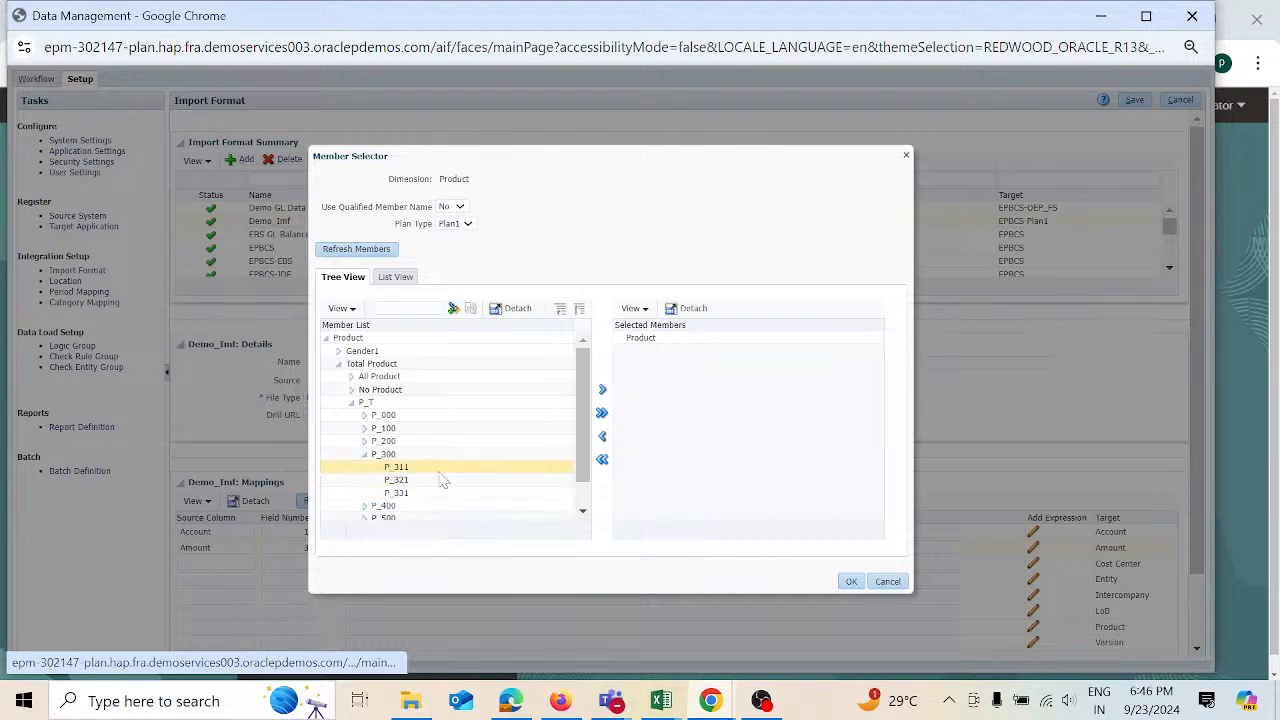
- Add P_311, P_321 and P_331 as the Driver expression's members and accept the selection
click(452, 476)
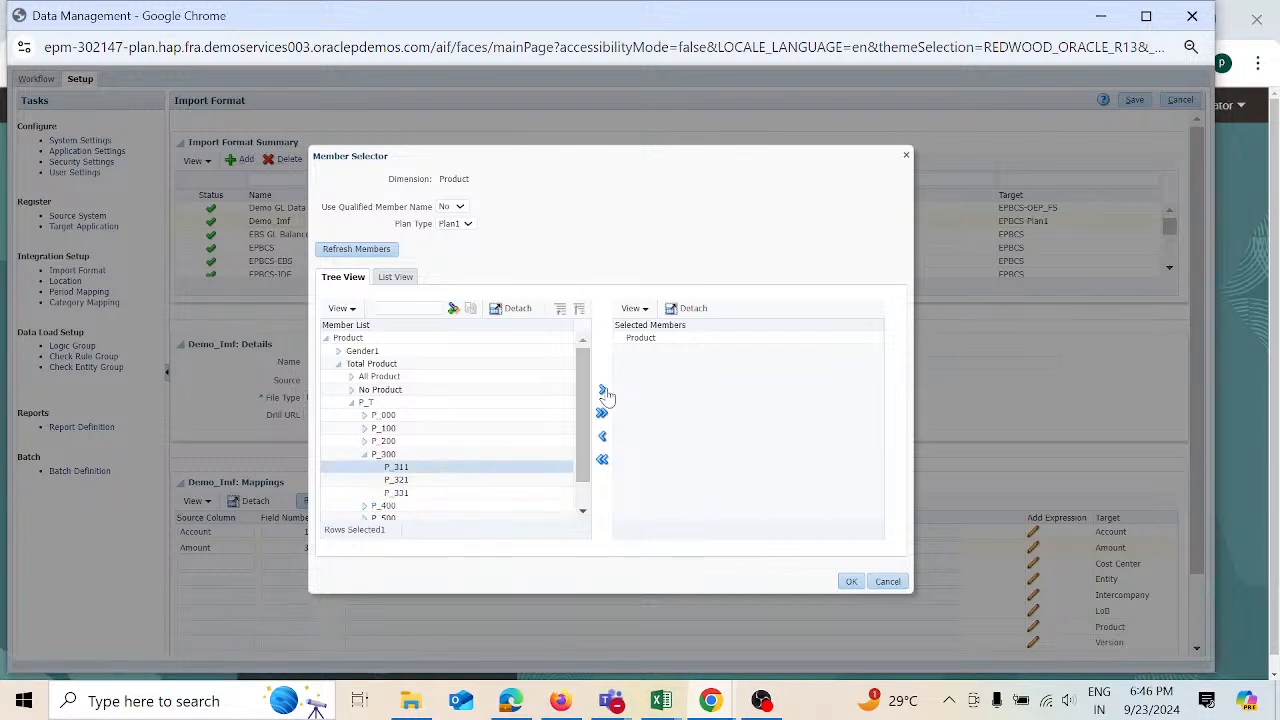
click(604, 391)
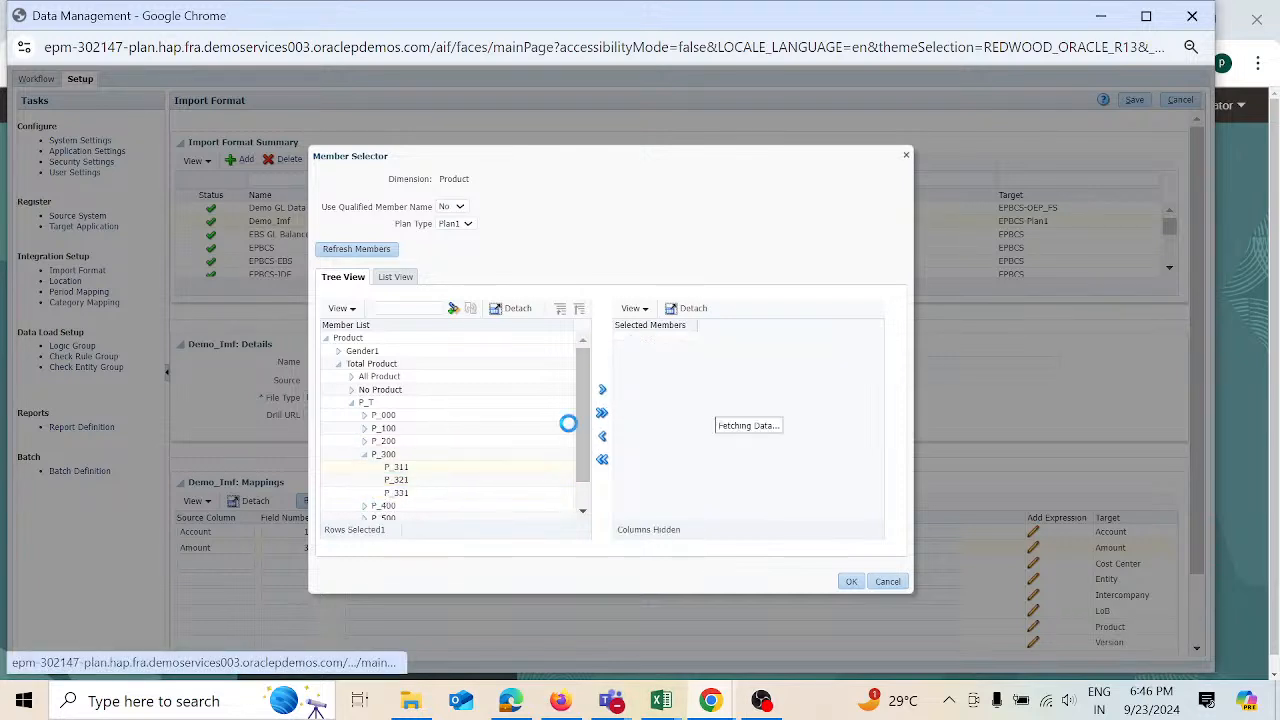
click(523, 484)
click(602, 389)
click(545, 493)
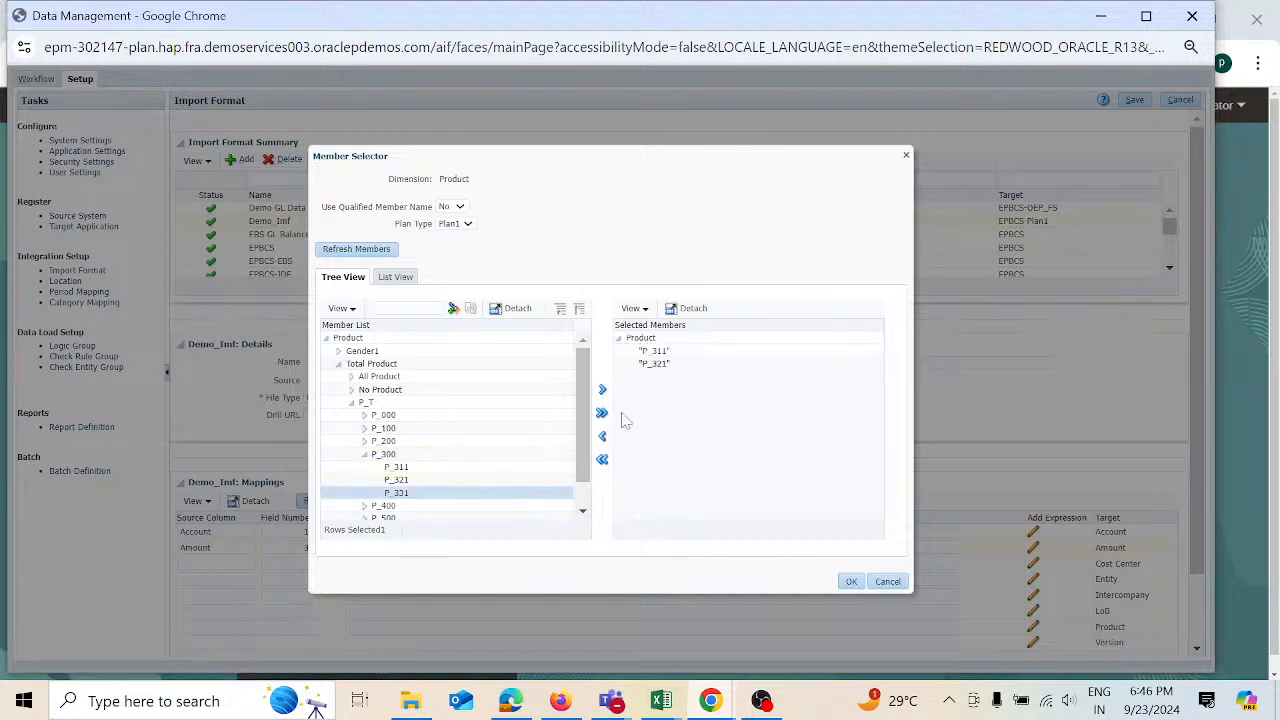
click(603, 391)
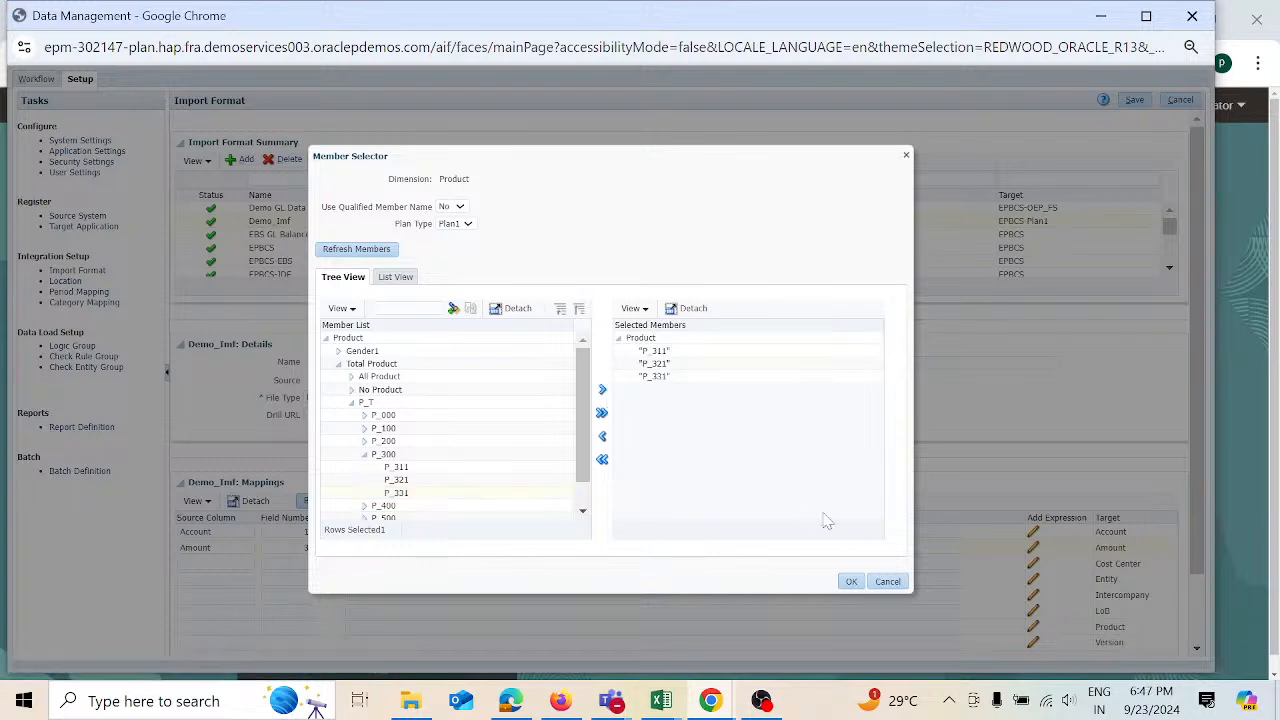
click(851, 581)
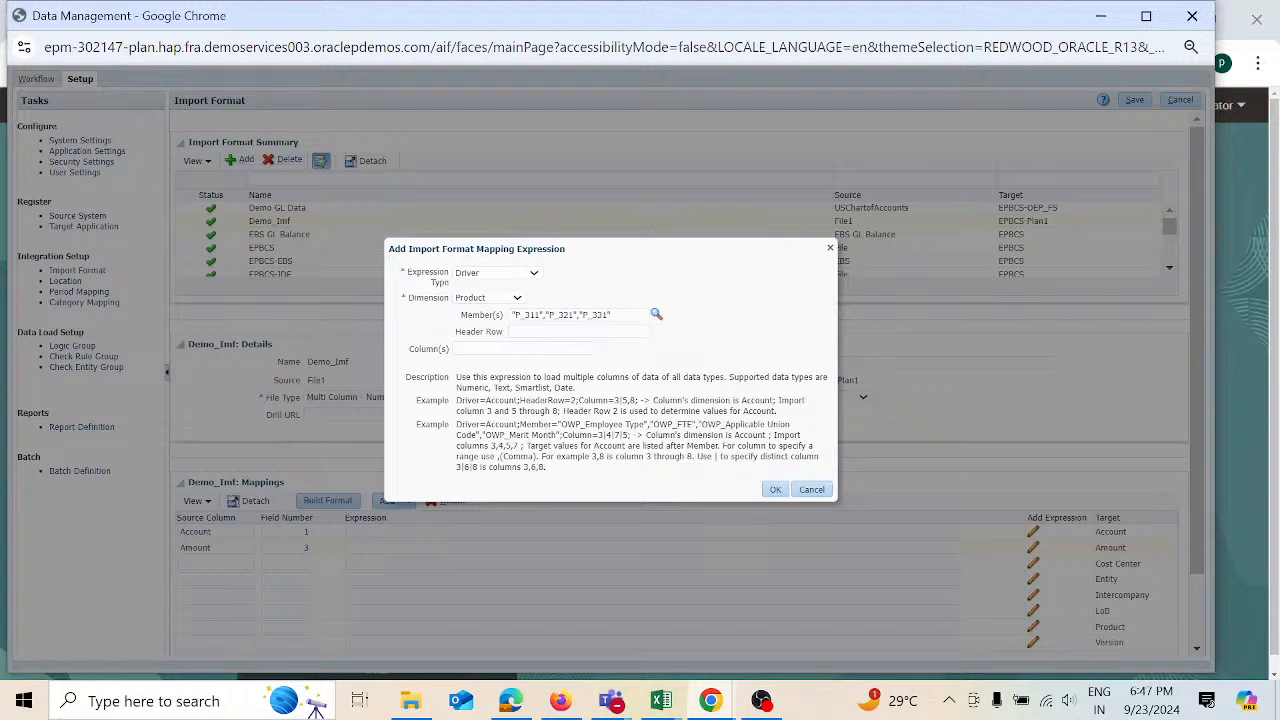
- Set the Driver expression's columns to 3,5, accept it, and check the product columns in the dataJan workbook in Excel
click(490, 348)
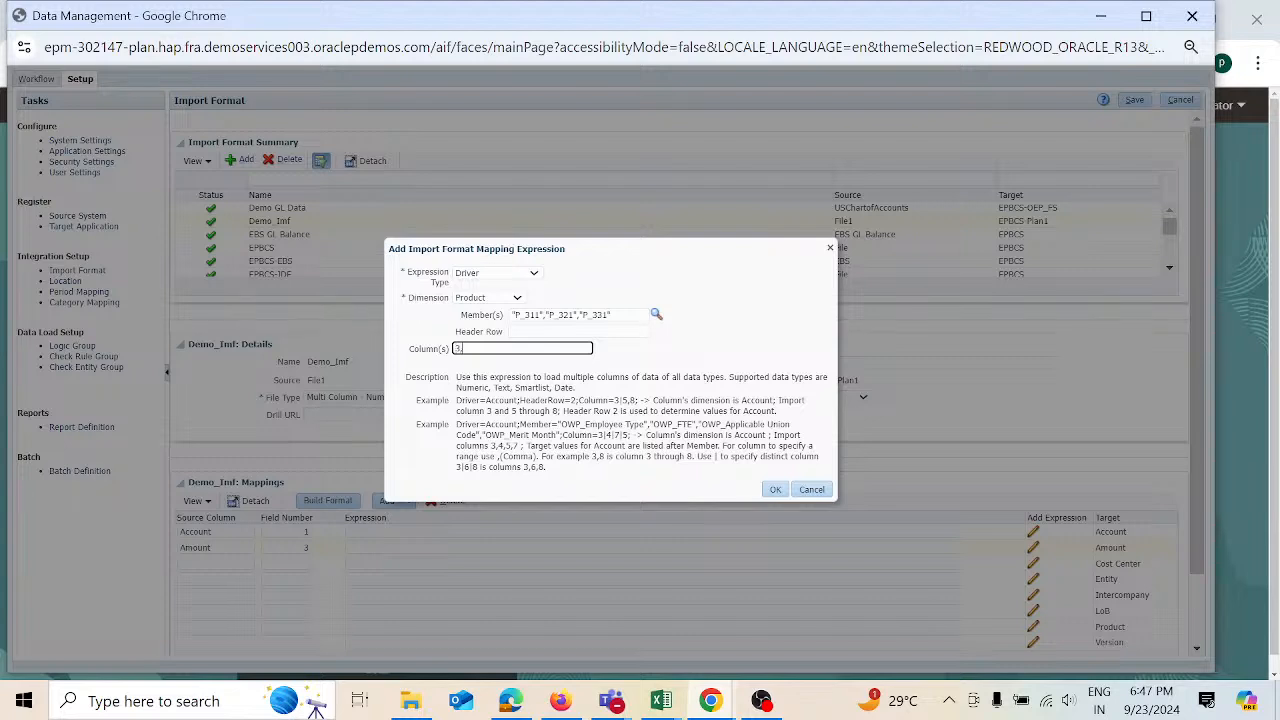
click(776, 490)
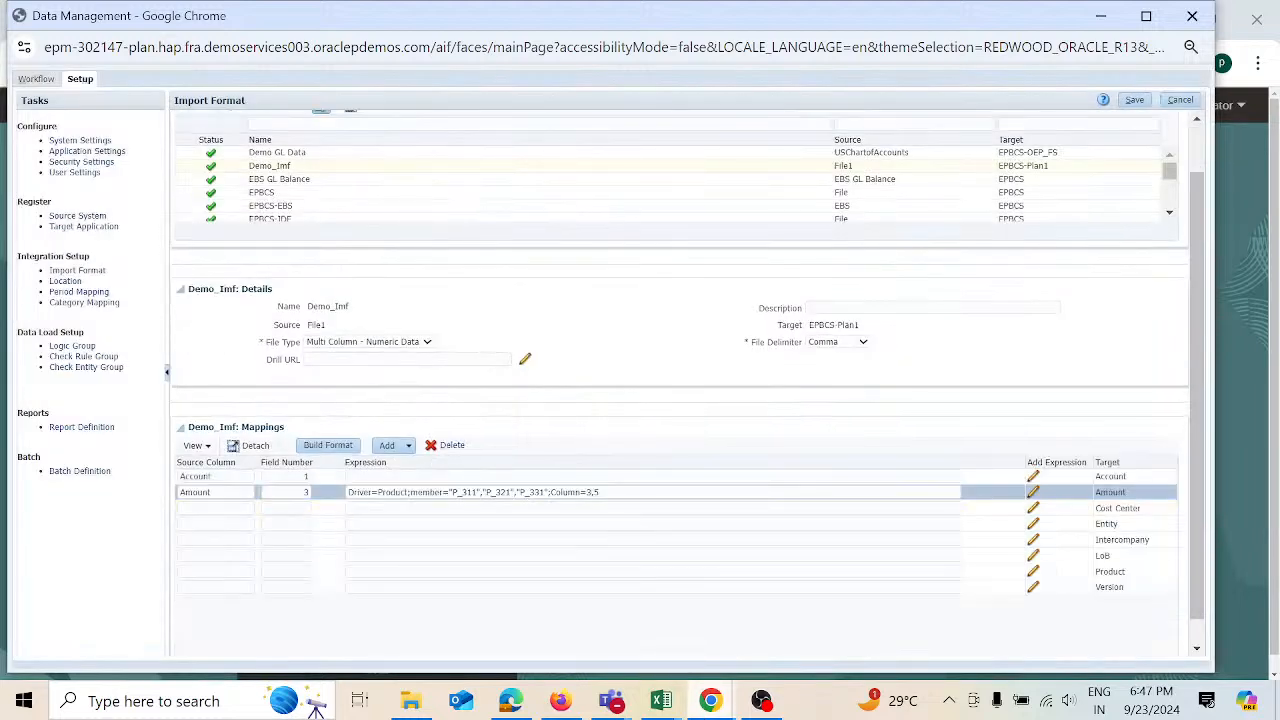
mouse_move(640, 690)
click(507, 637)
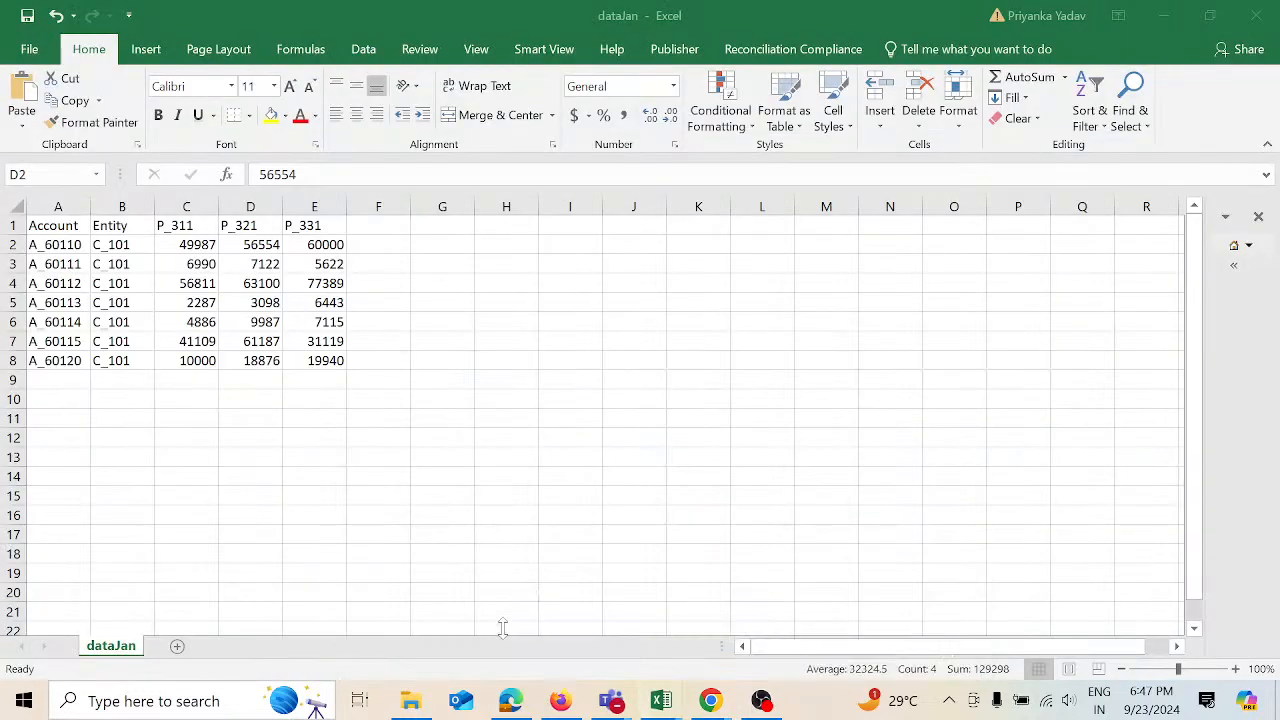
drag(250, 244, 318, 266)
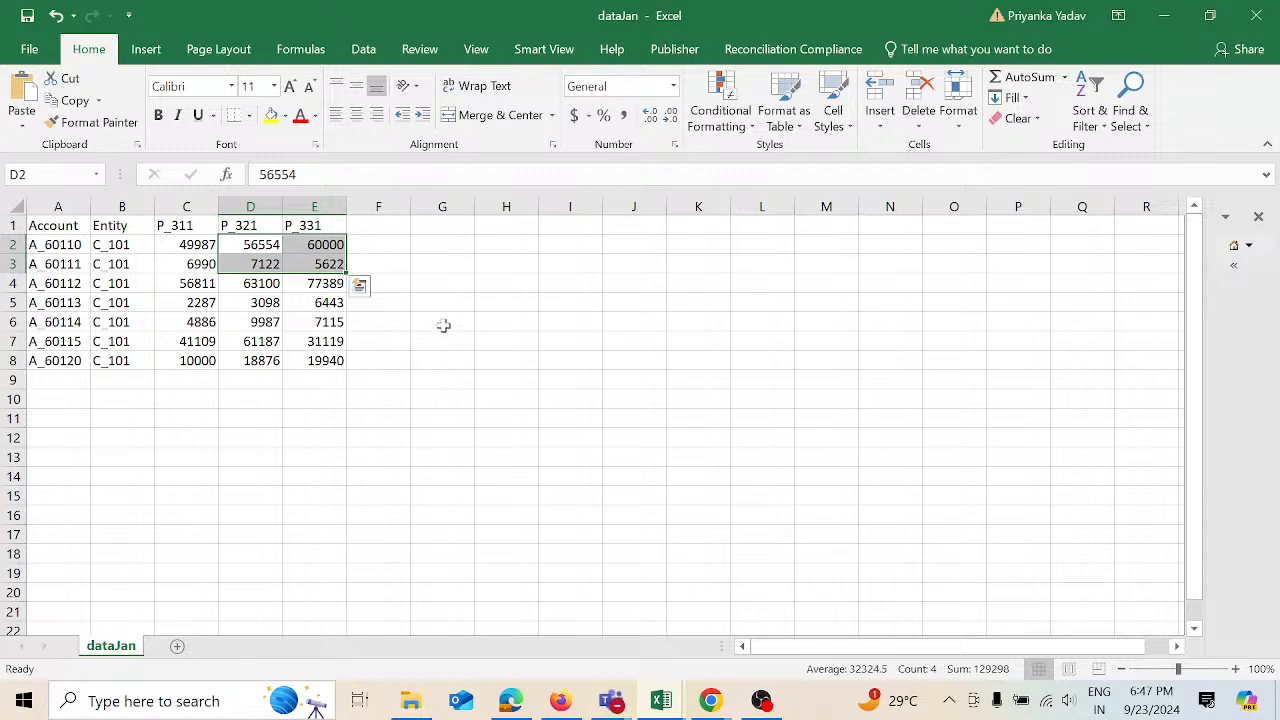
key(alt+Tab)
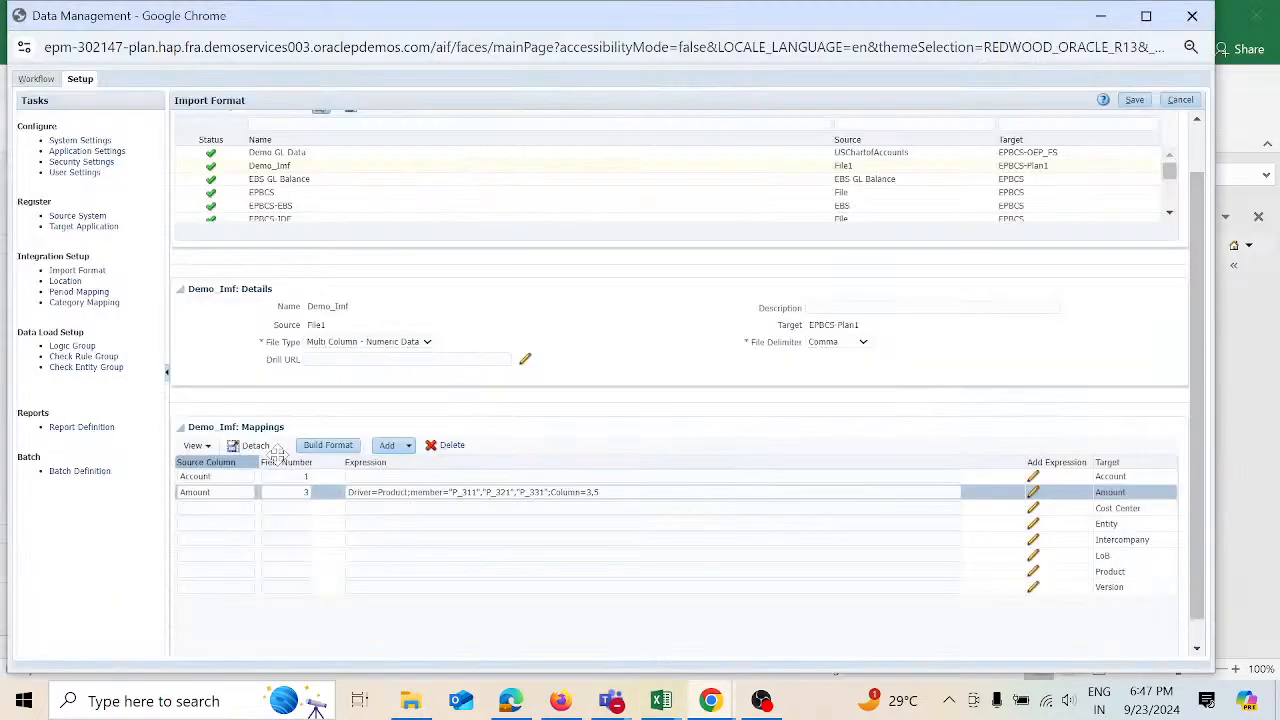
- Switch back to Data Management and enter source columns Cost Center, Entity and Intercompany for the matching Demo_Imf targets
click(216, 508)
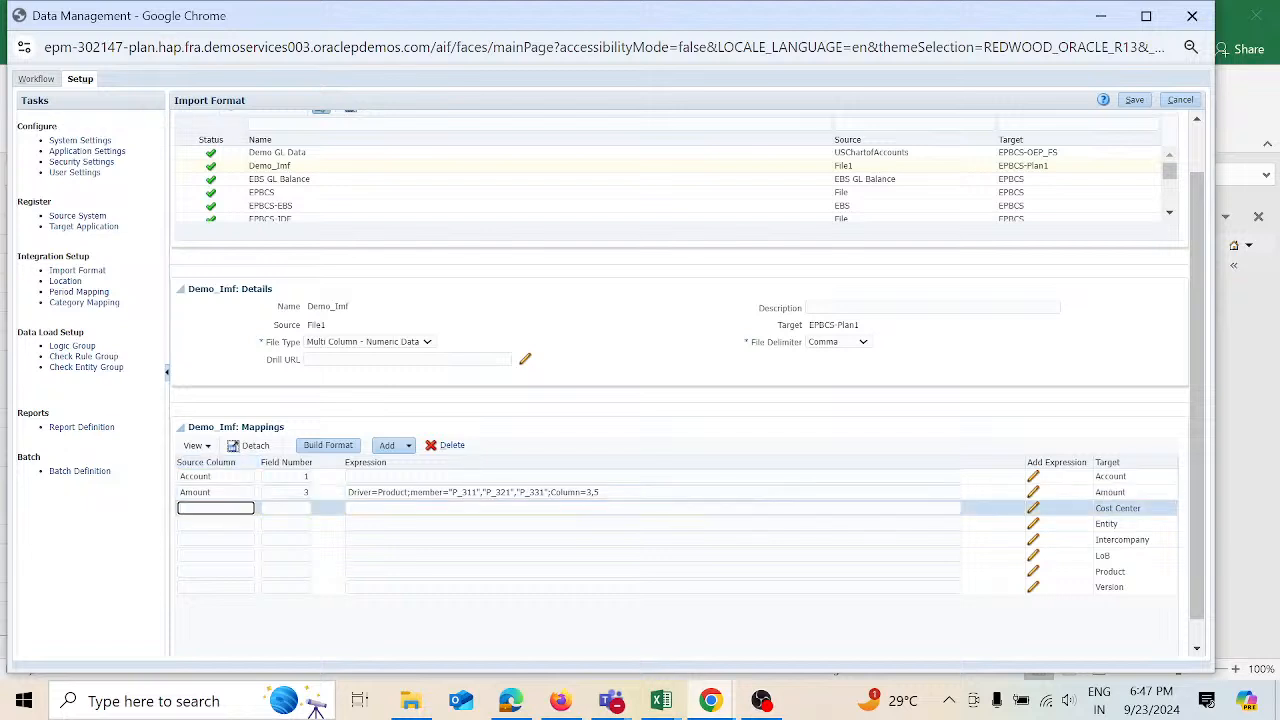
text(Cost Center)
click(216, 524)
text(E)
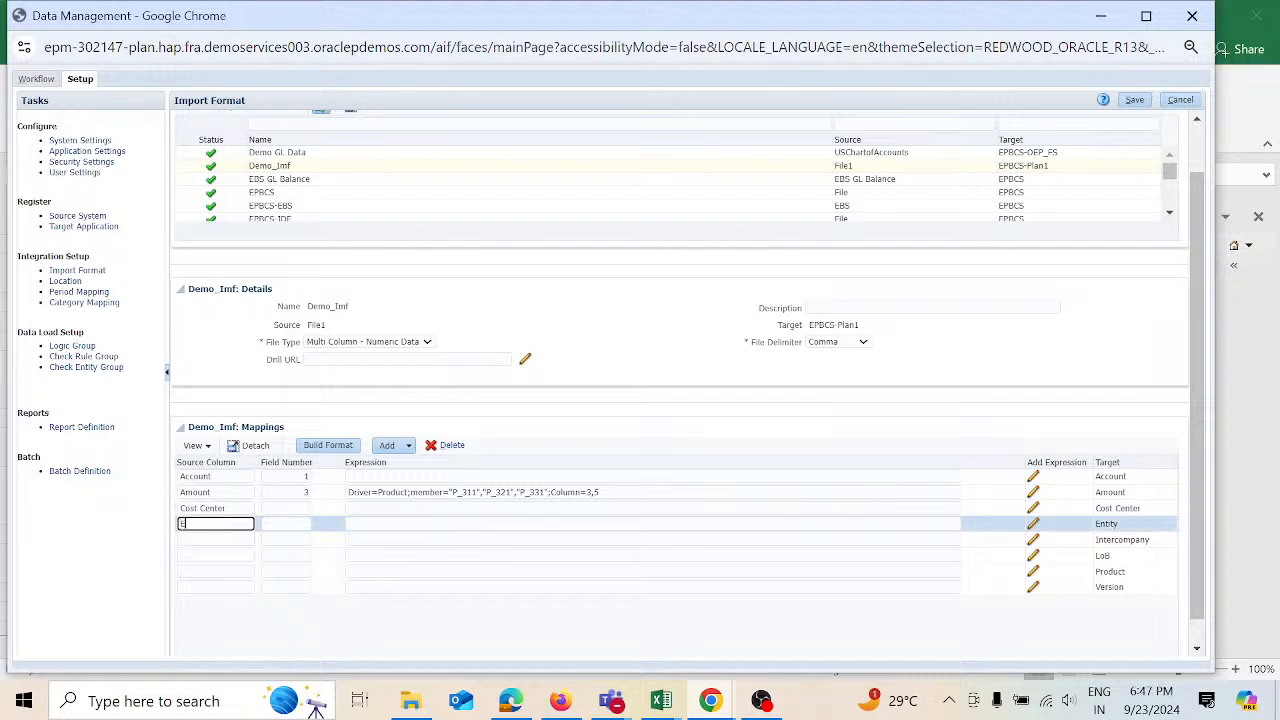
text(ntity)
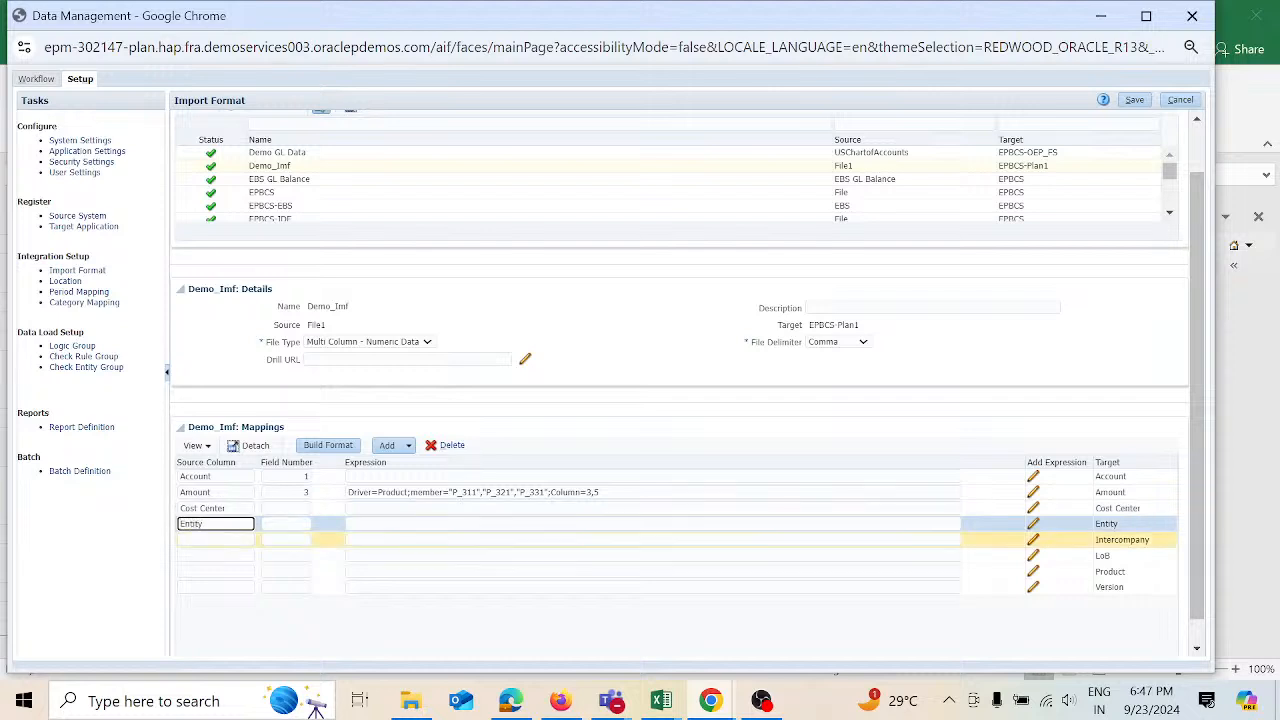
click(216, 540)
text(In)
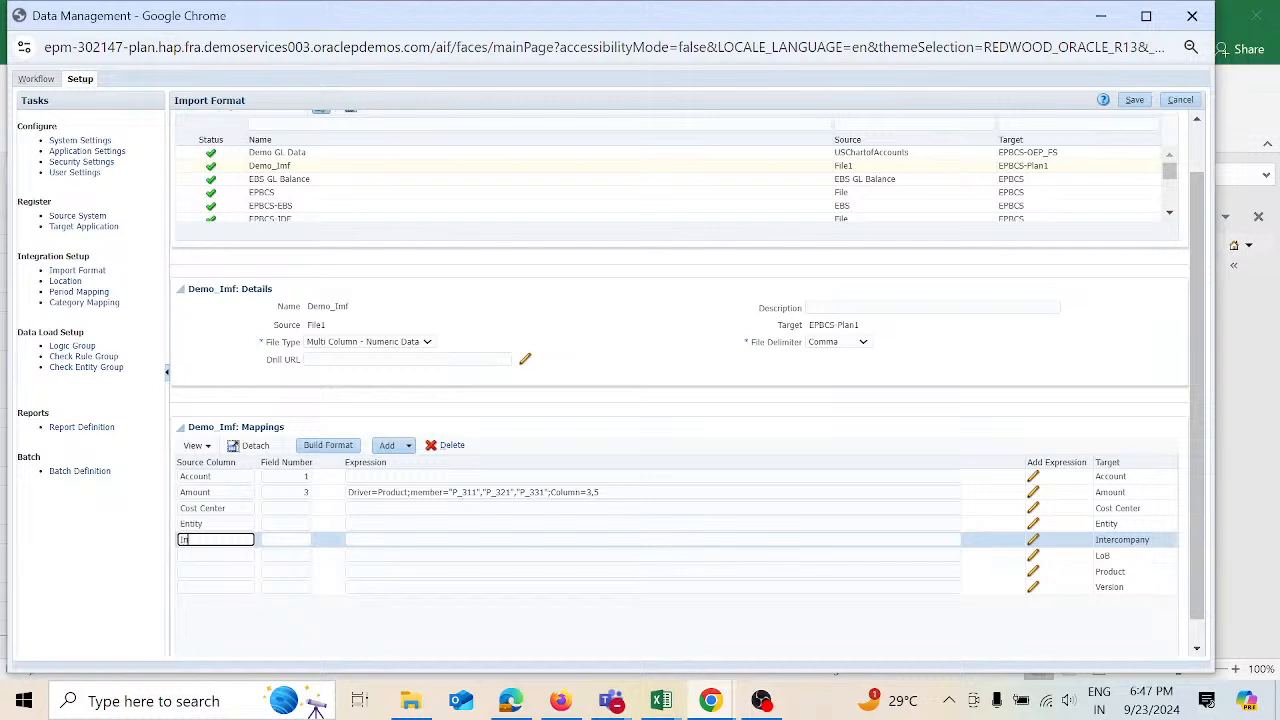
text(tercompany)
- Enter source columns LoB, Product and Version for the matching targets in the Demo_Imf mappings
key(Down)
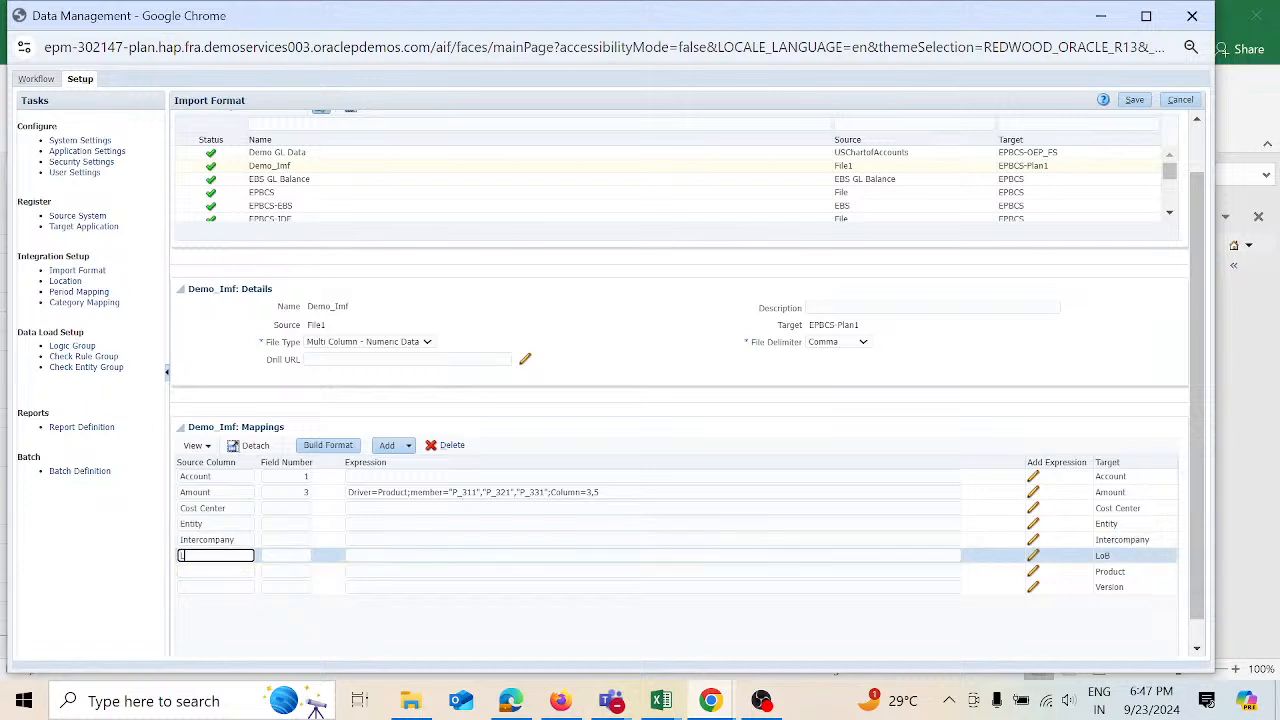
text(LoB)
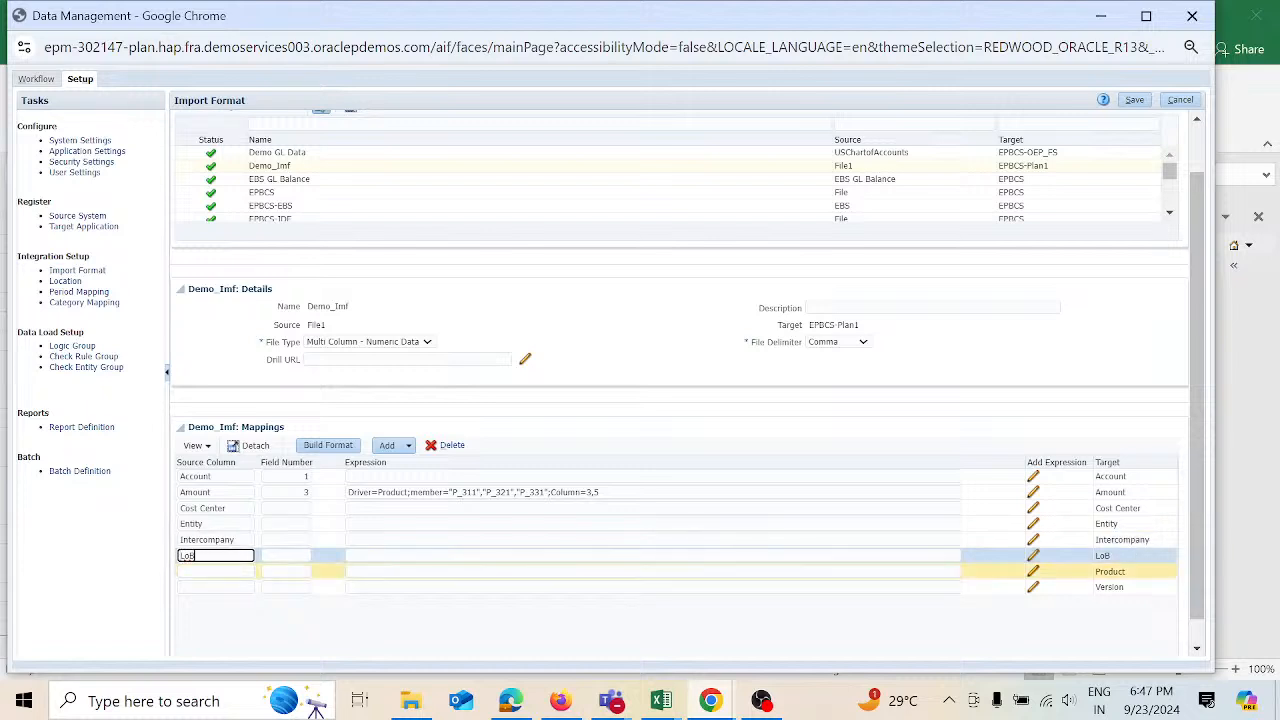
key(Down)
text(Pro)
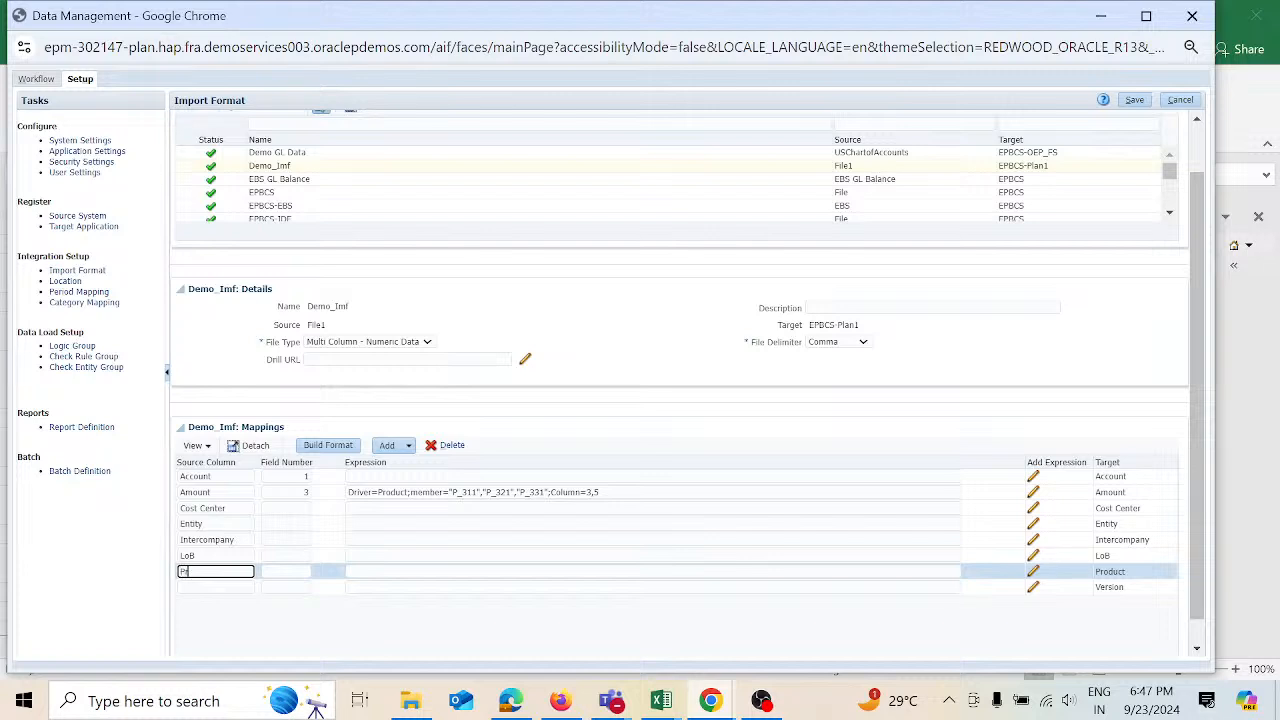
text(duct)
key(Down)
text(V)
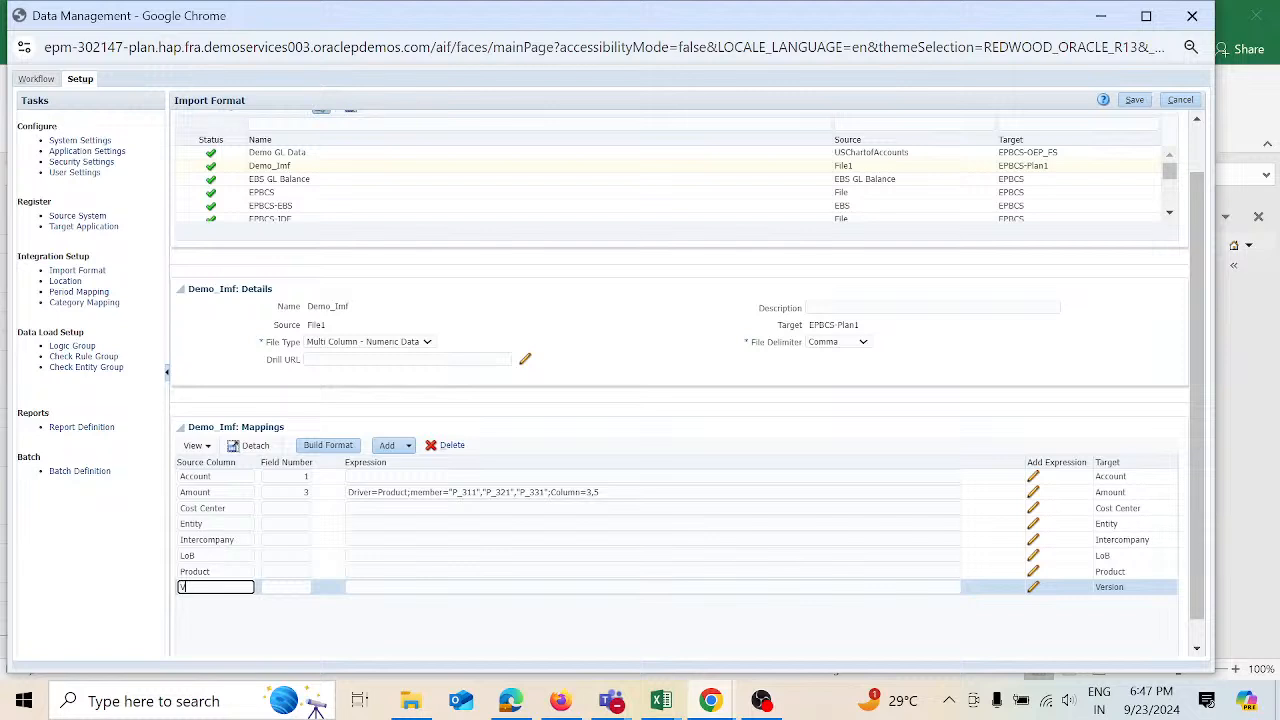
text(ersion)
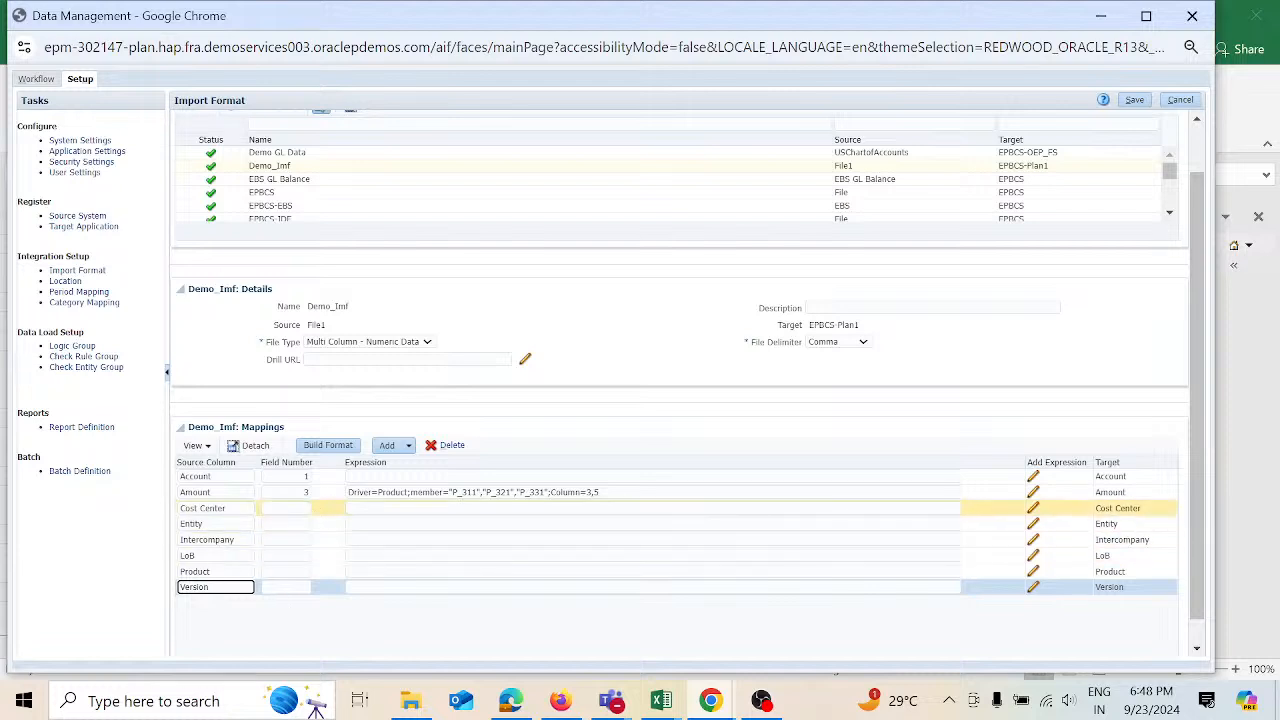
- Set the field number to 2 for Entity and 3 for Product in the Demo_Imf mappings
click(286, 508)
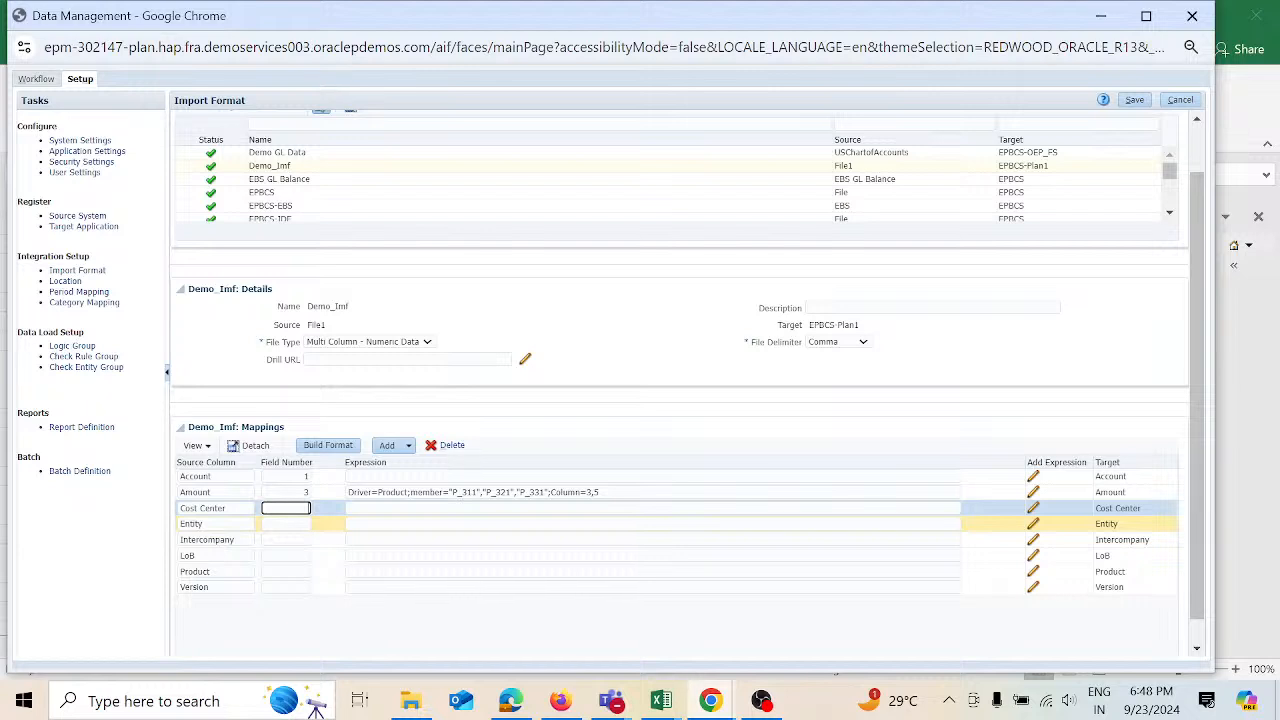
click(286, 524)
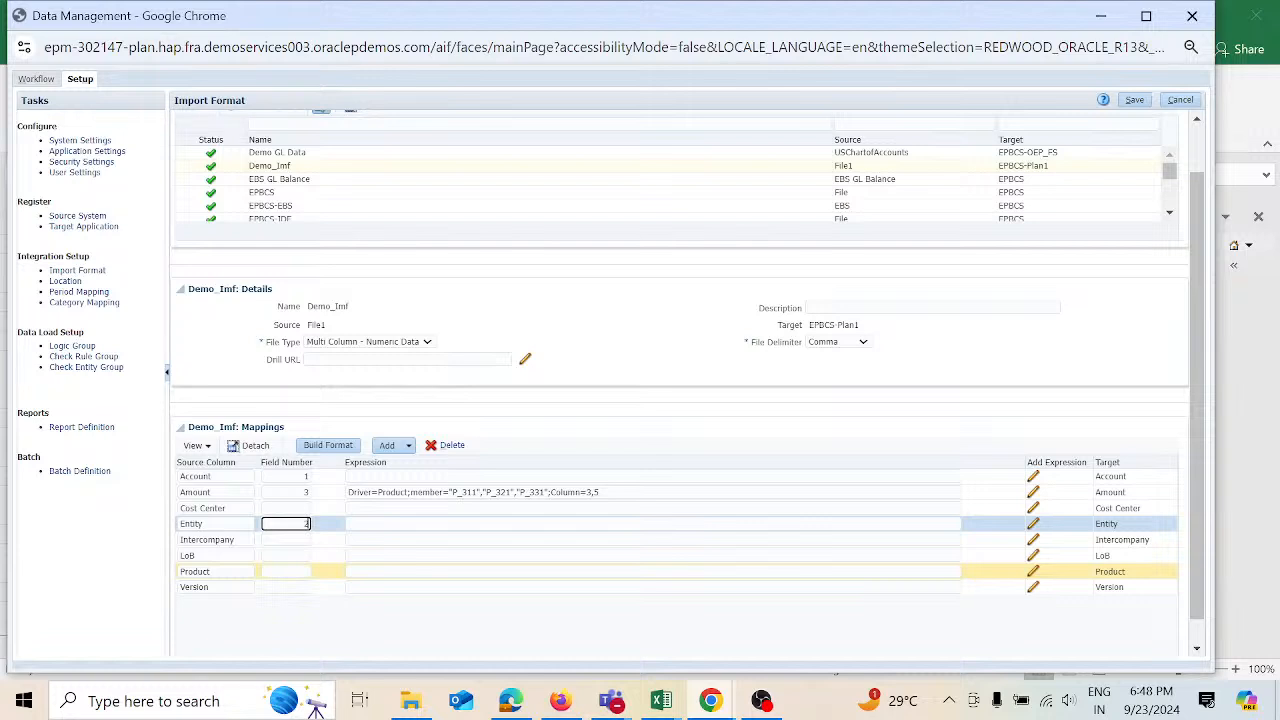
click(286, 571)
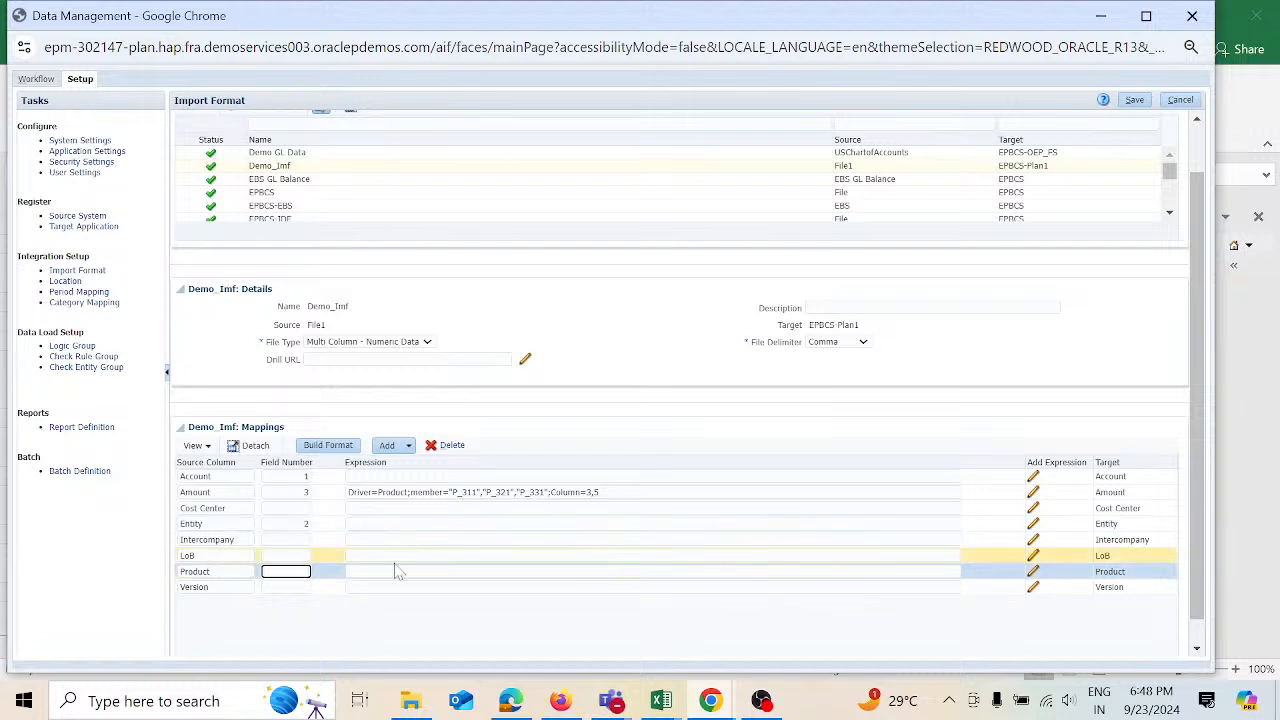
text(3)
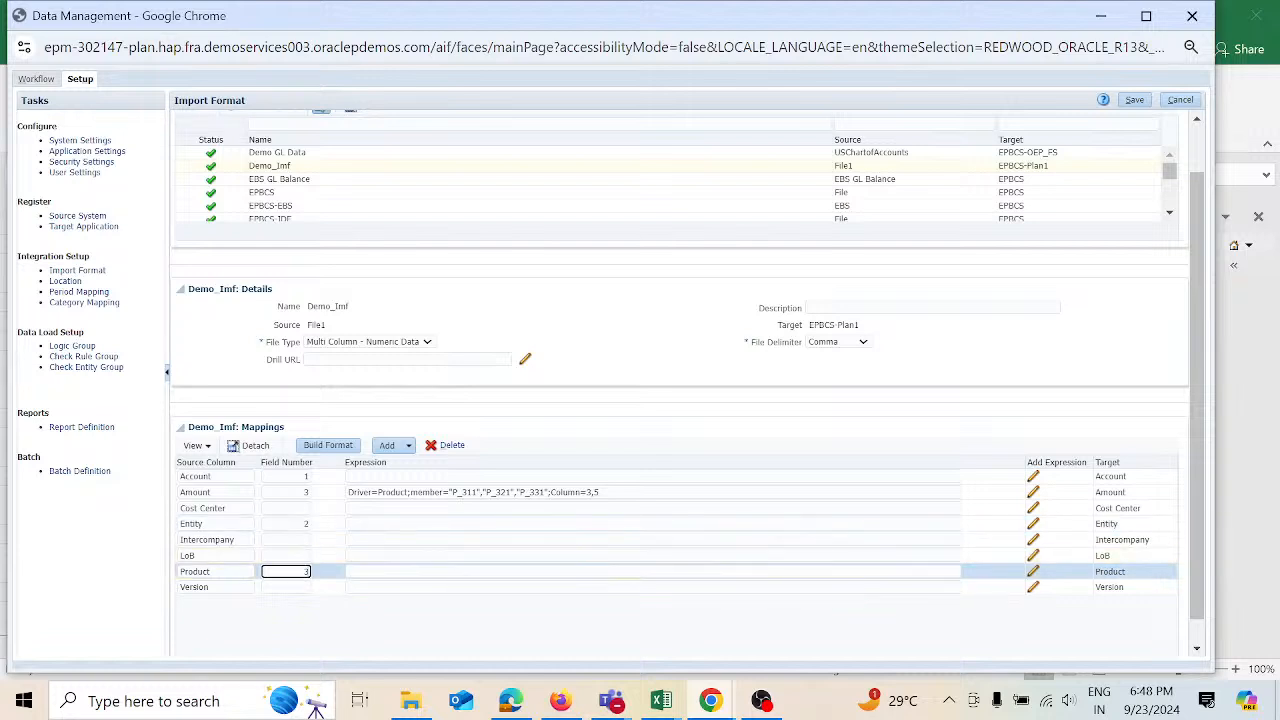
key(Tab)
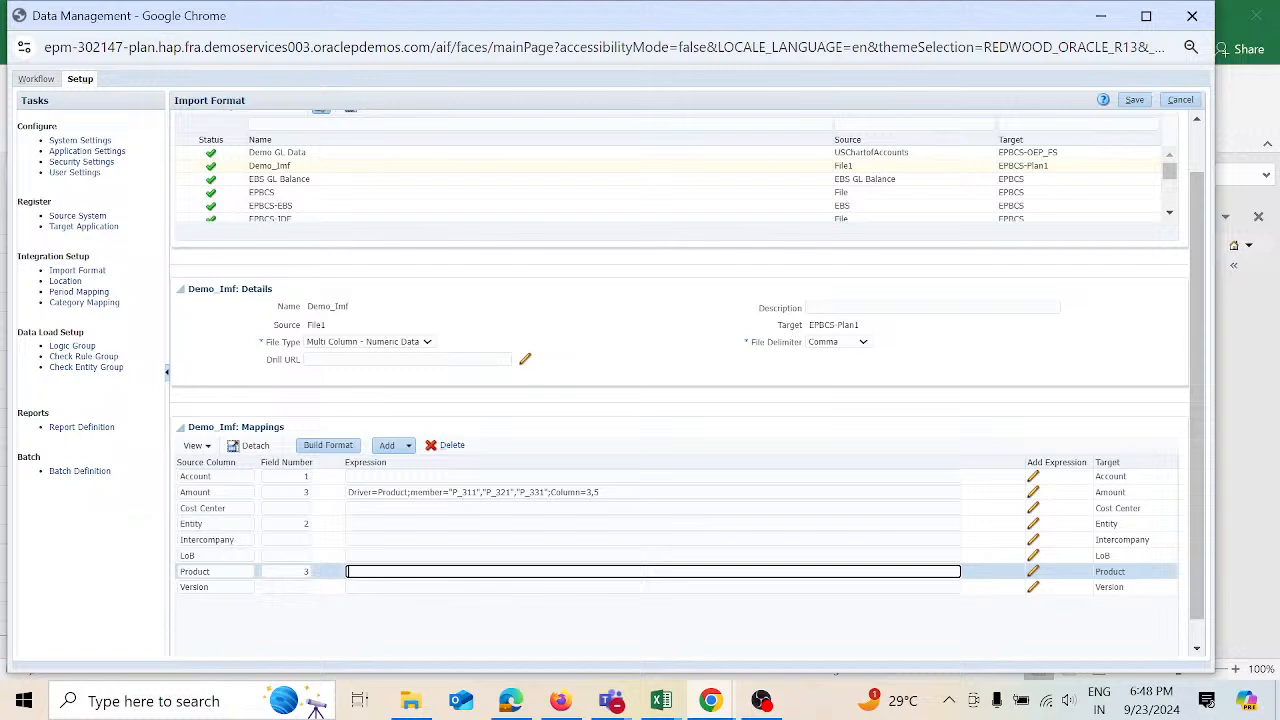
- Try to add a mapping expression of type Fill with value 3,5 to the Product row
click(1033, 574)
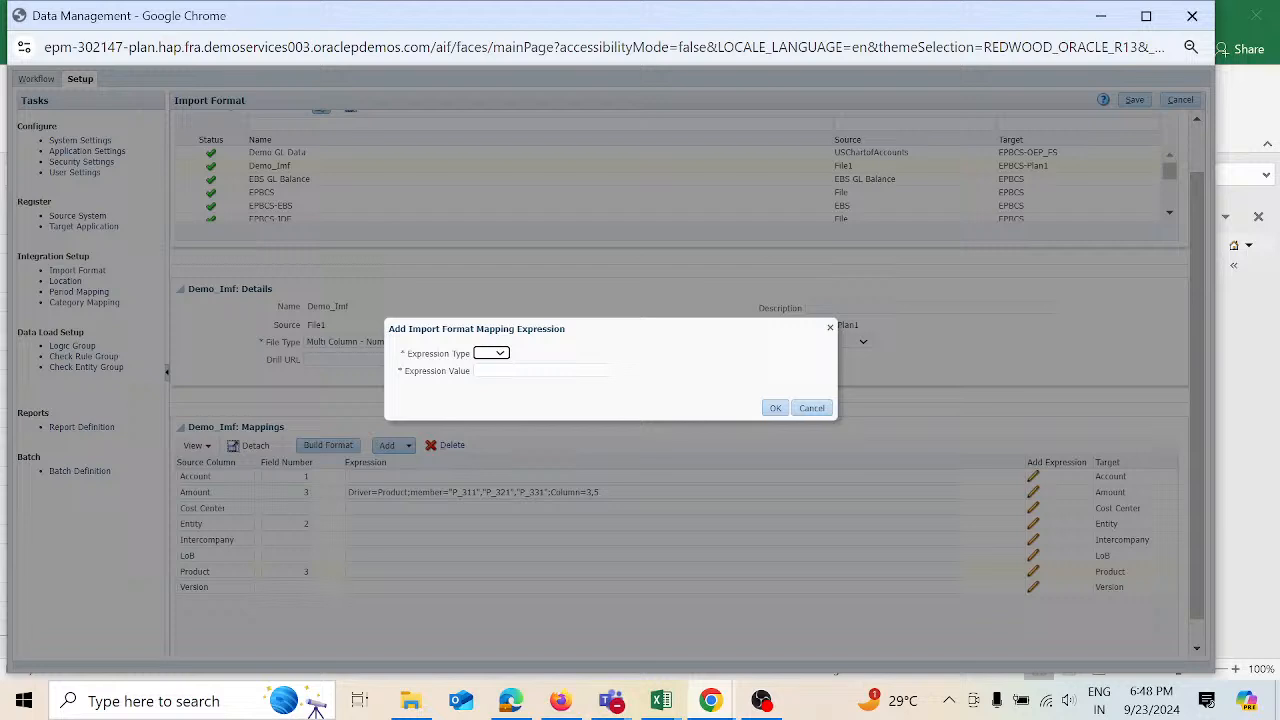
click(499, 353)
click(492, 397)
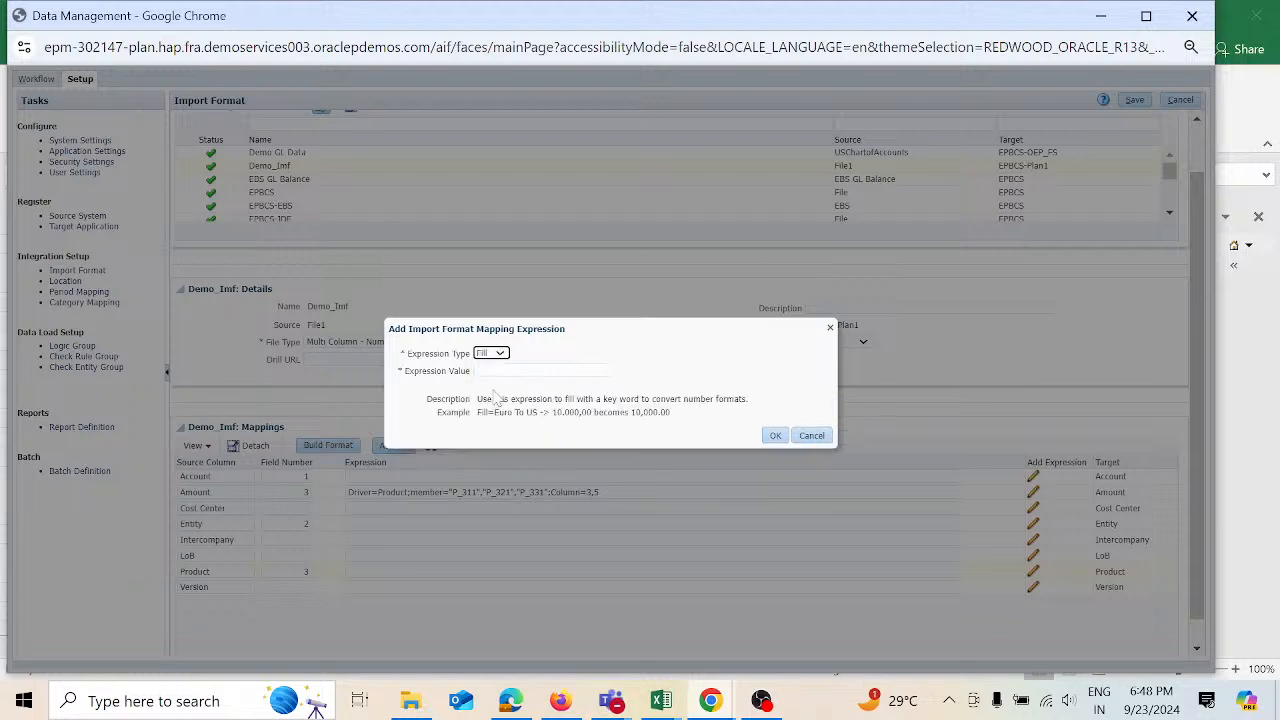
click(486, 357)
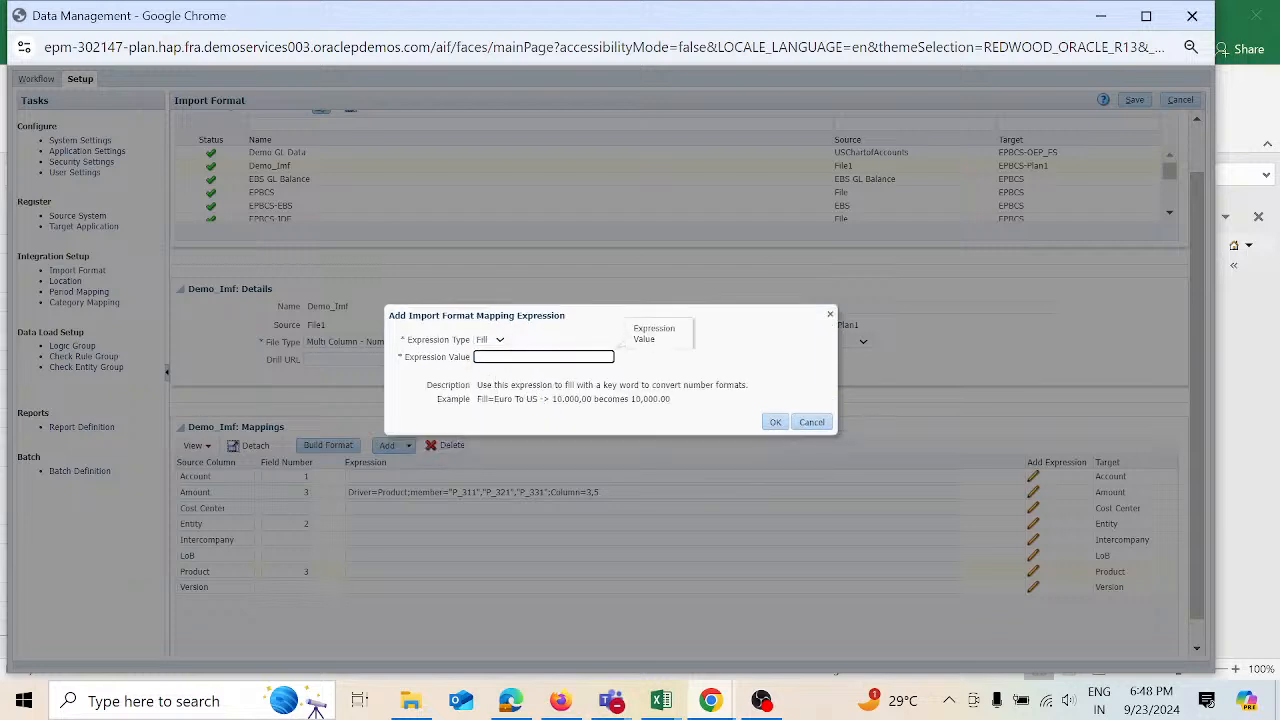
text(Fill=3)
text(,5)
click(779, 424)
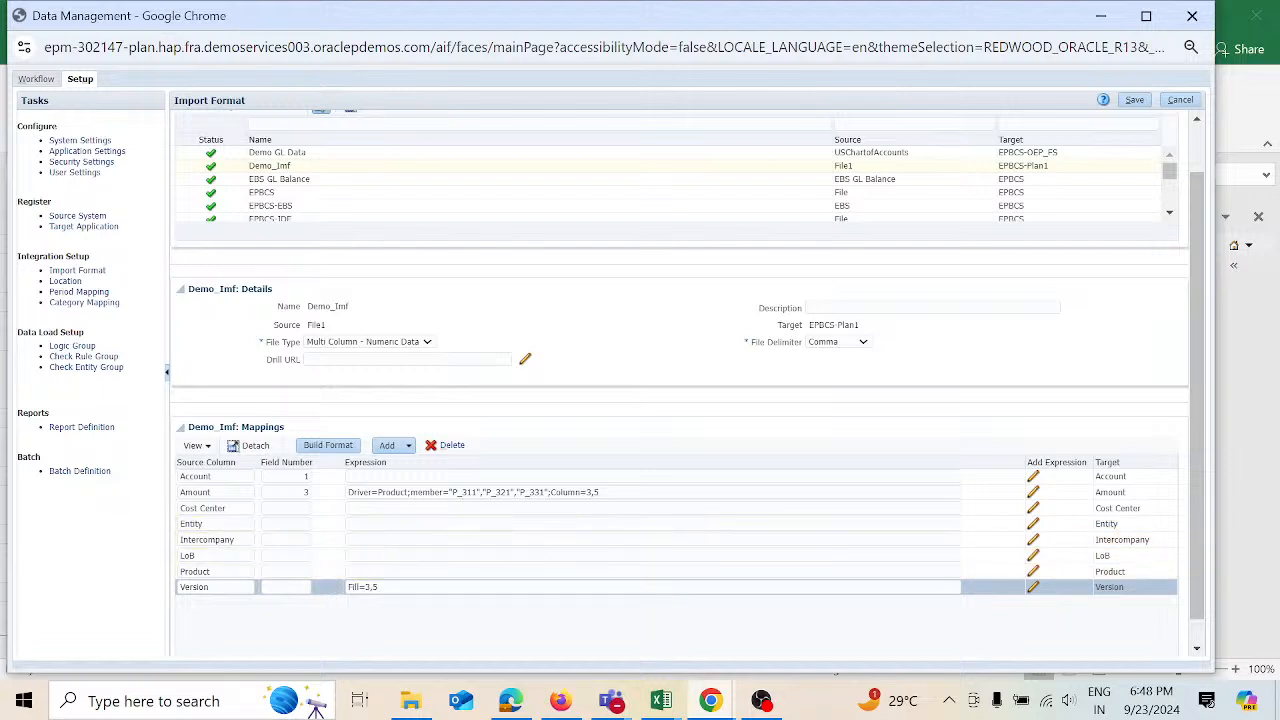
- Try to remove the Version row's Fill expression and save the Demo_Imf import format
drag(387, 588, 326, 591)
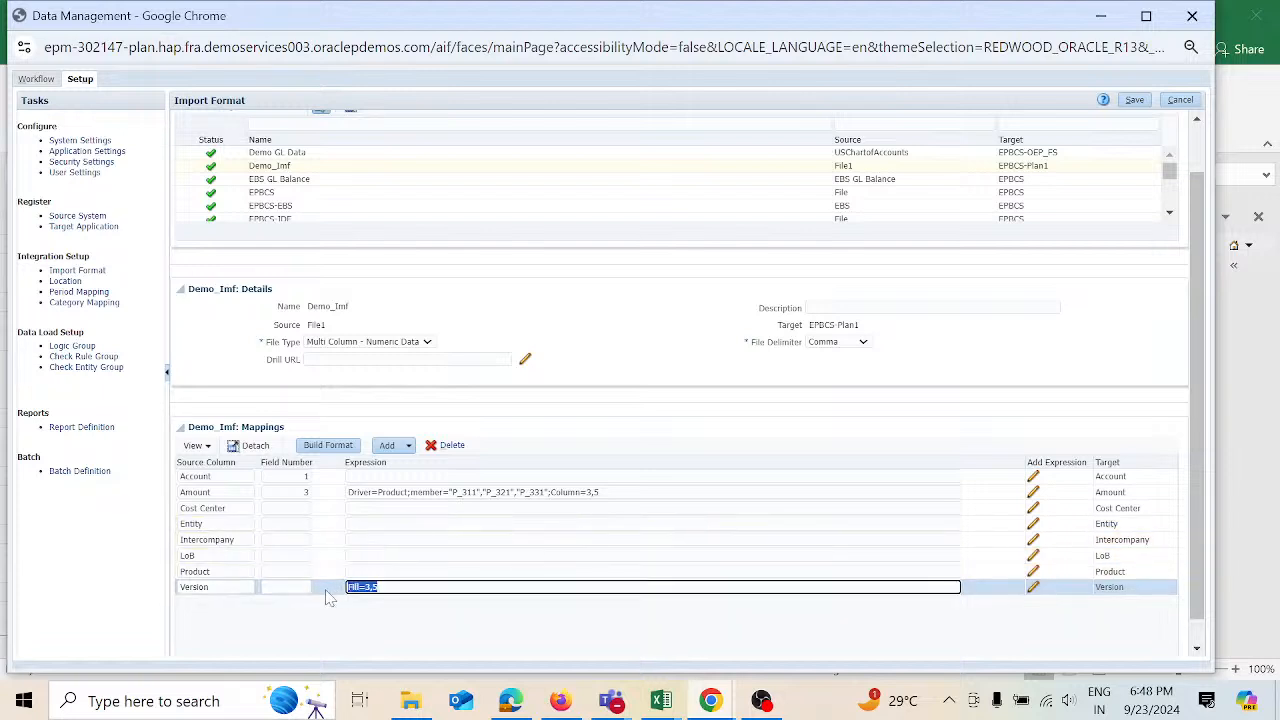
click(1138, 100)
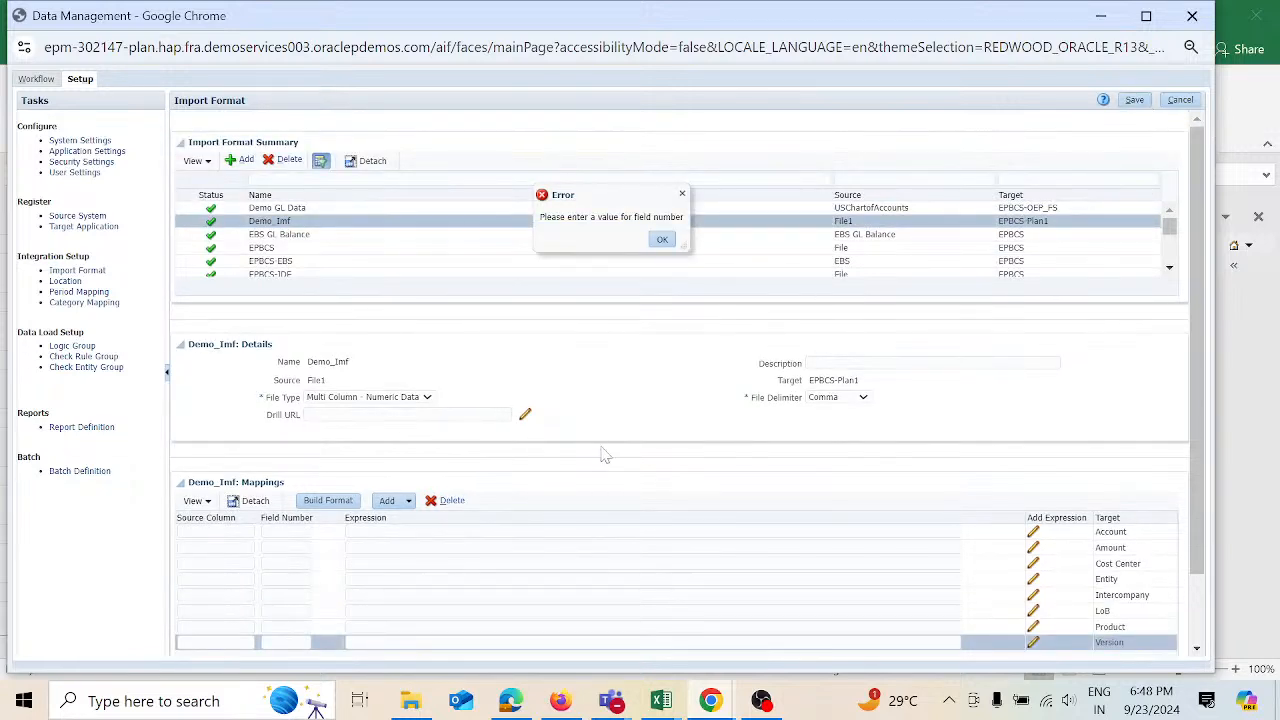
click(663, 241)
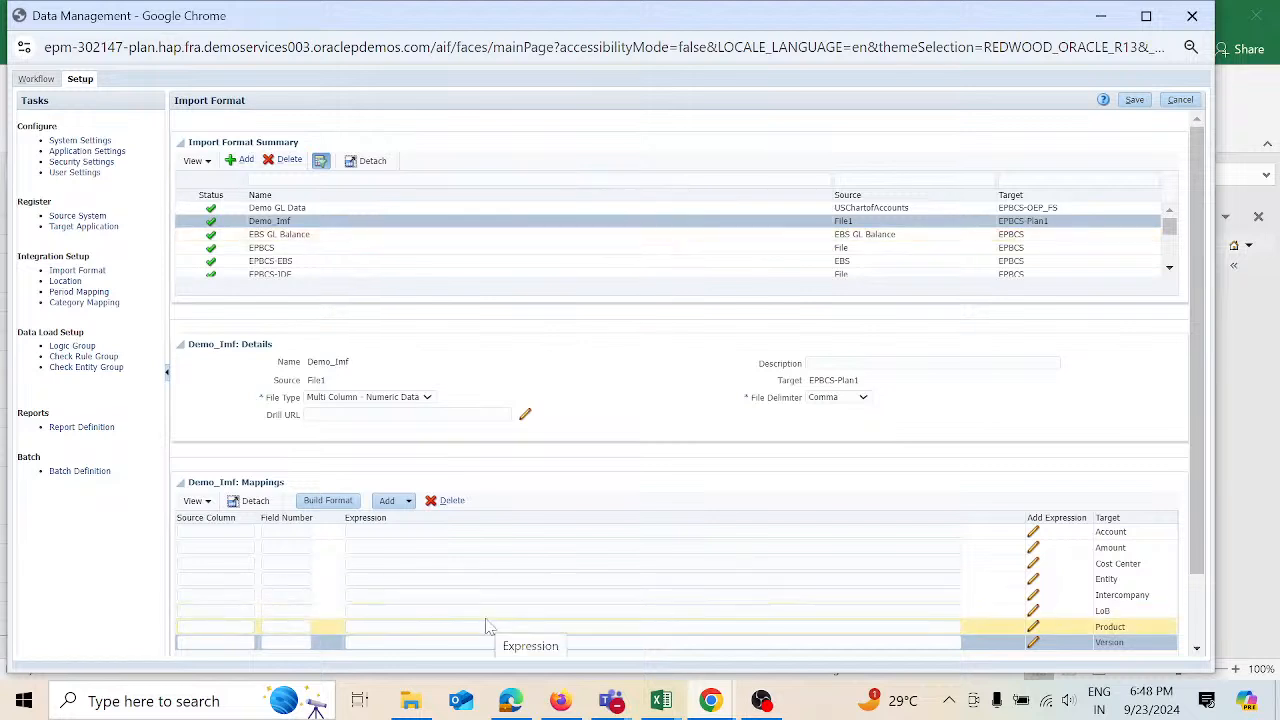
- Re-enter source column Account with field number 1 and try to save the import format with only that mapping
click(215, 532)
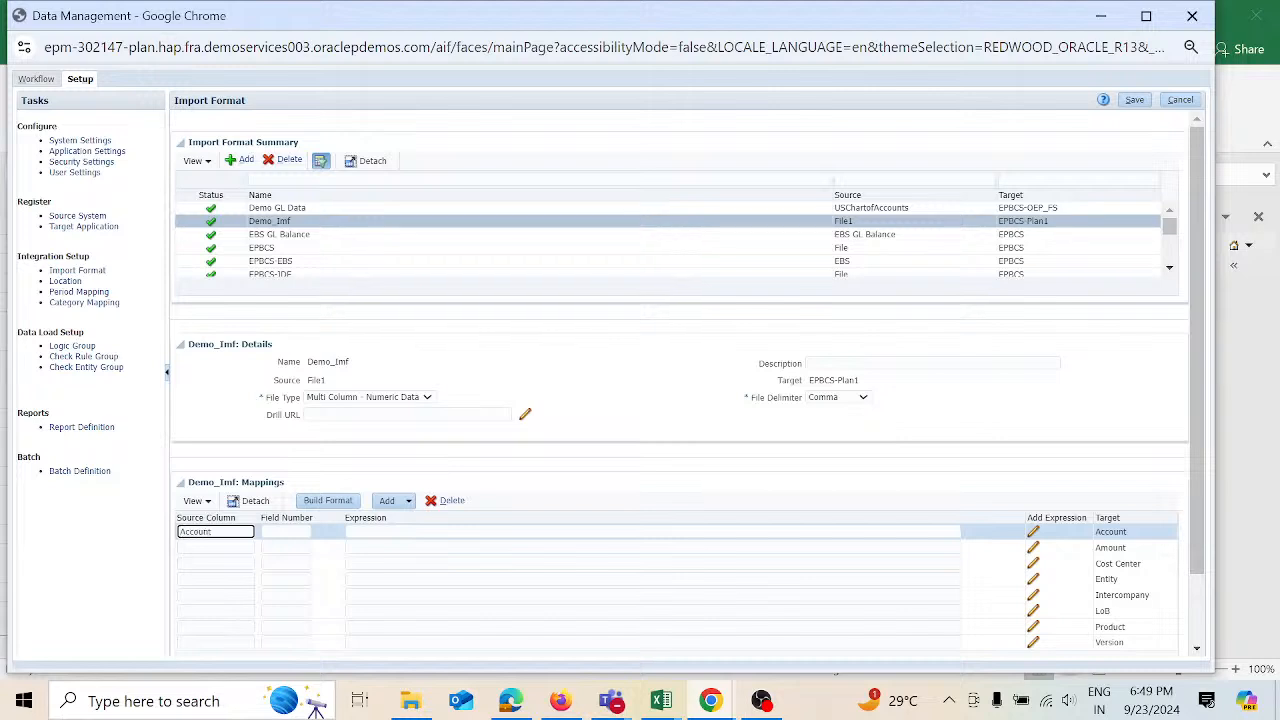
key(Tab)
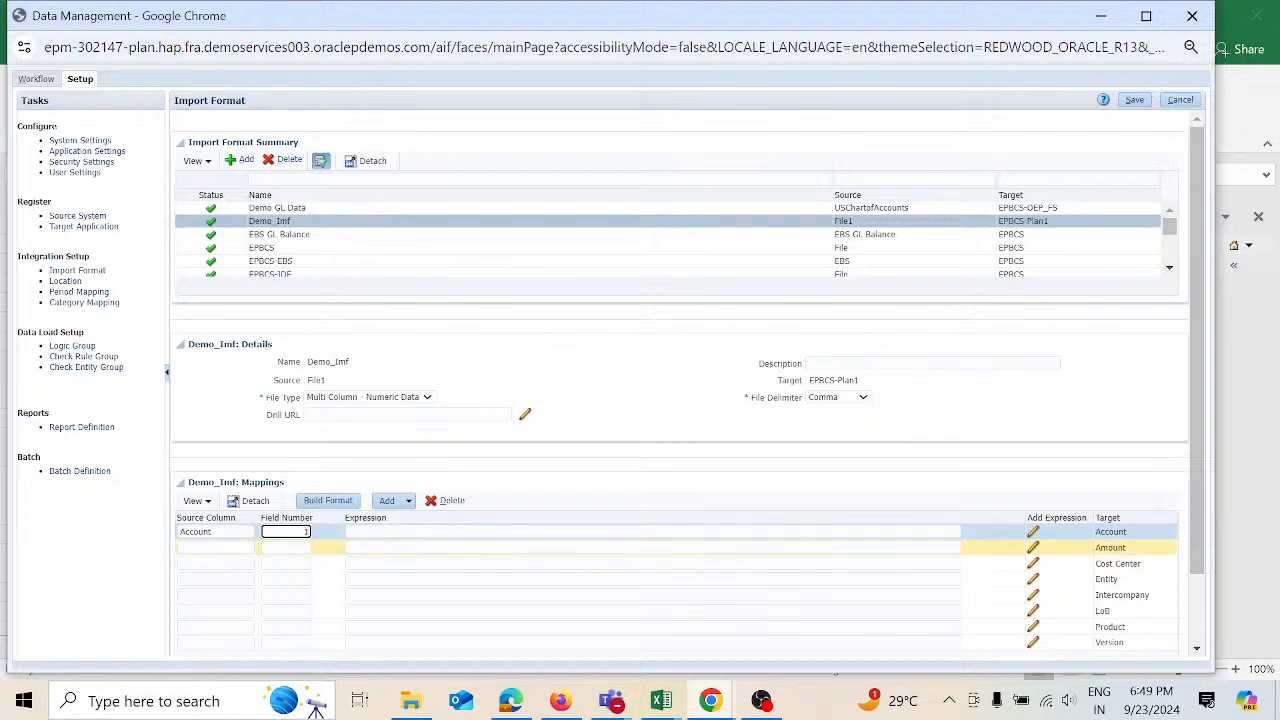
click(1136, 100)
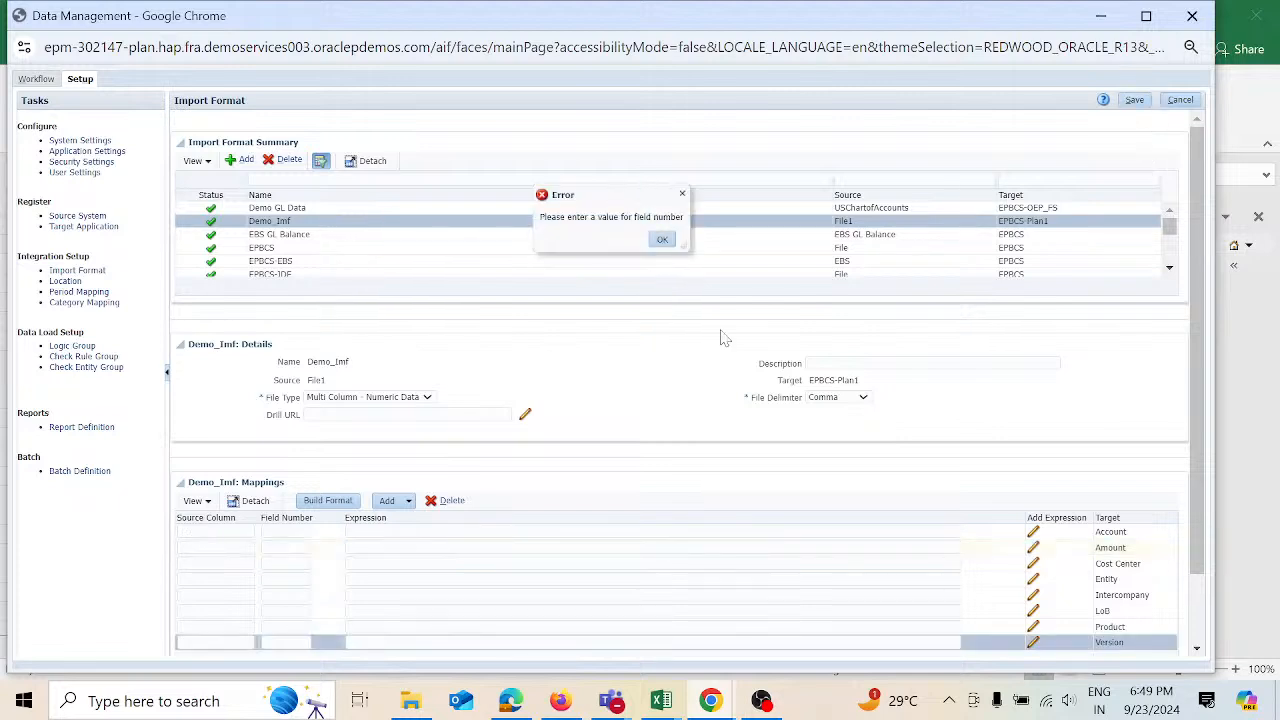
click(662, 240)
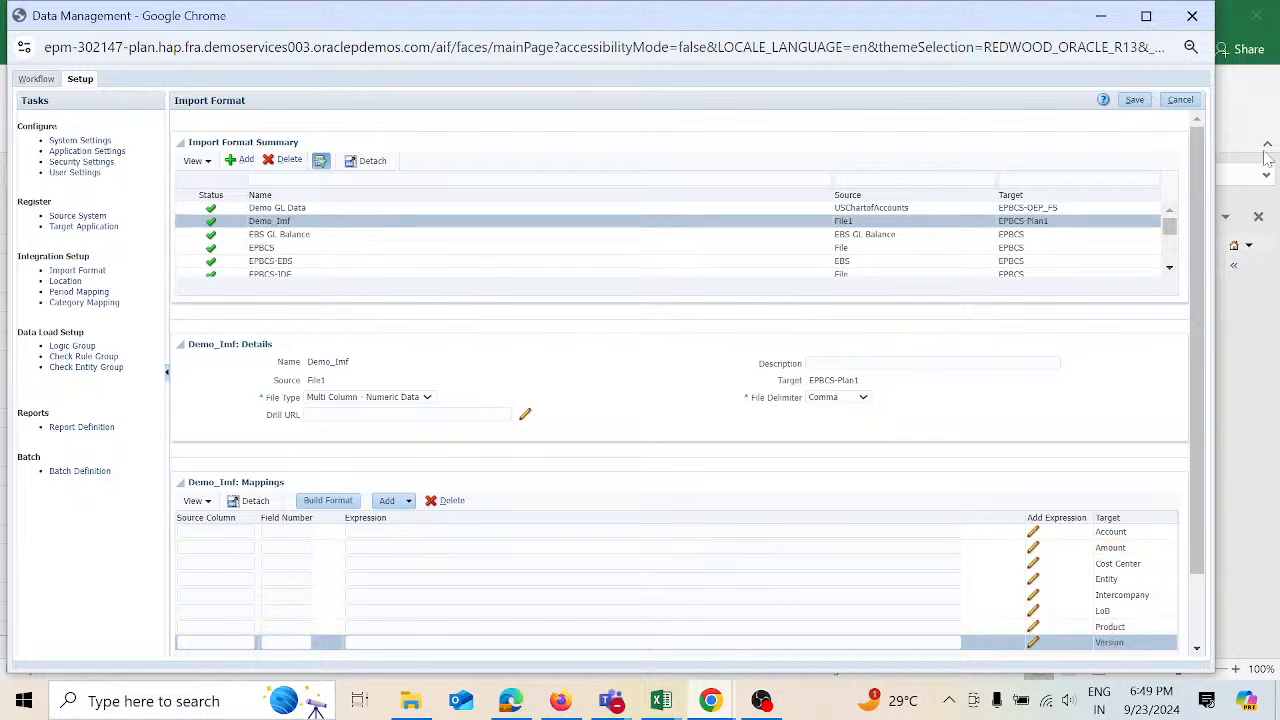
- Close the Data Management window, then reload the EPBCS Planning home page in Chrome and open its Navigator
click(1193, 25)
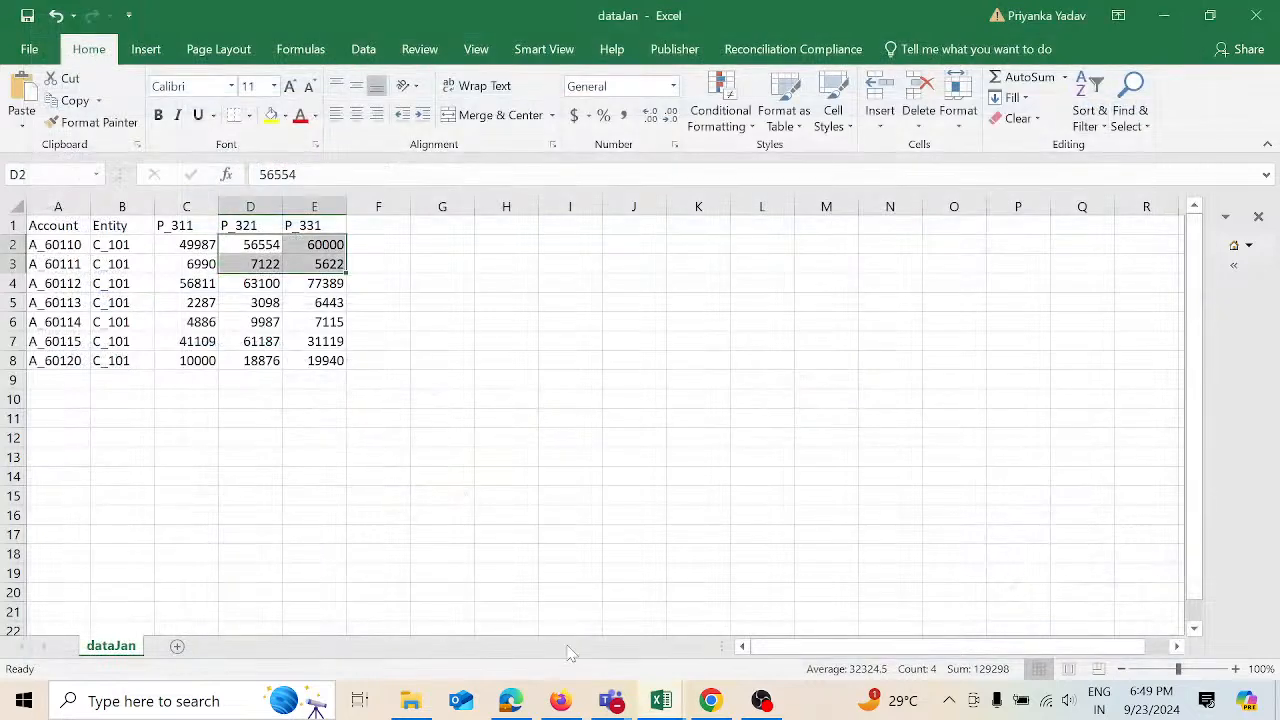
click(722, 704)
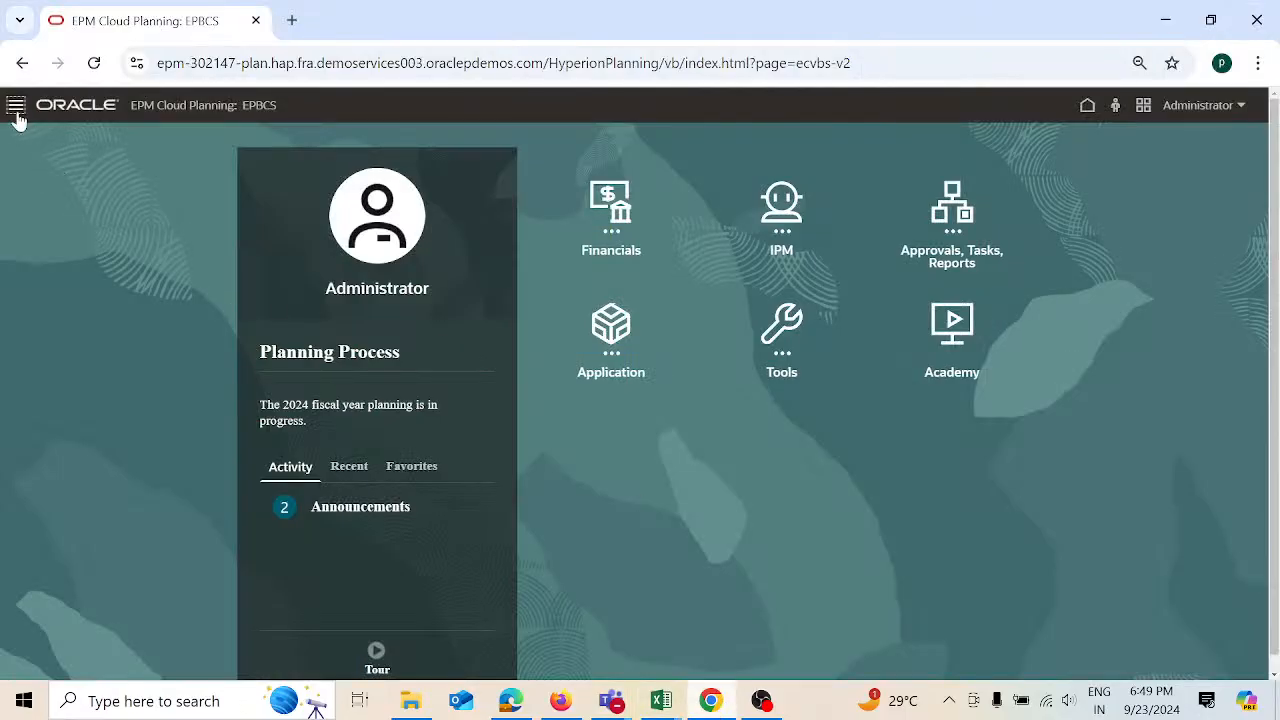
click(900, 60)
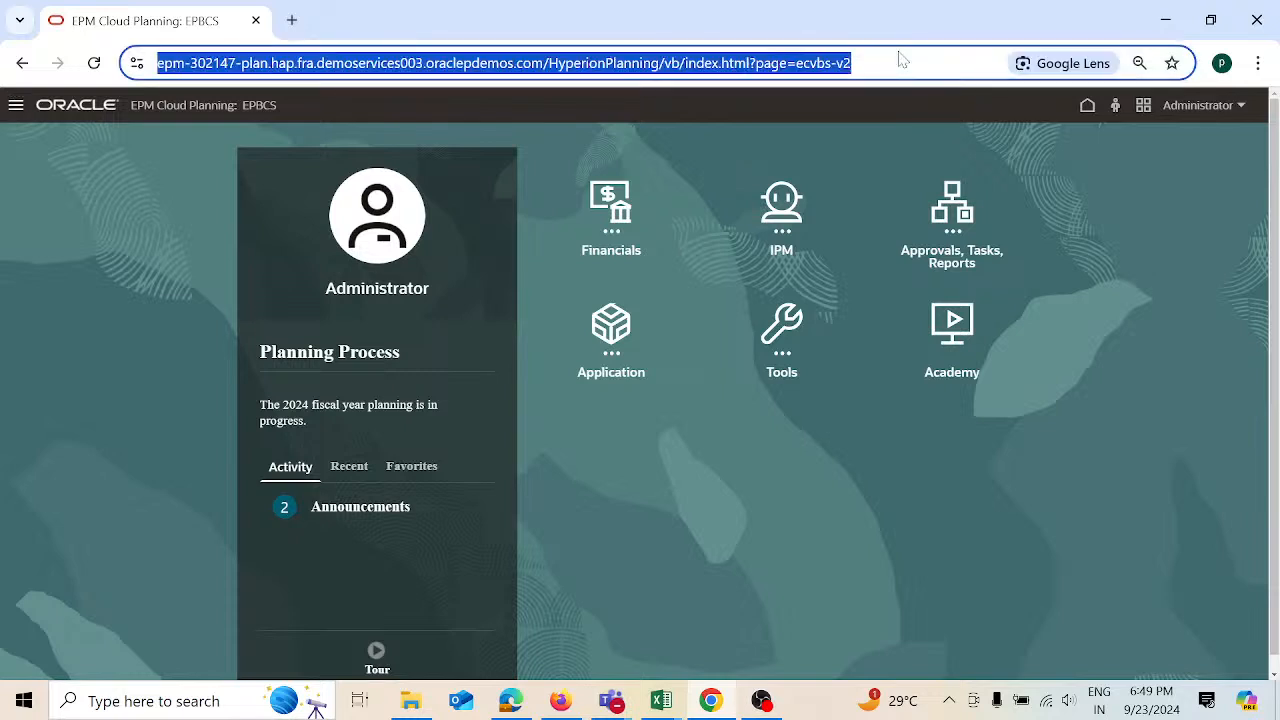
key(Return)
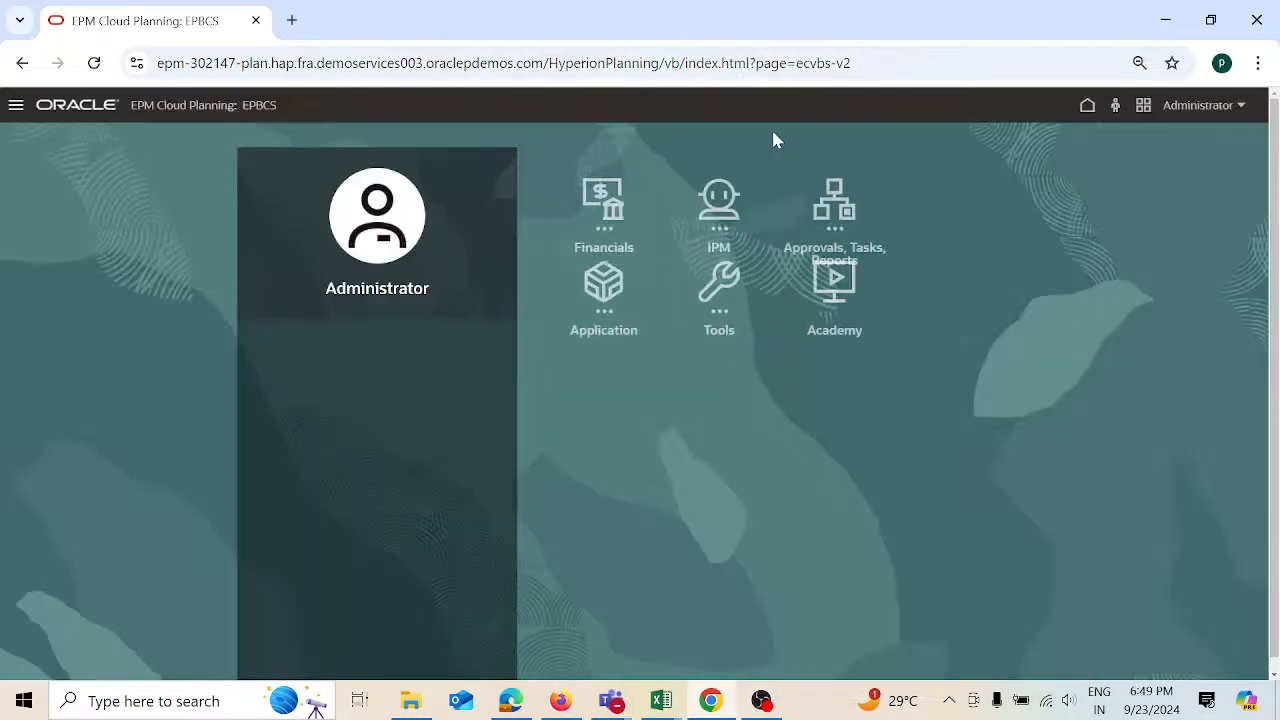
click(16, 106)
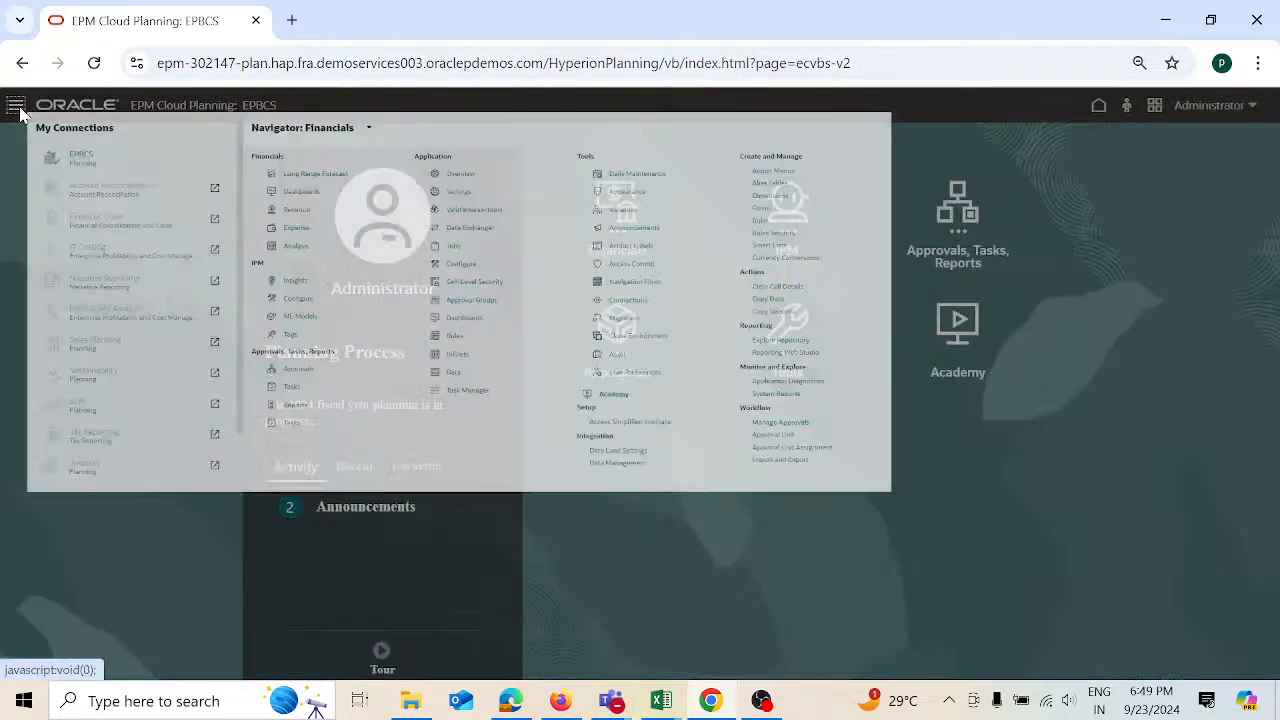
- Open Data Management and bring up the Demo_Imf import format in the integration setup
click(870, 608)
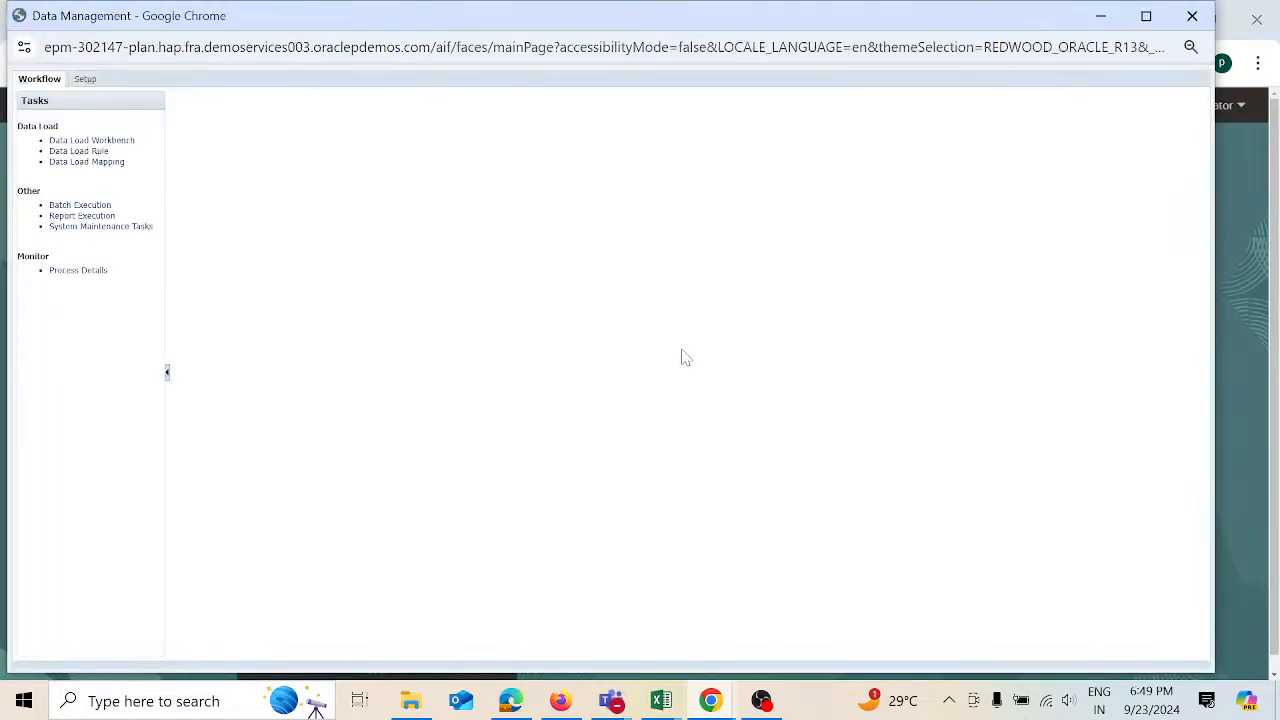
click(86, 82)
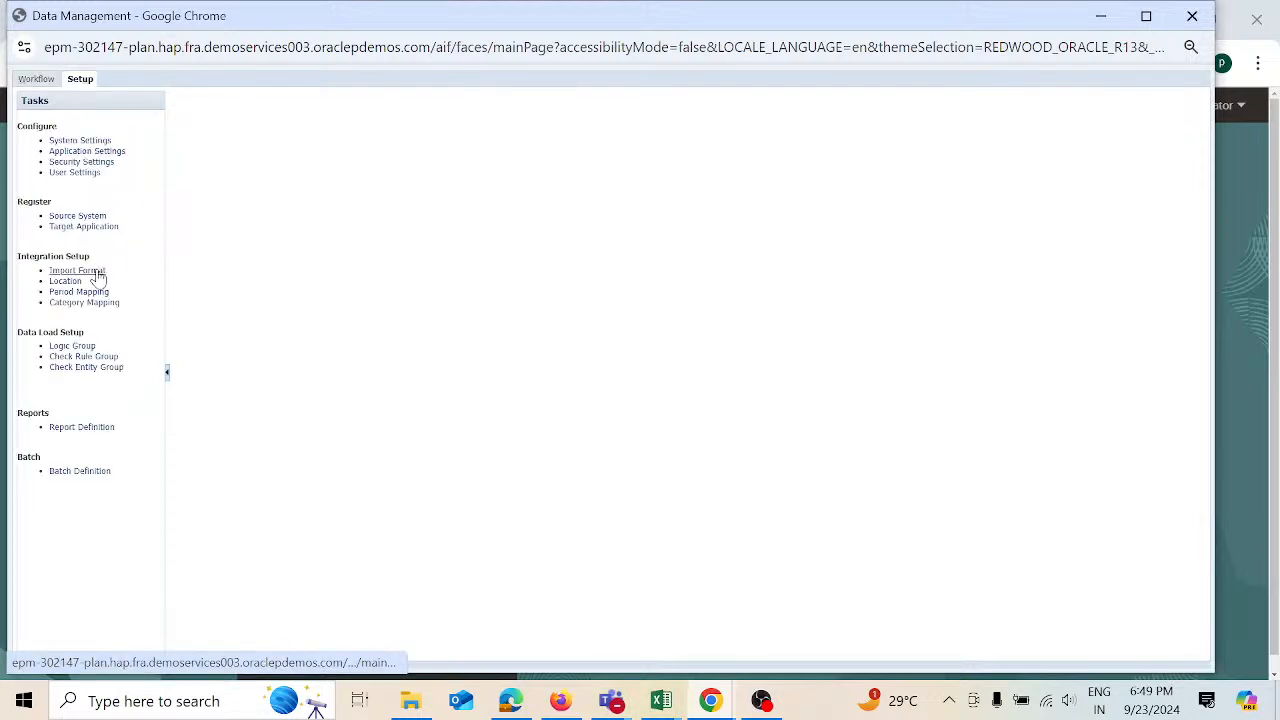
click(92, 270)
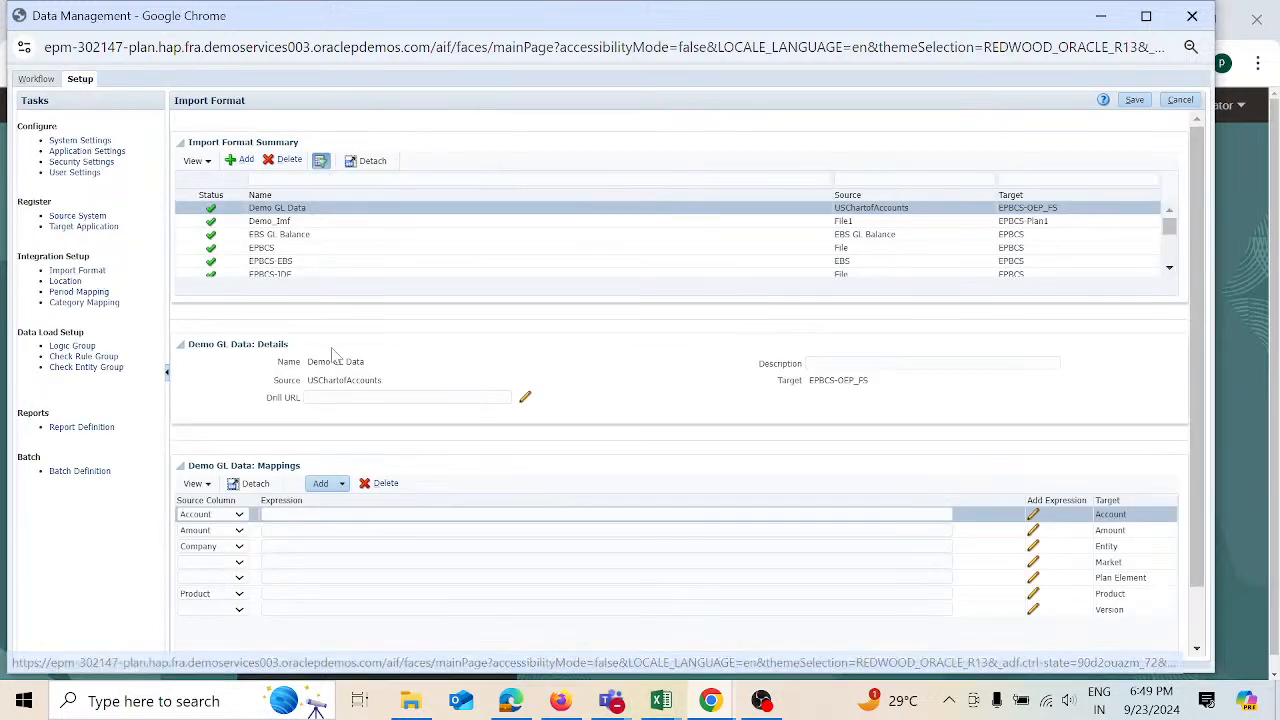
click(296, 224)
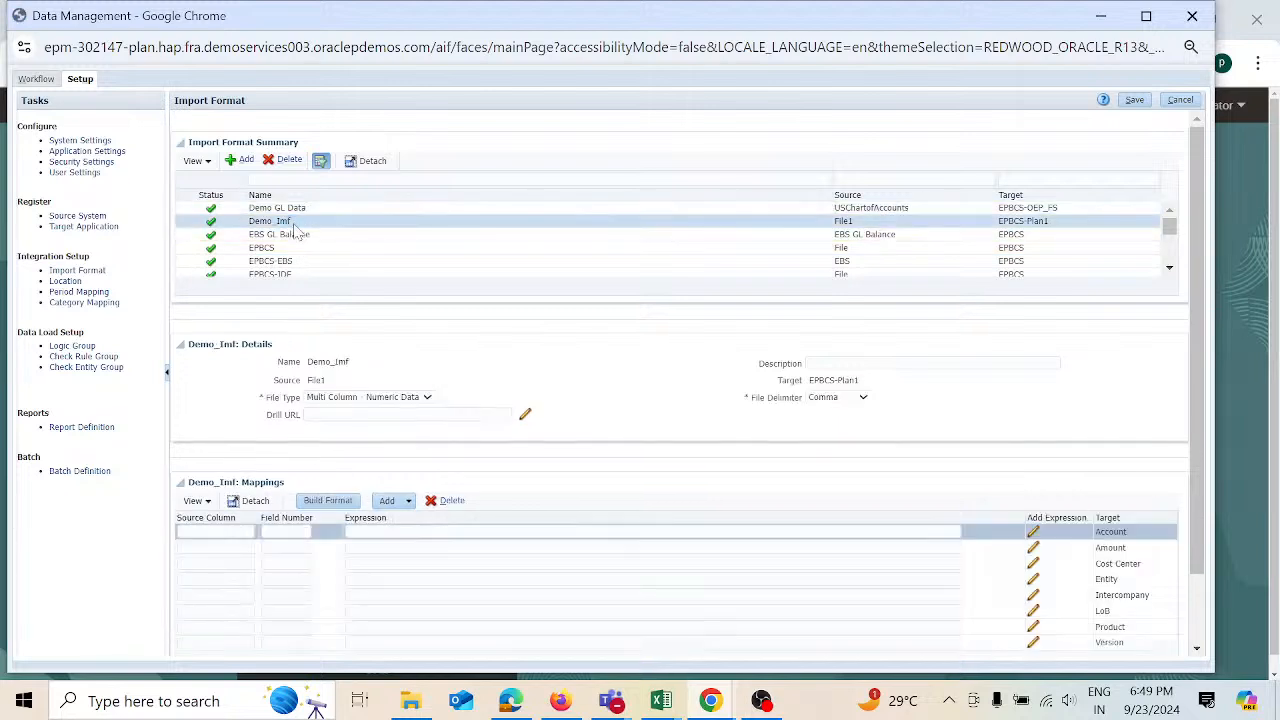
- Map the Account target to source column Account with field number 1 and save the import format
click(337, 547)
click(215, 531)
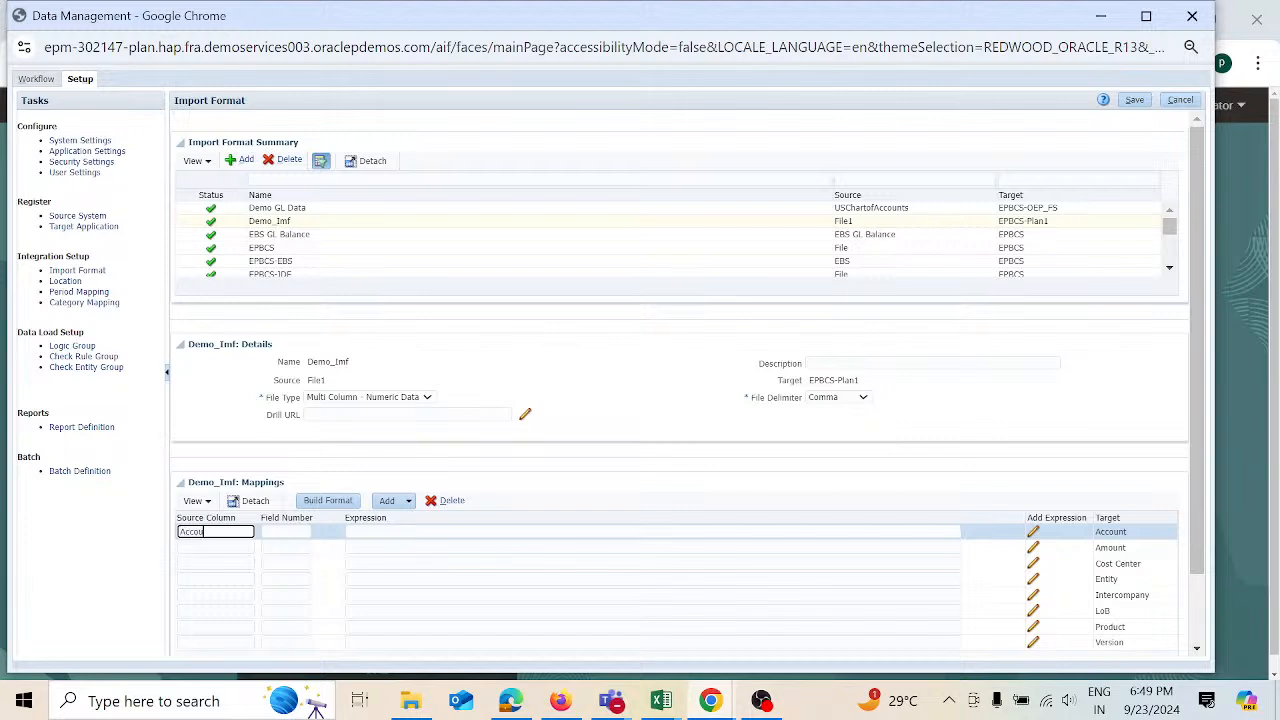
key(Tab)
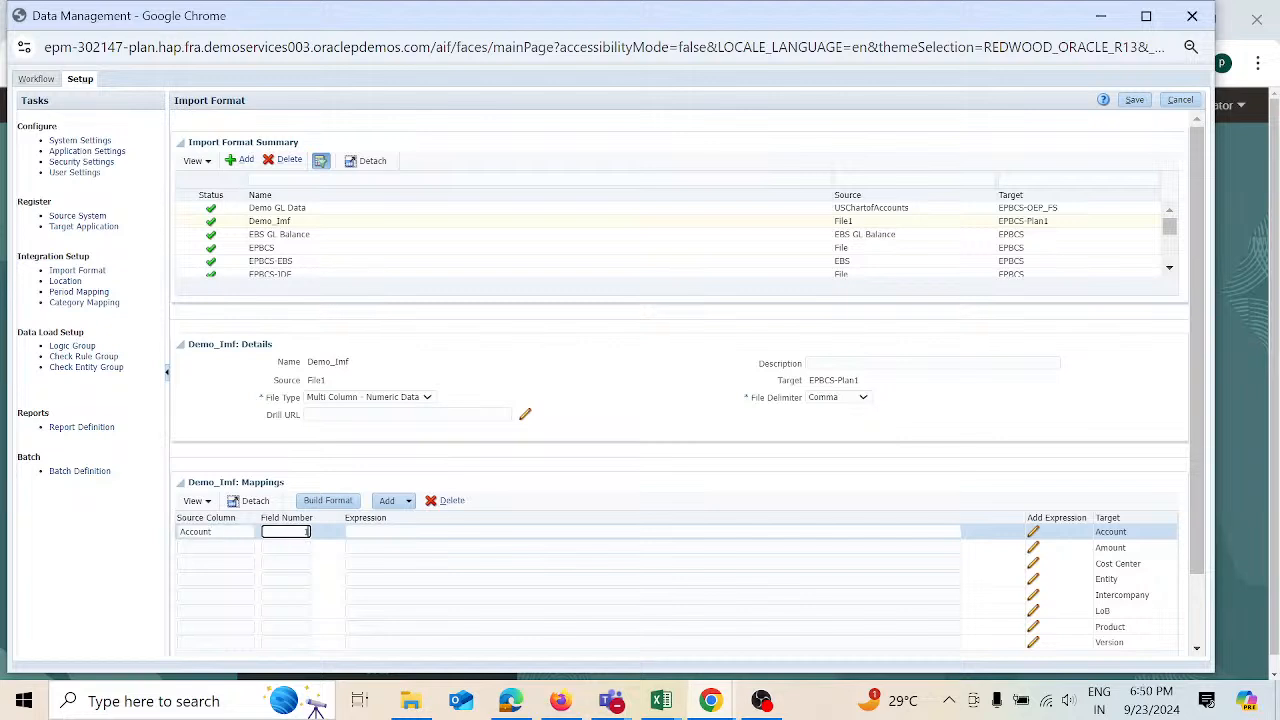
text(1)
key(Tab)
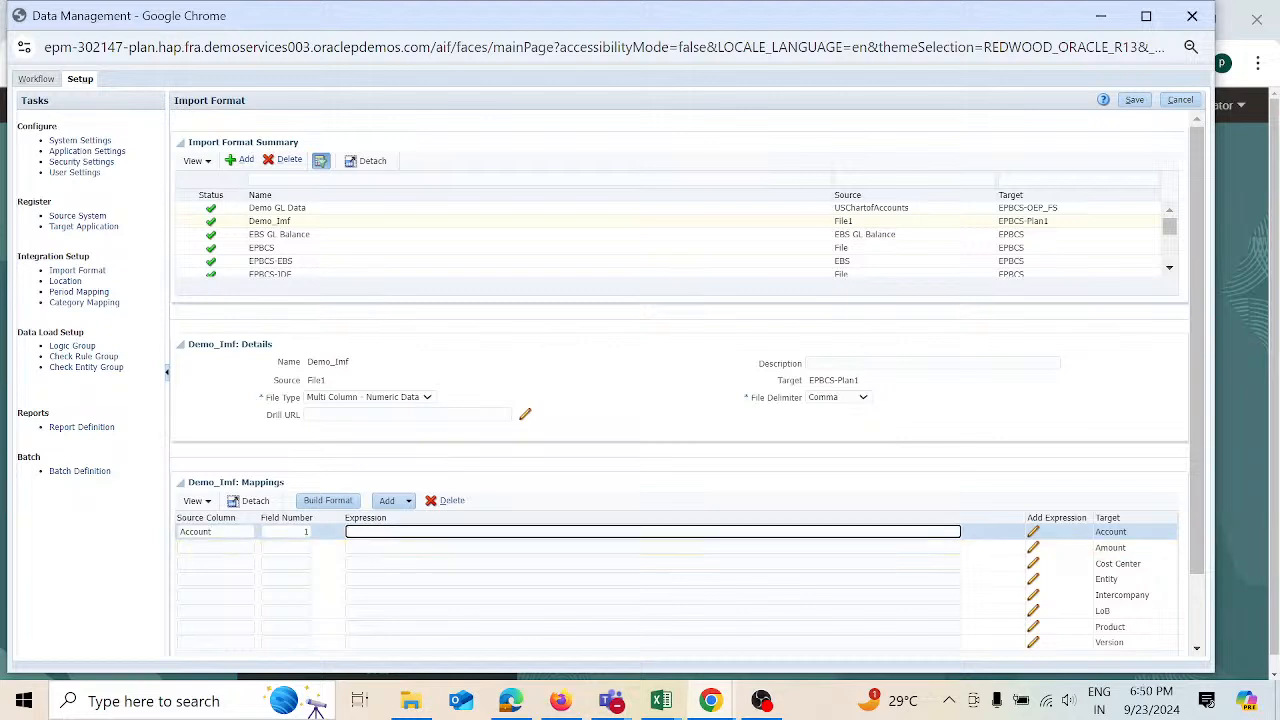
click(1134, 100)
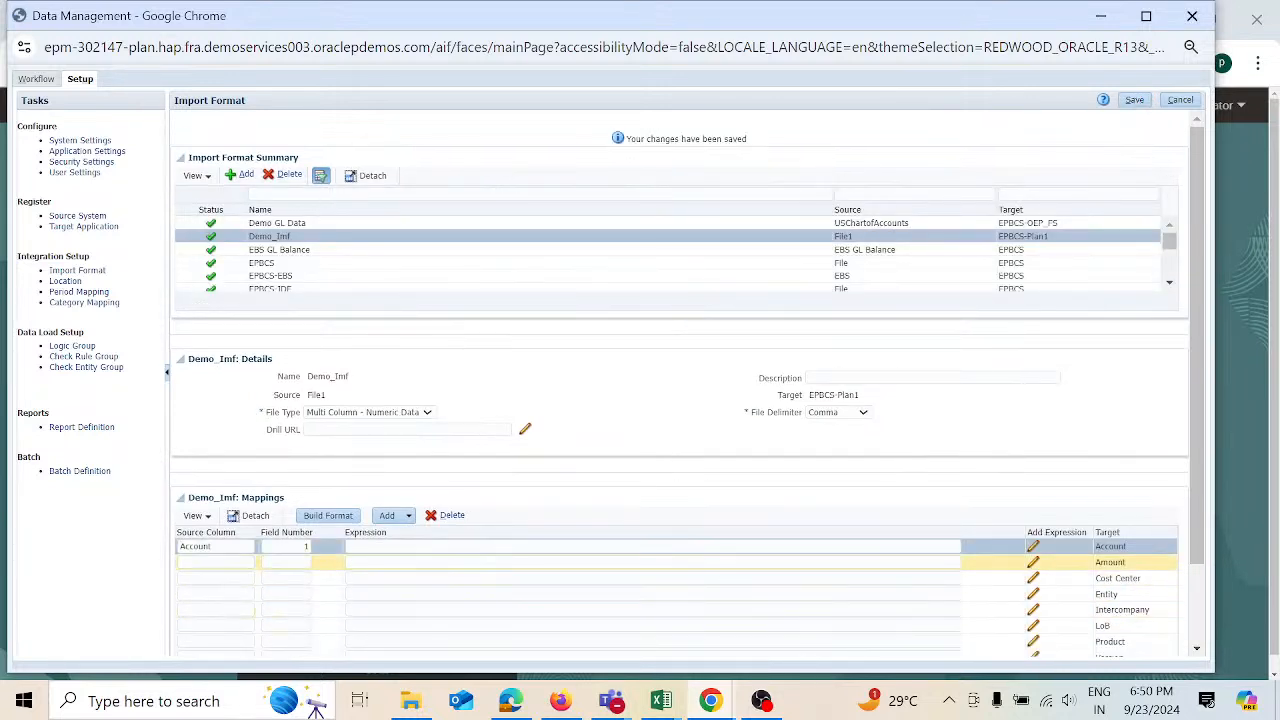
- Map the Amount target to source column Amount with field number 3
click(216, 562)
text(Amount)
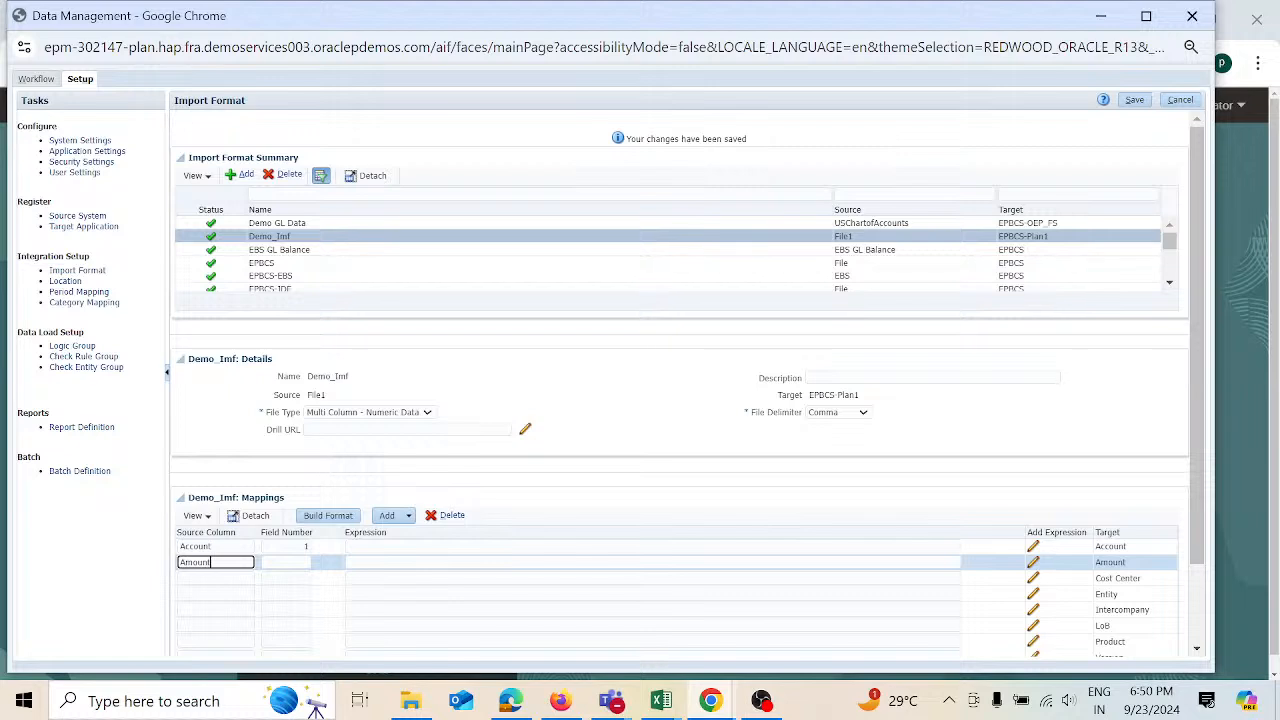
key(Tab)
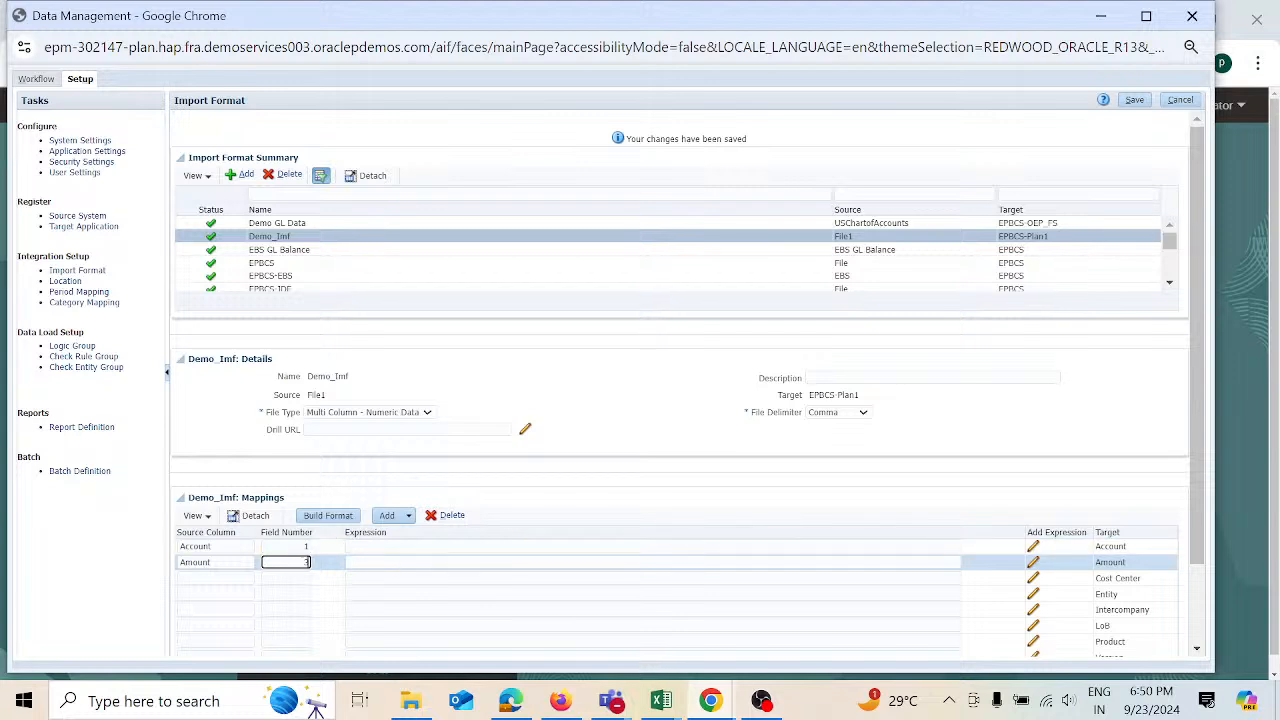
key(Tab)
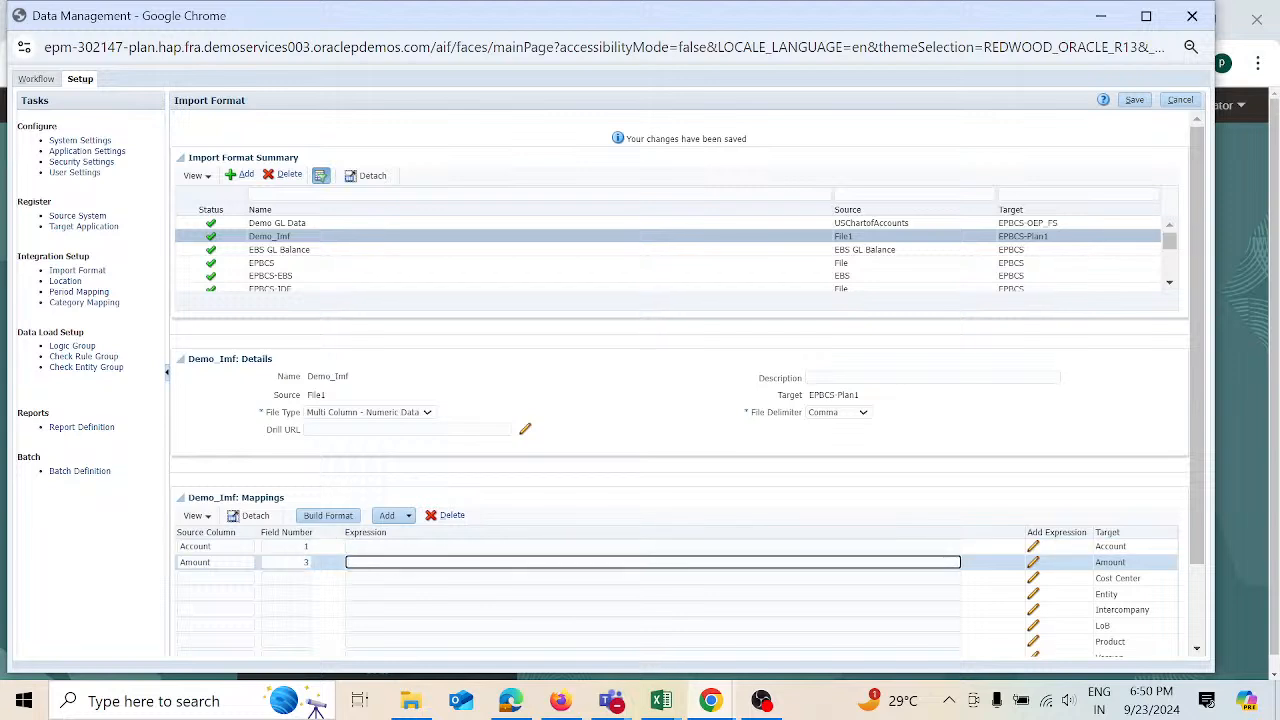
- Start a mapping expression of type Driver for the Amount row with Product as its dimension
click(1033, 566)
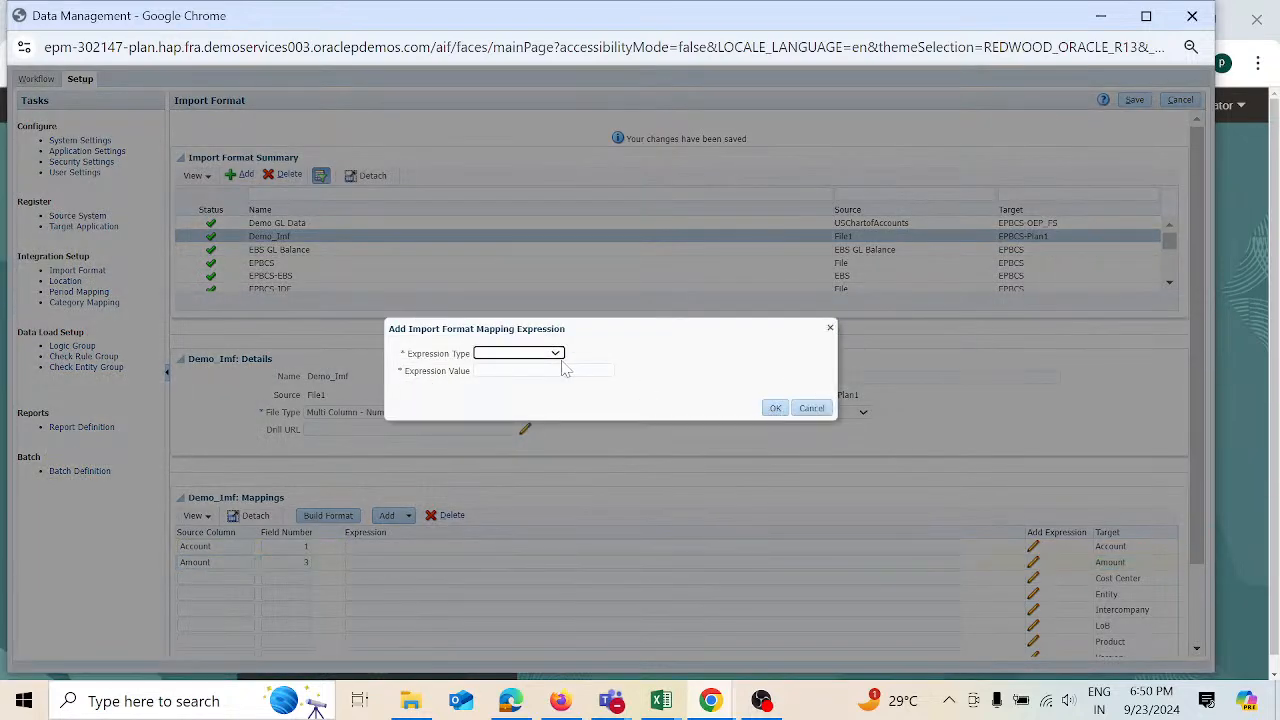
click(555, 353)
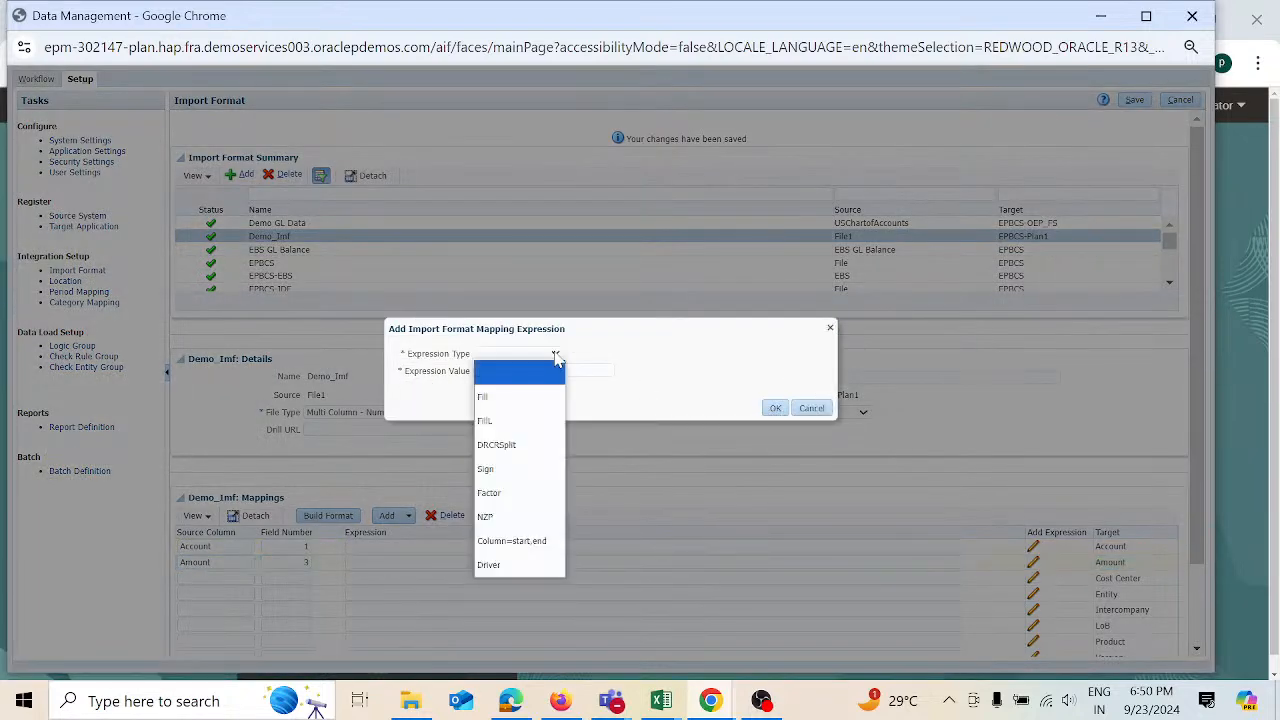
click(527, 568)
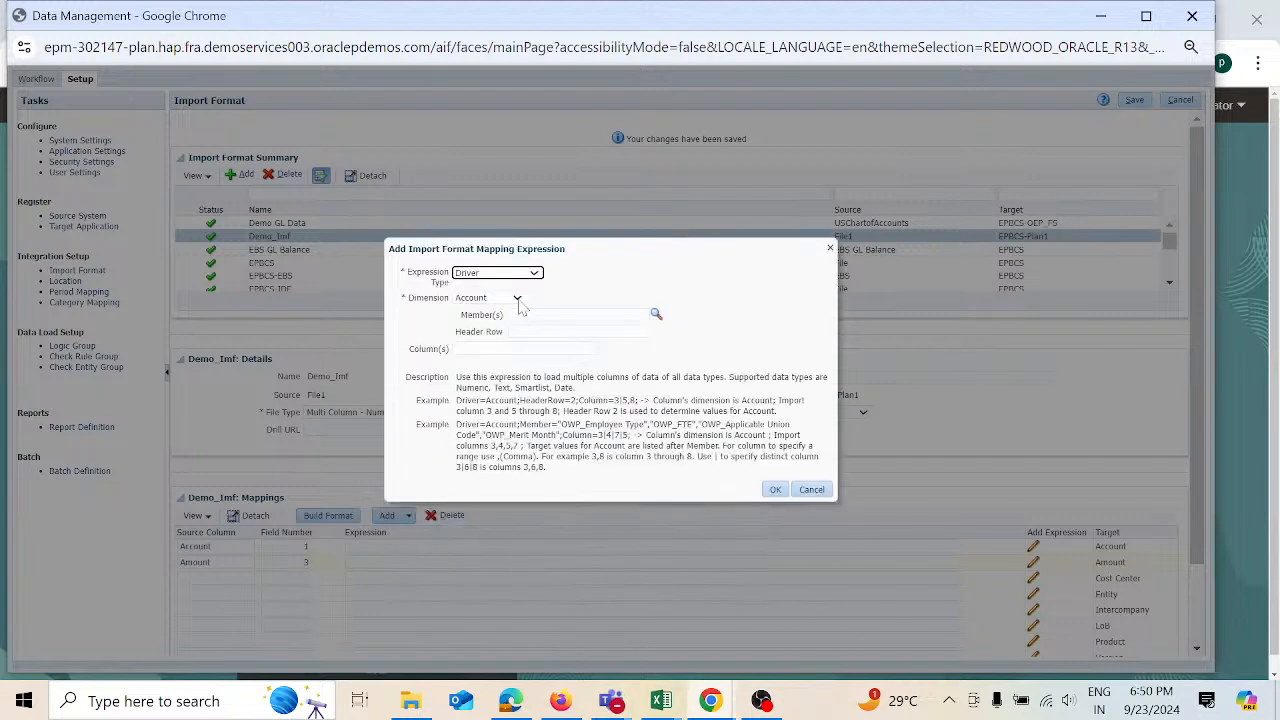
click(517, 299)
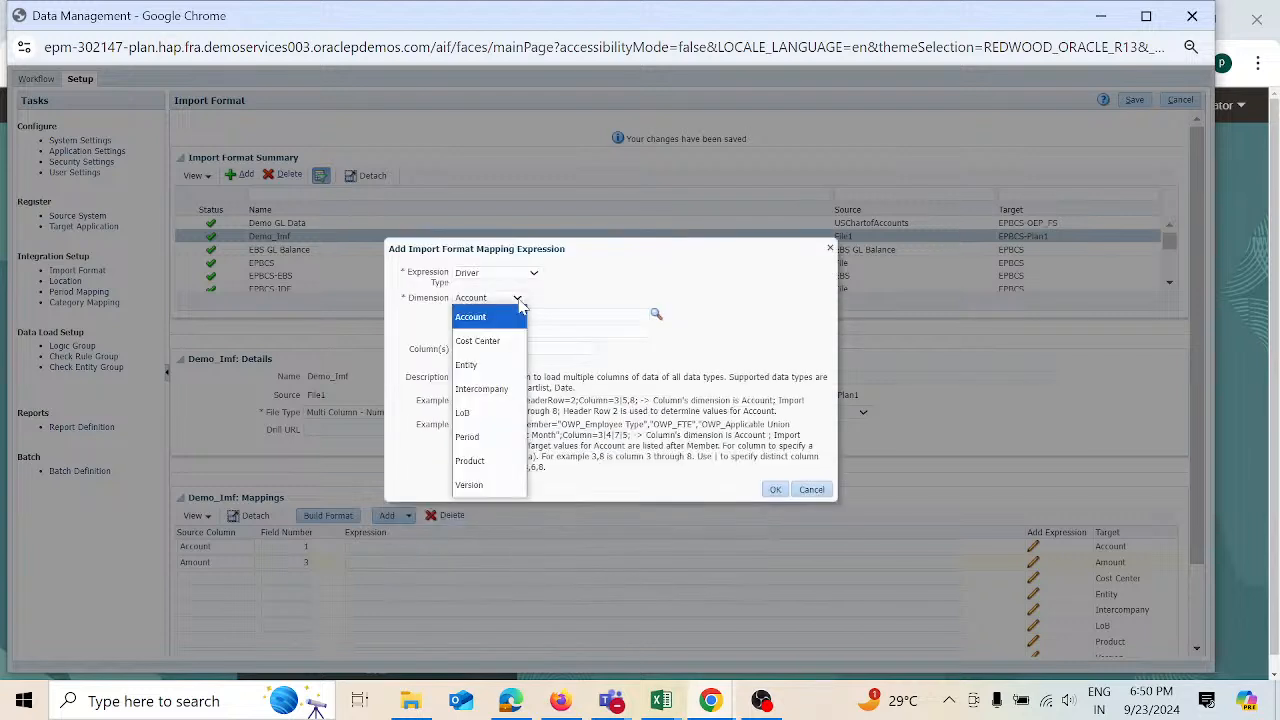
click(500, 460)
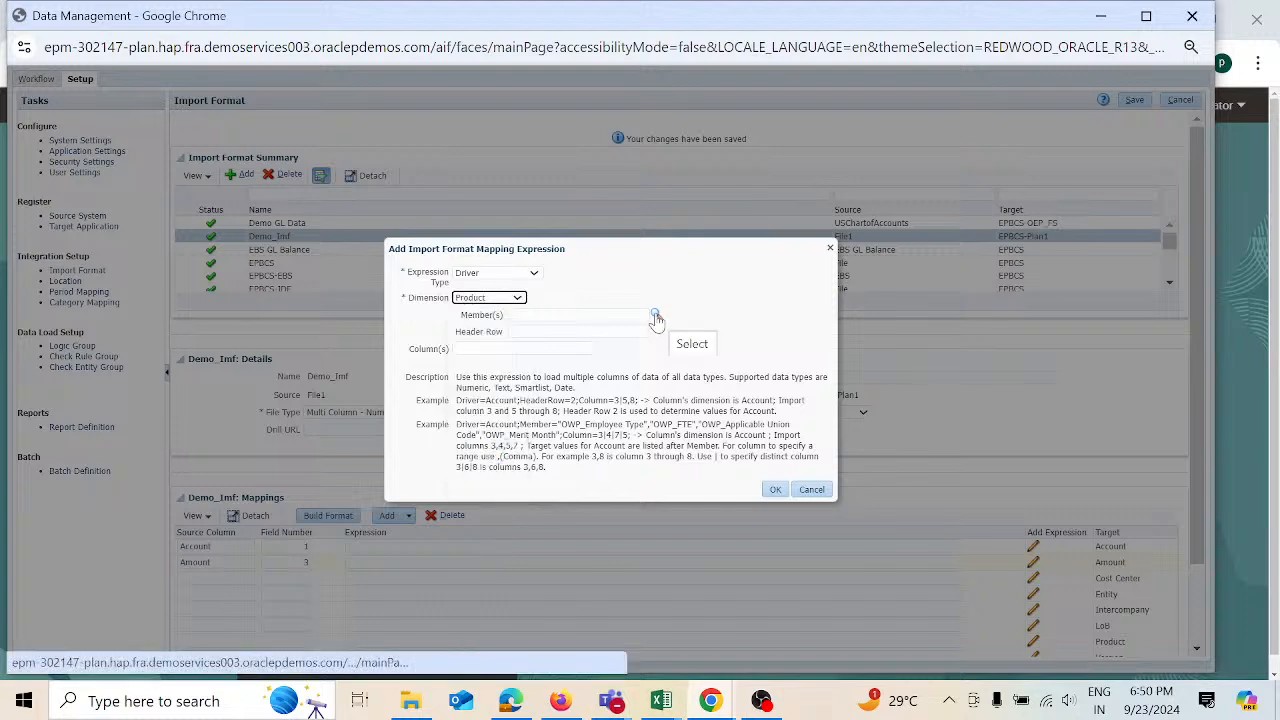
- Choose Product members P_311, P_321 and P_331 under P_300 as the Driver expression's members
click(655, 316)
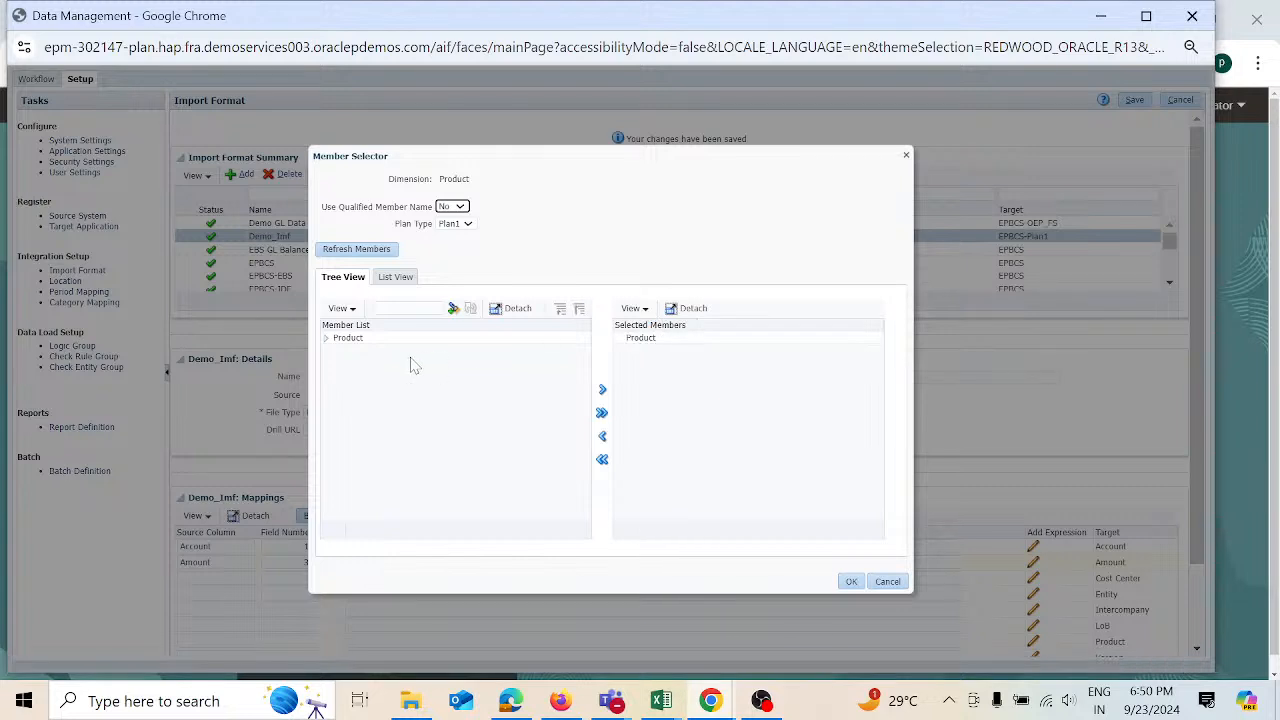
click(326, 339)
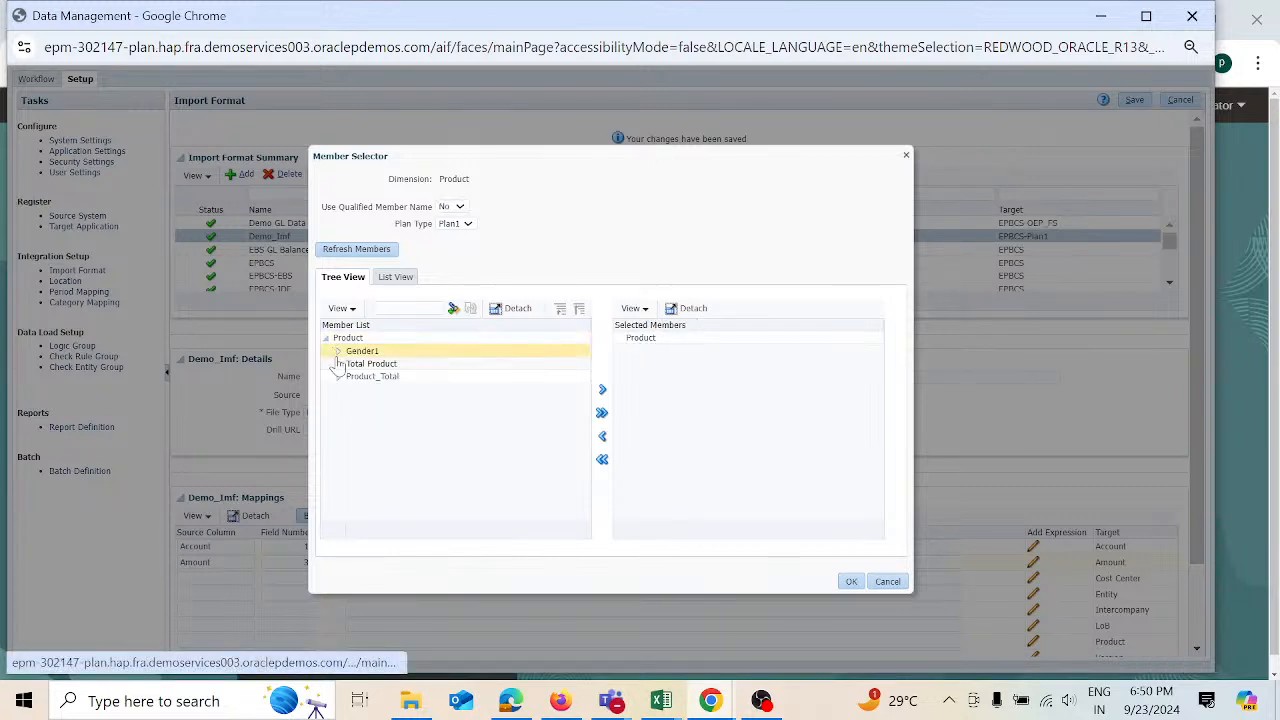
click(338, 365)
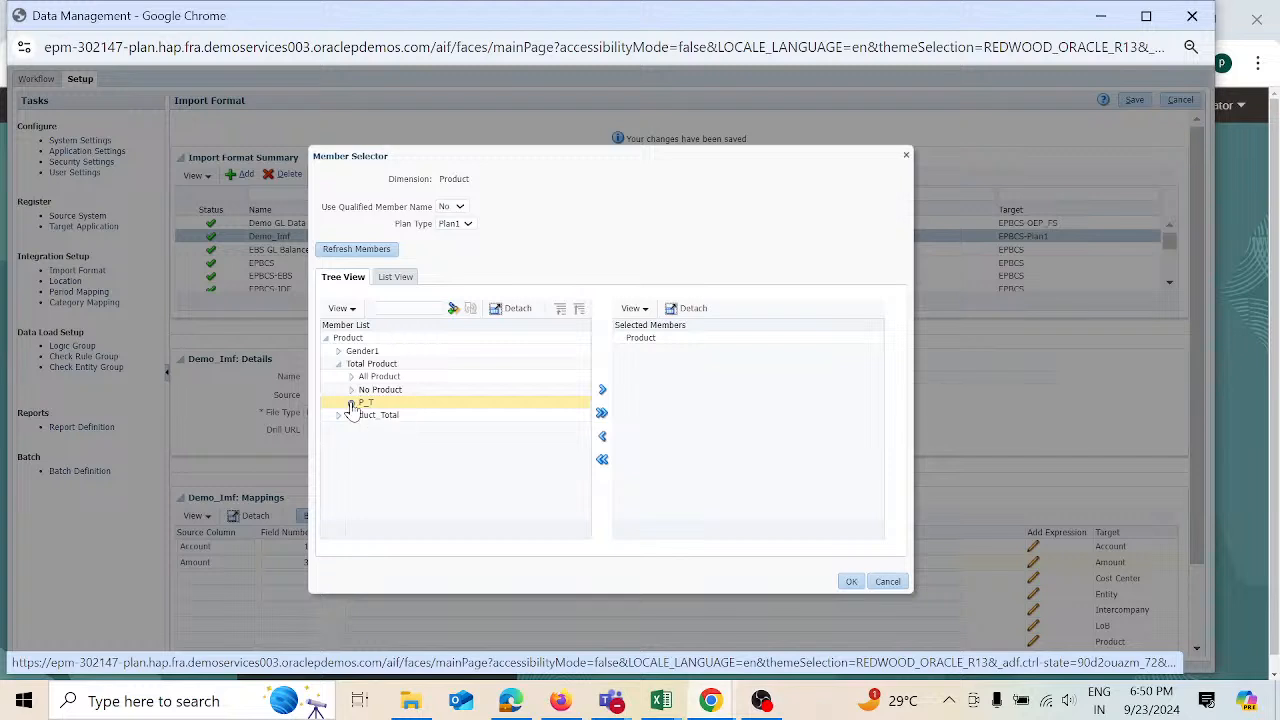
click(351, 403)
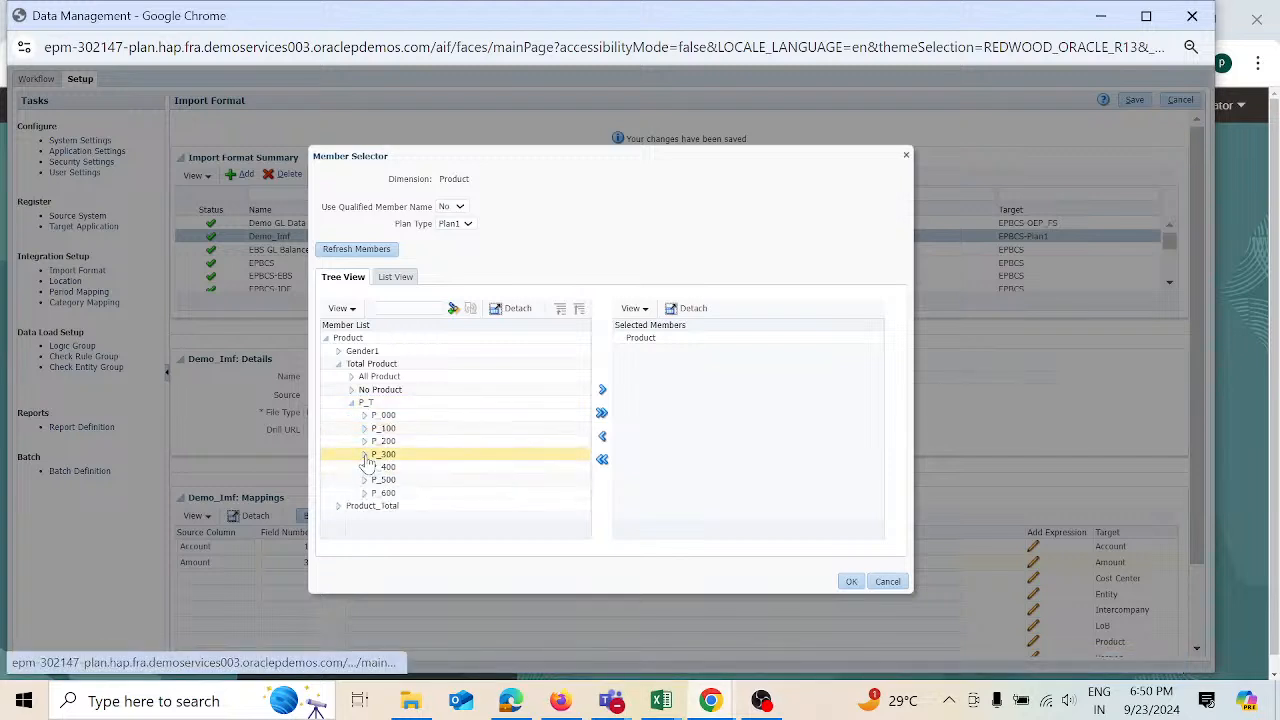
click(365, 455)
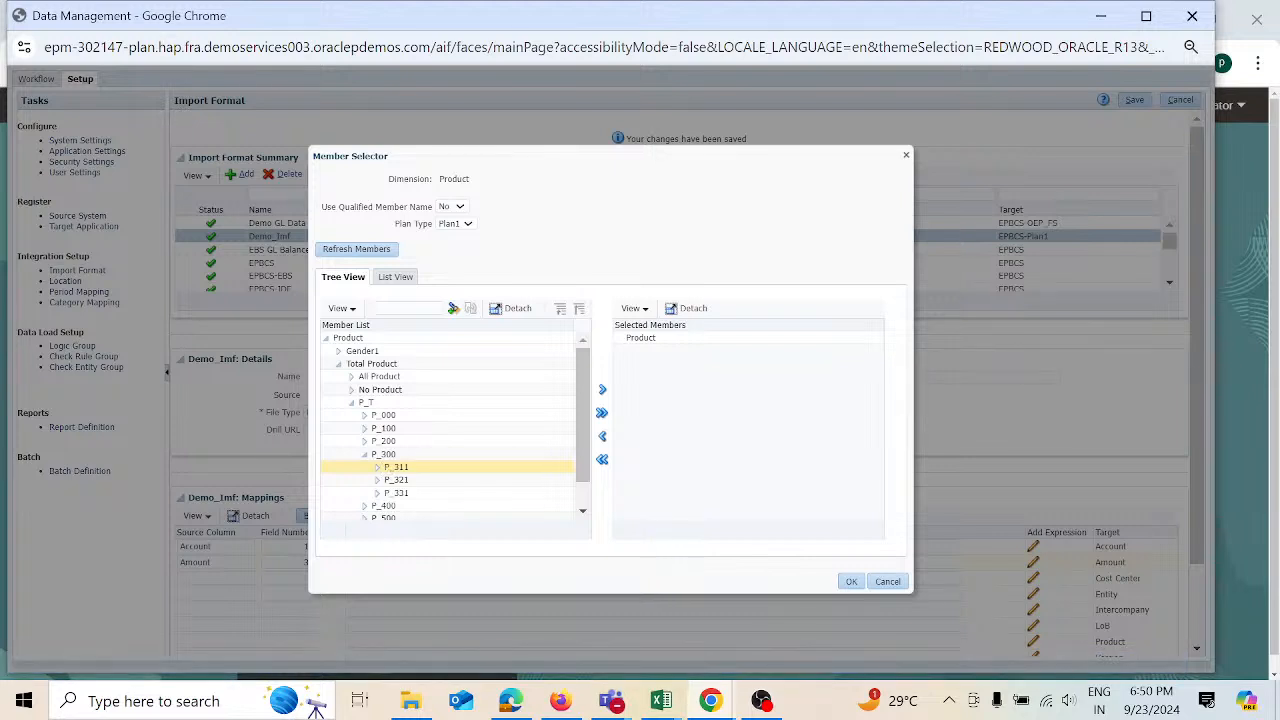
click(396, 467)
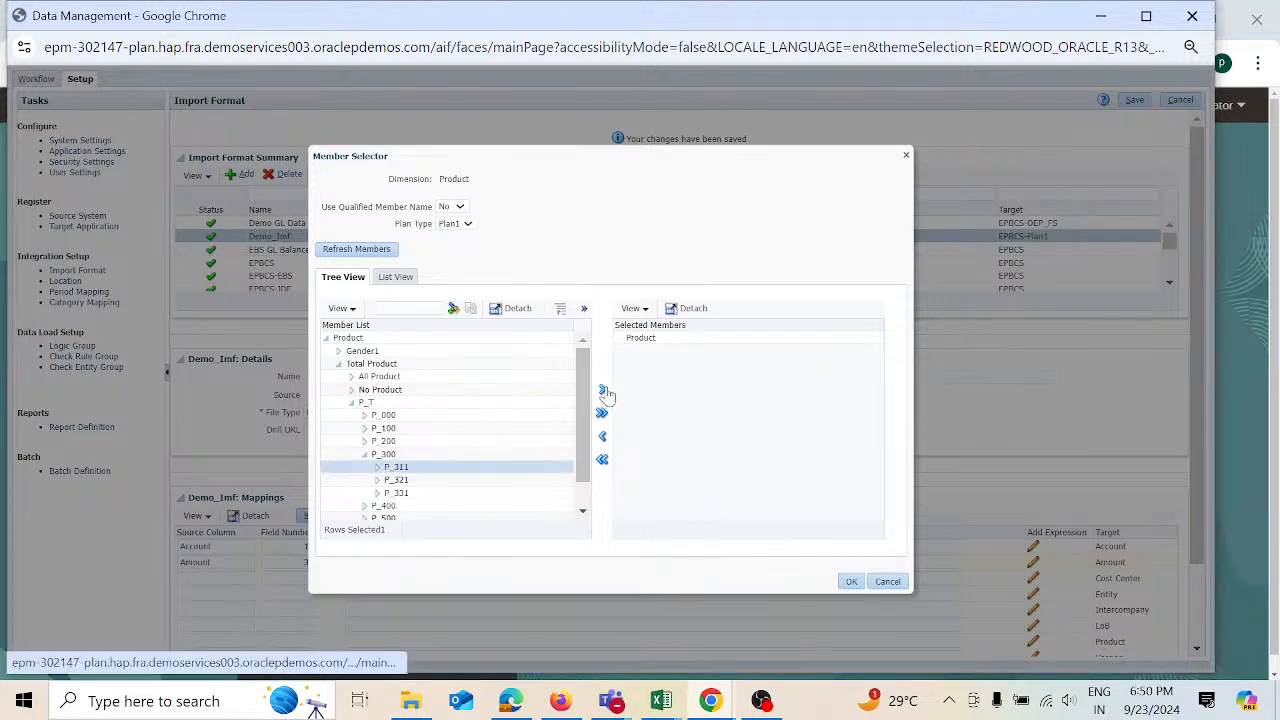
click(603, 391)
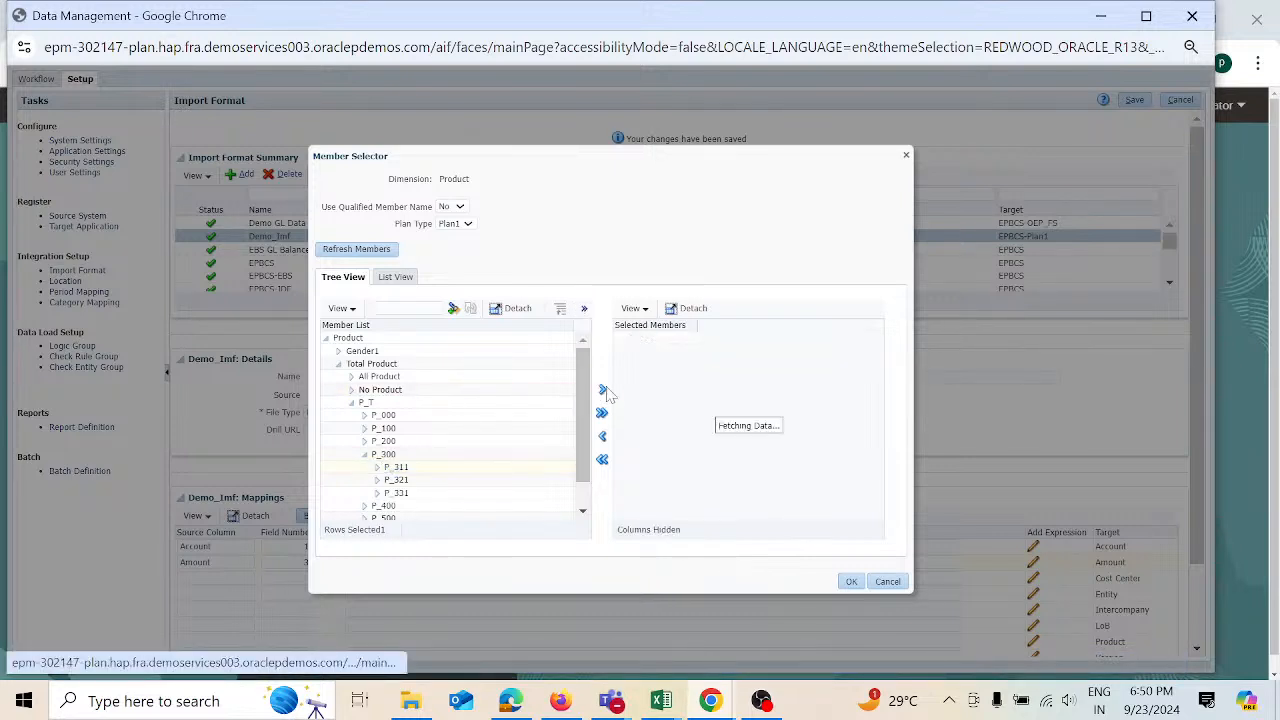
click(498, 484)
ctrl+click(497, 493)
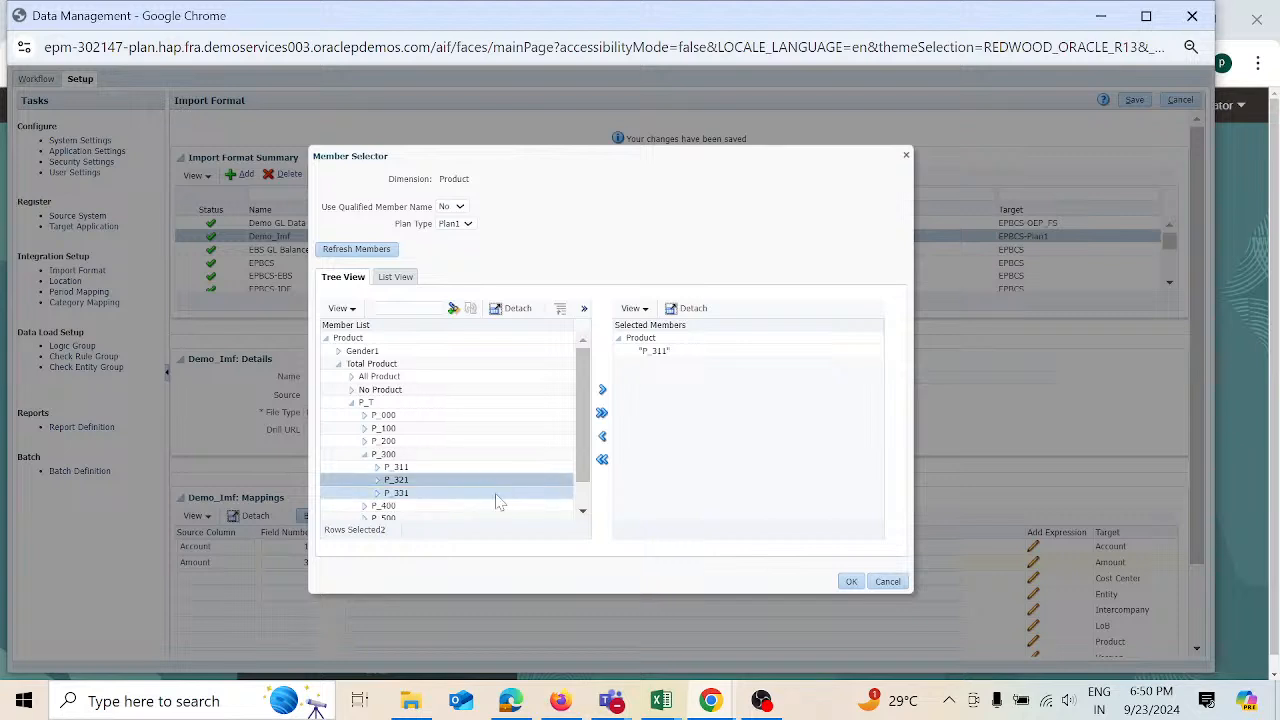
click(602, 390)
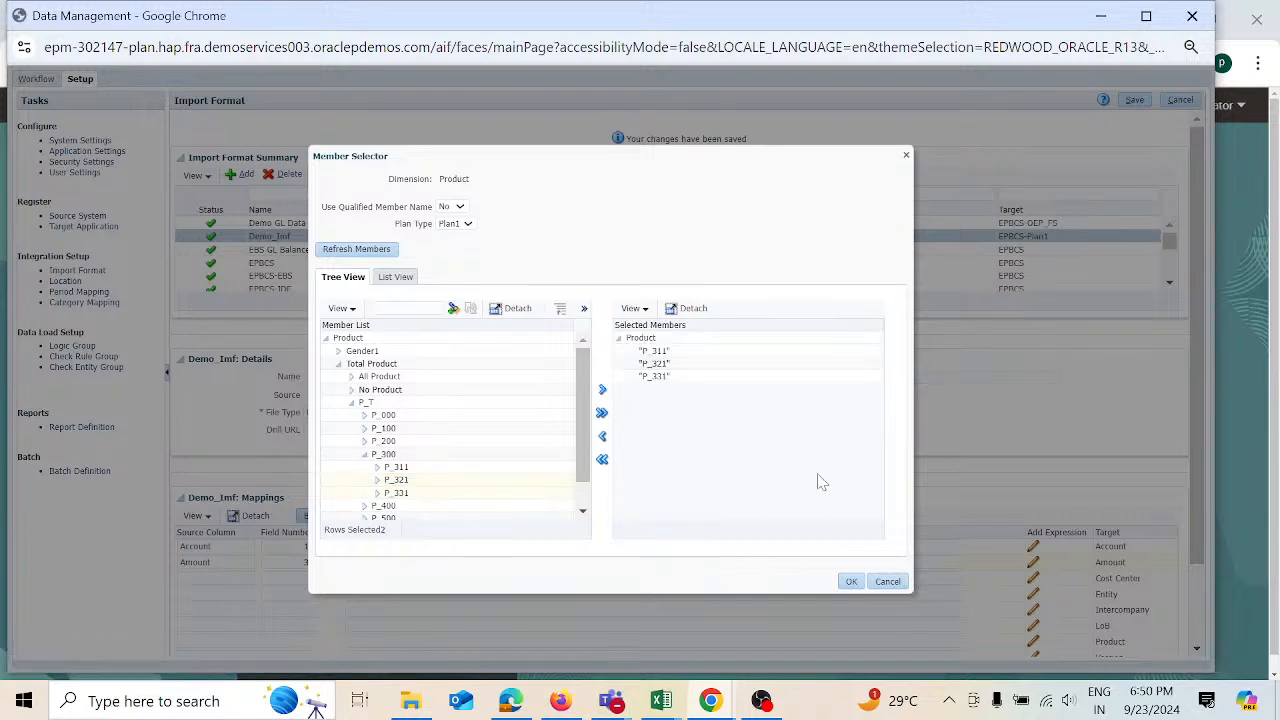
click(852, 584)
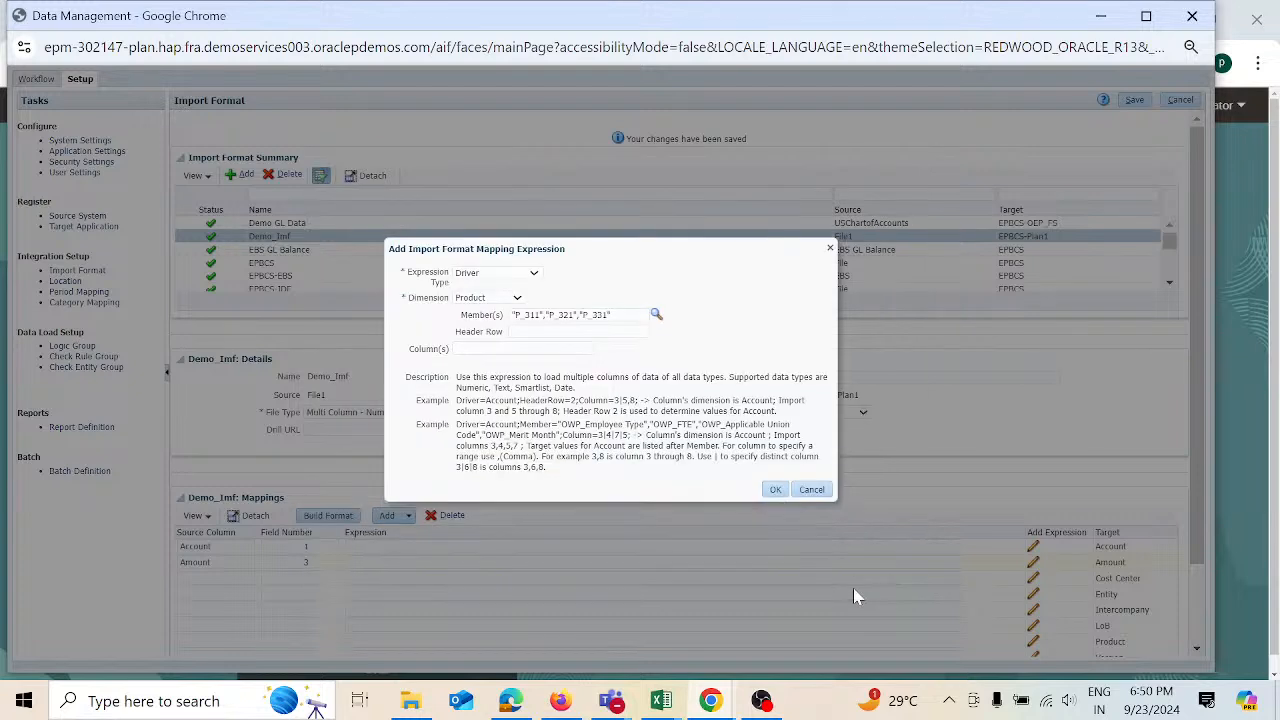
- Set the Driver expression's columns to 3,5, apply it to the Amount row and save the import format
click(520, 348)
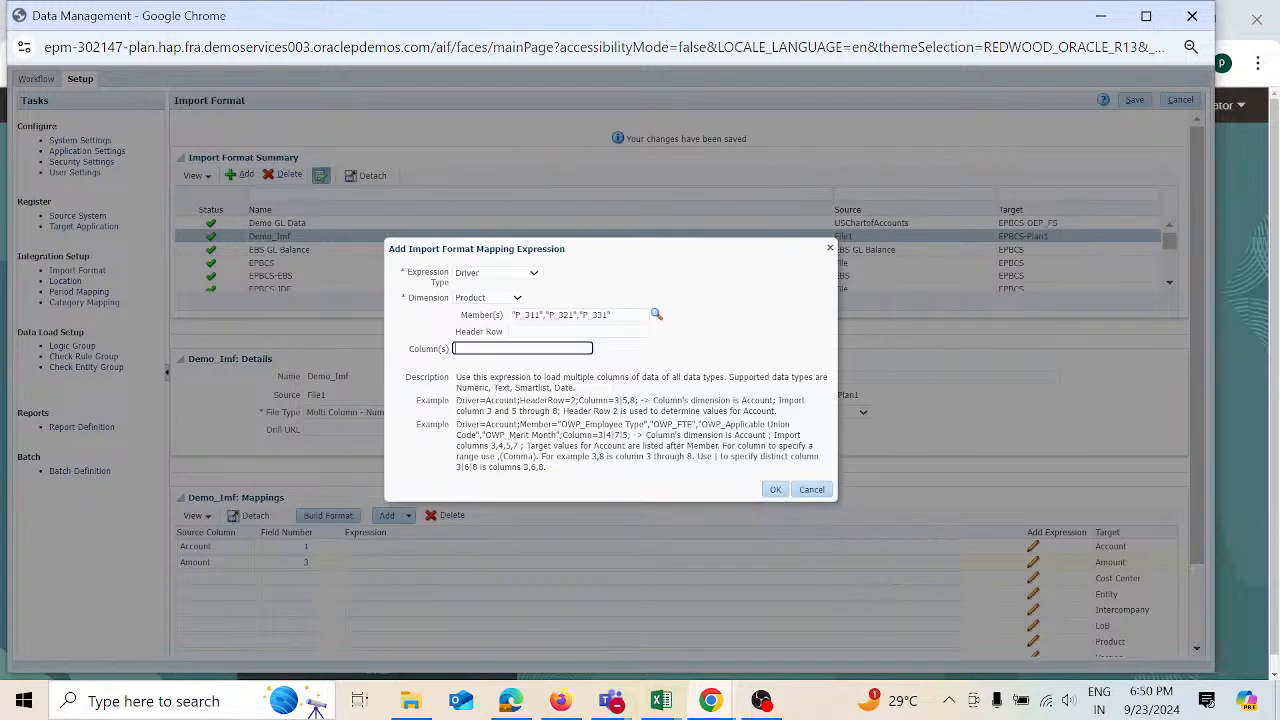
text(3,5)
click(775, 489)
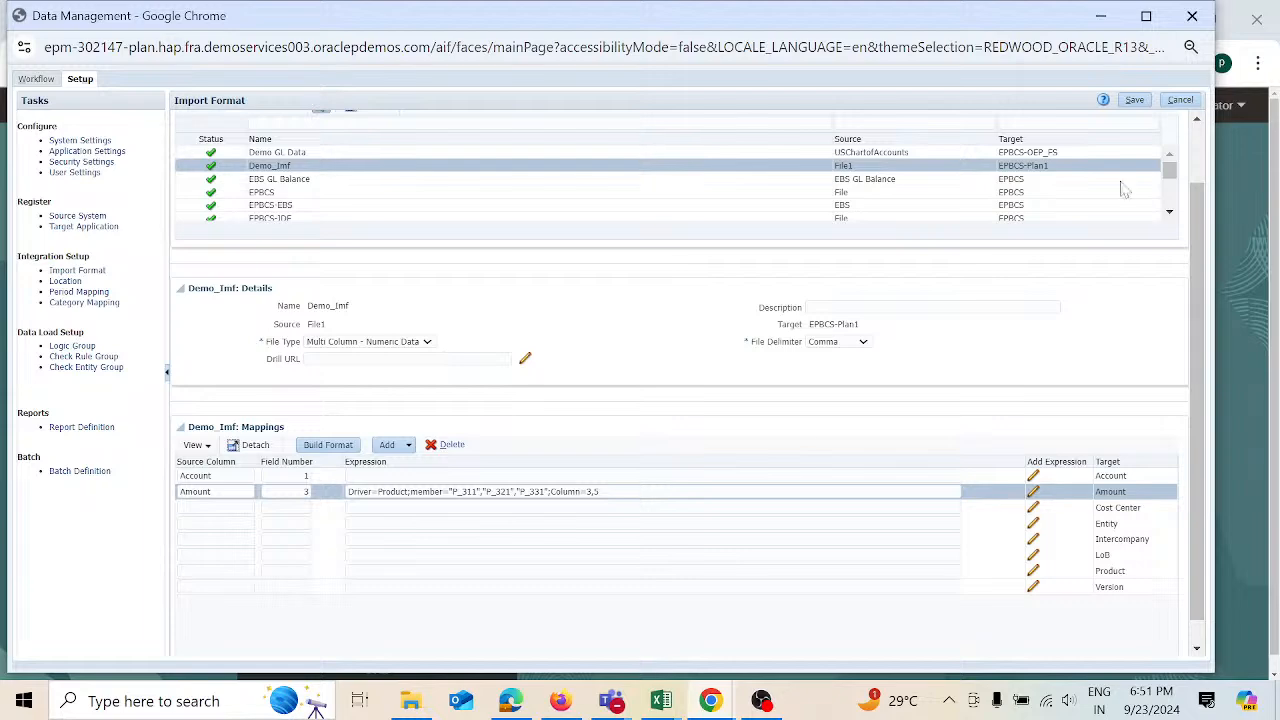
click(1135, 100)
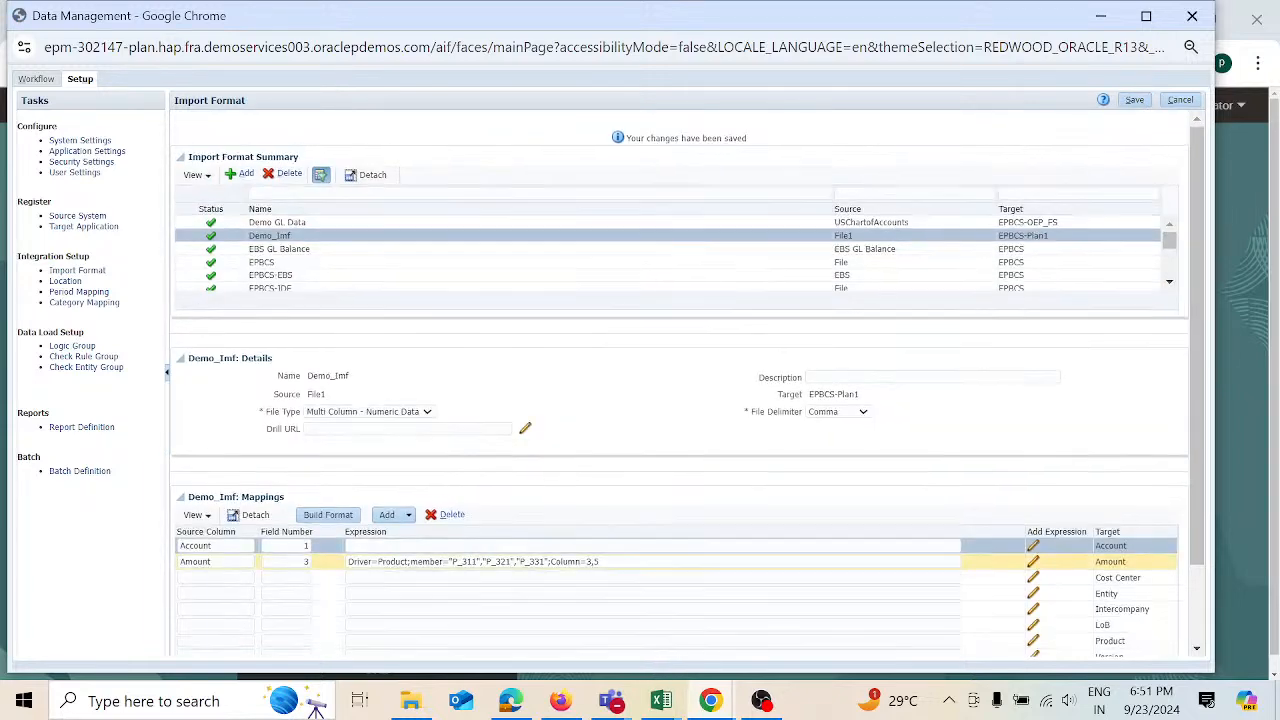
- Map the Cost Center target to source column Cost Center with field number 1 and save the import format
scroll(420, 505, down, 2)
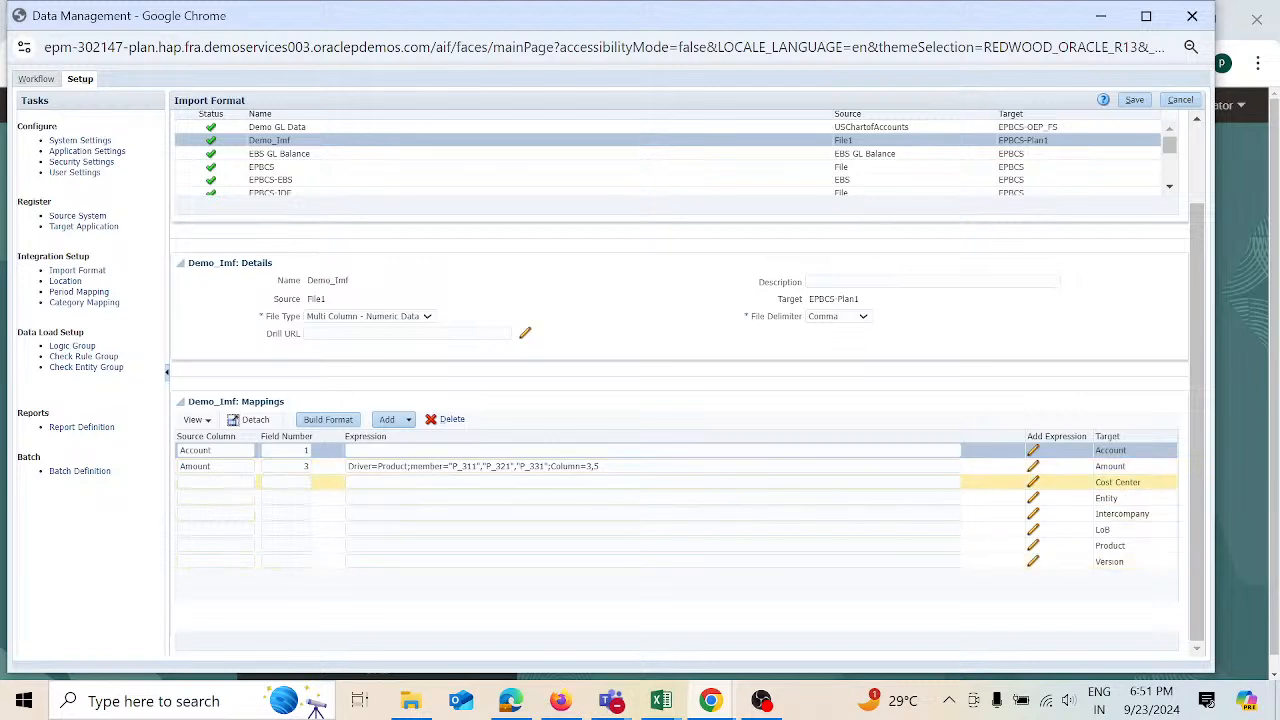
click(215, 482)
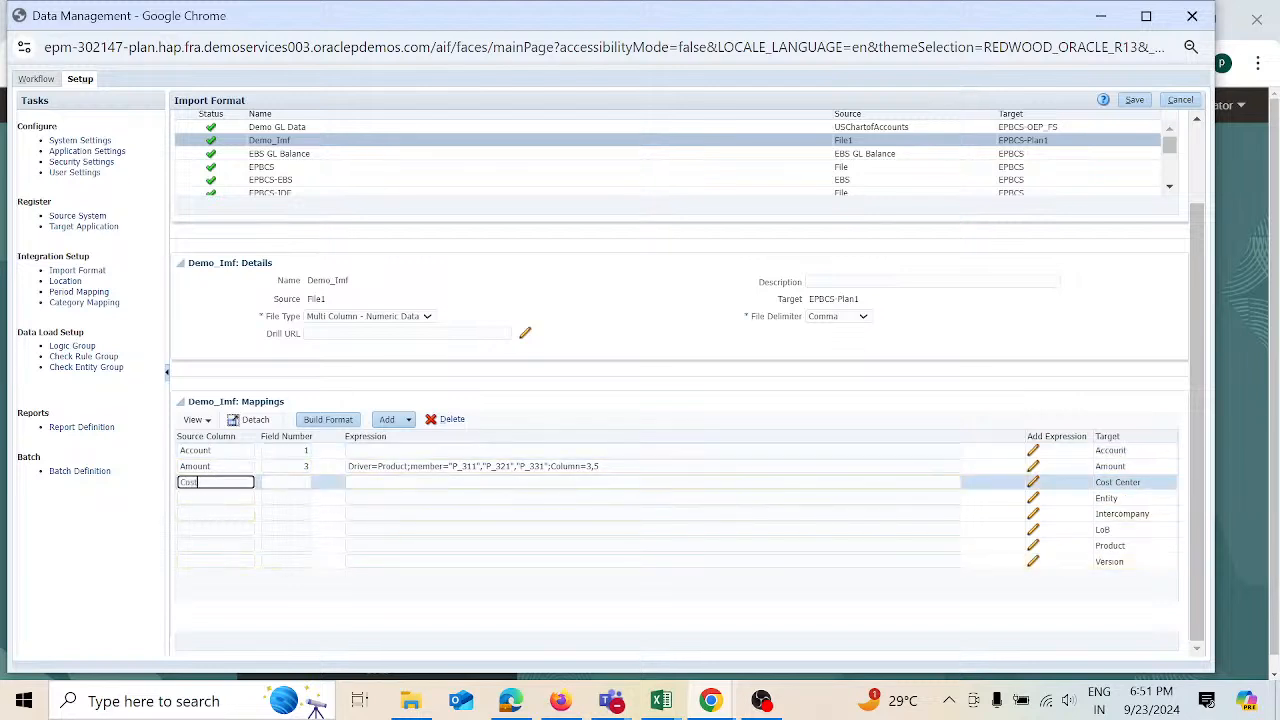
text(Cost Center)
key(Tab)
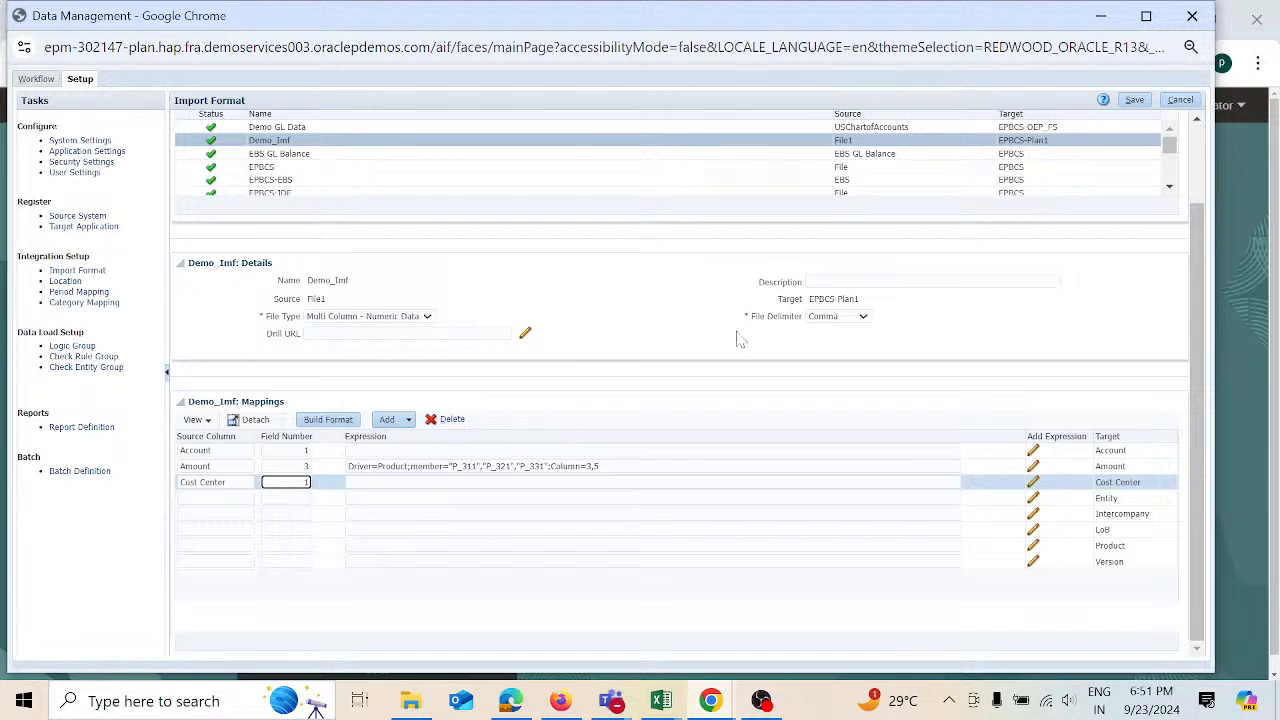
click(1135, 100)
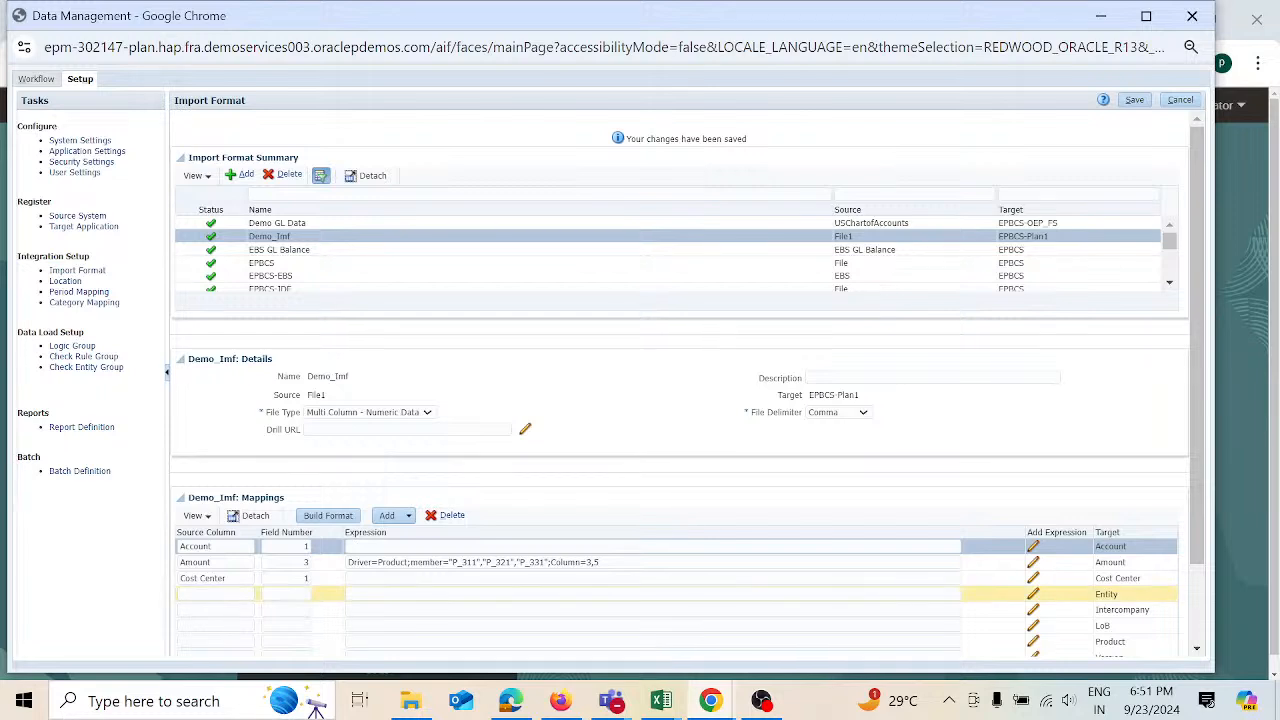
- Map the Entity and Intercompany targets to source columns of the same names with field number 2 each, and save the import format
click(215, 594)
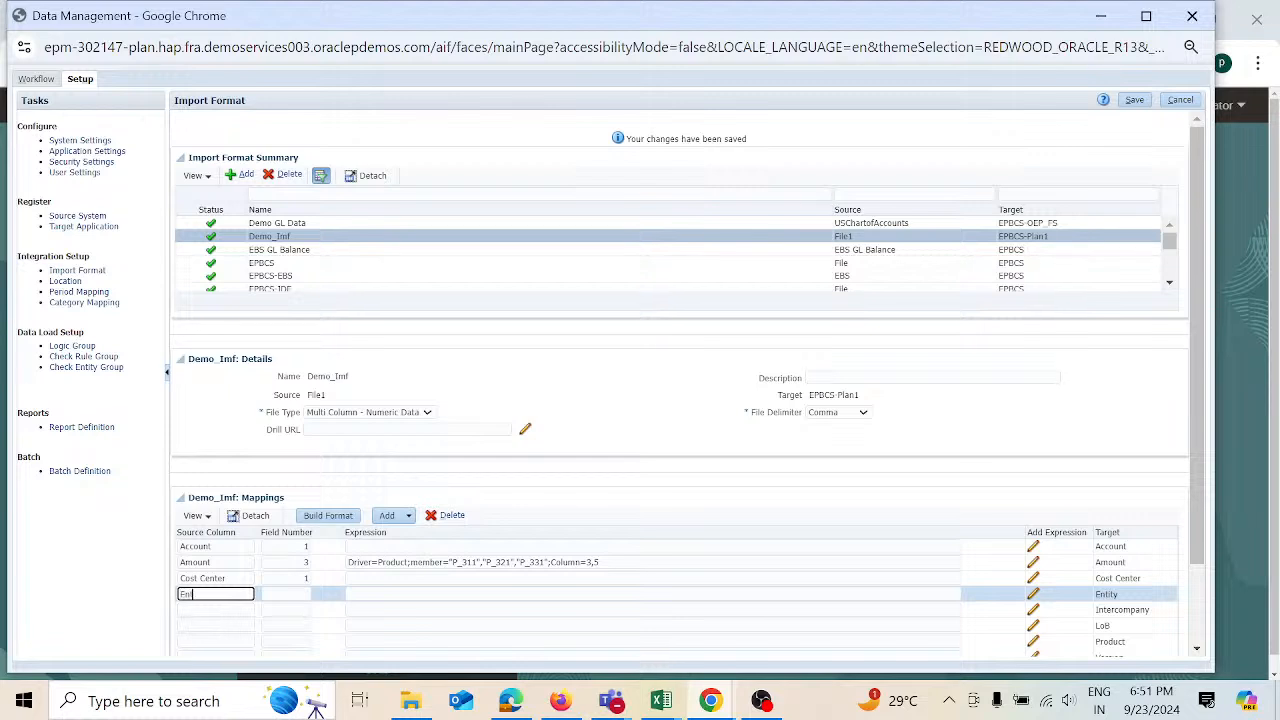
click(286, 594)
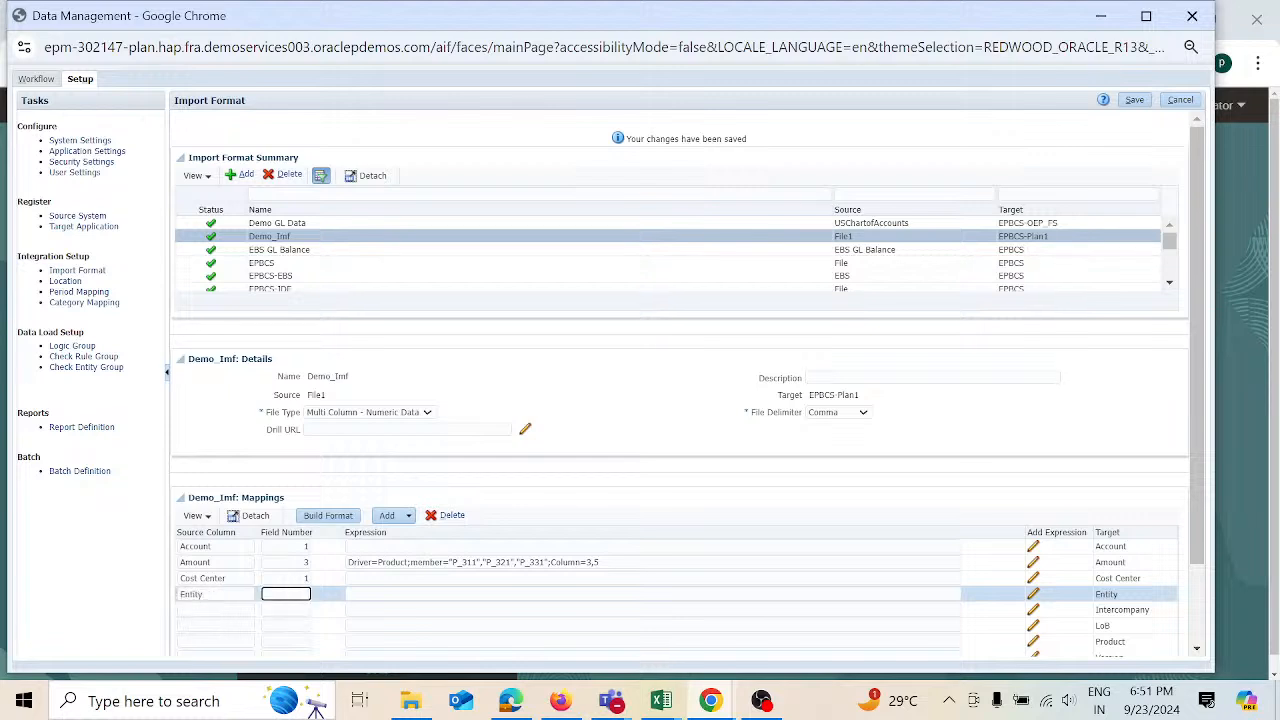
text(2)
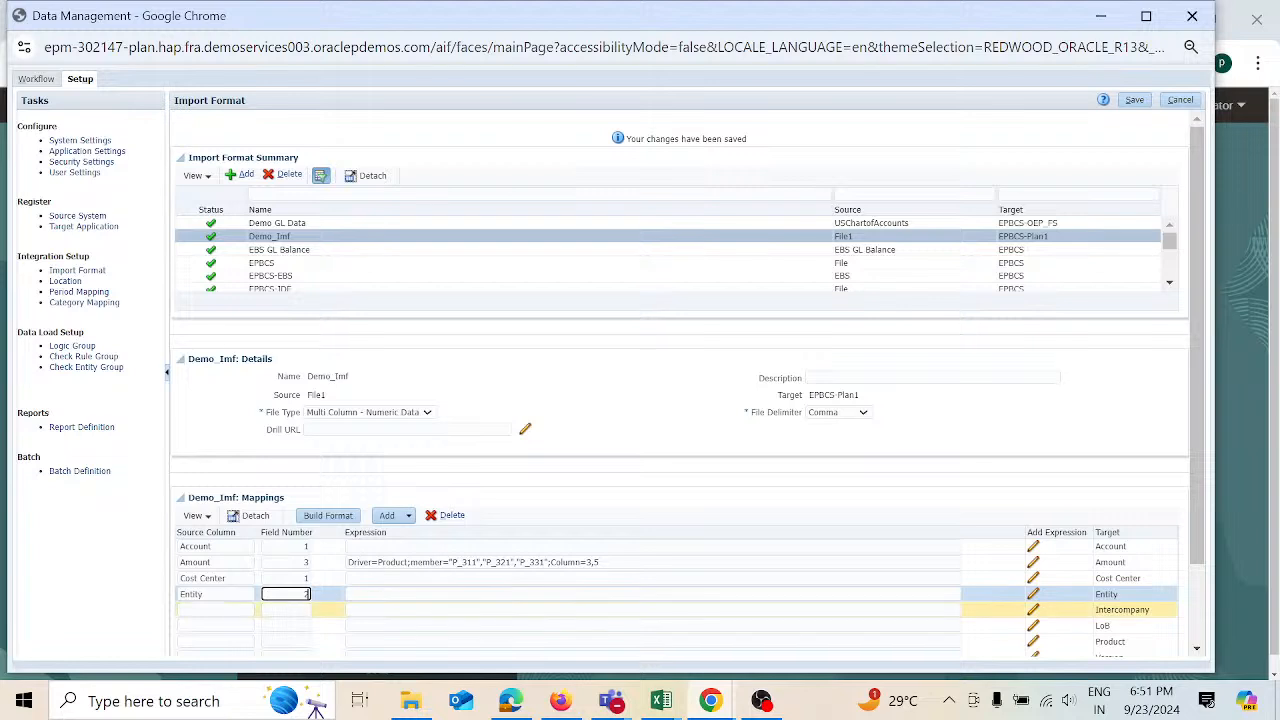
key(Tab)
click(1135, 101)
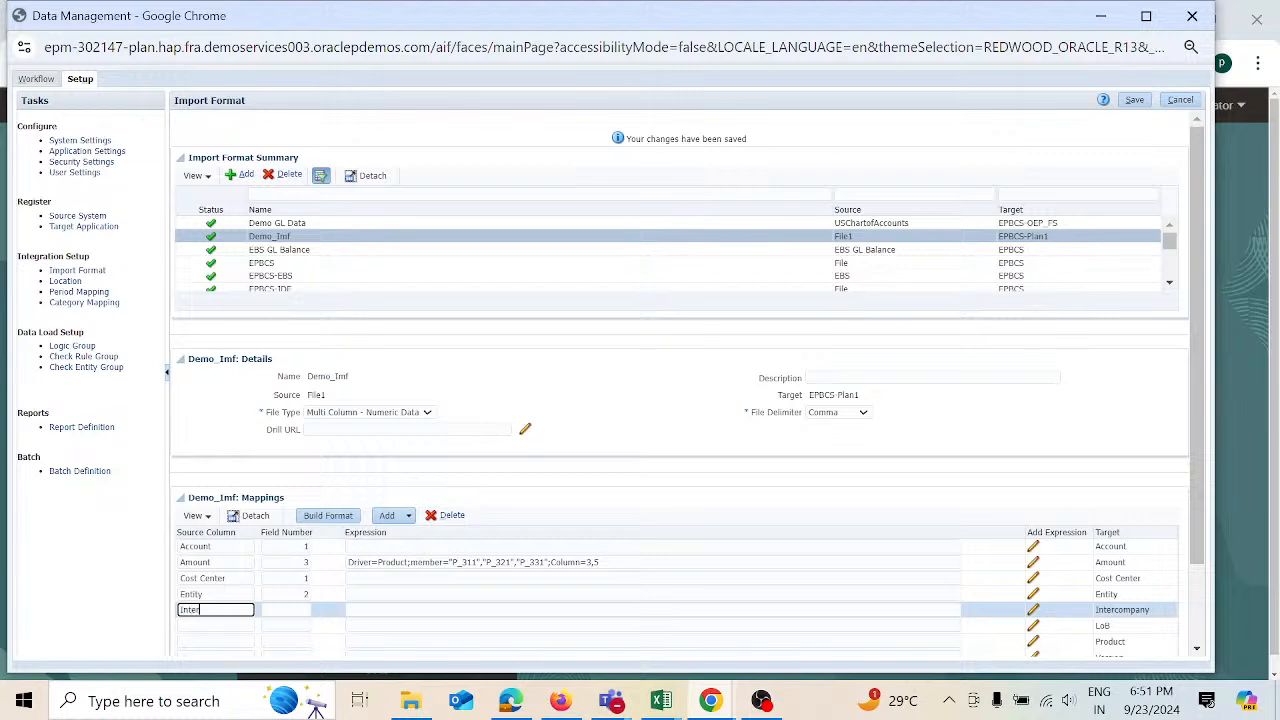
text(Intercompany)
key(Tab)
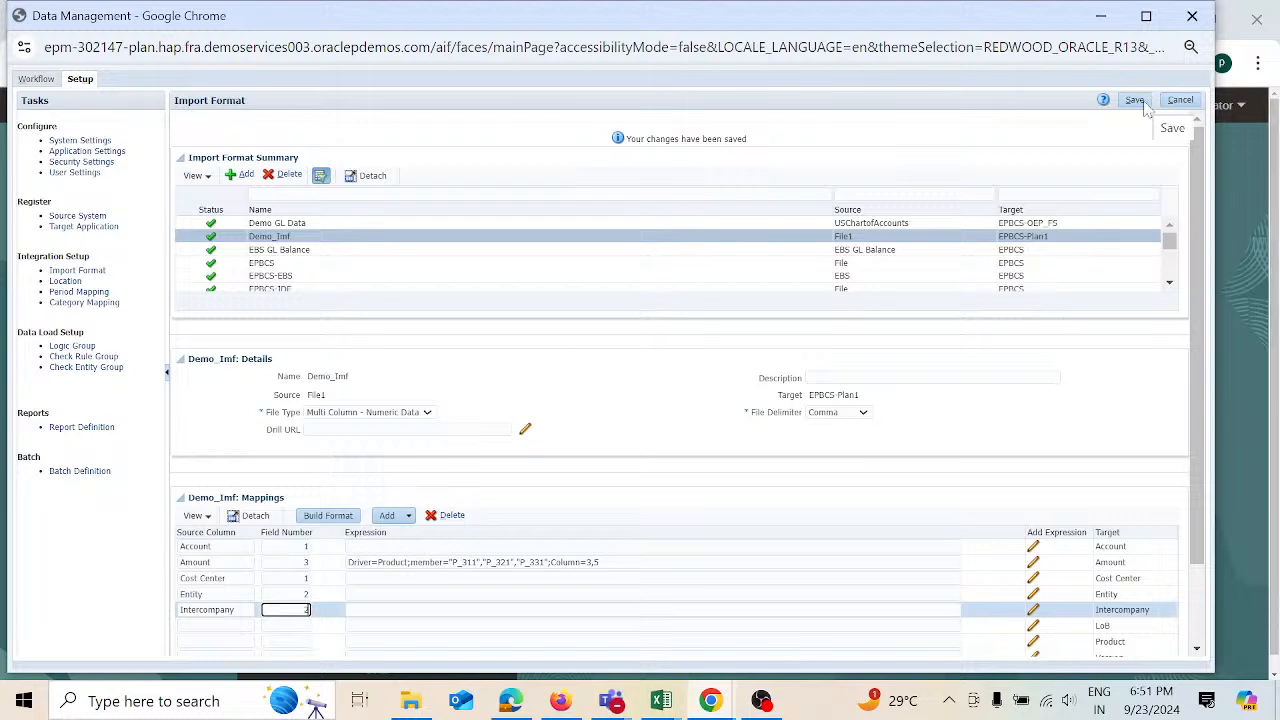
click(1146, 108)
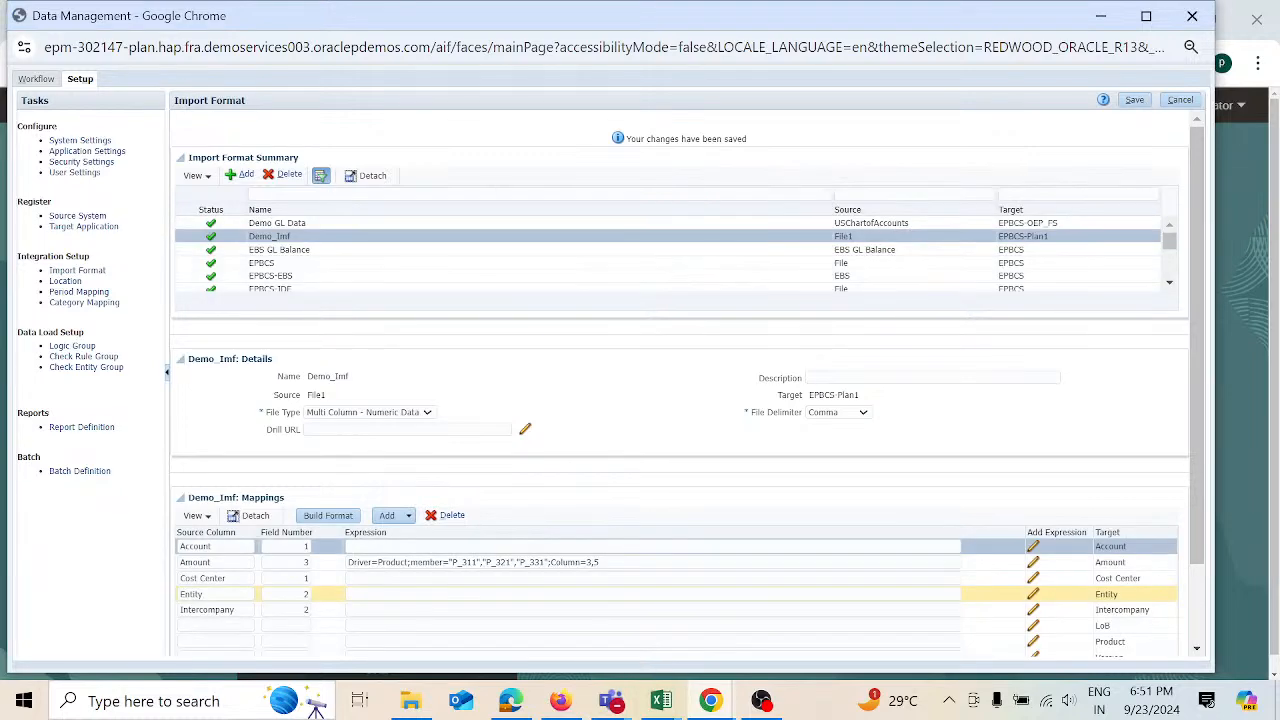
- Map LoB to source column LoB with field number 2 and Product to source column Product with field number 3, and save
scroll(388, 598, down, 2)
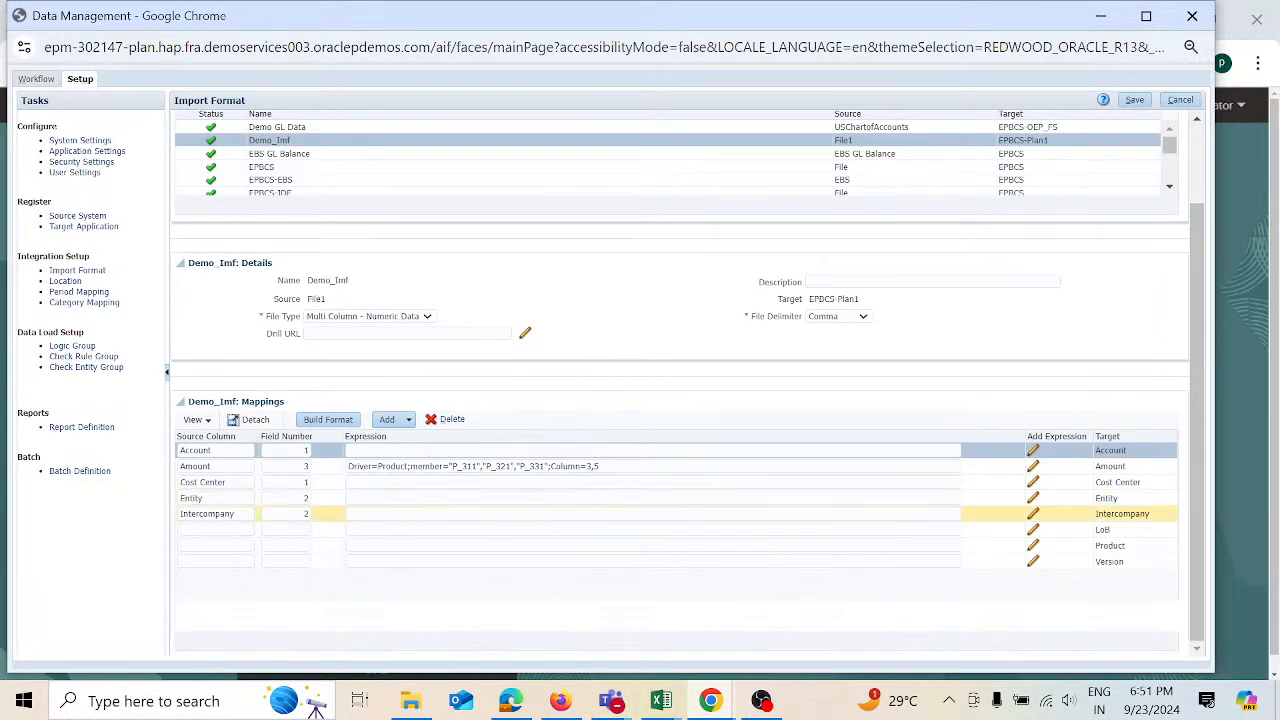
click(215, 529)
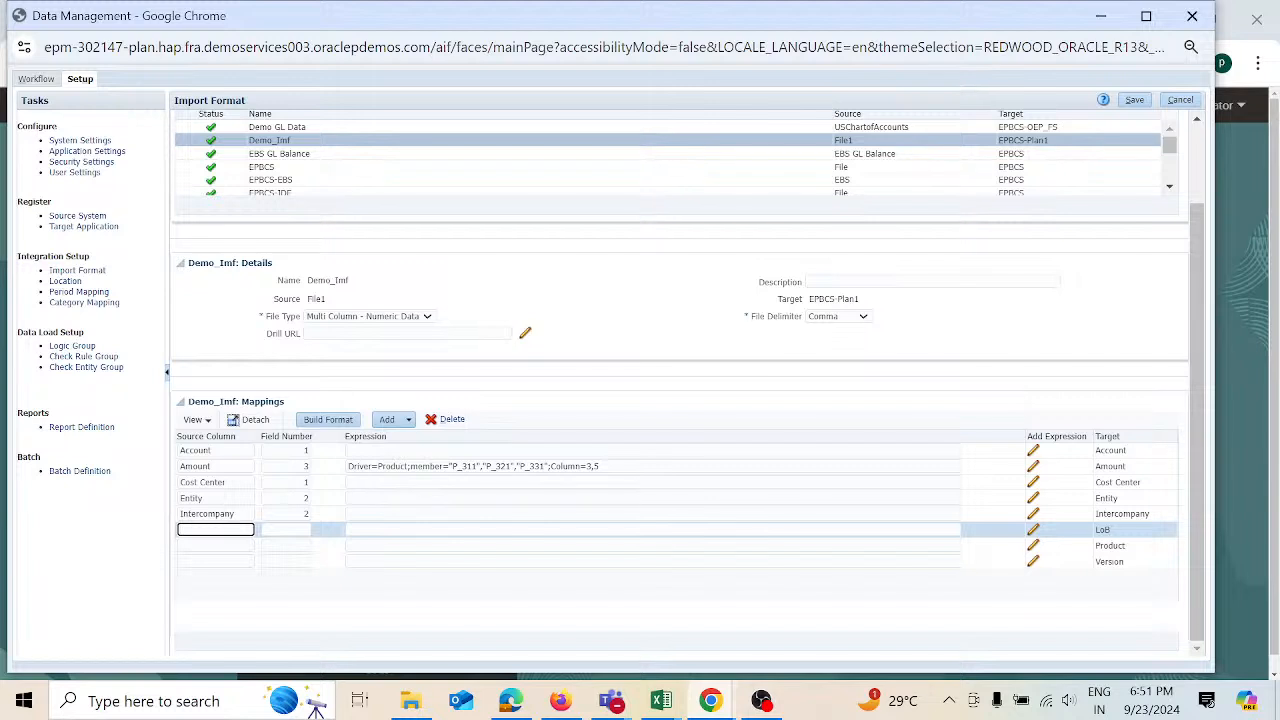
click(286, 529)
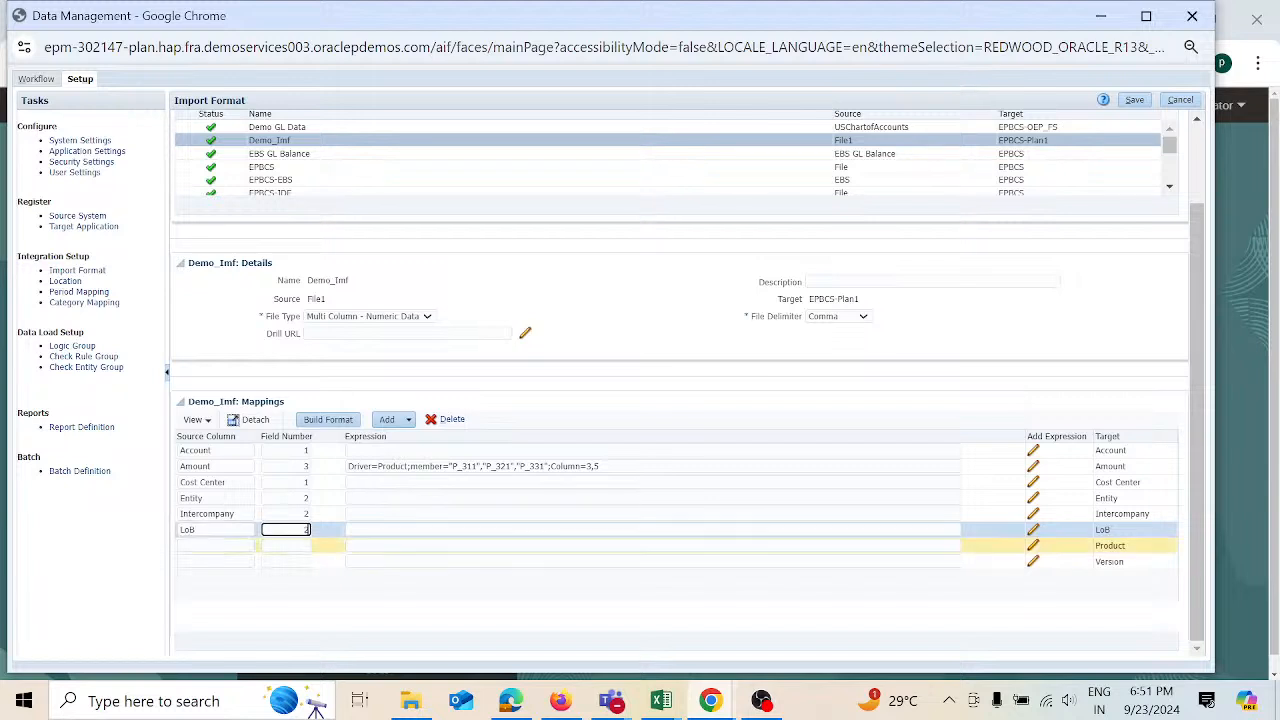
click(215, 546)
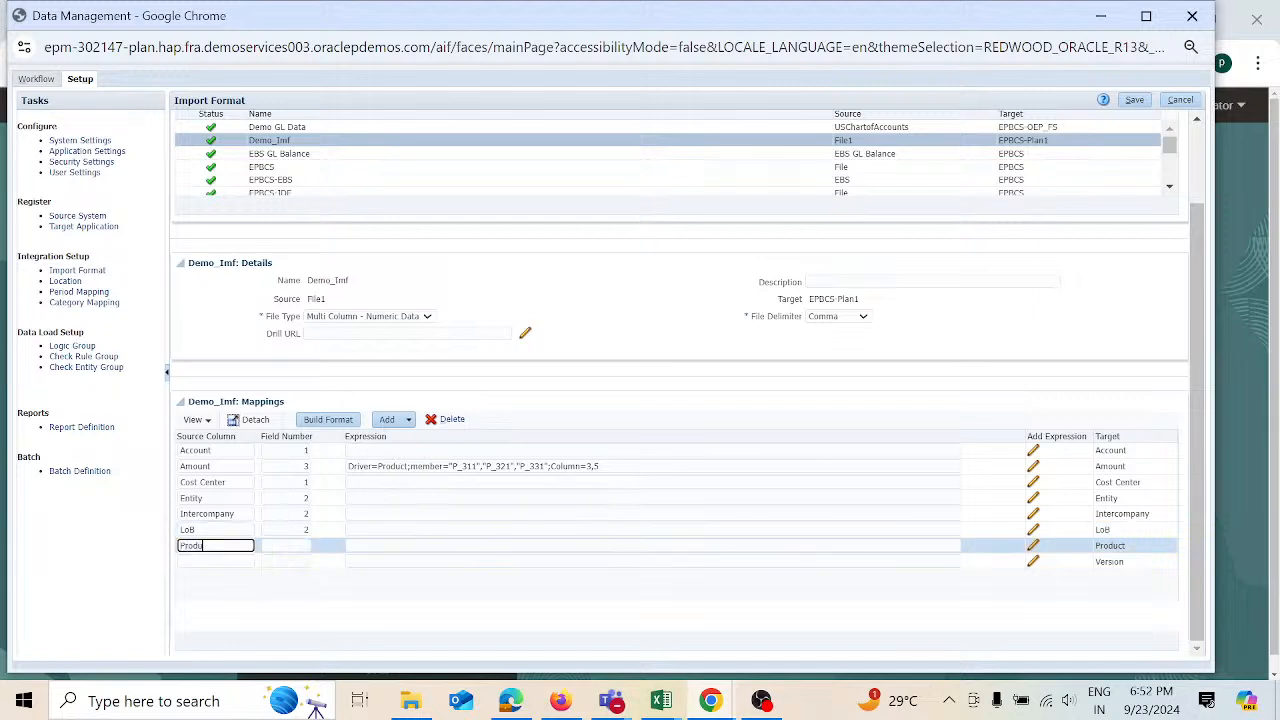
click(286, 546)
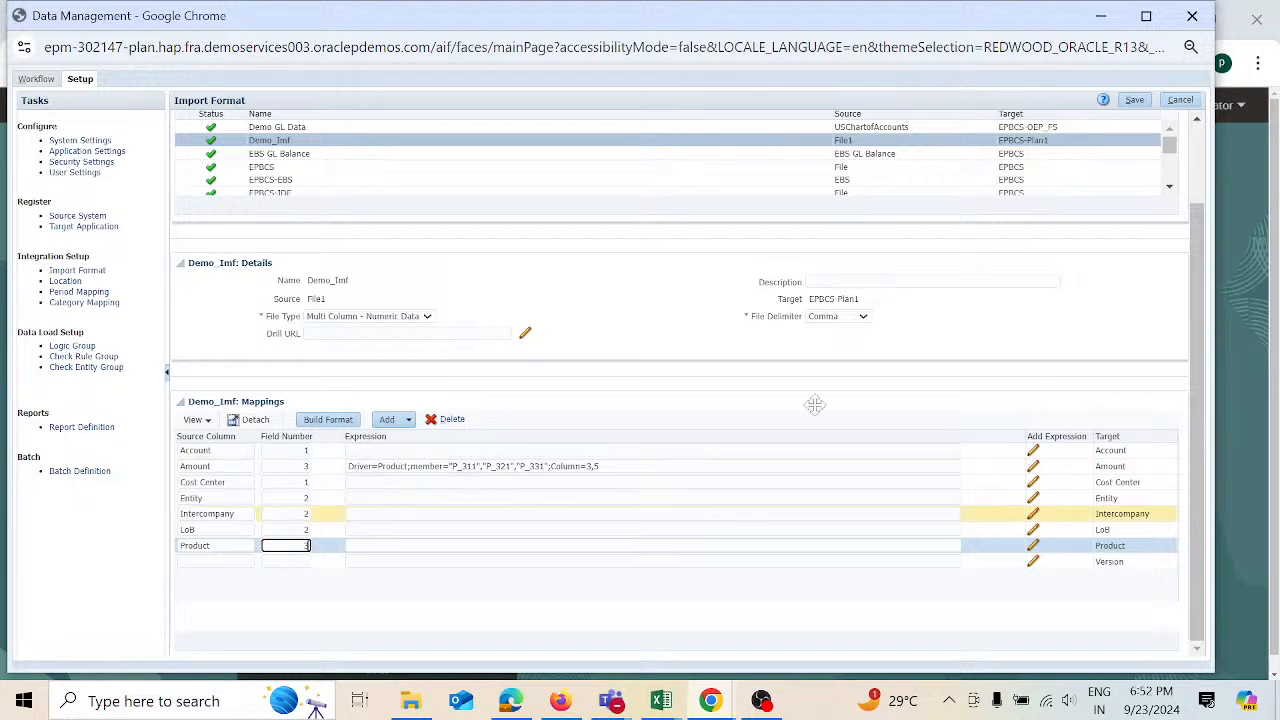
click(1138, 103)
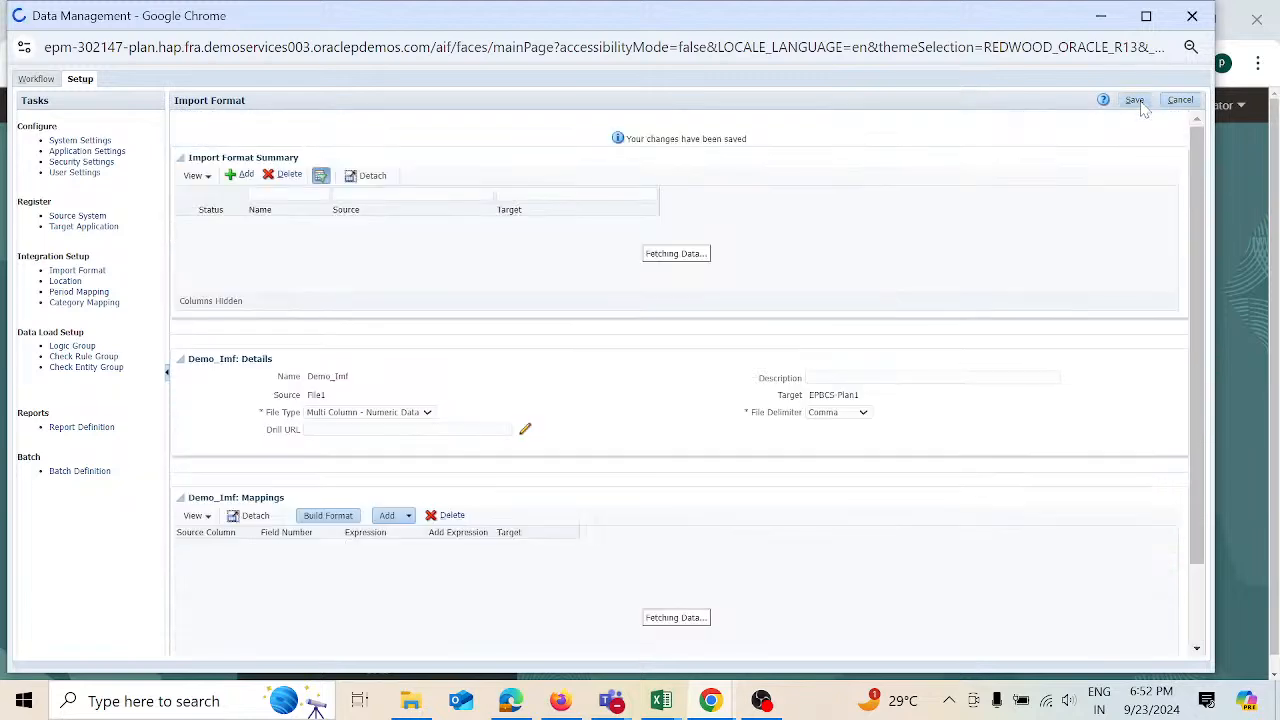
- Add a Fill expression with value 3,5 to the Product mapping row and save the import format
scroll(674, 560, down, 1)
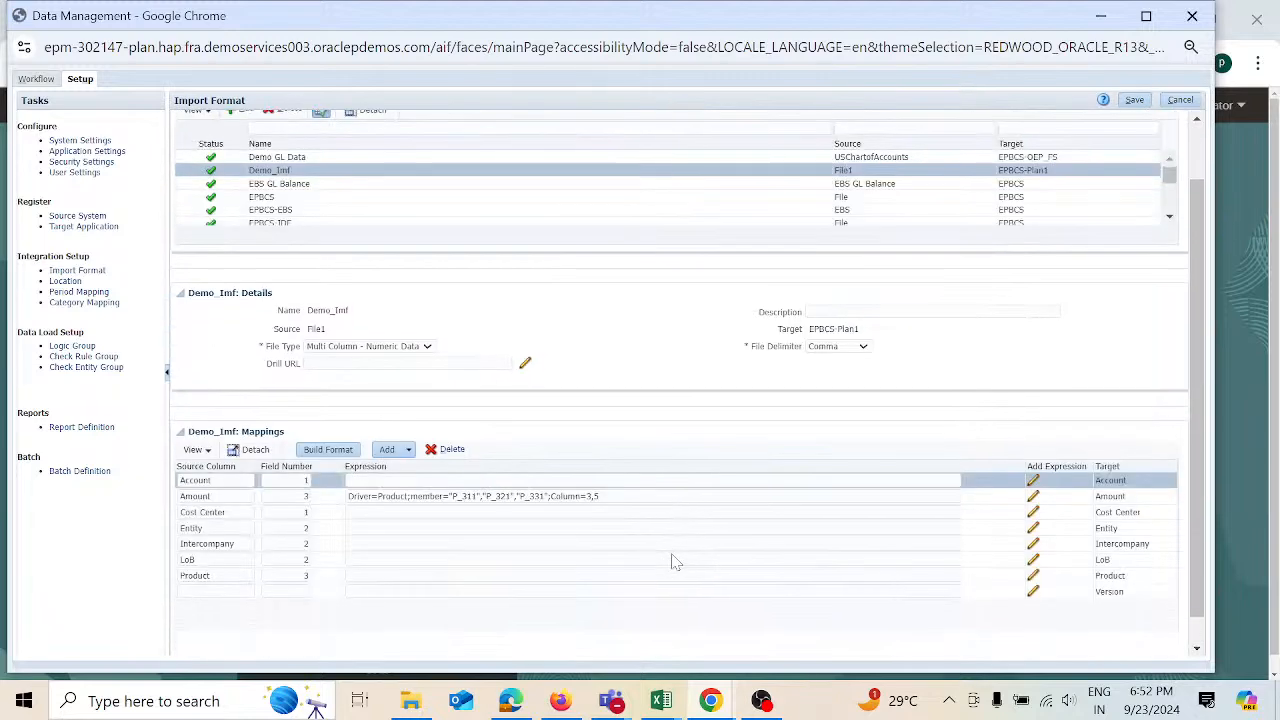
click(430, 570)
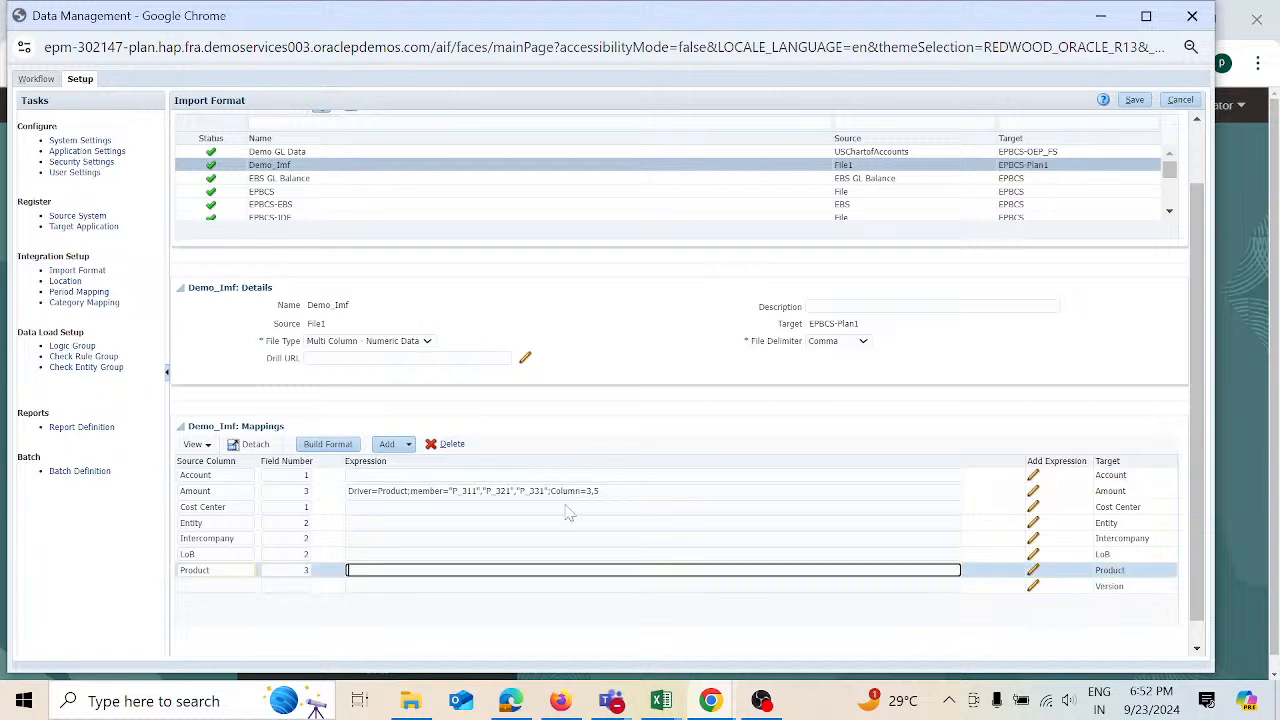
click(1034, 568)
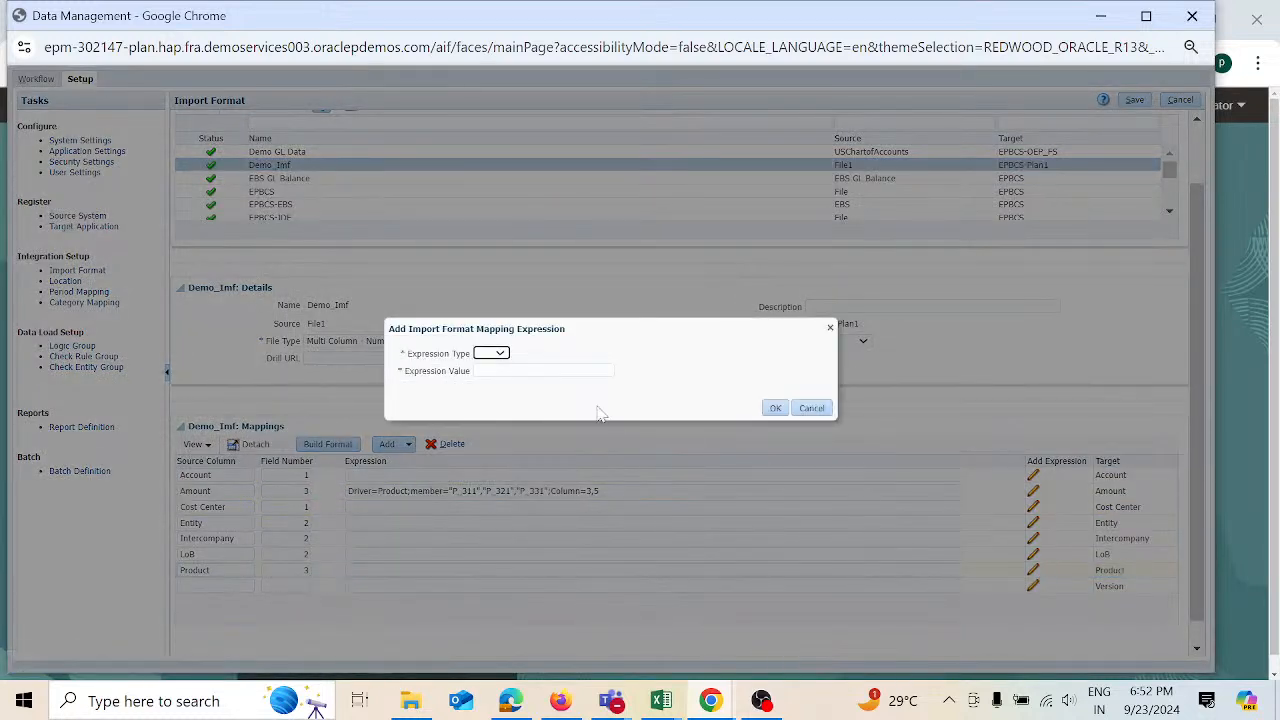
click(503, 353)
click(487, 397)
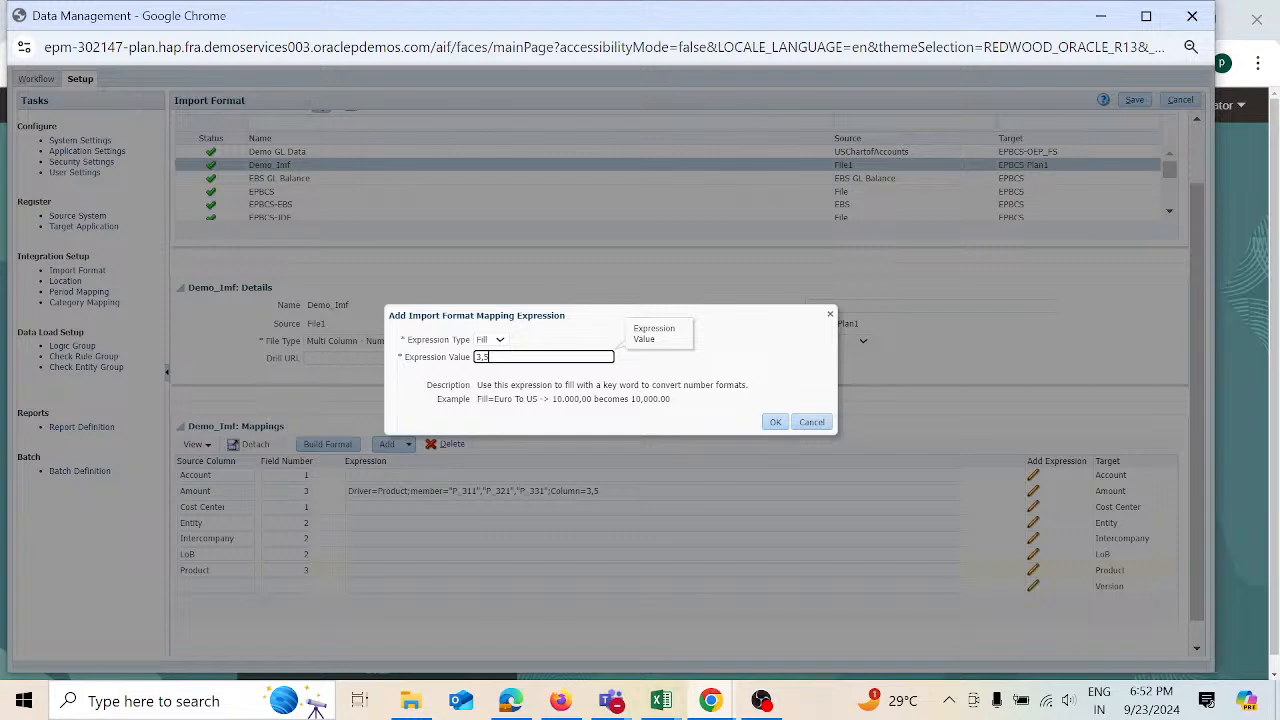
click(776, 422)
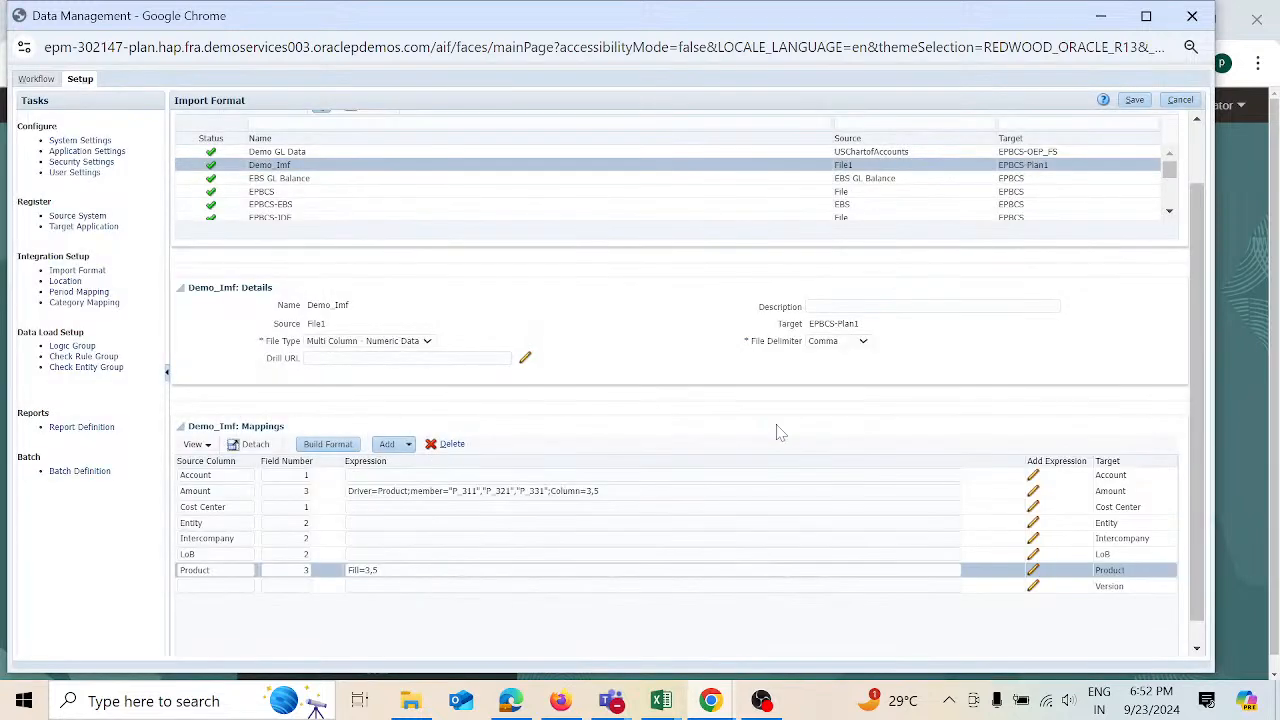
click(1134, 100)
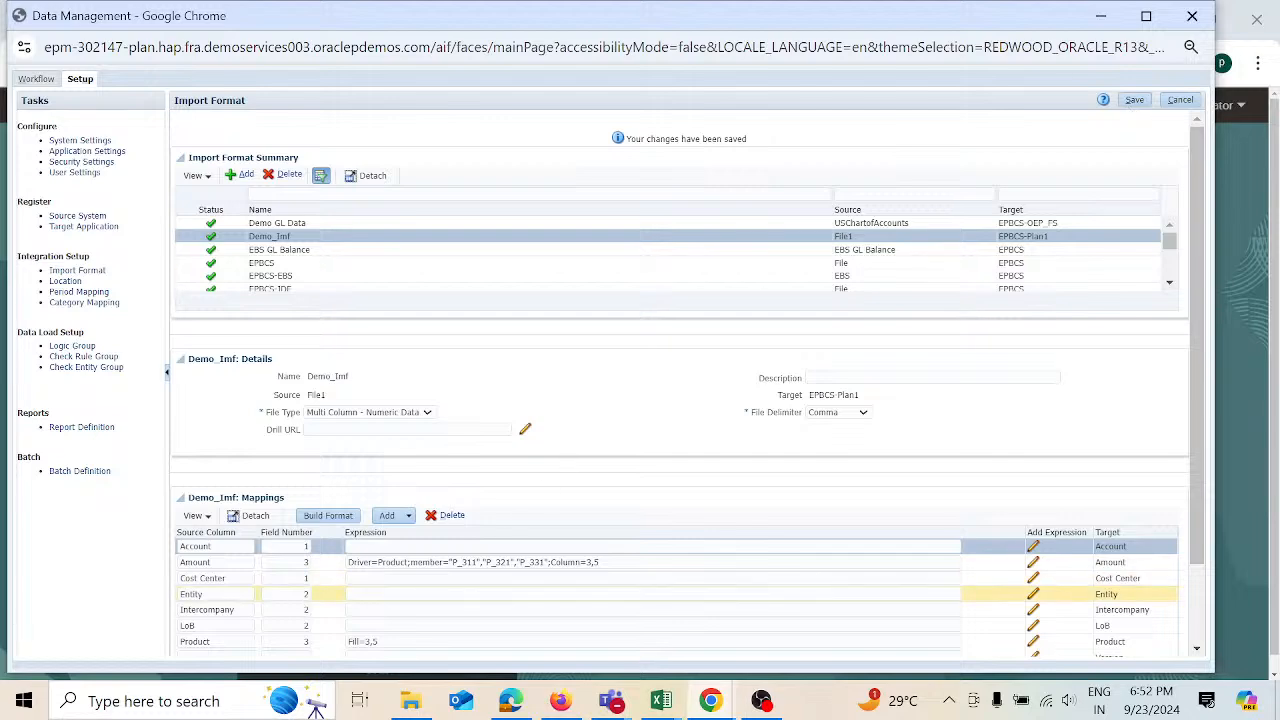
- Map the Version target to source column Version with field number 3 and save the import format
click(325, 593)
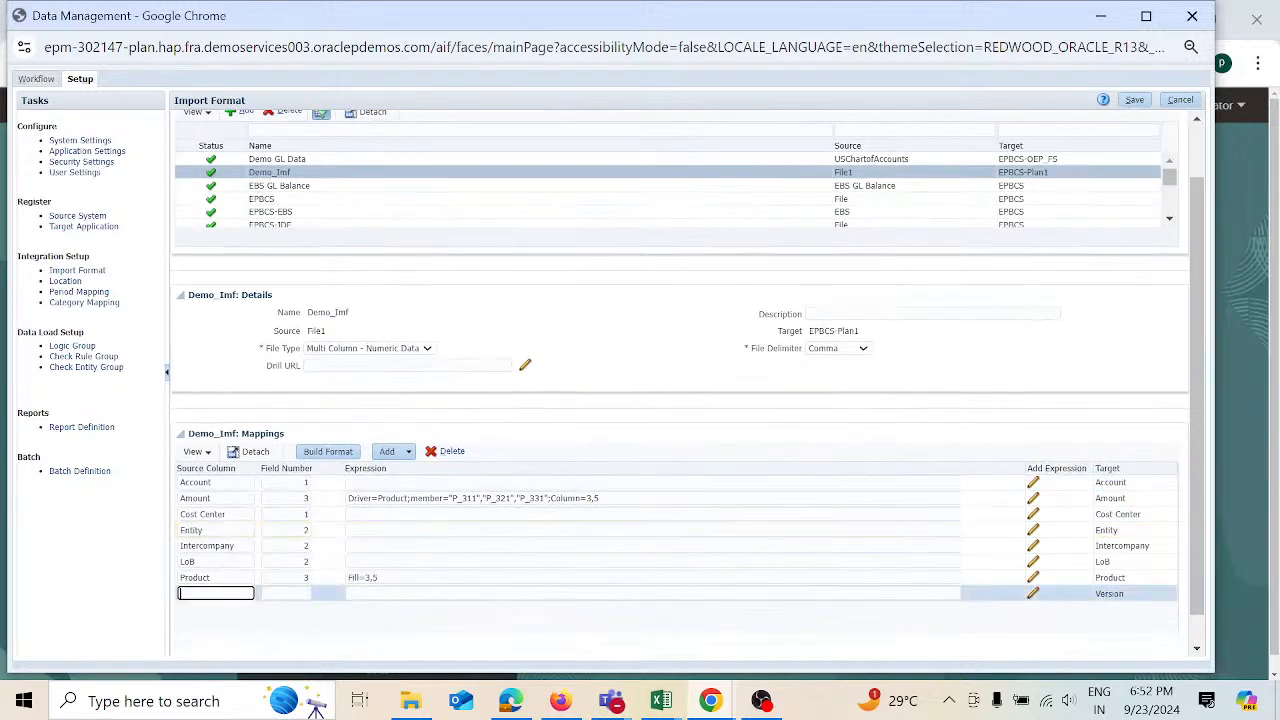
text(Version)
key(Tab)
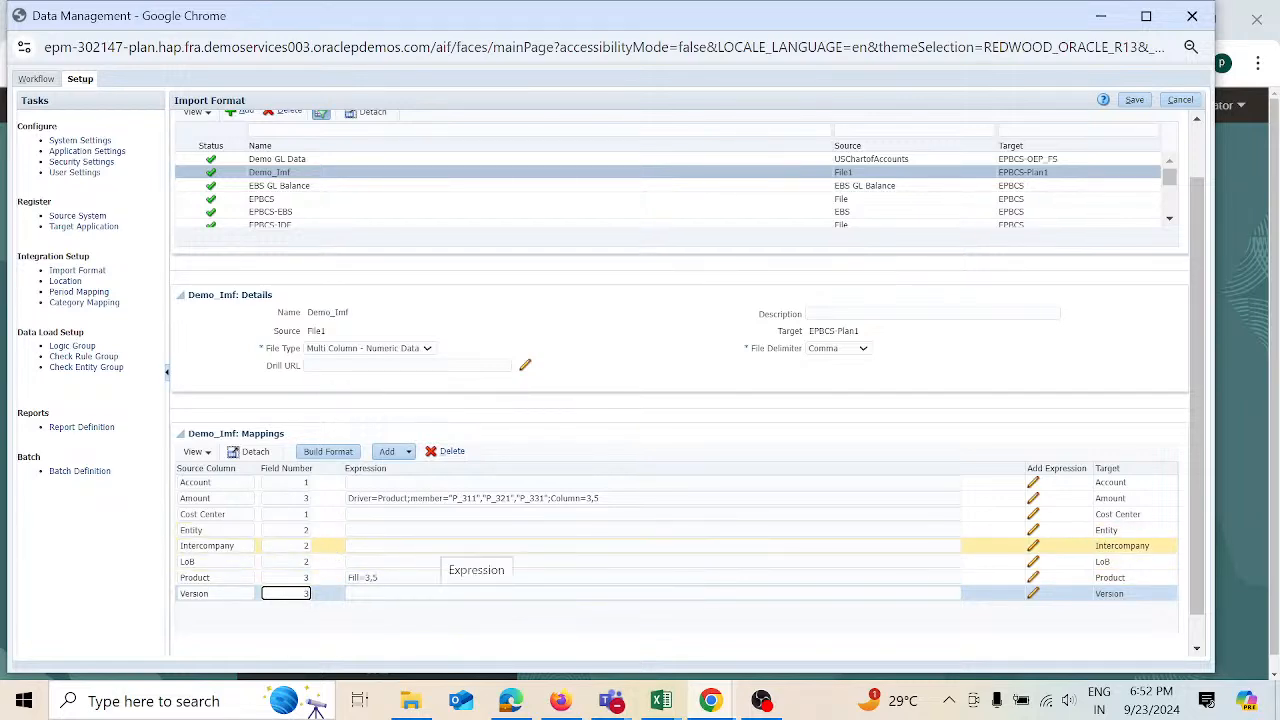
scroll(687, 362, up, 1)
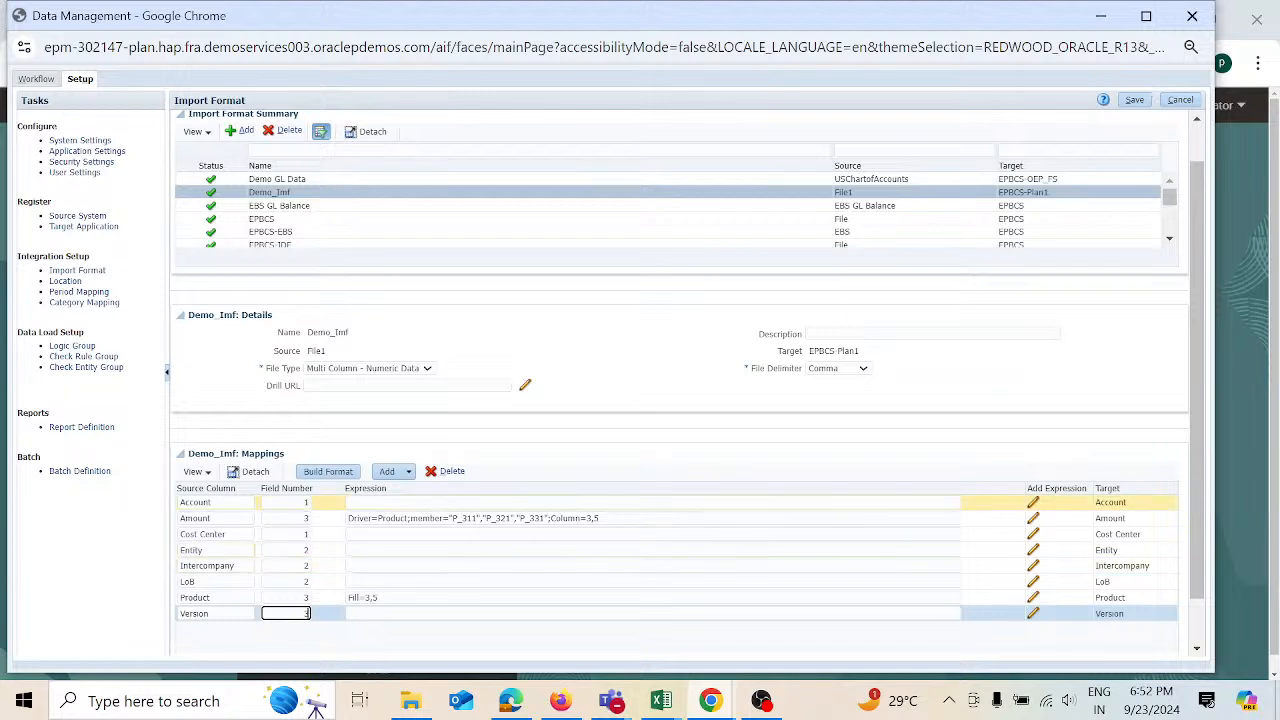
click(1140, 103)
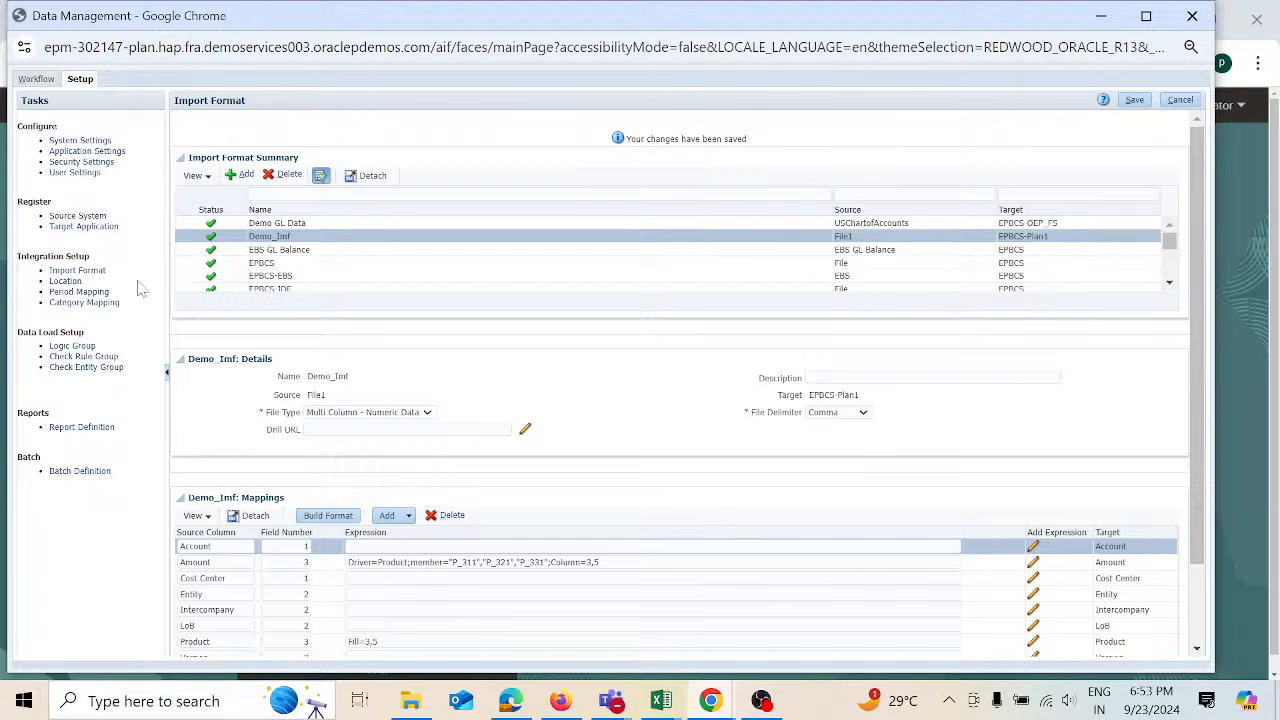
- Go to the Location setup, choose EPBCS-Plan1 as the target application and add a new location
click(66, 281)
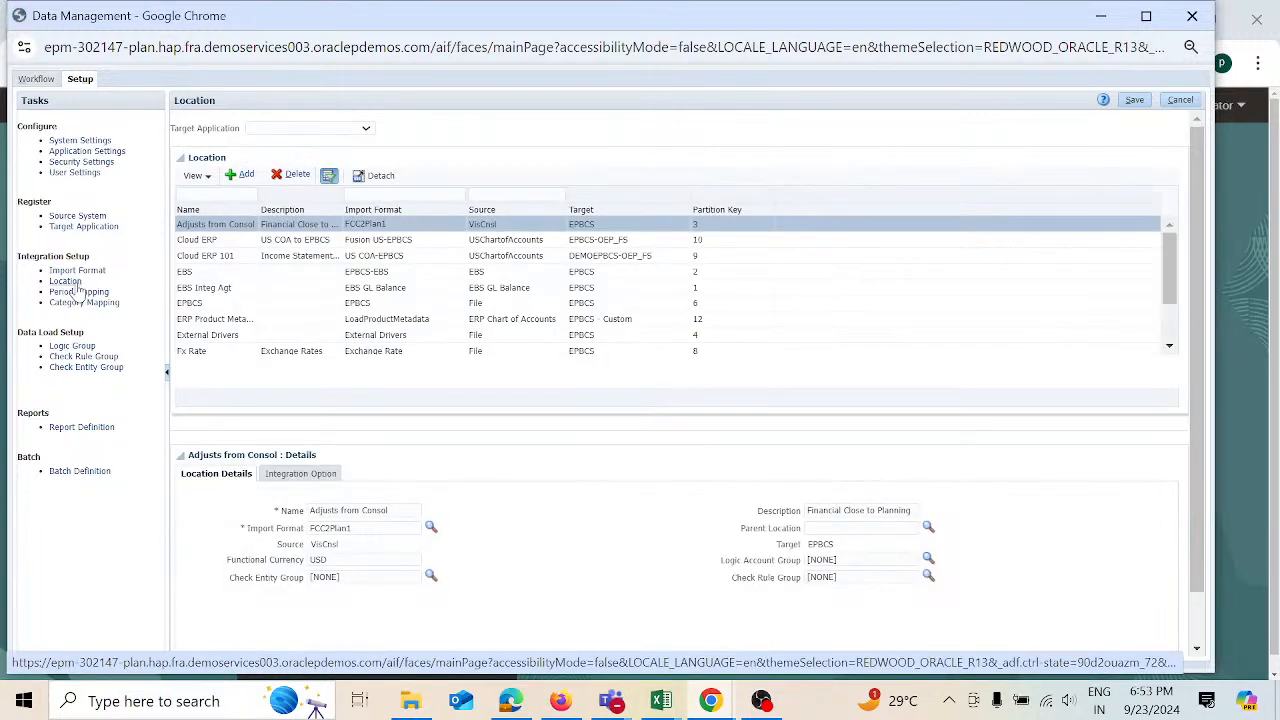
click(244, 176)
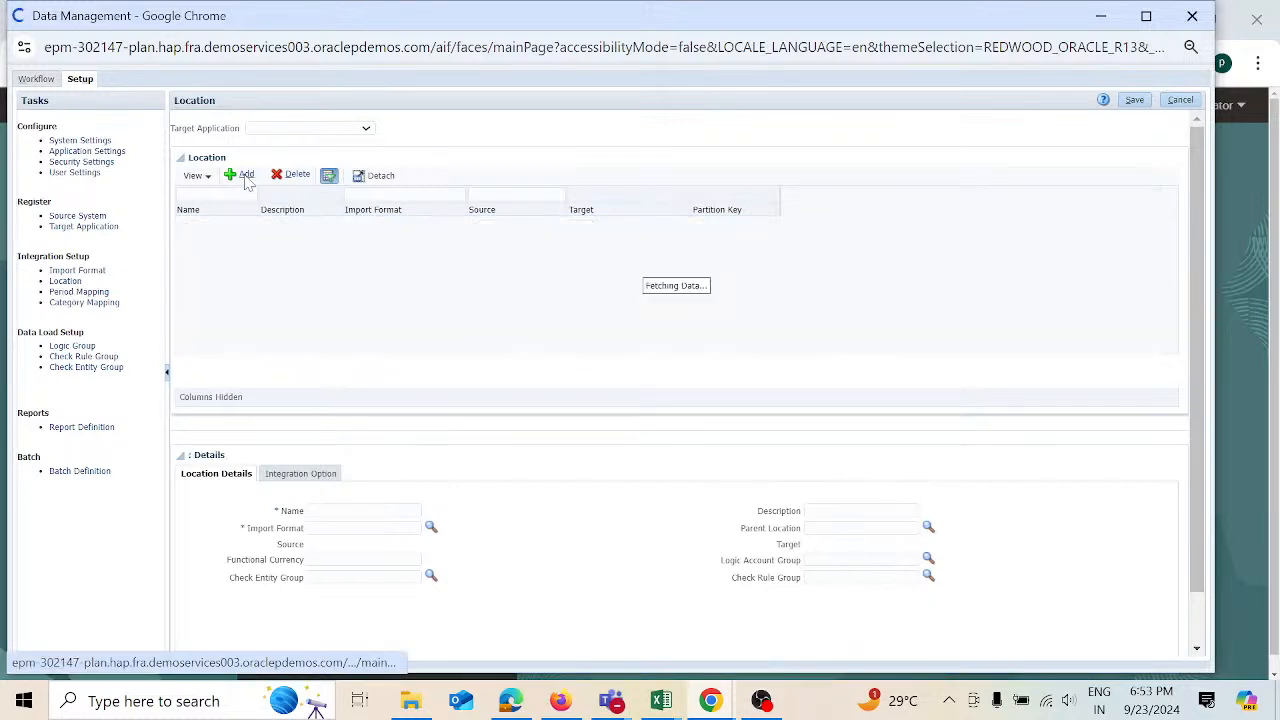
click(366, 130)
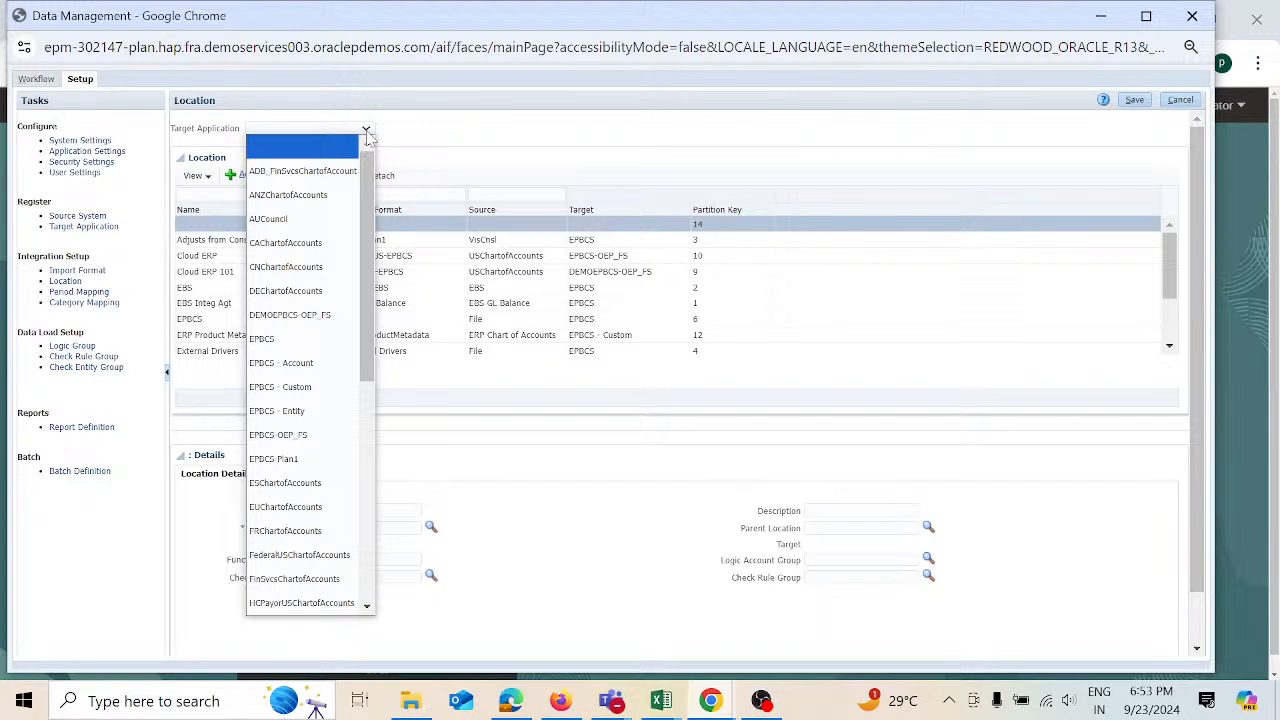
click(337, 459)
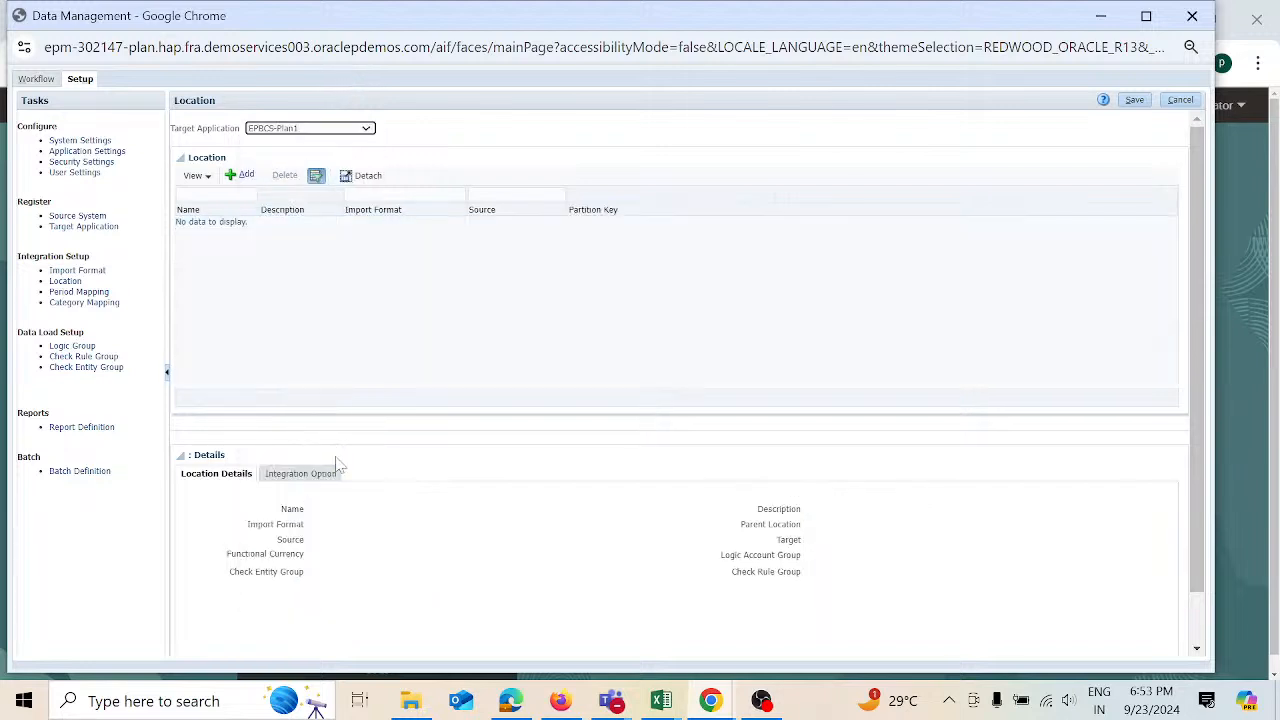
click(249, 177)
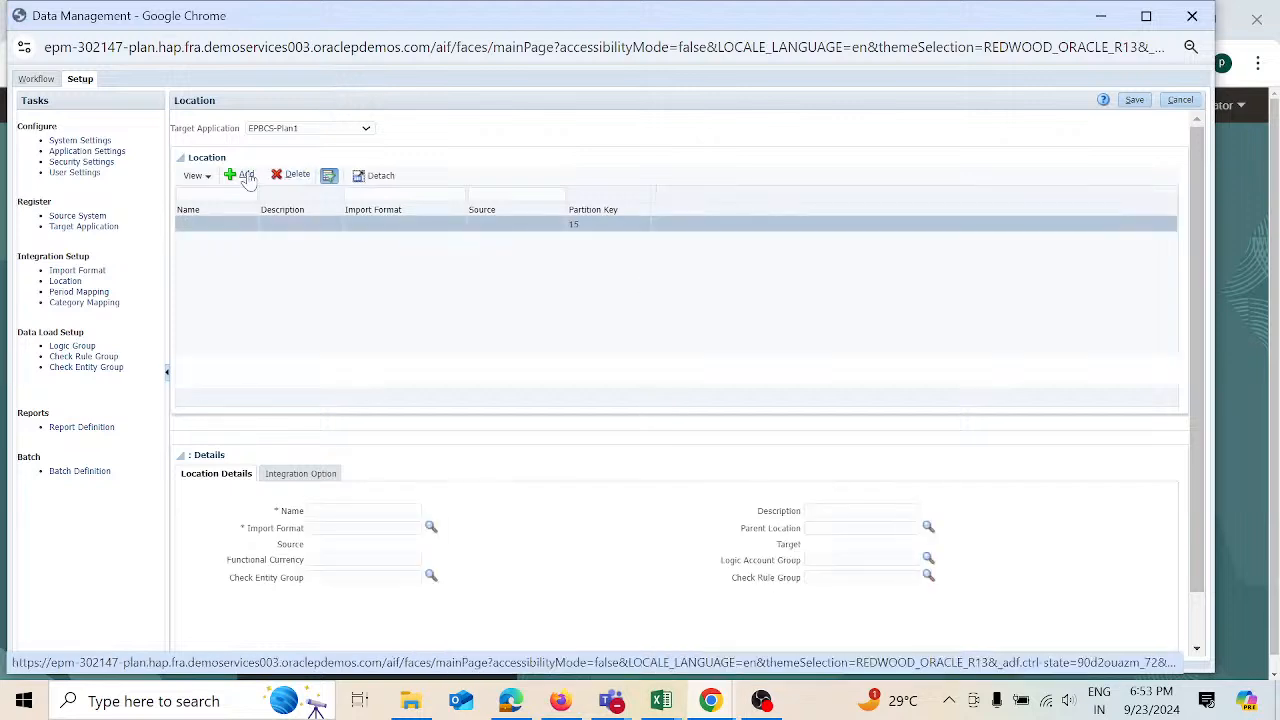
- Name the new location Demo_Loc, assign it the import format Demo_Imf and save it
click(364, 510)
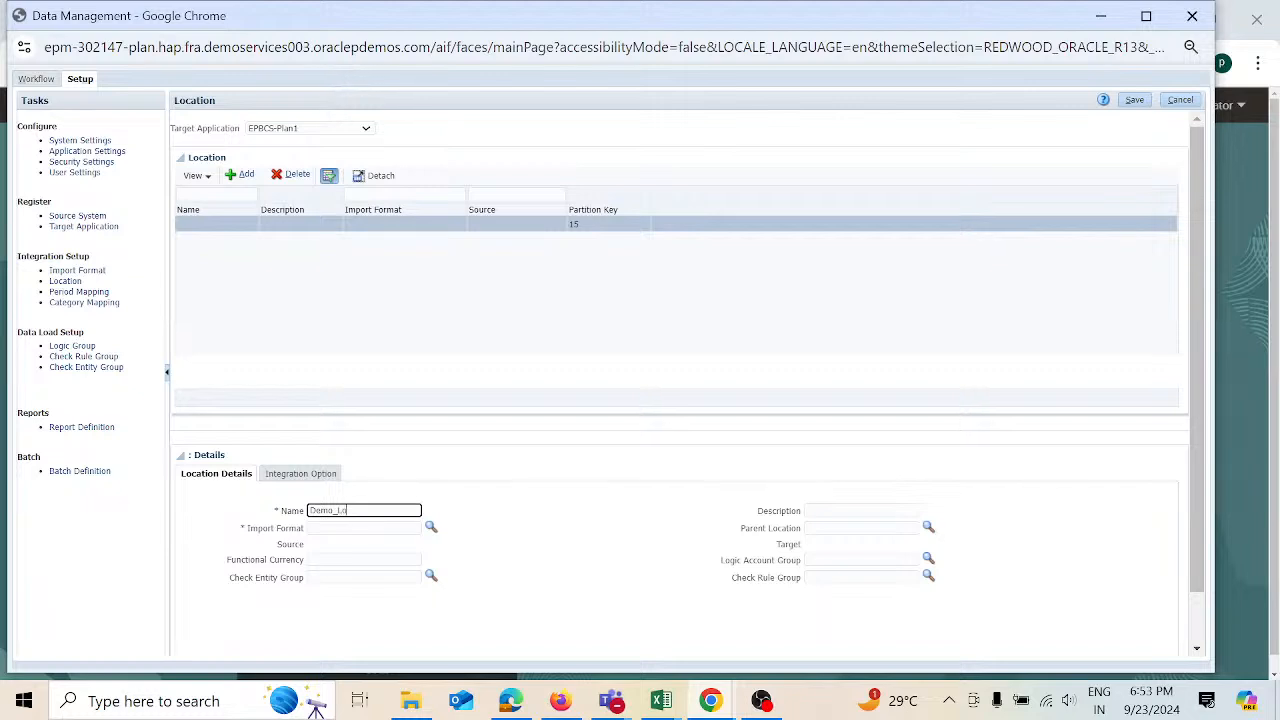
click(376, 528)
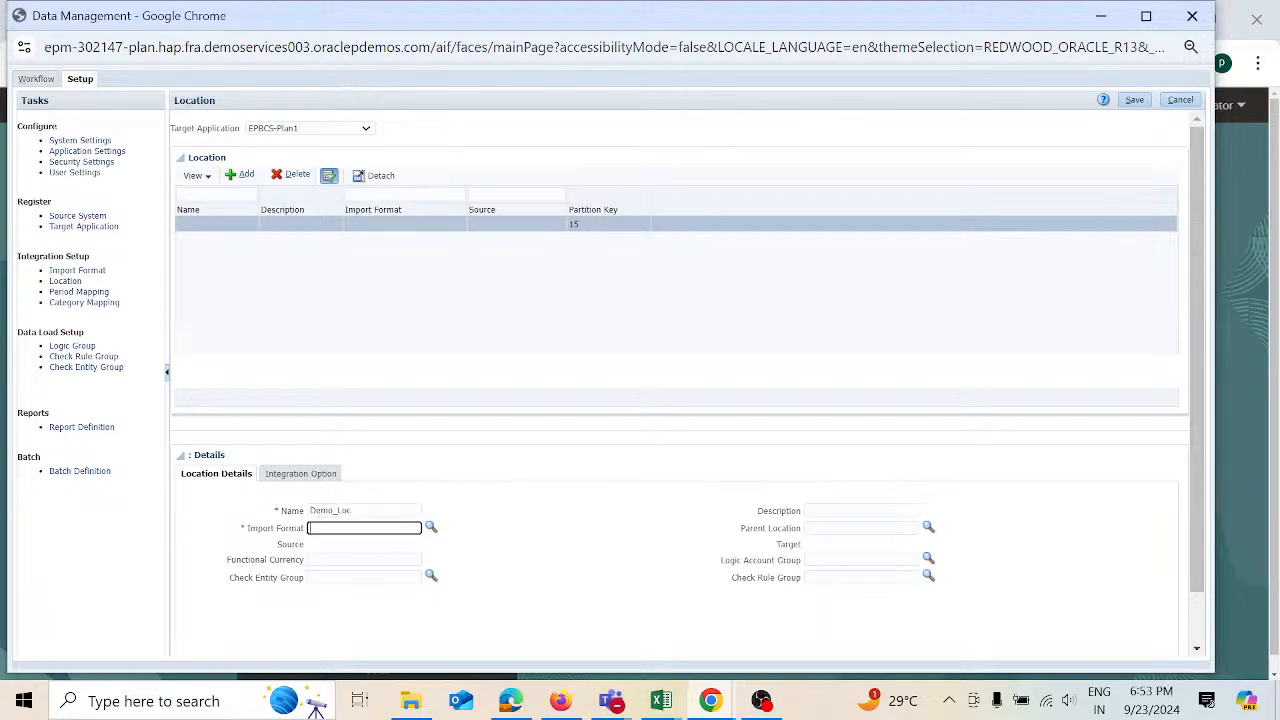
click(431, 529)
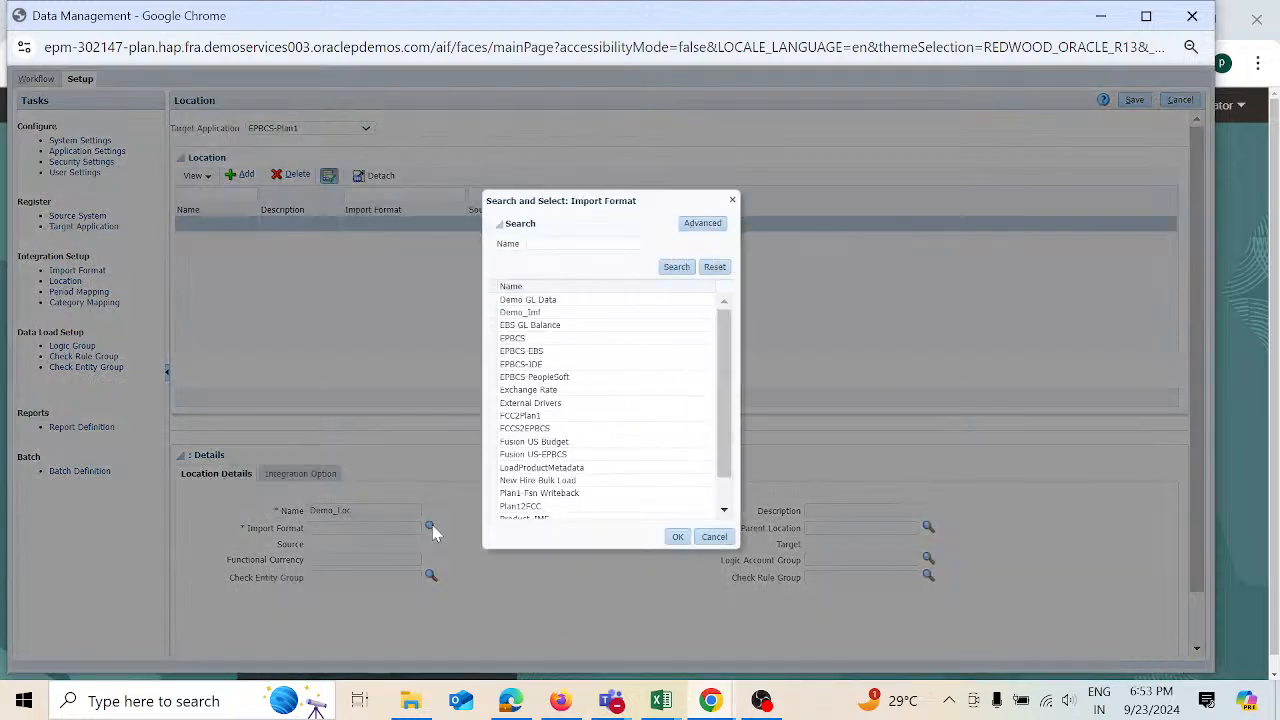
click(577, 317)
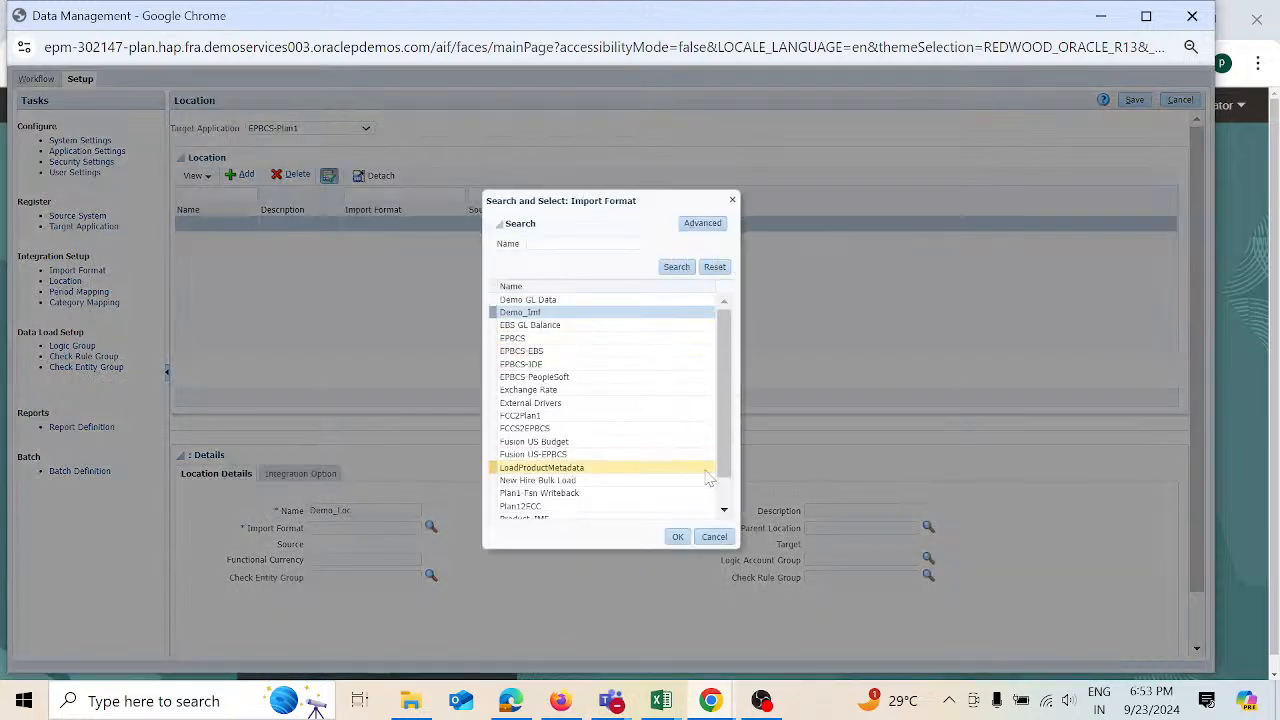
click(679, 539)
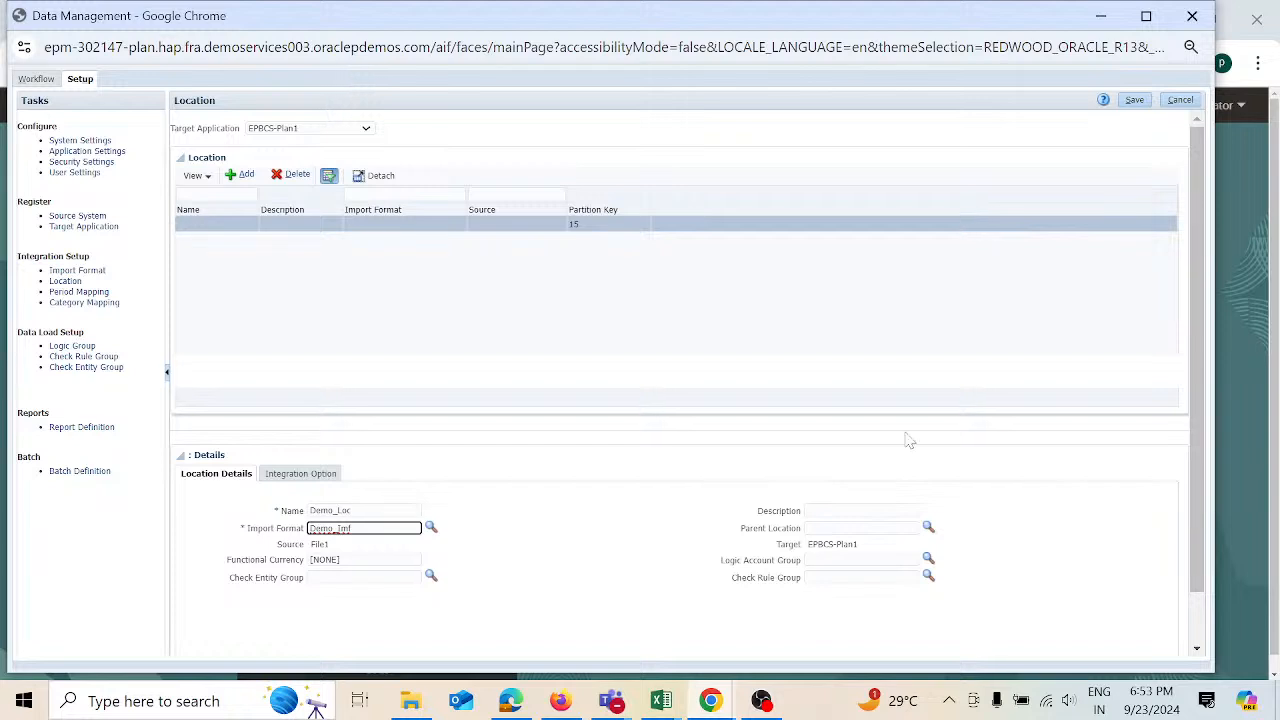
click(1145, 104)
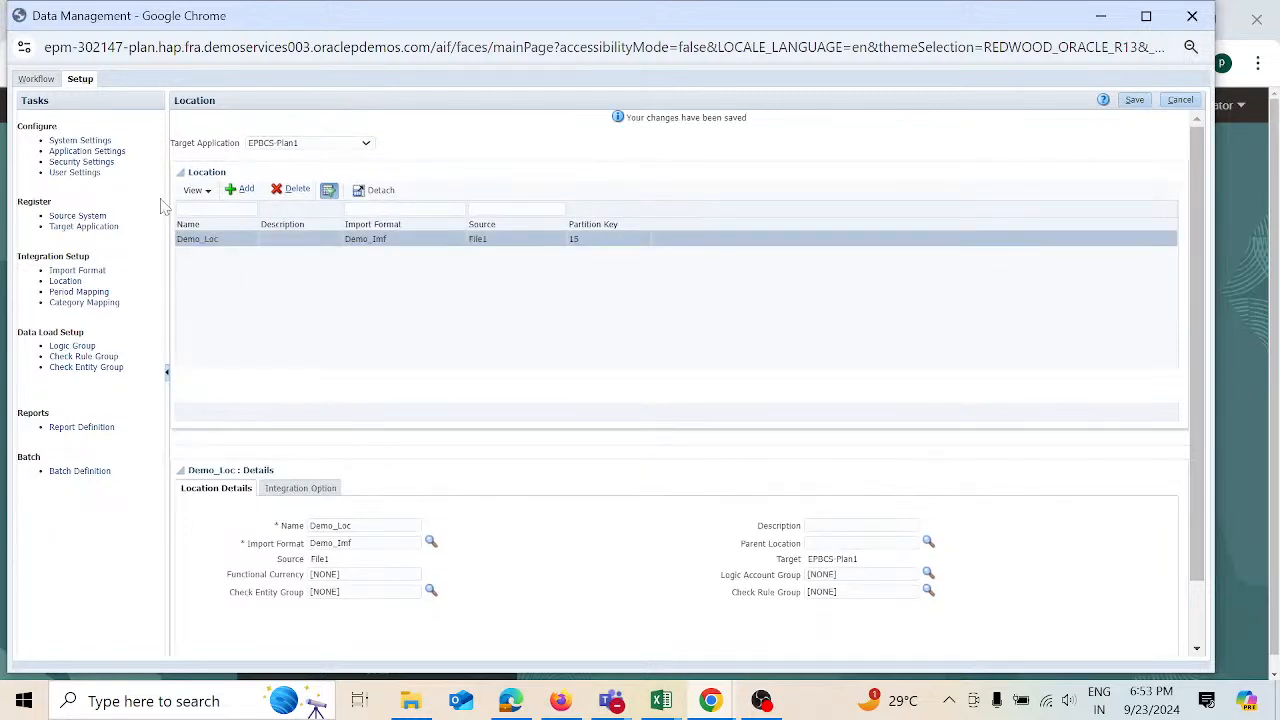
- Switch to the data load workflow and open Data Load Mapping
click(40, 80)
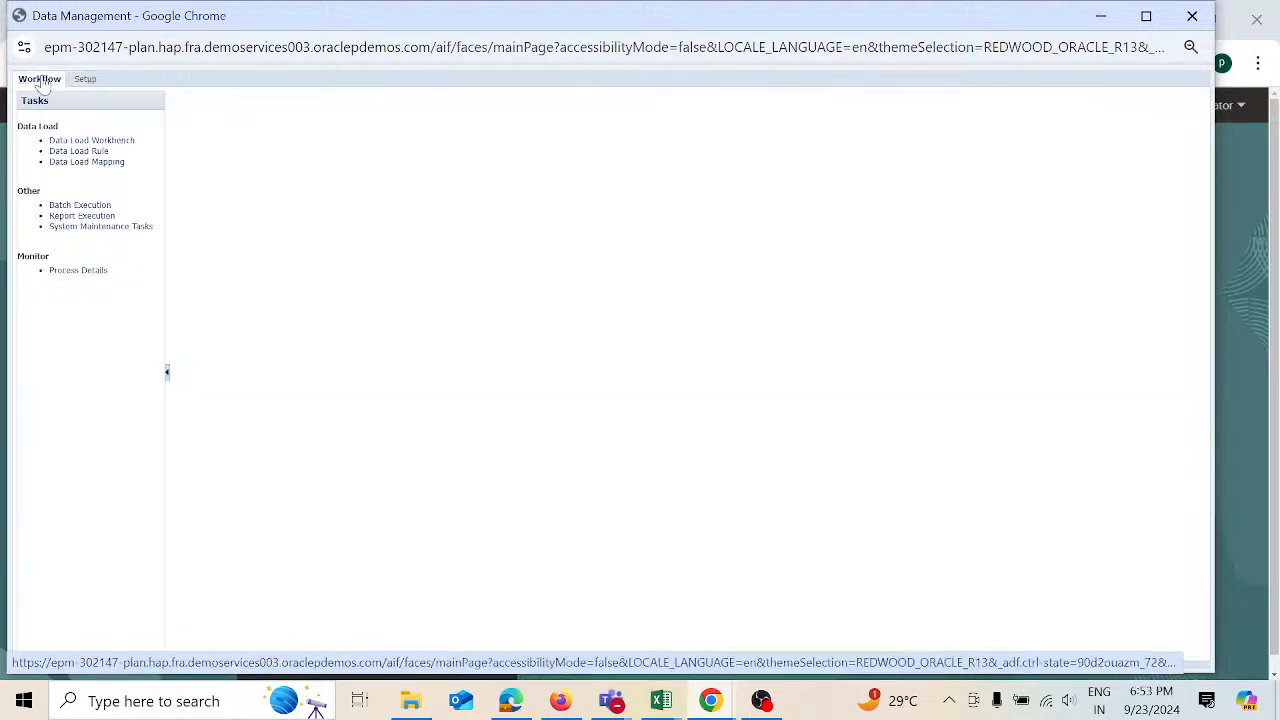
click(101, 168)
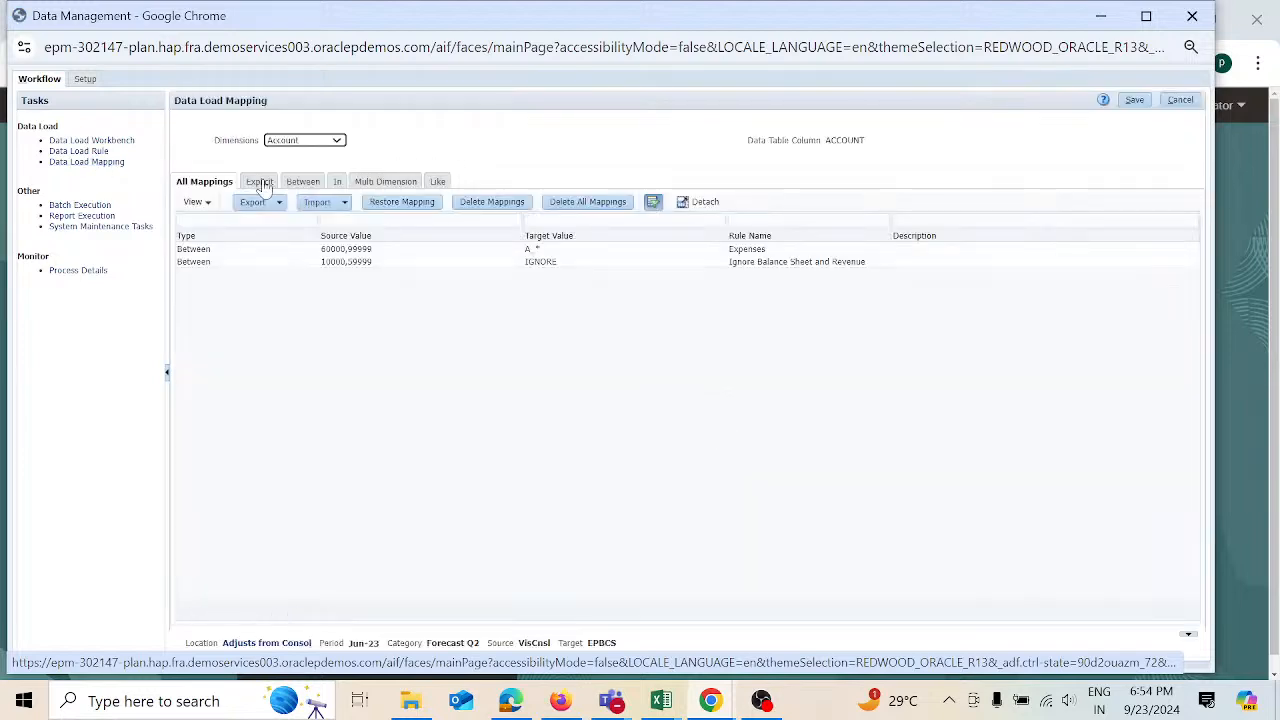
- Open the point of view selection and set its location to Demo_Loc
click(232, 646)
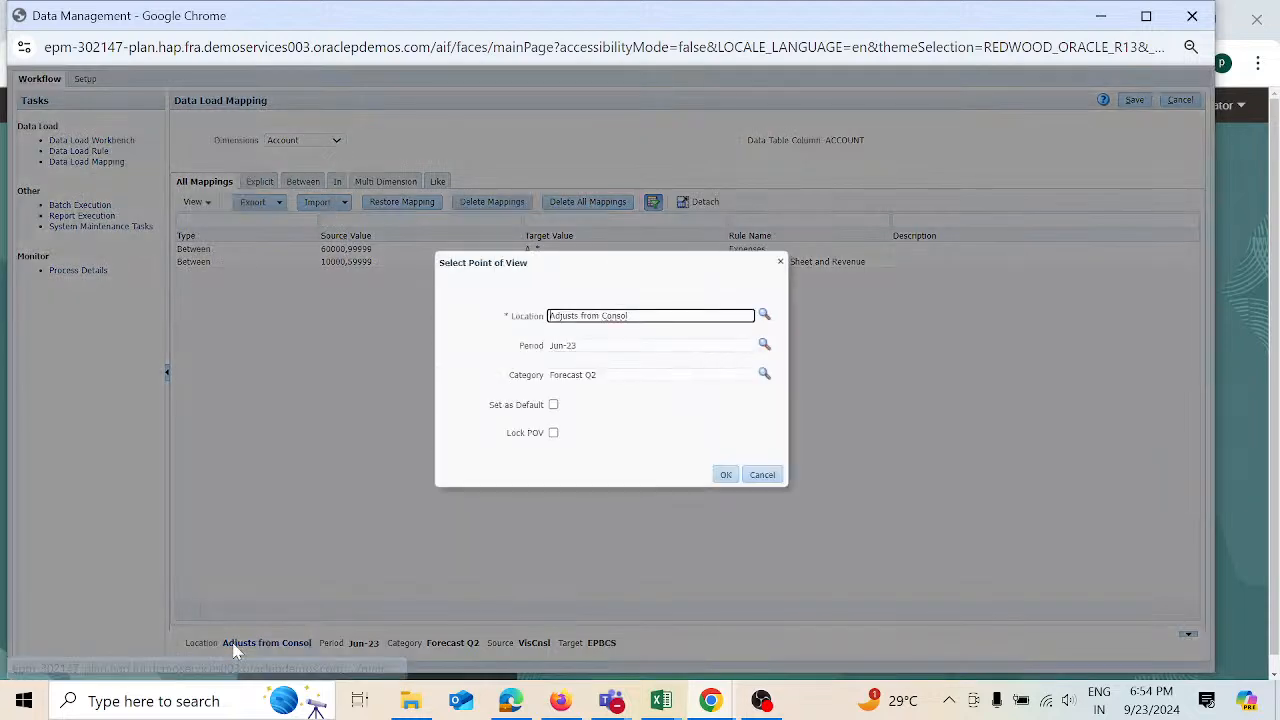
click(762, 318)
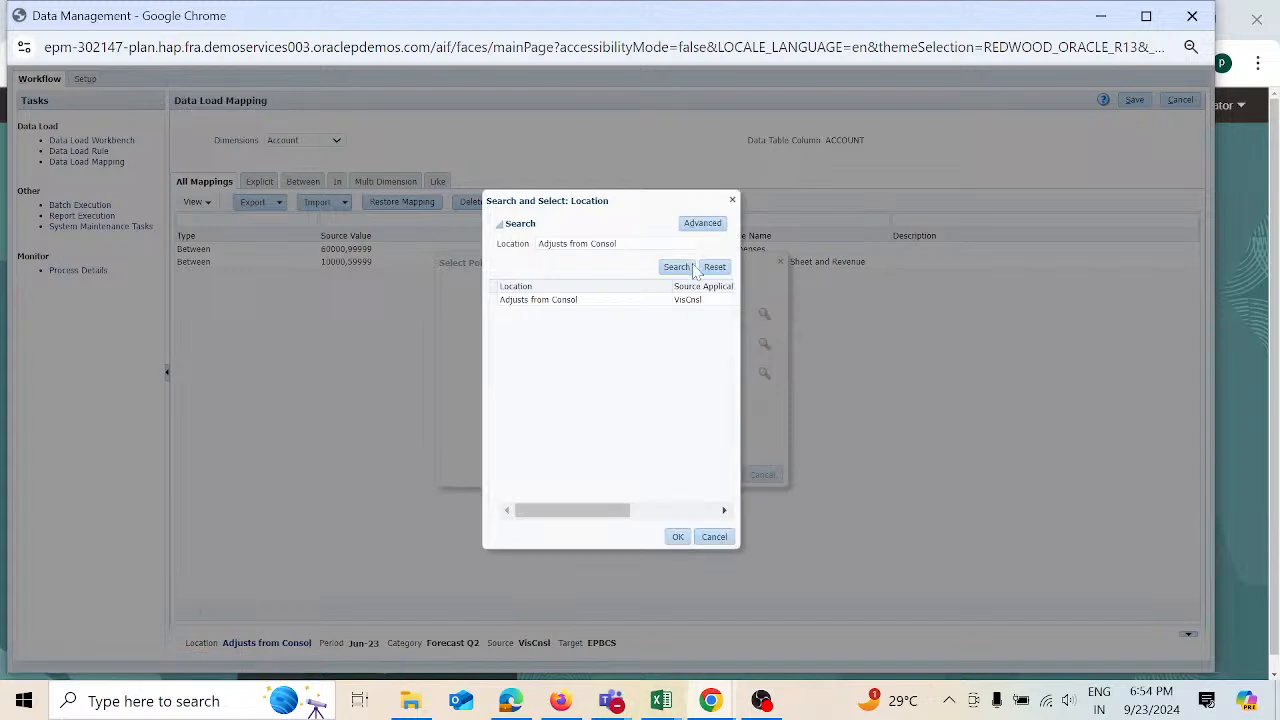
click(716, 268)
click(678, 268)
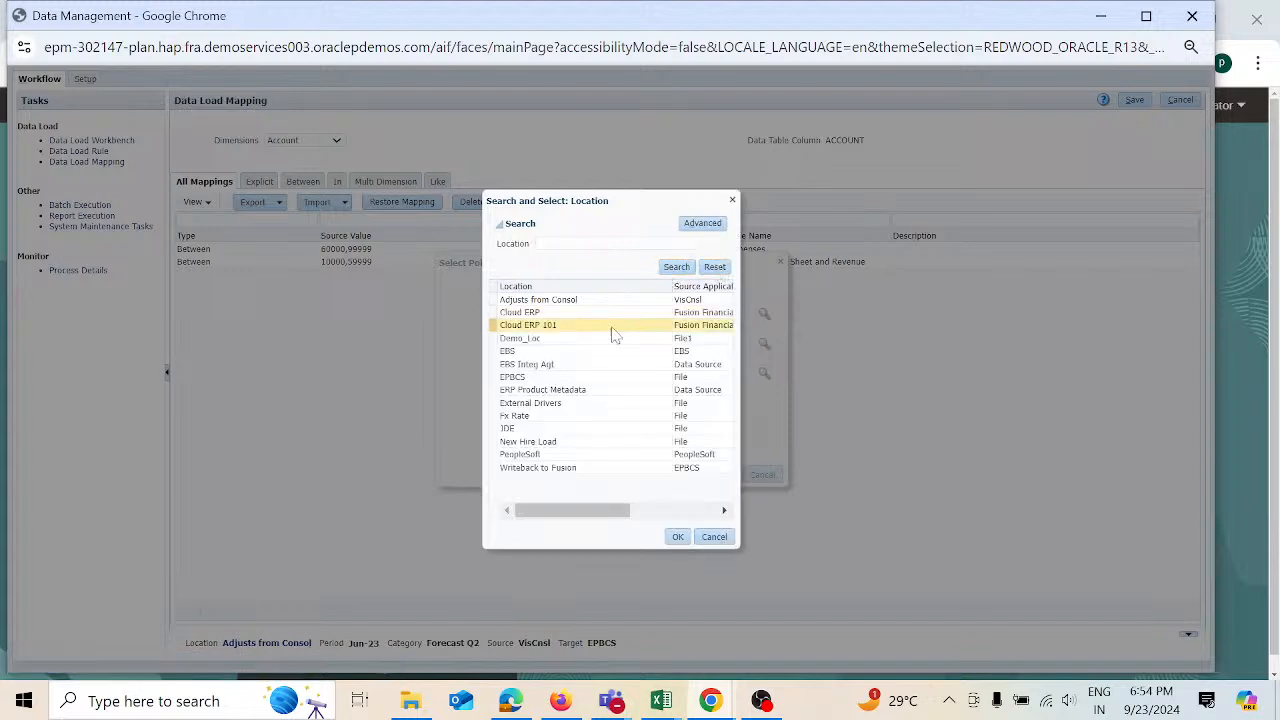
click(606, 344)
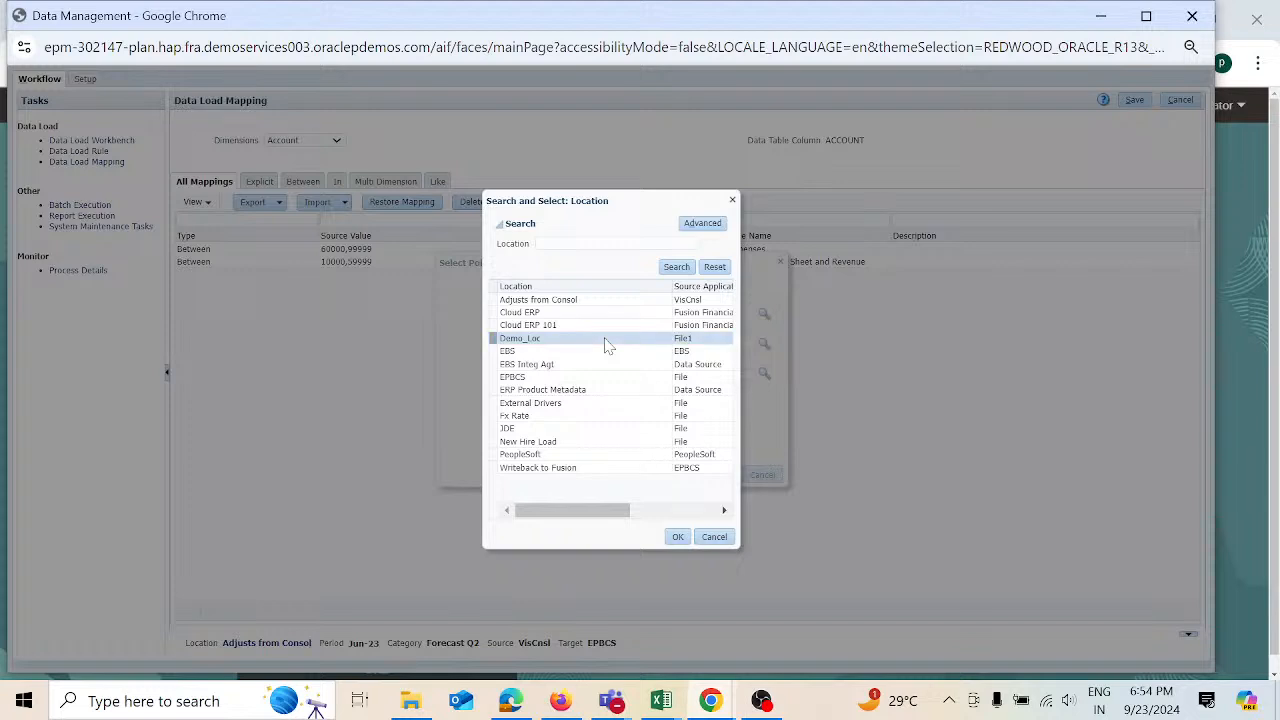
click(678, 537)
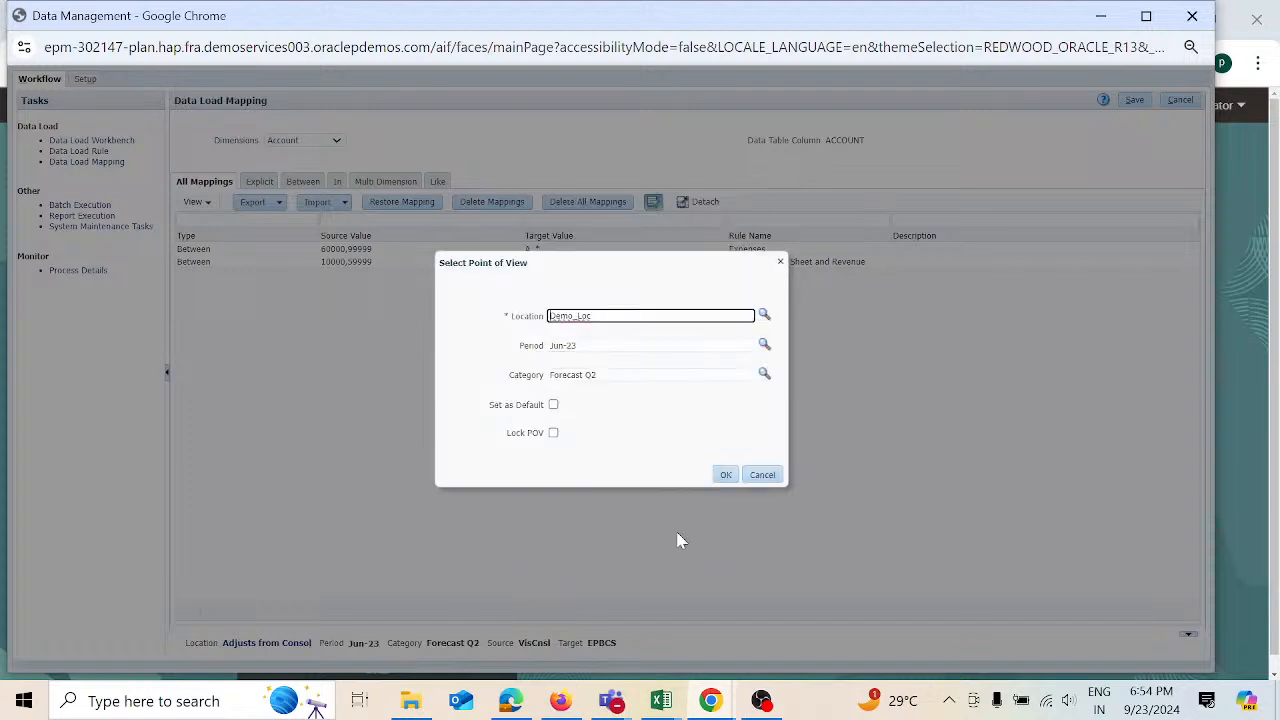
- Search for the period Jan-24 and set it as the point of view period
click(763, 346)
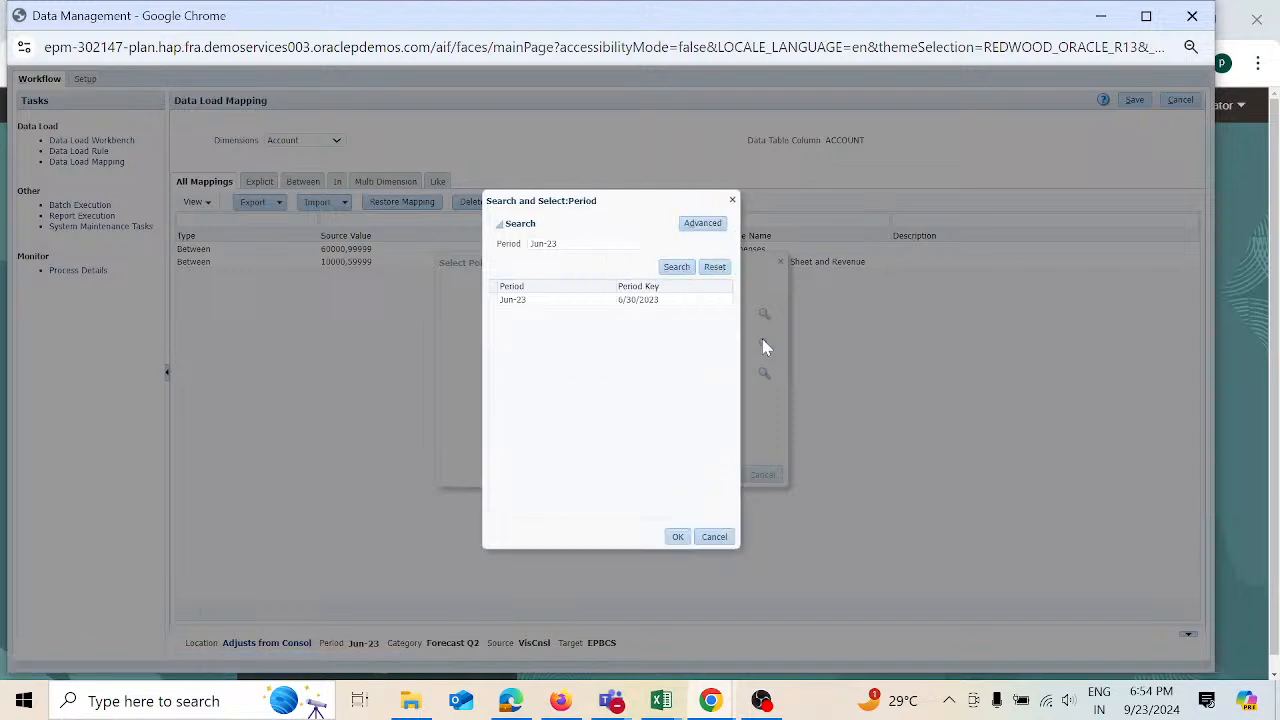
click(712, 268)
click(678, 268)
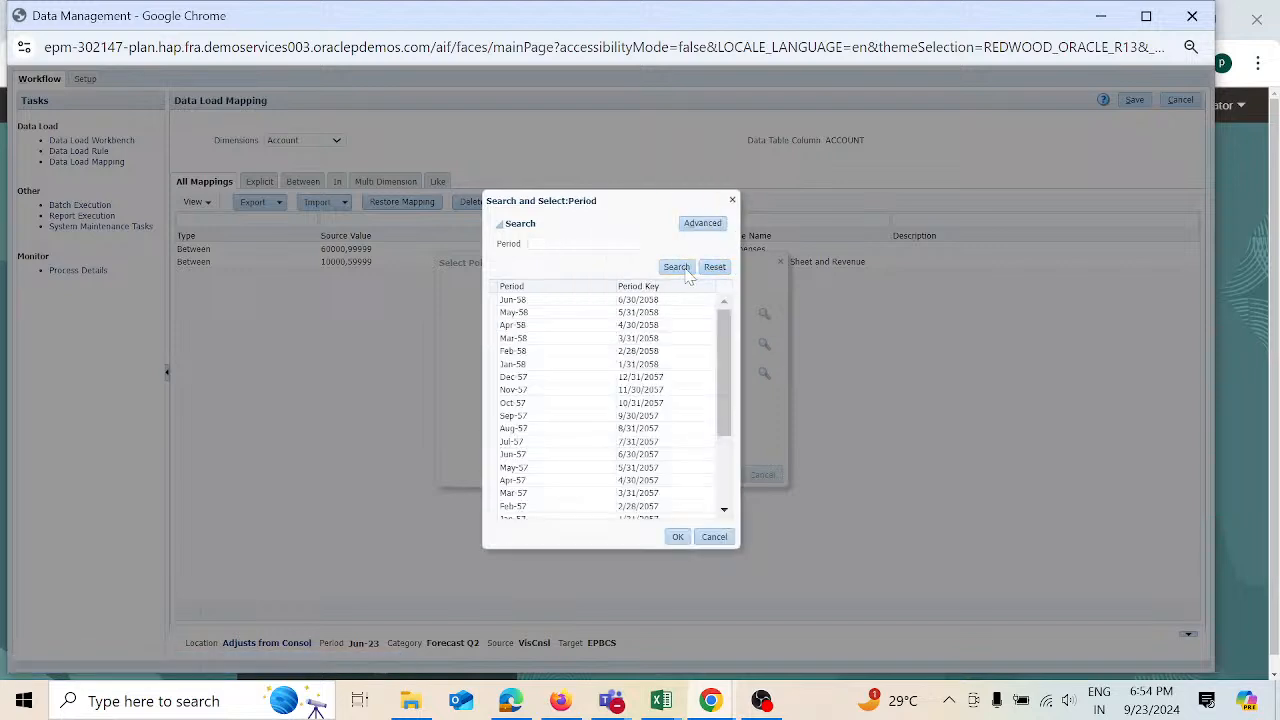
click(585, 243)
click(688, 268)
click(666, 301)
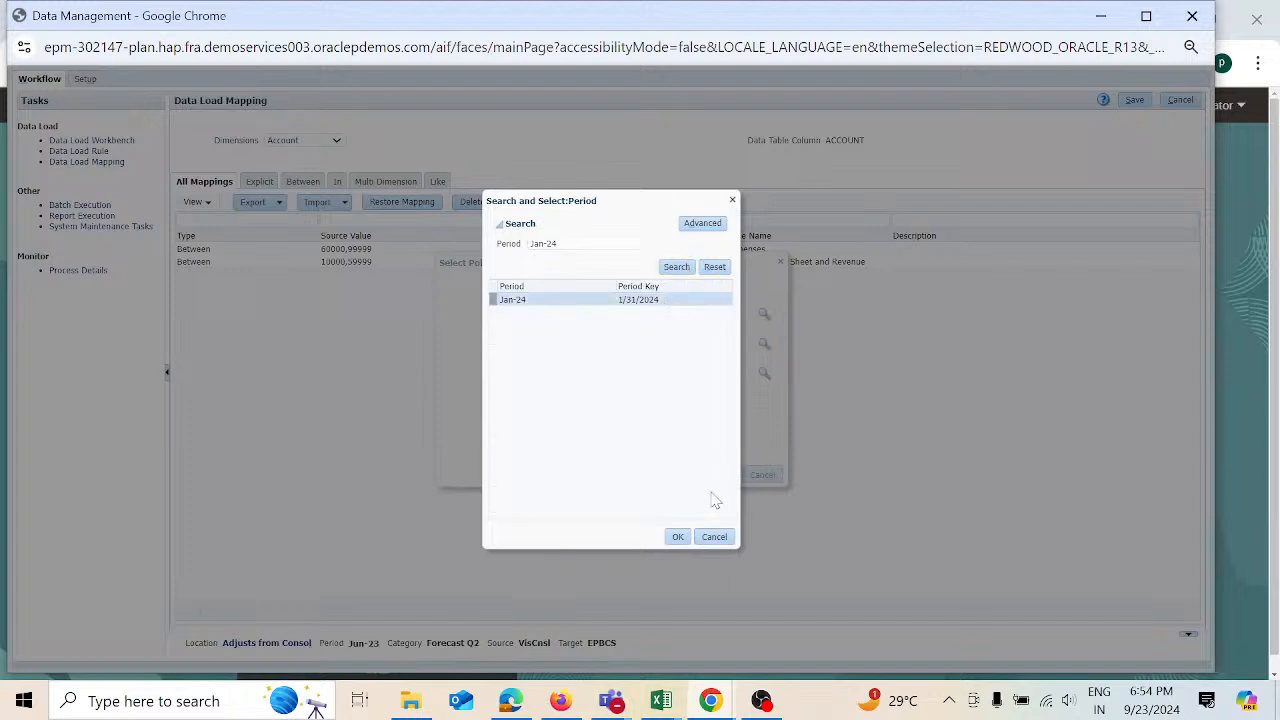
click(677, 537)
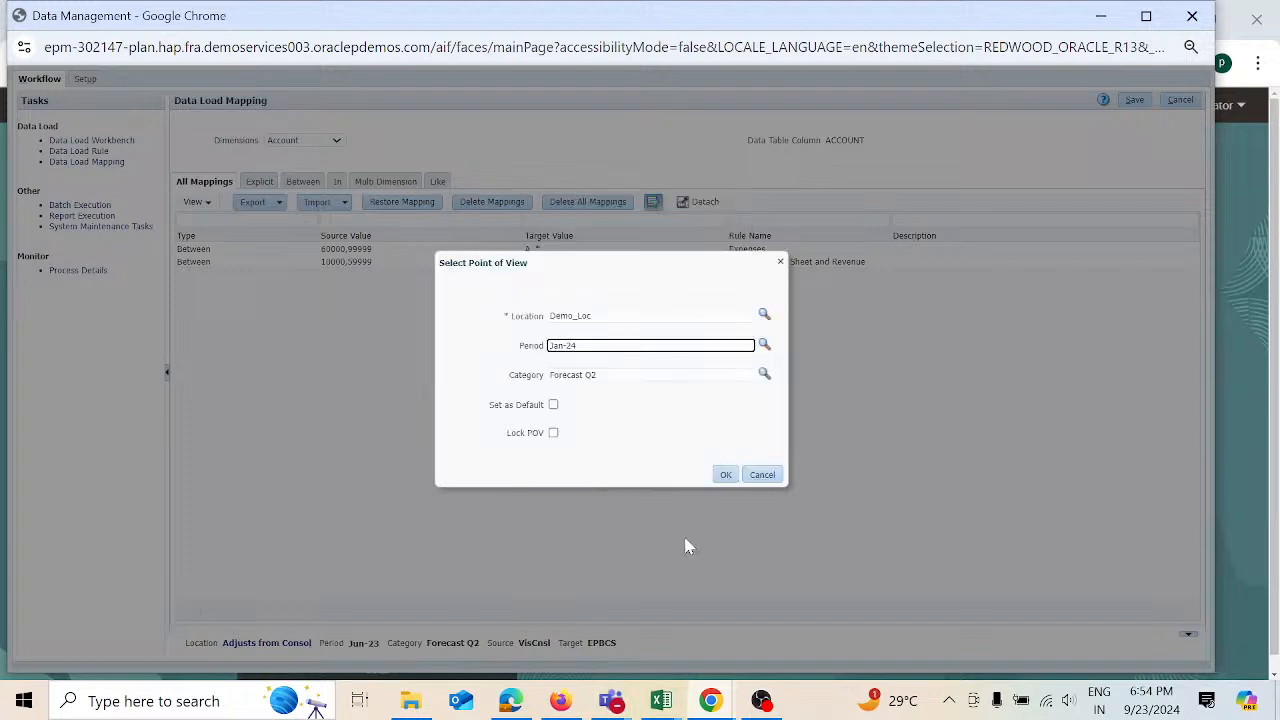
- Set the point of view category to Plan and apply the point of view
click(766, 377)
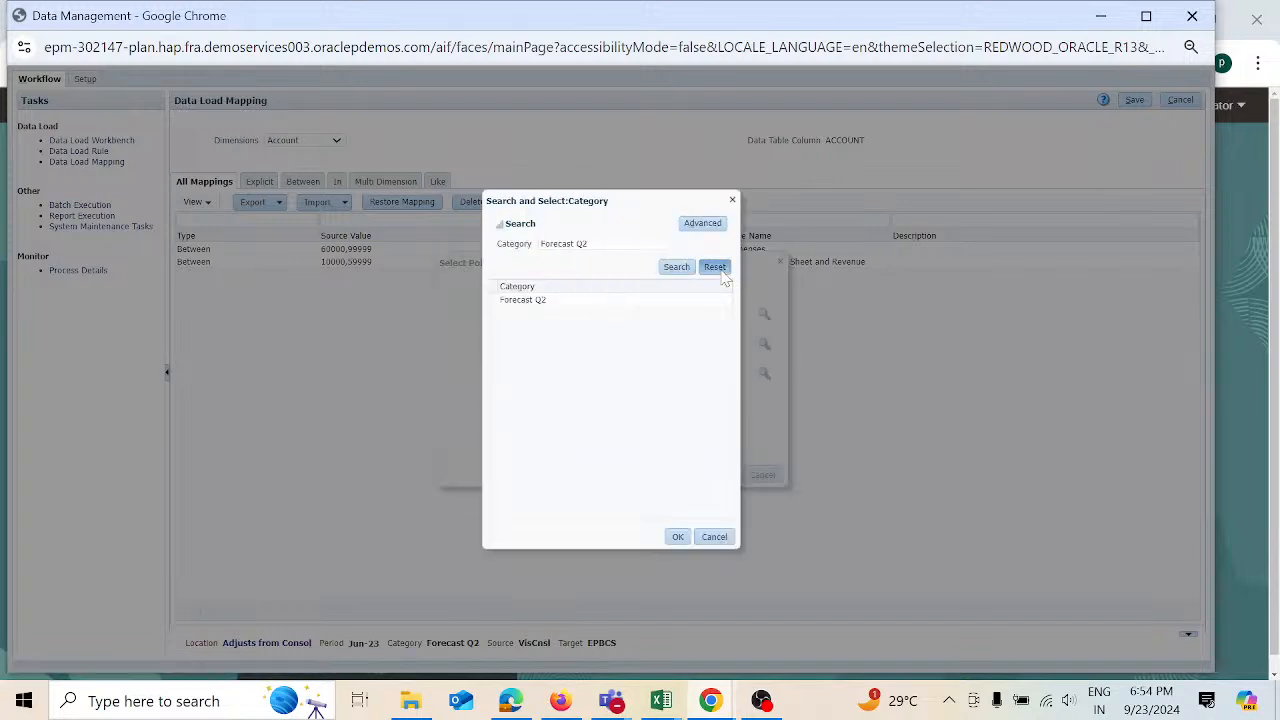
click(722, 276)
click(683, 270)
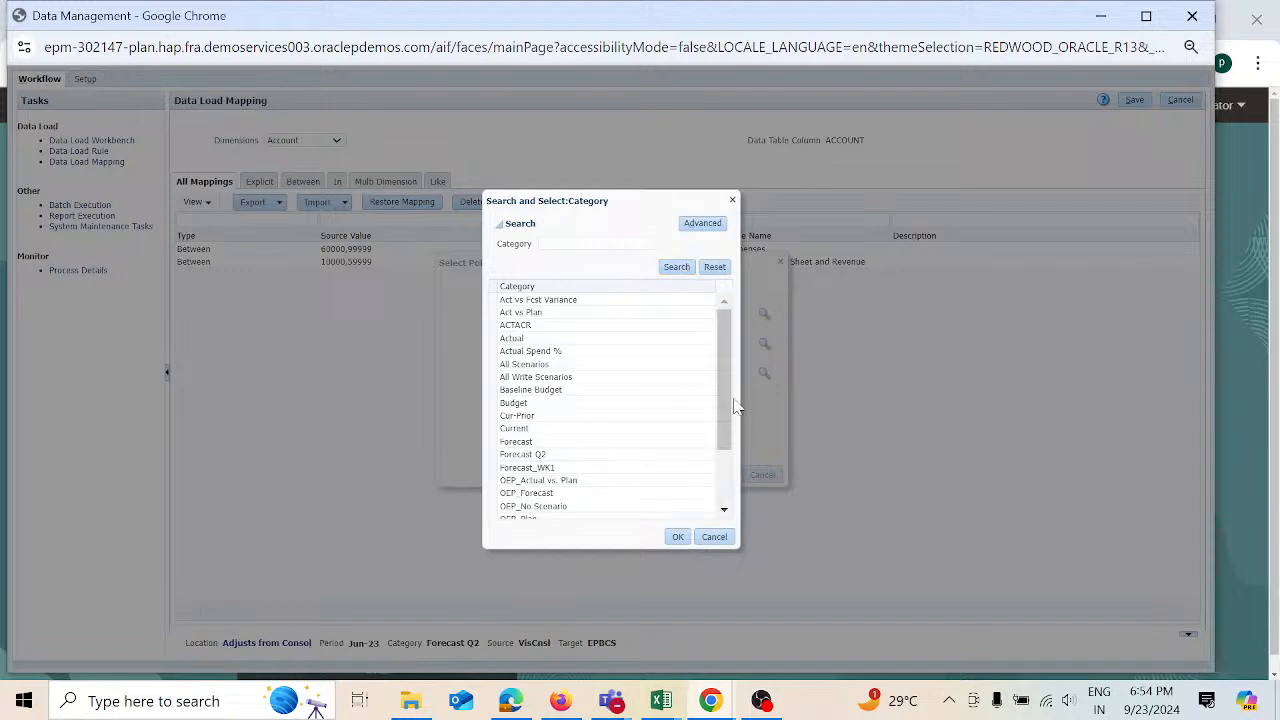
drag(727, 397, 727, 459)
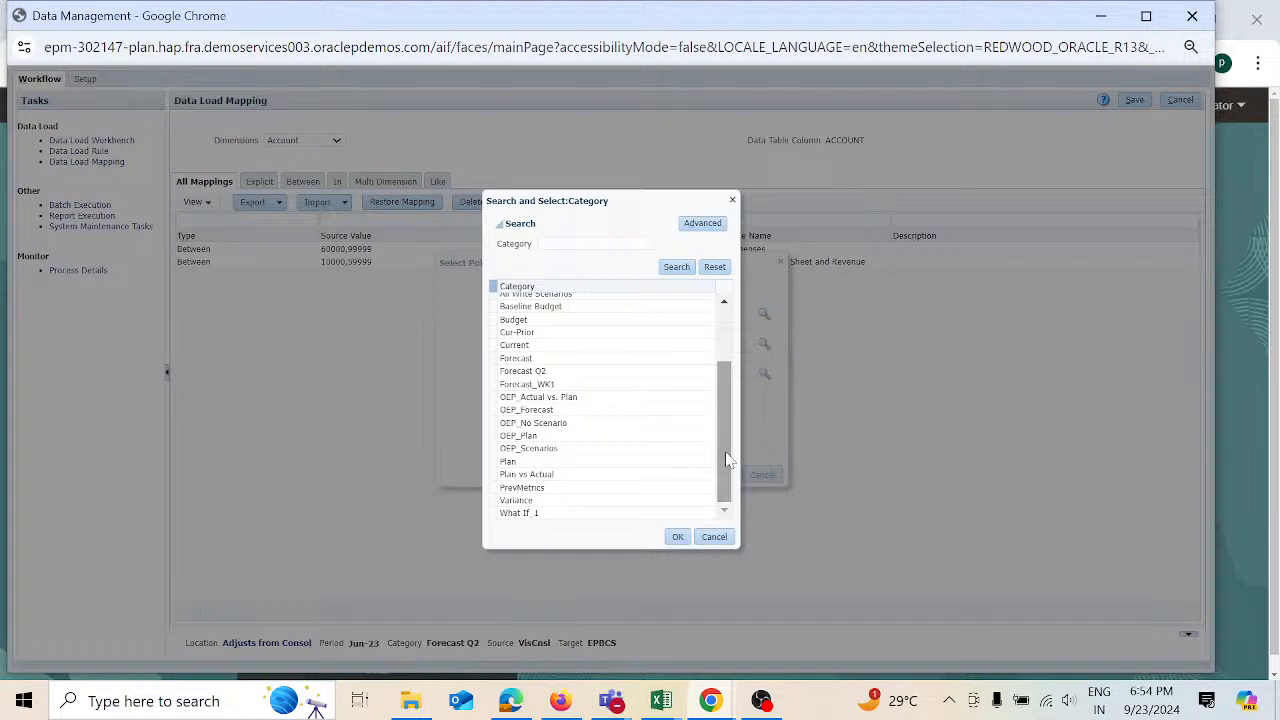
click(617, 463)
click(679, 537)
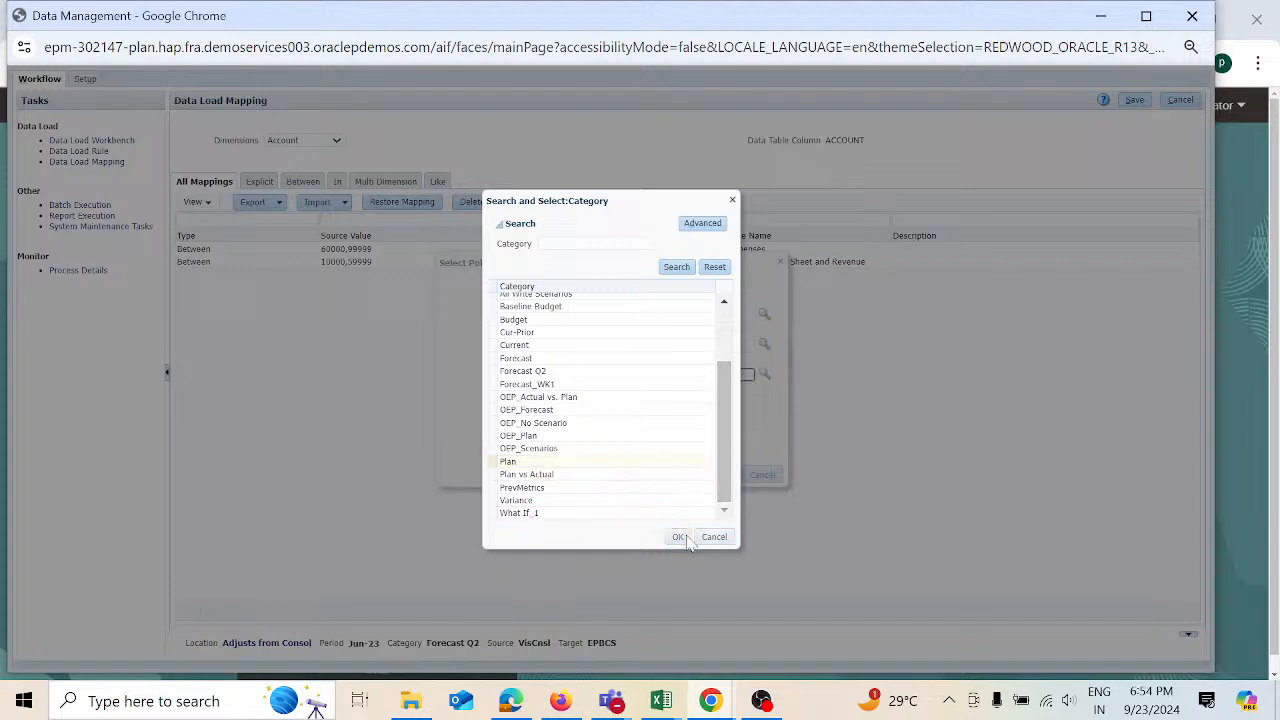
click(726, 474)
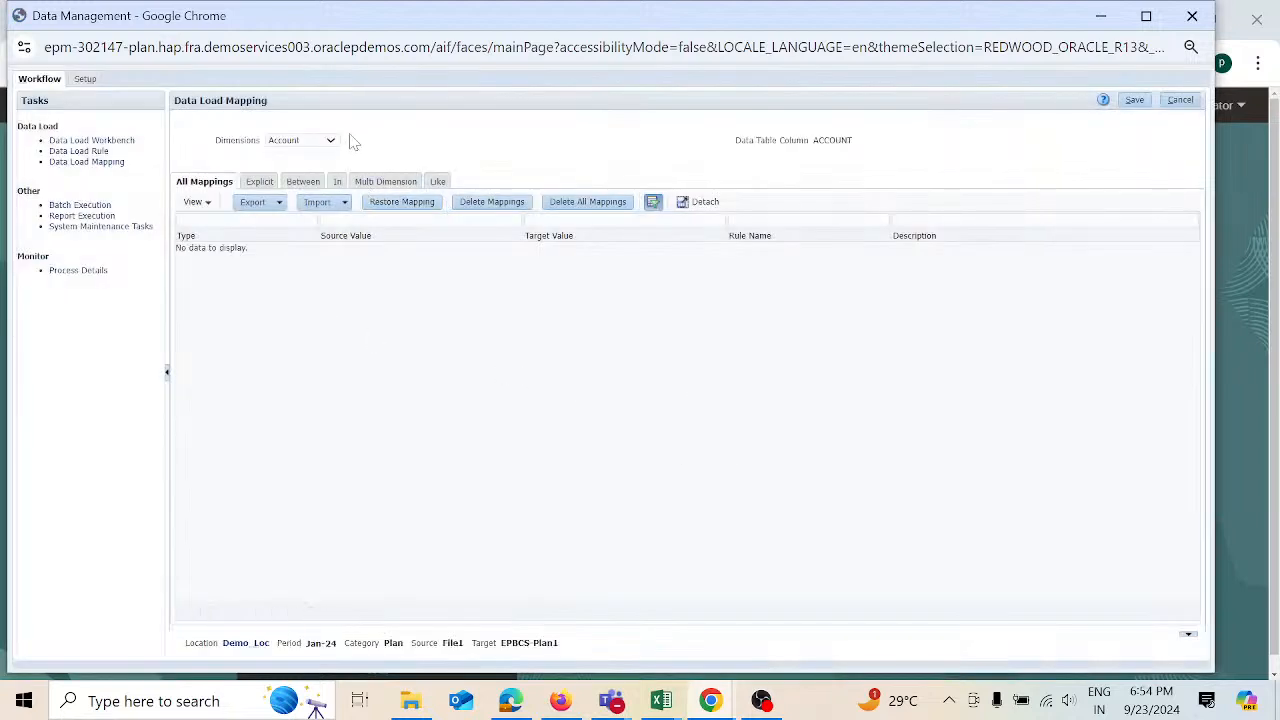
- Add a Like mapping for the Account dimension from source * to target * with rule name R1 and save it
click(446, 186)
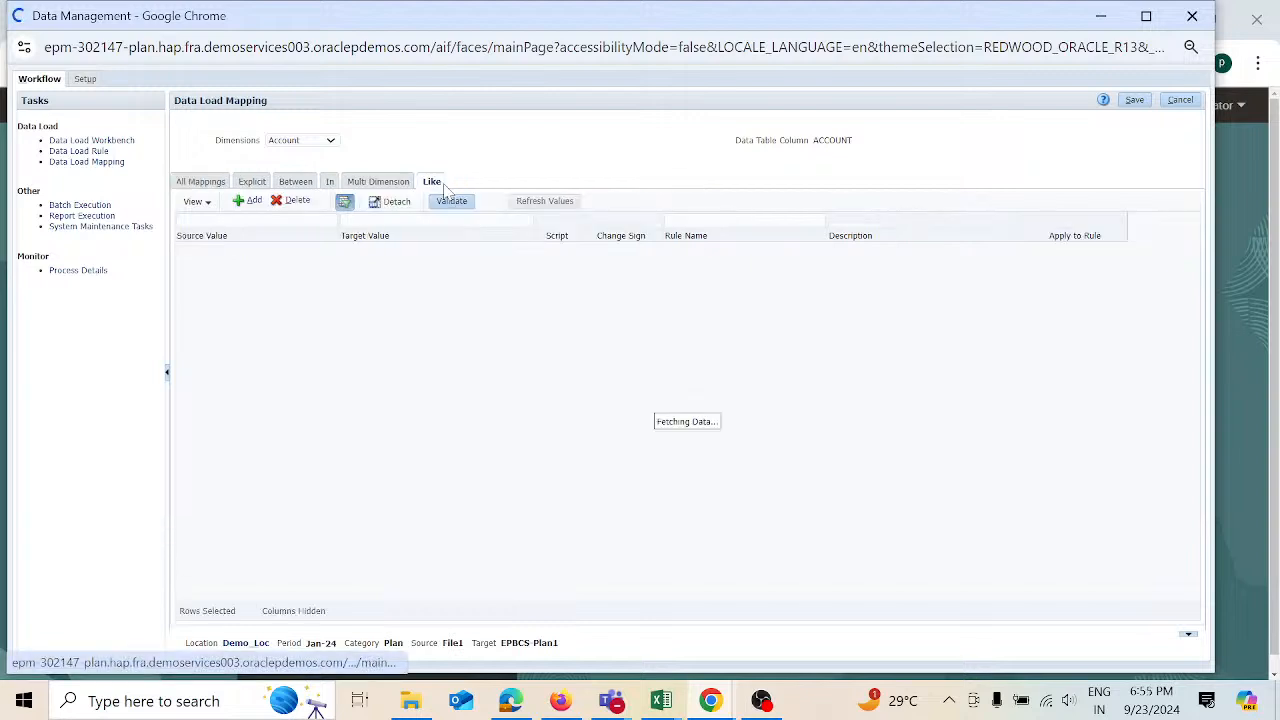
click(250, 201)
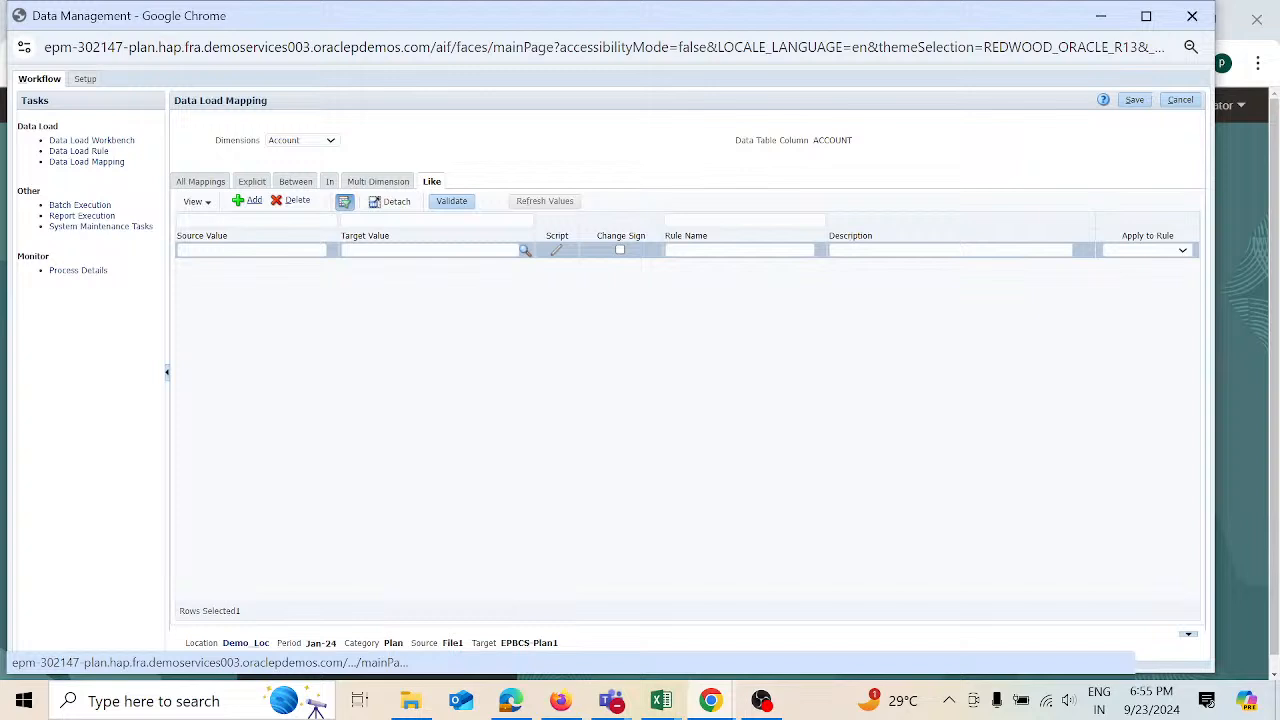
click(250, 250)
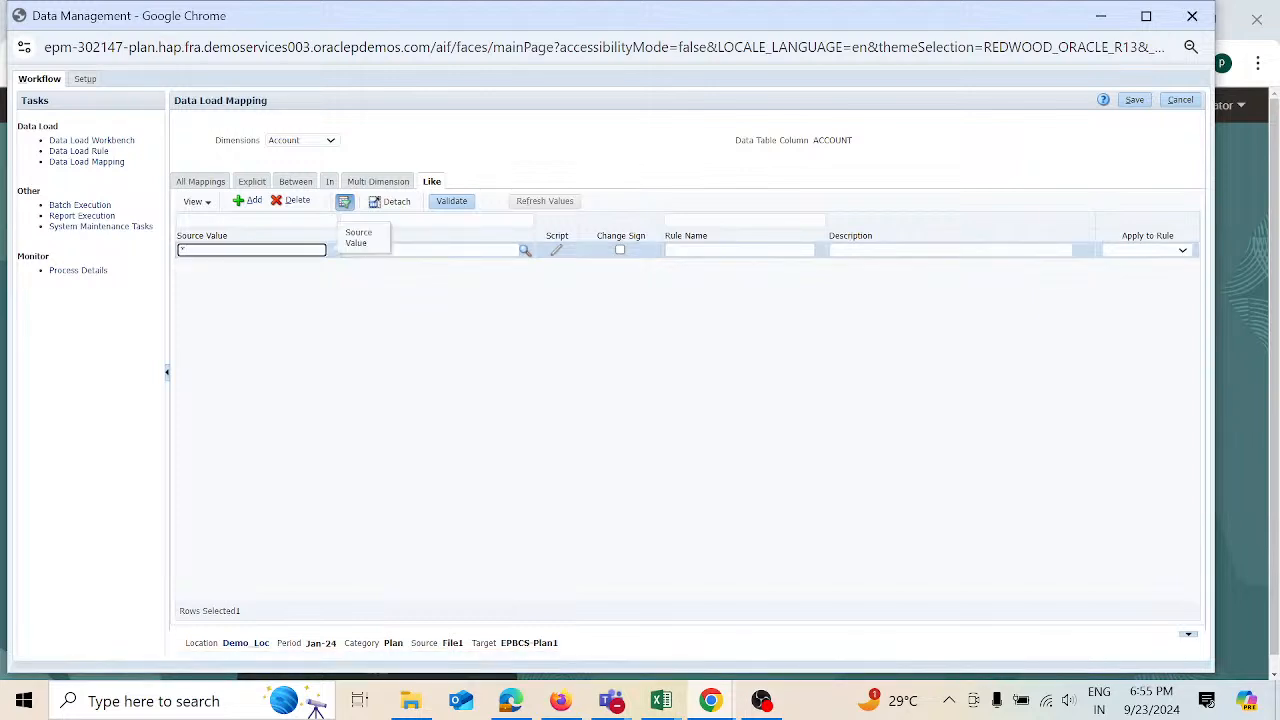
key(Tab)
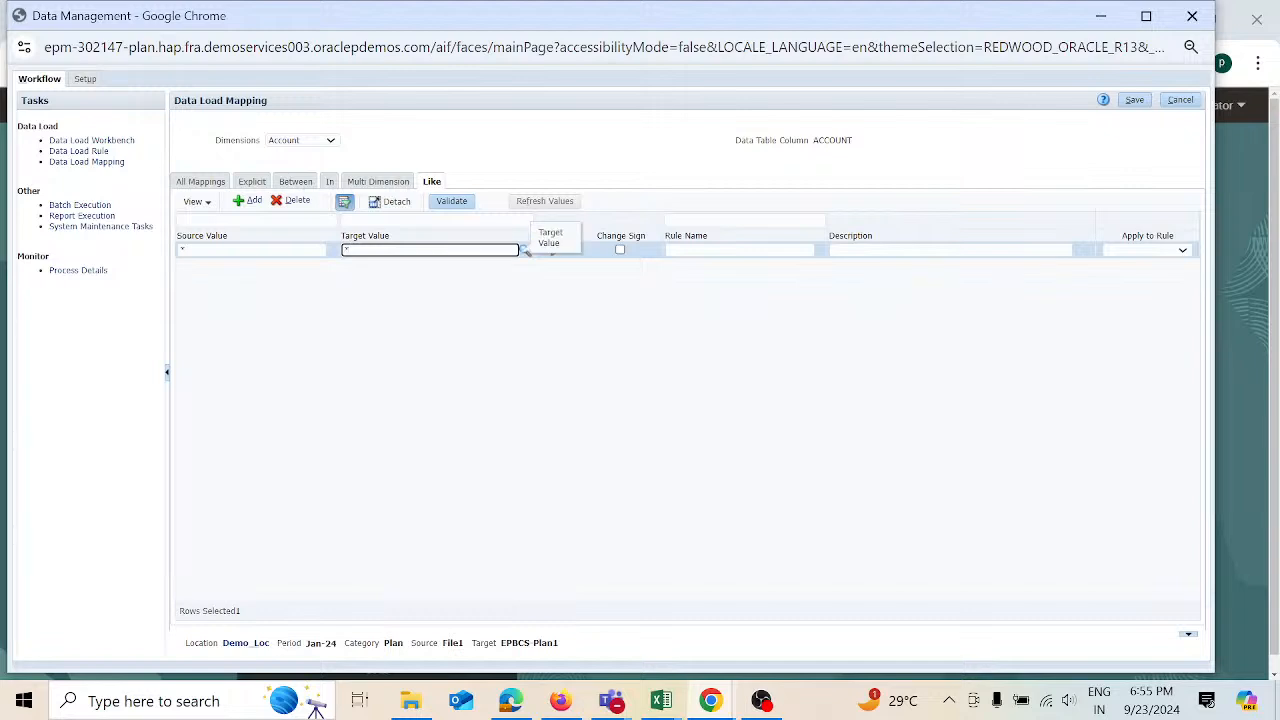
key(Tab)
key(Tab)
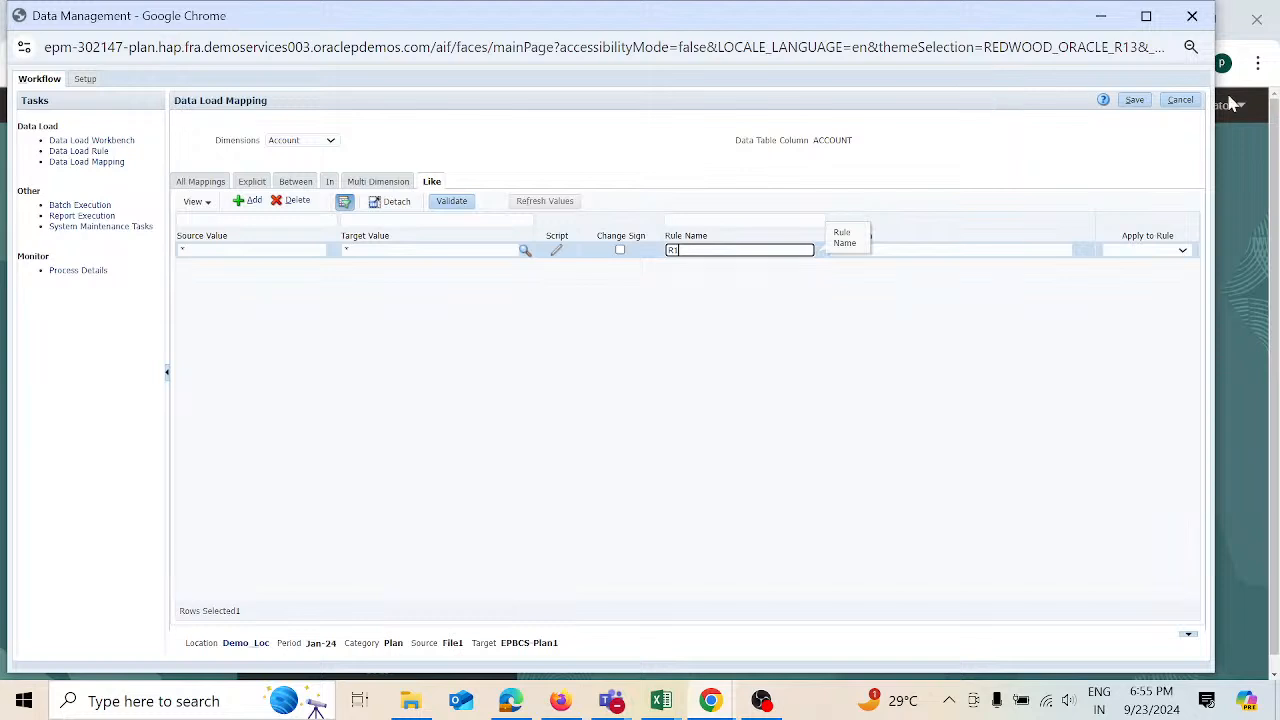
click(1146, 103)
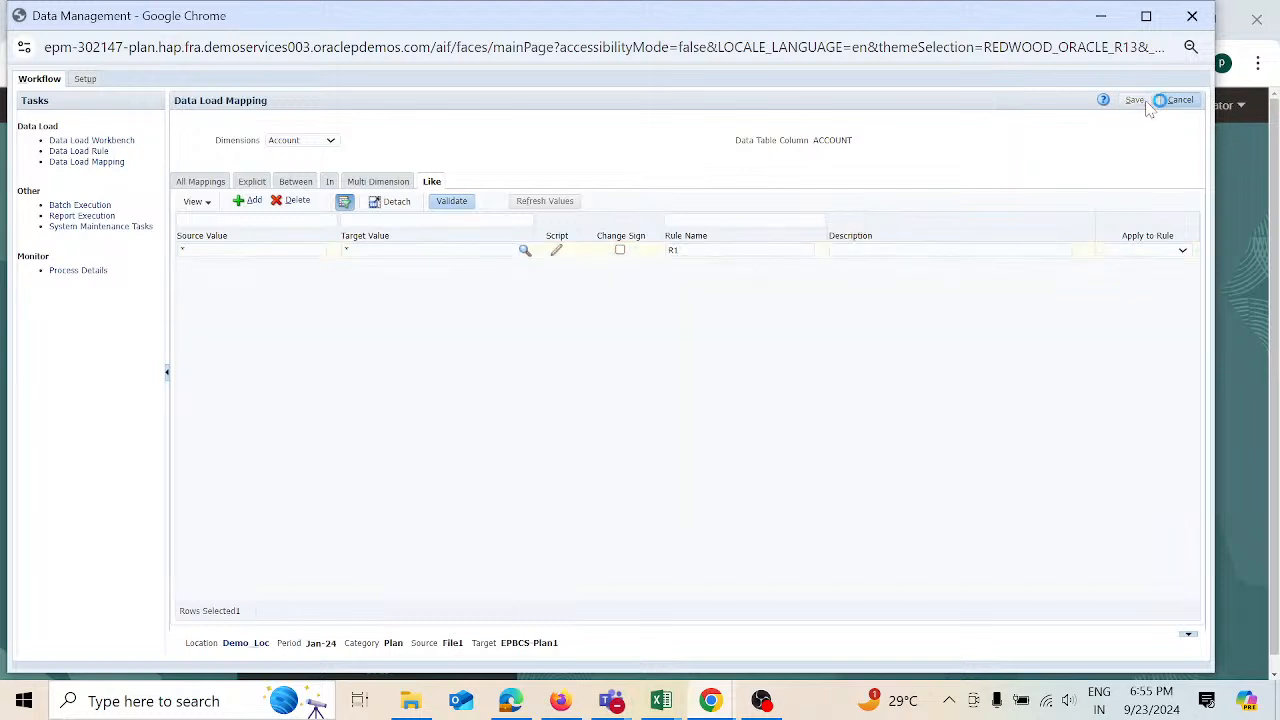
- Add a Like mapping for the Cost Center dimension from source * to target * with rule name R2 and save it
click(331, 146)
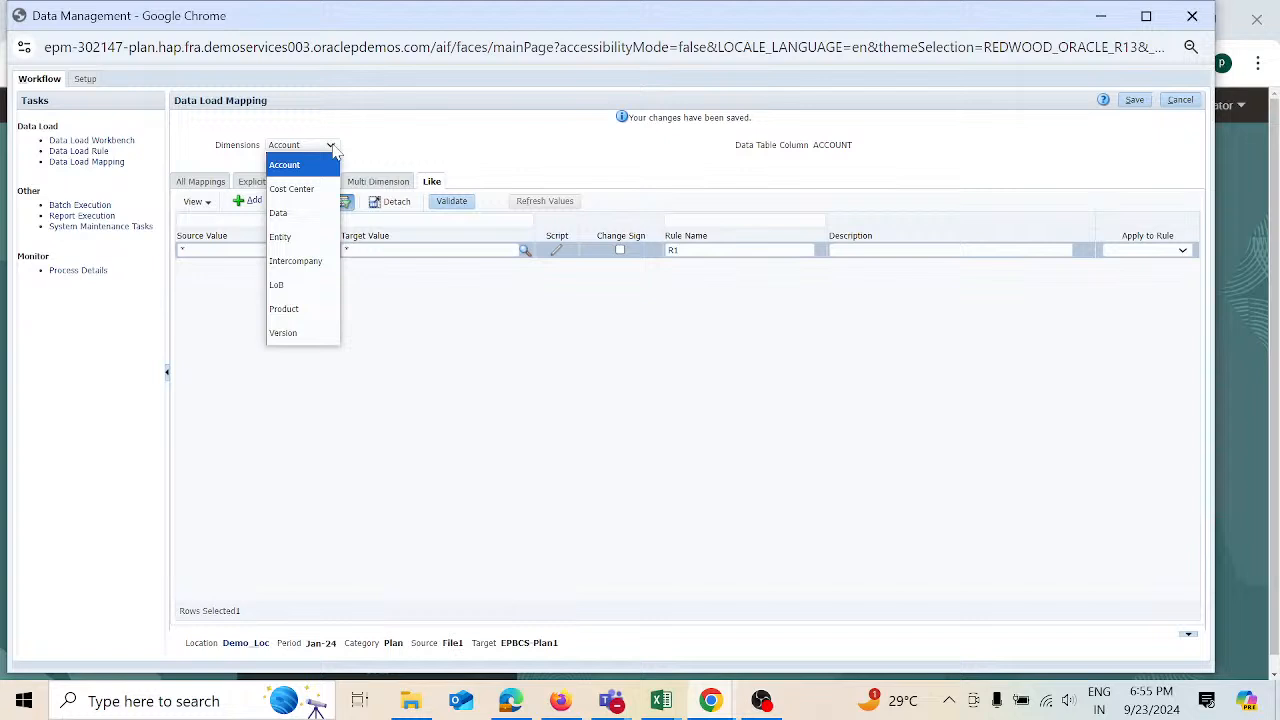
click(310, 191)
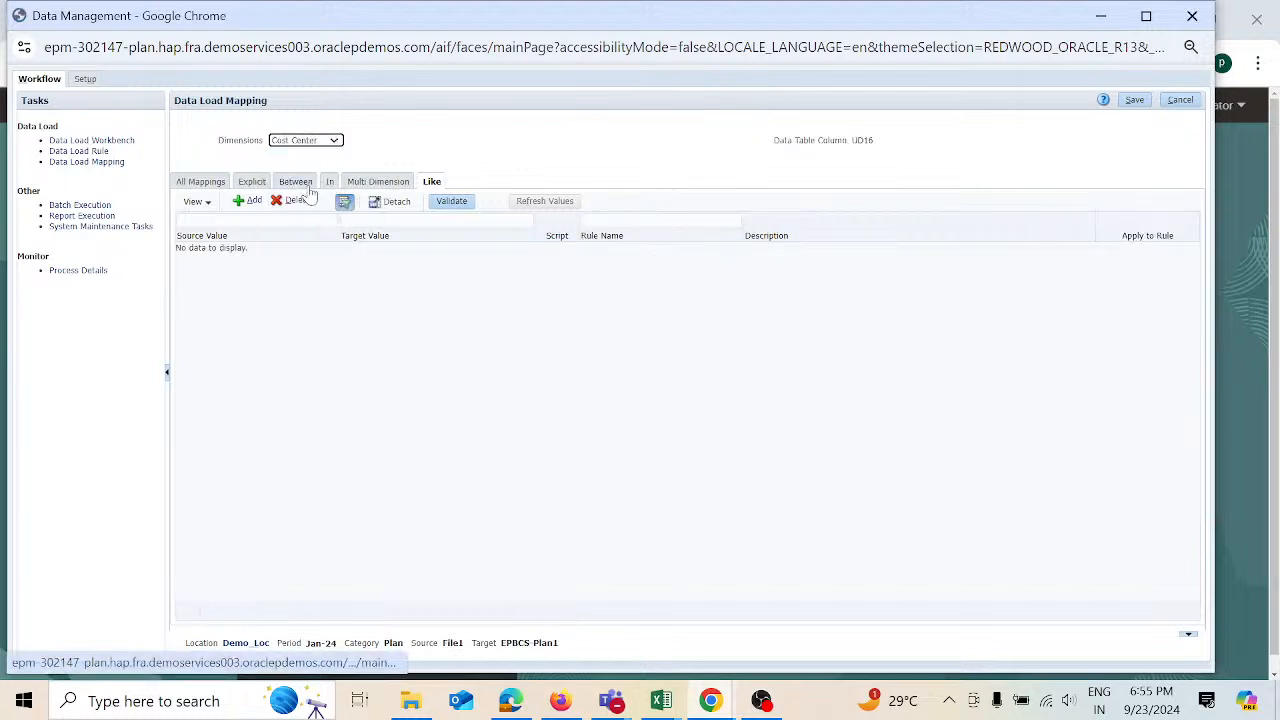
click(252, 201)
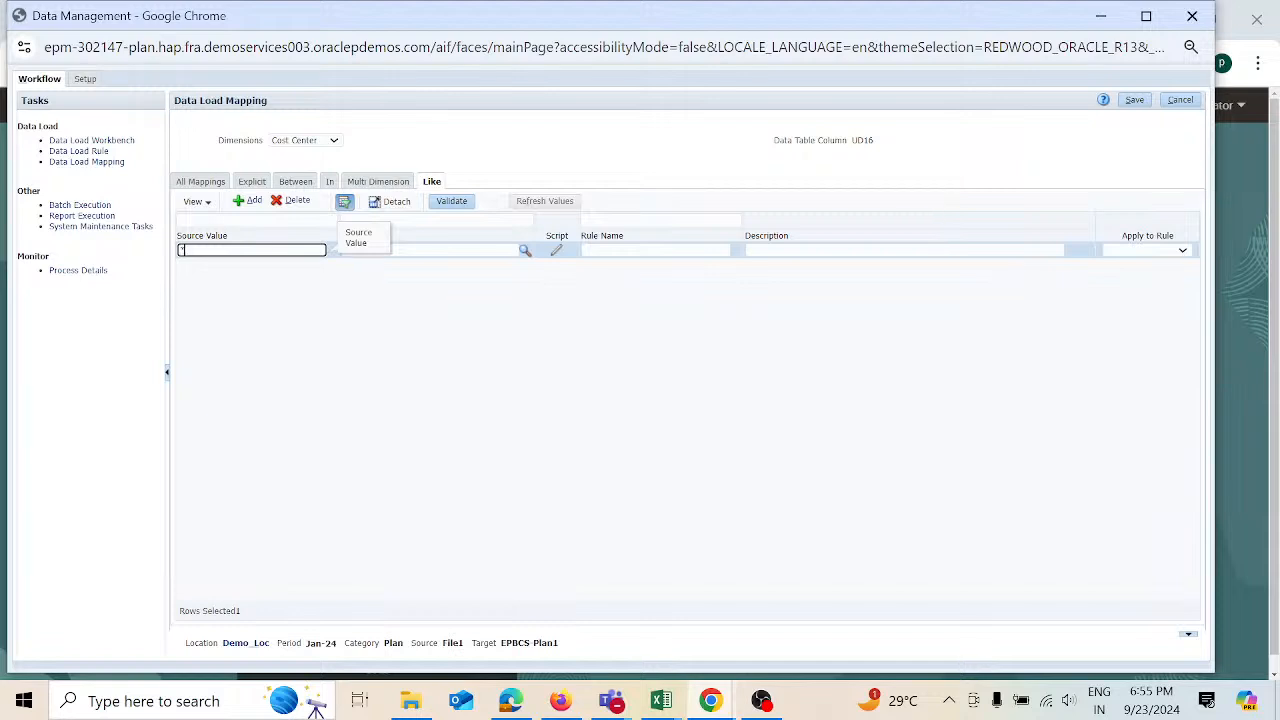
text(*)
key(Tab)
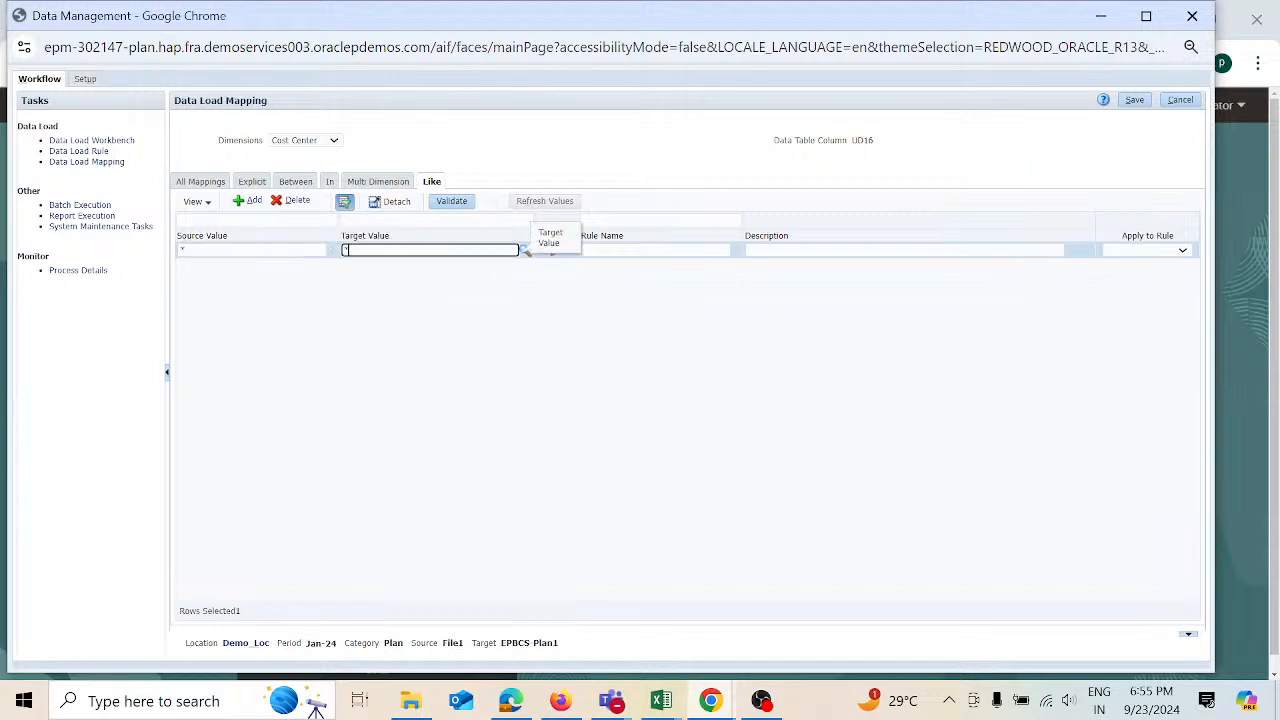
text(*)
key(Tab)
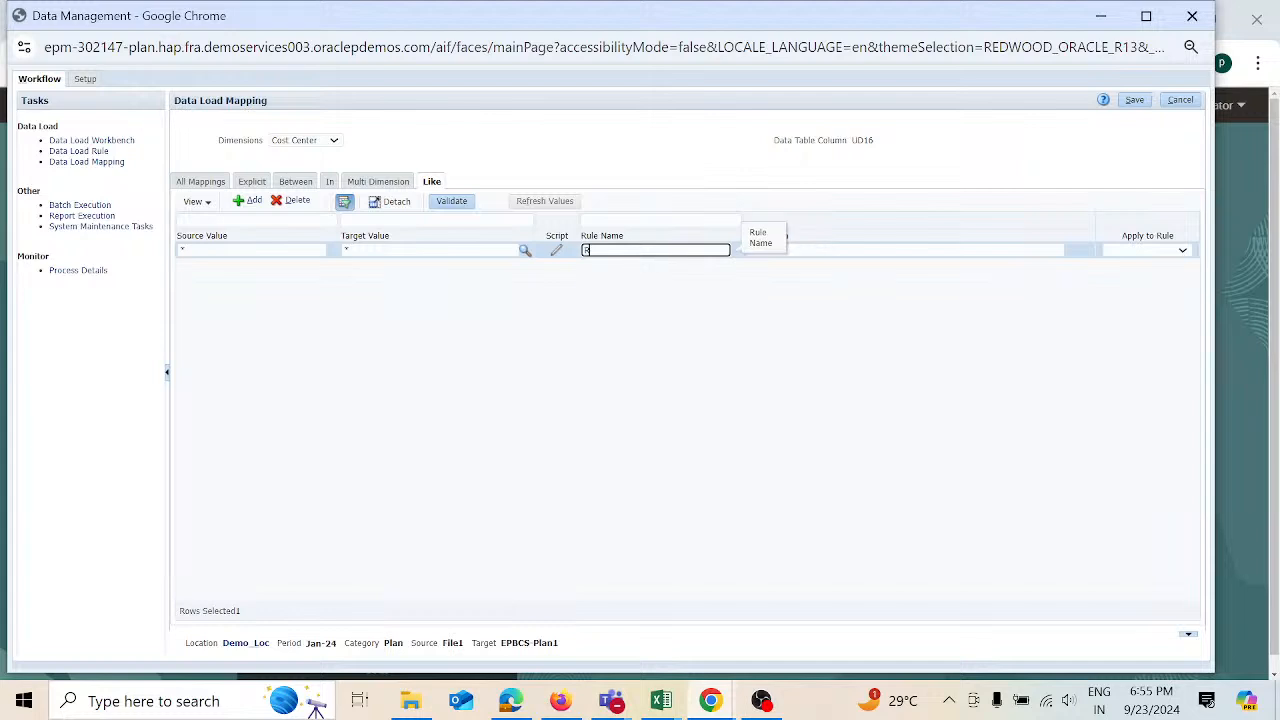
click(1135, 100)
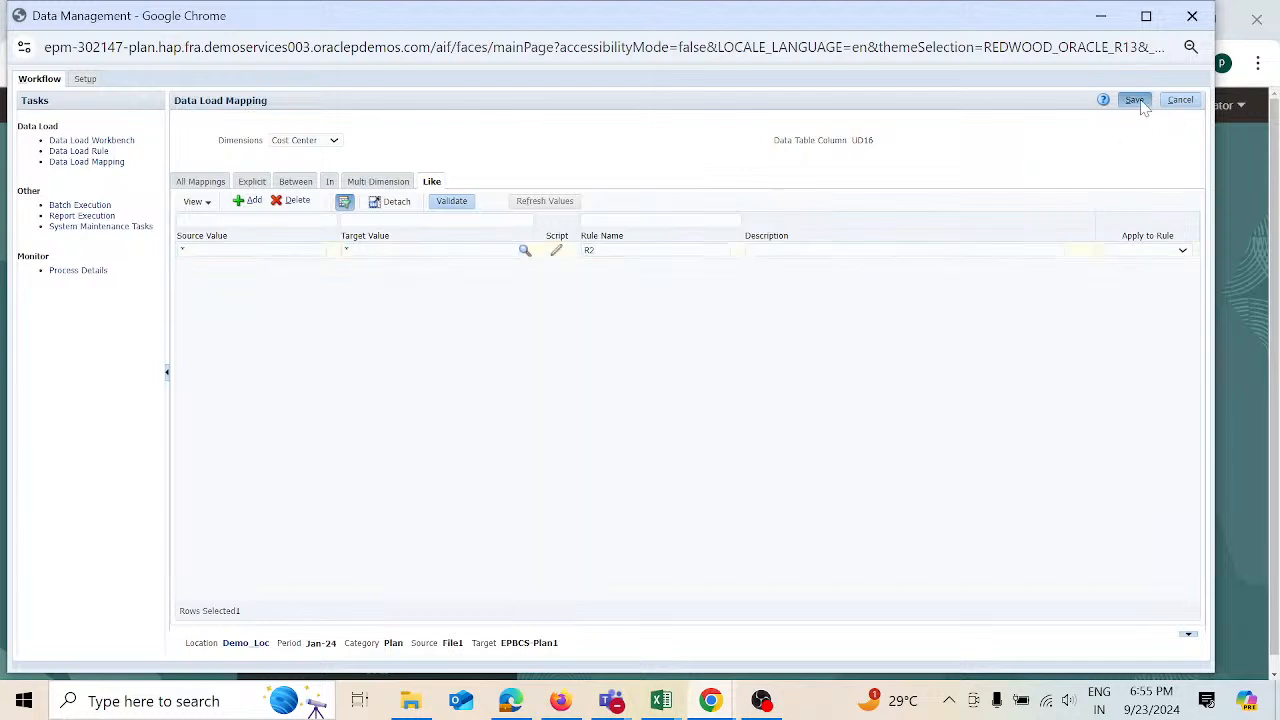
- Add a Like mapping for the Entity dimension from source * to target * with rule name R3 and save it
click(335, 146)
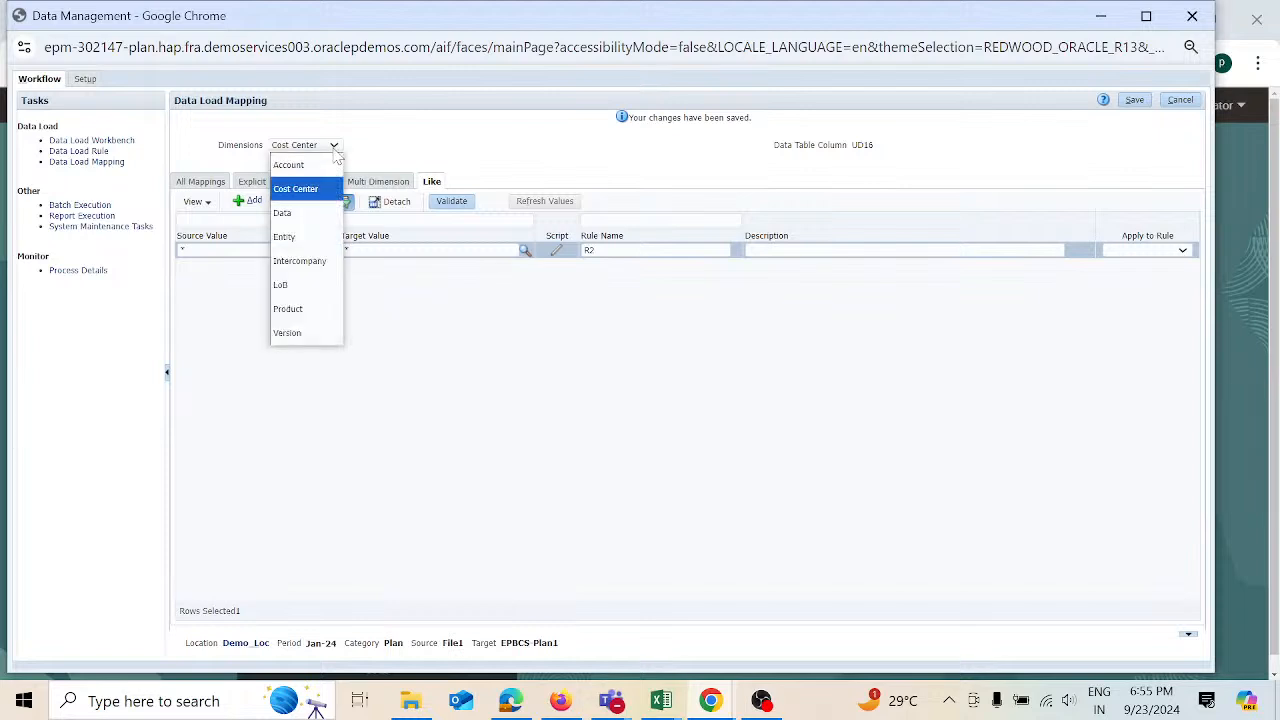
click(314, 243)
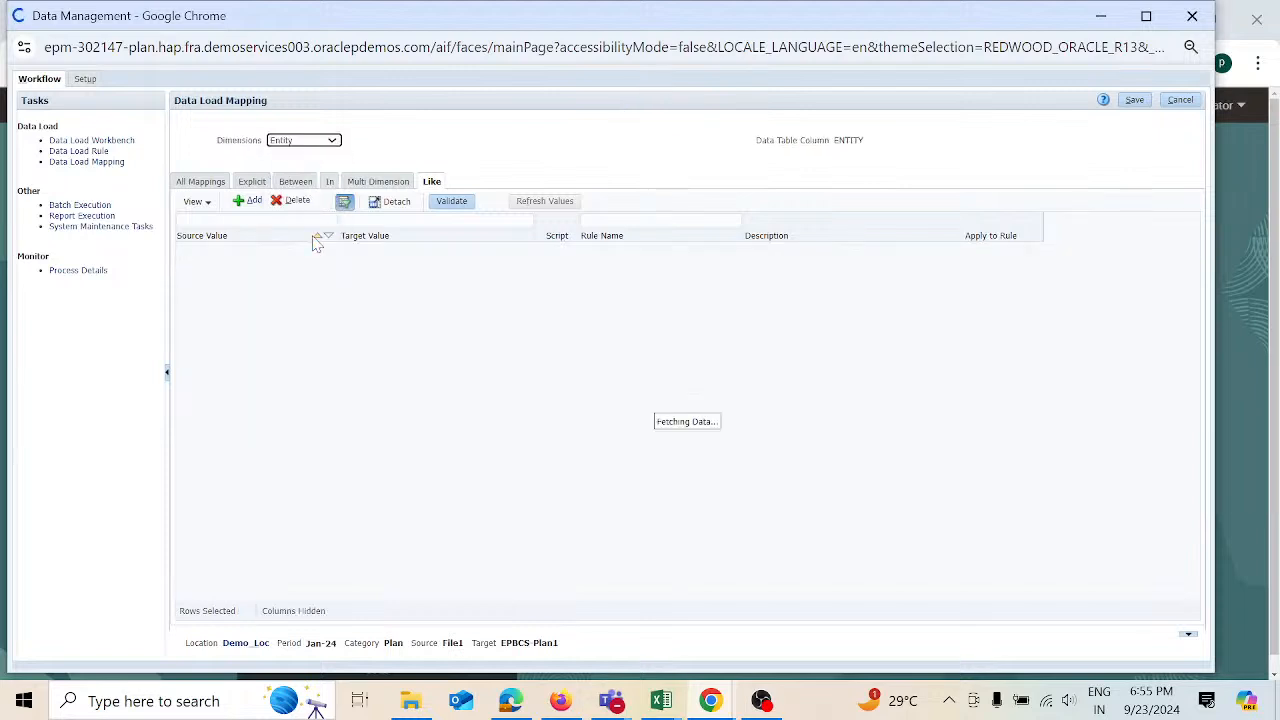
click(254, 202)
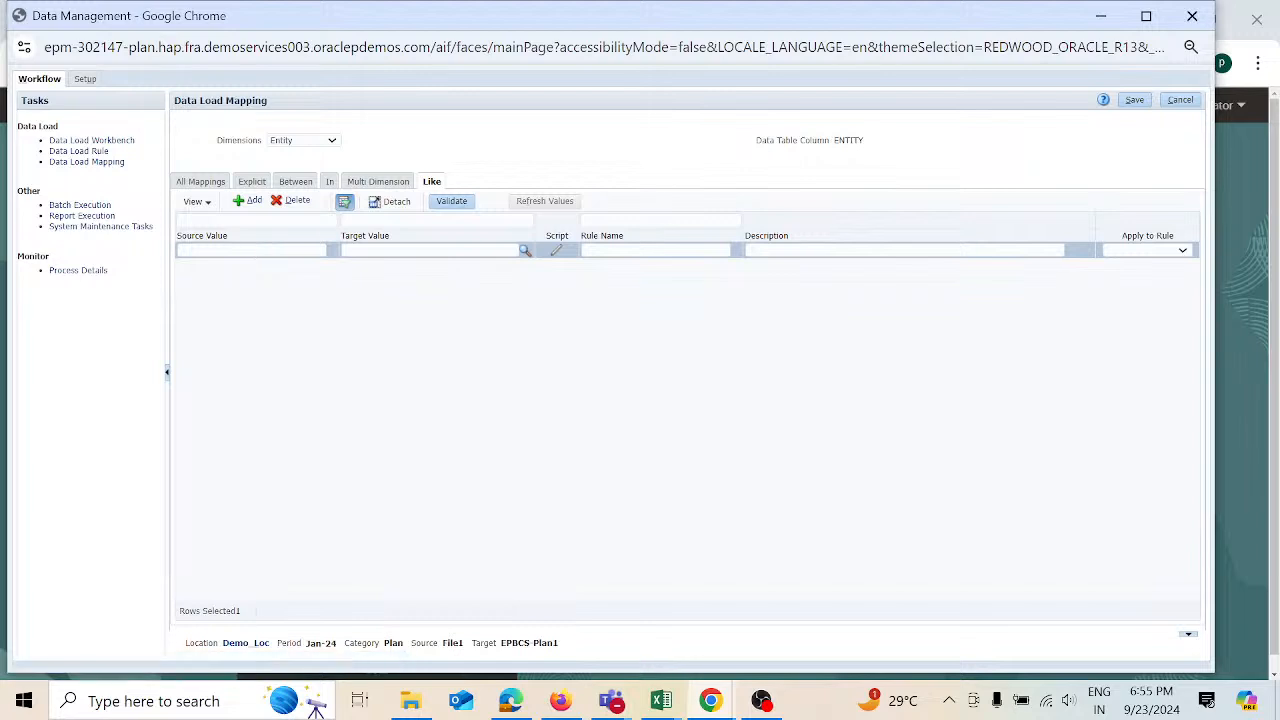
text(*)
key(Tab)
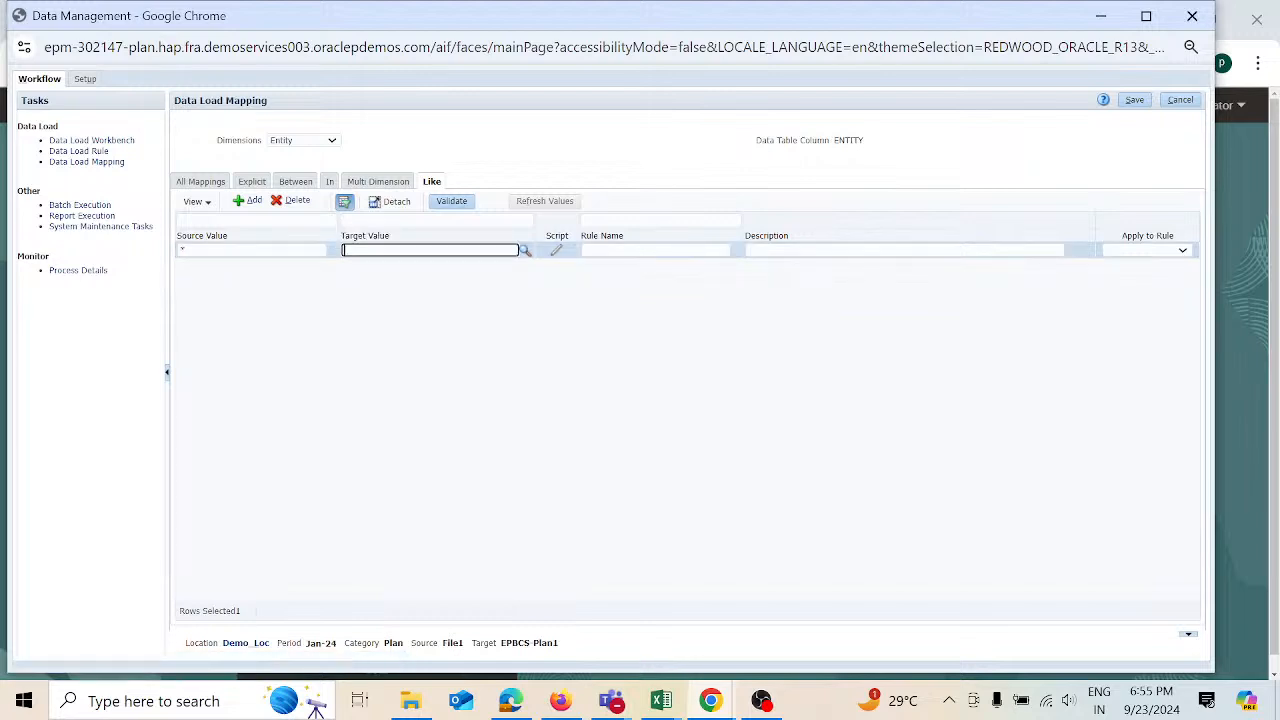
text(*)
key(Tab)
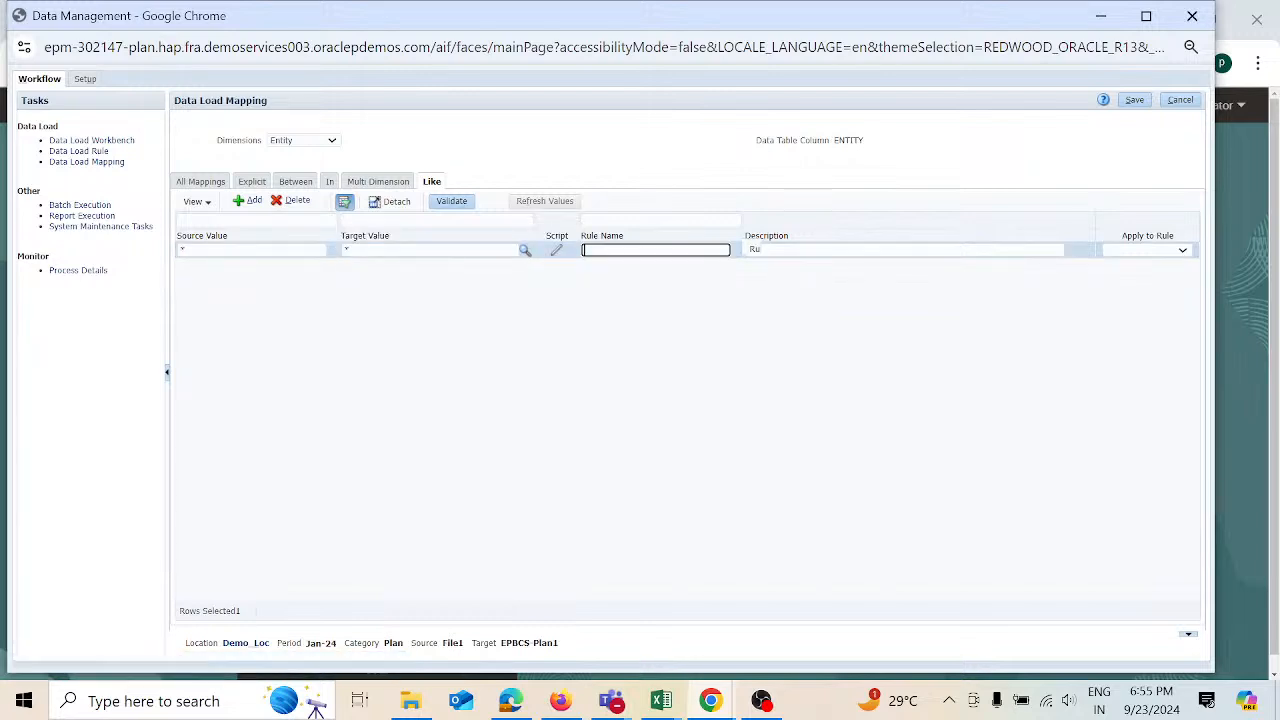
text(R3)
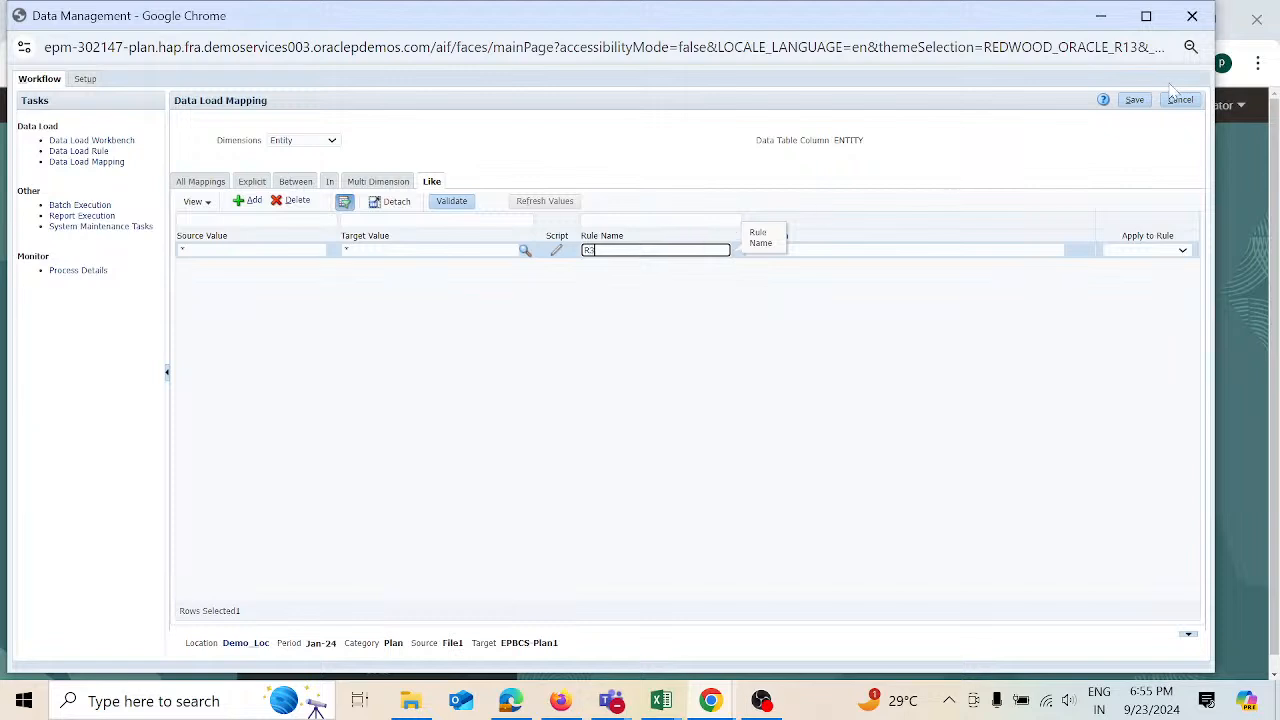
click(1137, 104)
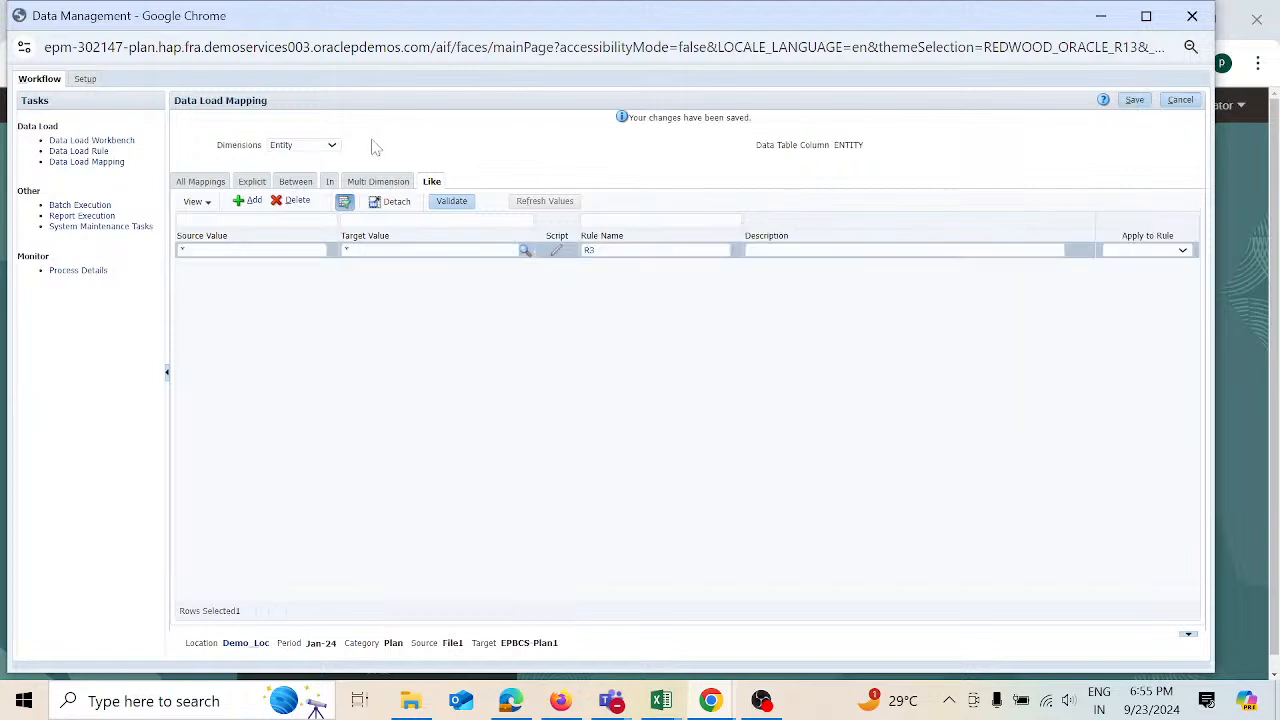
- Add a Like mapping for the Intercompany dimension from source * to target * with rule name R4 and save it
click(334, 148)
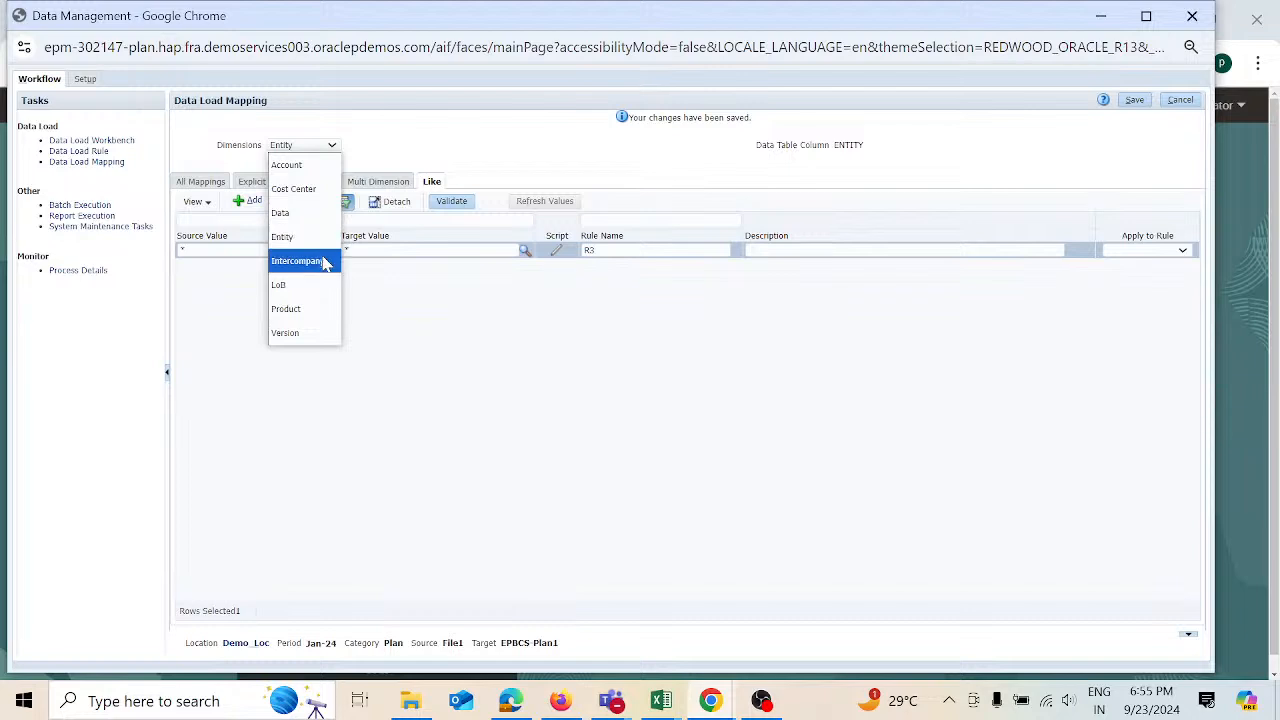
click(323, 261)
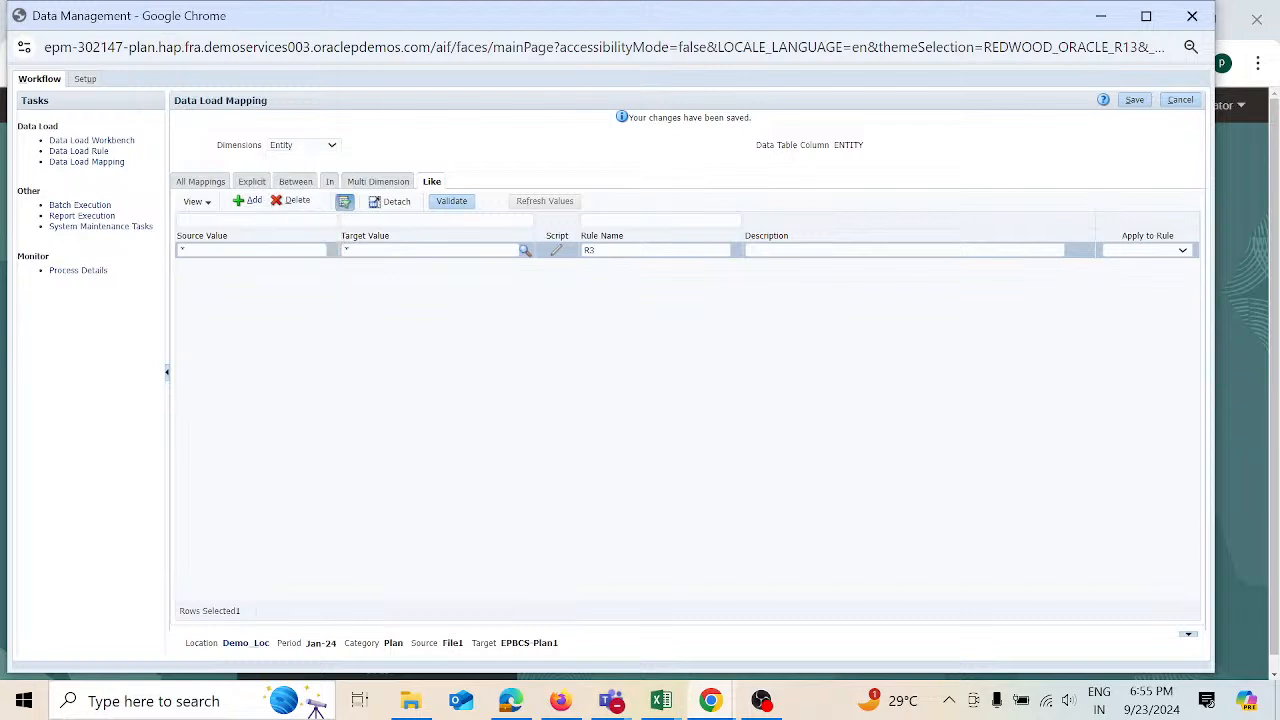
click(250, 201)
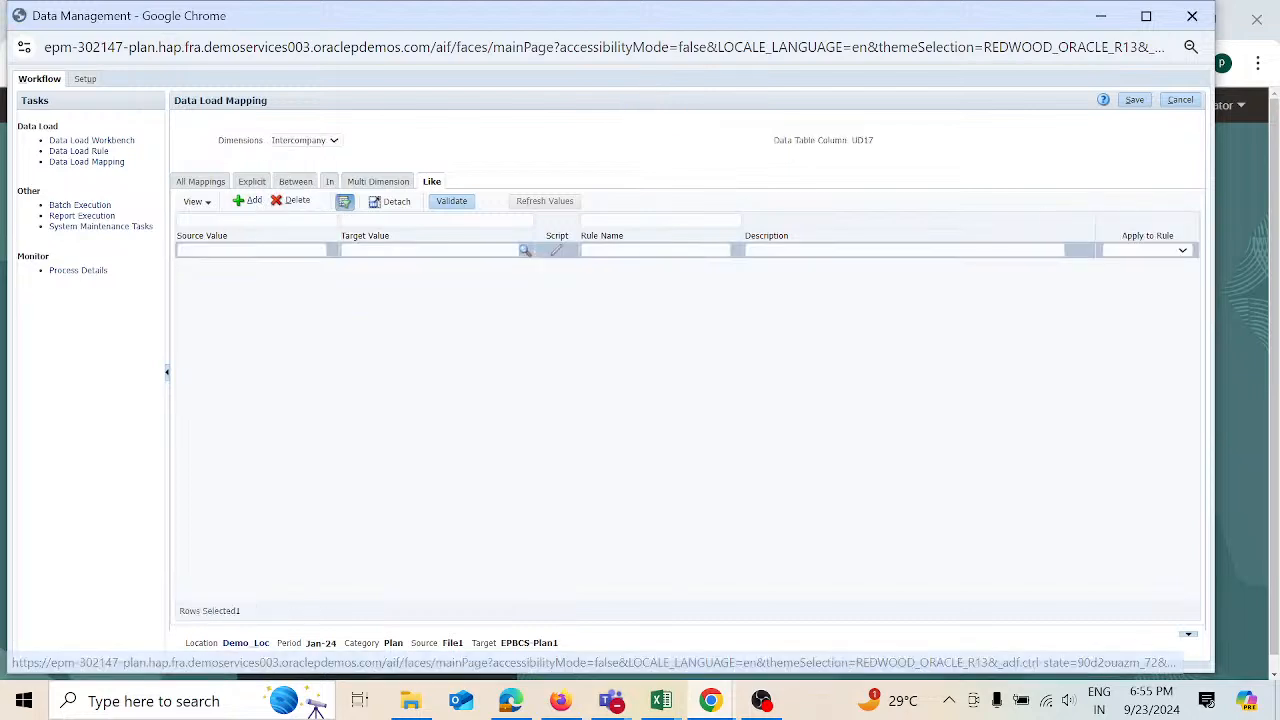
key(Tab)
key(Tab)
key(Tab)
key(Tab)
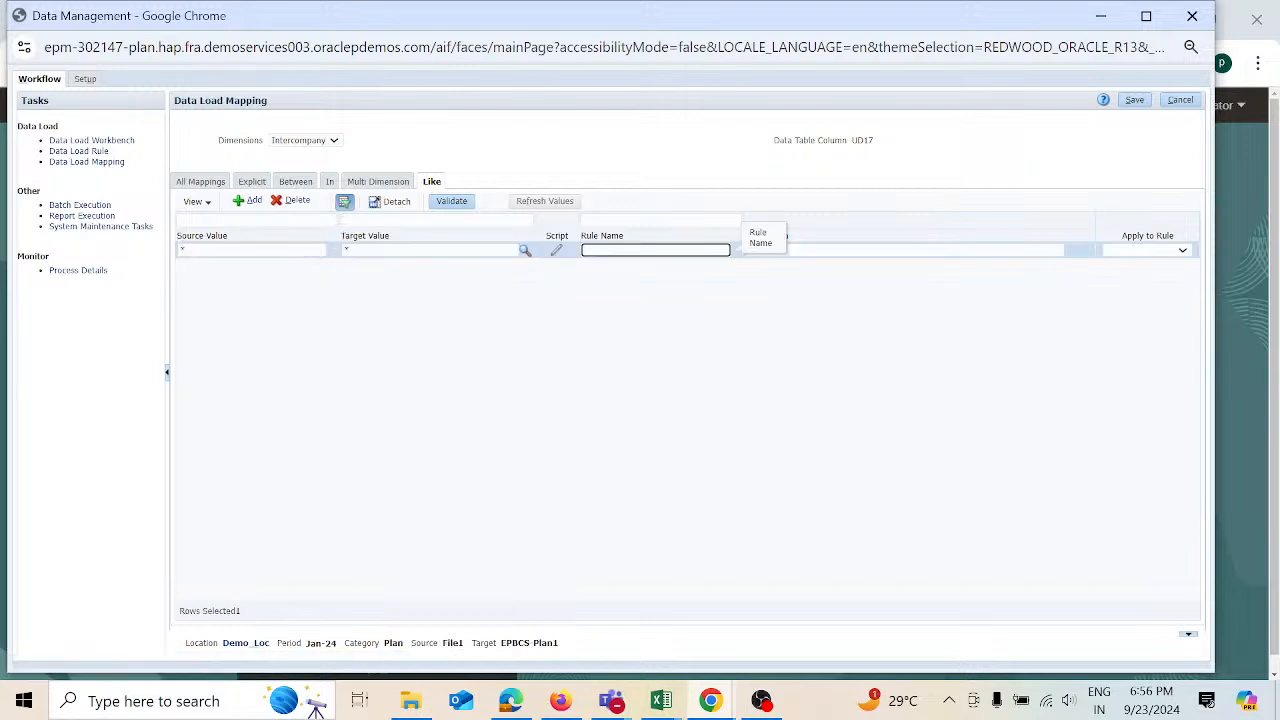
text(R4)
click(1135, 101)
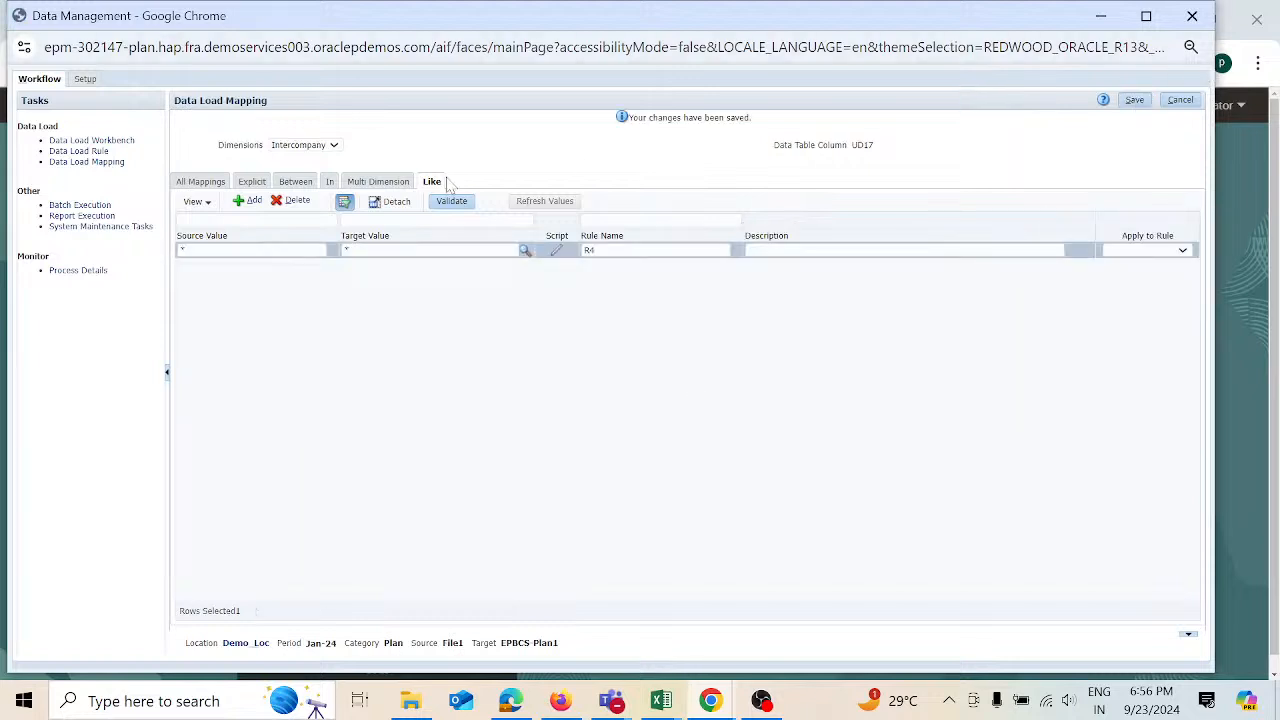
- Add a Like mapping for the LoB dimension from source * to target * with rule name R5 and save it
click(335, 146)
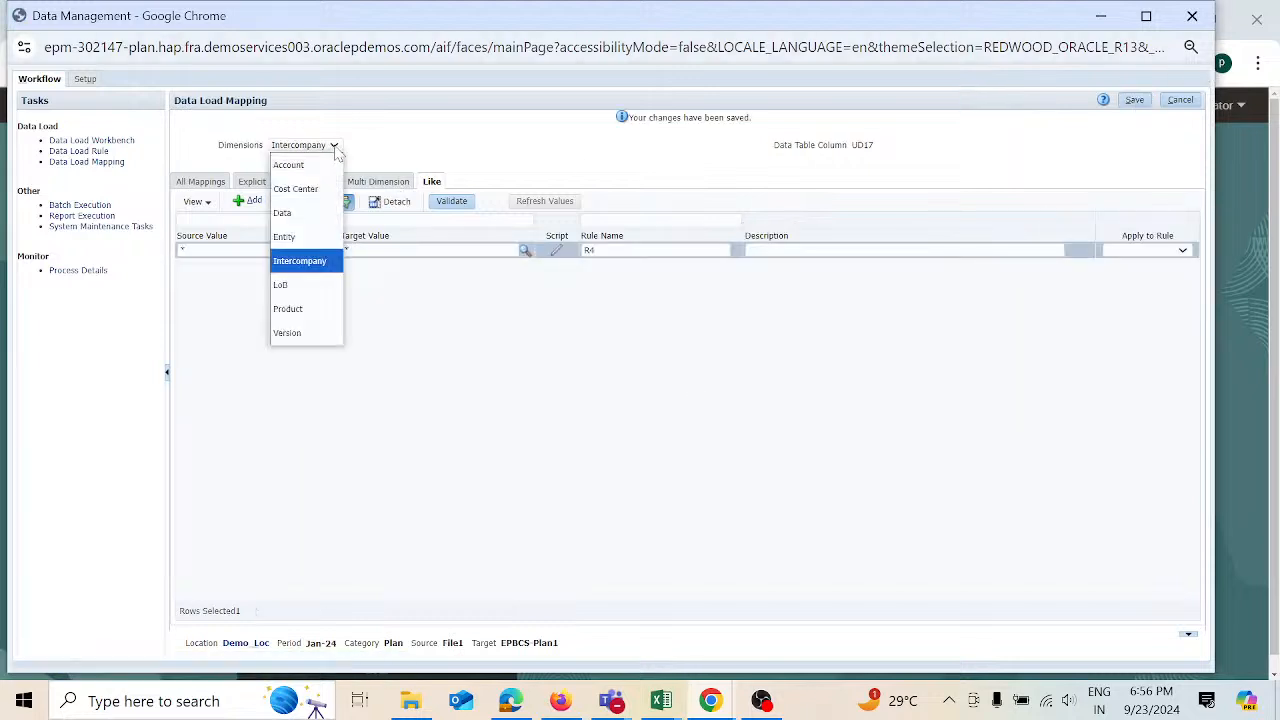
click(314, 284)
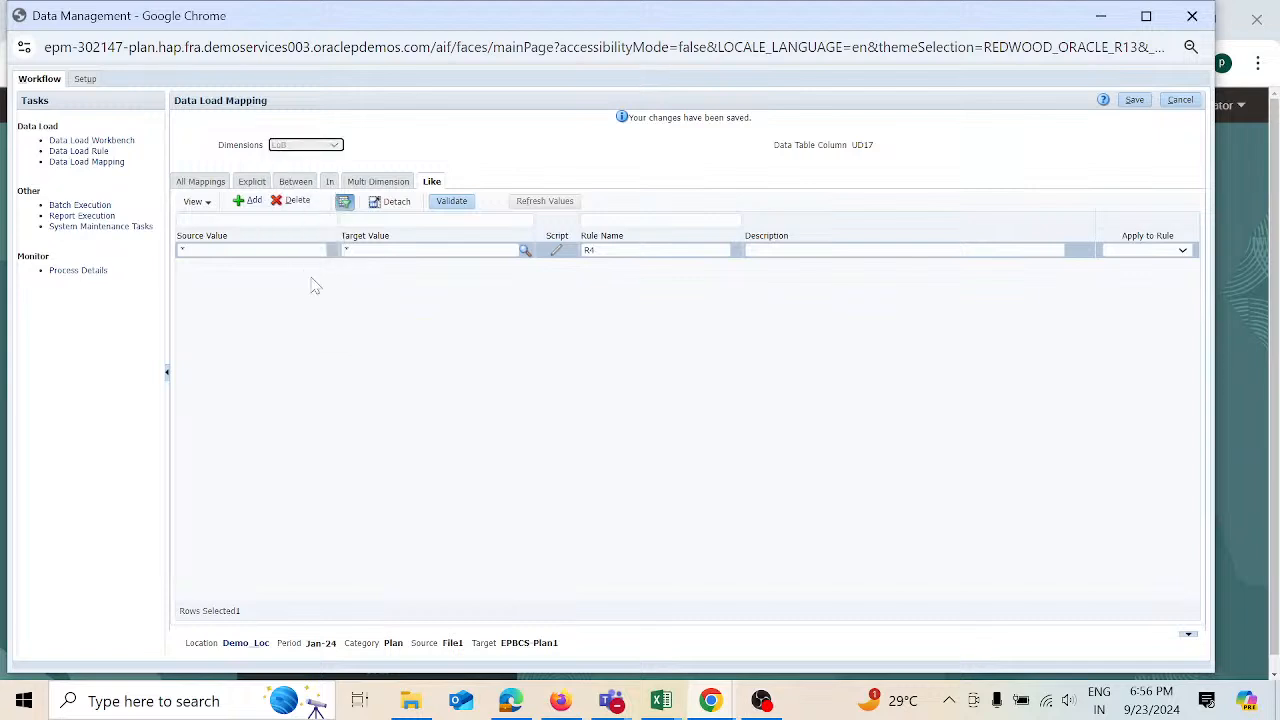
click(250, 201)
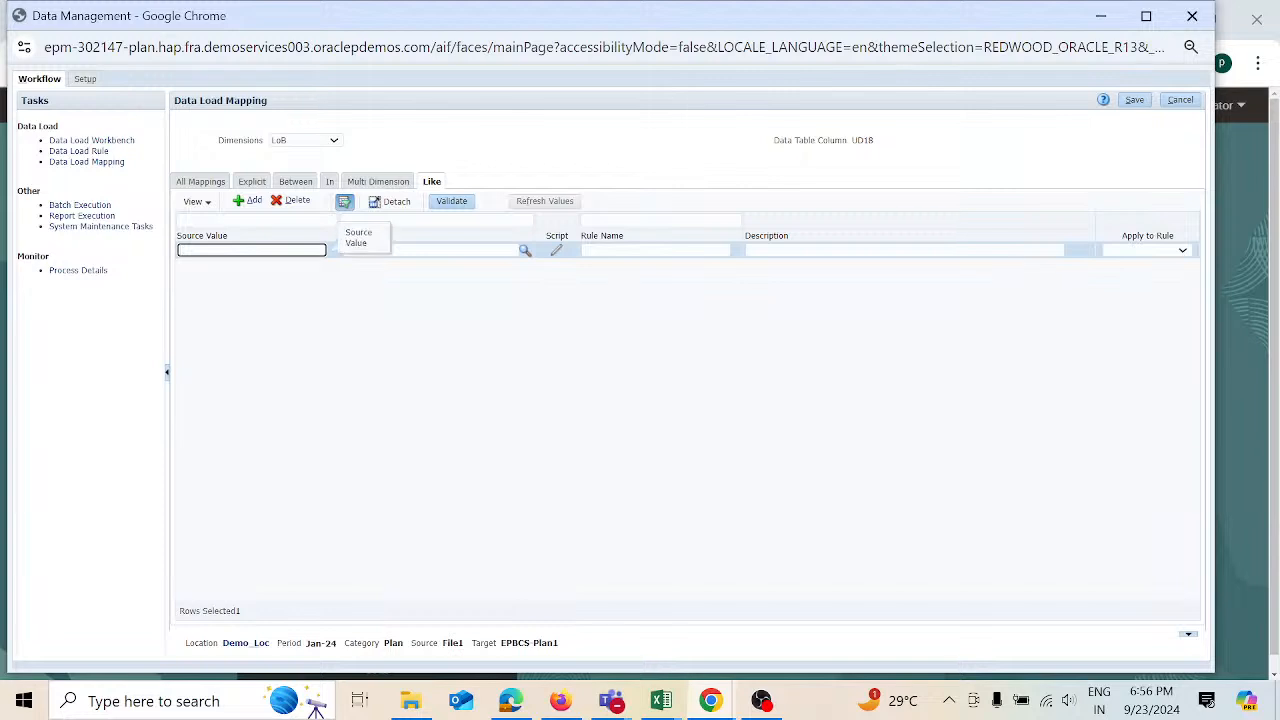
text(*)
key(Tab)
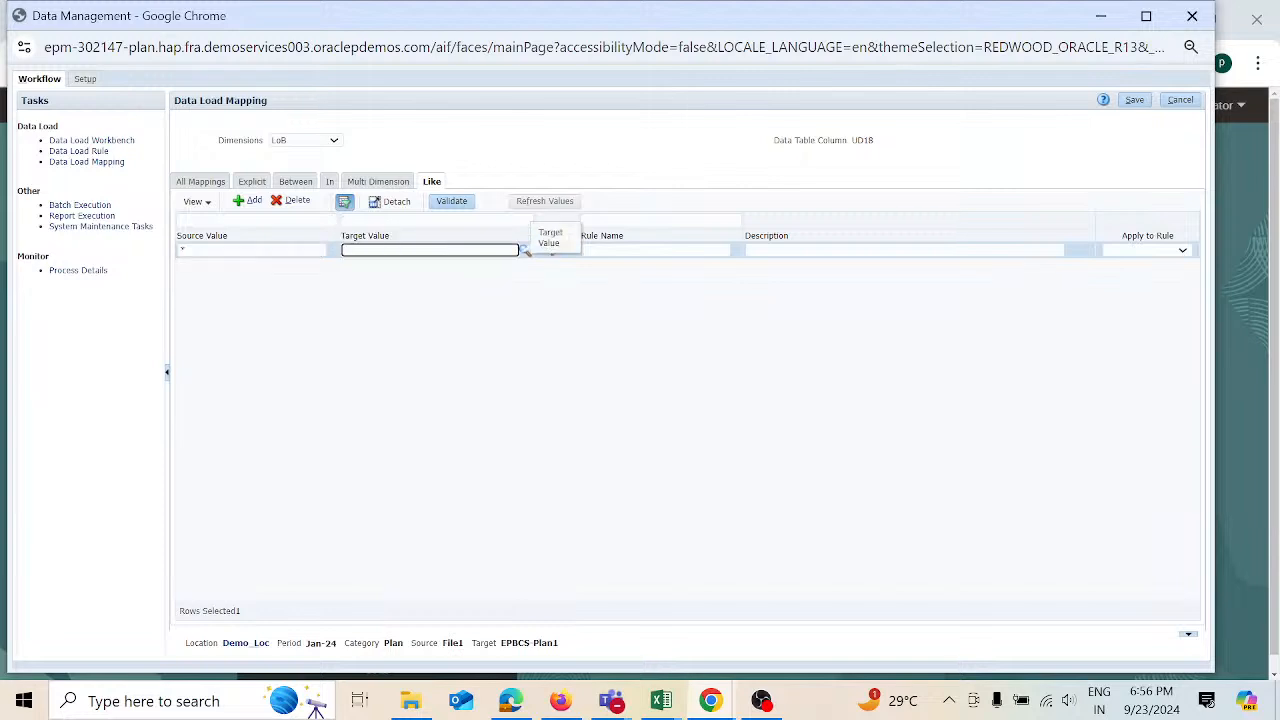
text(*)
key(Tab)
text(R1)
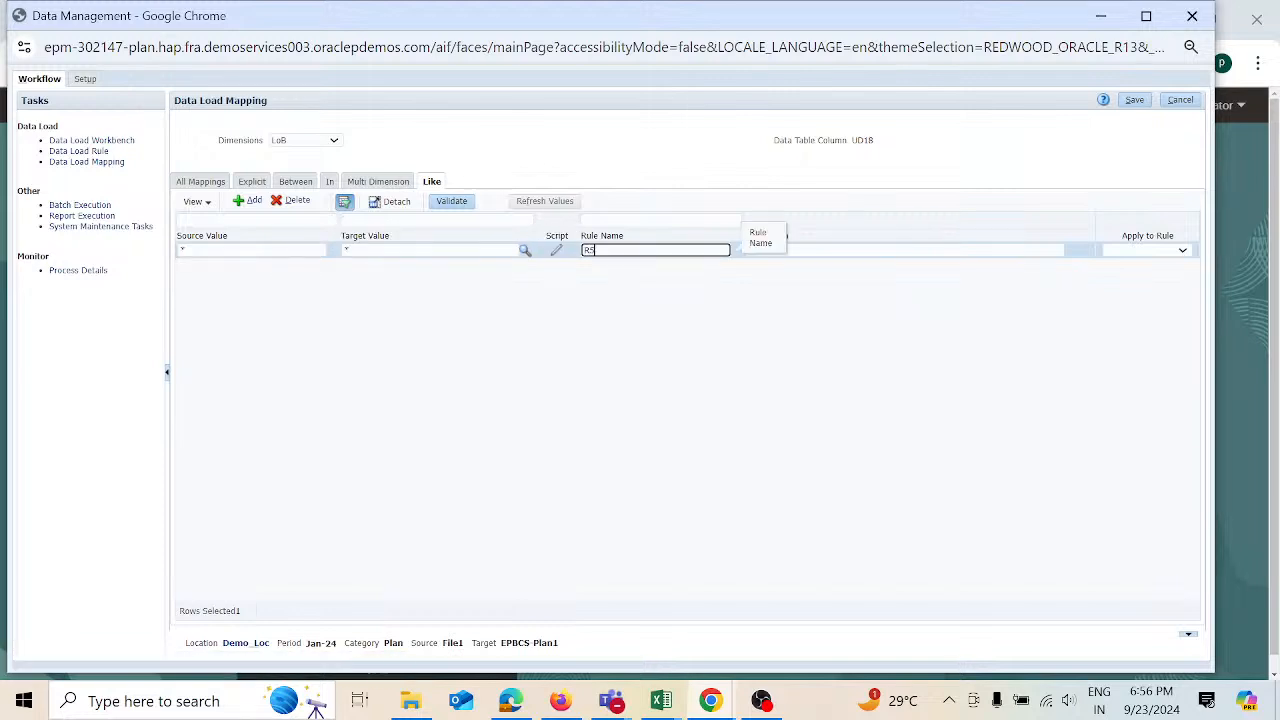
click(1134, 100)
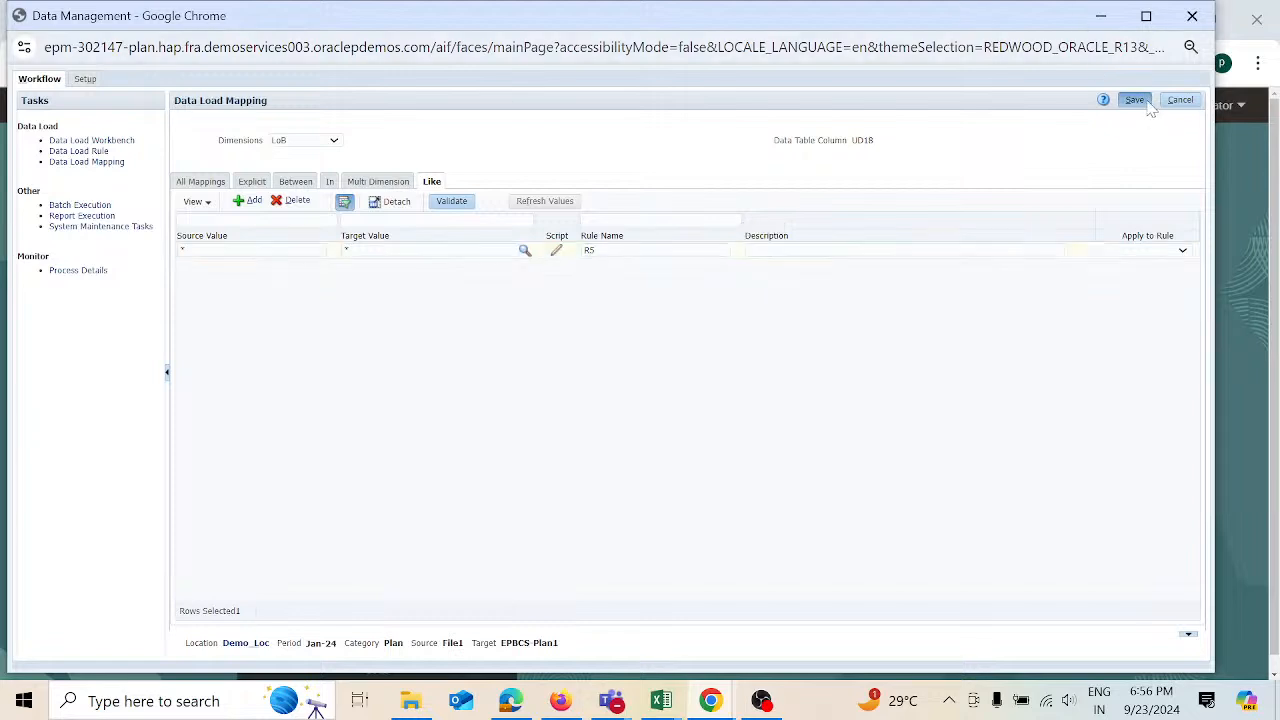
- Add a Like mapping for the Product dimension from source * to target * with rule name R6 and save it
click(336, 147)
click(300, 309)
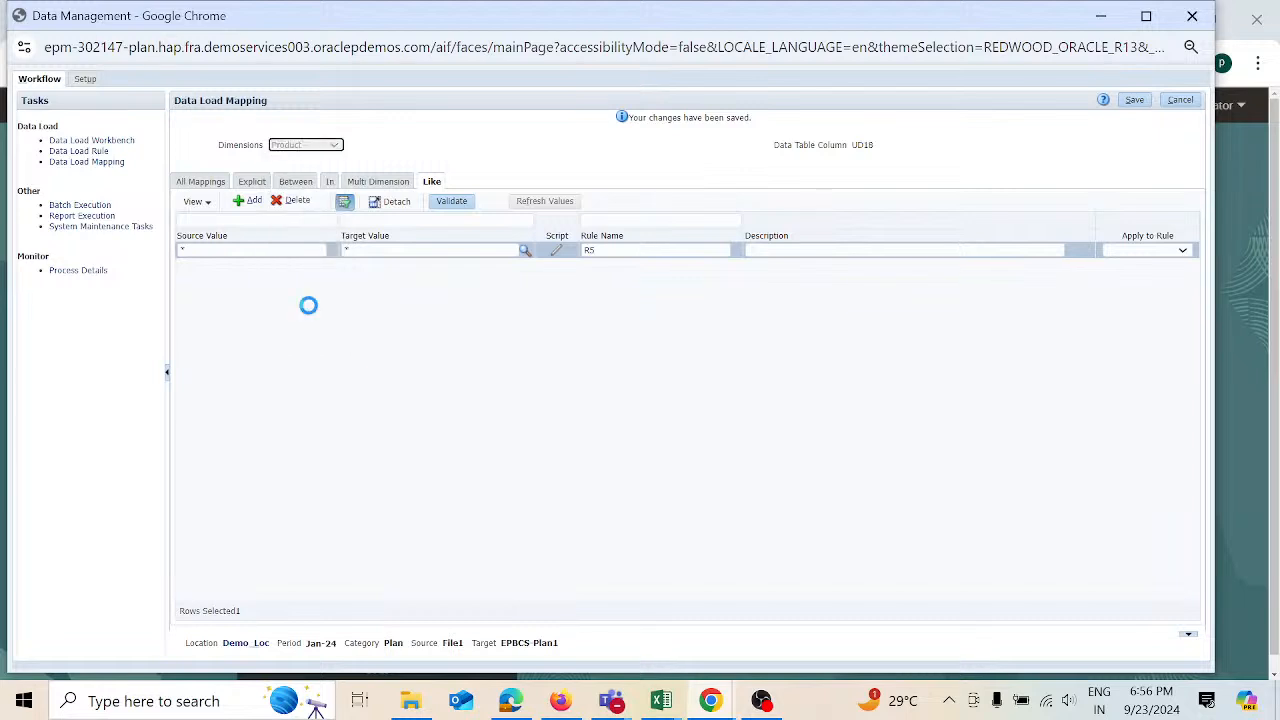
click(254, 201)
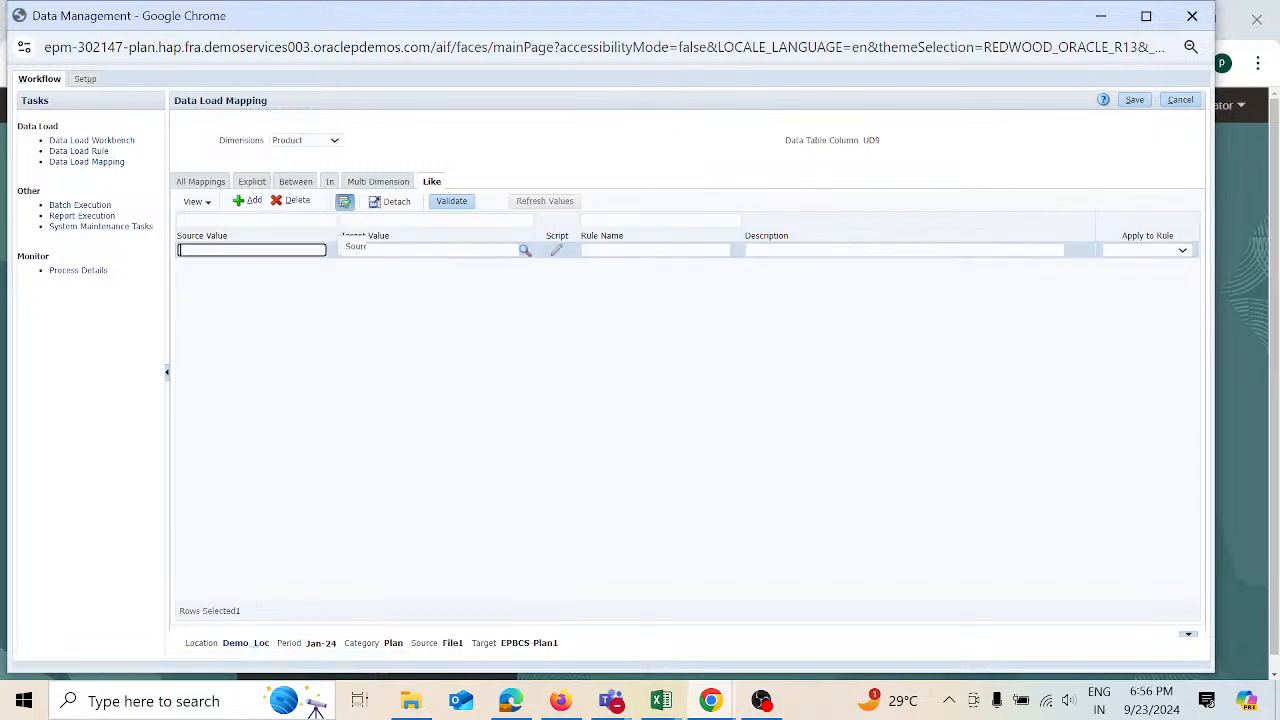
key(Tab)
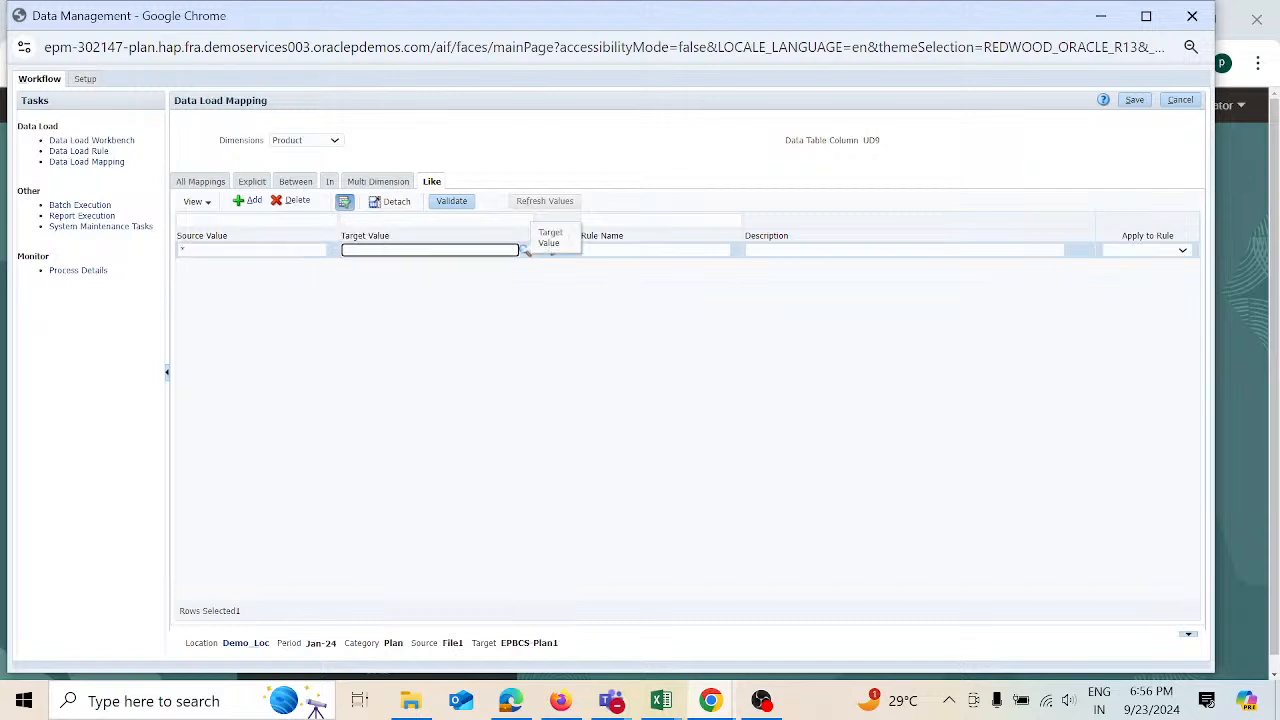
key(Tab)
key(Tab)
key(Tab)
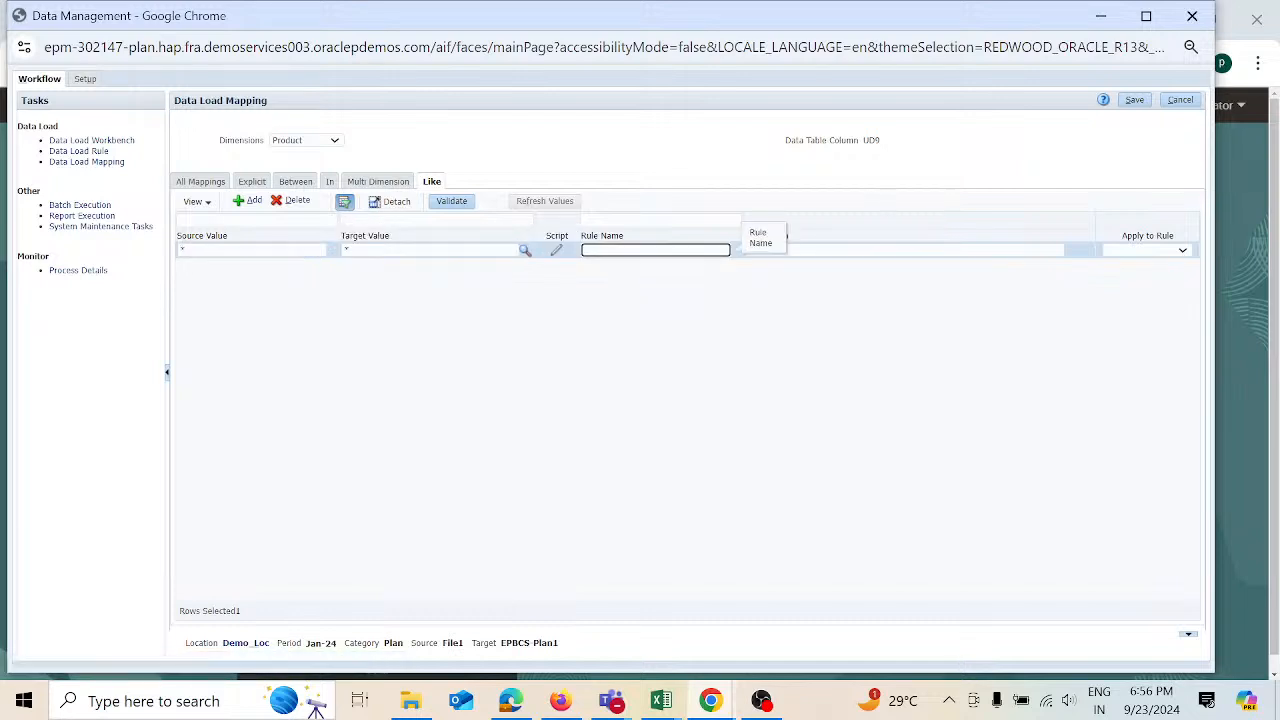
click(1138, 101)
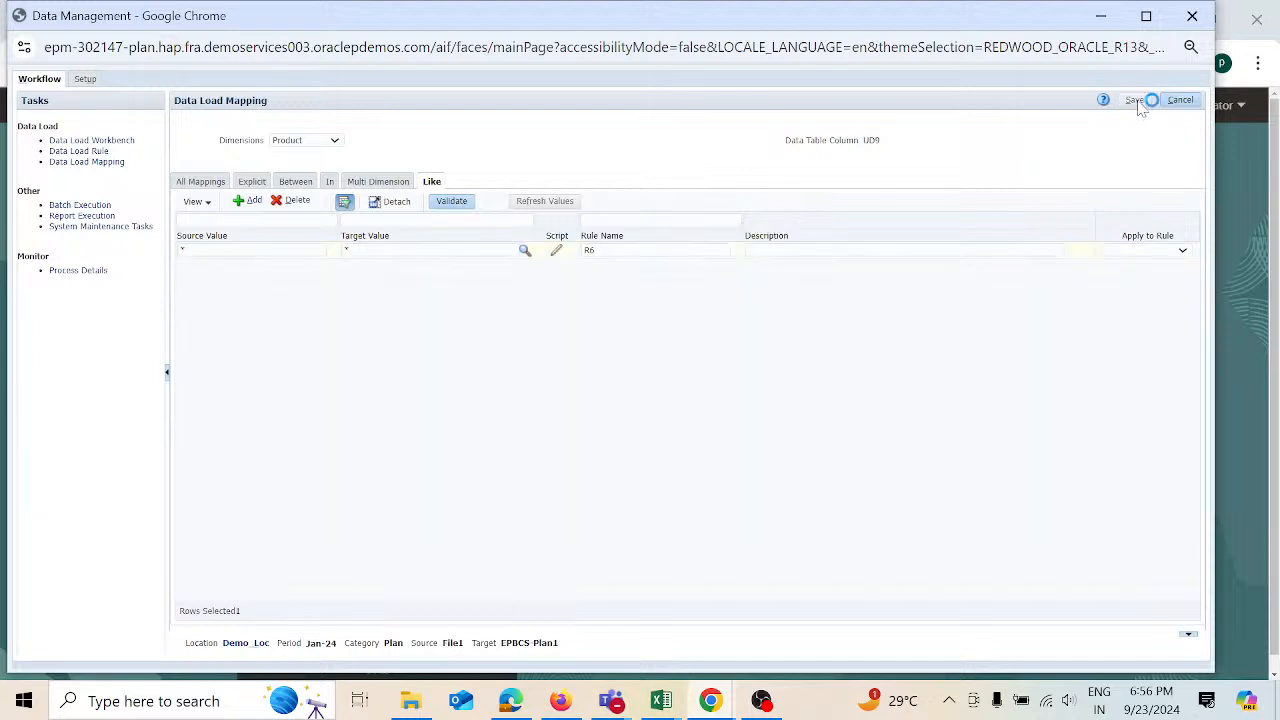
- Add a Like mapping for the Version dimension from source * to target * with rule name R7 and save it
click(334, 145)
click(309, 333)
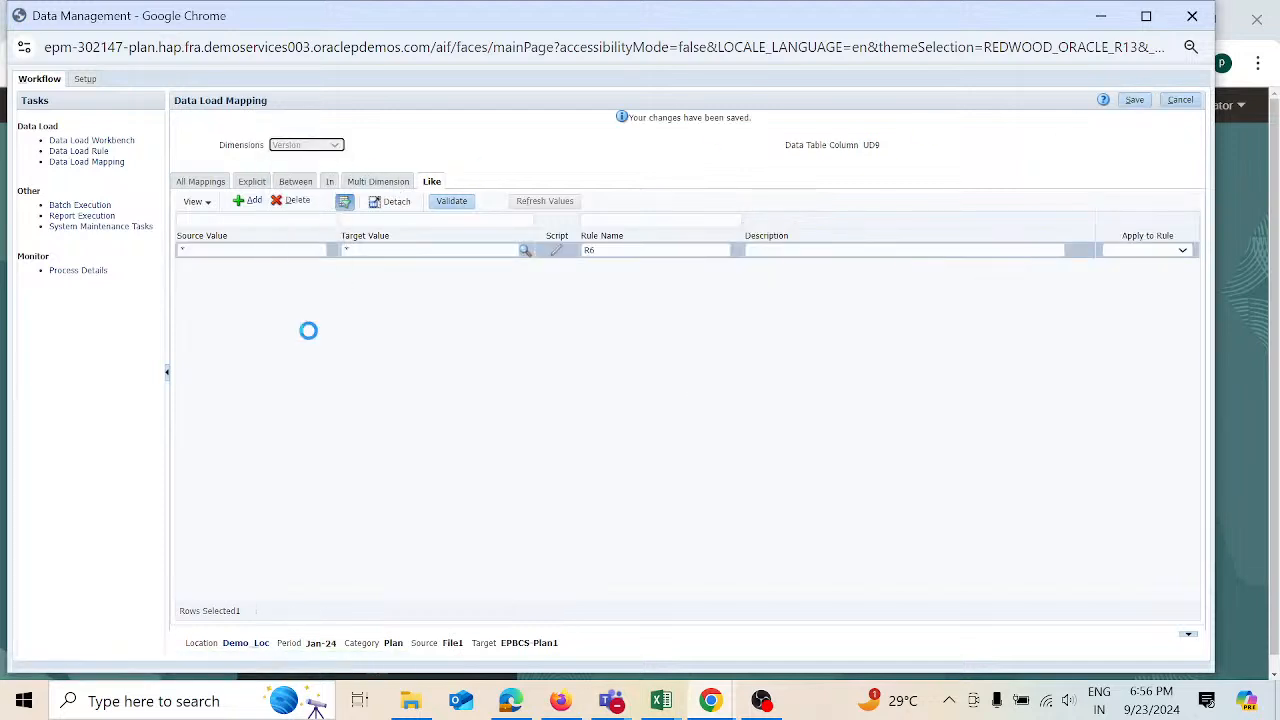
click(258, 203)
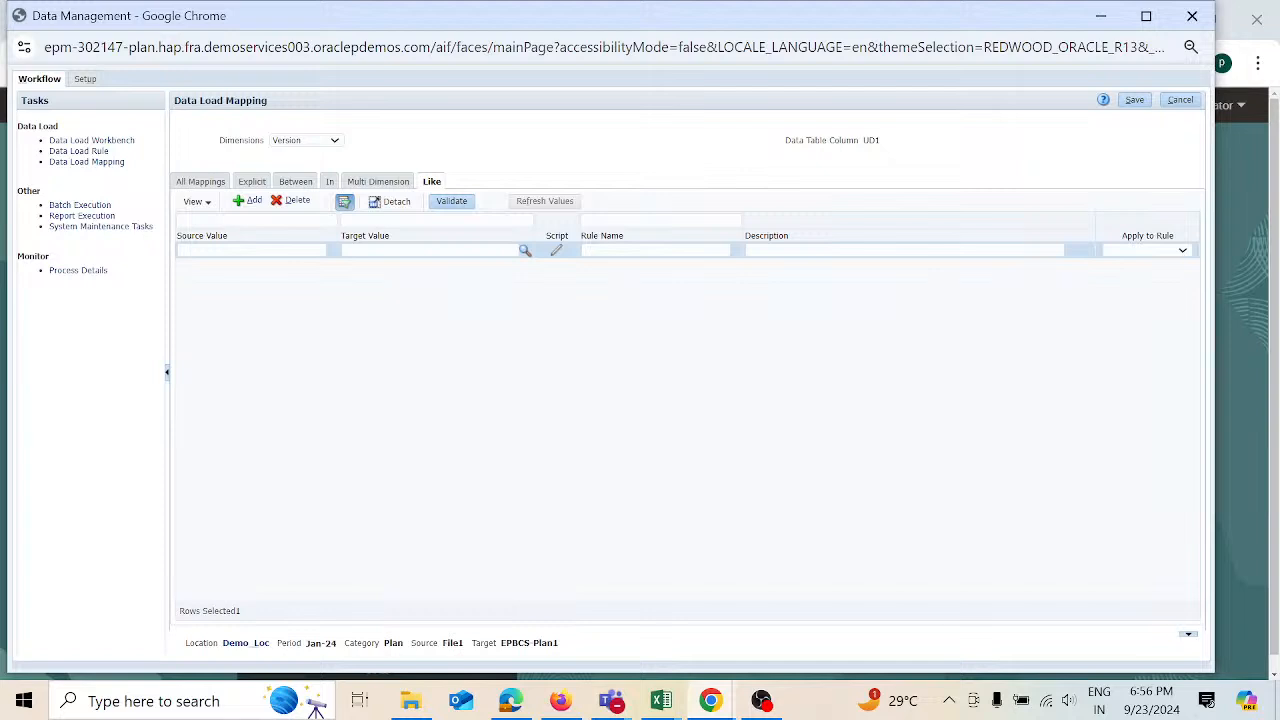
click(250, 249)
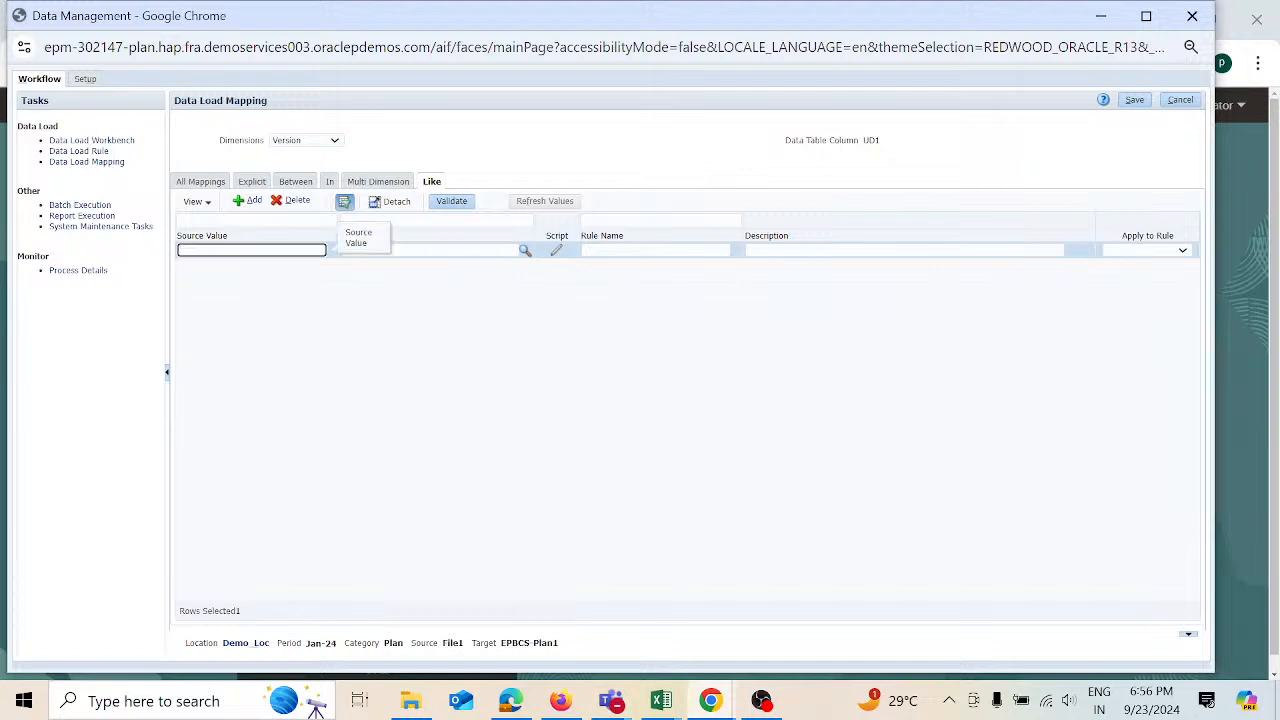
text(*)
key(Tab)
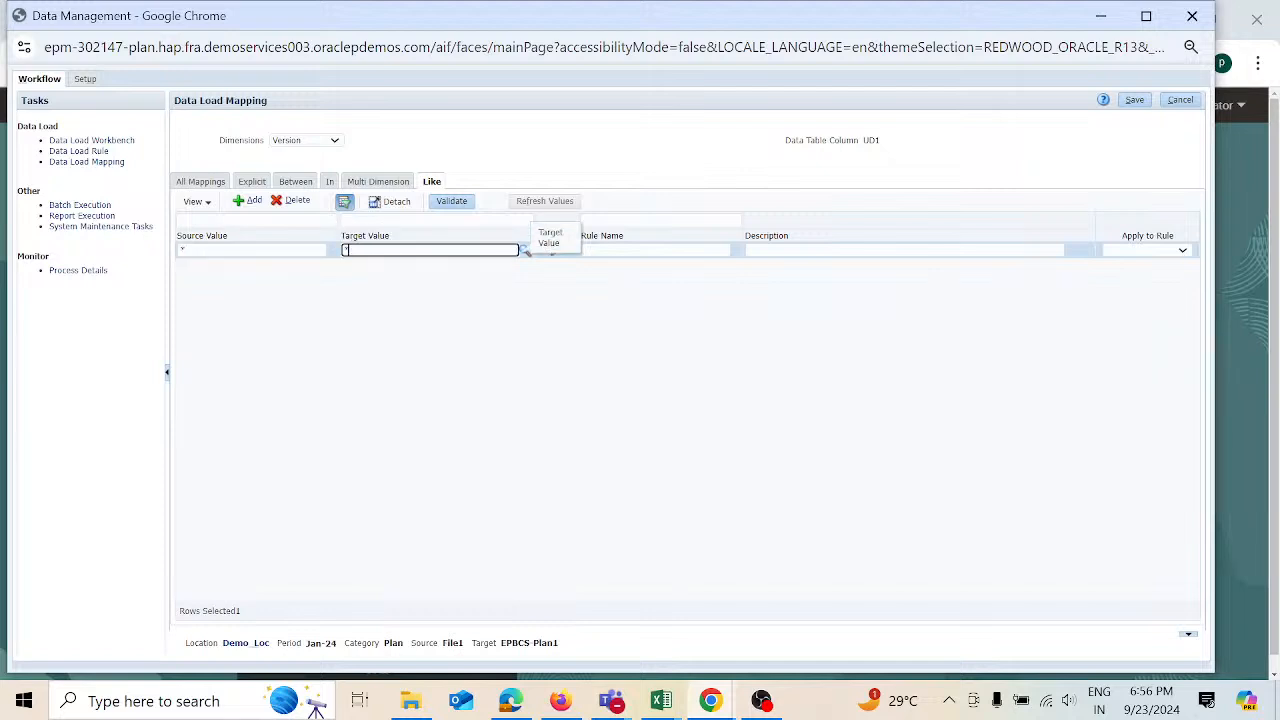
text(*)
key(Tab)
key(Tab)
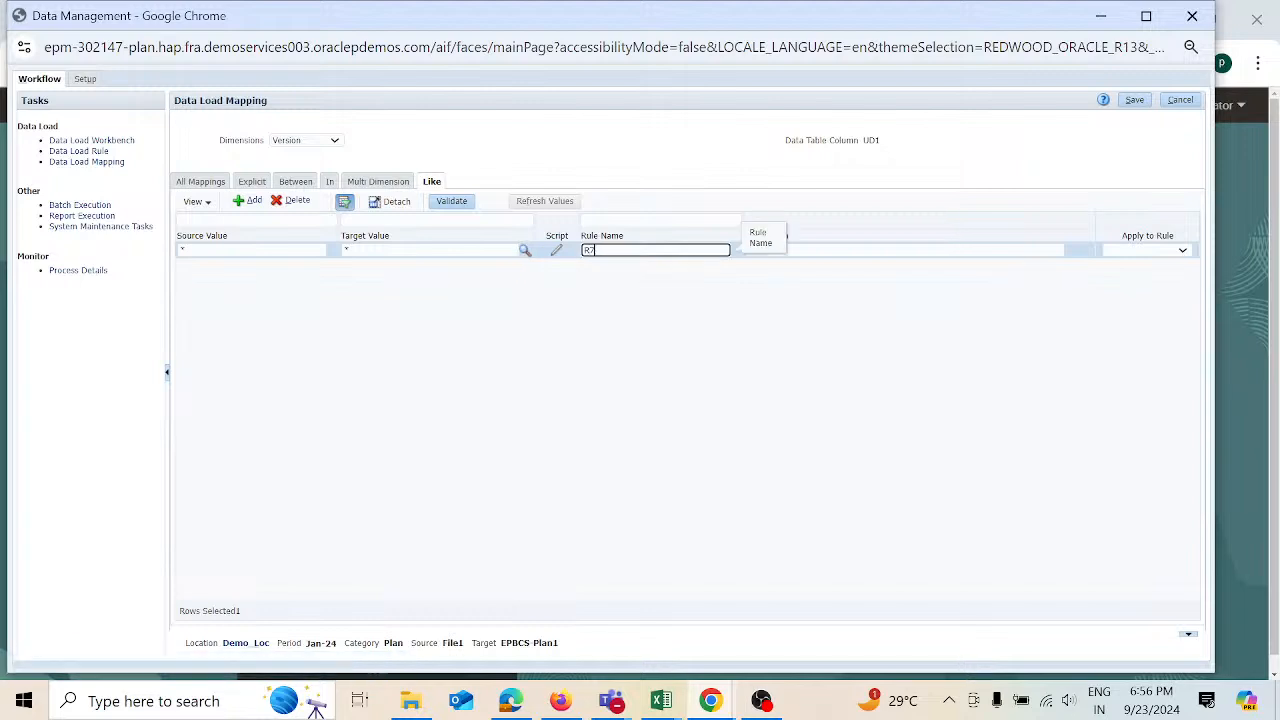
text(R7)
click(1142, 106)
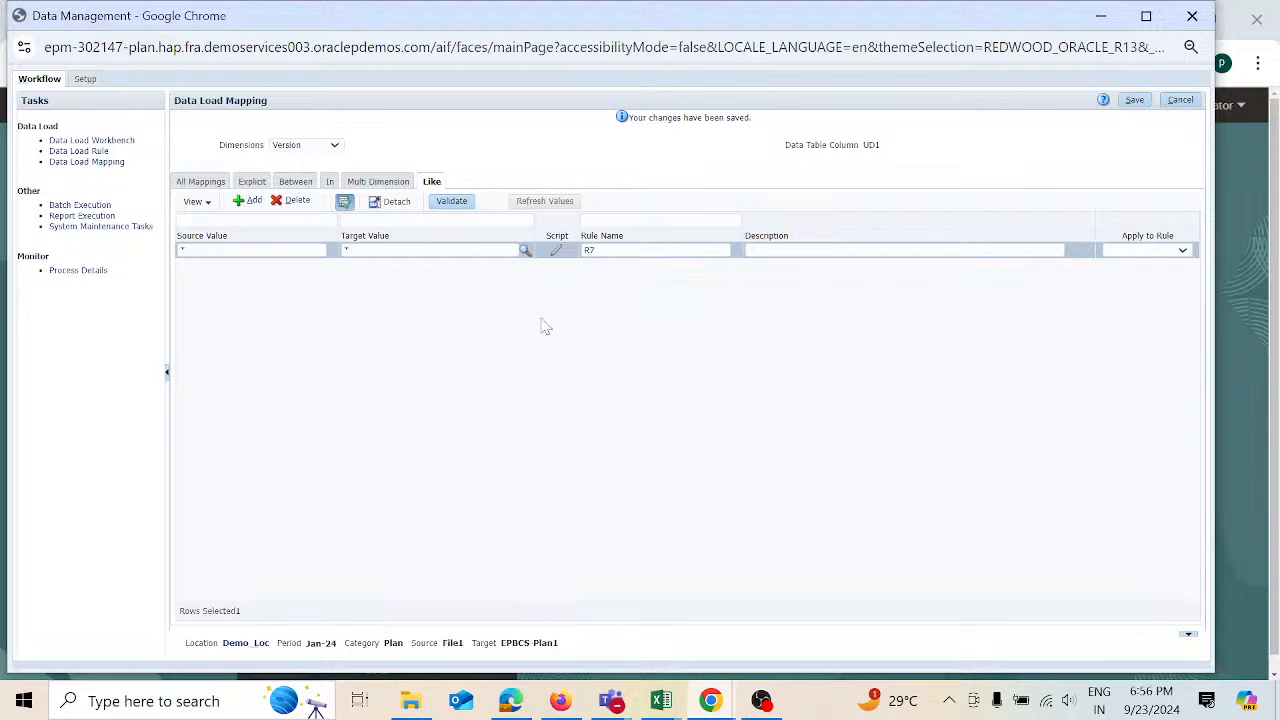
- Create and save a data load rule named Demo_dlr with category Plan, import format Demo_Imf and target plan type Plan1
click(100, 151)
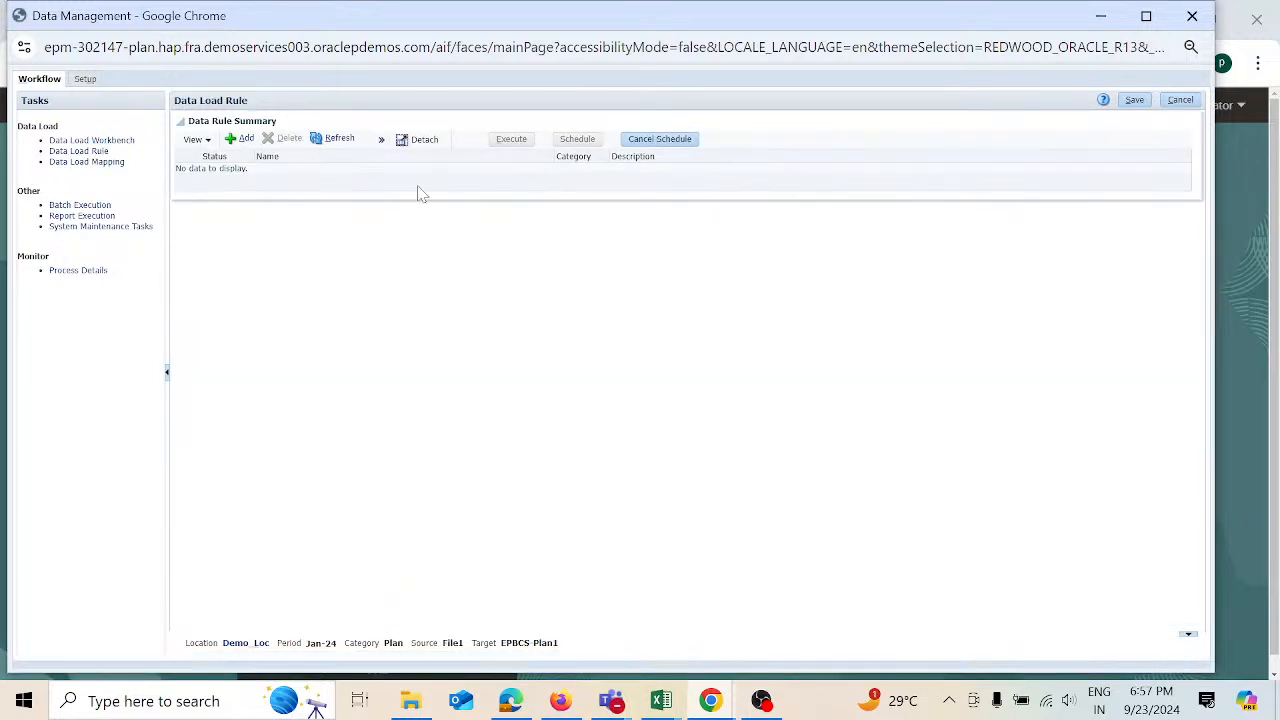
click(243, 139)
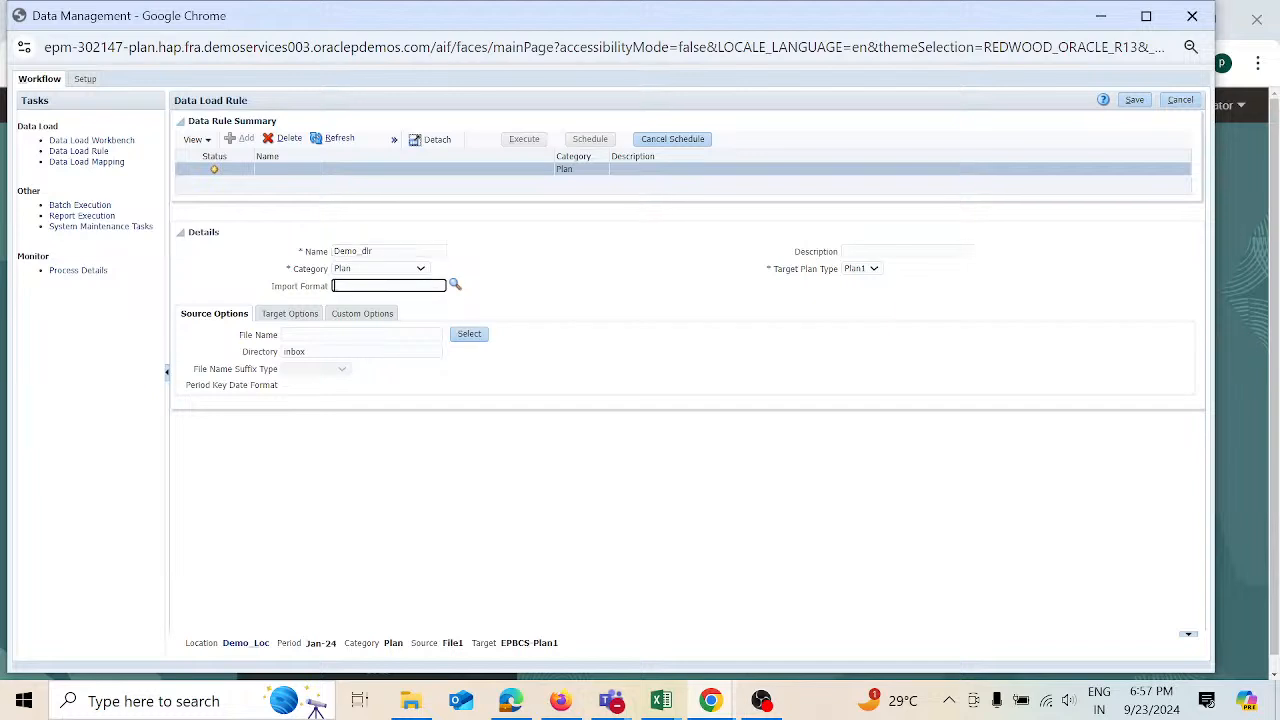
click(454, 285)
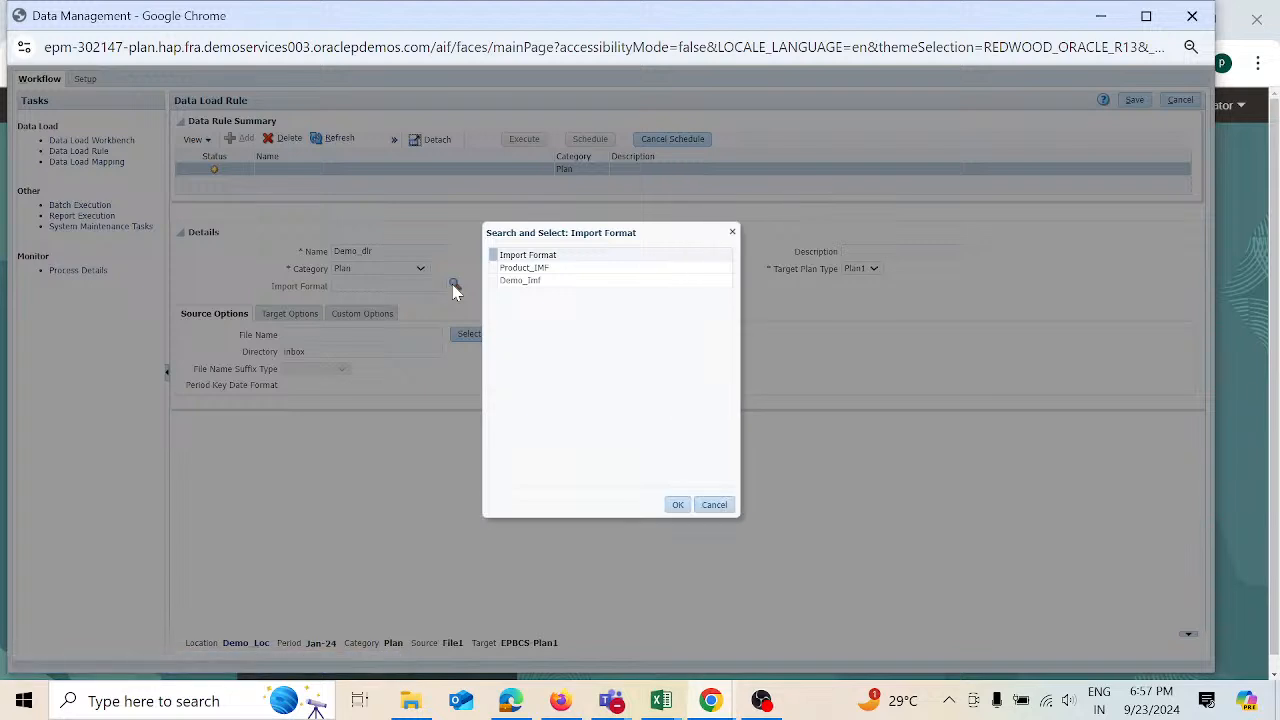
click(602, 281)
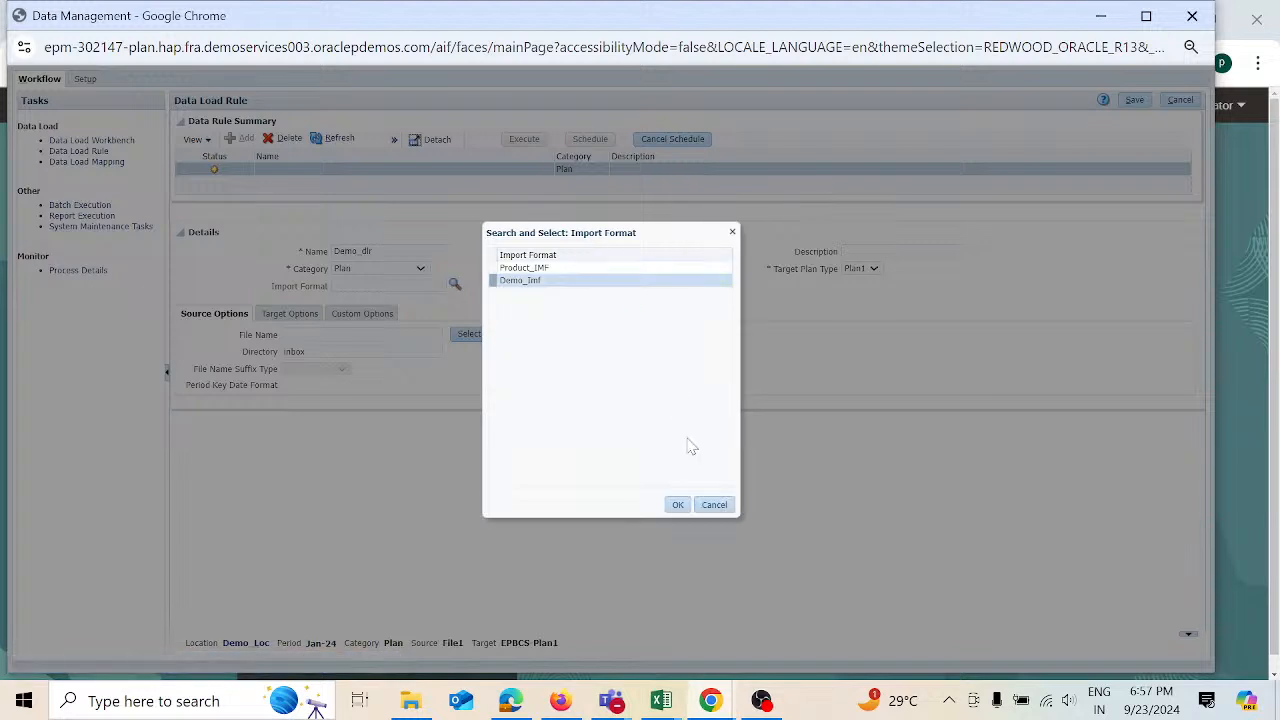
click(679, 505)
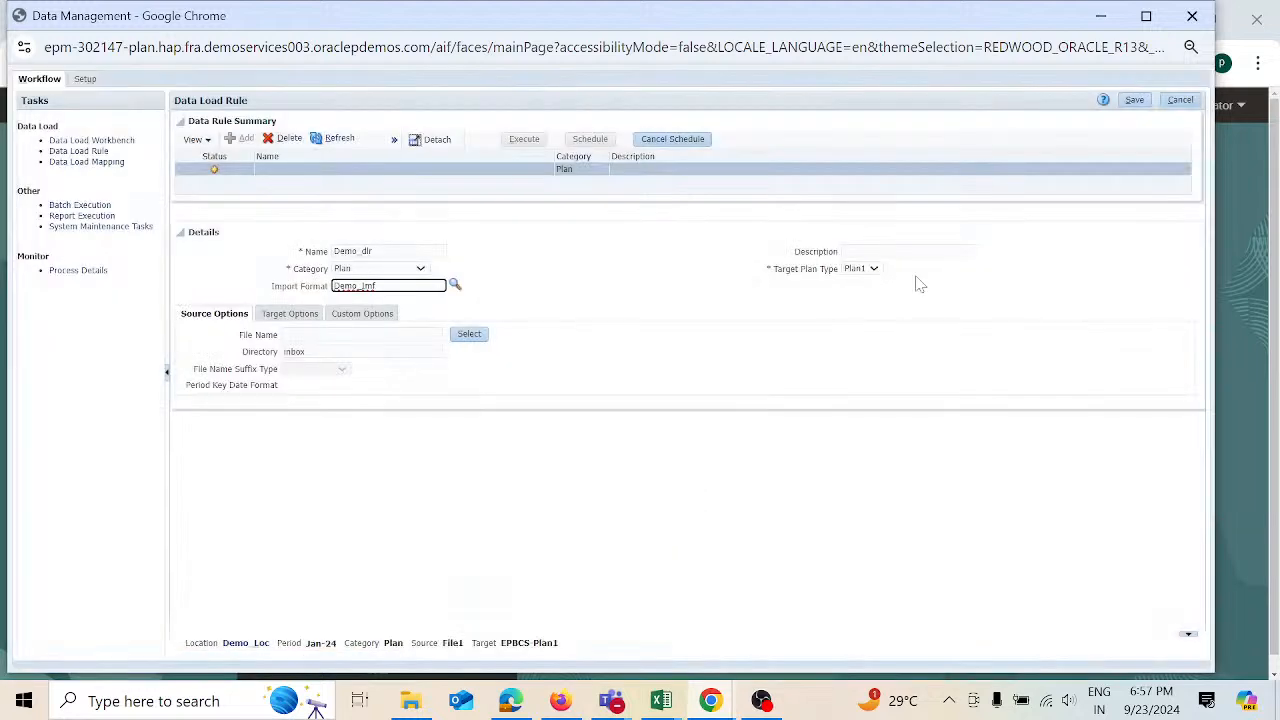
click(872, 276)
click(902, 301)
click(1134, 100)
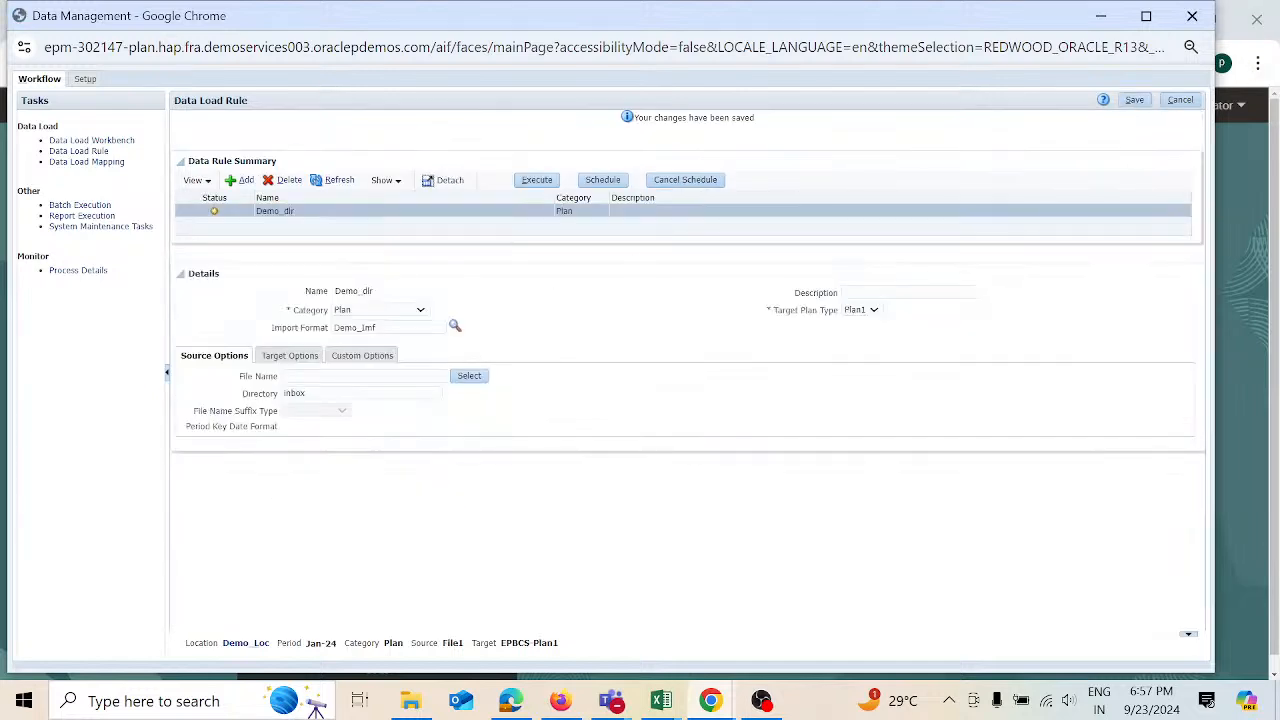
- Open the source file selection for the Demo_dlr rule, and switch to Excel to close the dataJan workbook
click(436, 376)
click(468, 380)
mouse_move(670, 703)
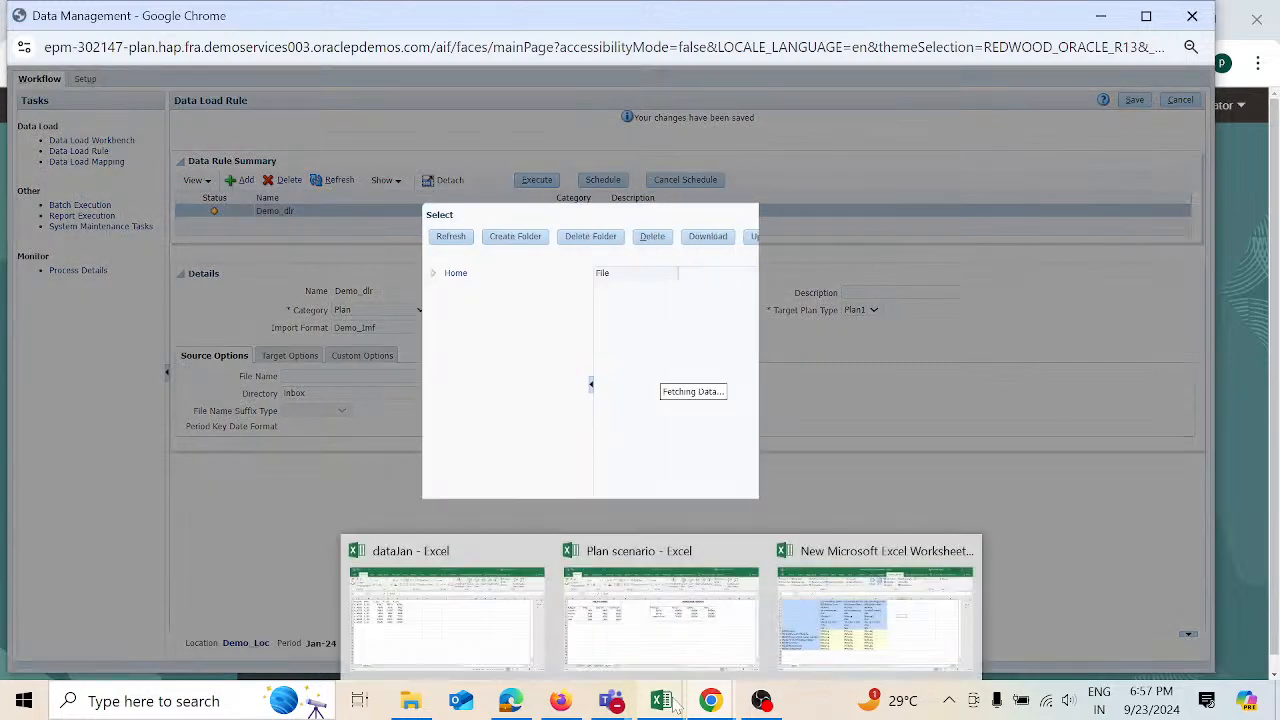
click(500, 635)
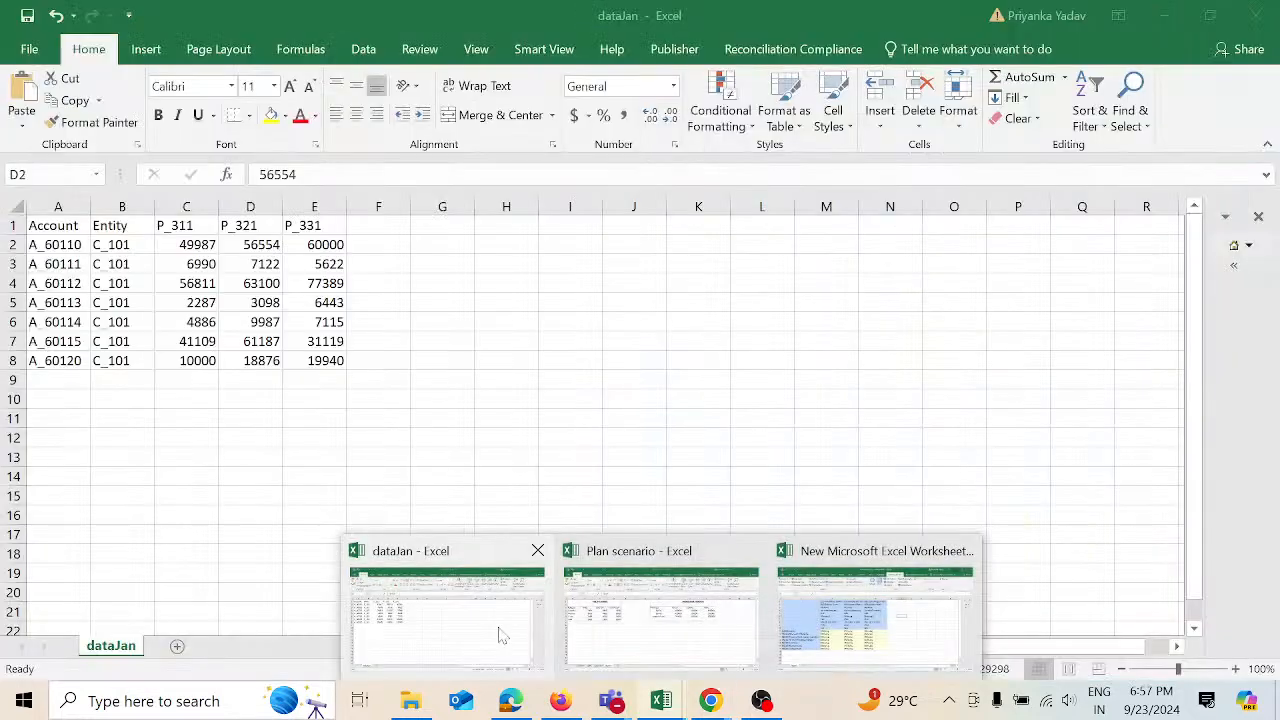
click(434, 377)
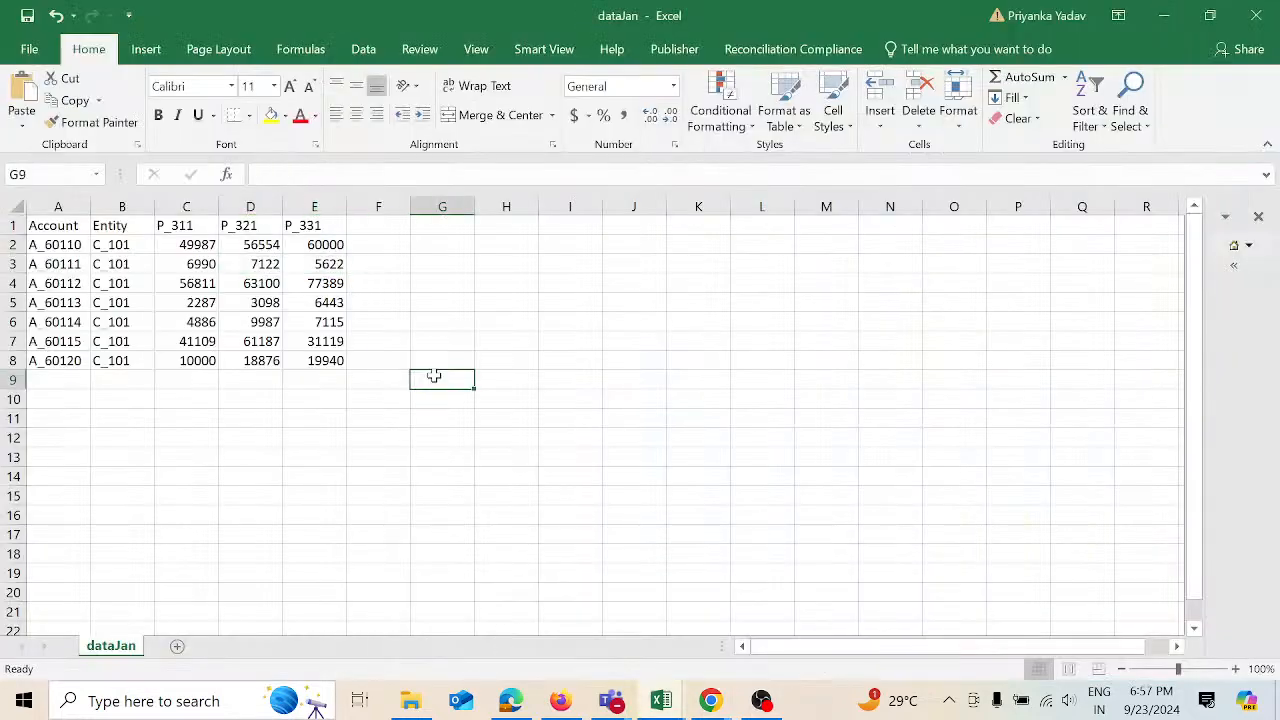
click(1258, 17)
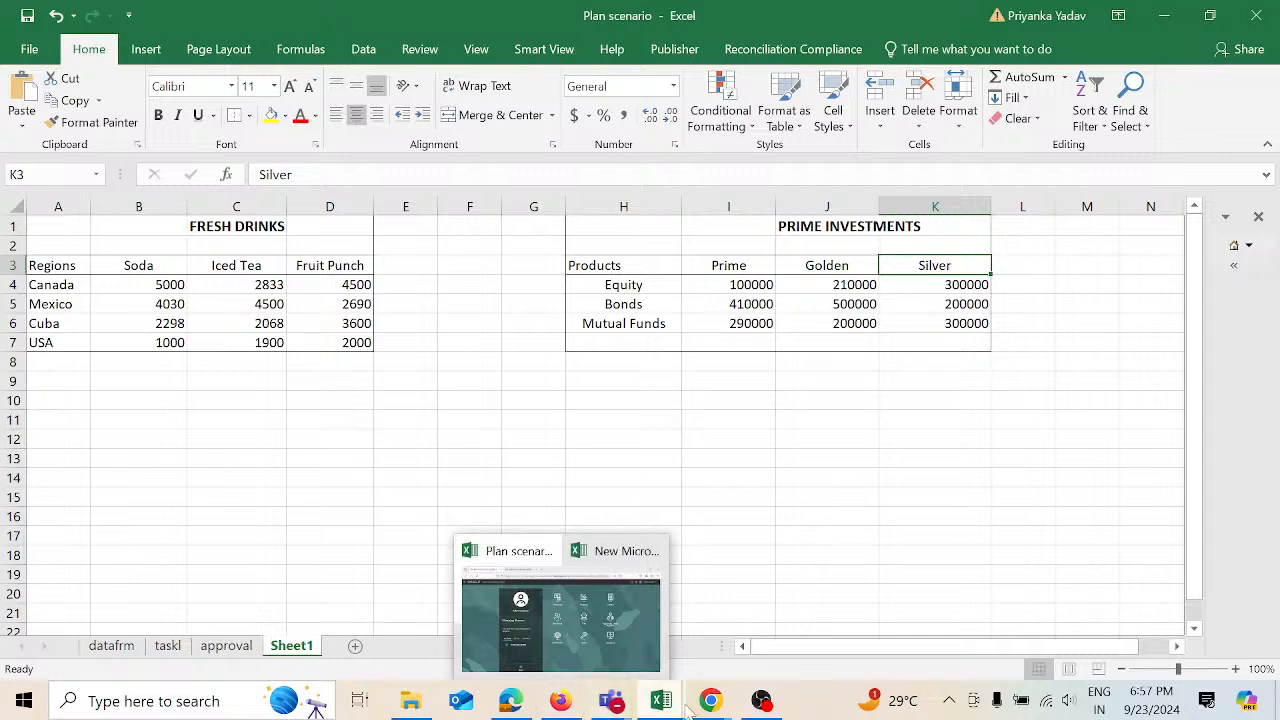
- Return to the Data Management window in Chrome and upload the dataJan file from the Desktop folder to the inbox
mouse_move(710, 703)
click(755, 641)
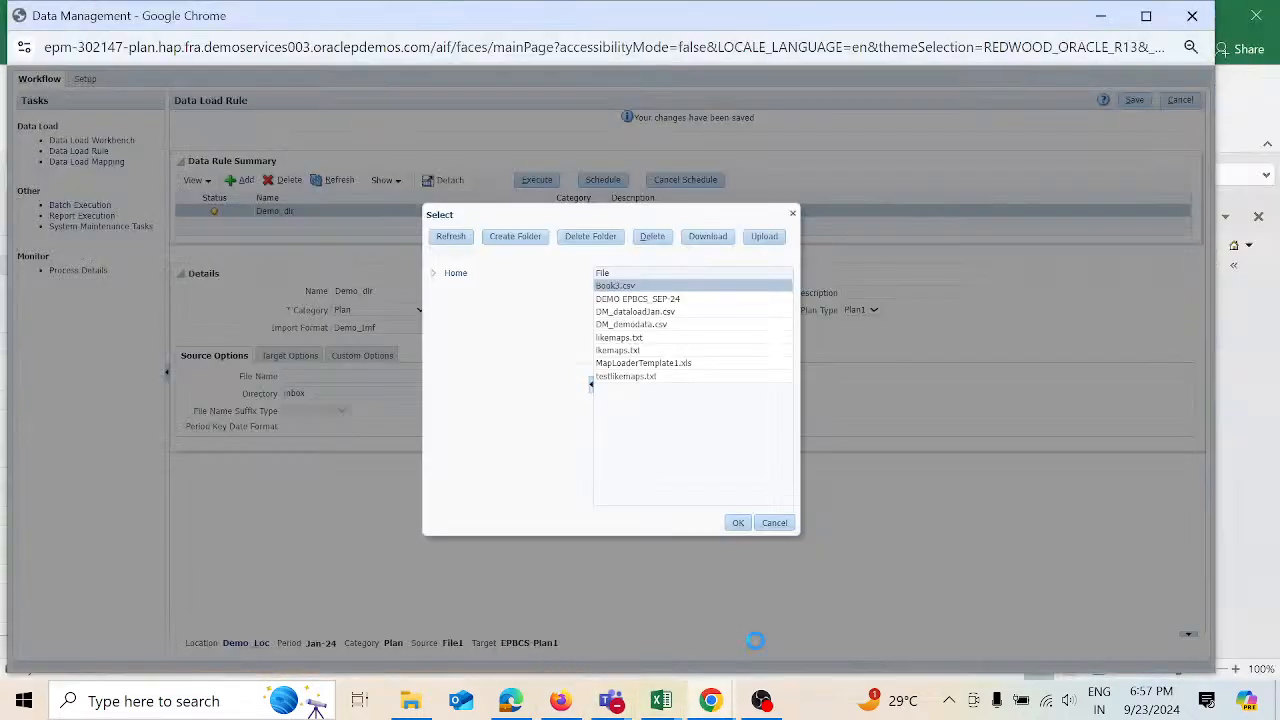
click(762, 240)
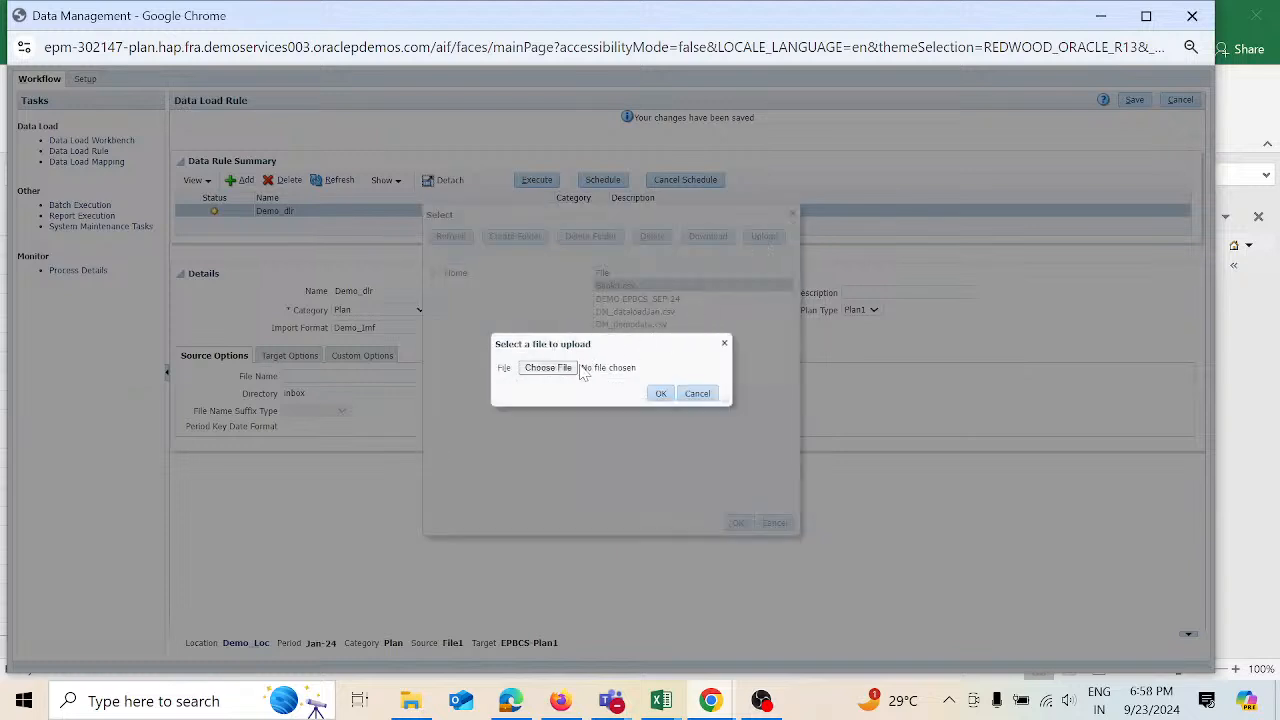
click(578, 370)
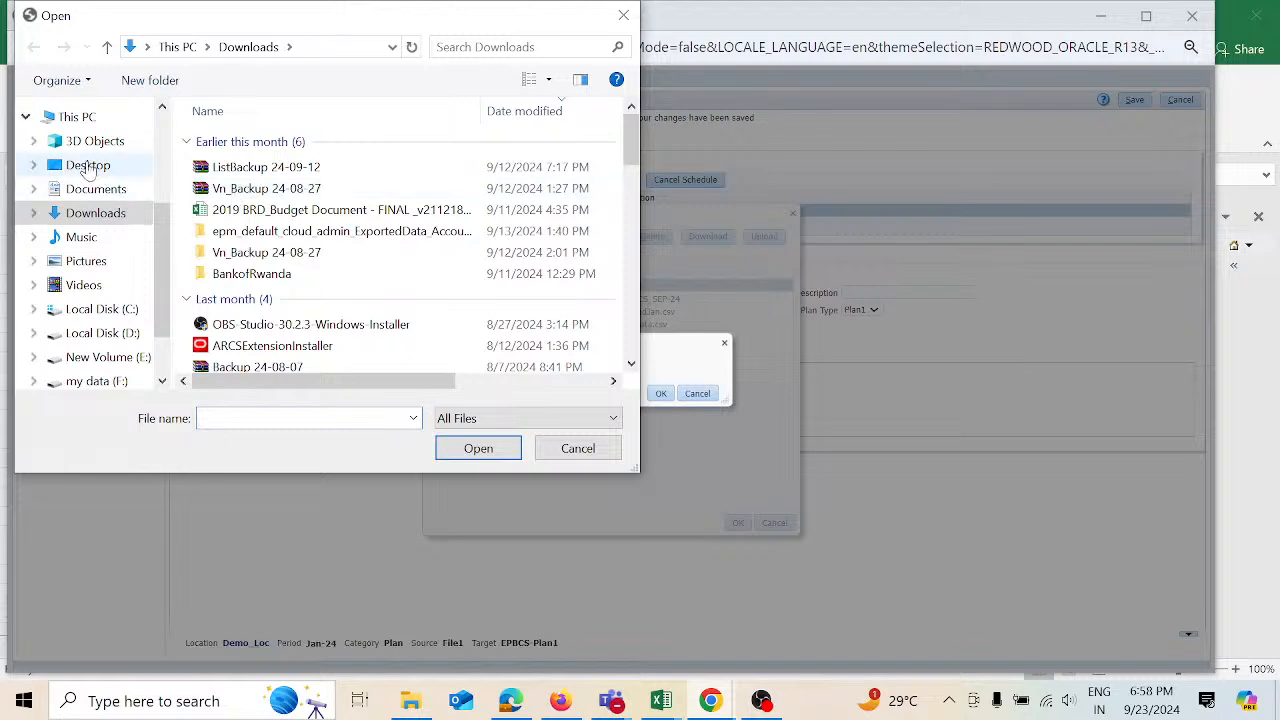
click(88, 167)
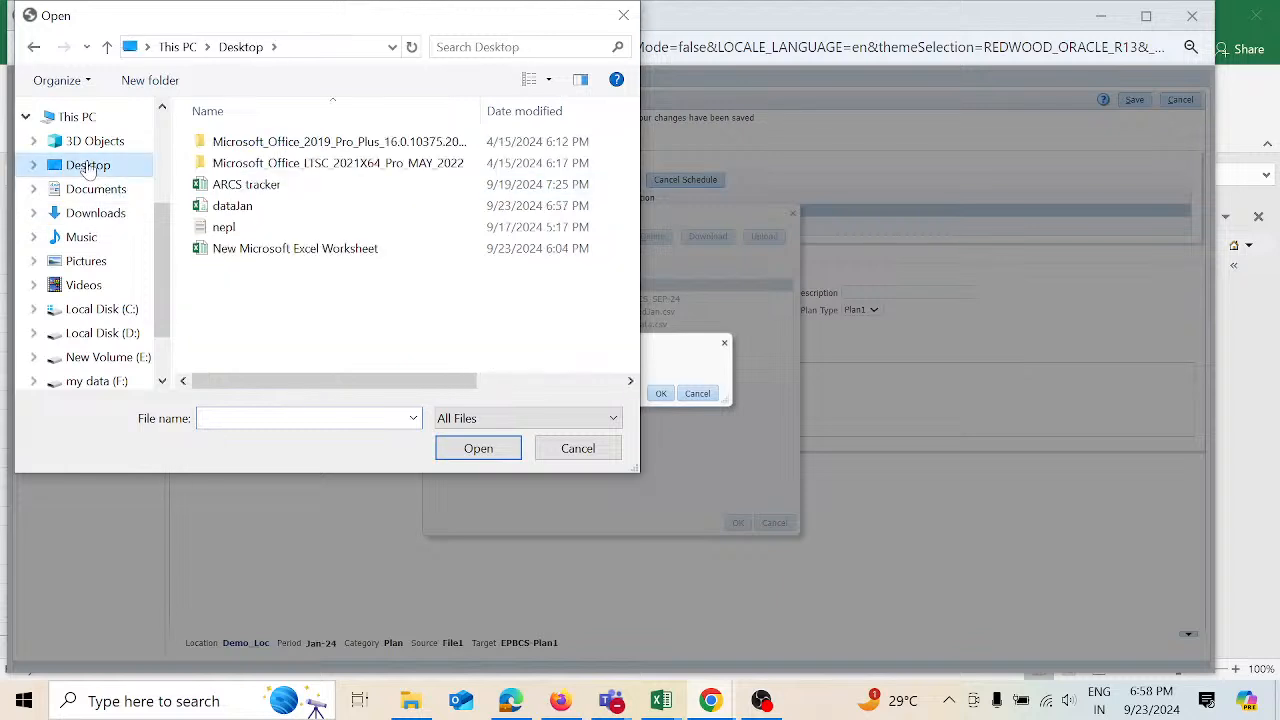
click(240, 207)
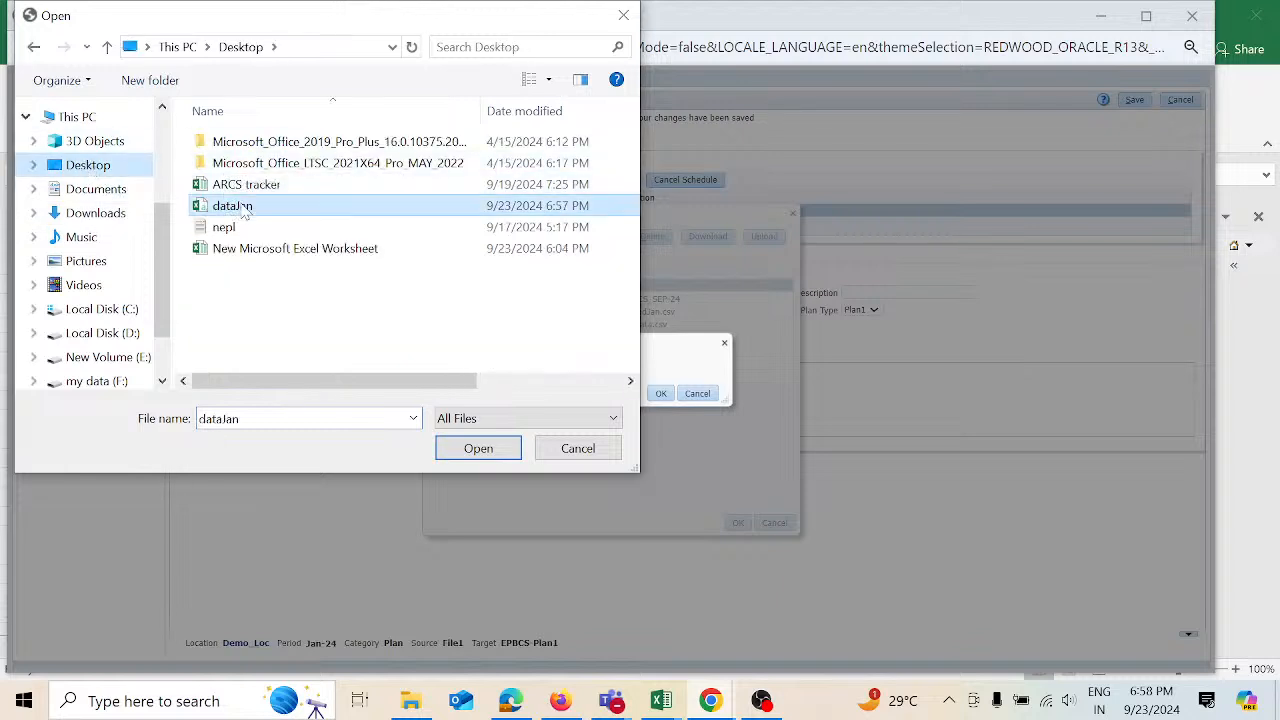
click(470, 448)
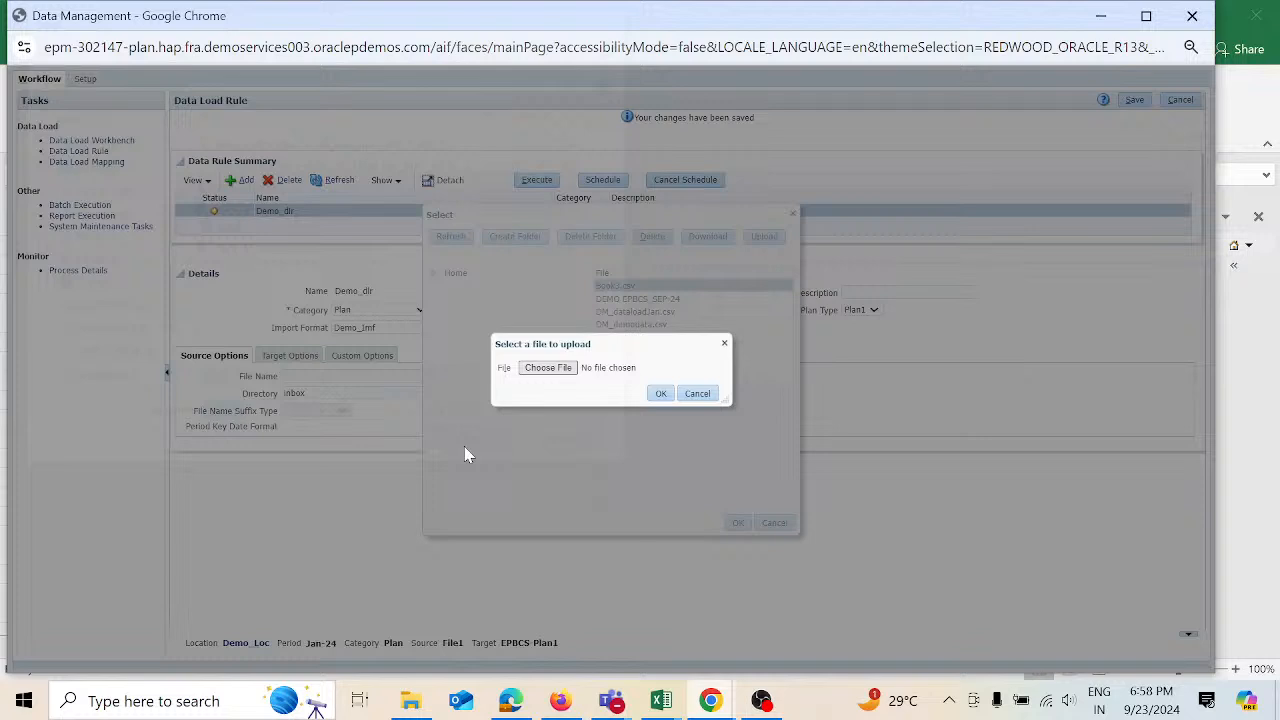
click(661, 394)
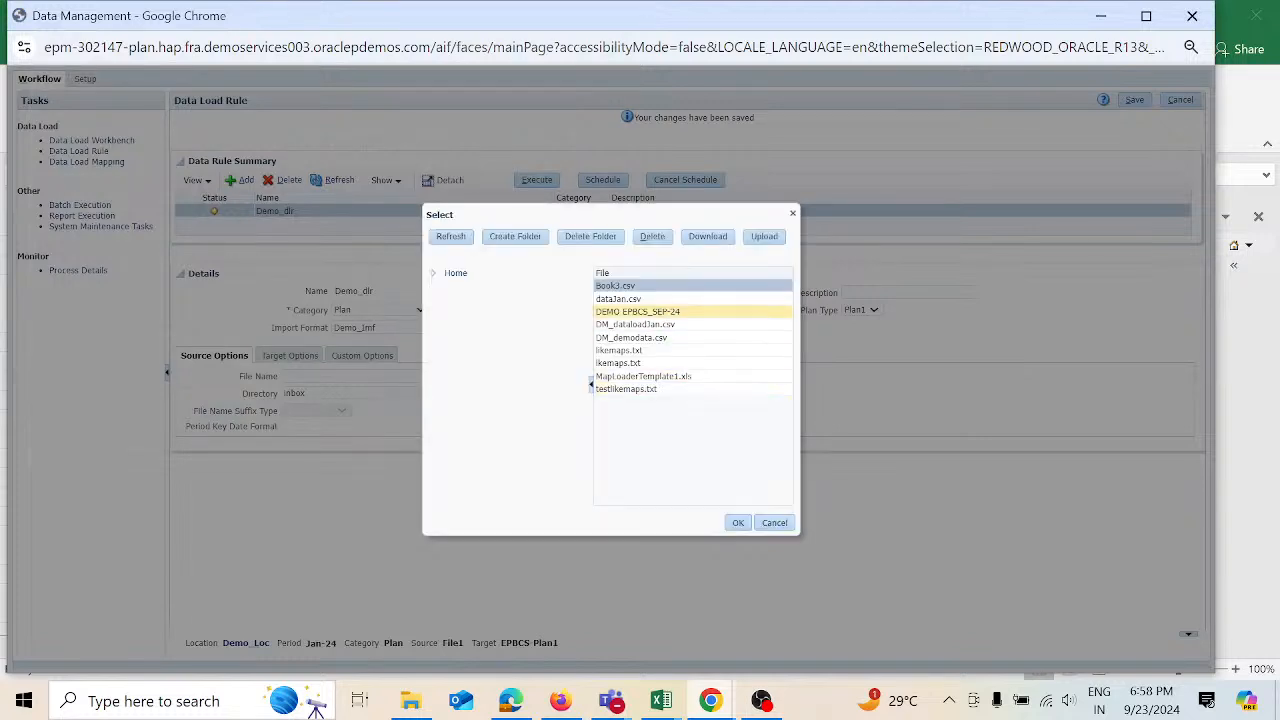
- Assign dataJan.csv as the source file of the Demo_dlr rule and save the rule
click(670, 299)
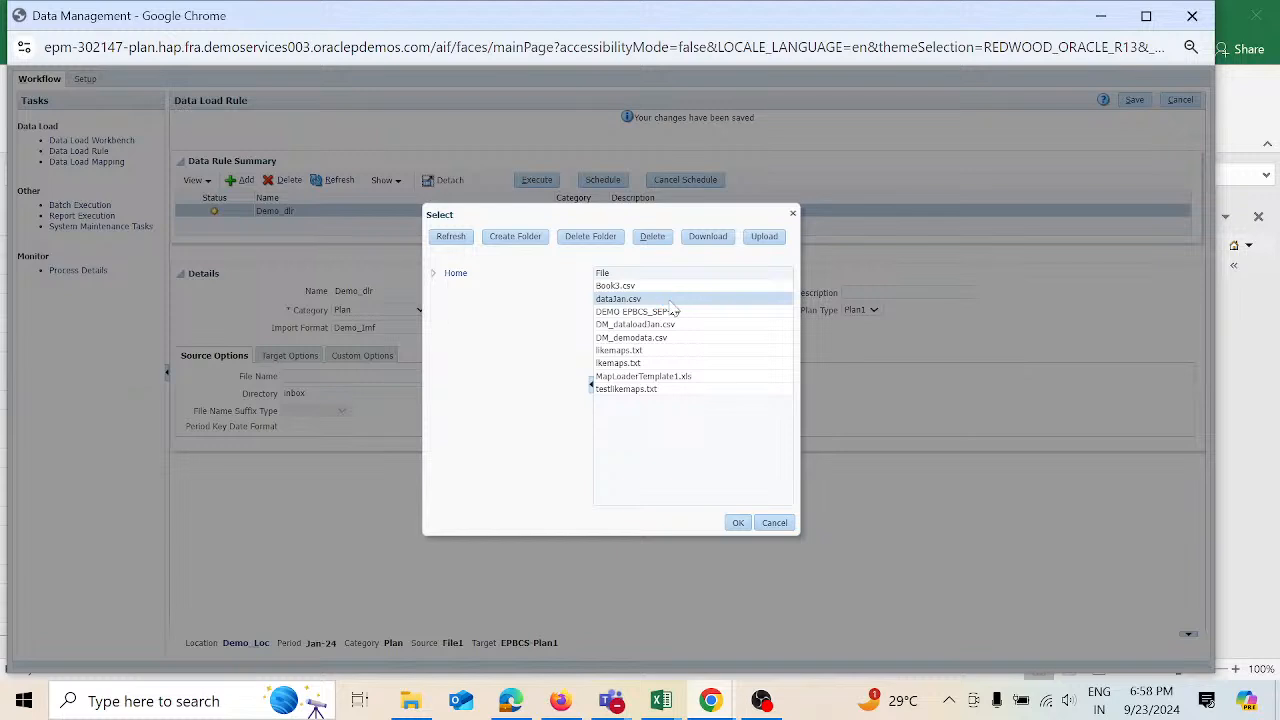
click(738, 526)
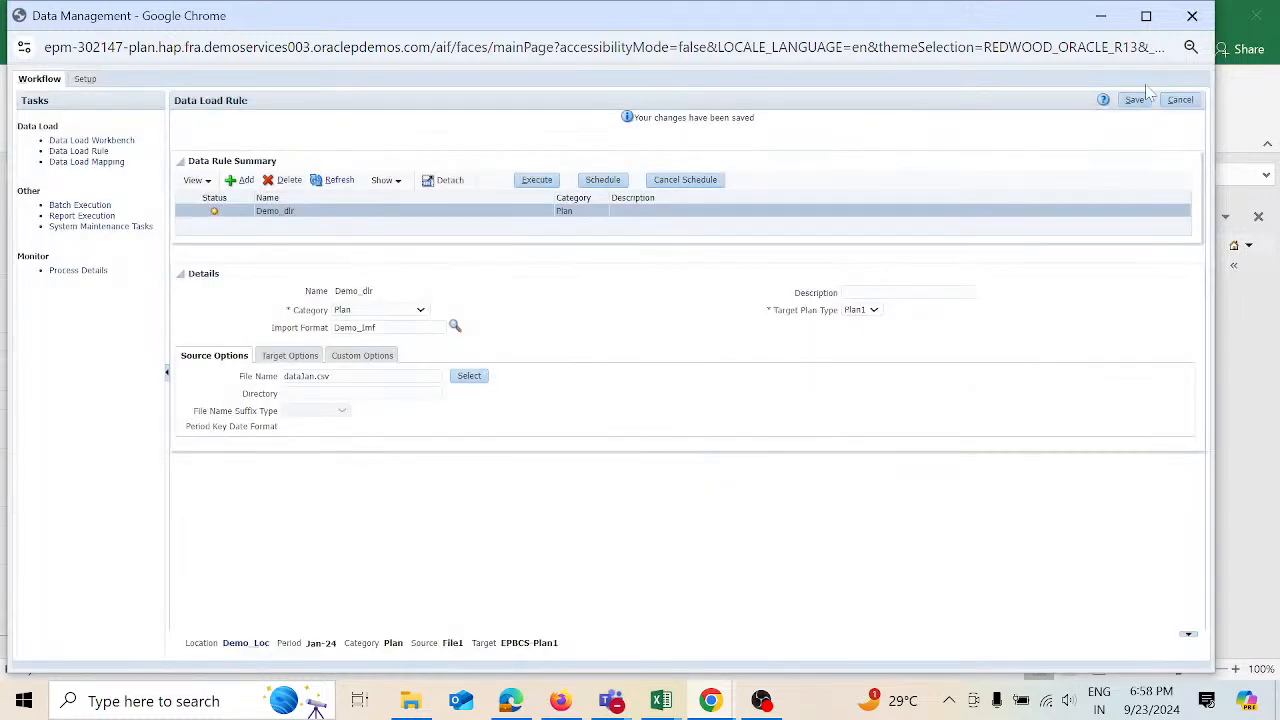
click(1135, 101)
- Execute the Demo_dlr rule for Jan-24 with import from source, export to target, import mode Replace and export mode Replace Data
click(532, 182)
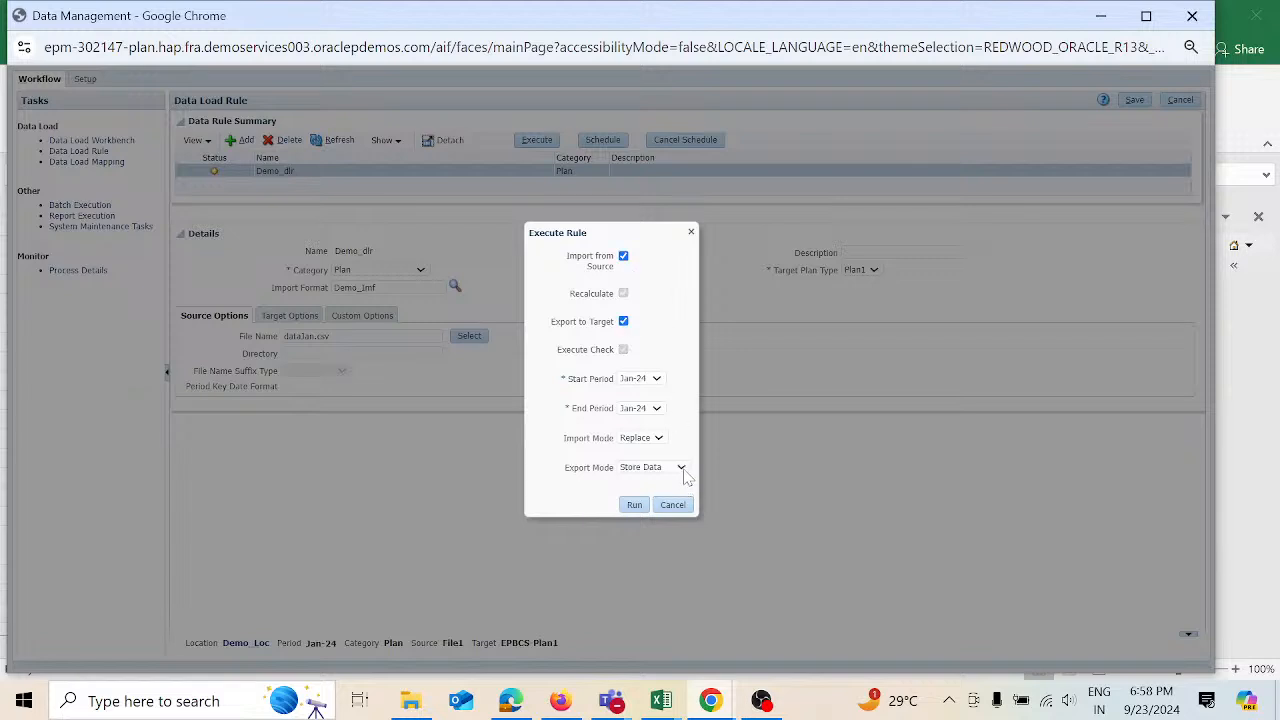
click(684, 472)
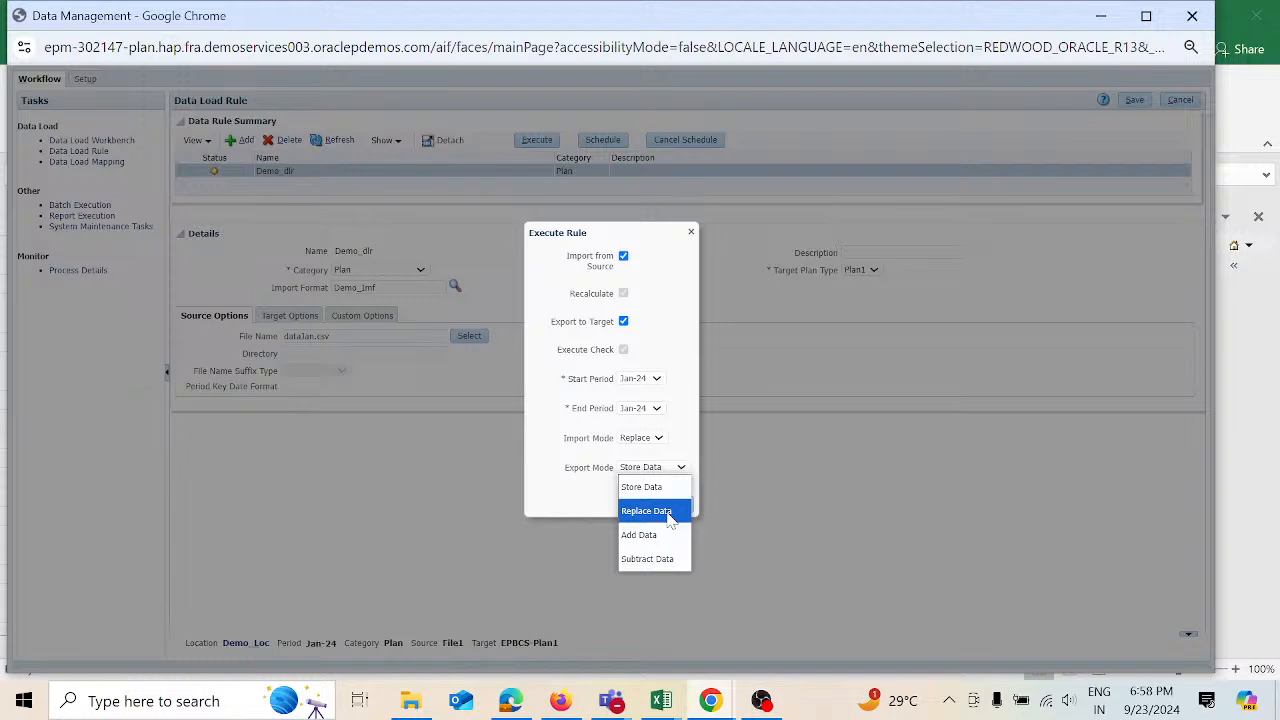
click(669, 514)
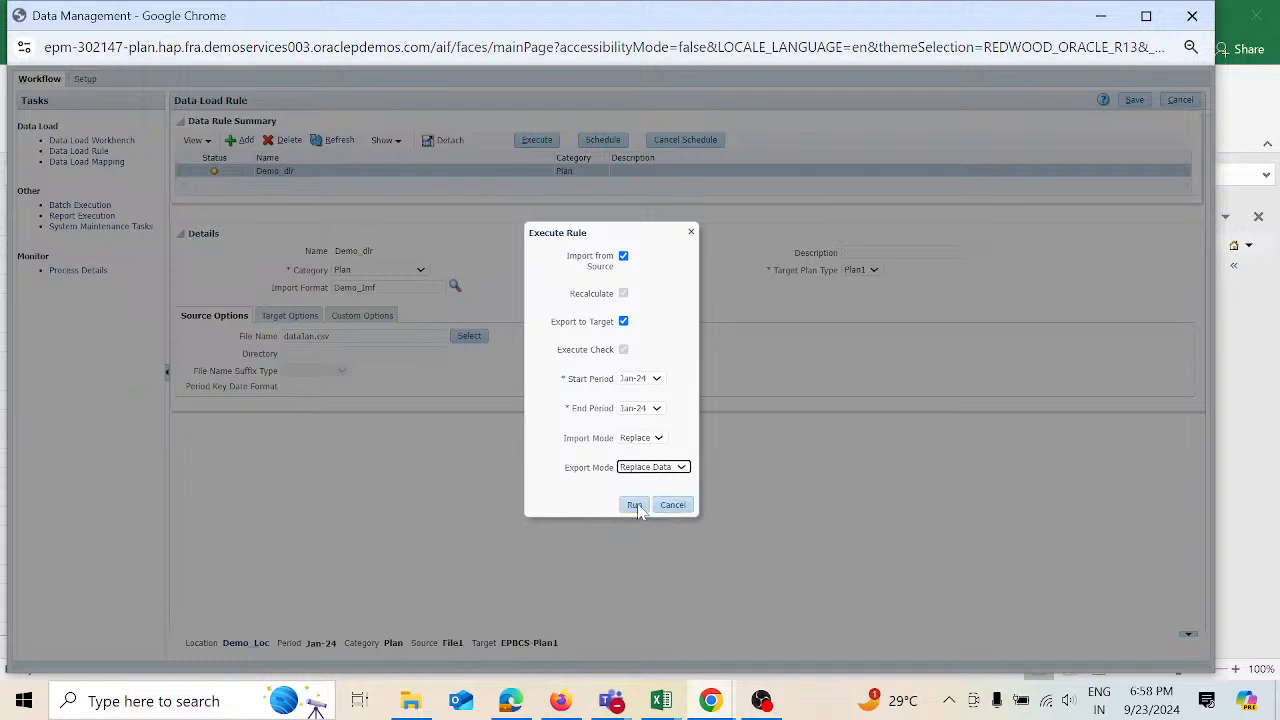
click(636, 505)
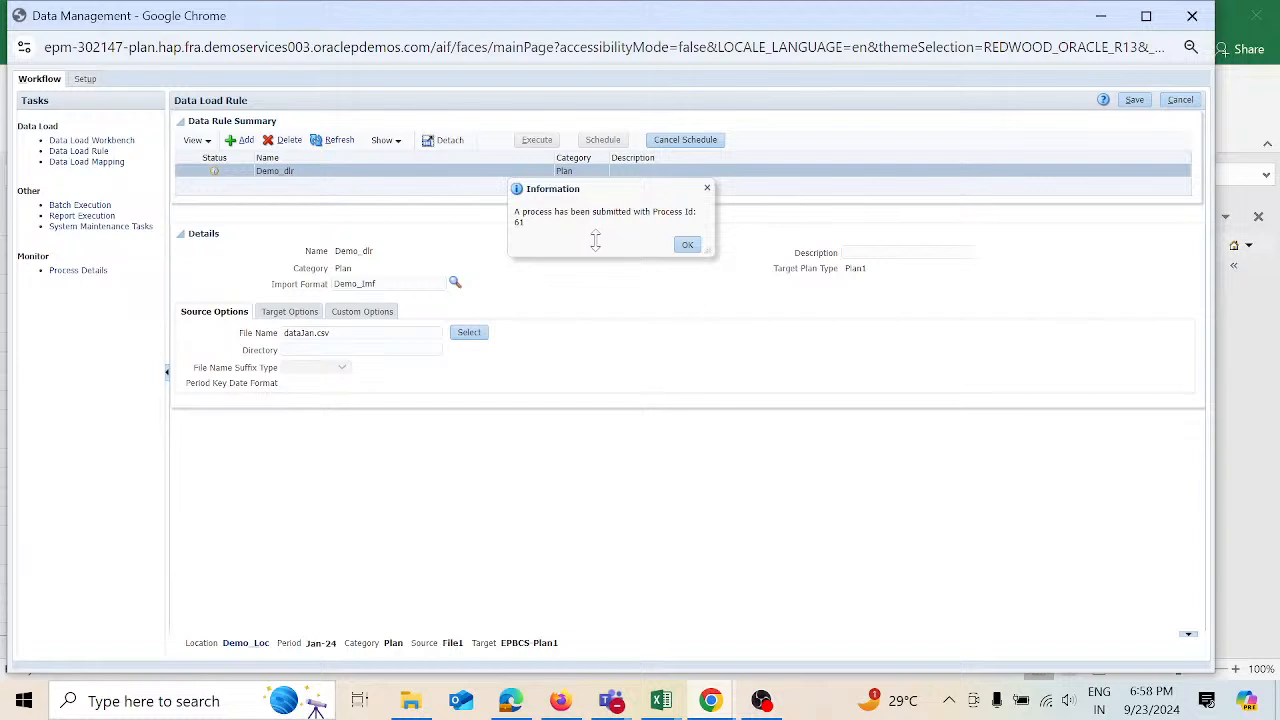
click(688, 245)
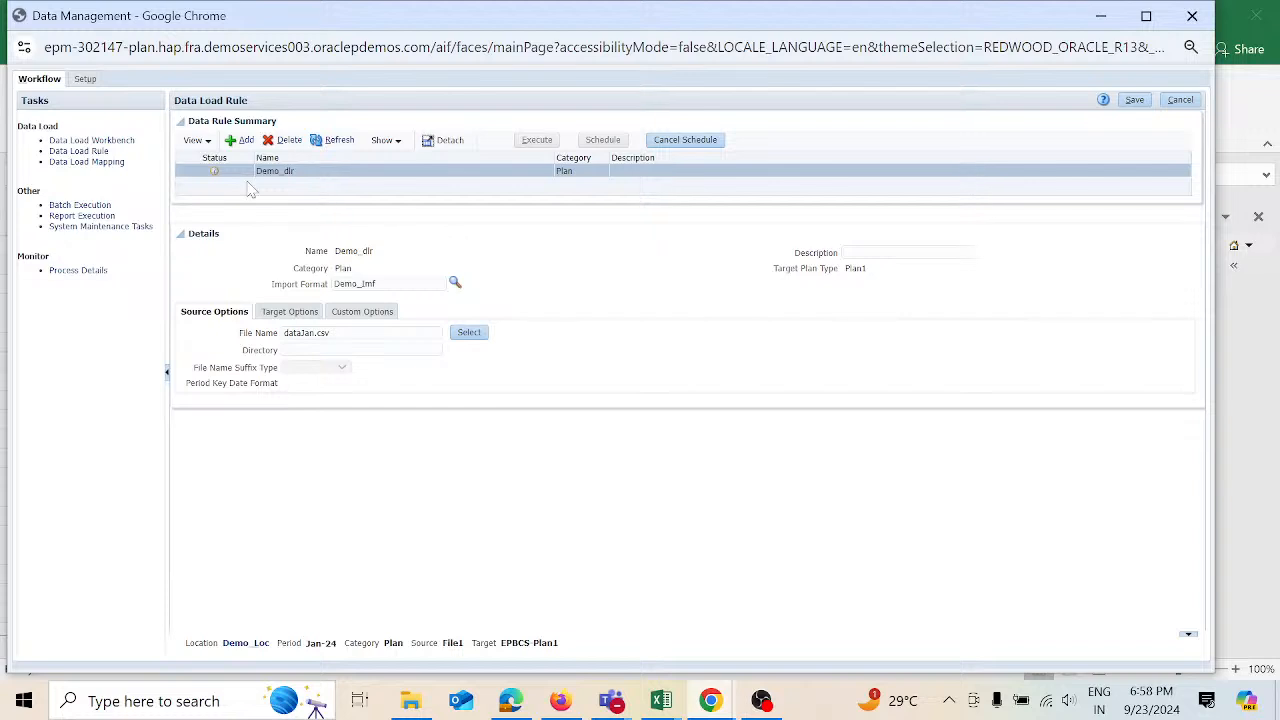
- Check the process steps of the Demo_dlr run and the rule's status, and review the imported rows in the Data Load Workbench
click(93, 270)
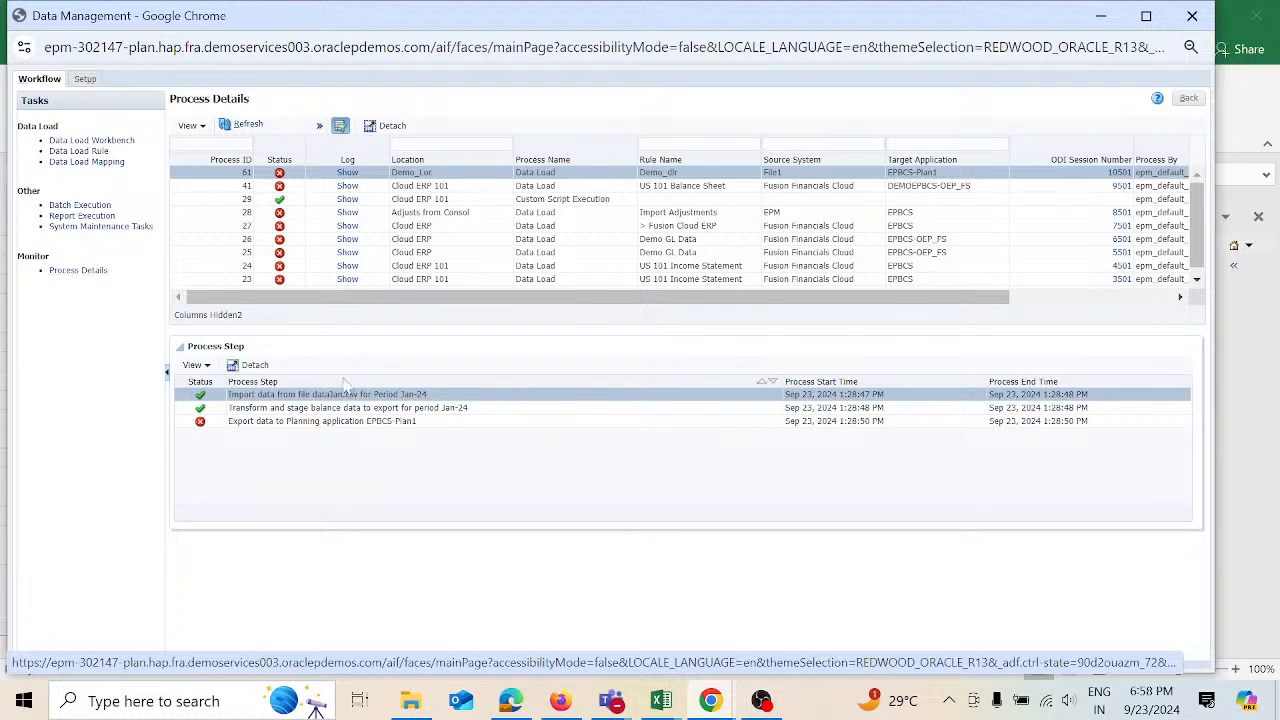
click(100, 156)
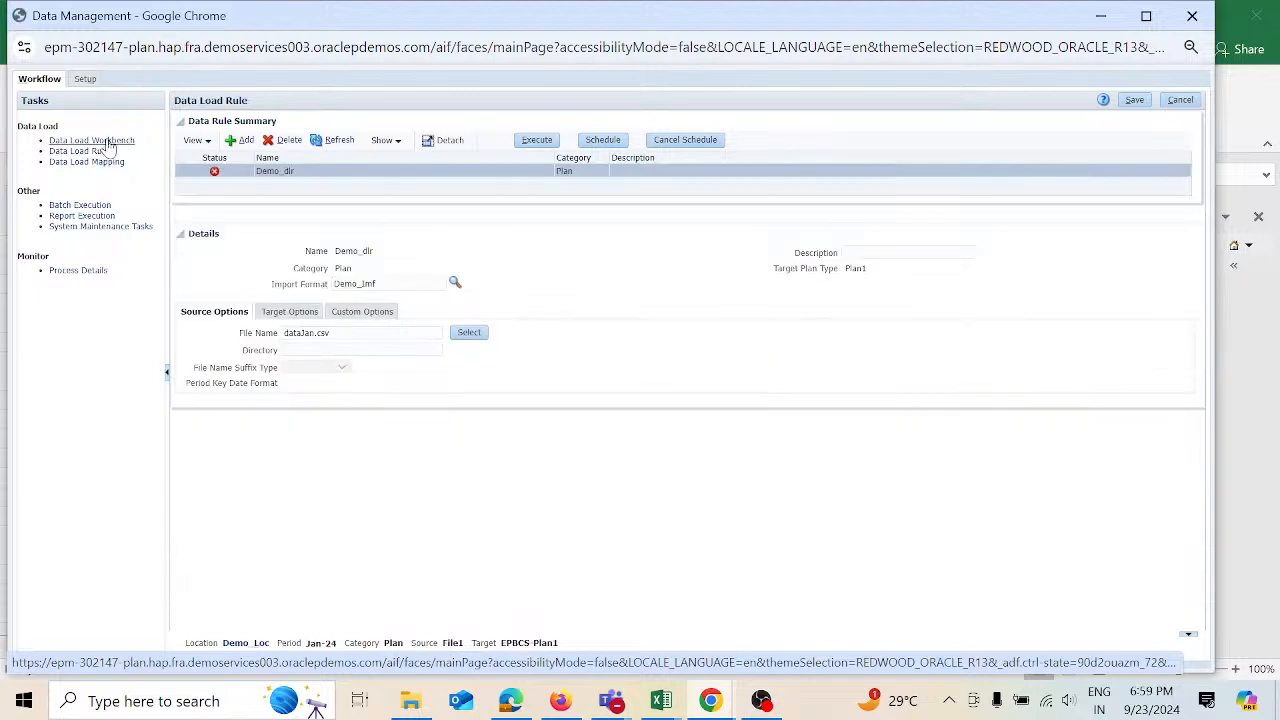
click(107, 140)
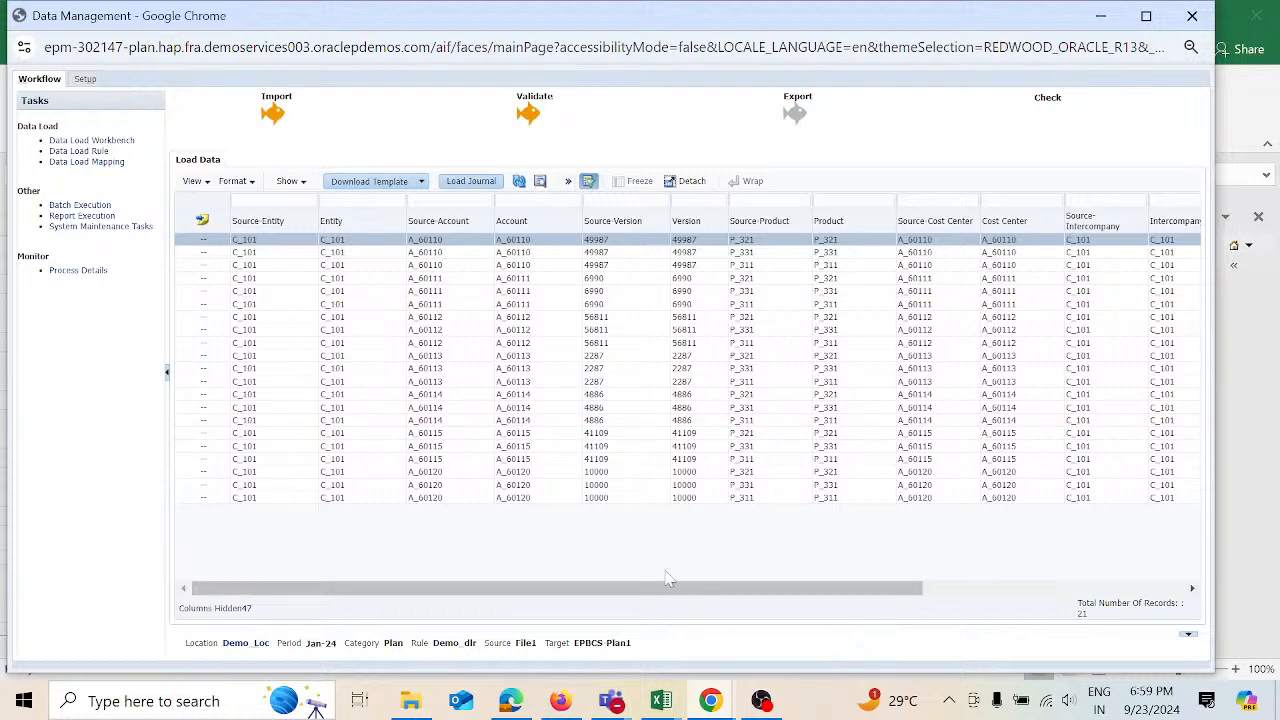
mouse_move(674, 591)
mouse_down()
mouse_move(1023, 585)
mouse_move(649, 591)
mouse_up()
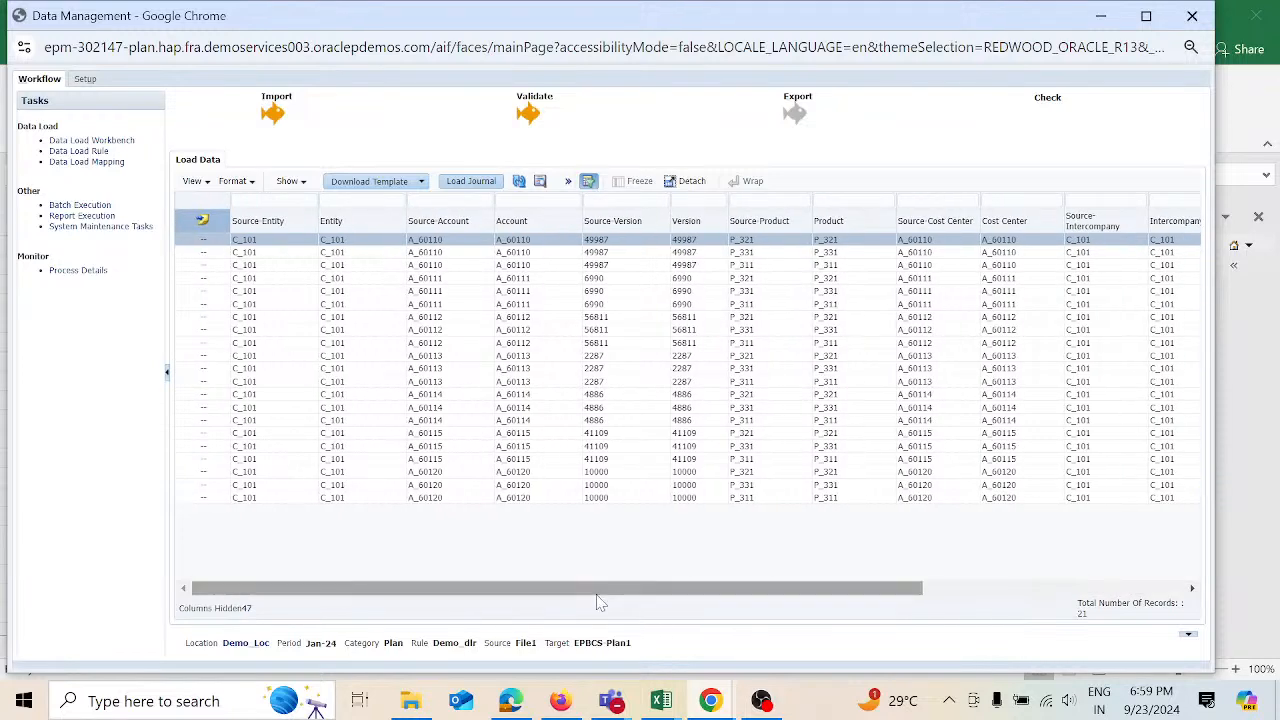
- Open the log of the Demo_dlr process in Notepad and read its export step for the cause of the error
click(80, 271)
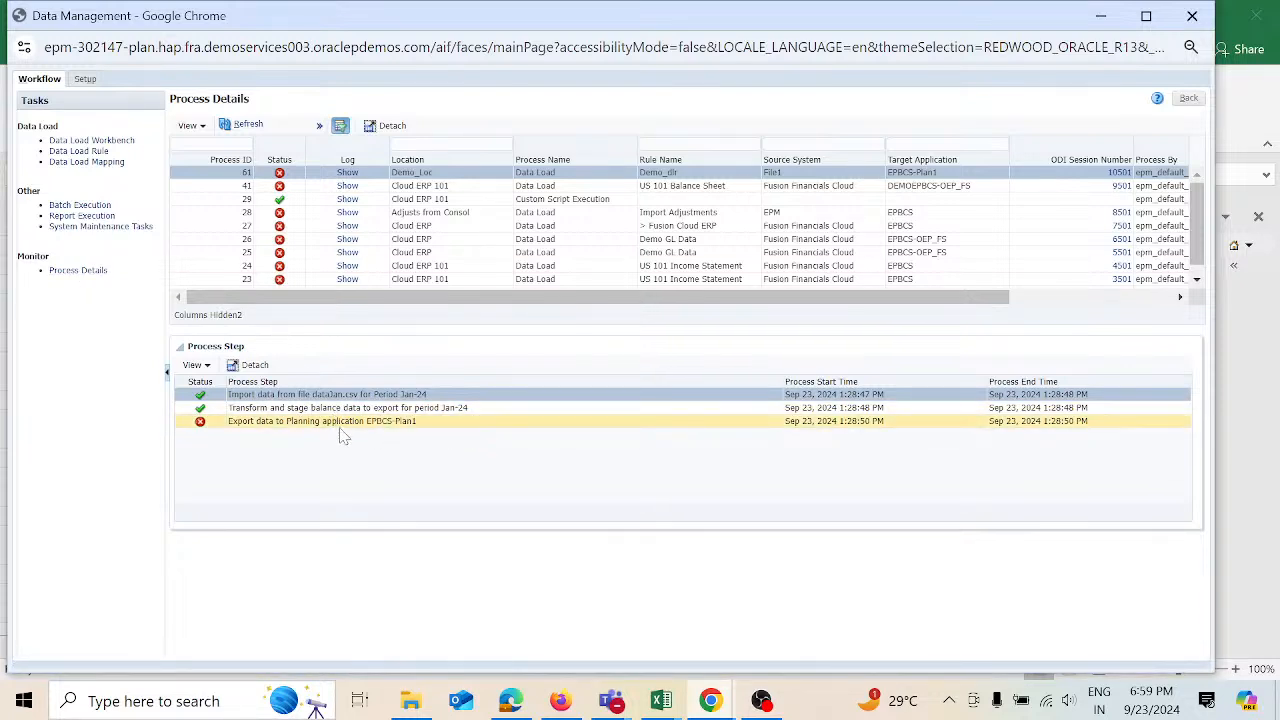
click(350, 175)
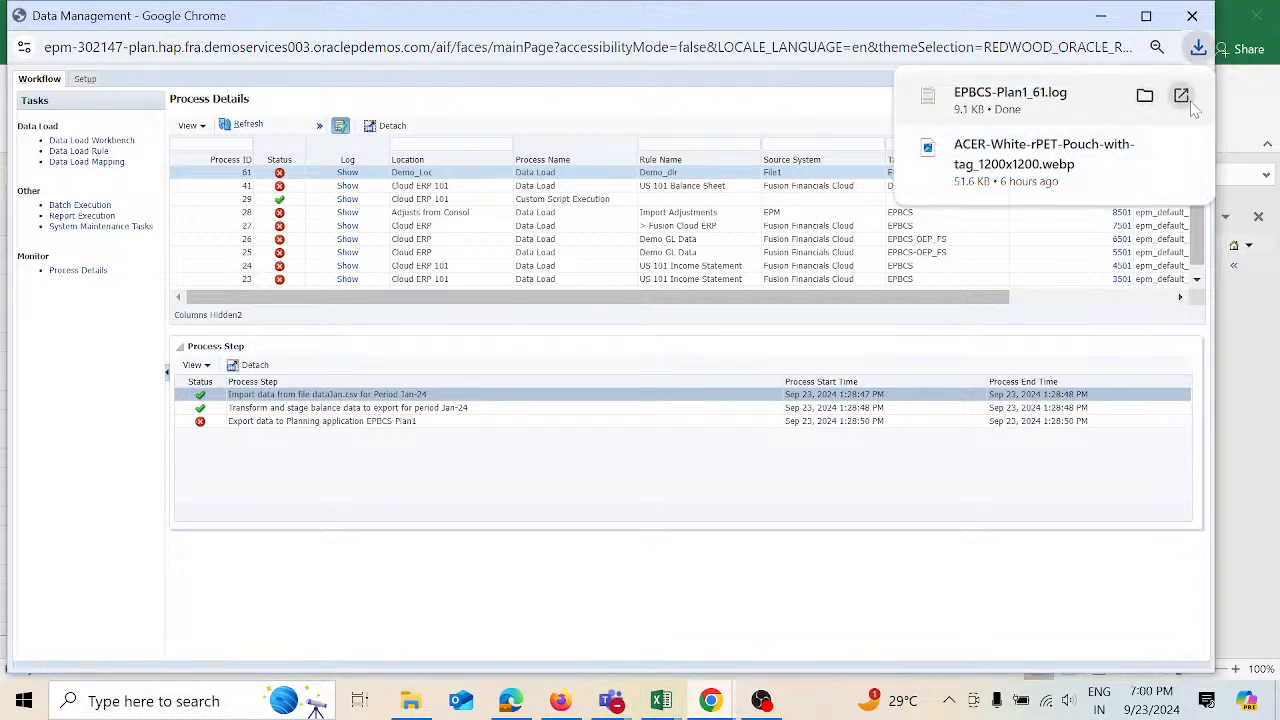
click(1182, 96)
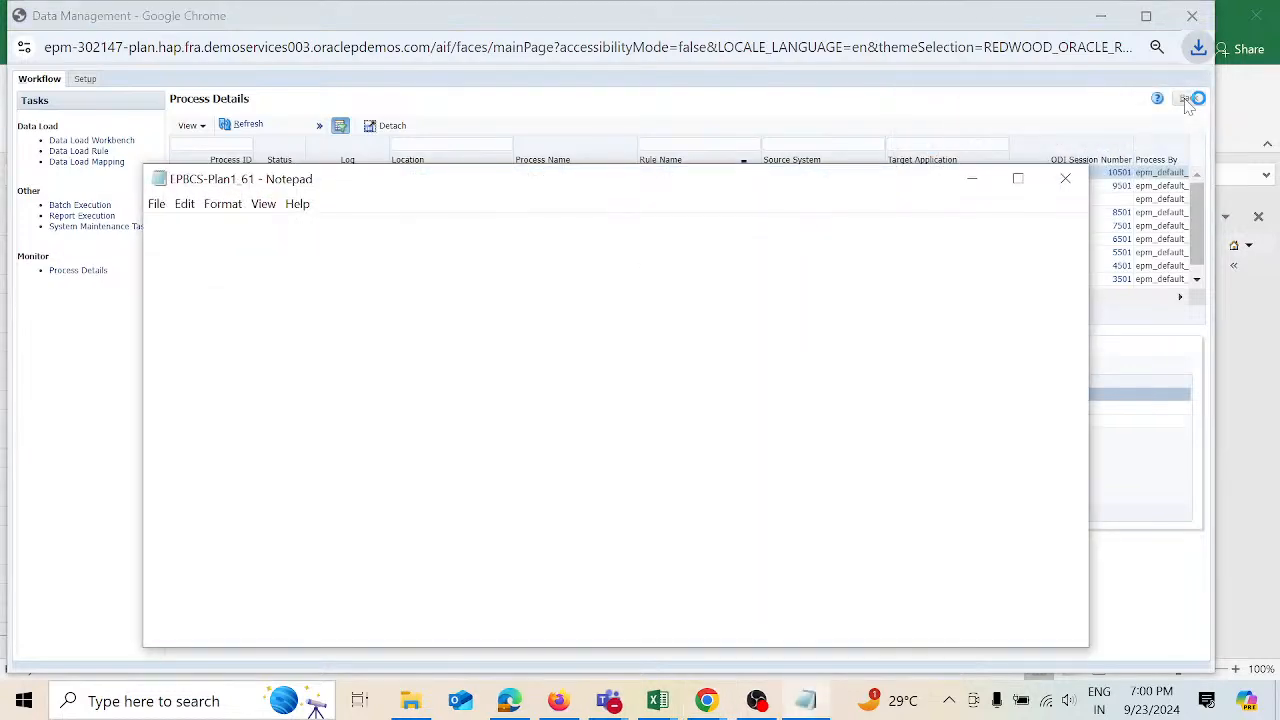
click(1018, 178)
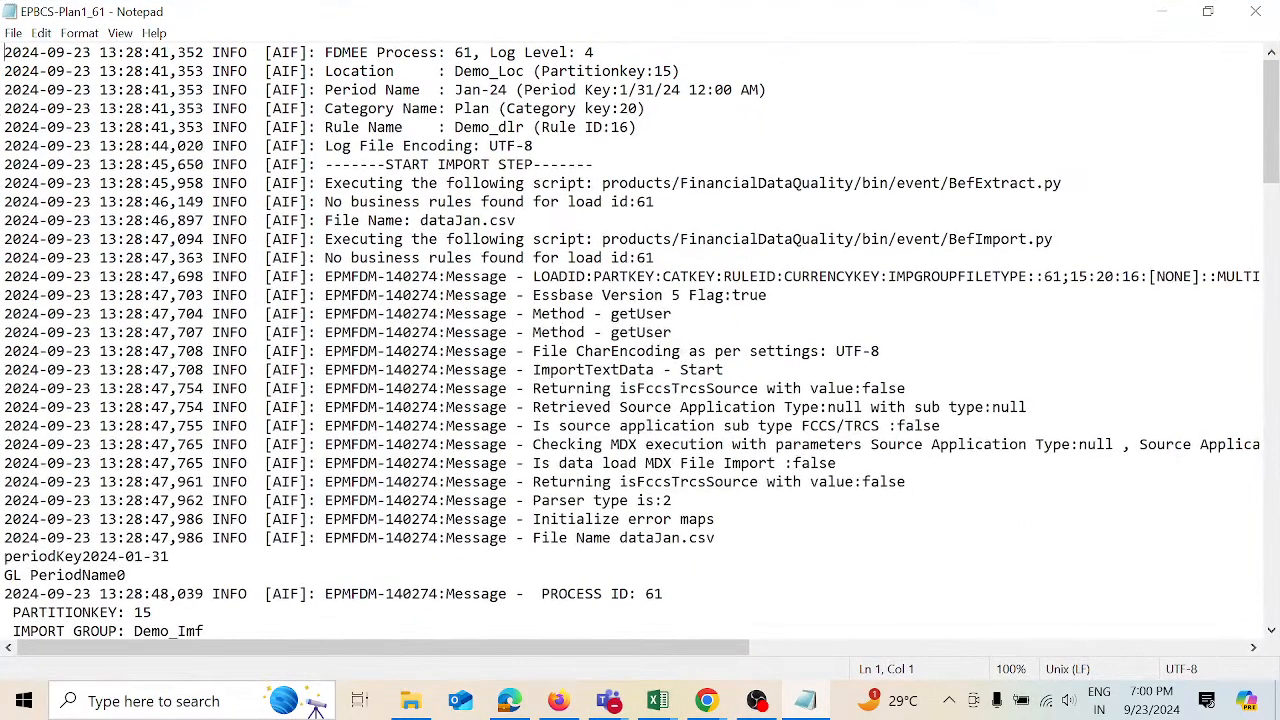
scroll(640, 340, down, 20)
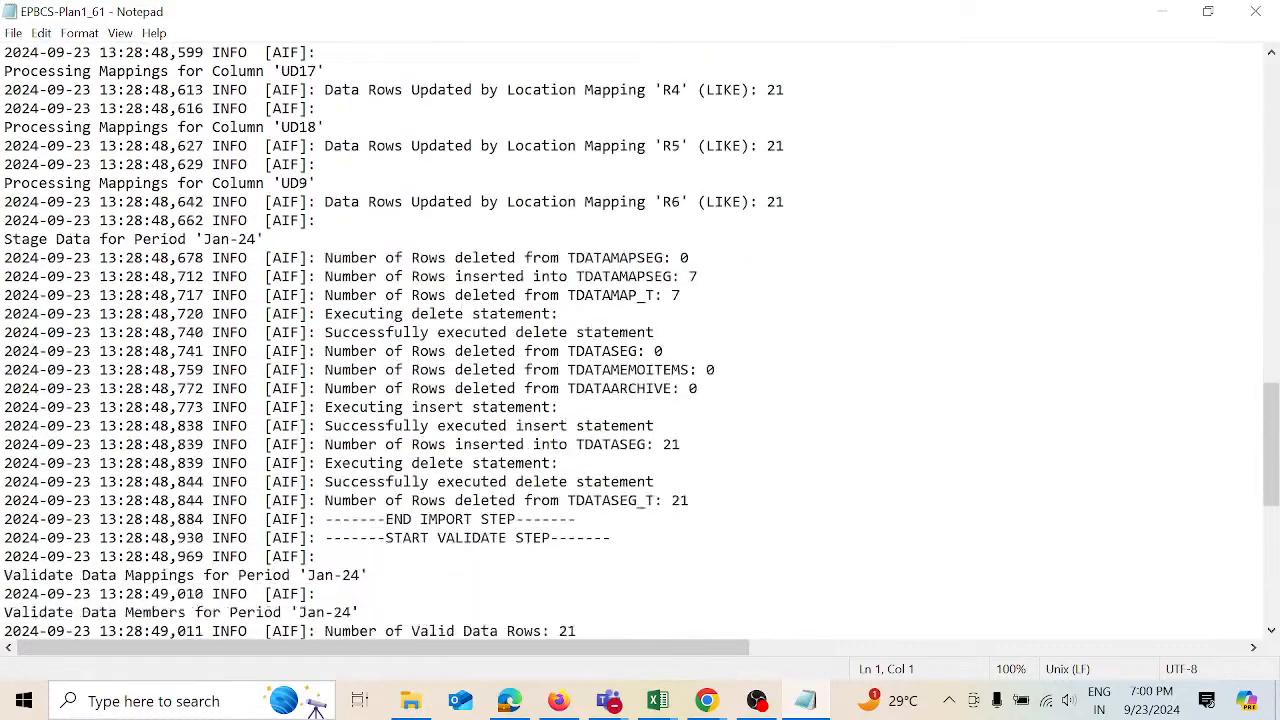
scroll(640, 340, down, 1)
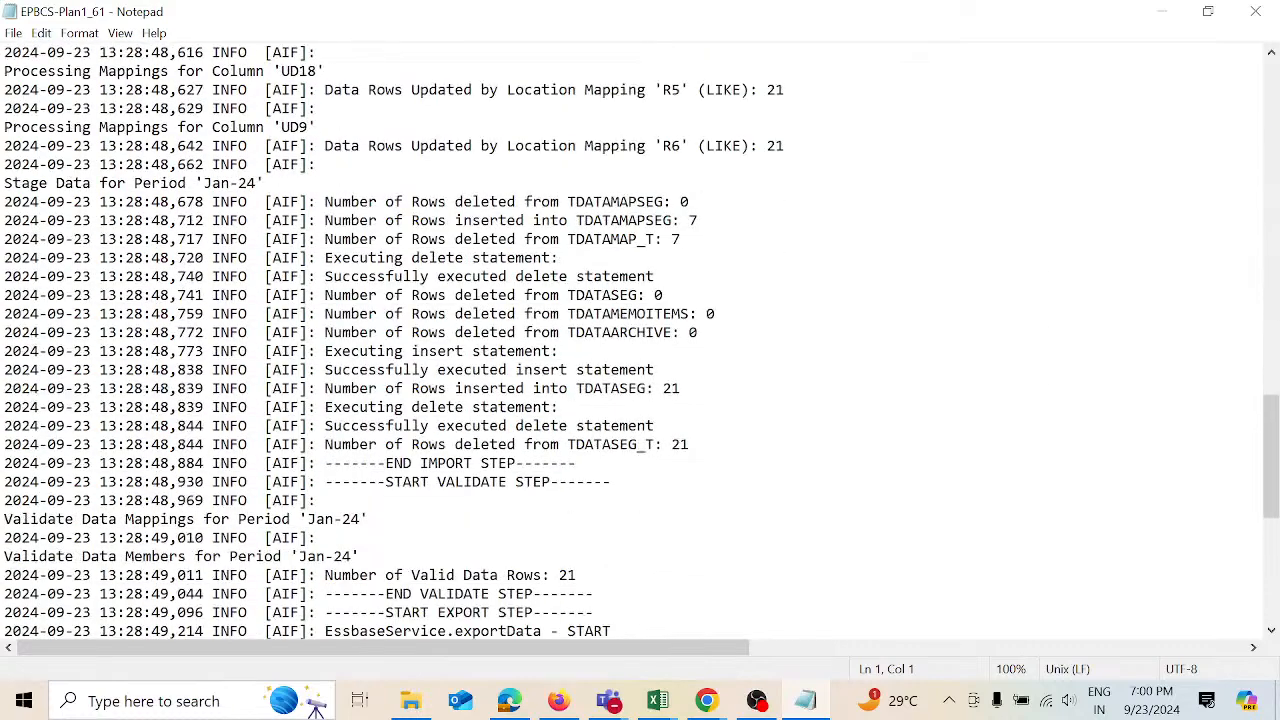
scroll(640, 340, down, 5)
scroll(640, 340, down, 4)
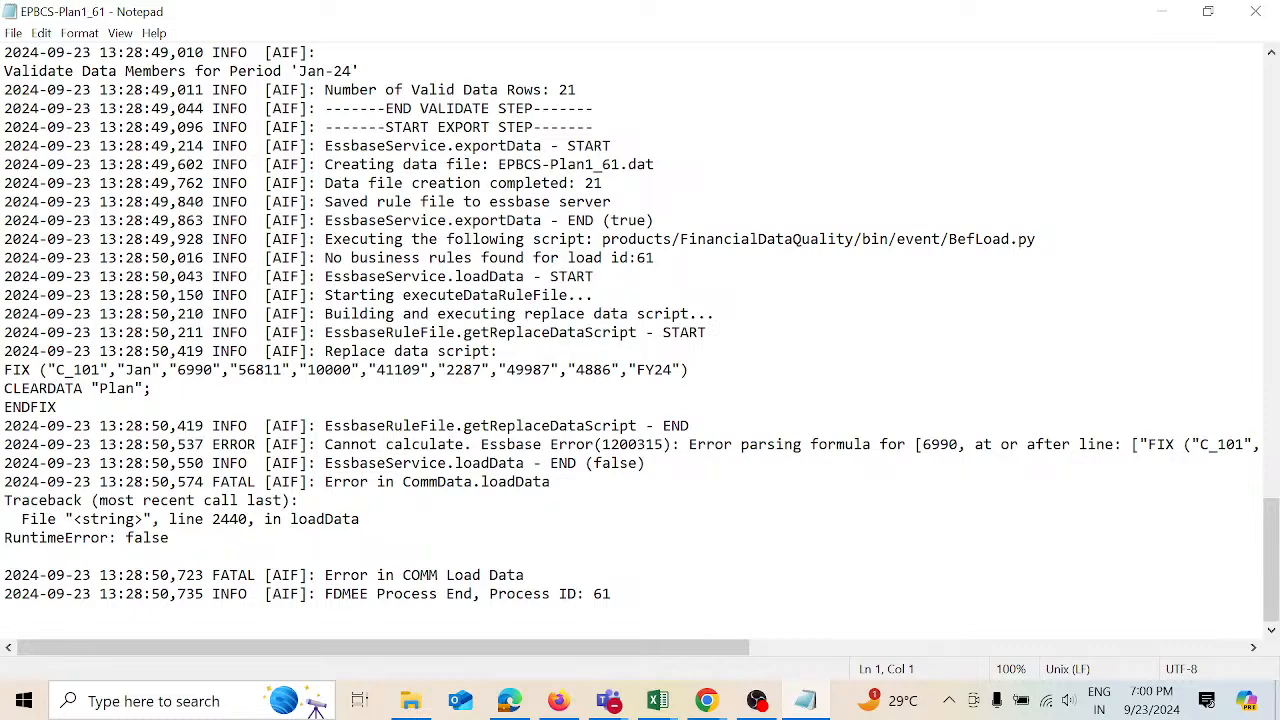
drag(688, 445, 960, 463)
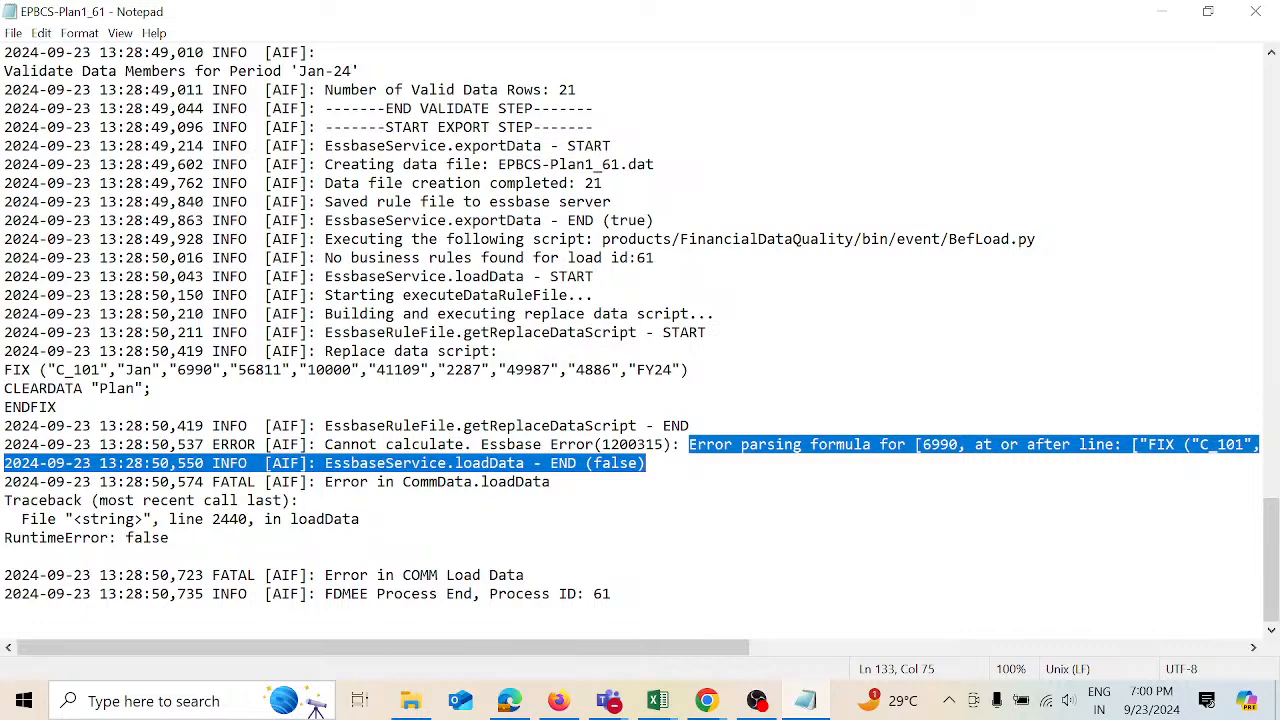
drag(725, 657, 655, 645)
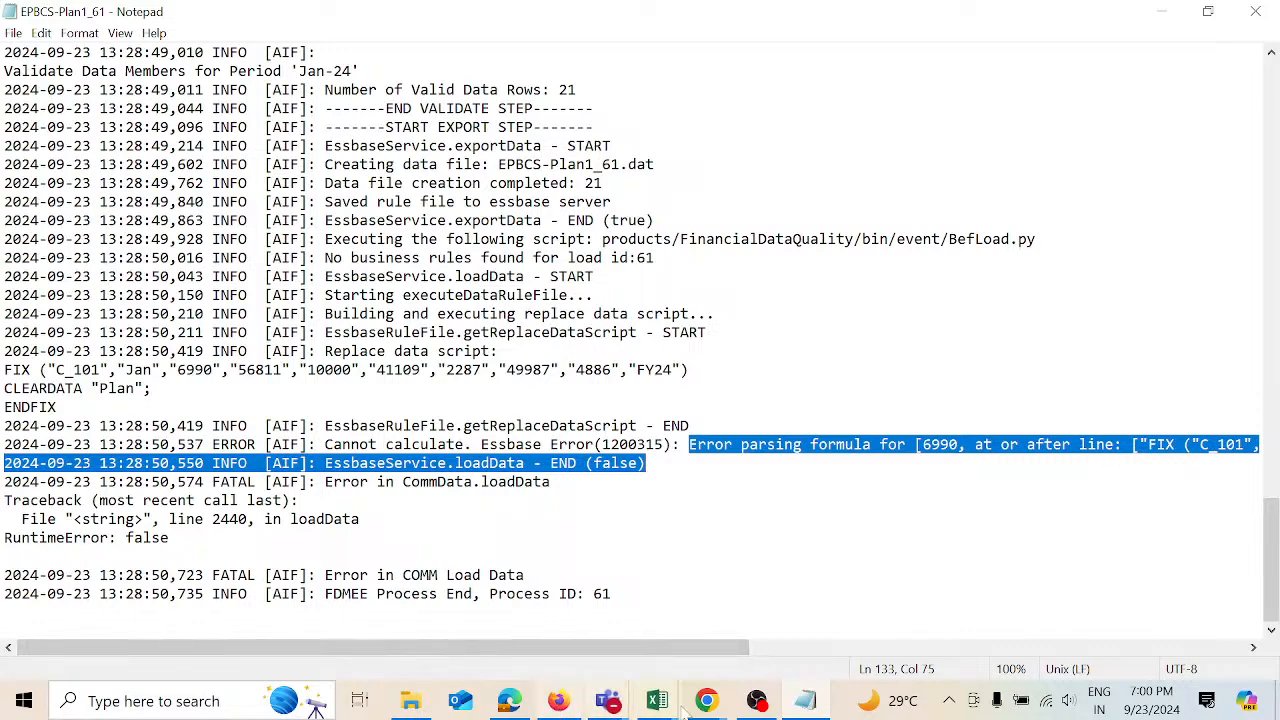
- Go back to Data Management in Chrome and examine the workbench rows across to the Amount and Source Amount columns
mouse_move(706, 701)
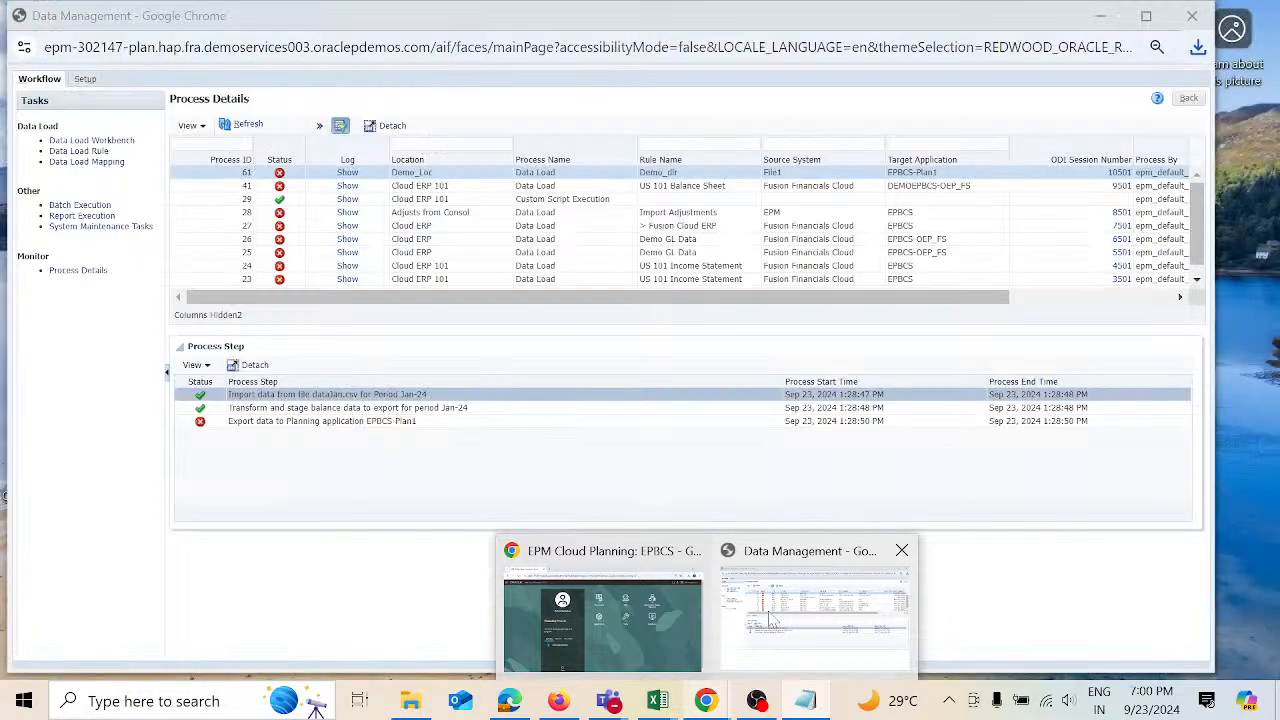
click(772, 620)
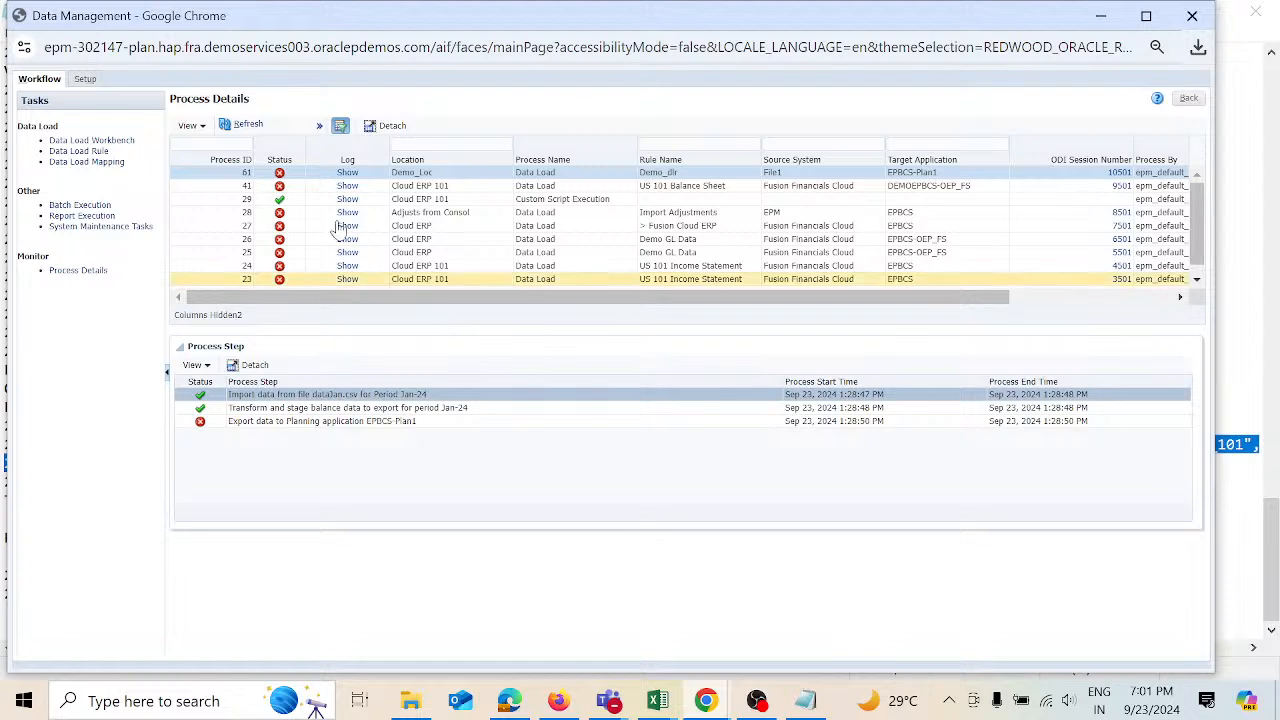
click(91, 140)
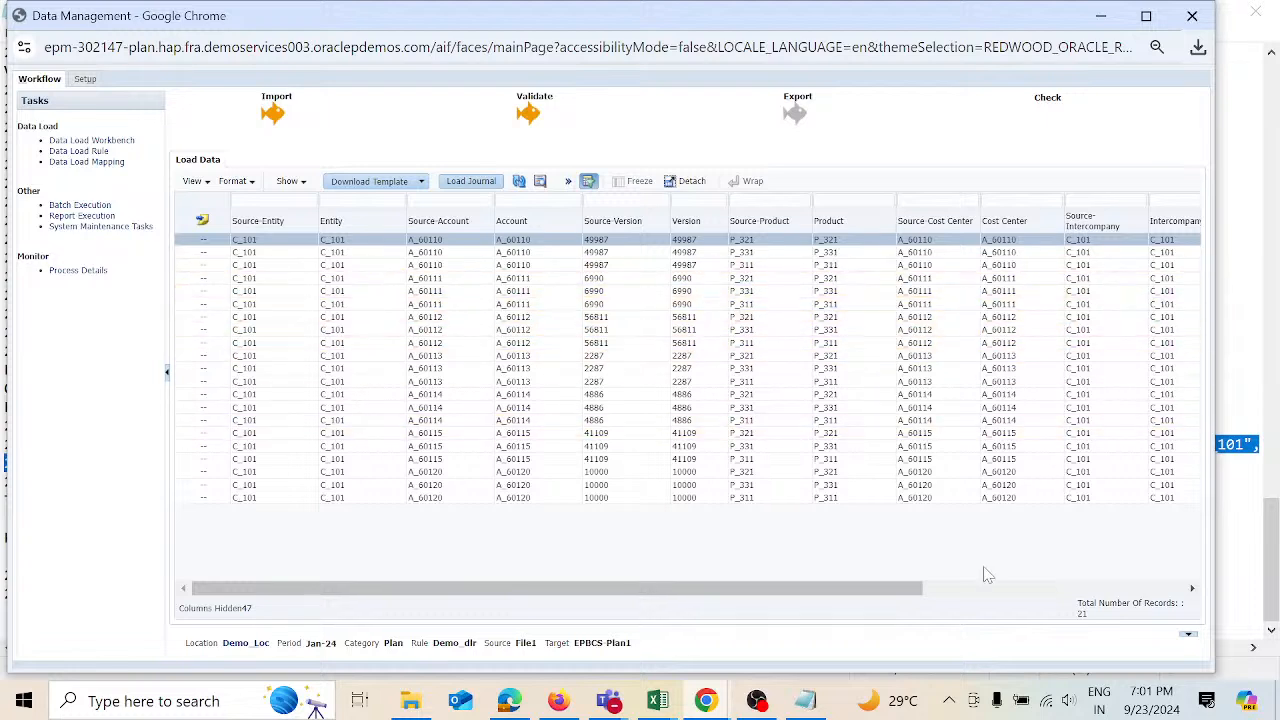
drag(918, 590, 1210, 625)
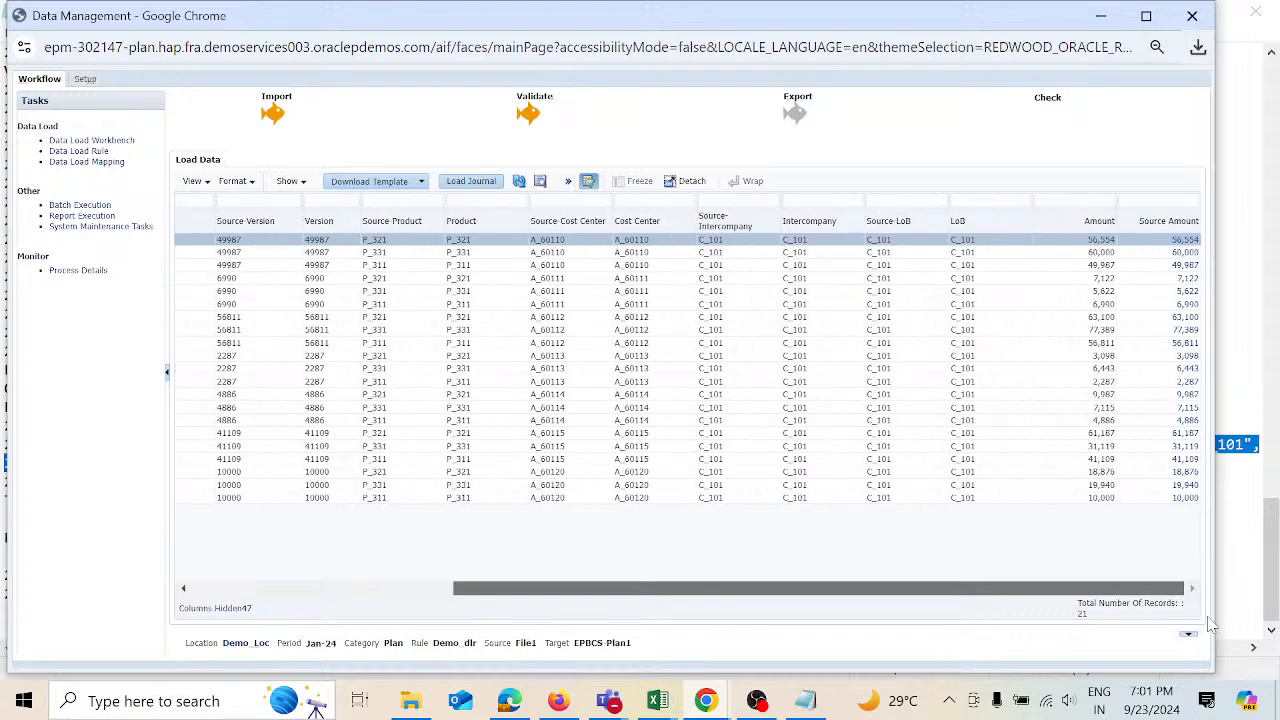